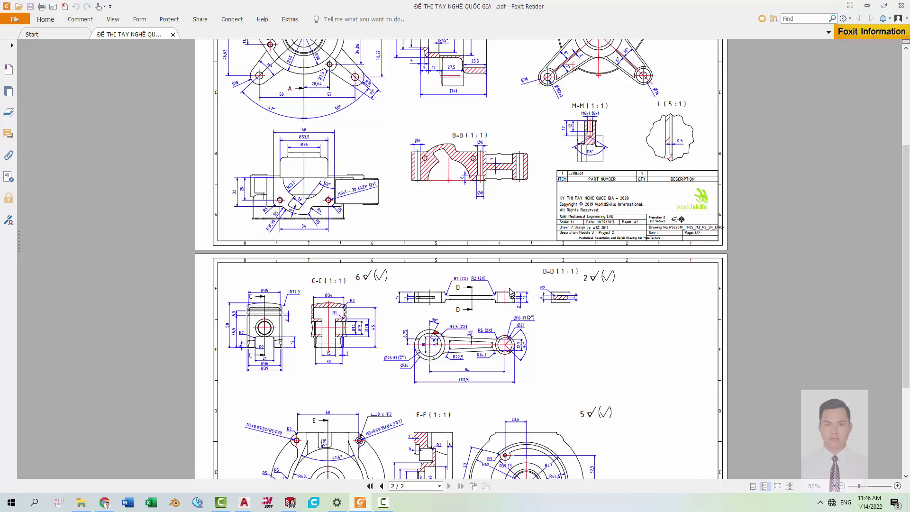
Scroll Foxit Reader back up to page 1 of the housing drawing.
scroll(520, 235, up, 3)
scroll(520, 236, up, 3)
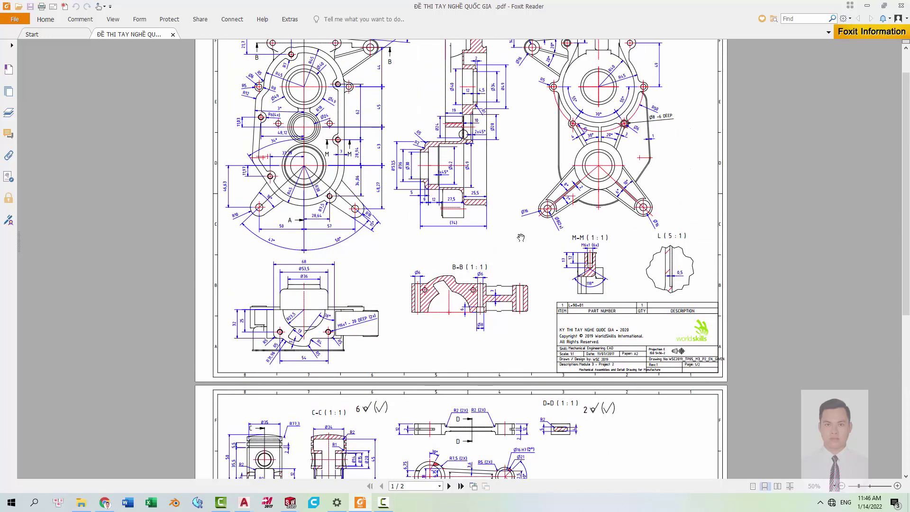
scroll(503, 275, up, 1)
scroll(498, 229, up, 1)
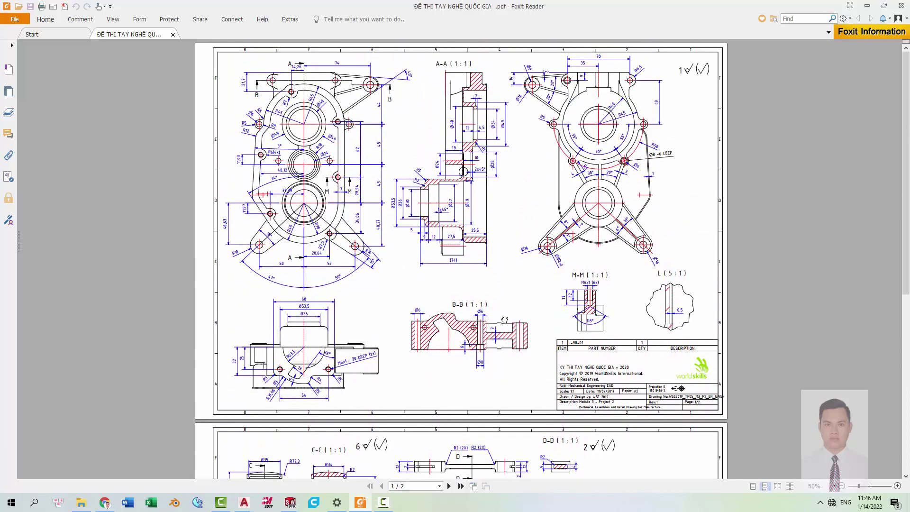
ctrl+scroll(512, 304, down, 2)
ctrl+scroll(486, 233, up, 1)
scroll(479, 166, up, 1)
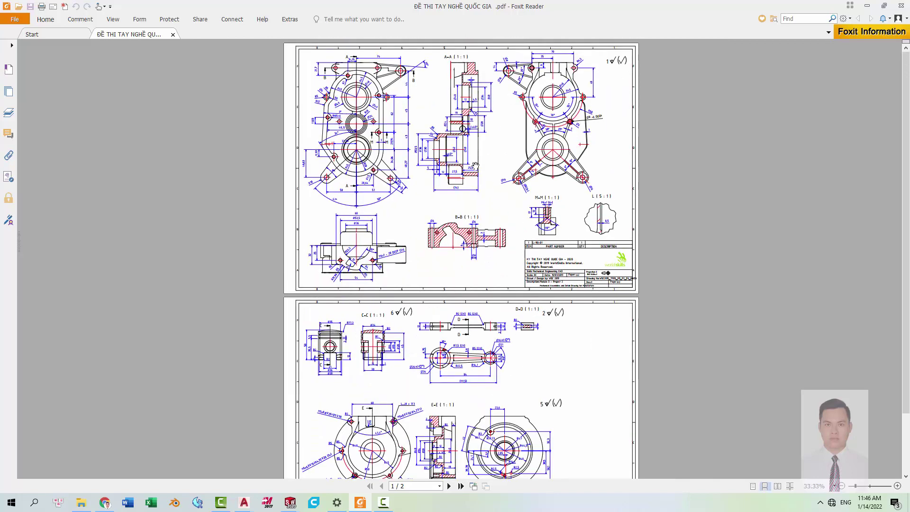
ctrl+scroll(449, 148, up, 3)
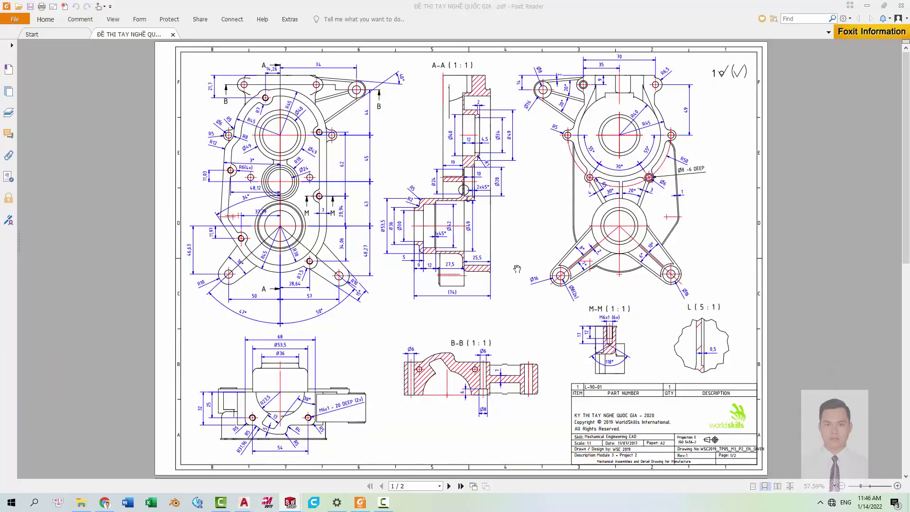
Preview the finished housing model in SOLIDWORKS from two angles, then return to the PDF.
click(351, 461)
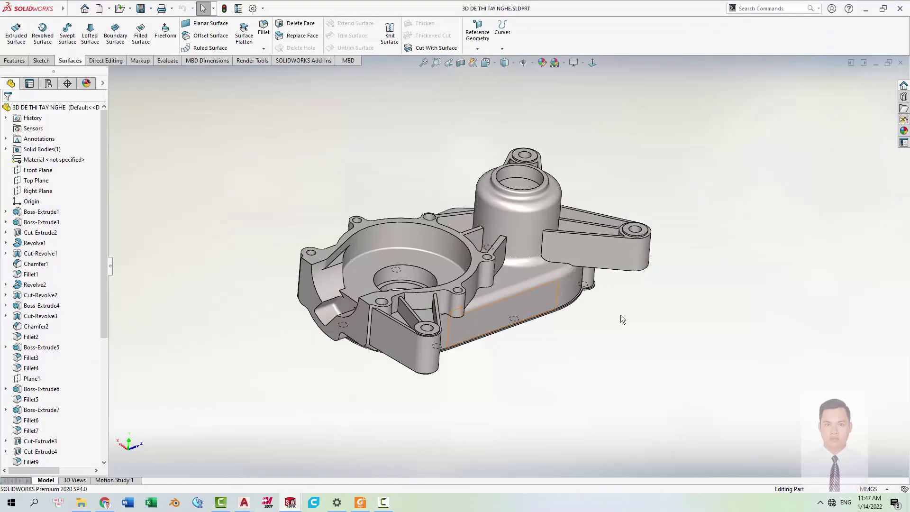
middle_drag(621, 315, 599, 356)
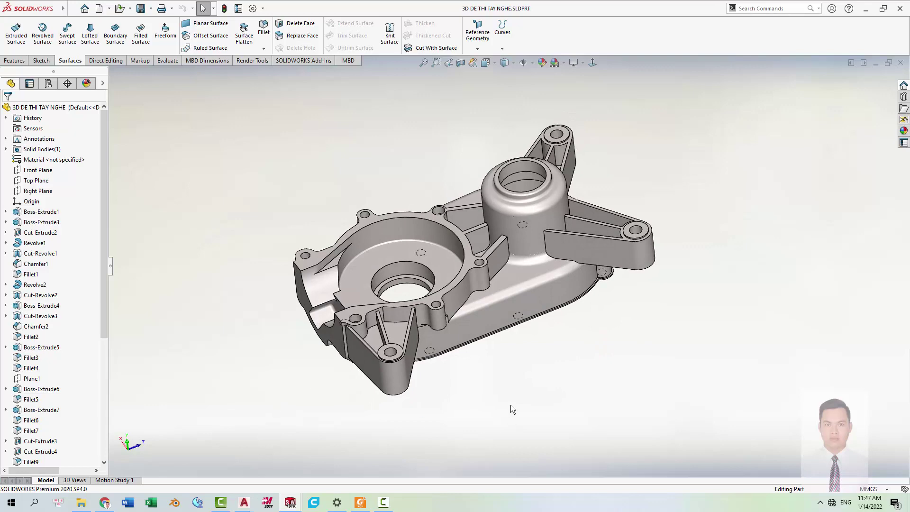
mouse_move(510, 405)
middle_down()
mouse_move(616, 355)
mouse_move(504, 341)
mouse_move(786, 126)
middle_up()
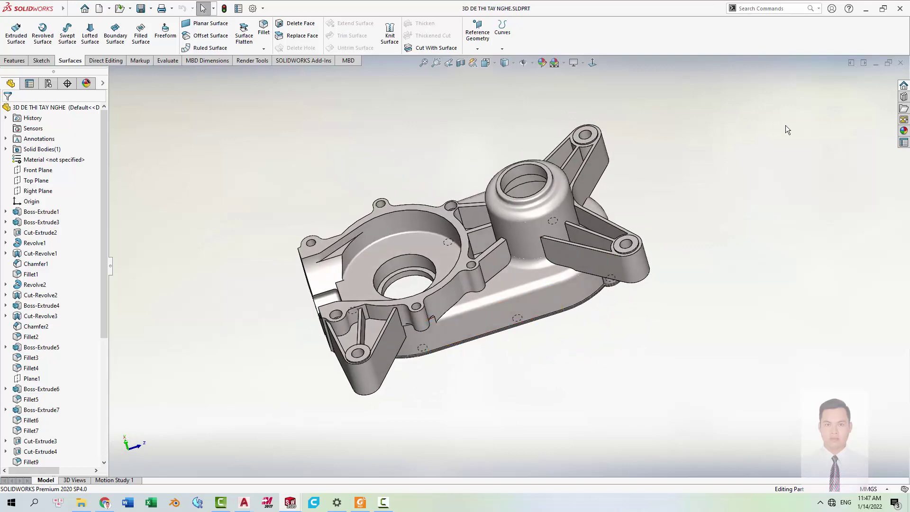
click(876, 63)
click(866, 9)
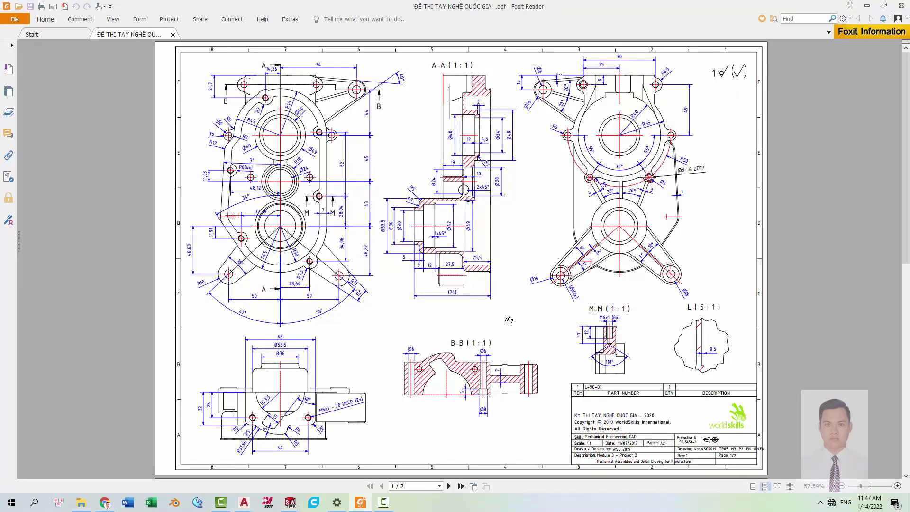
Scroll through page 2 of the drawing to review the E-E section views.
ctrl+scroll(509, 321, down, 2)
ctrl+scroll(377, 102, up, 2)
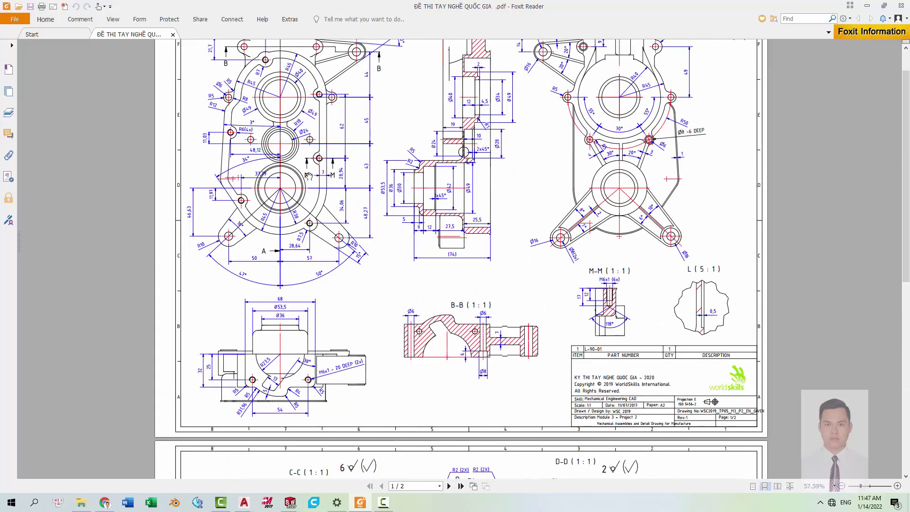
ctrl+scroll(520, 353, down, 2)
scroll(520, 353, down, 3)
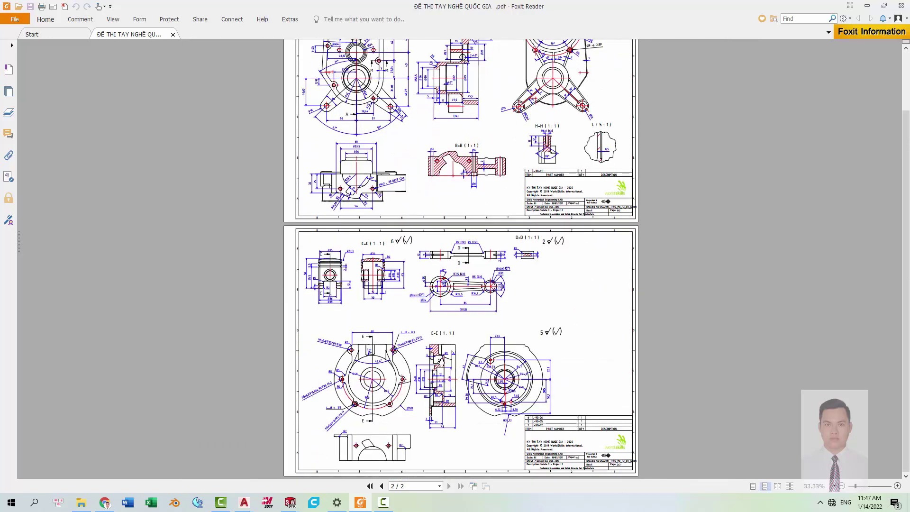
ctrl+scroll(425, 408, up, 2)
scroll(462, 284, up, 1)
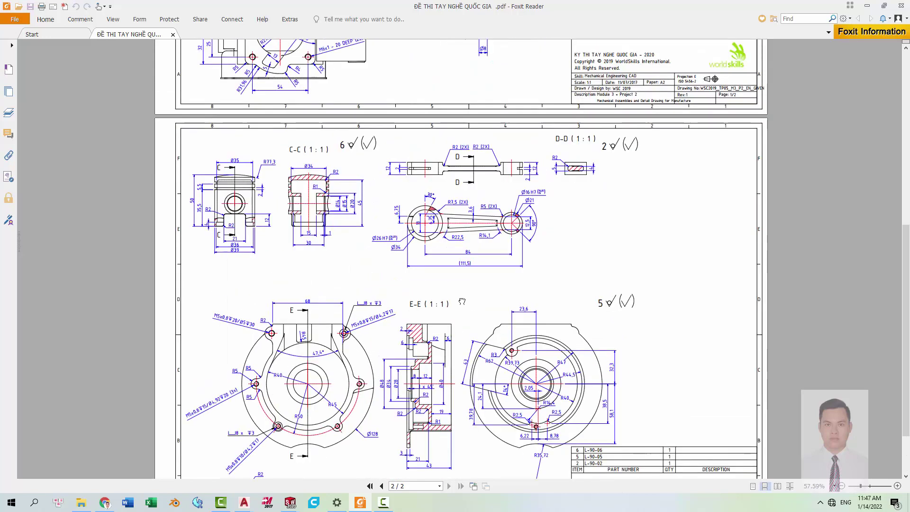
scroll(463, 302, up, 3)
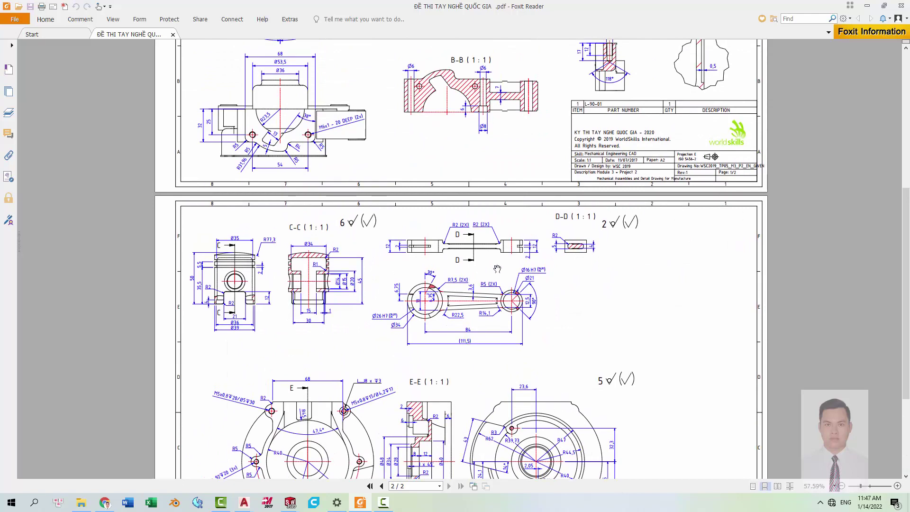
ctrl+scroll(401, 413, down, 1)
ctrl+scroll(400, 413, up, 1)
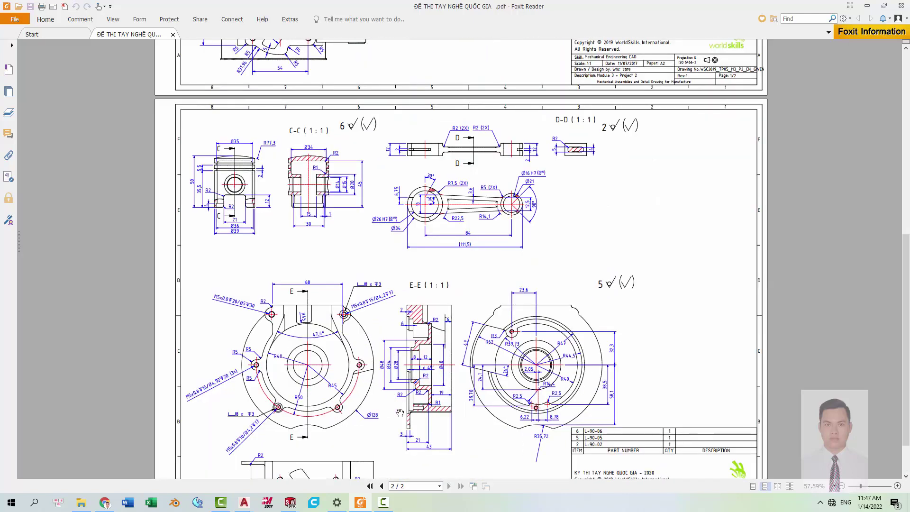
scroll(400, 413, down, 2)
ctrl+scroll(536, 375, down, 1)
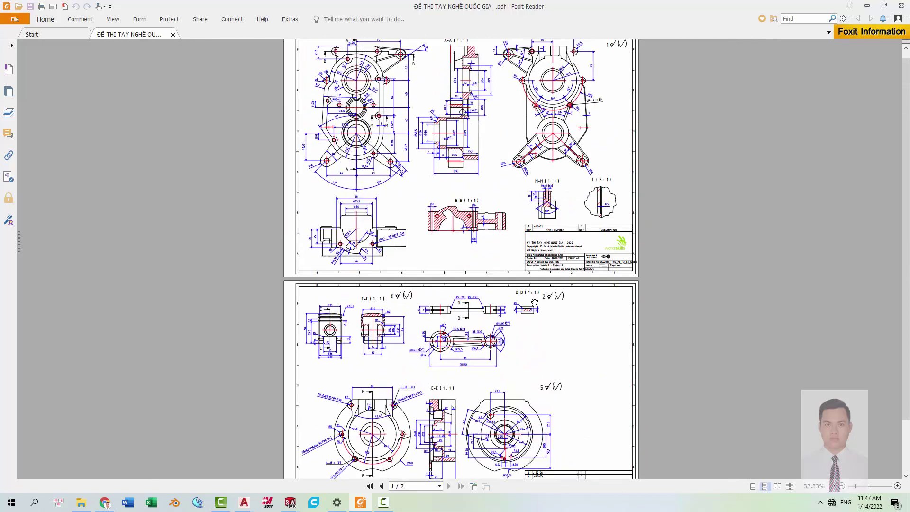
scroll(370, 141, up, 1)
scroll(431, 336, down, 1)
scroll(431, 336, down, 1)
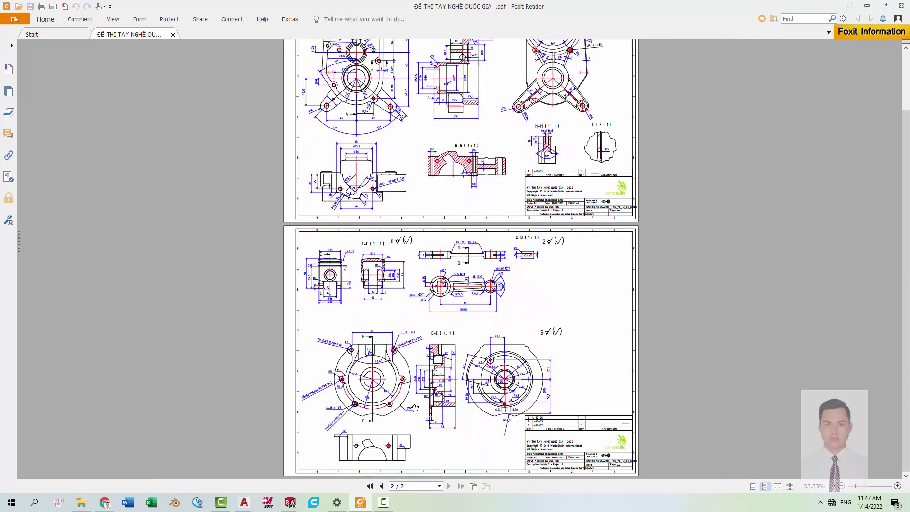
ctrl+scroll(441, 410, up, 1)
Pan around page 2's section views, then minimise Foxit Reader to the desktop.
drag(429, 411, 437, 375)
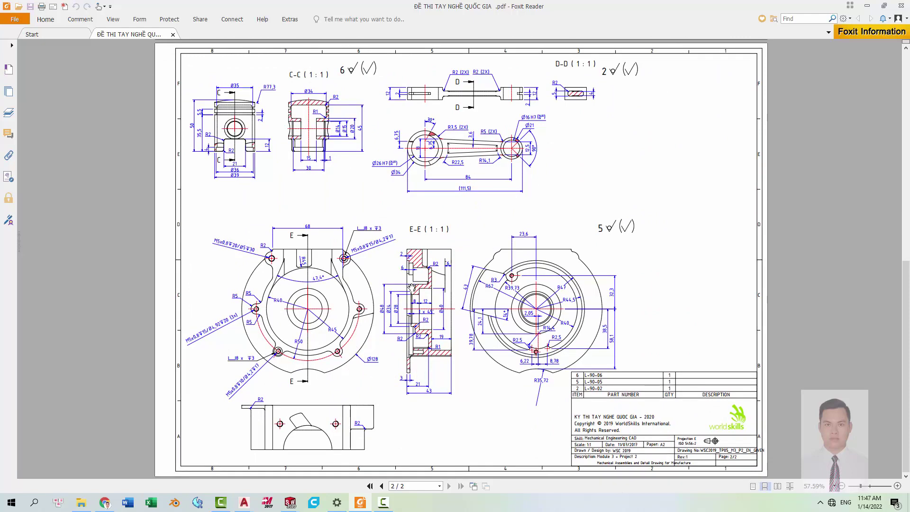
ctrl+scroll(472, 323, down, 1)
scroll(533, 244, up, 3)
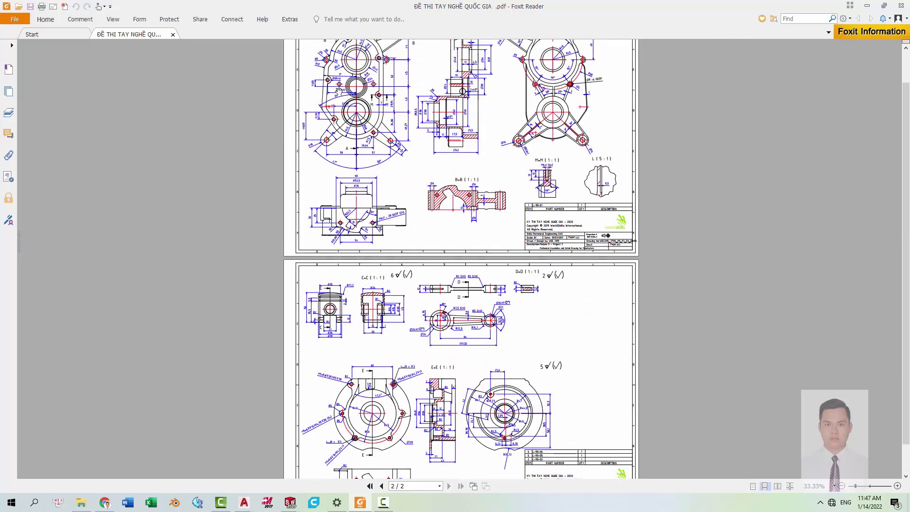
scroll(450, 291, down, 1)
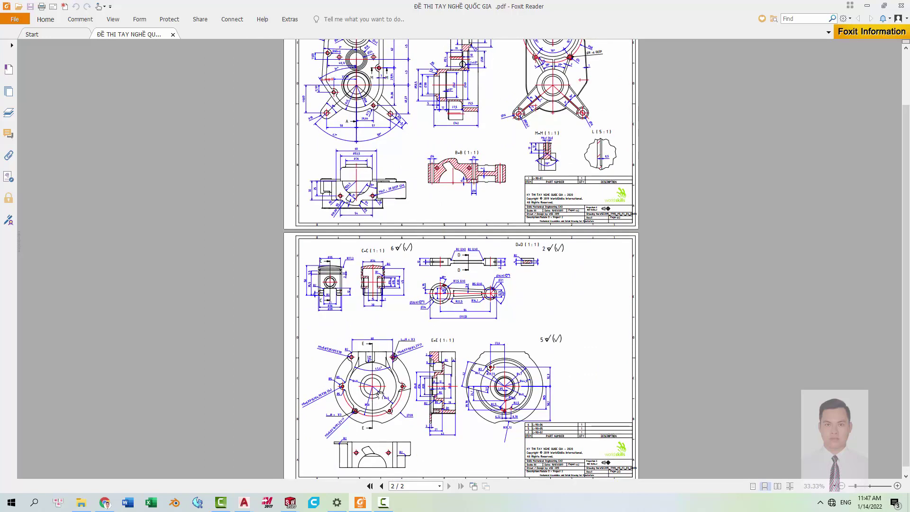
ctrl+scroll(398, 421, up, 1)
ctrl+scroll(412, 429, up, 1)
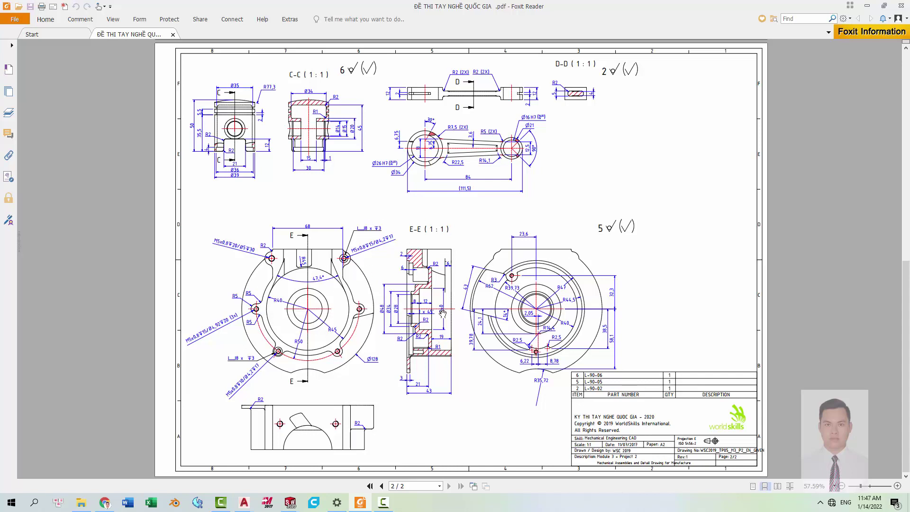
drag(495, 373, 478, 385)
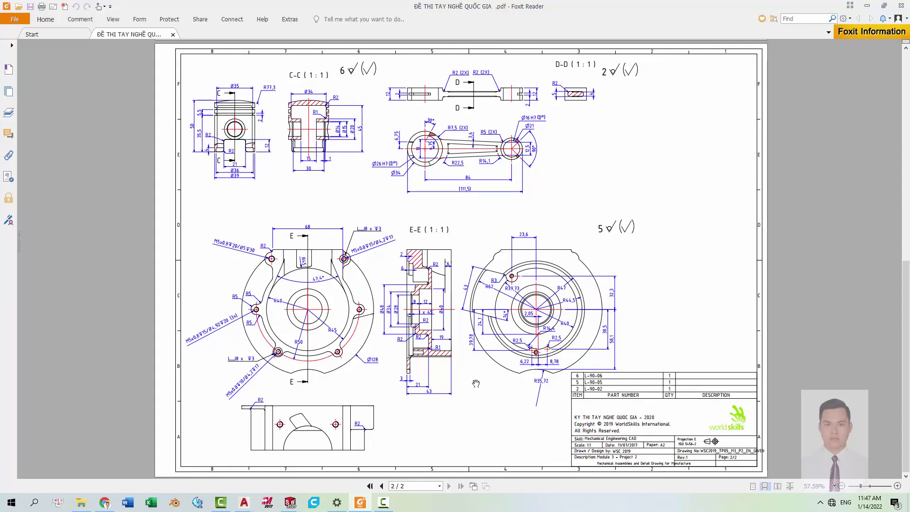
scroll(534, 235, up, 1)
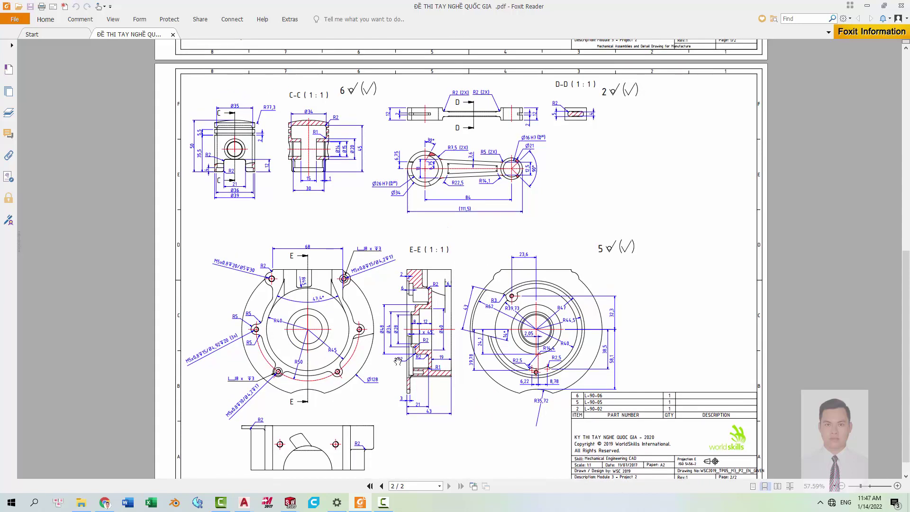
click(309, 503)
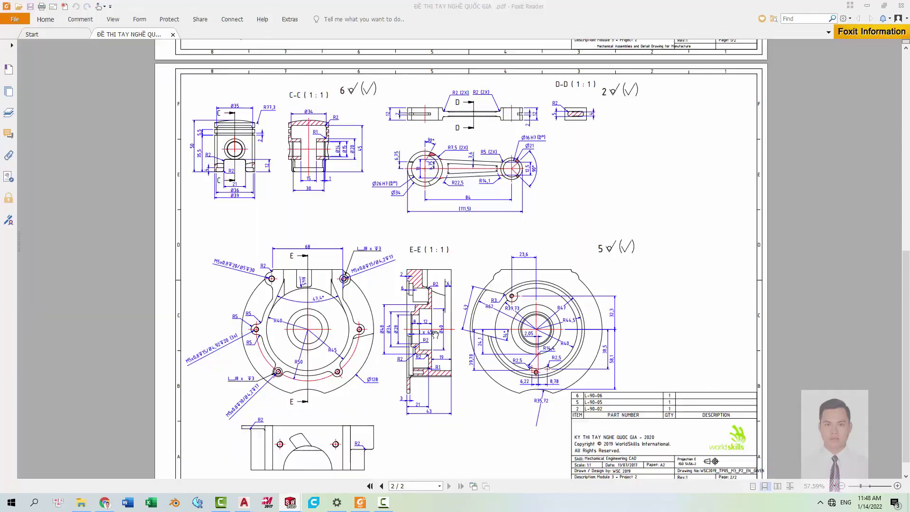
click(867, 6)
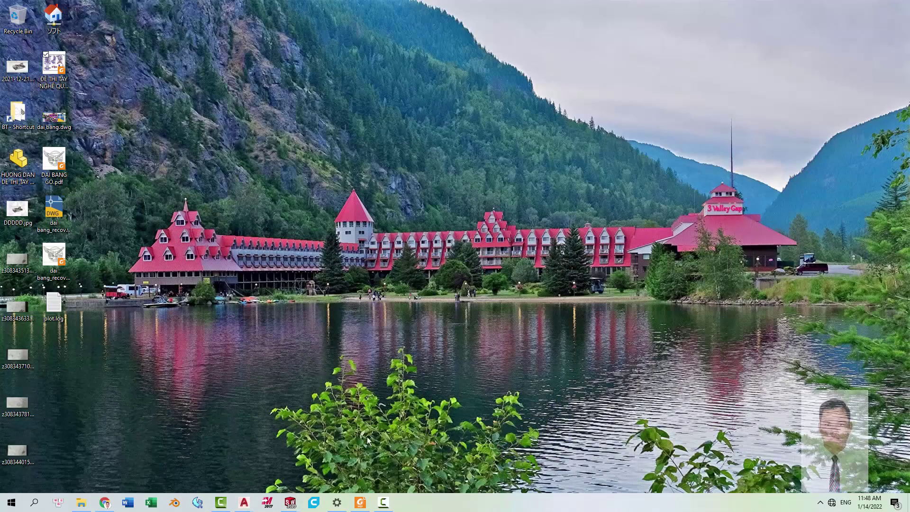
Orbit the finished reference housing to near-isometric, then minimise it to reveal the empty part.
mouse_move(290, 502)
click(305, 479)
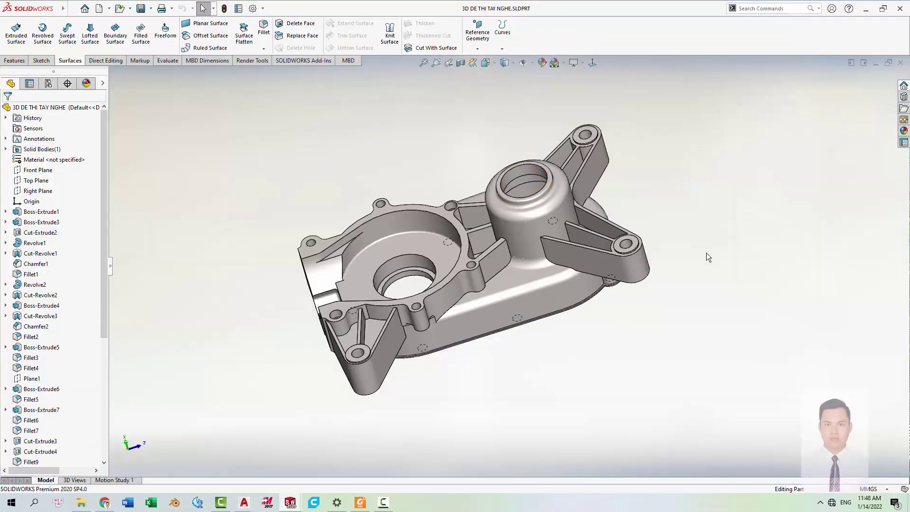
mouse_move(665, 234)
middle_down()
mouse_move(626, 267)
mouse_move(758, 190)
middle_up()
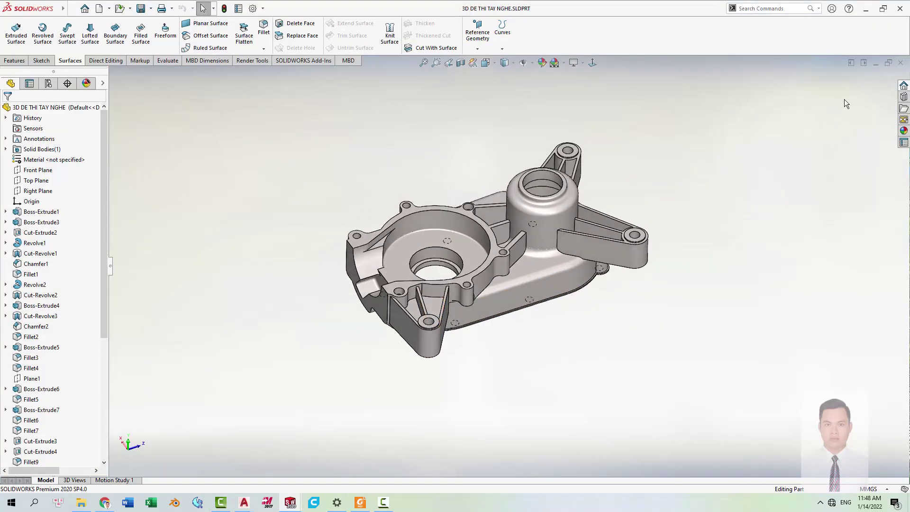
click(877, 64)
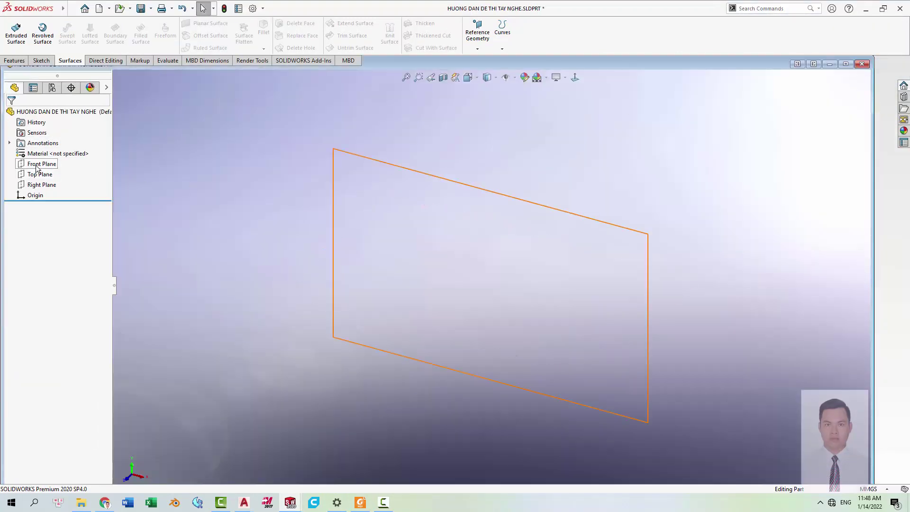
click(364, 500)
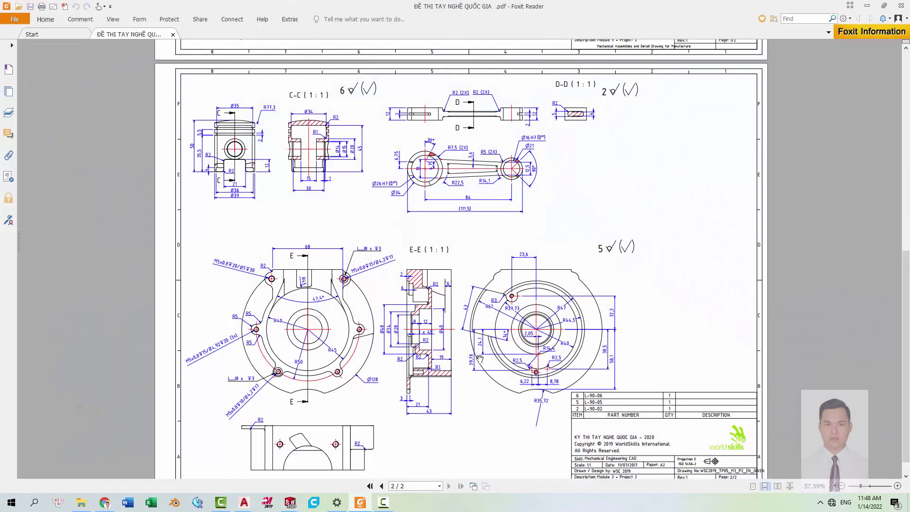
ctrl+scroll(386, 362, up, 2)
scroll(386, 362, down, 3)
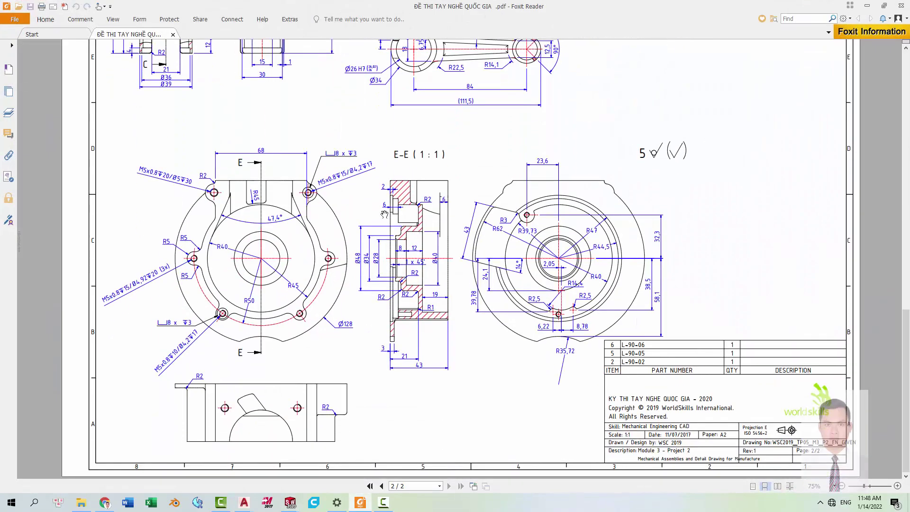
ctrl+scroll(451, 267, up, 1)
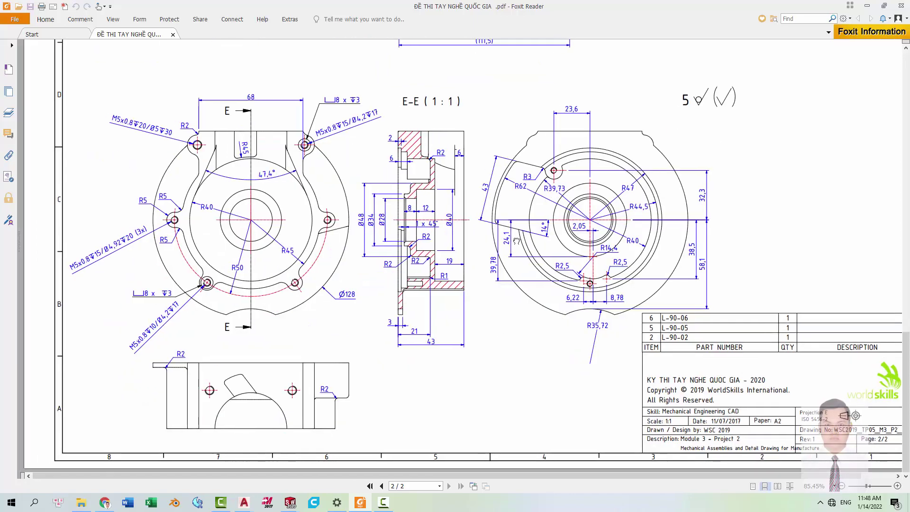
drag(290, 241, 306, 205)
ctrl+scroll(540, 254, down, 2)
scroll(541, 254, up, 5)
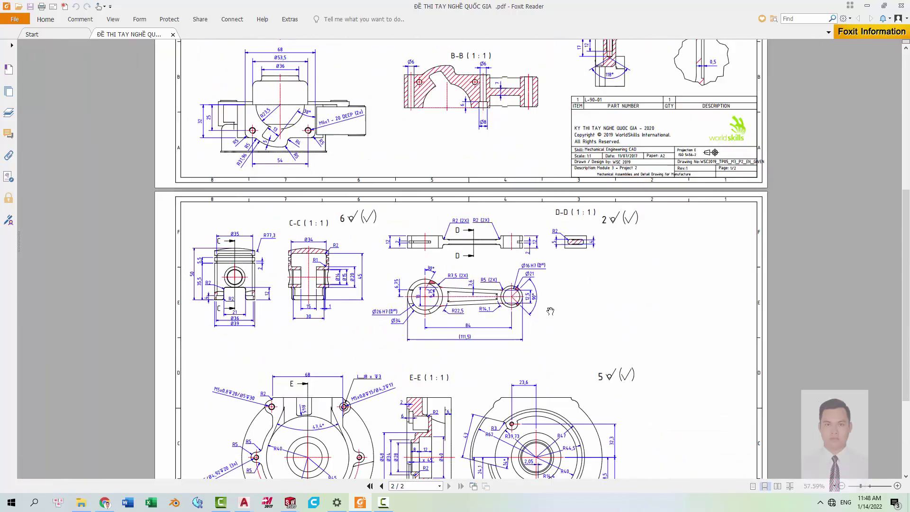
scroll(540, 253, up, 3)
scroll(540, 254, up, 4)
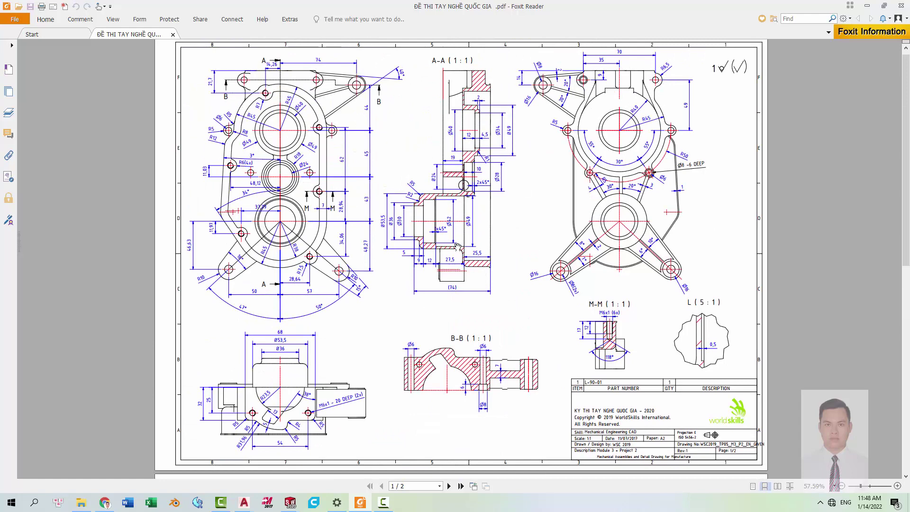
scroll(550, 237, down, 3)
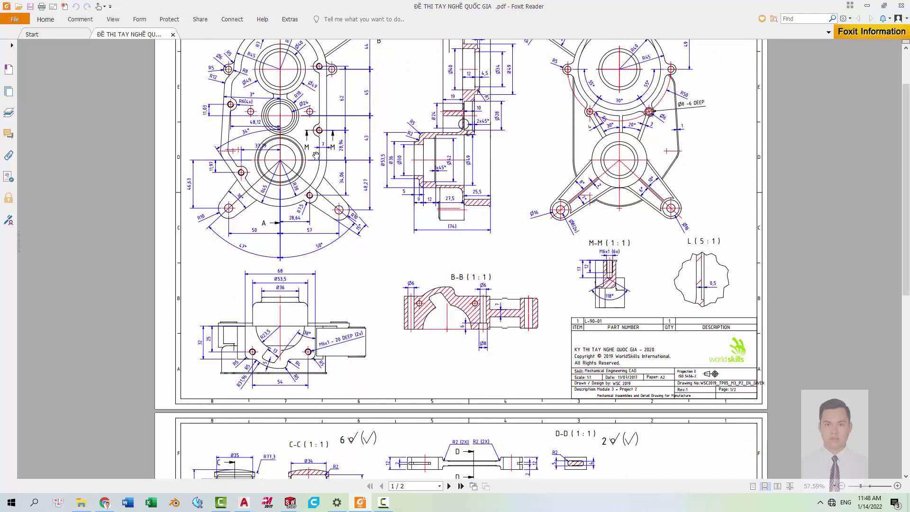
scroll(316, 155, up, 3)
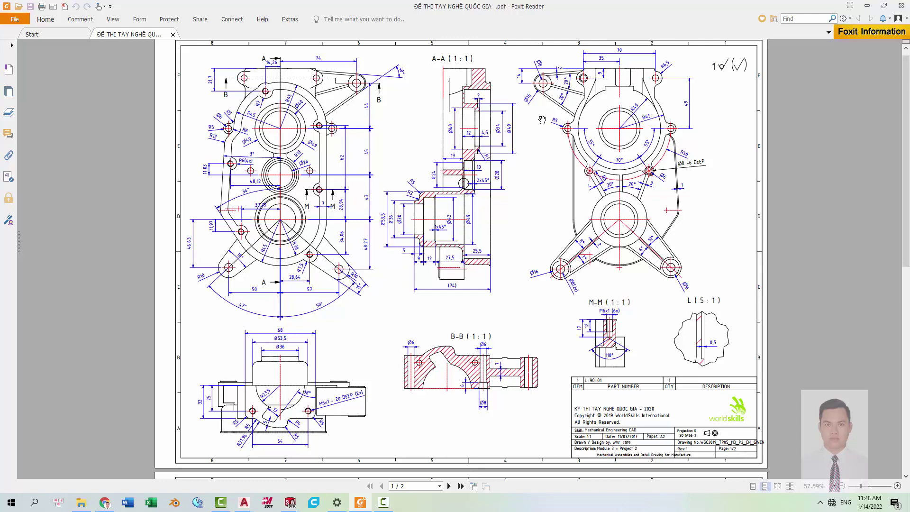
scroll(474, 332, down, 12)
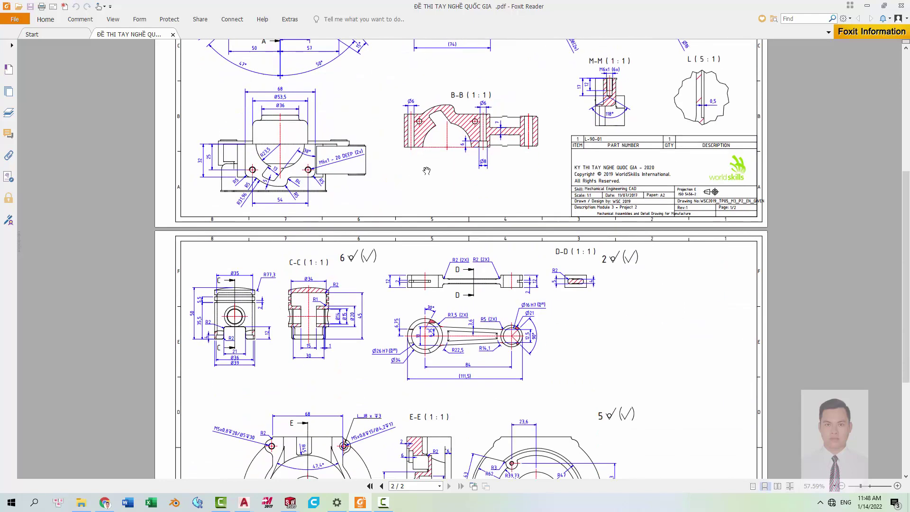
scroll(488, 371, down, 6)
scroll(366, 310, down, 2)
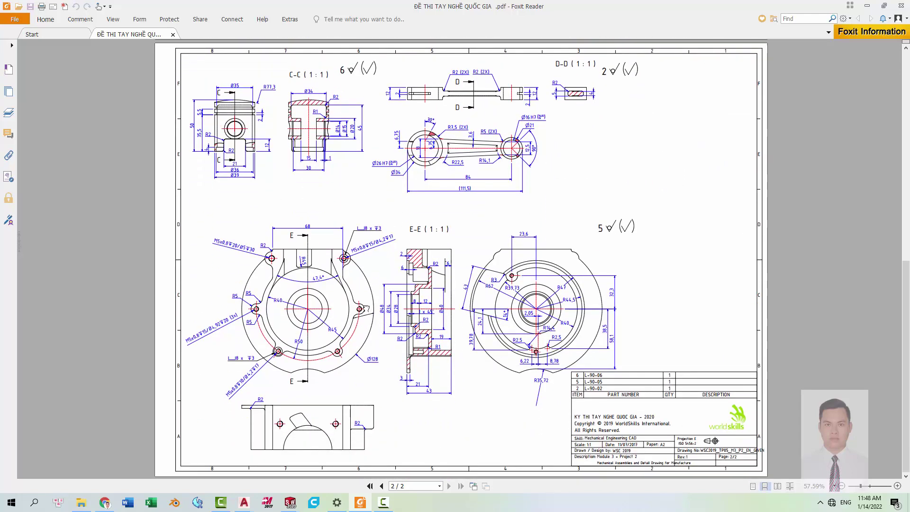
ctrl+scroll(329, 360, up, 2)
ctrl+scroll(260, 312, up, 1)
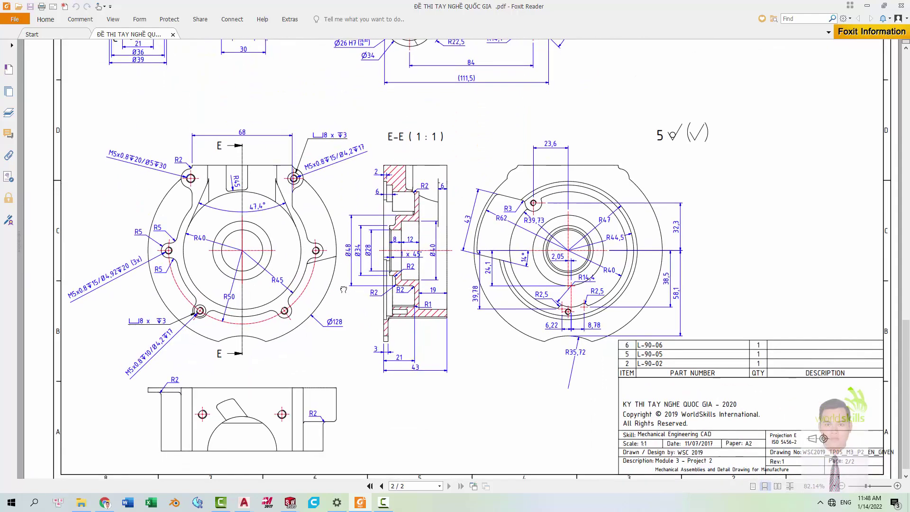
ctrl+scroll(352, 240, up, 1)
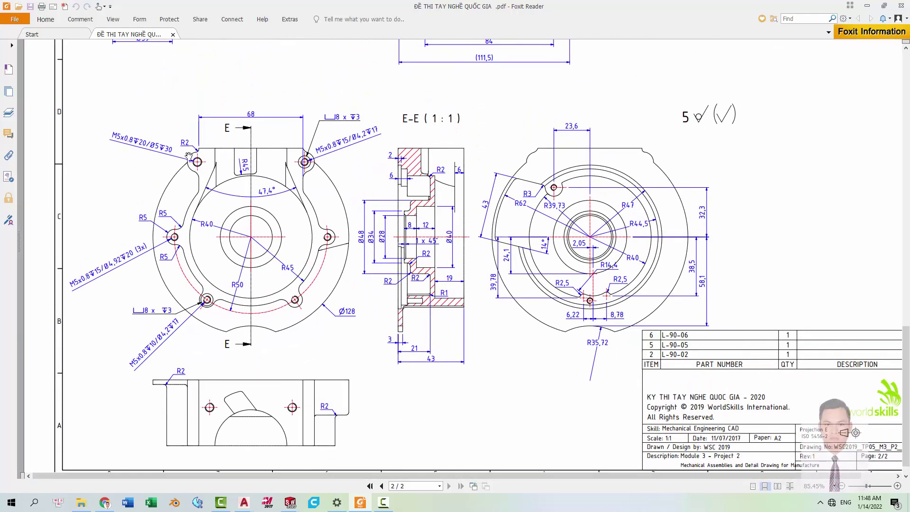
ctrl+scroll(265, 335, up, 1)
ctrl+scroll(327, 331, up, 1)
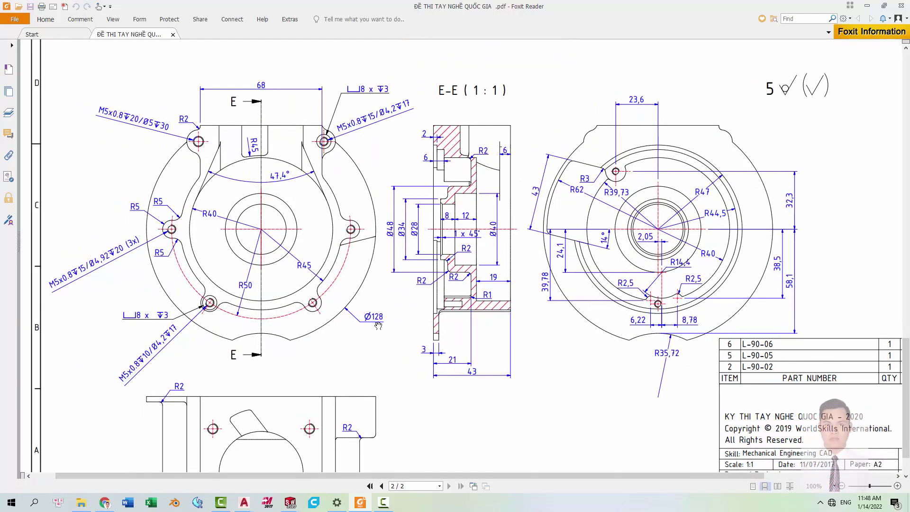
ctrl+scroll(458, 335, up, 1)
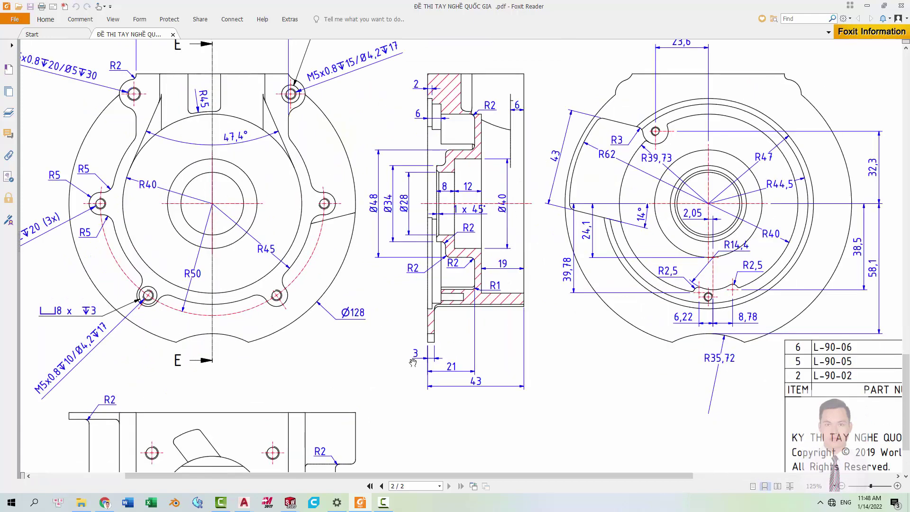
ctrl+scroll(441, 349, down, 1)
ctrl+scroll(431, 327, up, 1)
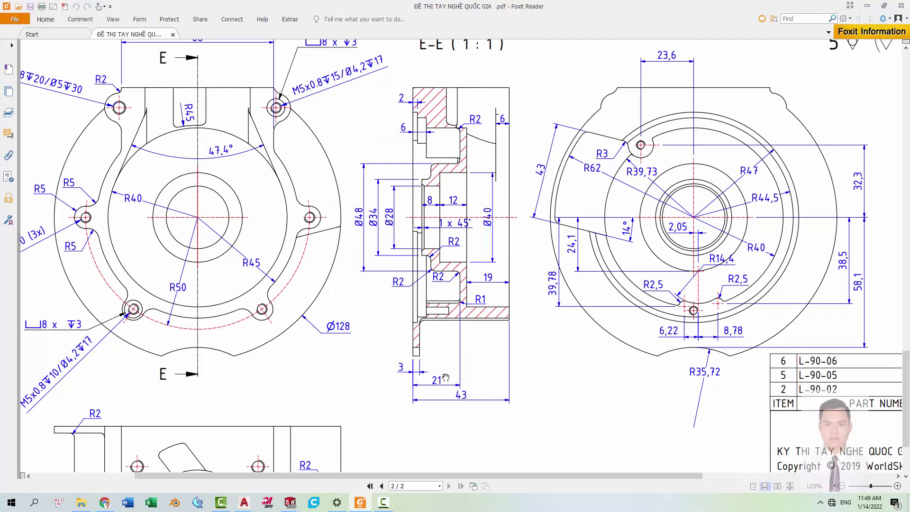
drag(189, 121, 301, 162)
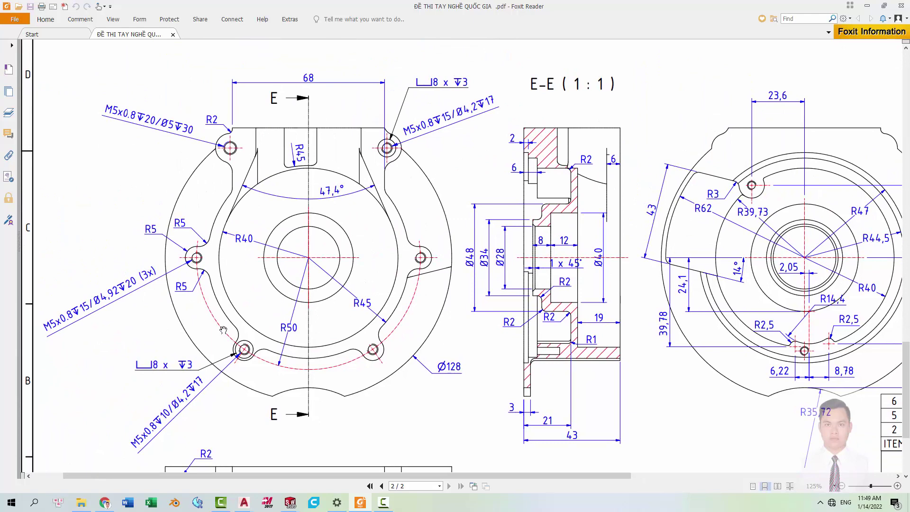
drag(382, 289, 373, 223)
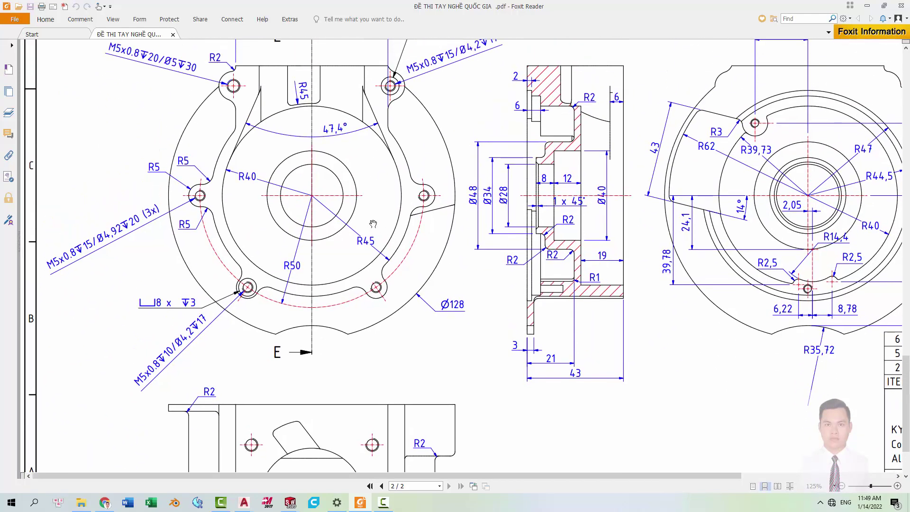
ctrl+scroll(373, 223, down, 3)
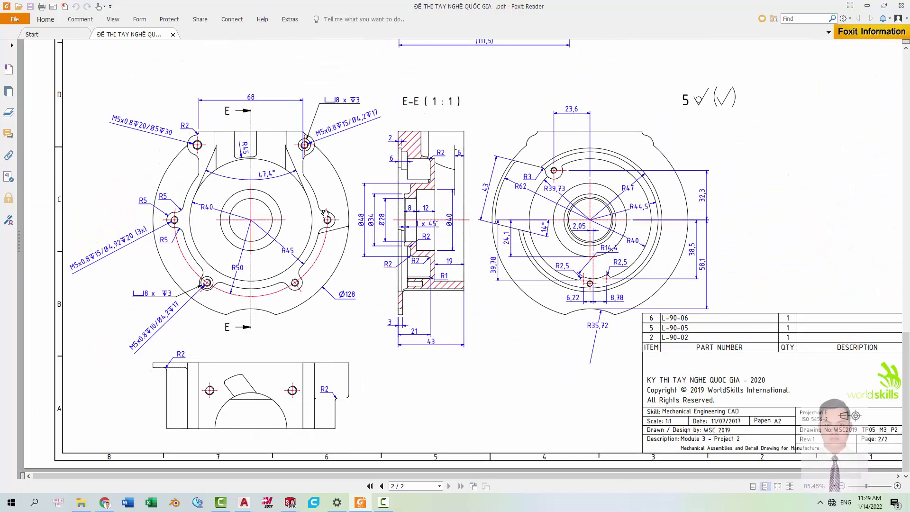
ctrl+scroll(326, 214, down, 2)
ctrl+scroll(326, 214, down, 2)
ctrl+scroll(544, 52, up, 2)
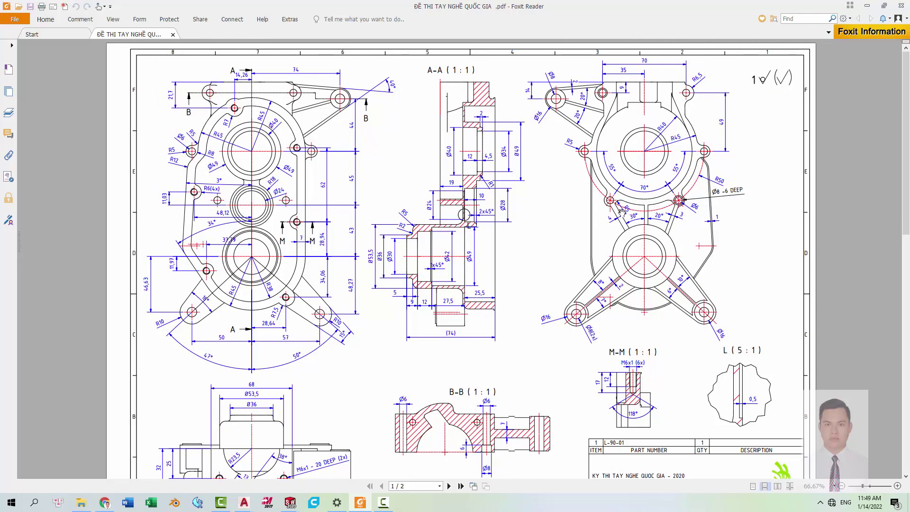
ctrl+scroll(623, 210, down, 1)
scroll(311, 415, down, 5)
scroll(310, 415, down, 1)
scroll(310, 415, down, 2)
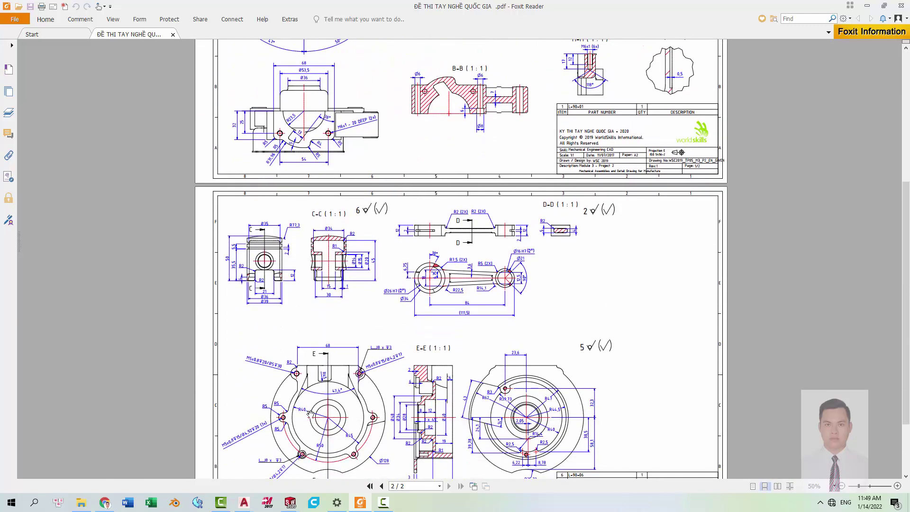
scroll(498, 194, up, 3)
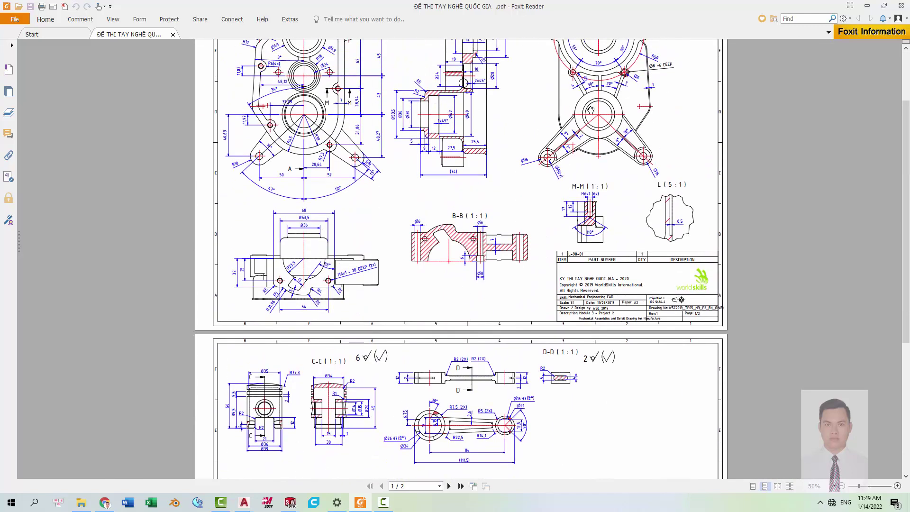
scroll(590, 110, up, 1)
scroll(456, 294, down, 2)
scroll(455, 293, down, 2)
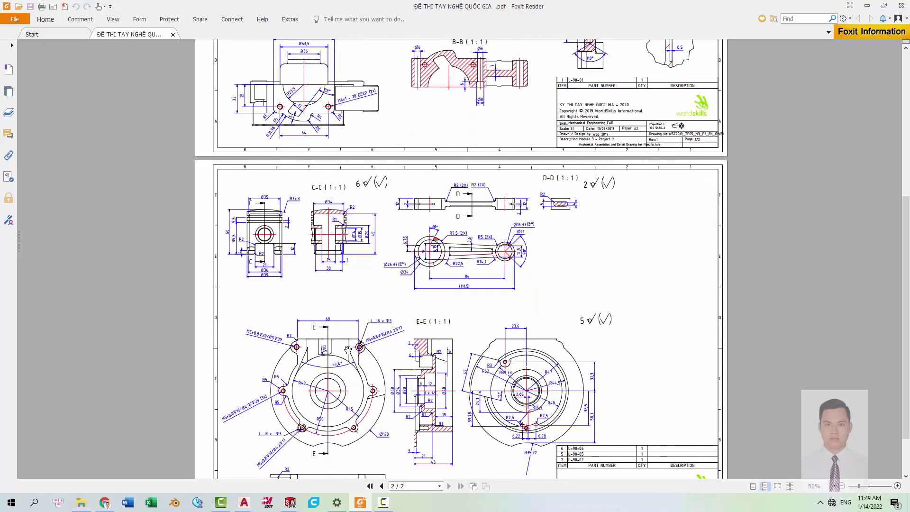
scroll(242, 271, down, 1)
ctrl+scroll(242, 270, up, 1)
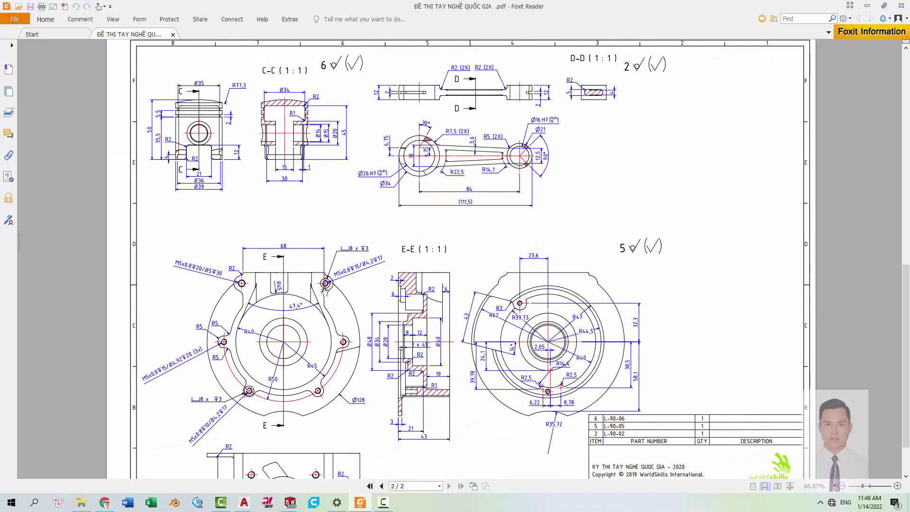
ctrl+scroll(326, 291, down, 2)
ctrl+scroll(544, 115, up, 1)
ctrl+scroll(544, 115, up, 1)
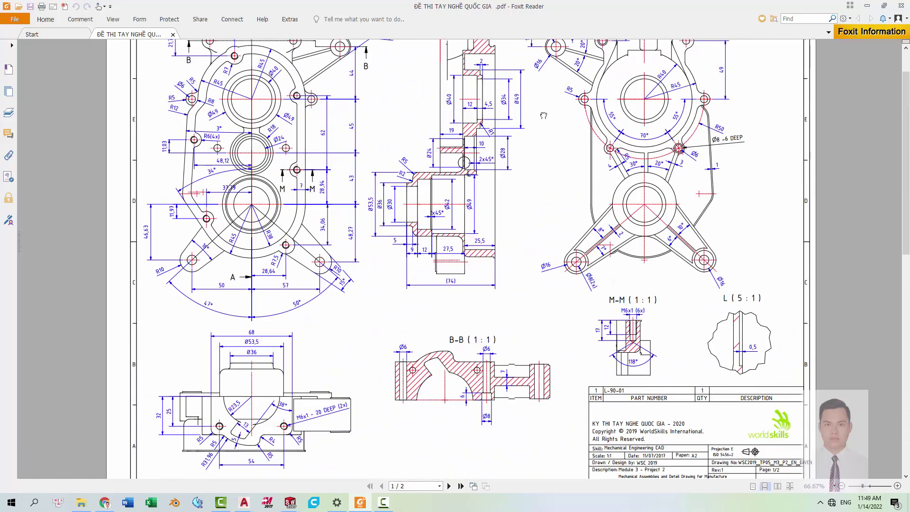
scroll(544, 115, up, 2)
scroll(297, 401, down, 1)
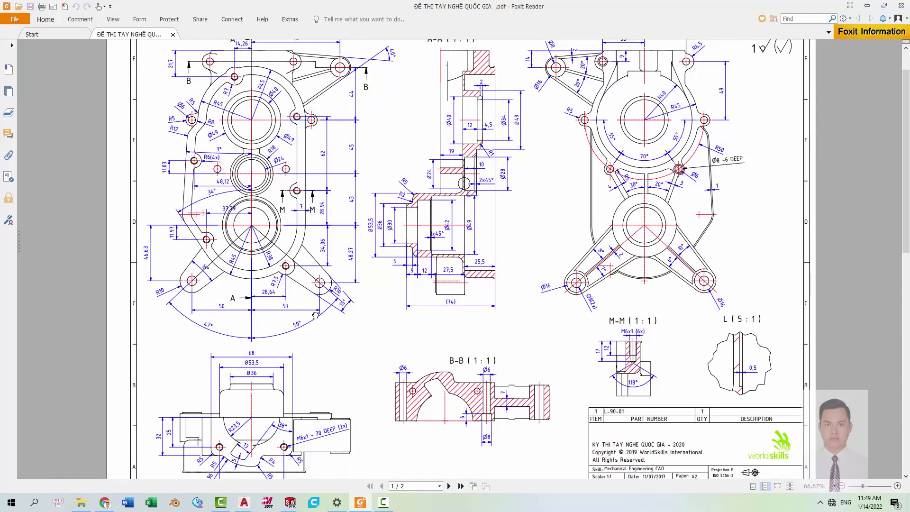
ctrl+scroll(297, 401, up, 1)
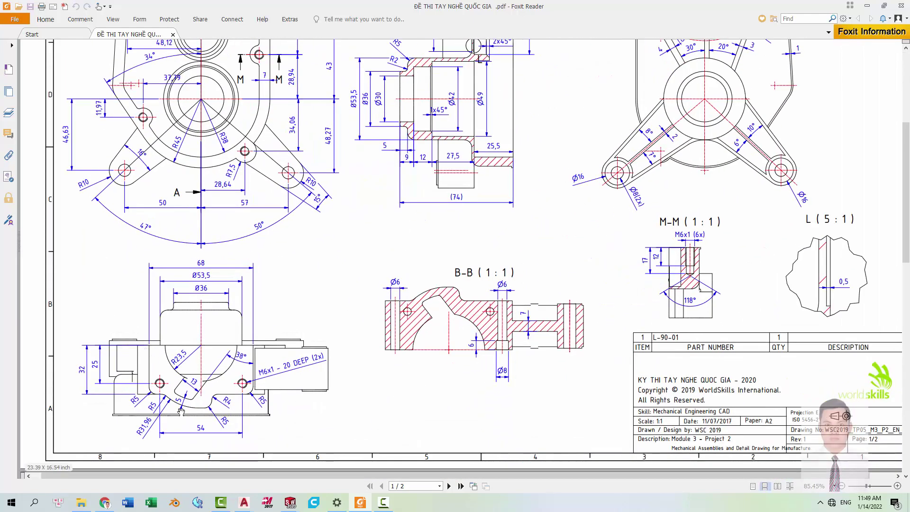
ctrl+scroll(285, 365, down, 1)
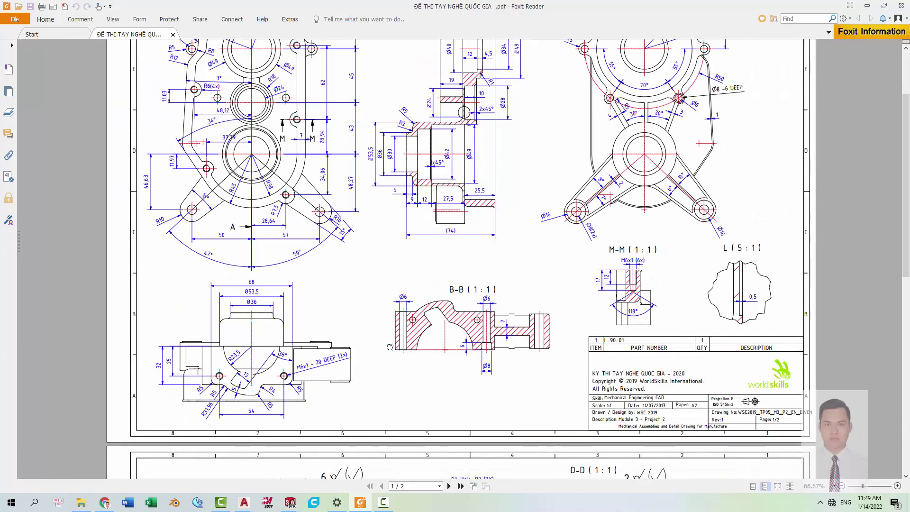
scroll(362, 338, down, 5)
scroll(362, 337, down, 5)
scroll(285, 379, down, 2)
ctrl+scroll(202, 423, up, 1)
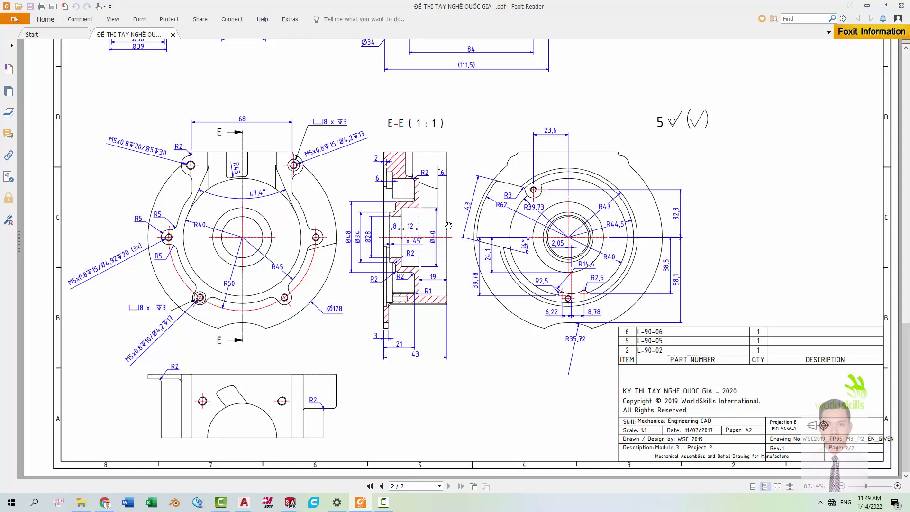
Scroll and pan the PDF to inspect the cover's E-E section view.
ctrl+scroll(418, 209, up, 1)
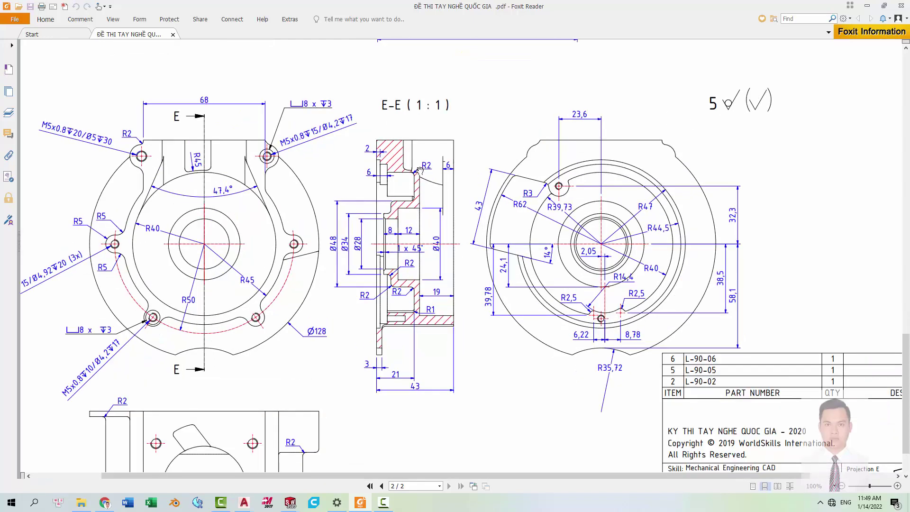
ctrl+scroll(418, 313, up, 1)
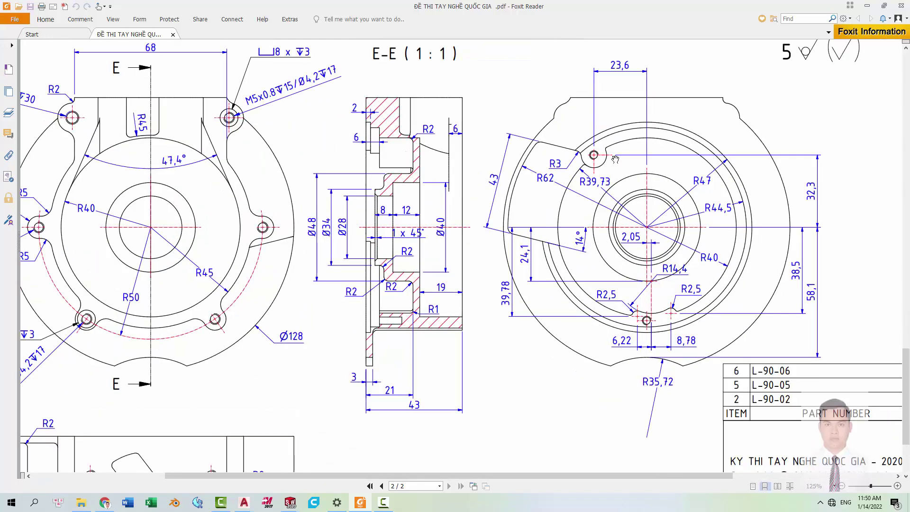
ctrl+scroll(594, 154, up, 1)
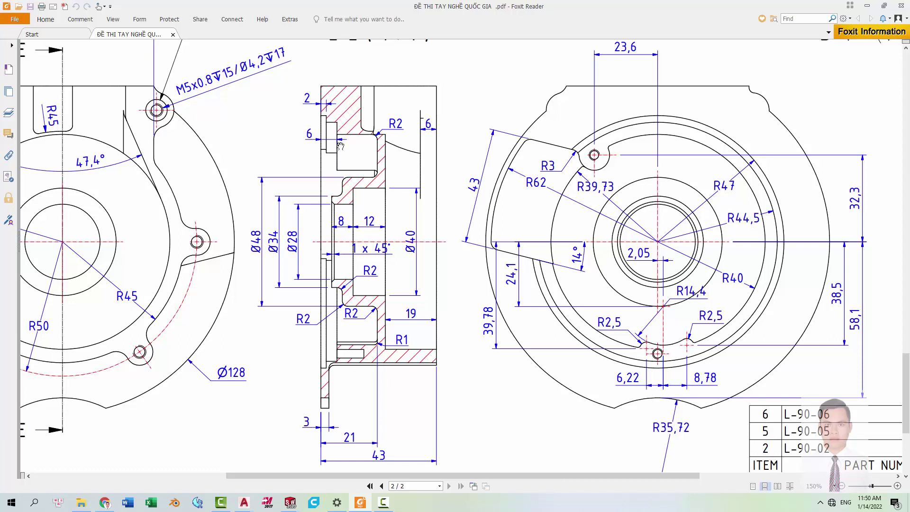
scroll(374, 213, down, 1)
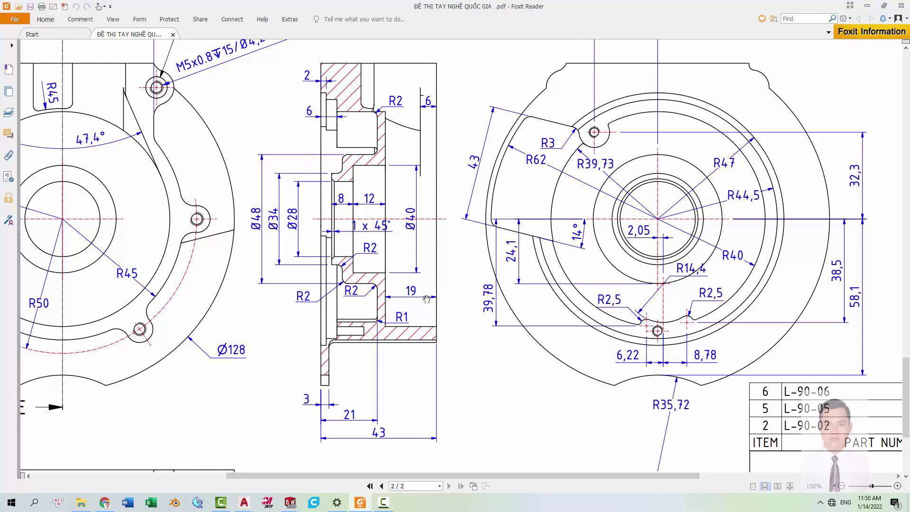
drag(237, 205, 363, 222)
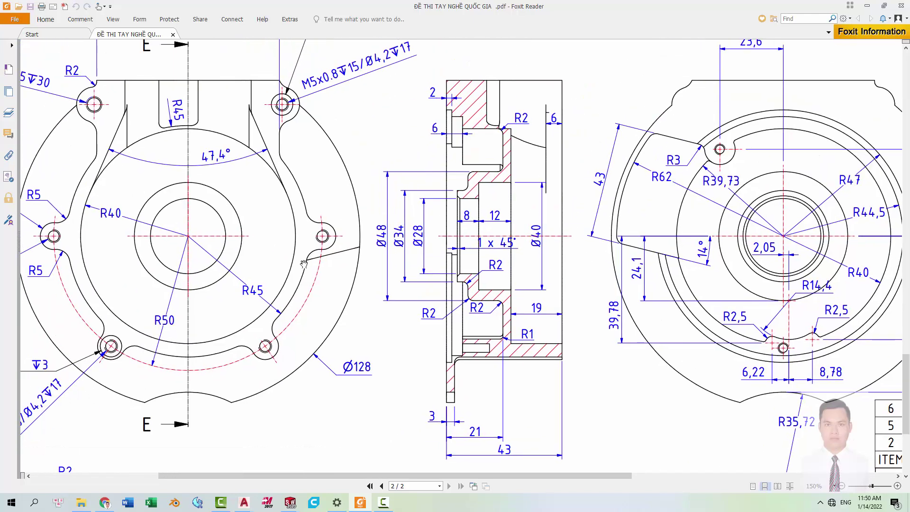
drag(701, 188, 629, 160)
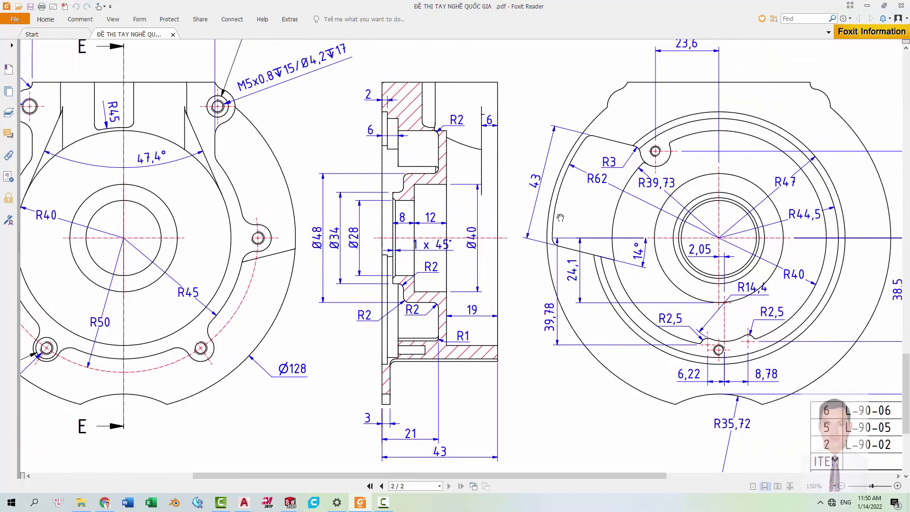
drag(432, 226, 400, 173)
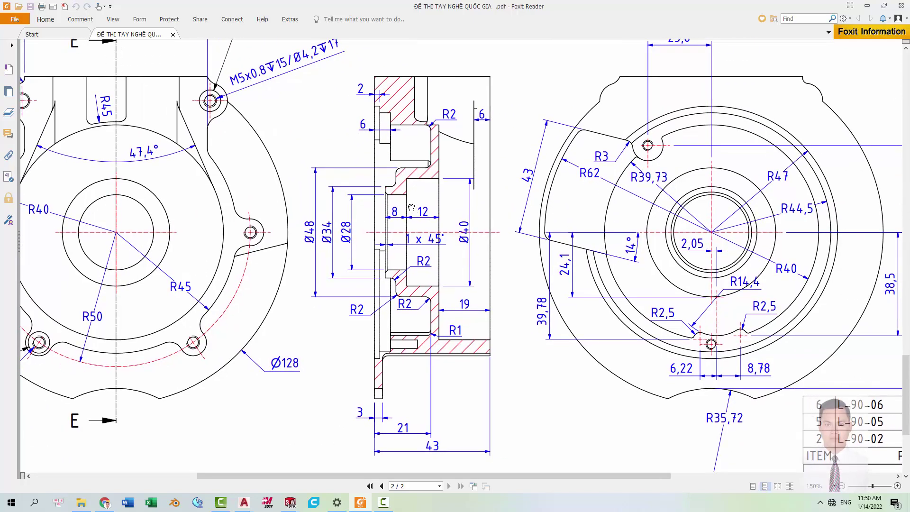
drag(586, 113, 556, 131)
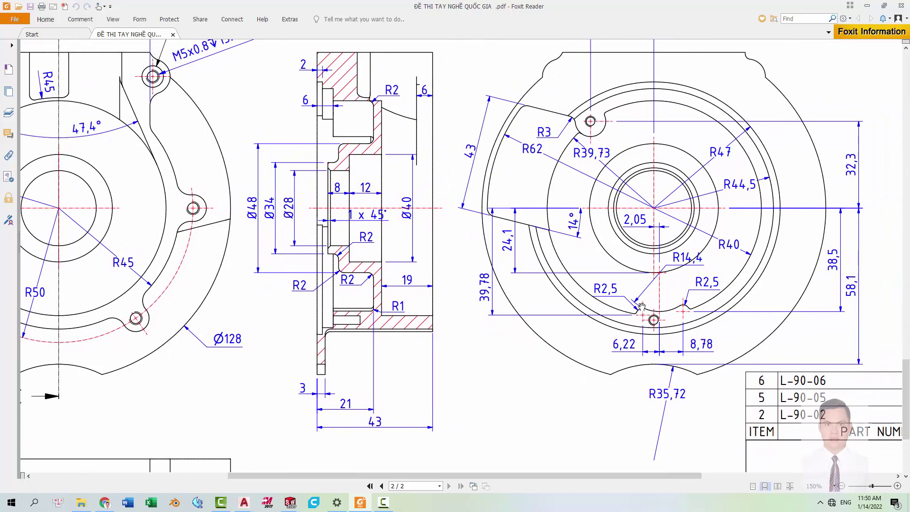
Pan back to the front view's Ø128 outline and the title block below.
drag(433, 159, 562, 191)
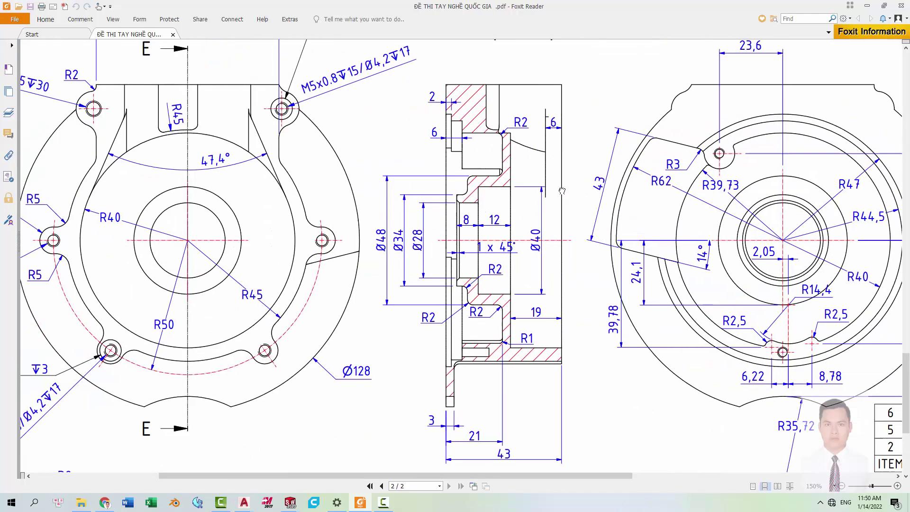
ctrl+scroll(562, 191, down, 1)
ctrl+scroll(515, 196, down, 1)
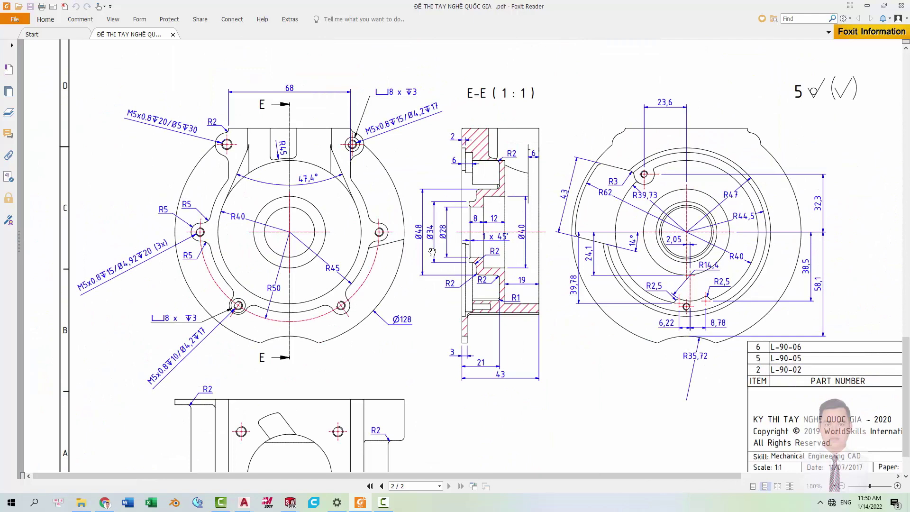
drag(604, 296, 544, 232)
drag(500, 306, 504, 272)
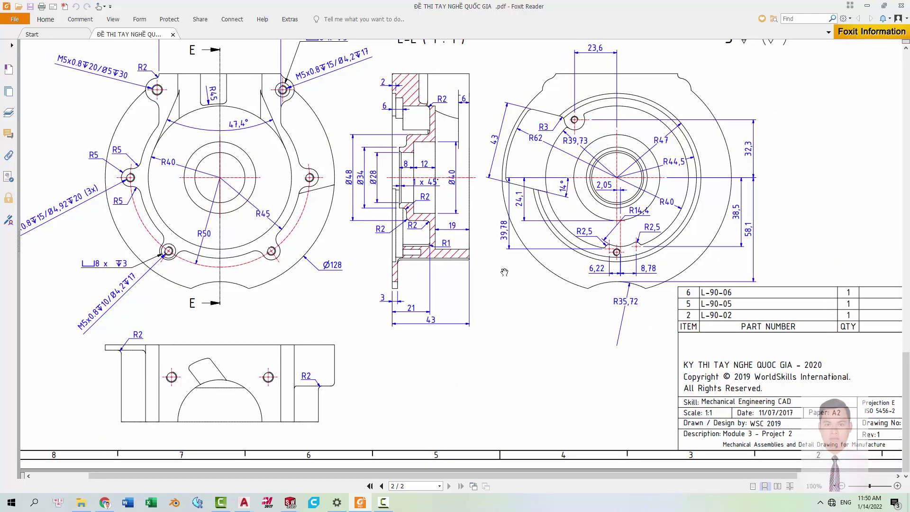
drag(418, 258, 488, 302)
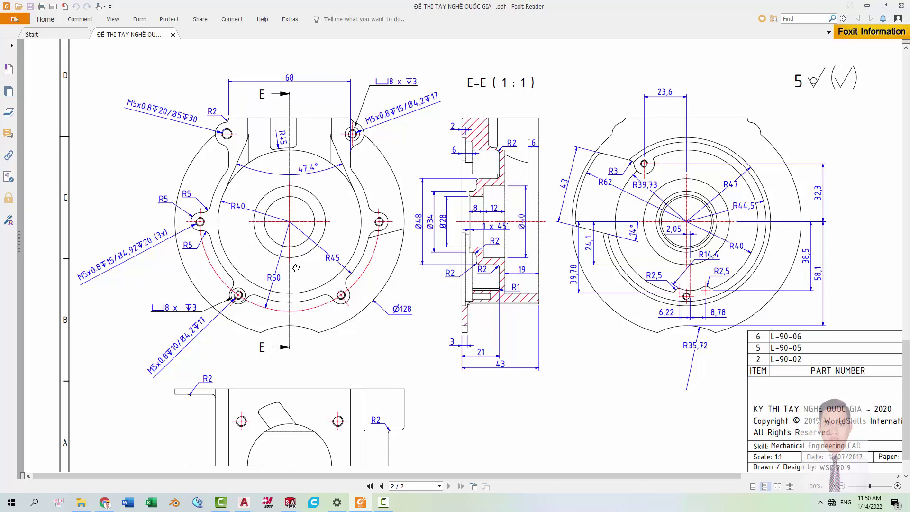
ctrl+scroll(406, 327, up, 2)
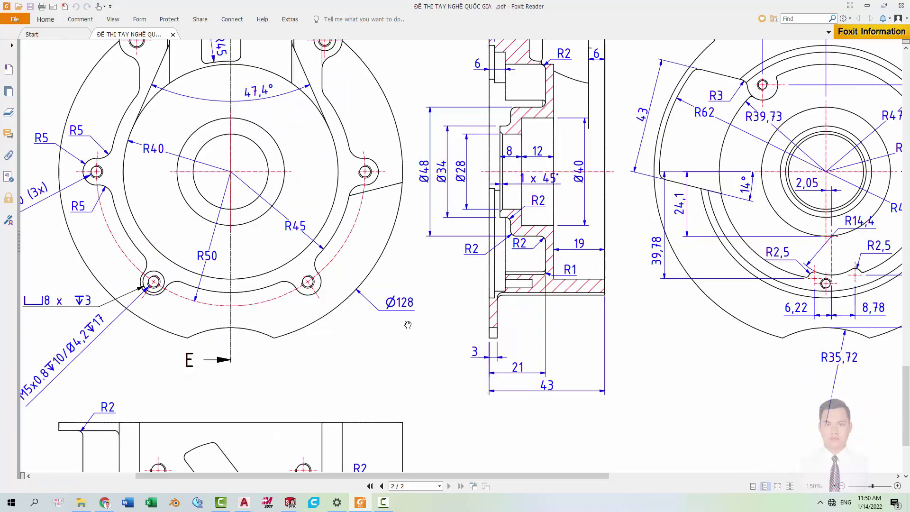
Start a Top Plane sketch and draw a circle centred on the origin.
click(290, 503)
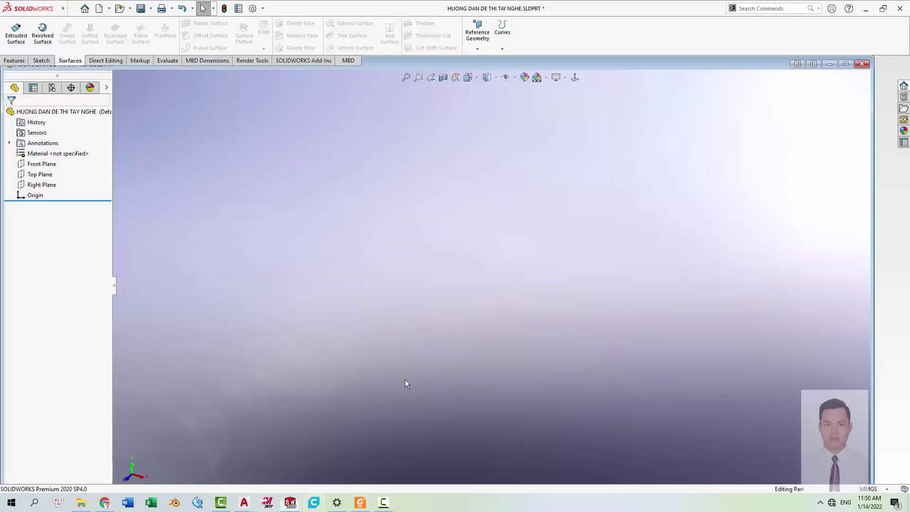
click(40, 175)
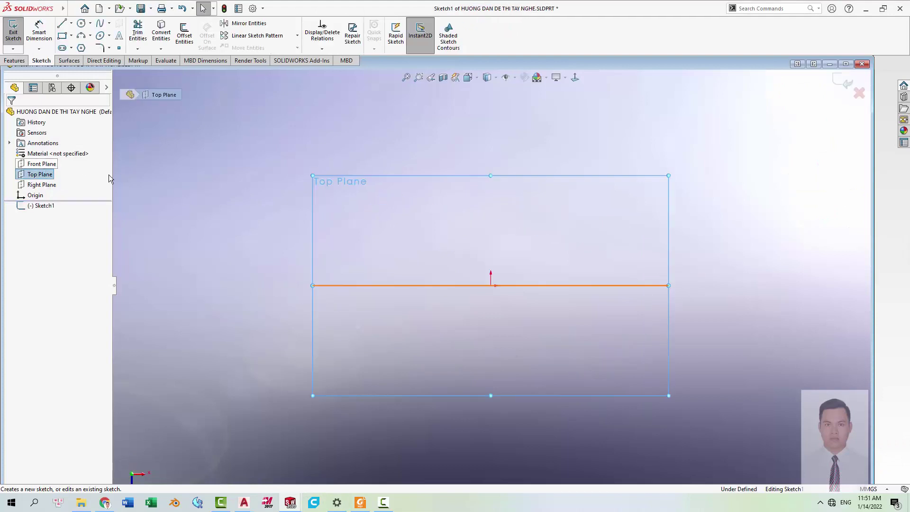
right_drag(404, 295, 445, 293)
click(491, 286)
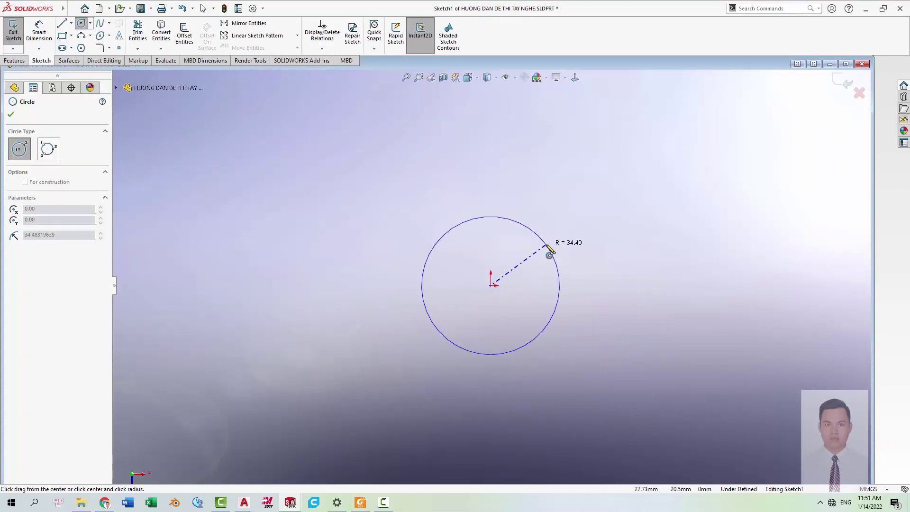
click(550, 250)
Dimension the circle's diameter to 128 mm.
key(Escape)
right_drag(558, 265, 559, 238)
click(557, 258)
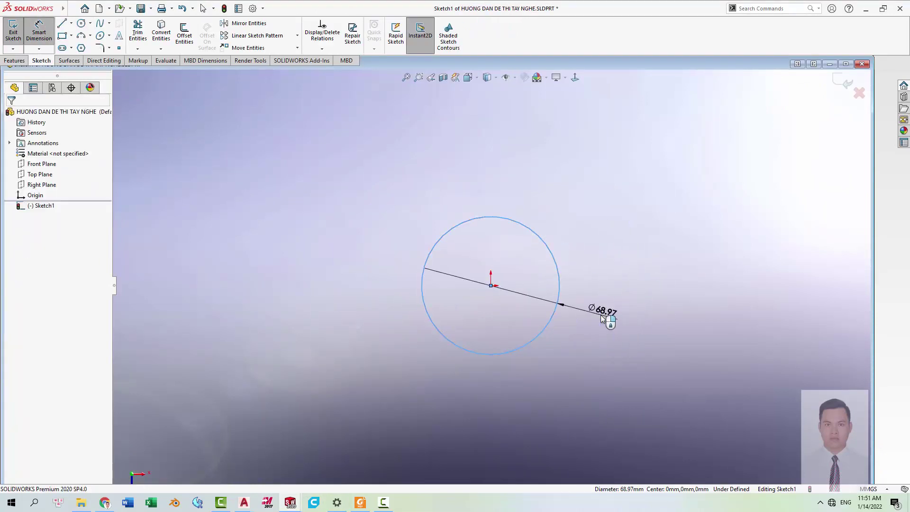
click(600, 294)
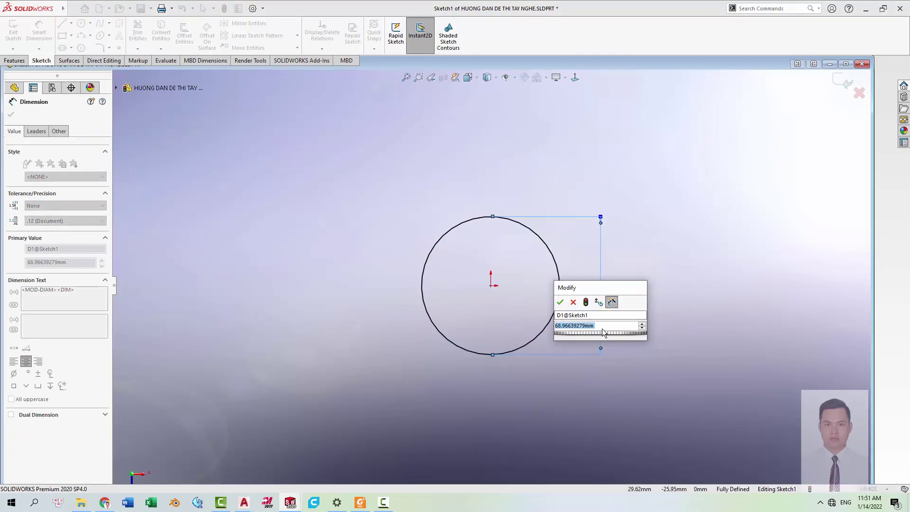
text(128)
key(Return)
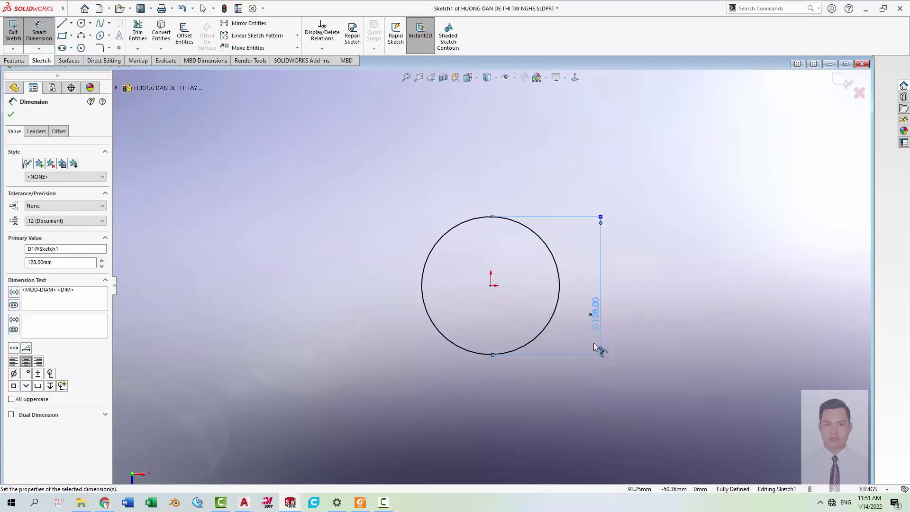
scroll(559, 335, down, 2)
scroll(406, 240, up, 1)
scroll(489, 269, down, 3)
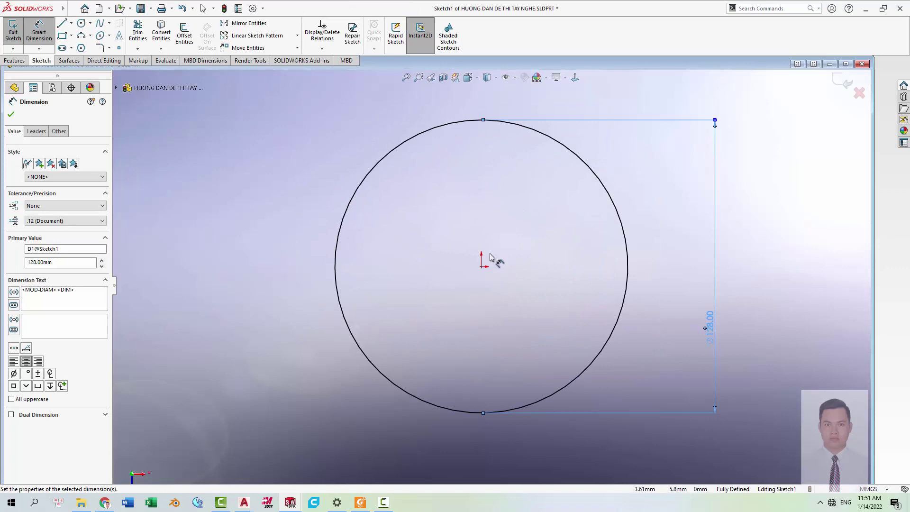
key(Escape)
Find the right view's bottom notch dimensions R35,72 and 58,1 in the PDF.
key(alt+Tab)
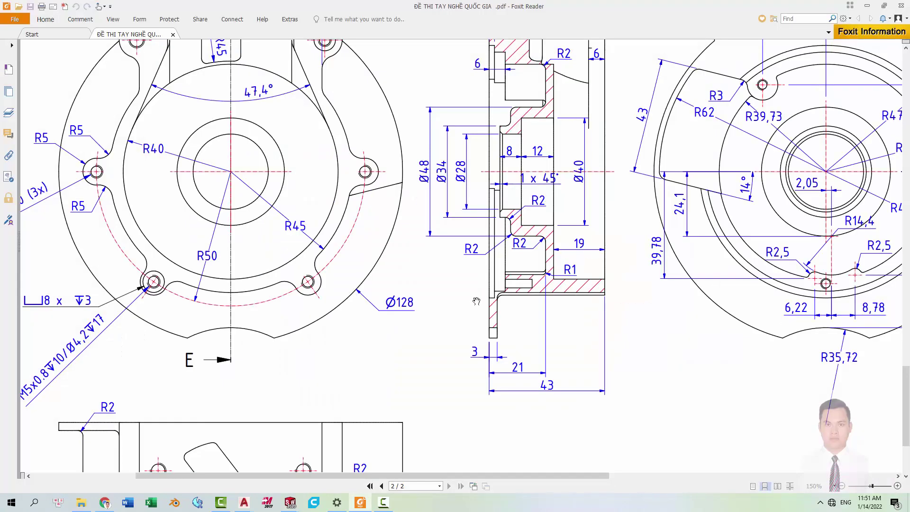
drag(303, 300, 415, 331)
ctrl+scroll(195, 282, up, 2)
drag(194, 282, 143, 291)
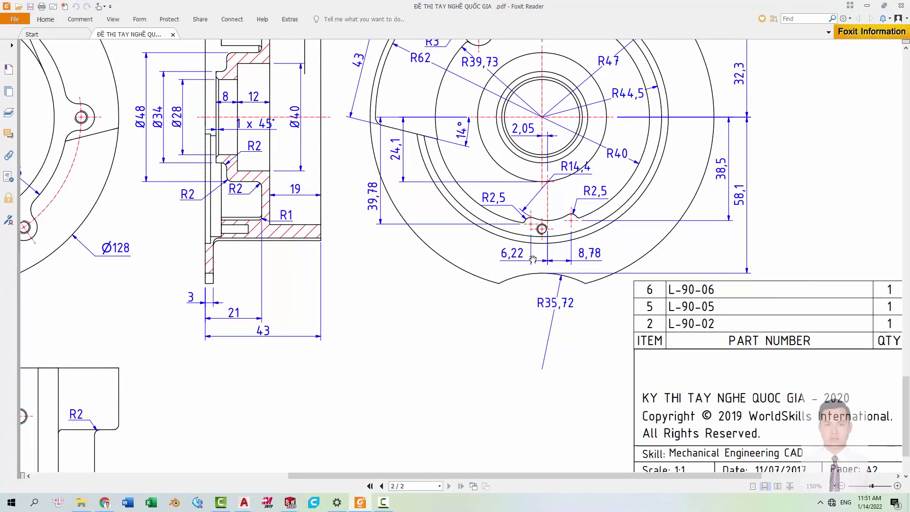
key(alt+Tab)
key(alt+Tab)
key(alt+Tab)
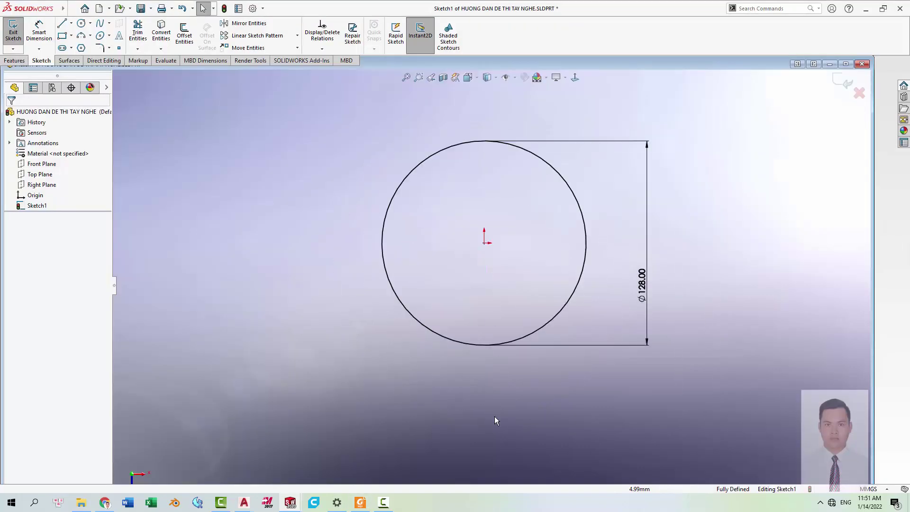
scroll(494, 416, down, 2)
Draw a second circle below the origin crossing the outline and trim it into a notch arc.
key(c)
click(479, 401)
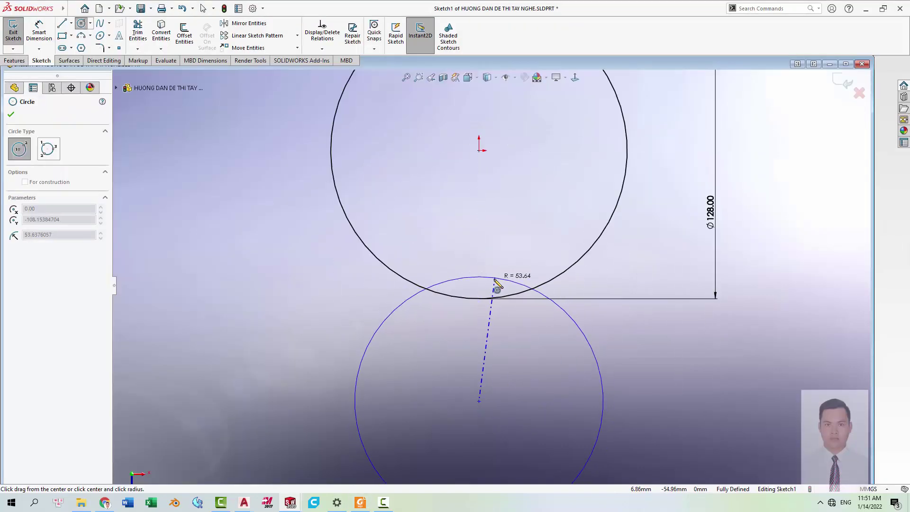
click(495, 289)
key(Escape)
key(t)
drag(630, 412, 482, 315)
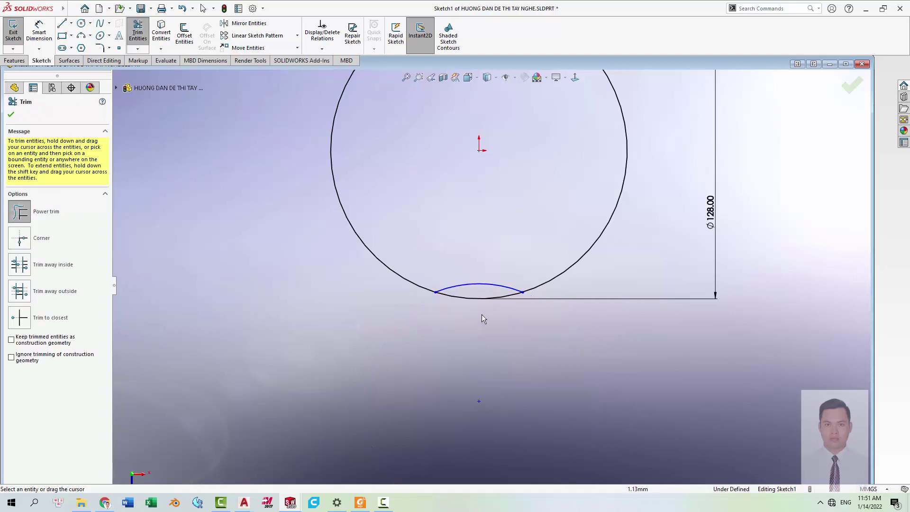
key(Escape)
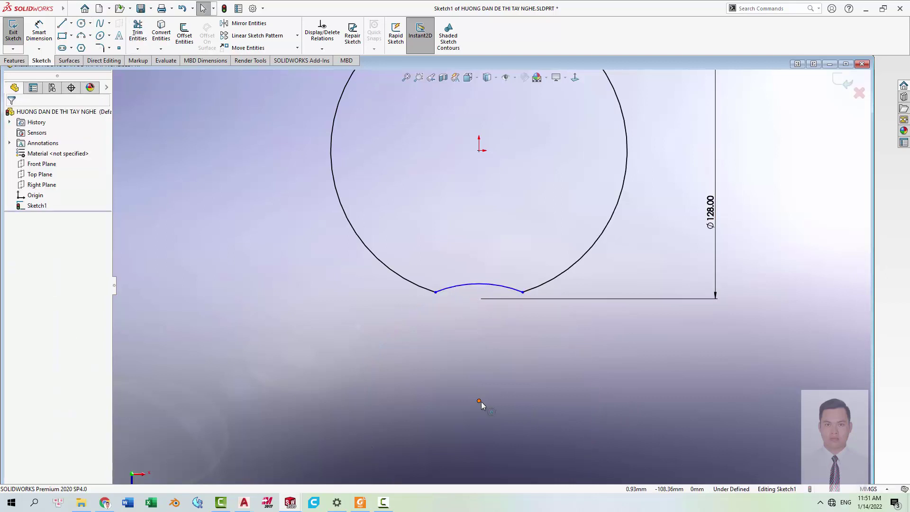
Make the notch arc's centre vertical with the origin and dimension the arc-to-origin distance.
click(479, 401)
ctrl+click(479, 149)
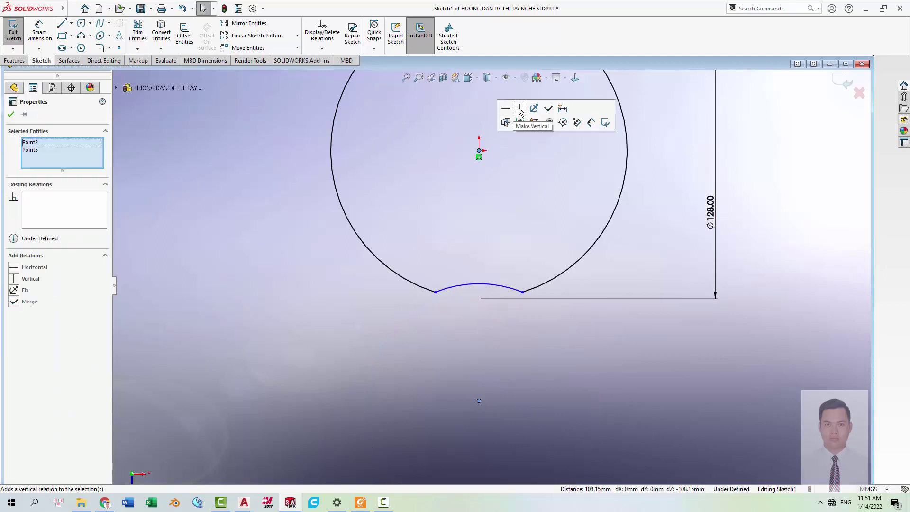
click(522, 116)
key(d)
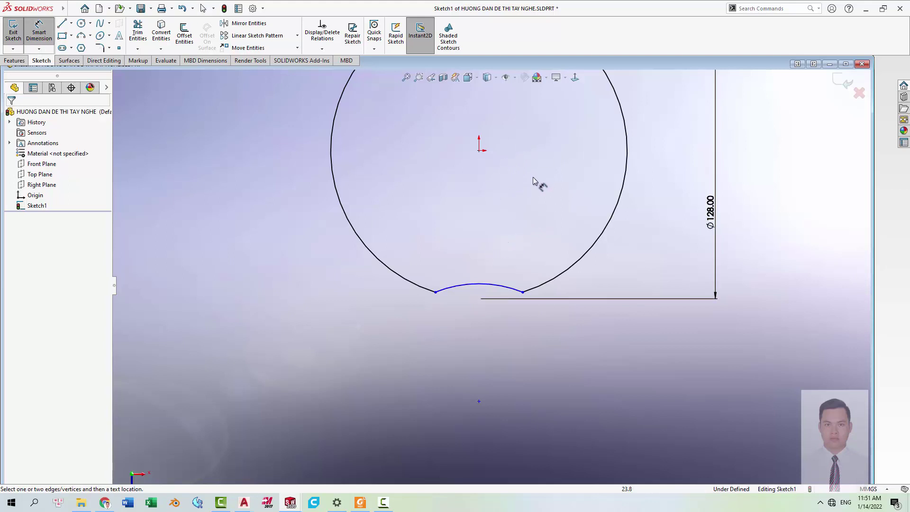
click(494, 283)
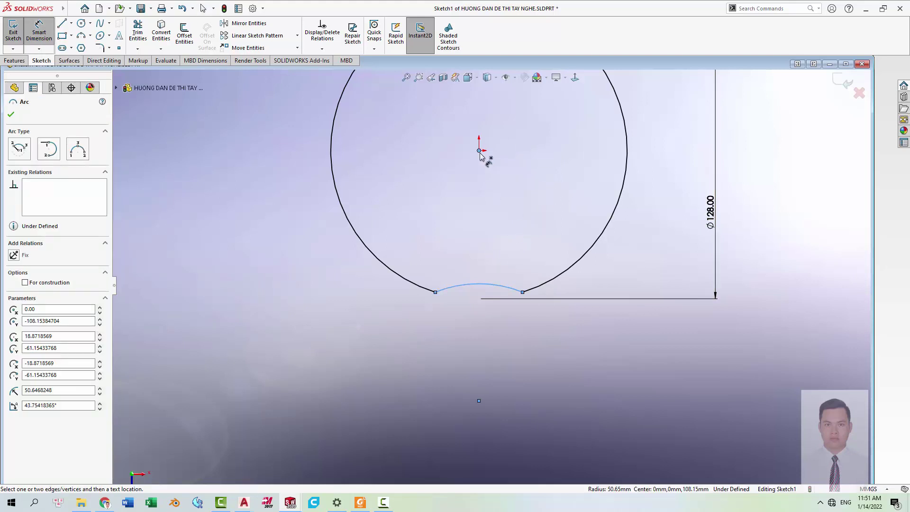
click(479, 150)
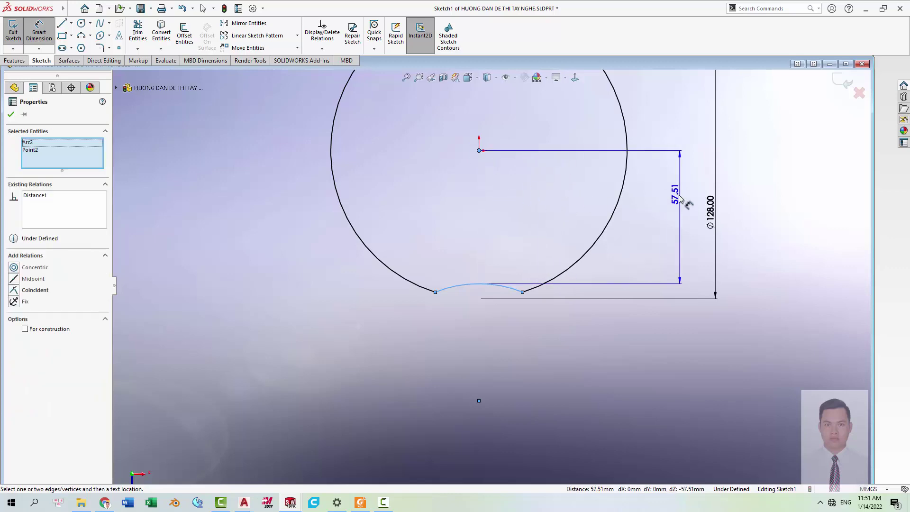
click(656, 209)
key(alt+Tab)
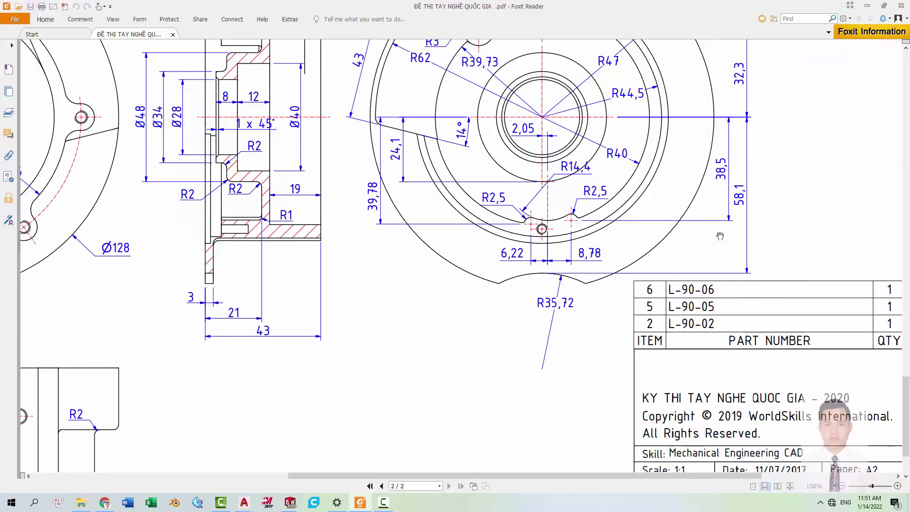
key(alt+Tab)
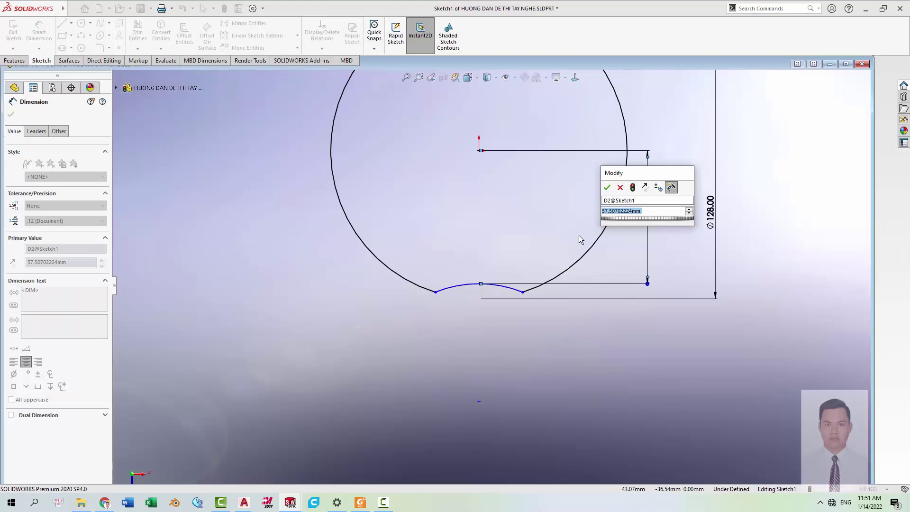
Set the notch arc 58.10 from the origin with radius R35.72.
key(alt+Tab)
key(alt+Tab)
text(58.1)
key(Return)
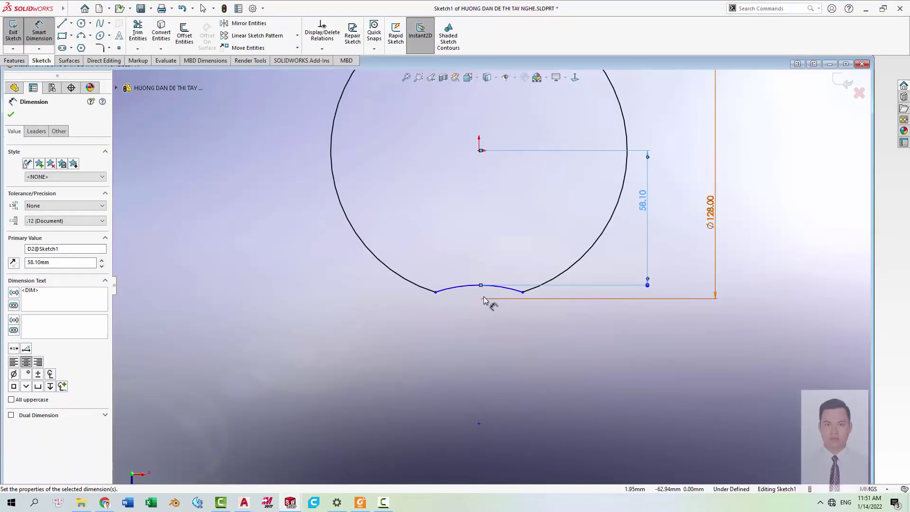
click(507, 288)
click(463, 349)
key(alt+Tab)
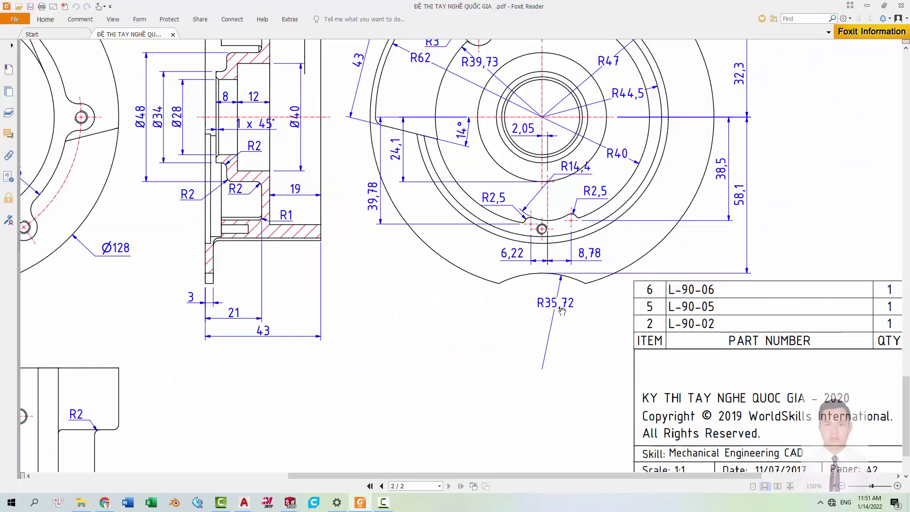
key(alt+Tab)
text(3)
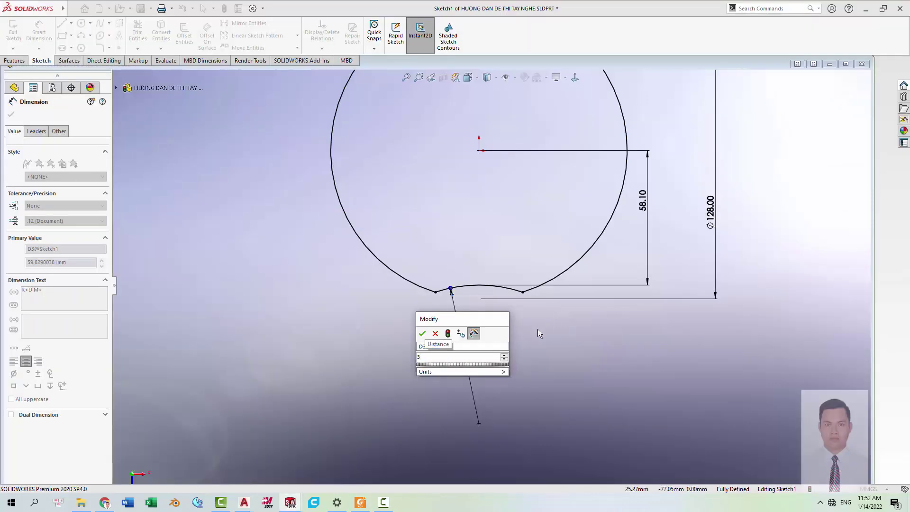
text(5.72)
key(Return)
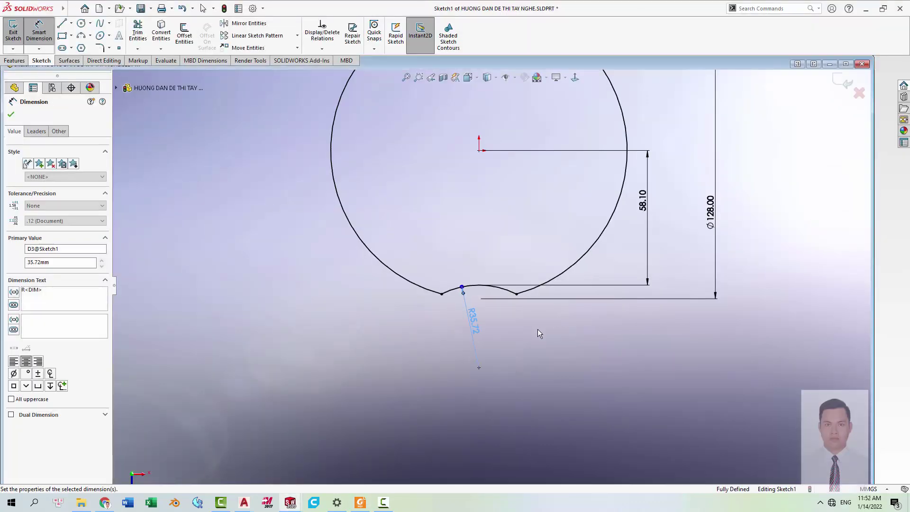
key(Escape)
Maximise the sketch window and apply the Backdrop - Grey with Overhead Light scene.
key(f)
key(alt+Tab)
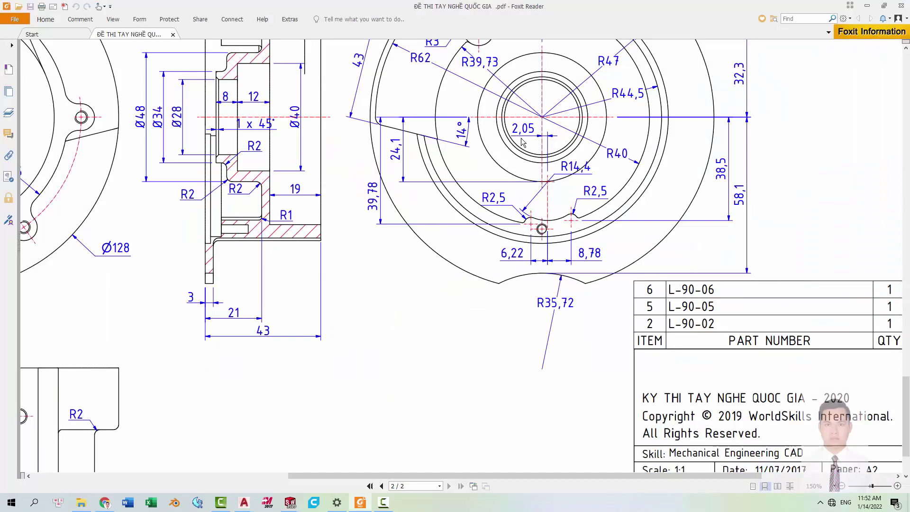
key(alt+Tab)
click(547, 78)
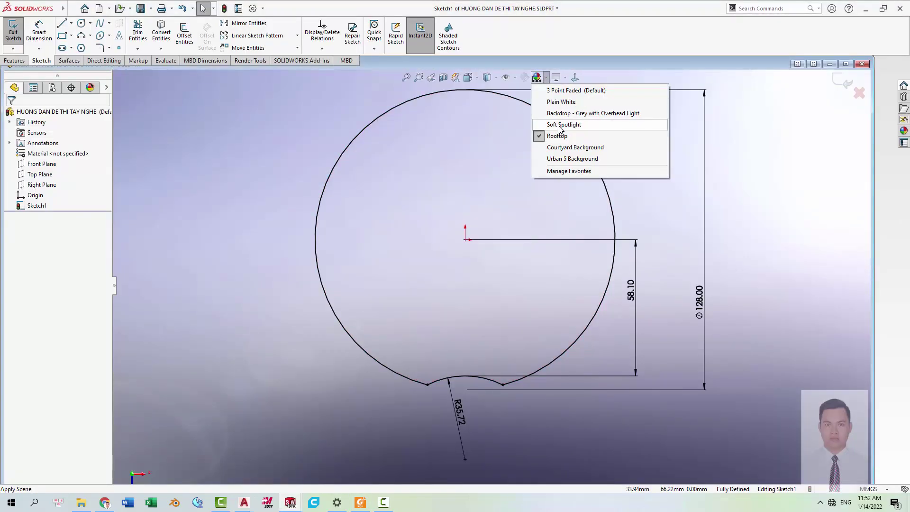
click(555, 101)
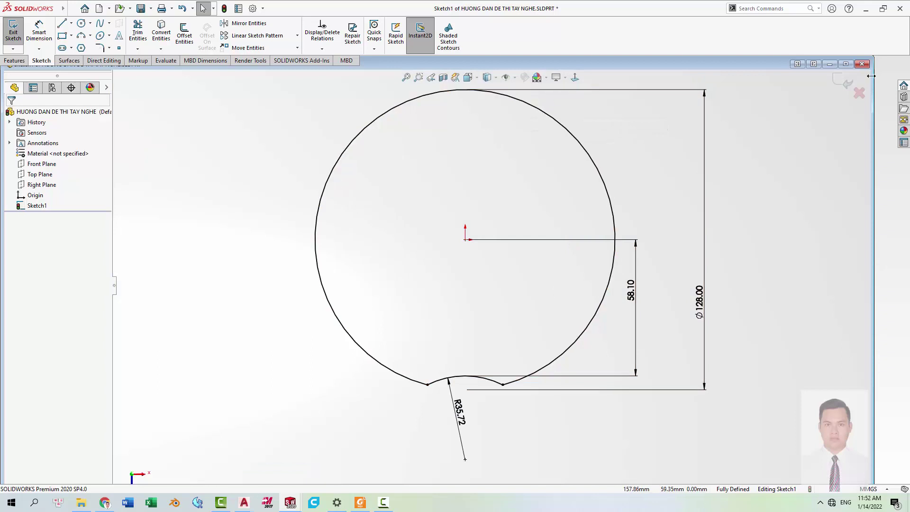
click(846, 64)
click(556, 62)
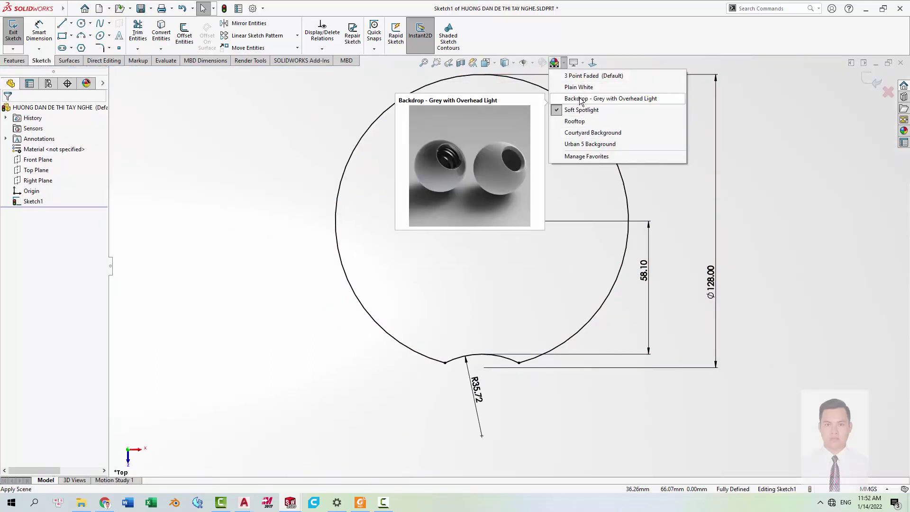
click(581, 100)
scroll(501, 270, up, 3)
scroll(539, 250, down, 3)
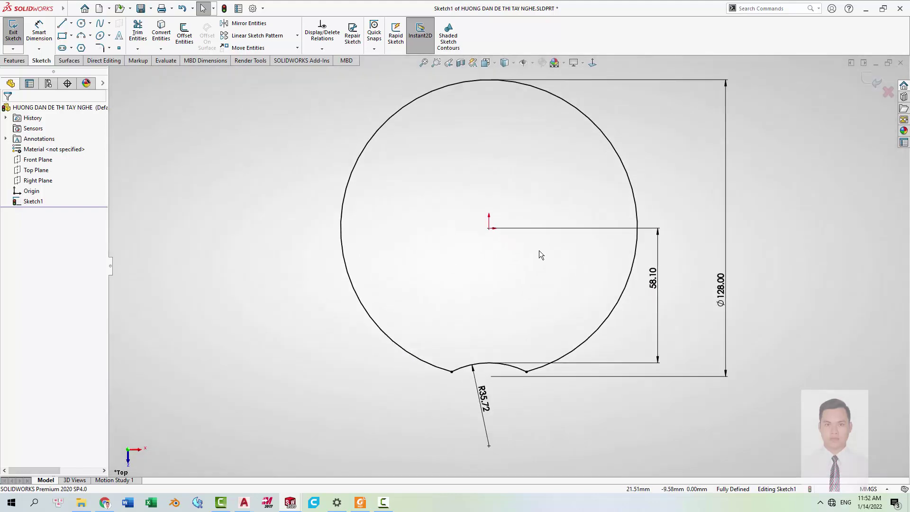
key(alt+Tab)
drag(394, 201, 502, 262)
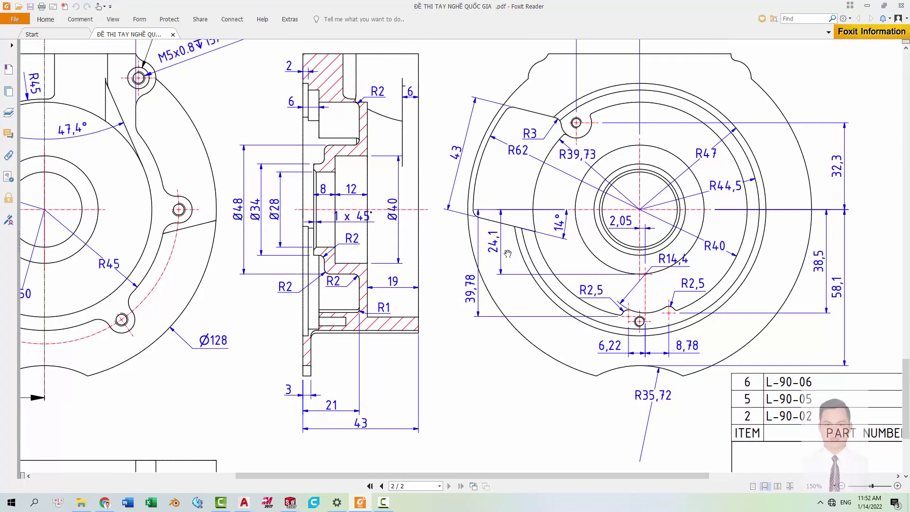
ctrl+scroll(502, 262, down, 1)
drag(309, 241, 406, 232)
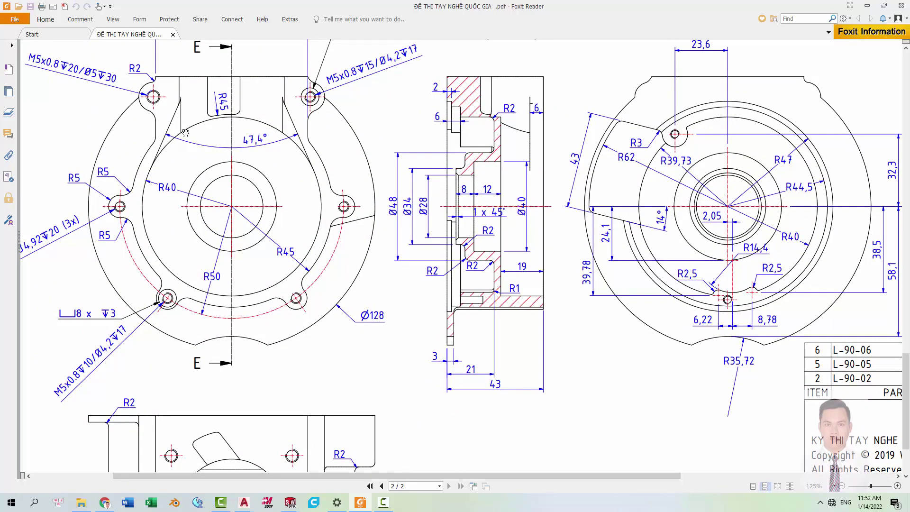
drag(174, 87, 294, 115)
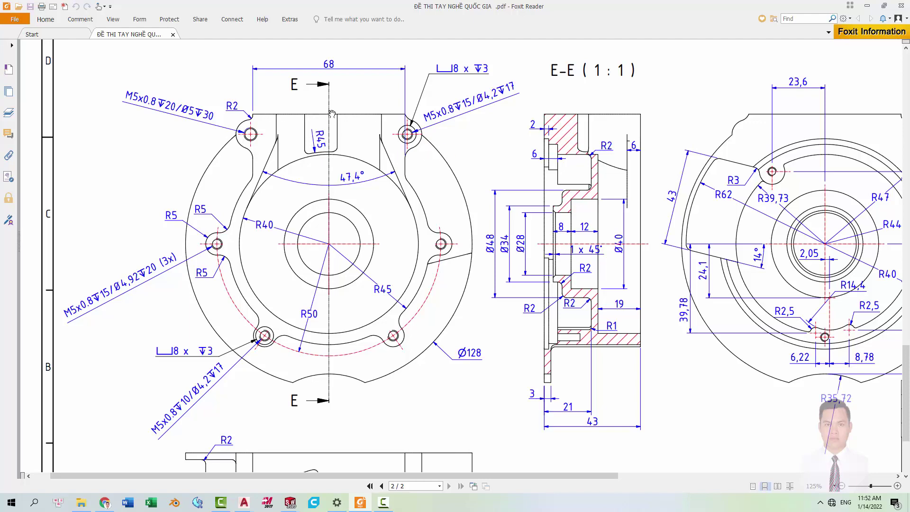
ctrl+scroll(476, 241, down, 5)
scroll(522, 227, up, 5)
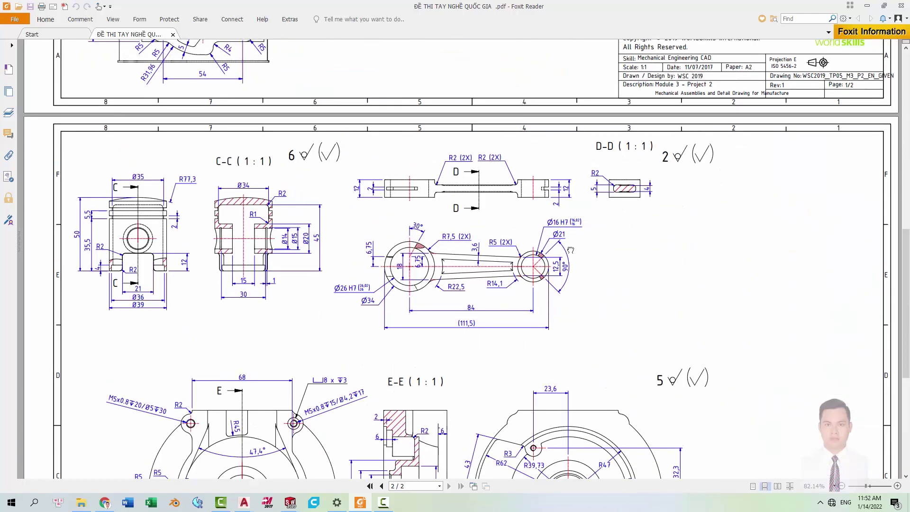
scroll(569, 214, up, 3)
scroll(603, 201, up, 2)
ctrl+scroll(664, 125, up, 1)
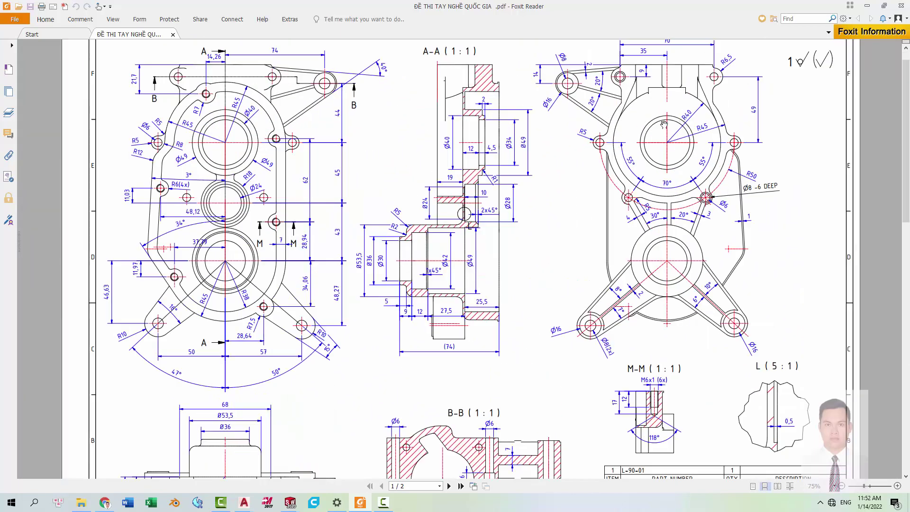
scroll(696, 112, up, 1)
ctrl+scroll(773, 148, up, 1)
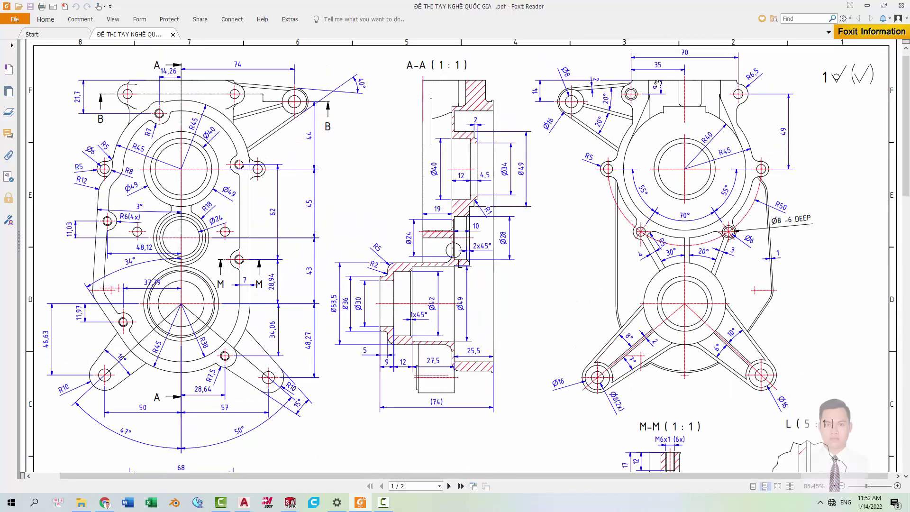
ctrl+scroll(687, 144, down, 1)
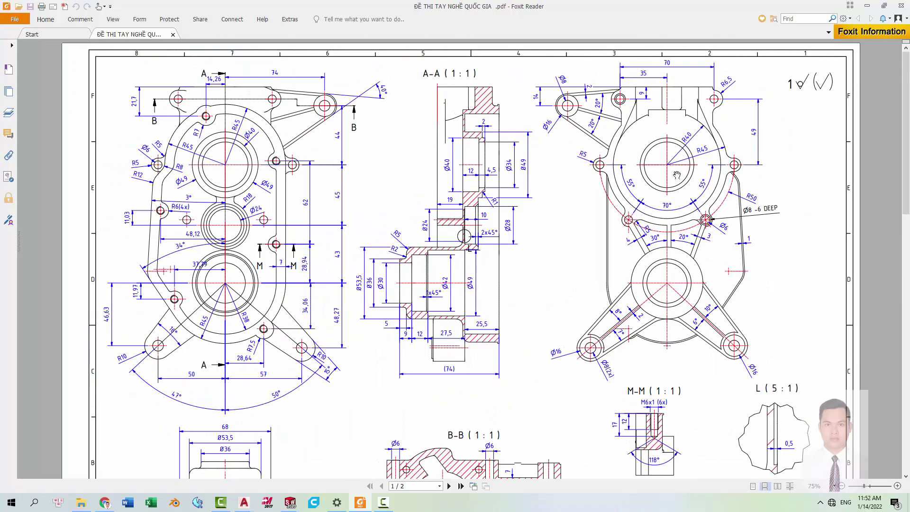
ctrl+scroll(677, 175, down, 1)
scroll(656, 141, down, 1)
scroll(497, 110, up, 1)
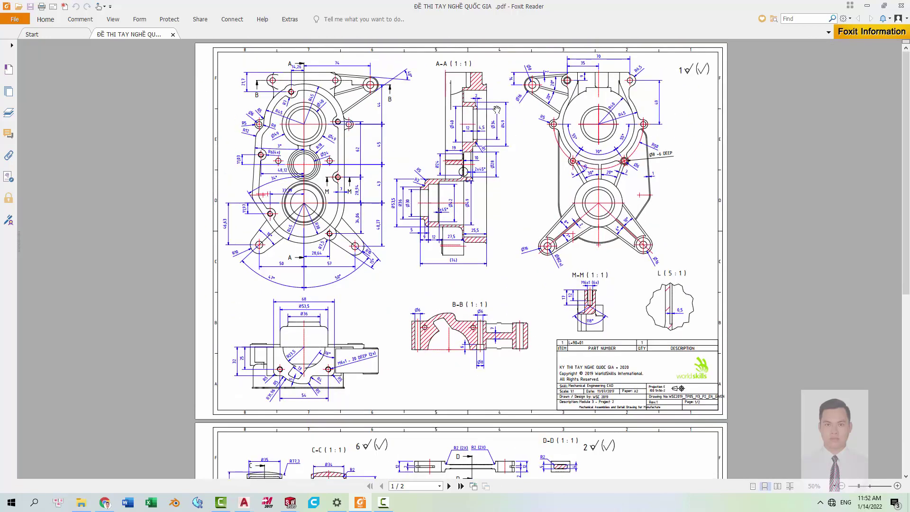
scroll(574, 198, down, 1)
ctrl+scroll(578, 190, down, 2)
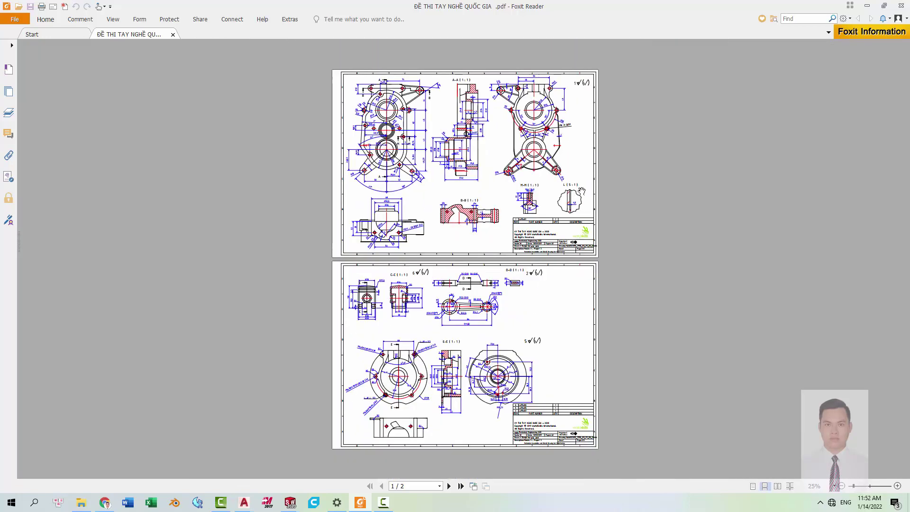
ctrl+scroll(559, 71, up, 1)
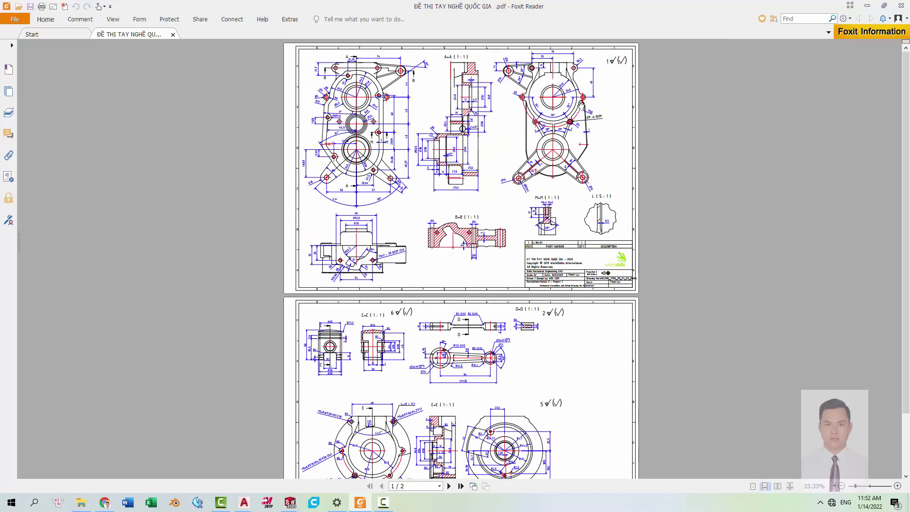
ctrl+scroll(471, 344, up, 1)
ctrl+scroll(471, 343, up, 1)
scroll(425, 252, down, 1)
ctrl+scroll(271, 359, up, 1)
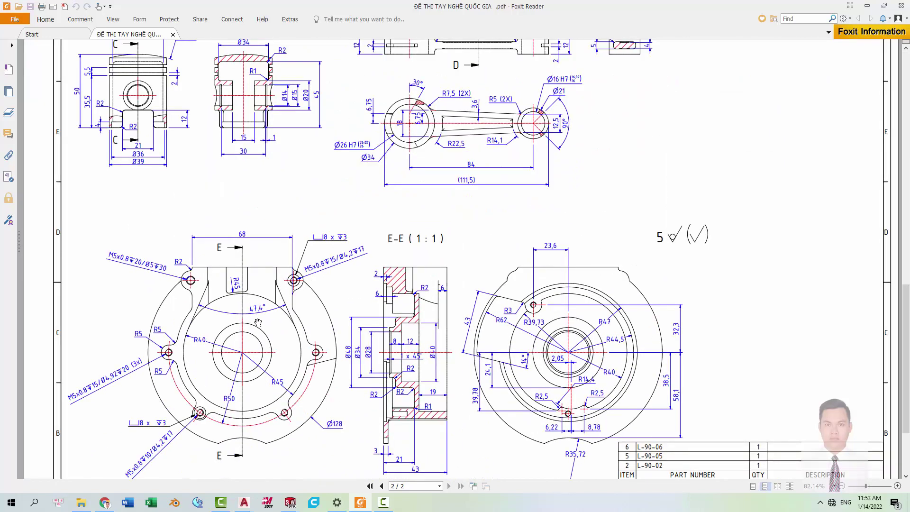
scroll(254, 294, down, 1)
ctrl+scroll(246, 237, up, 1)
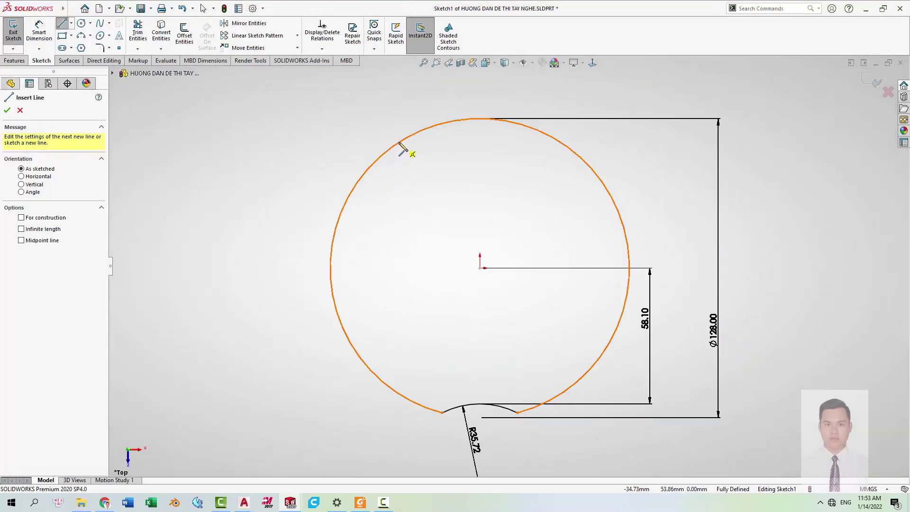
Draw a horizontal line across the circle's top and trim away the arc above it.
click(401, 142)
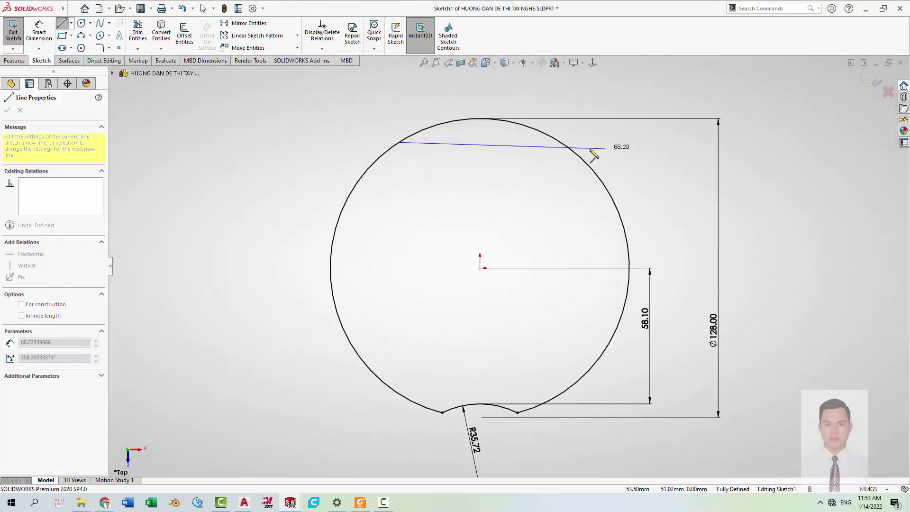
click(562, 147)
key(Escape)
right_drag(549, 180, 551, 112)
drag(550, 113, 539, 132)
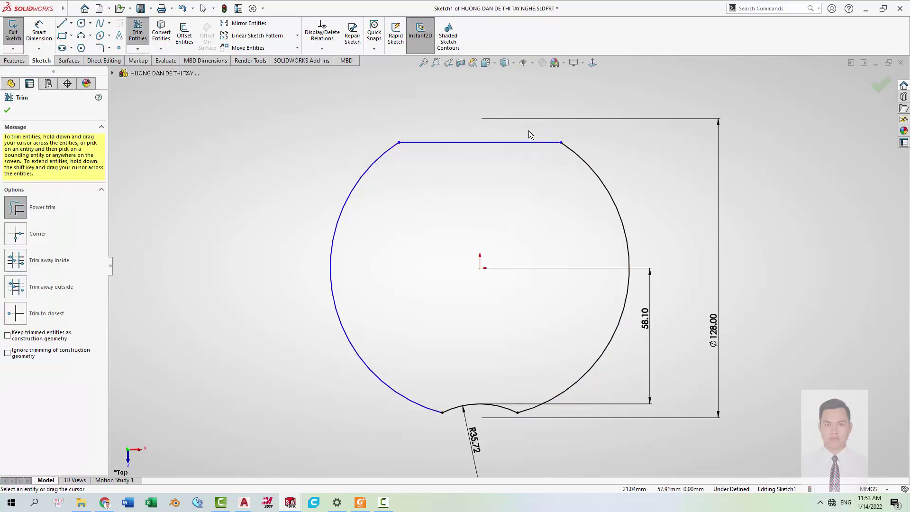
key(Escape)
Centre the top line vertically on the origin and dimension it 58 mm above.
click(479, 143)
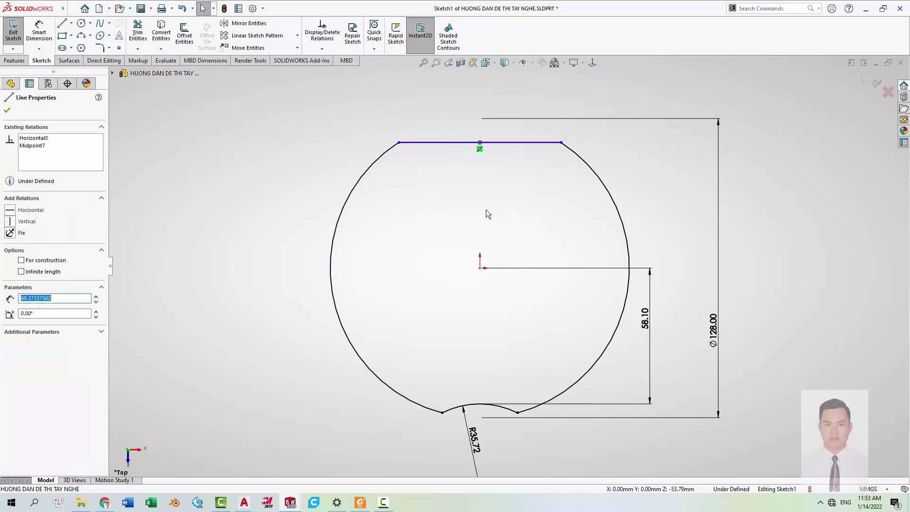
ctrl+click(479, 267)
click(520, 227)
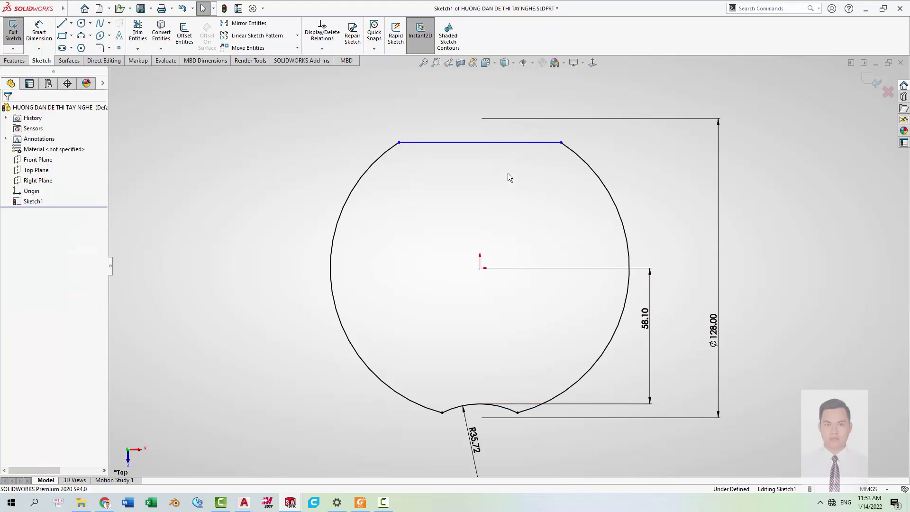
right_drag(509, 179, 519, 146)
click(515, 143)
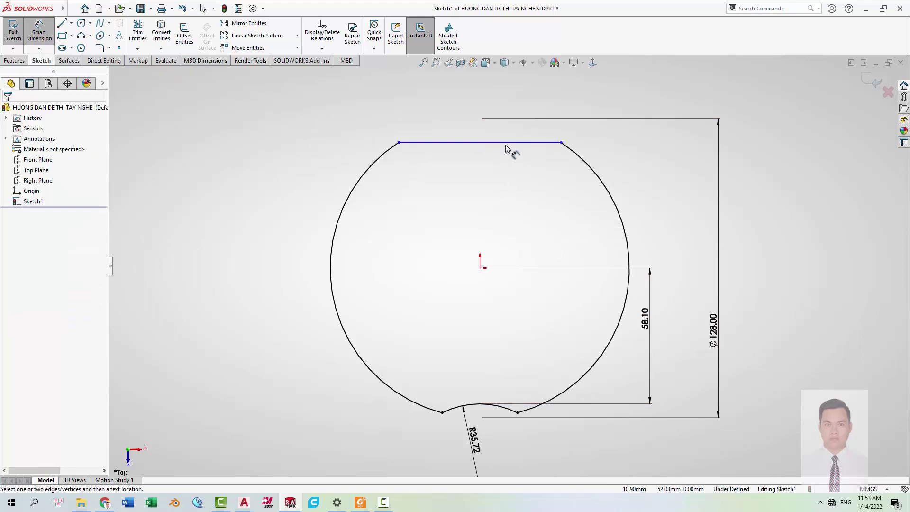
click(480, 268)
click(251, 159)
text(58)
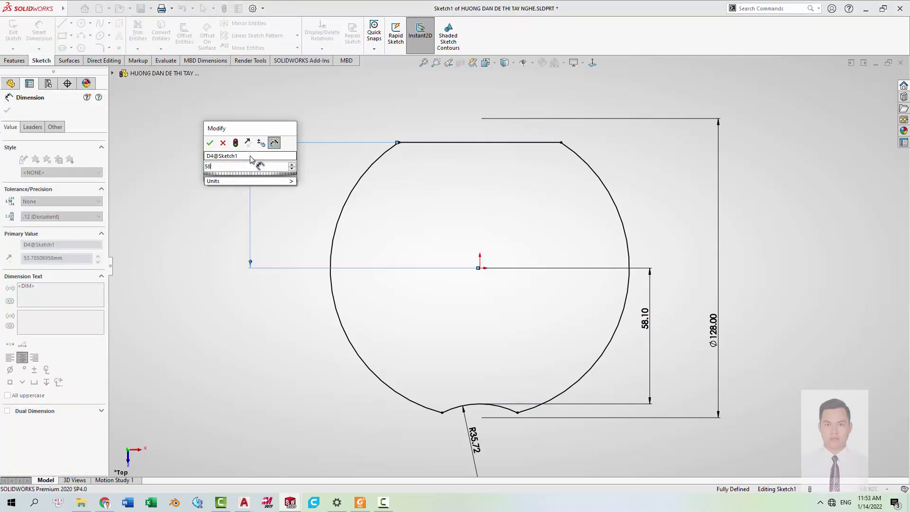
key(Return)
key(Escape)
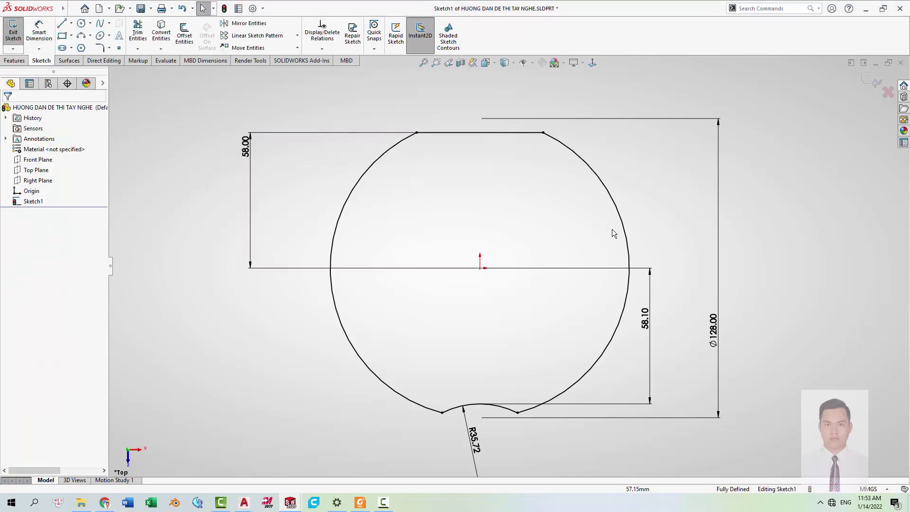
scroll(598, 242, up, 3)
key(alt+Tab)
mouse_move(371, 264)
mouse_down()
mouse_move(391, 213)
mouse_move(441, 218)
mouse_up()
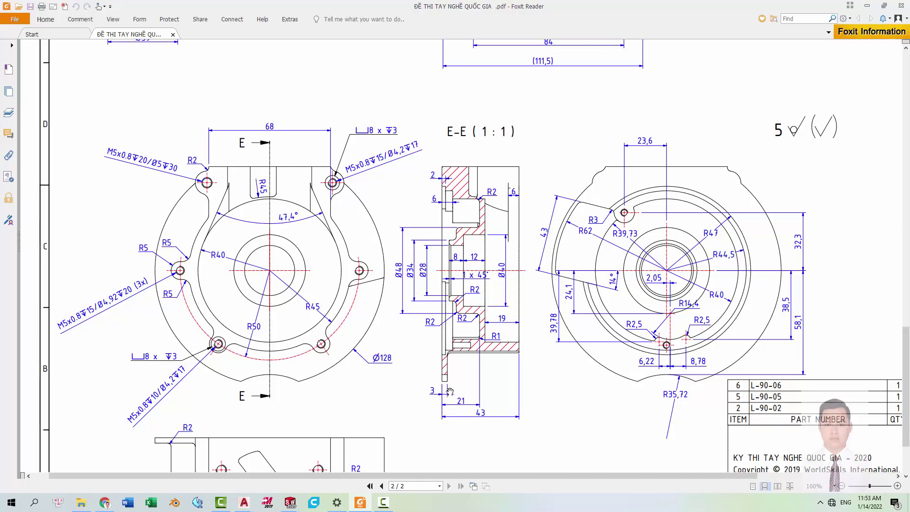
Exit the plate sketch and extrude it 3 mm into Boss-Extrude1.
key(alt+Tab)
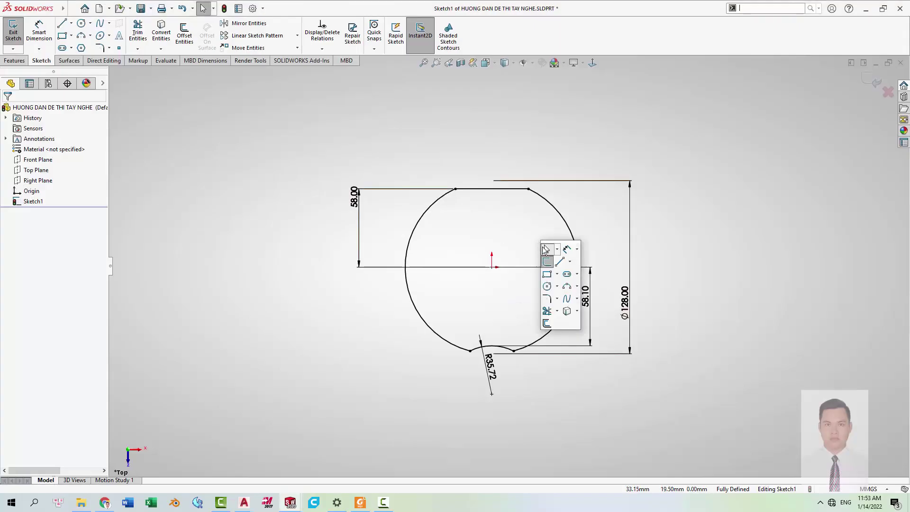
key(s)
click(541, 241)
key(s)
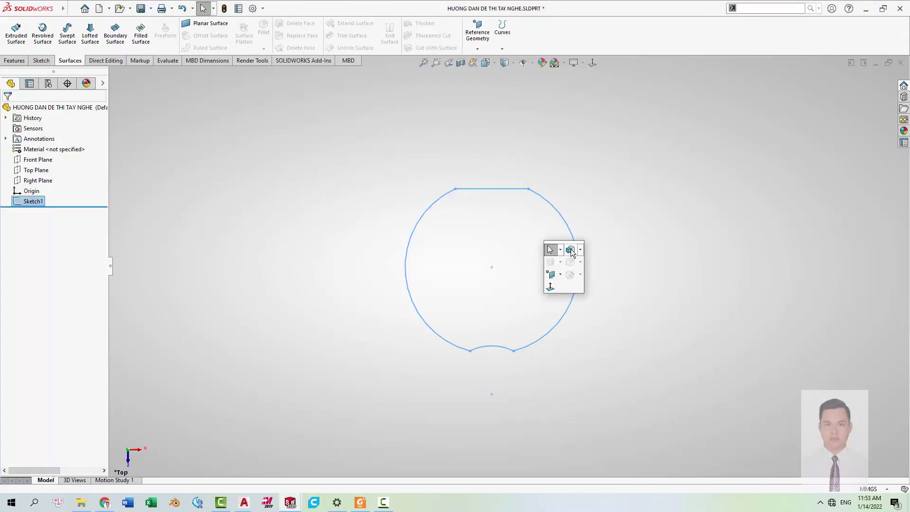
click(571, 250)
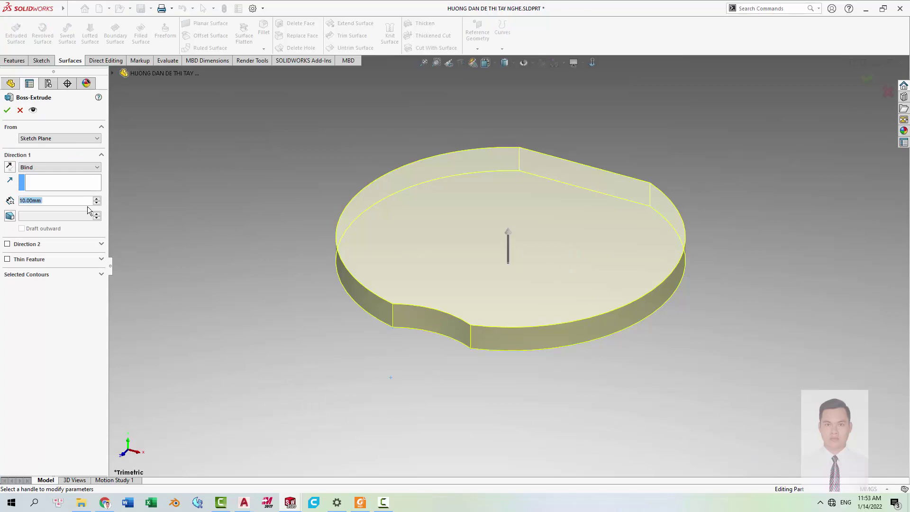
text(3)
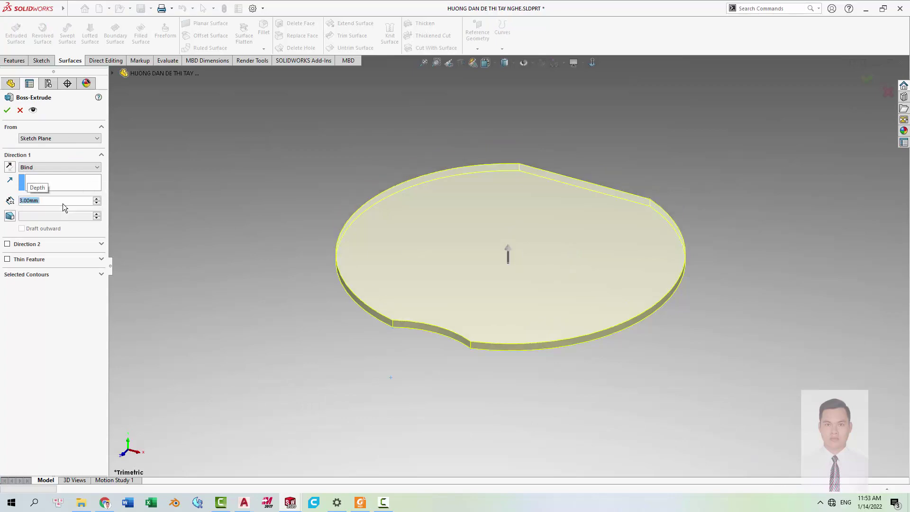
key(Return)
Snap the plate to the Top view and switch over to the reference drawing PDF.
scroll(541, 250, up, 3)
middle_drag(541, 251, 568, 378)
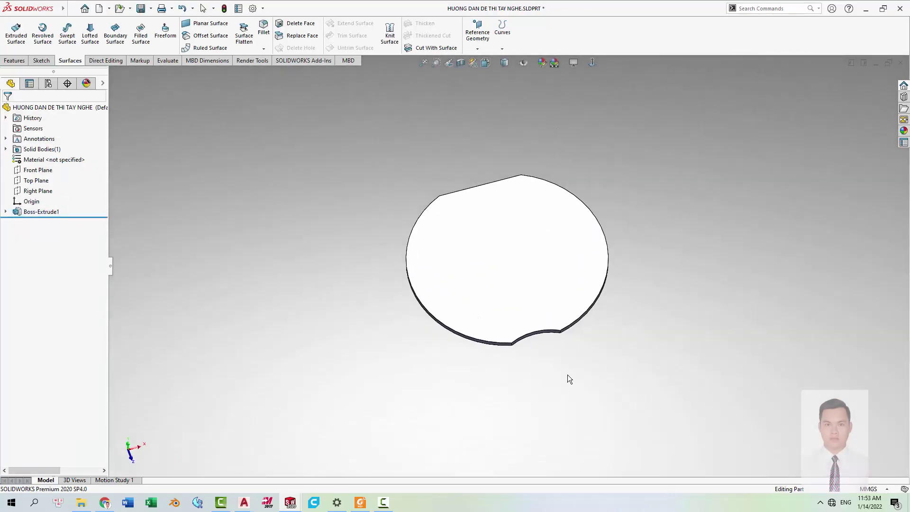
key(ctrl+5)
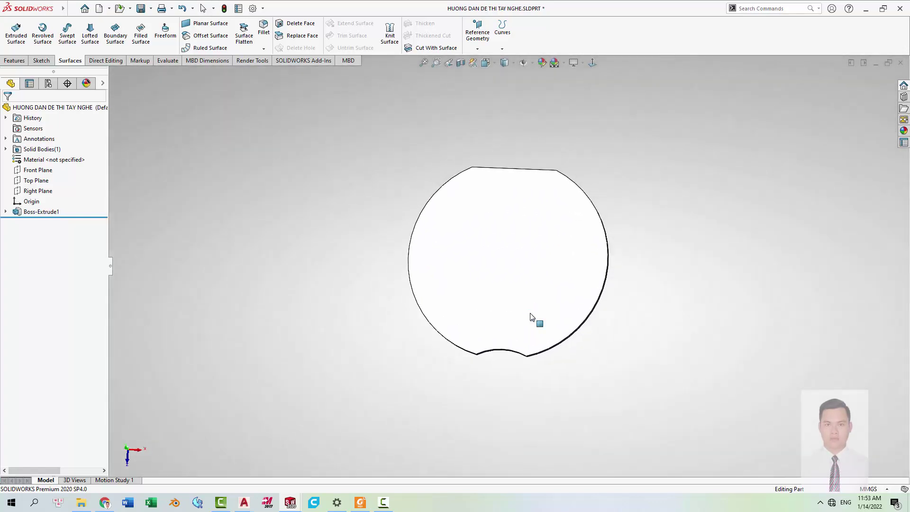
key(alt+Tab)
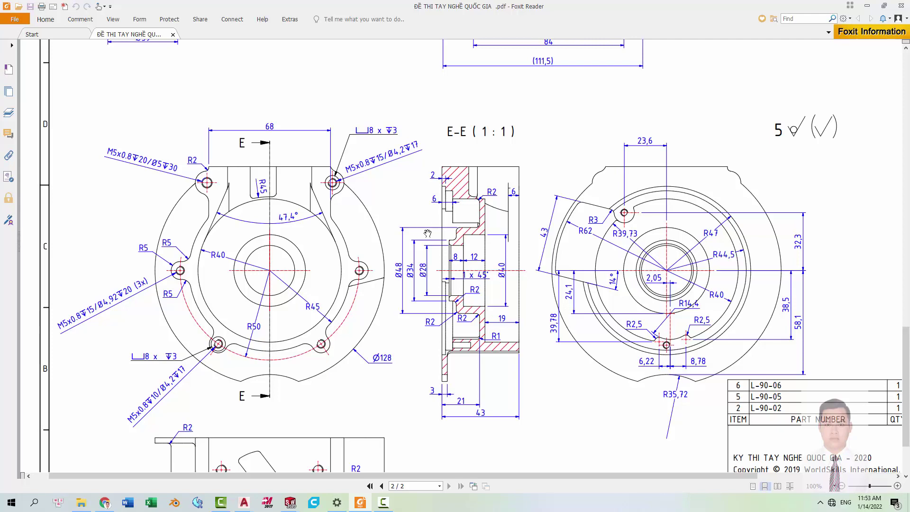
Zoom and pan the PDF to read the front view, section E-E and R2 flange corners.
ctrl+scroll(257, 251, up, 1)
ctrl+scroll(225, 280, up, 1)
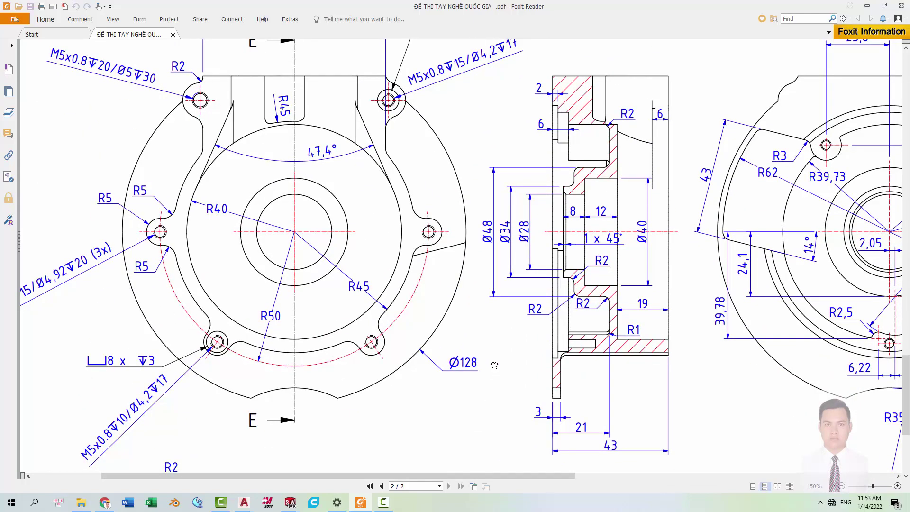
drag(495, 365, 455, 311)
ctrl+scroll(356, 232, down, 1)
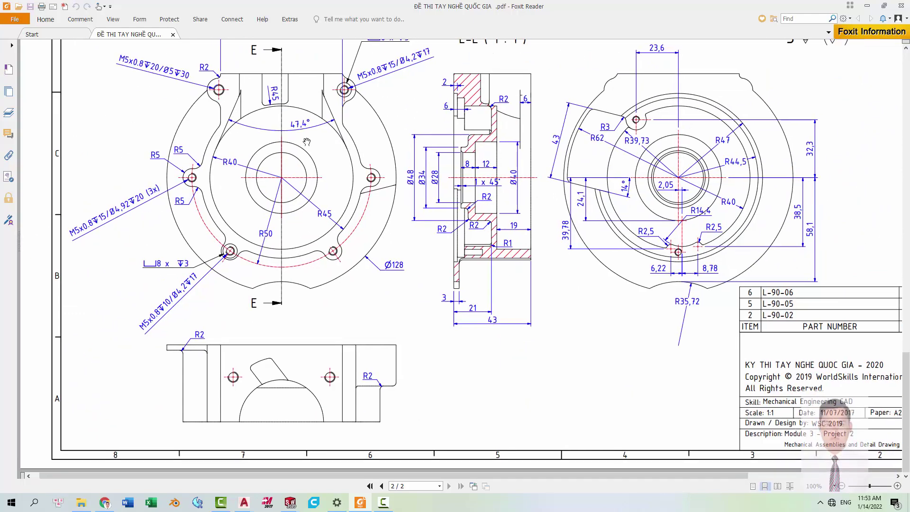
ctrl+scroll(208, 397, up, 1)
ctrl+scroll(208, 388, up, 1)
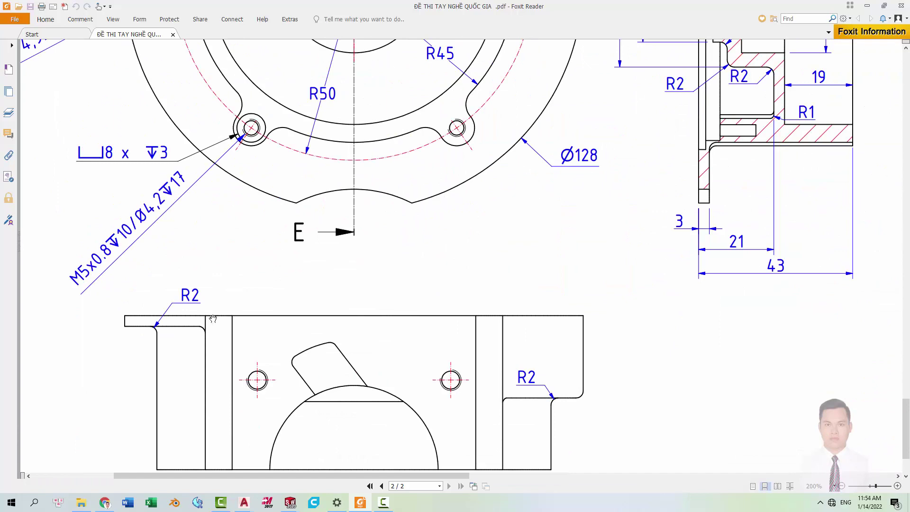
ctrl+scroll(232, 336, down, 2)
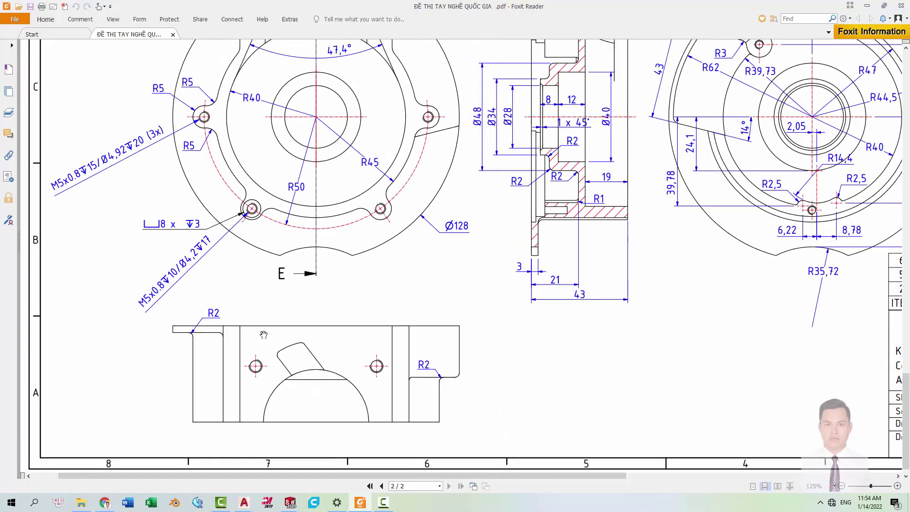
ctrl+scroll(216, 327, up, 2)
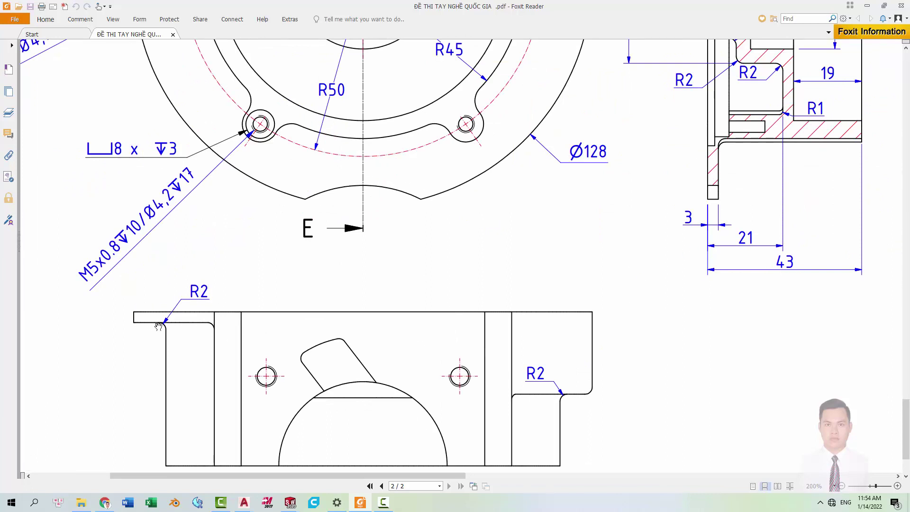
ctrl+scroll(217, 328, up, 1)
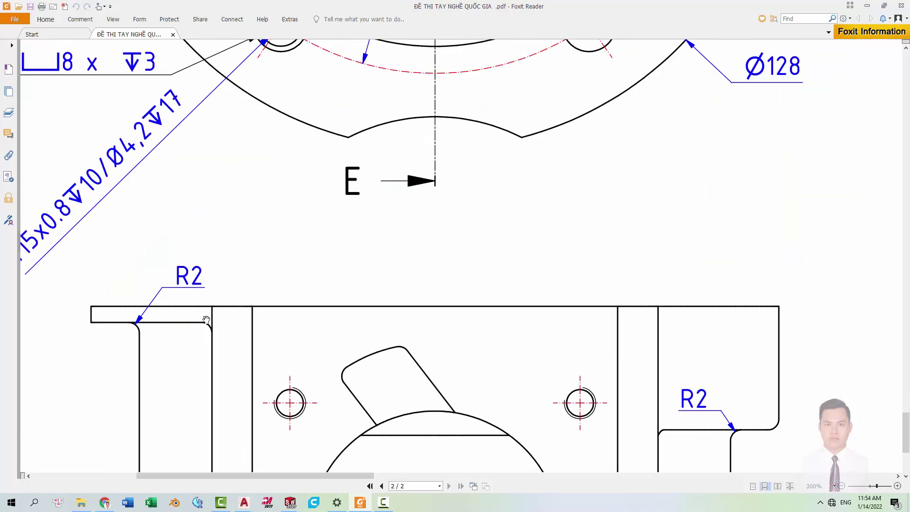
ctrl+scroll(299, 331, down, 3)
scroll(318, 132, up, 3)
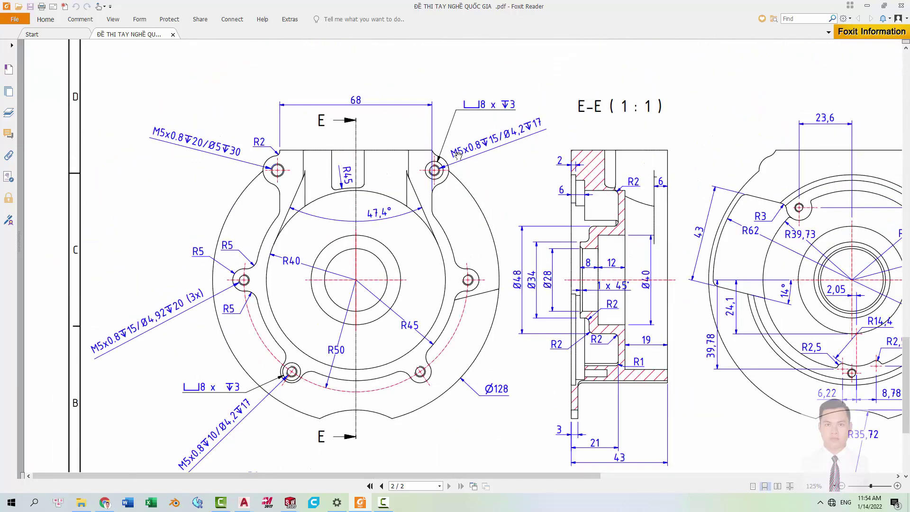
scroll(350, 260, down, 3)
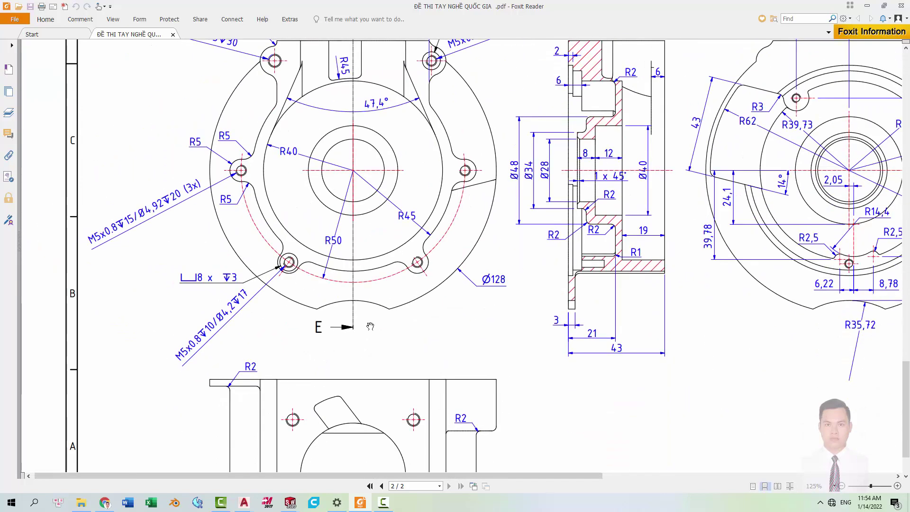
ctrl+scroll(378, 327, down, 1)
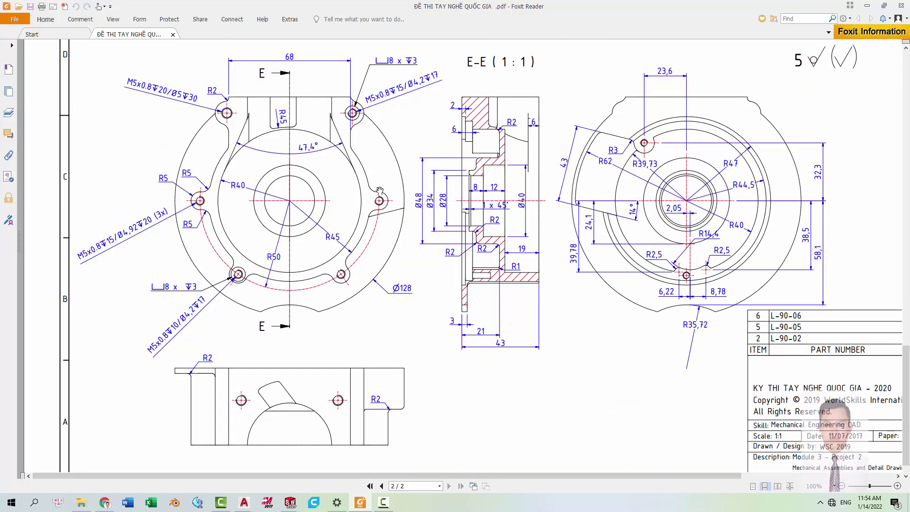
Back in SOLIDWORKS, tilt the plate and apply the Rooftop scene background.
key(alt+Tab)
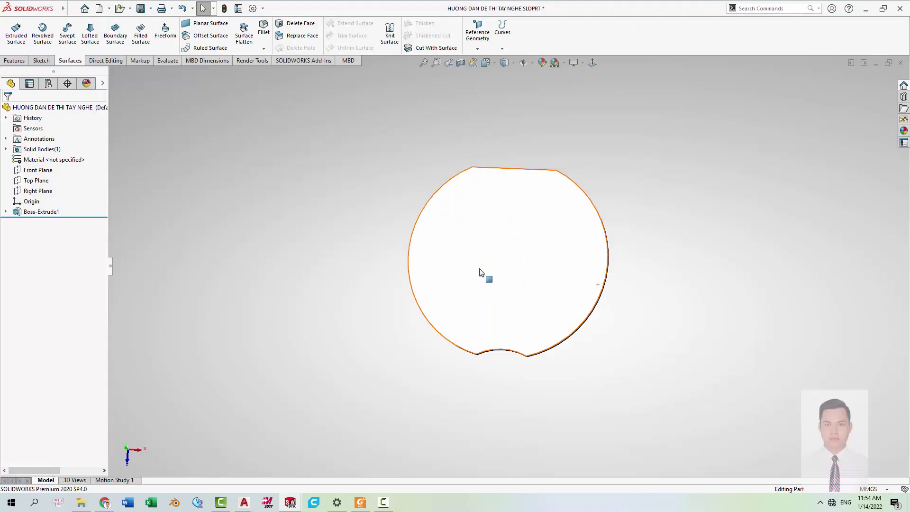
mouse_move(483, 274)
middle_down()
mouse_move(626, 305)
mouse_move(615, 209)
mouse_move(542, 263)
mouse_move(546, 165)
mouse_move(616, 100)
middle_up()
click(555, 63)
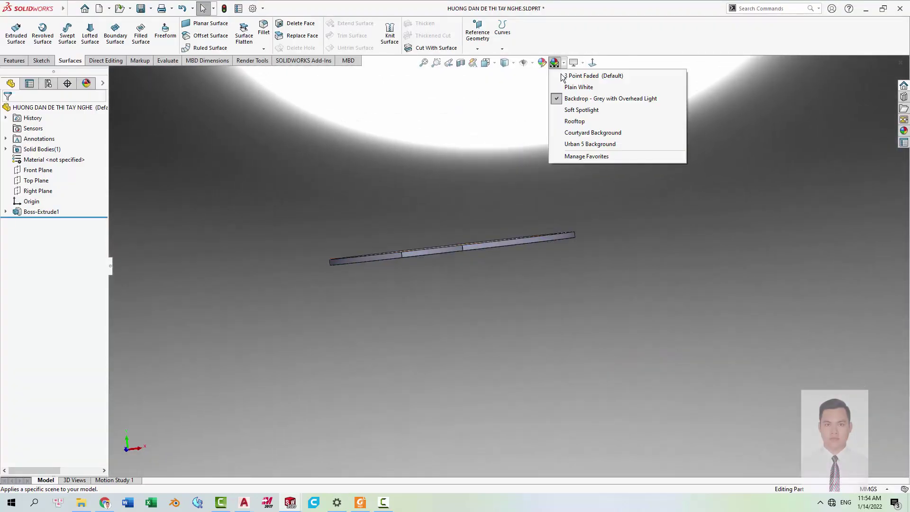
click(581, 113)
click(554, 64)
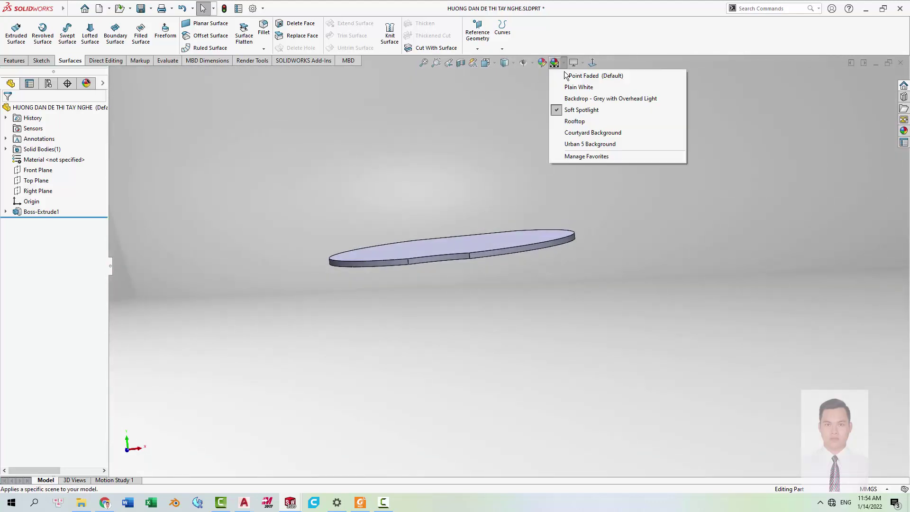
click(564, 119)
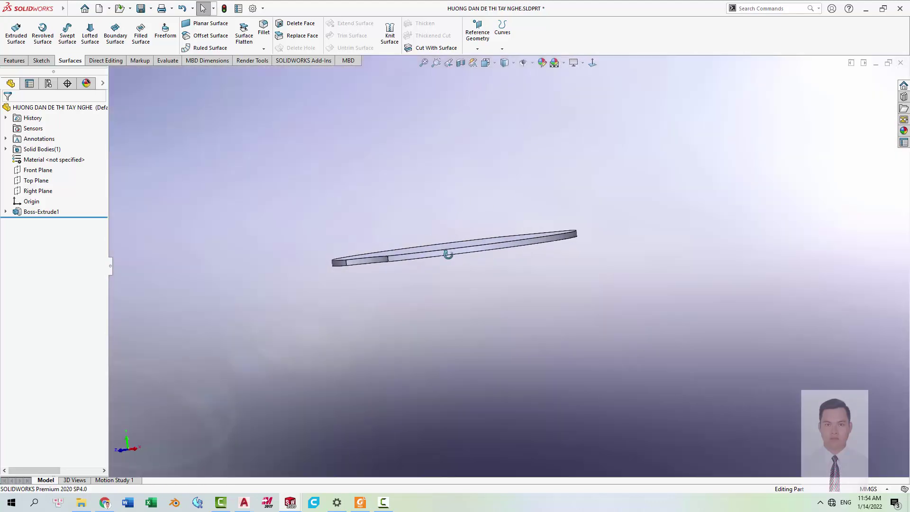
Orbit the disc and select the plate's top face.
mouse_move(447, 255)
middle_down()
mouse_move(460, 248)
mouse_move(405, 223)
middle_up()
scroll(460, 249, down, 3)
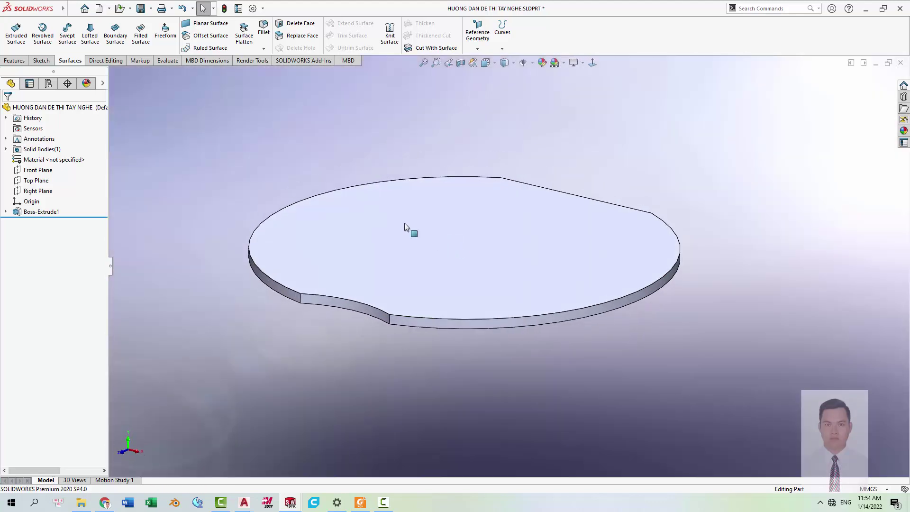
click(403, 226)
middle_drag(339, 309, 332, 252)
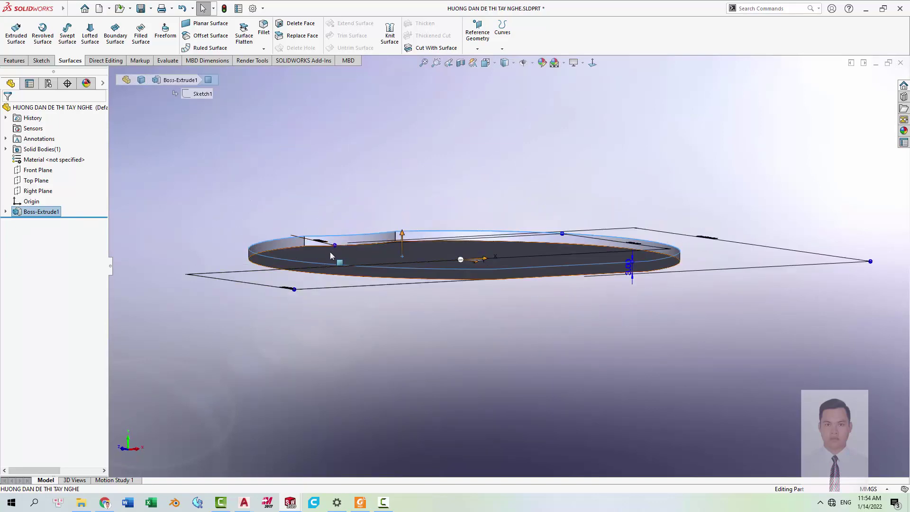
Start a new sketch on the plate's top face and view it straight on.
click(332, 252)
click(384, 209)
middle_drag(487, 232, 484, 320)
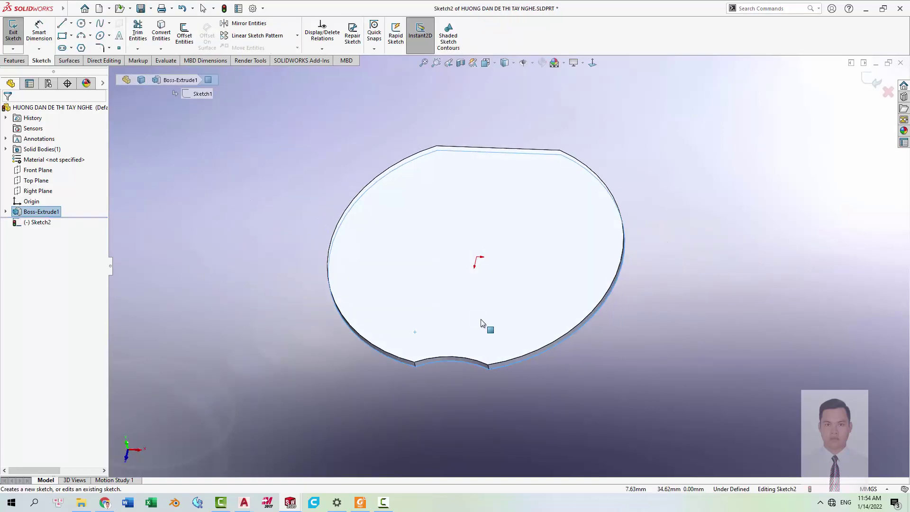
key(space)
click(391, 287)
click(670, 210)
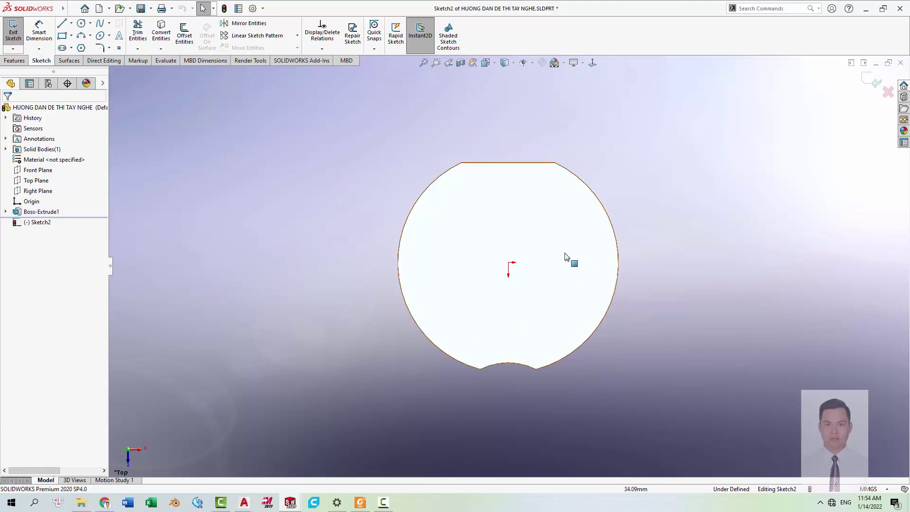
scroll(561, 258, down, 1)
Minimize the new part, restore the finished reference housing, and select its Boss-Extrude5 face.
click(876, 63)
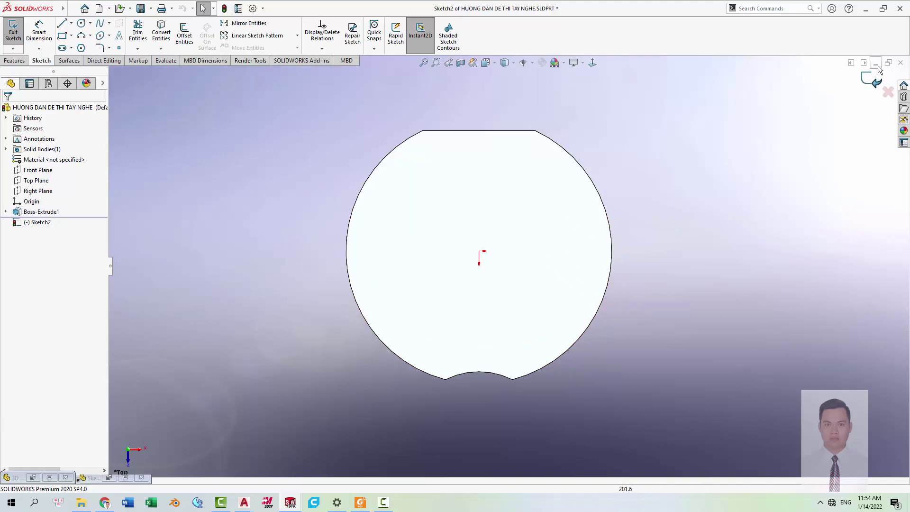
click(49, 477)
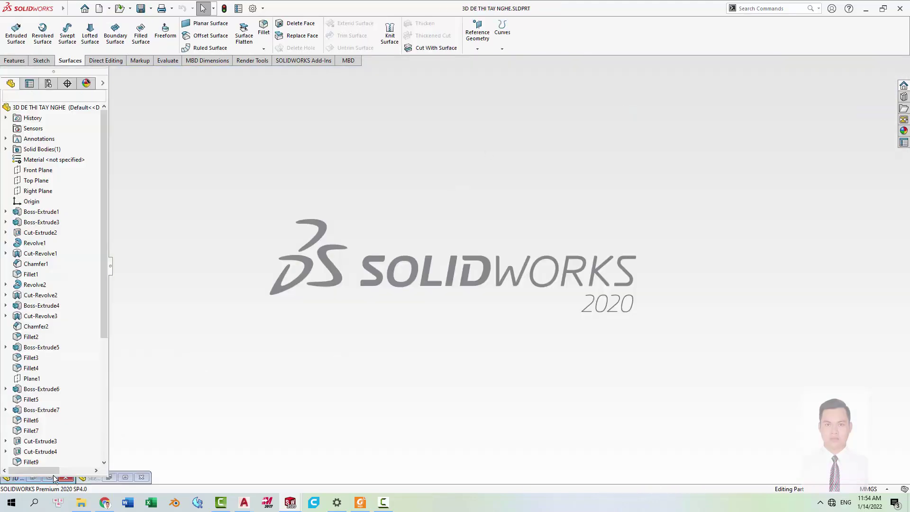
mouse_move(534, 326)
middle_down()
mouse_move(479, 239)
mouse_move(500, 291)
middle_up()
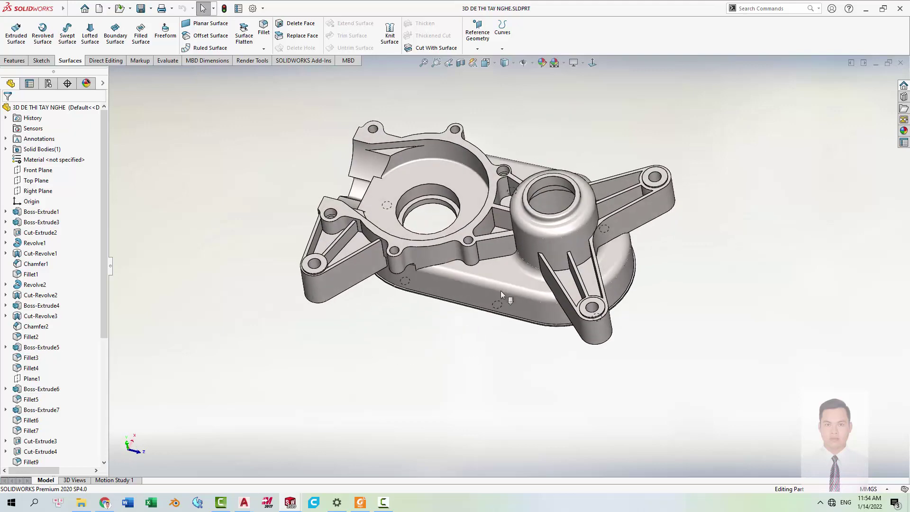
scroll(474, 332, down, 2)
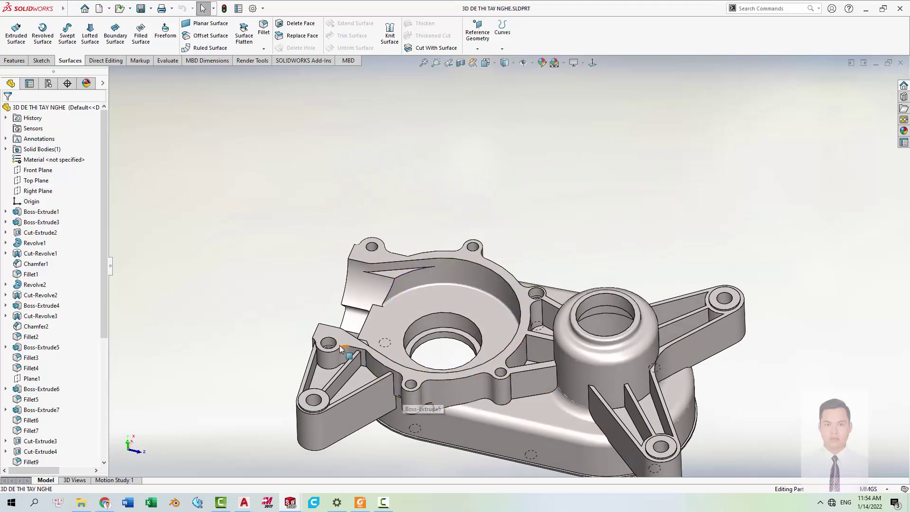
scroll(417, 389, down, 2)
scroll(424, 327, down, 2)
click(425, 304)
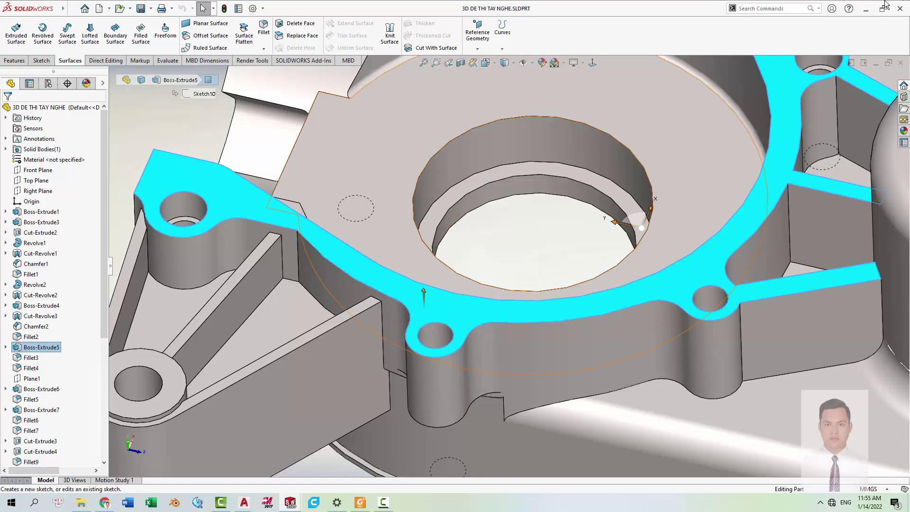
Expand Boss-Extrude5, select its Sketch10 and zoom to fit the whole part.
right_click(490, 75)
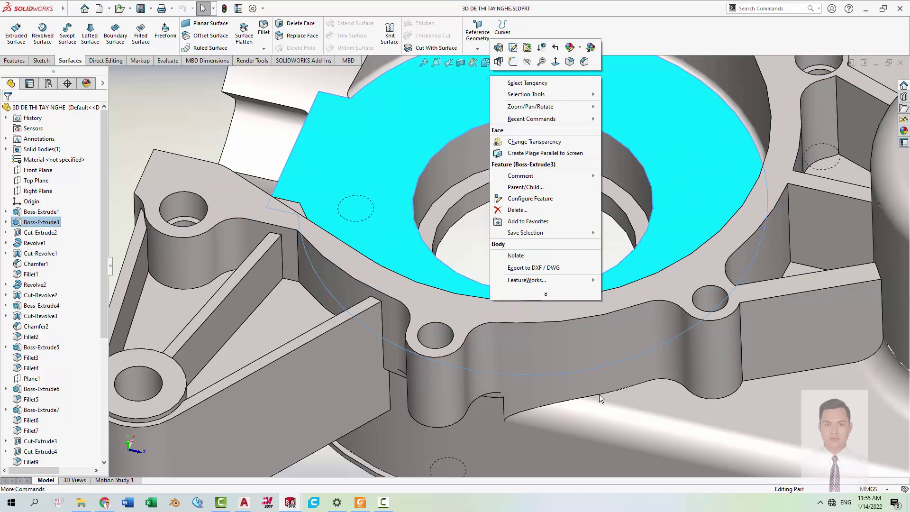
key(Escape)
click(456, 316)
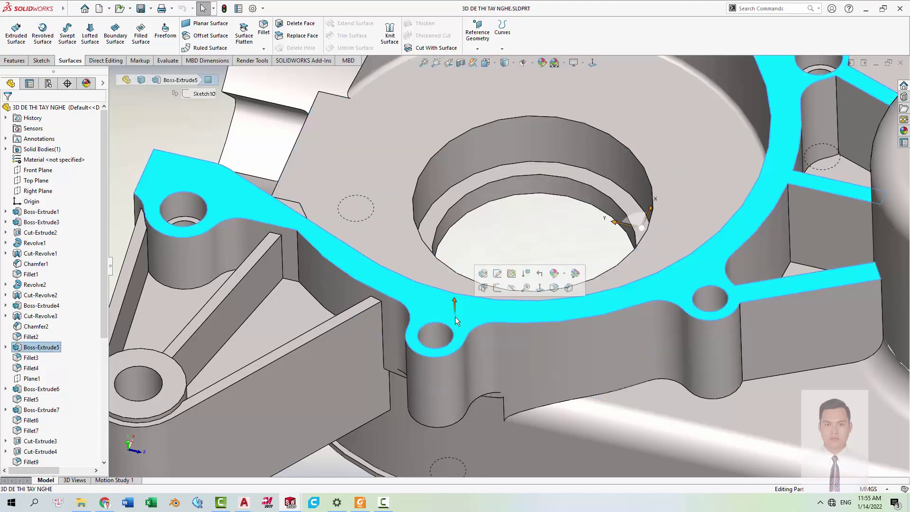
click(6, 348)
click(39, 359)
key(f)
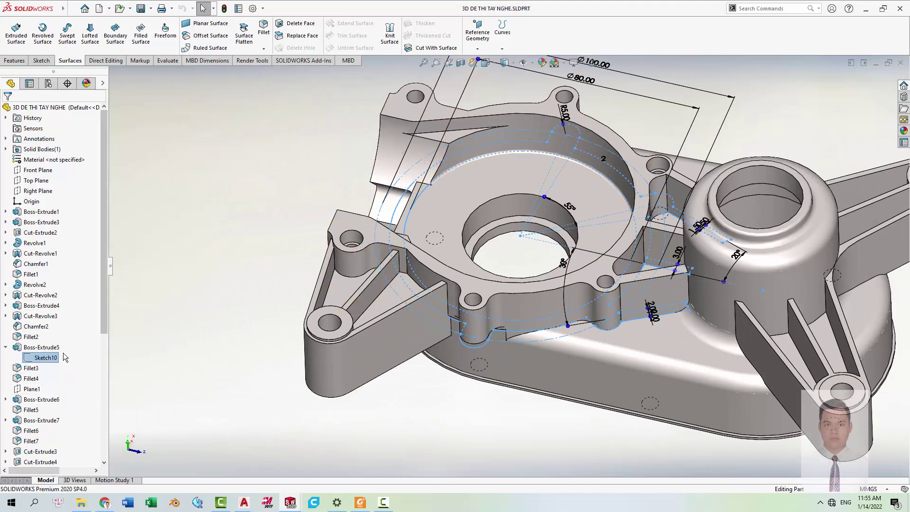
Edit Sketch10 viewed Normal To, box-select its ring and lug geometry, then minimize the reference window.
click(45, 358)
click(56, 344)
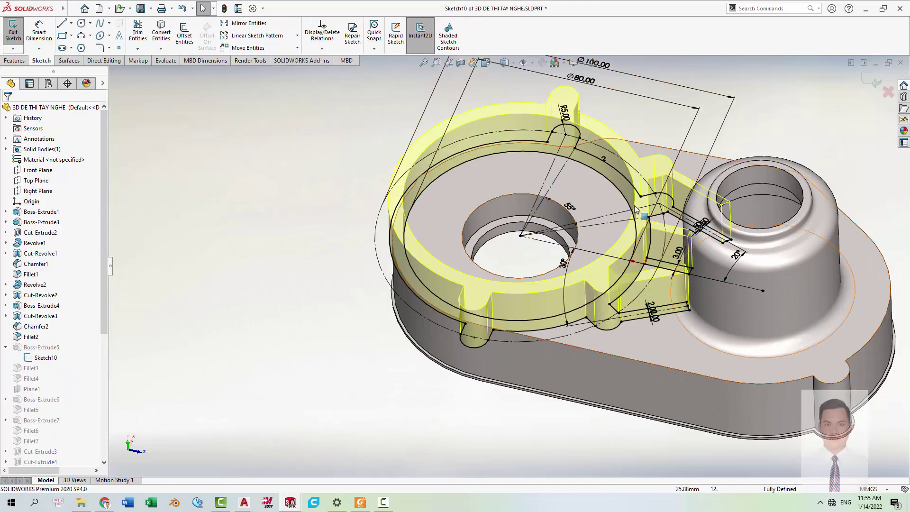
key(space)
click(592, 63)
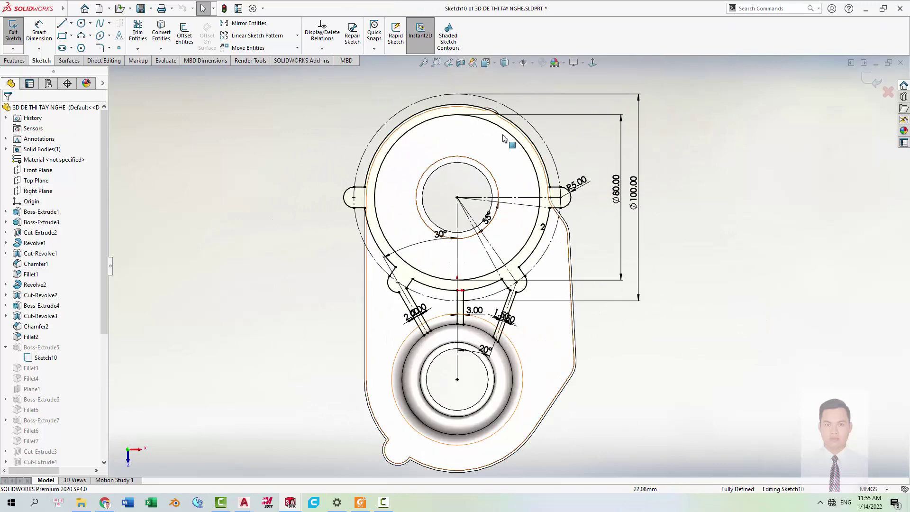
scroll(502, 96, down, 2)
drag(242, 93, 602, 335)
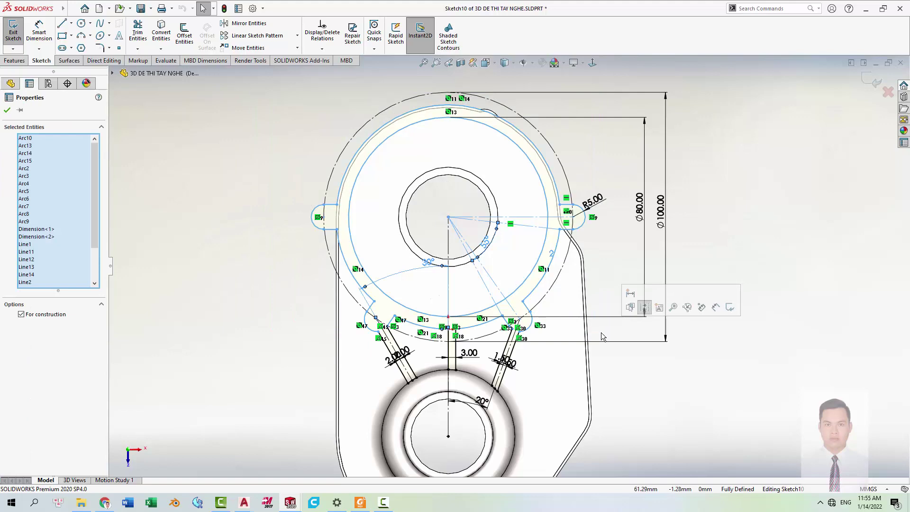
click(867, 93)
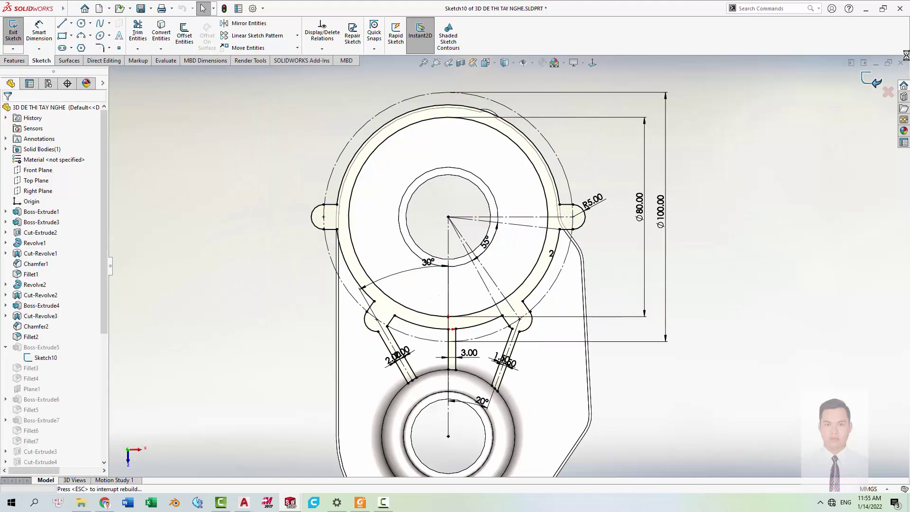
click(880, 65)
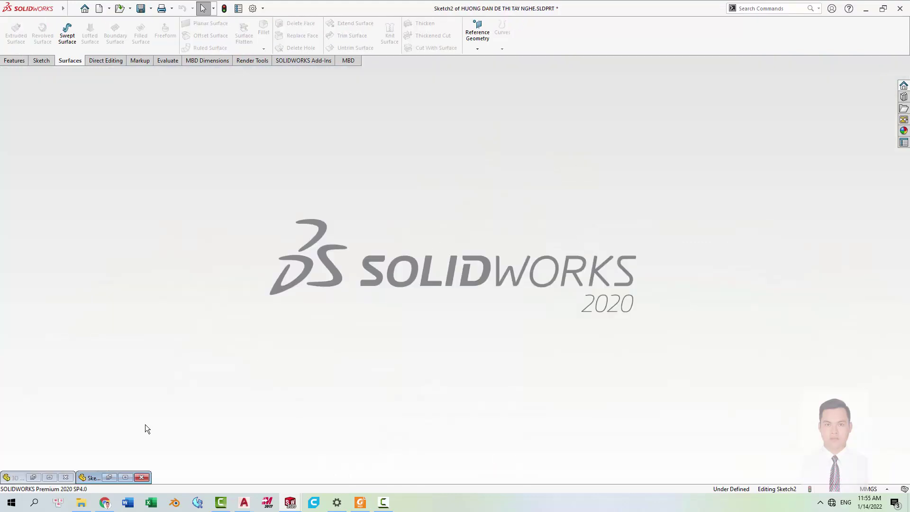
Paste the ring-and-lug outline into Sketch2 and move its ring centre onto the origin.
click(126, 478)
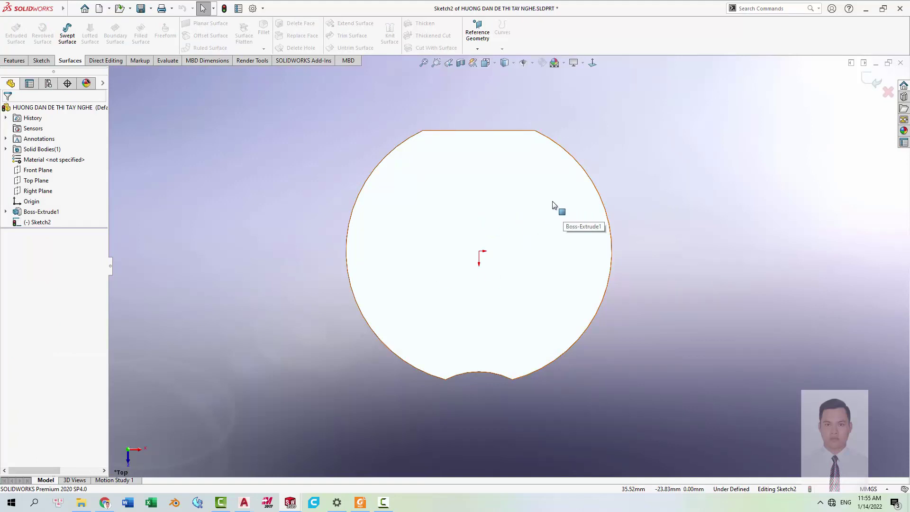
key(ctrl+v)
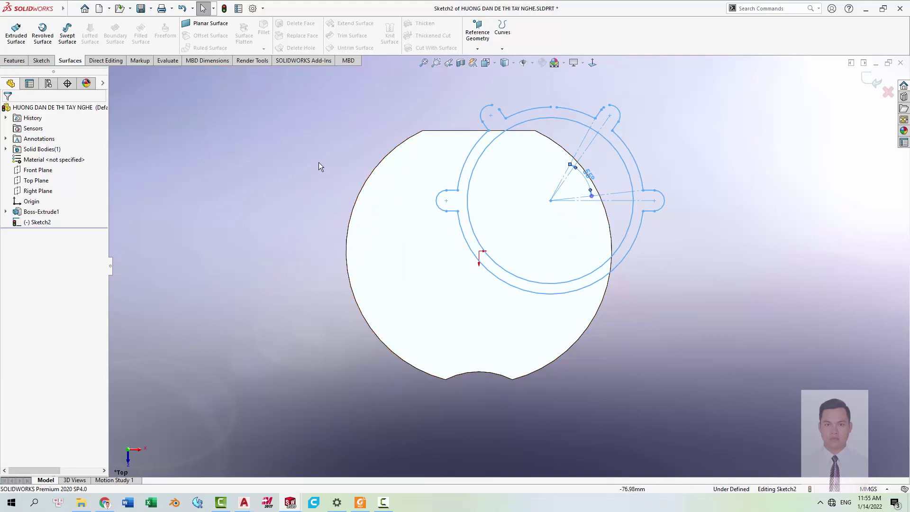
click(41, 62)
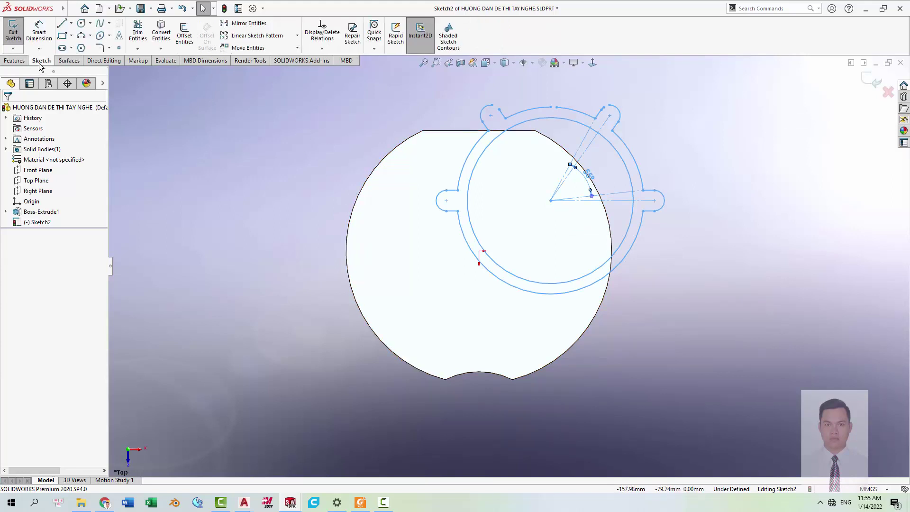
click(252, 47)
key(ctrl+a)
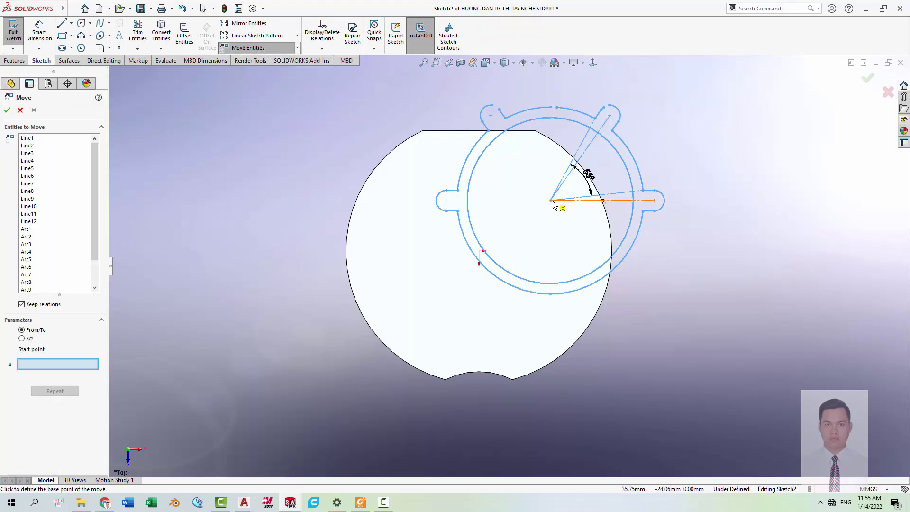
click(551, 201)
click(480, 251)
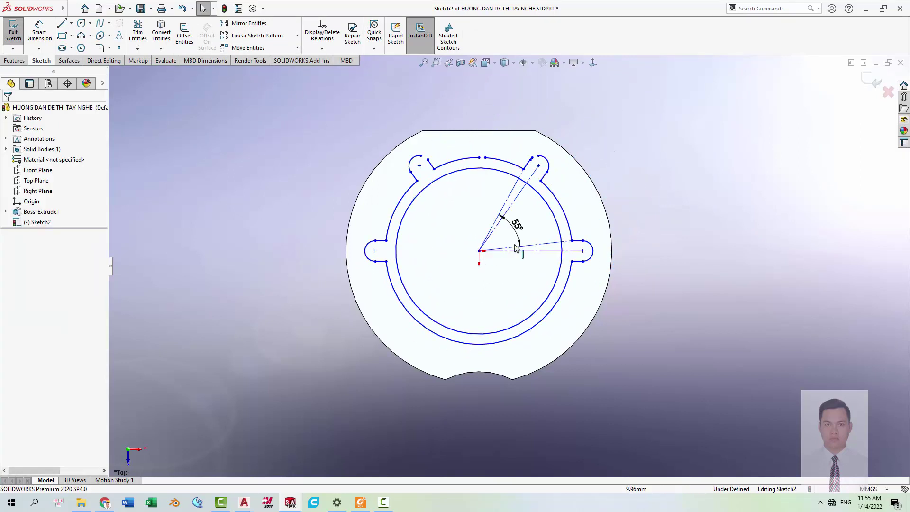
key(alt+Tab)
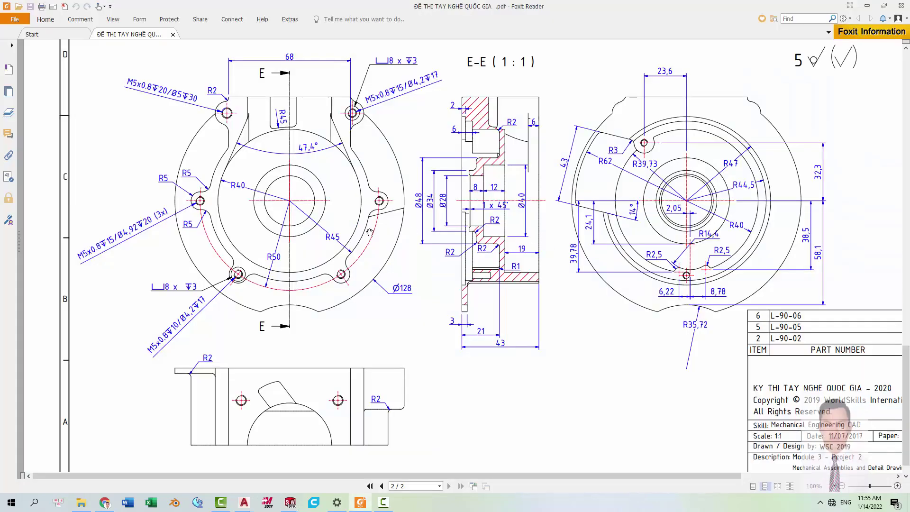
key(alt+Tab)
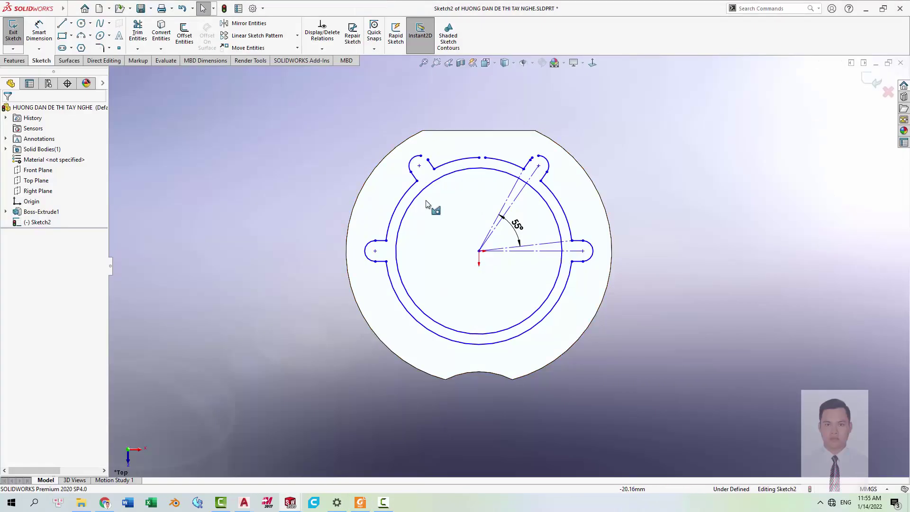
key(alt+Tab)
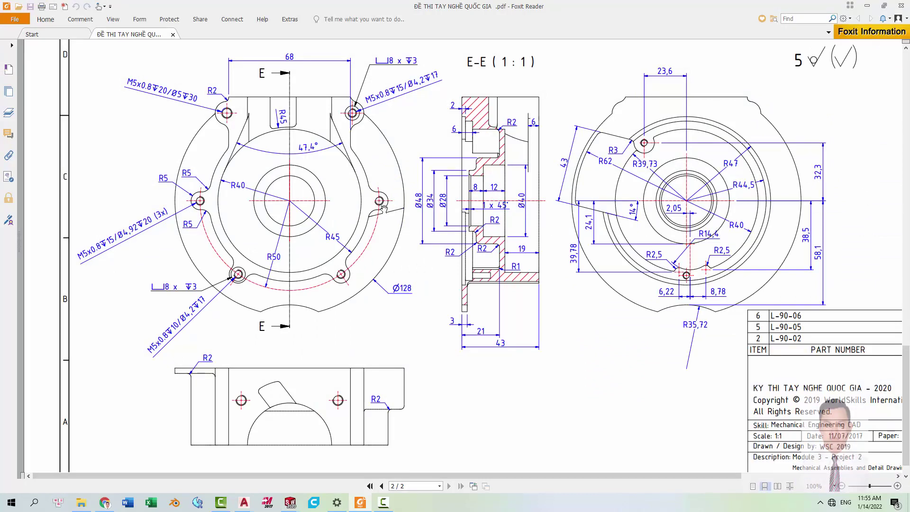
key(alt+Tab)
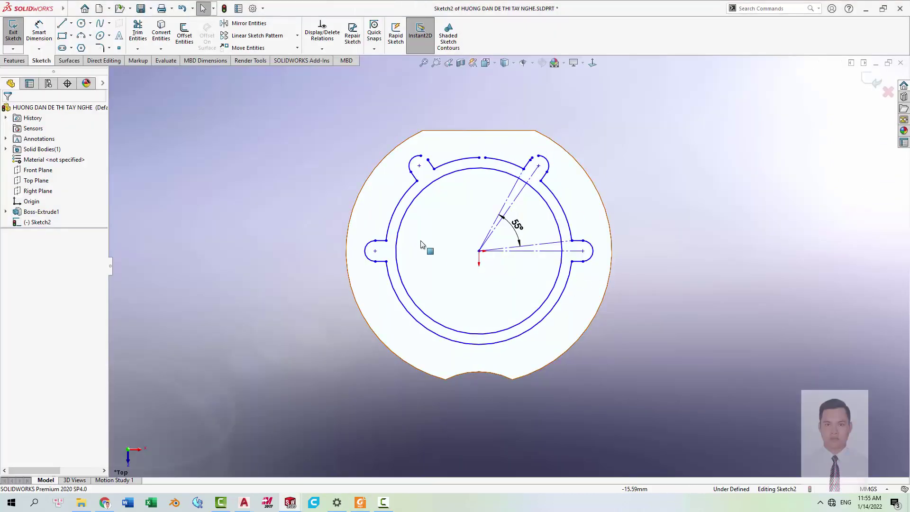
Mirror the whole ring-and-lug sketch, without copying, about the horizontal centreline.
mouse_move(266, 106)
mouse_down()
mouse_move(632, 274)
mouse_move(711, 360)
mouse_up()
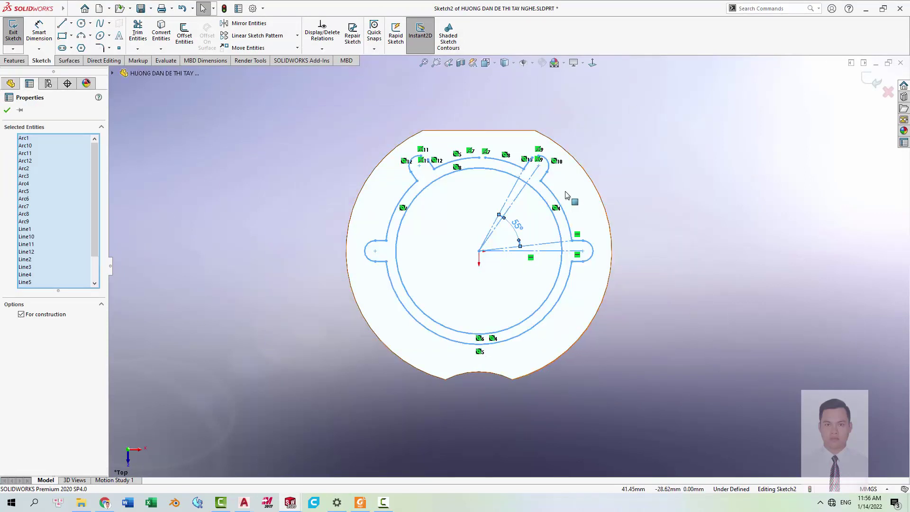
click(274, 26)
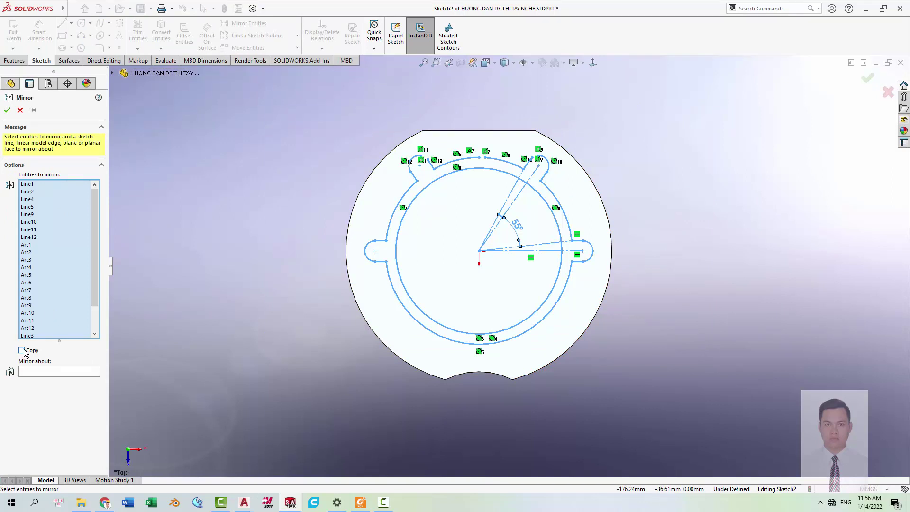
click(34, 375)
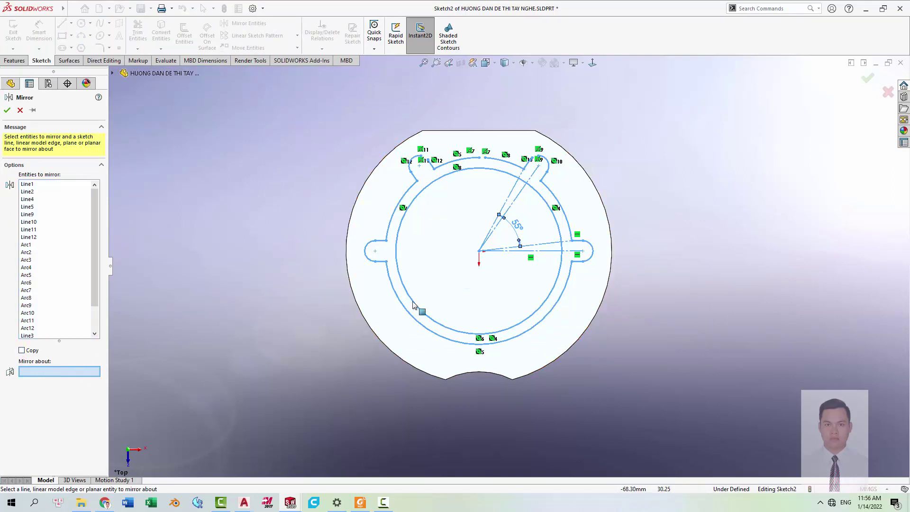
click(548, 256)
key(Return)
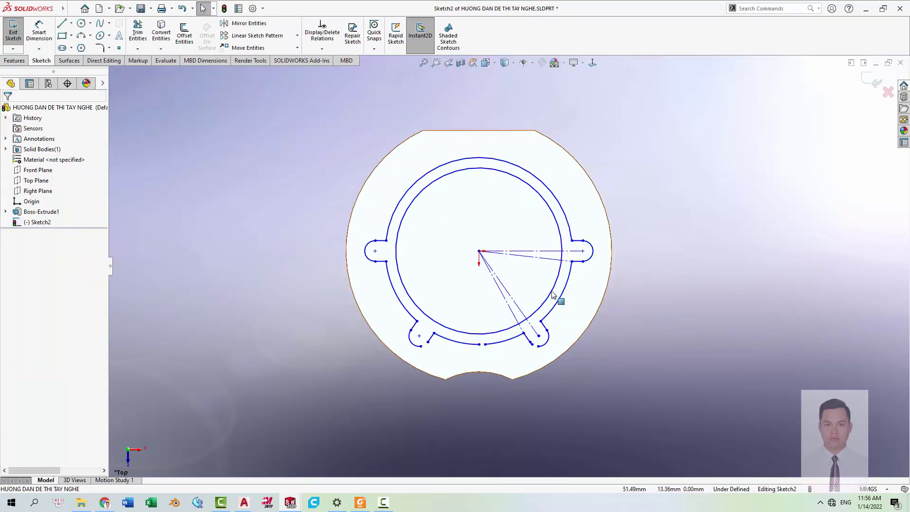
scroll(555, 351, down, 2)
scroll(495, 308, up, 1)
scroll(493, 274, up, 2)
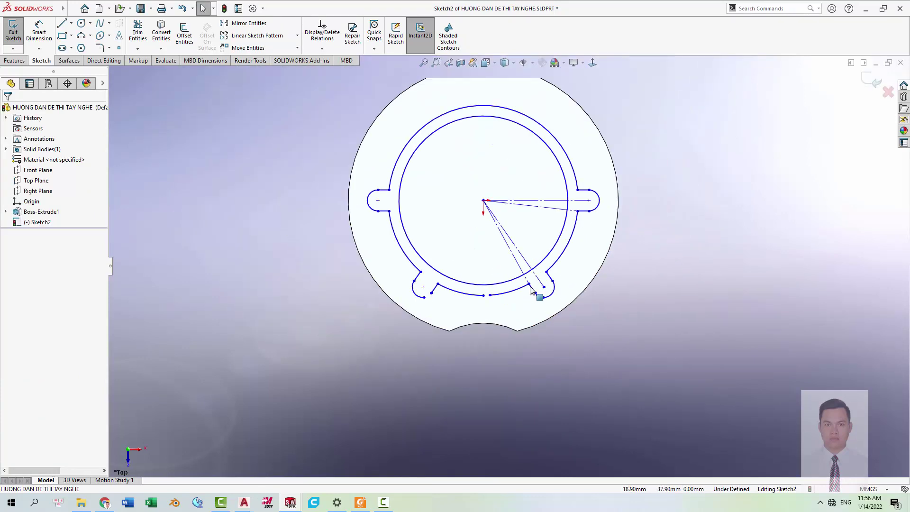
Delete the four 55° construction lines, then select all remaining sketch entities.
key(alt+Tab)
key(alt+Tab)
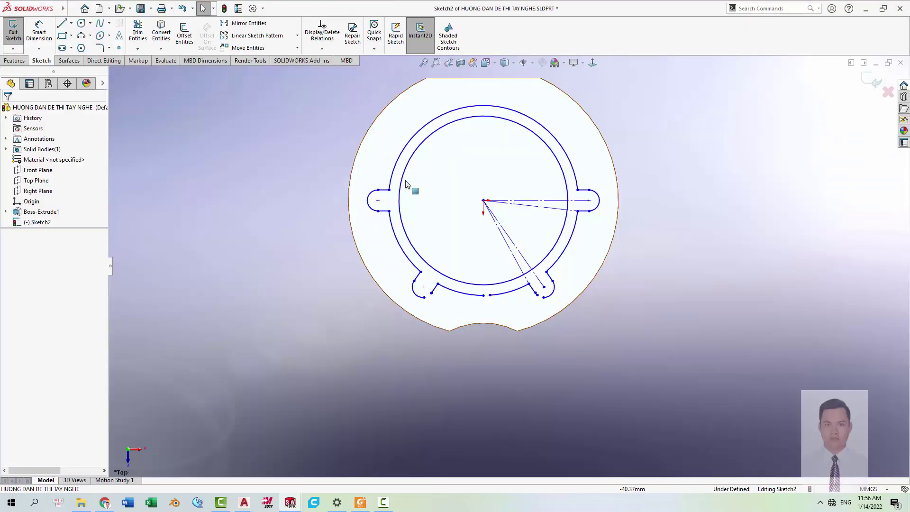
scroll(413, 188, up, 2)
mouse_move(373, 166)
mouse_down()
mouse_move(612, 282)
mouse_move(676, 350)
mouse_up()
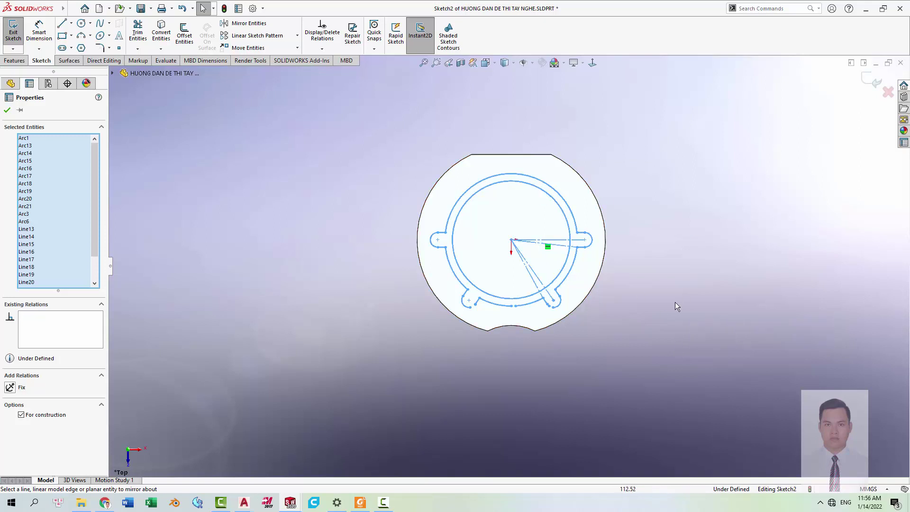
key(Escape)
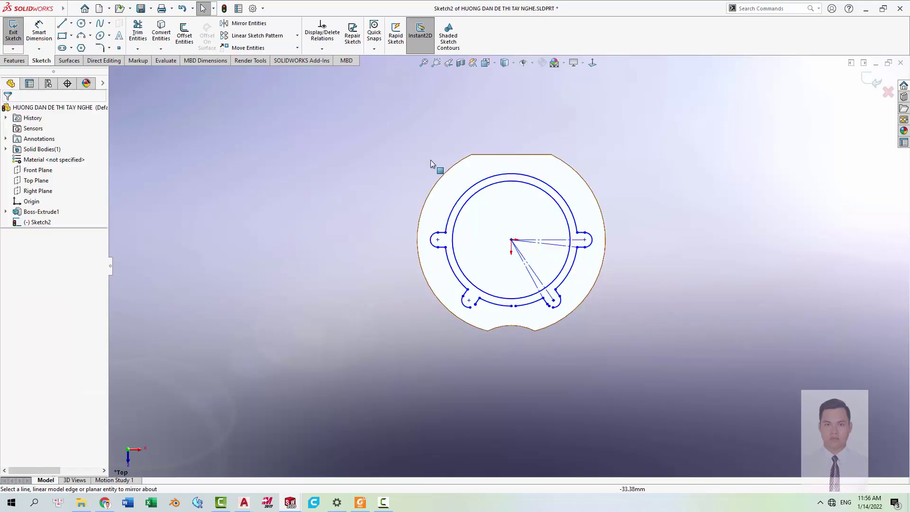
scroll(545, 246, up, 3)
drag(545, 258, 463, 205)
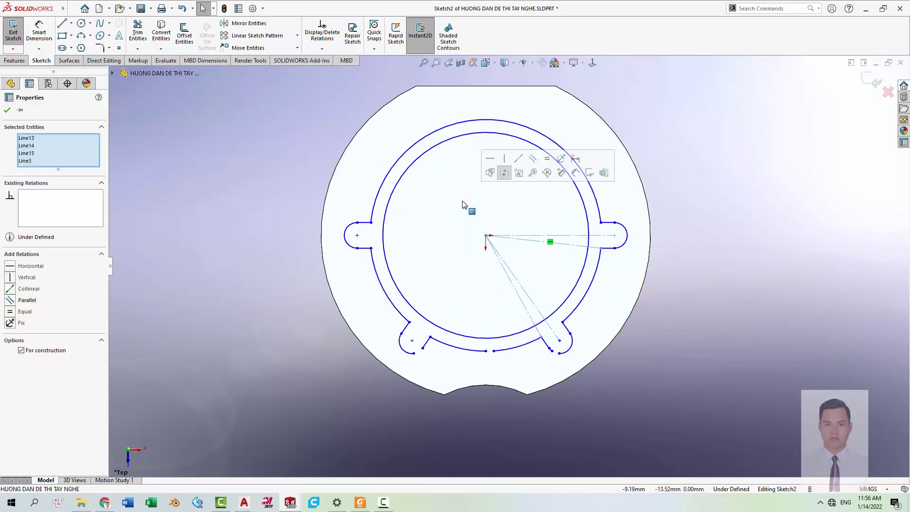
key(Delete)
scroll(505, 226, down, 2)
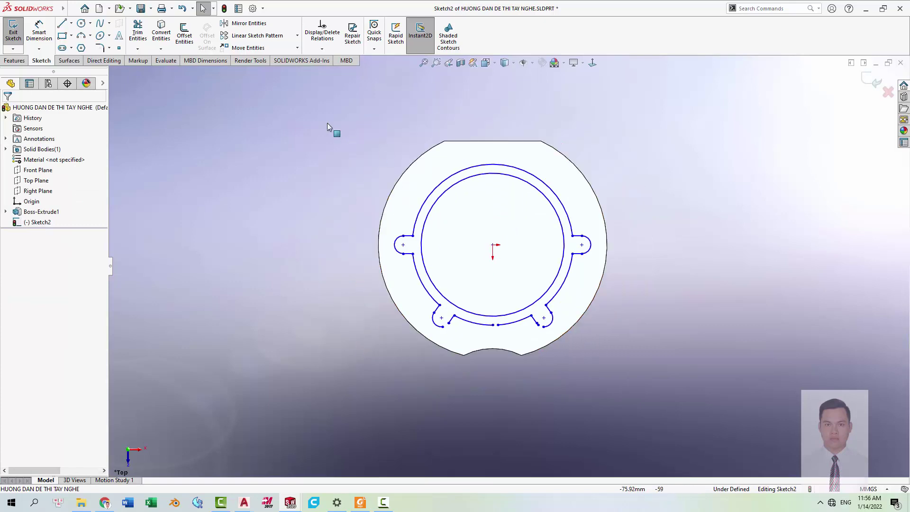
mouse_move(314, 112)
mouse_down()
mouse_move(621, 331)
mouse_move(622, 347)
mouse_up()
Merge the first gap's endpoints and align a lug point vertically with the origin.
click(655, 307)
scroll(549, 345, up, 2)
scroll(523, 313, up, 2)
drag(524, 313, 550, 316)
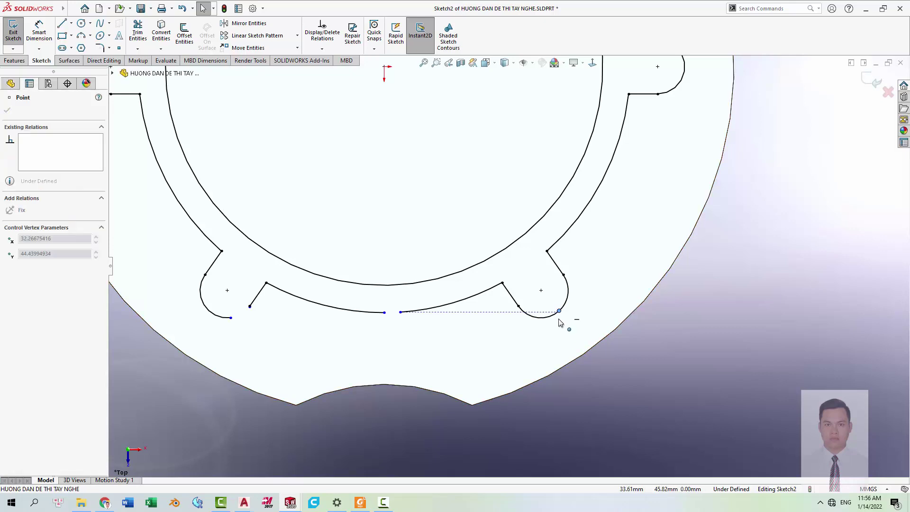
click(400, 312)
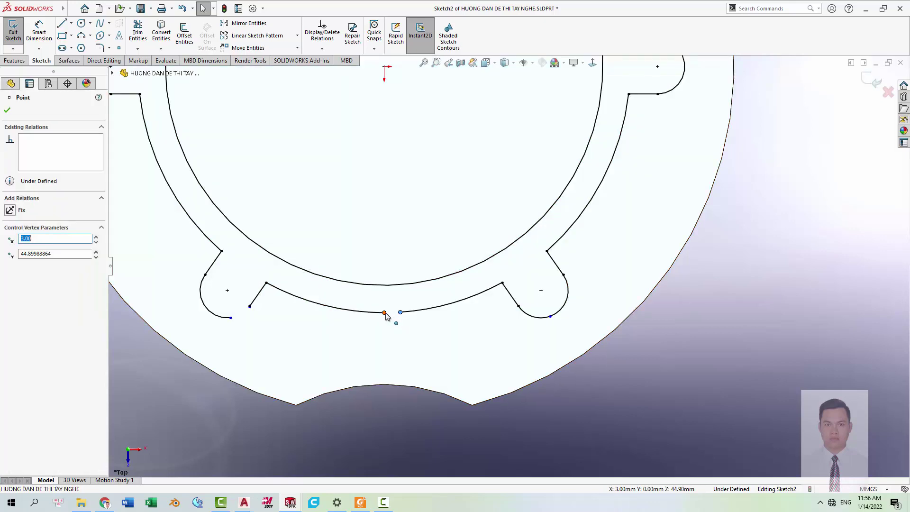
click(456, 271)
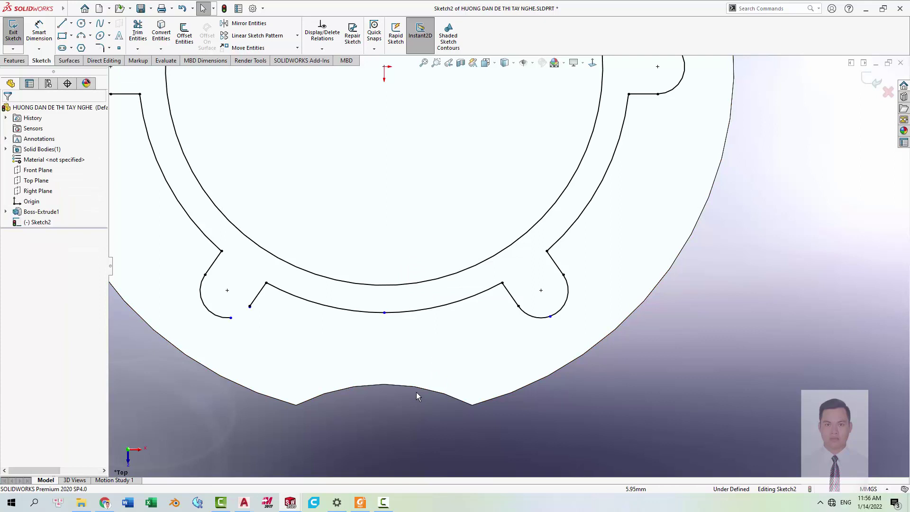
click(393, 312)
scroll(390, 304, up, 1)
scroll(391, 305, up, 2)
ctrl+click(422, 127)
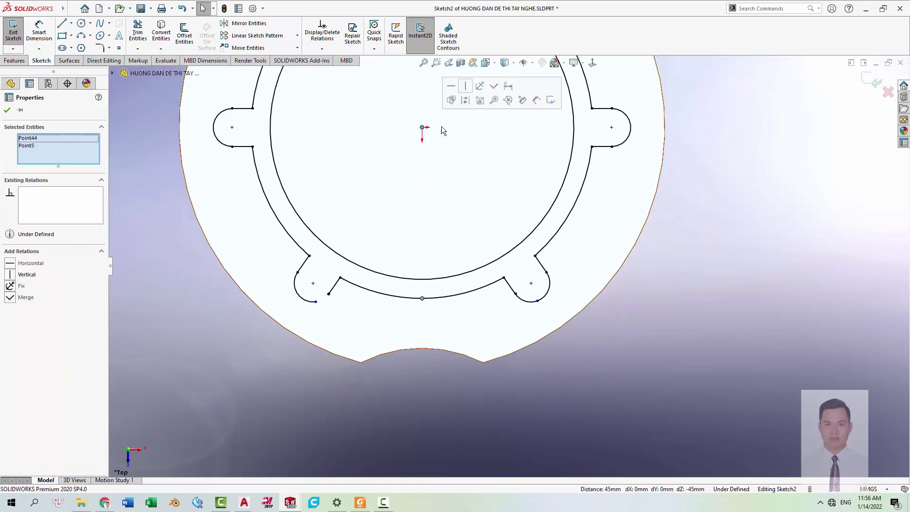
click(465, 88)
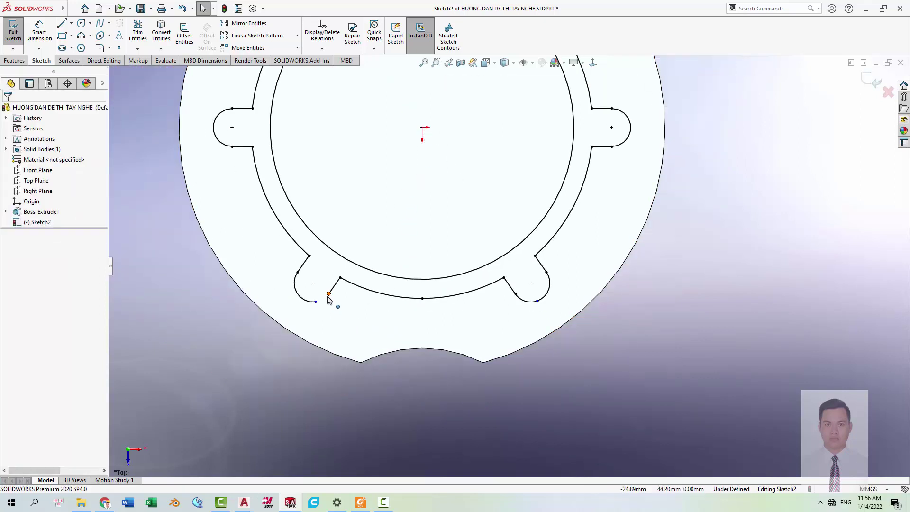
Close the lower-left lug gap with Merge and make its two lug points vertical.
scroll(328, 299, down, 4)
drag(476, 215, 435, 242)
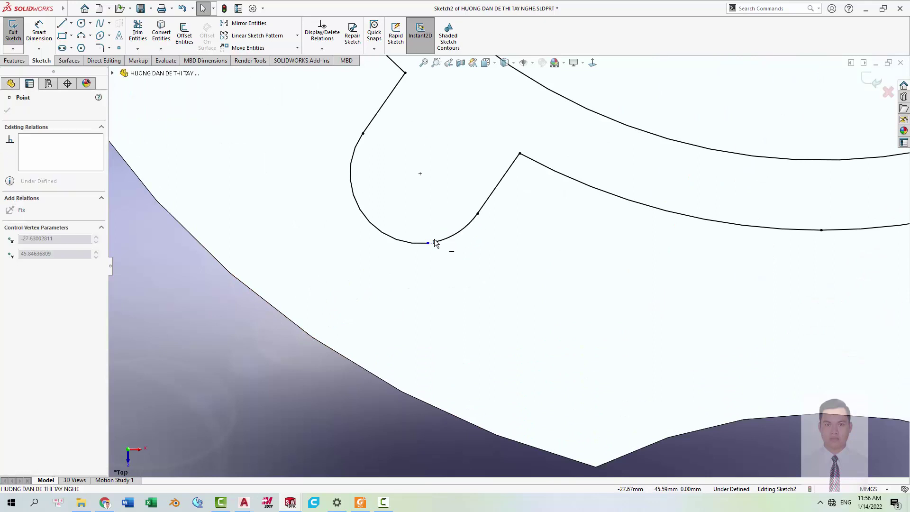
ctrl+click(428, 243)
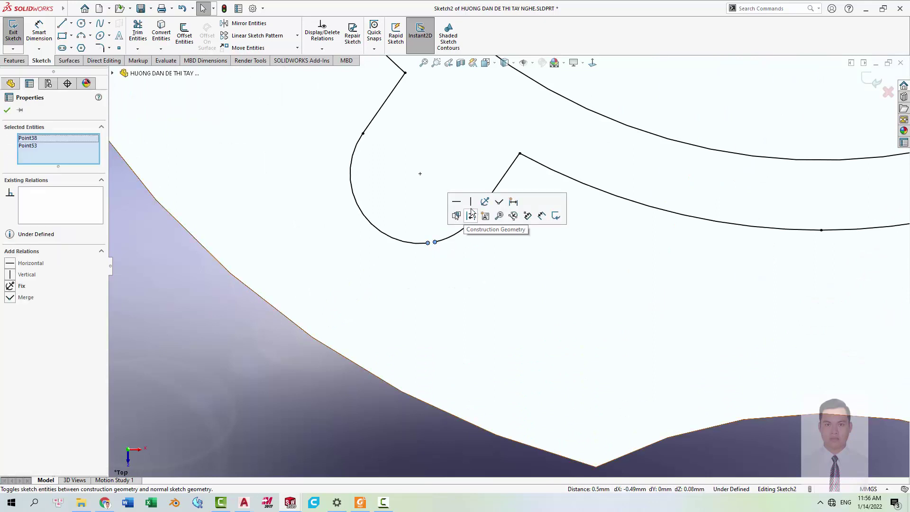
click(497, 207)
scroll(498, 285, up, 3)
scroll(478, 259, down, 2)
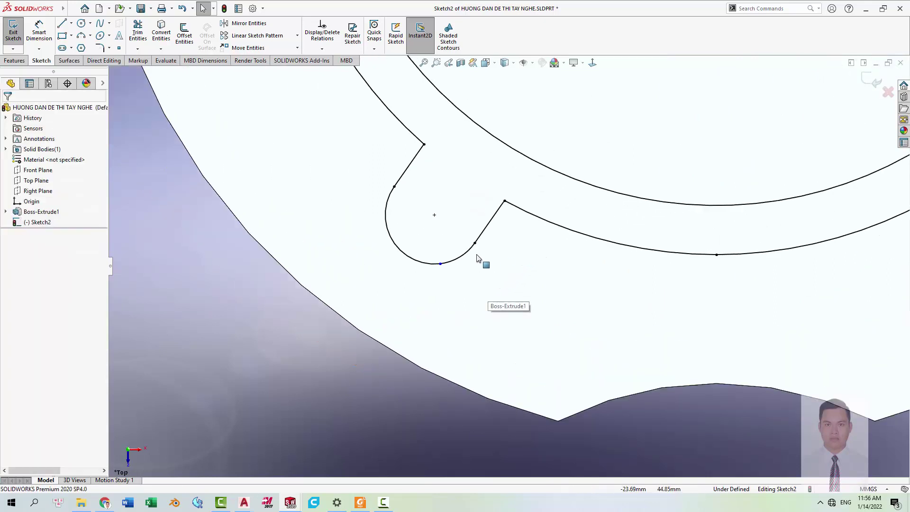
click(440, 264)
ctrl+click(424, 144)
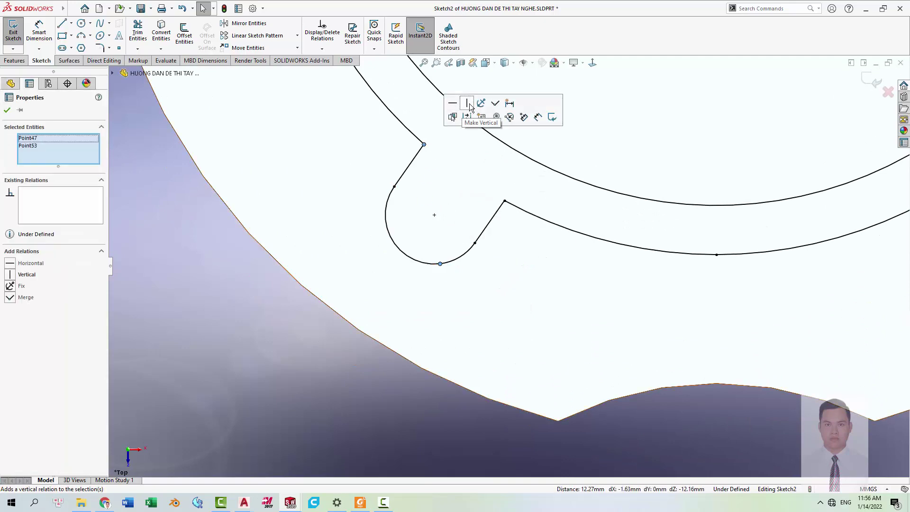
click(470, 107)
click(315, 356)
Make the right lug's upper and lower points vertical, leaving the sketch fully defined.
scroll(646, 329, up, 3)
scroll(611, 284, down, 2)
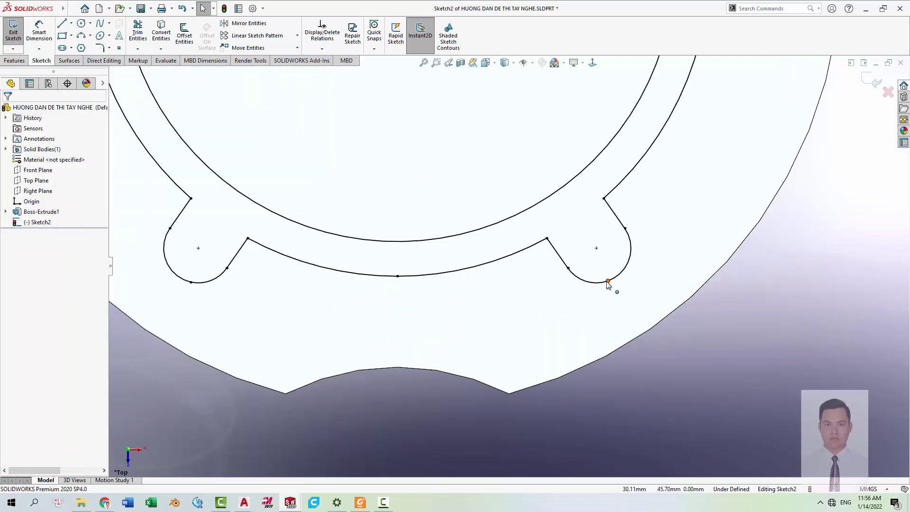
click(609, 282)
ctrl+click(604, 198)
click(649, 156)
click(738, 373)
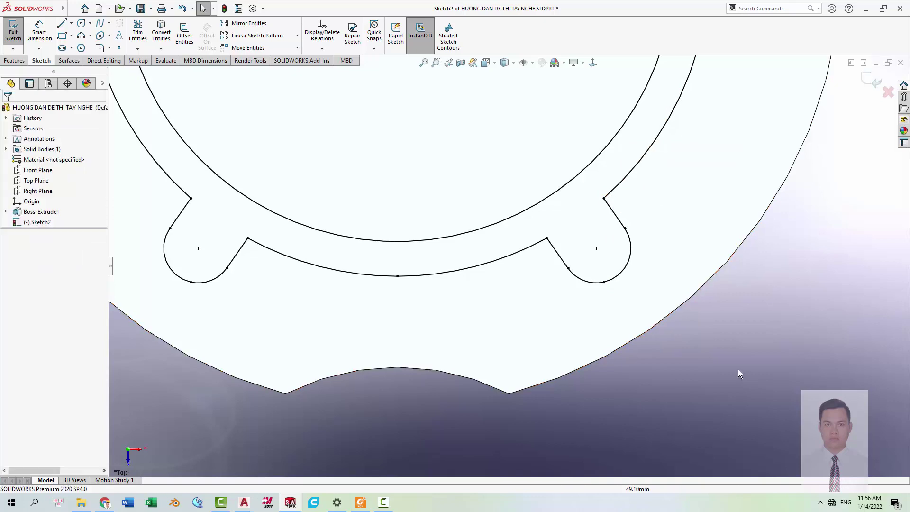
scroll(626, 190, up, 3)
scroll(604, 188, up, 3)
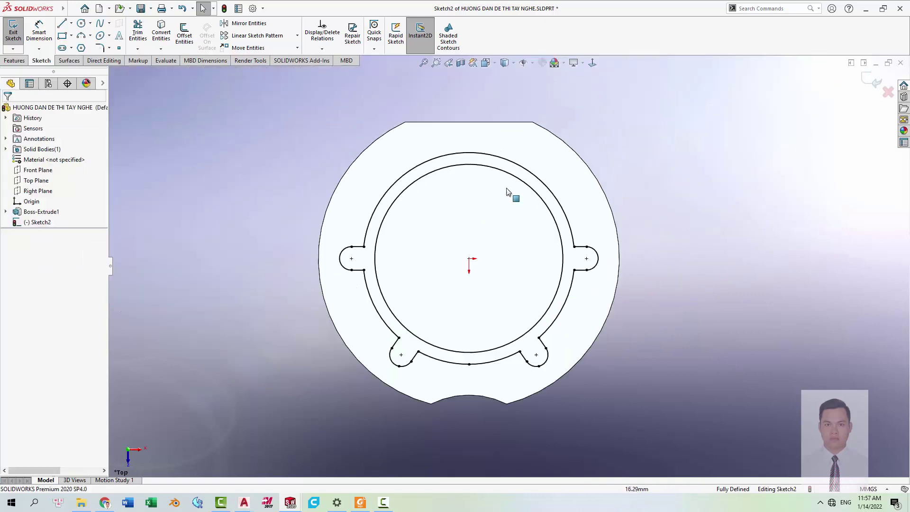
Zoom the PDF drawing in on the 68 mm-wide flat top of the front view.
key(alt+Tab)
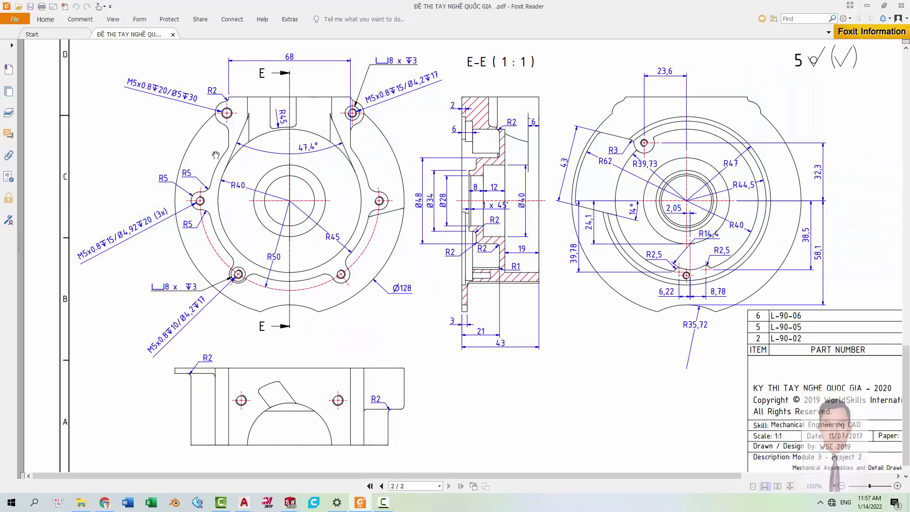
ctrl+scroll(216, 155, up, 2)
scroll(258, 221, up, 3)
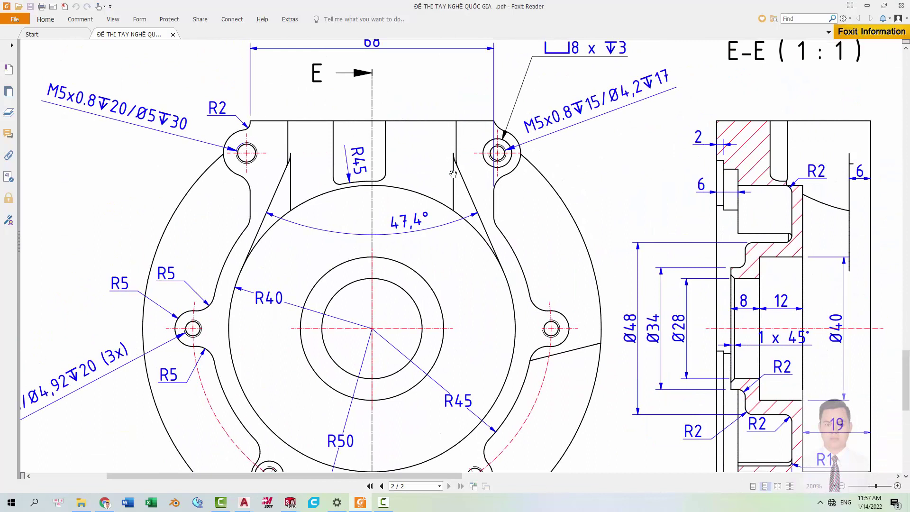
scroll(437, 190, up, 1)
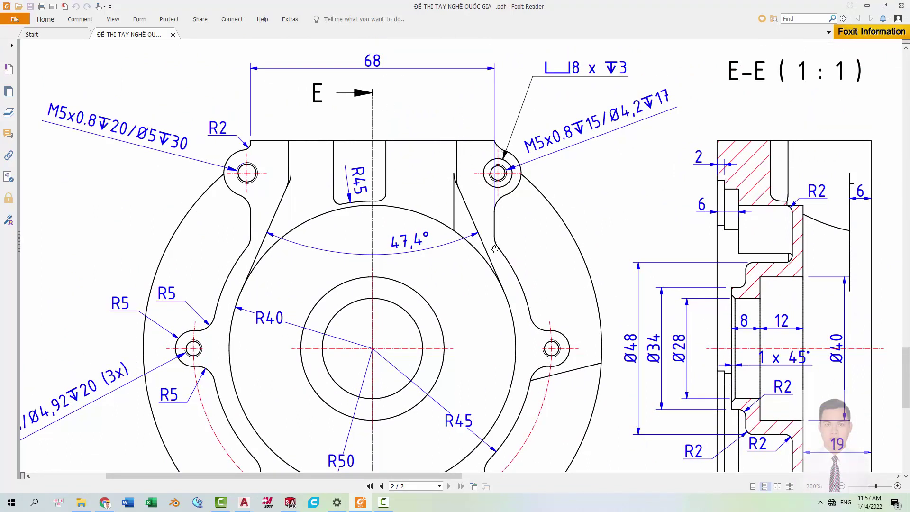
Return to Sketch2 and begin a line at the plate's flat top edge.
key(alt+Tab)
scroll(503, 209, down, 1)
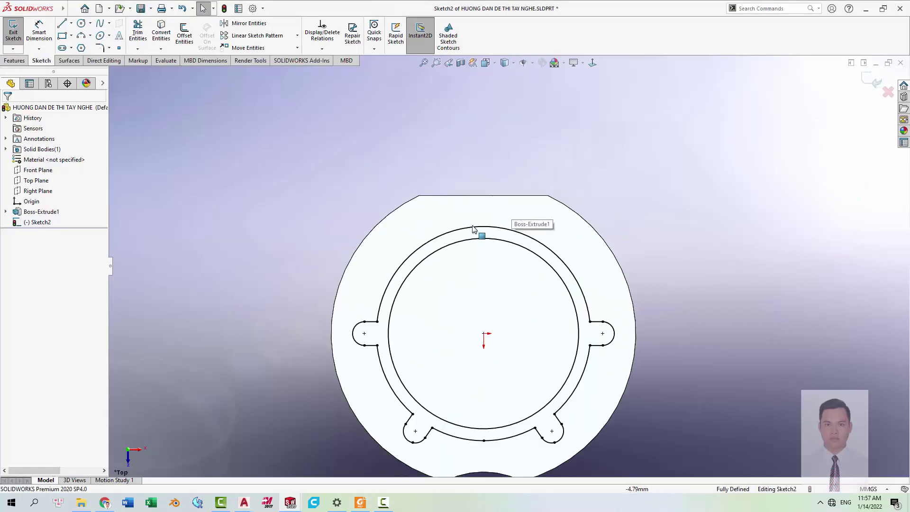
click(483, 195)
click(459, 169)
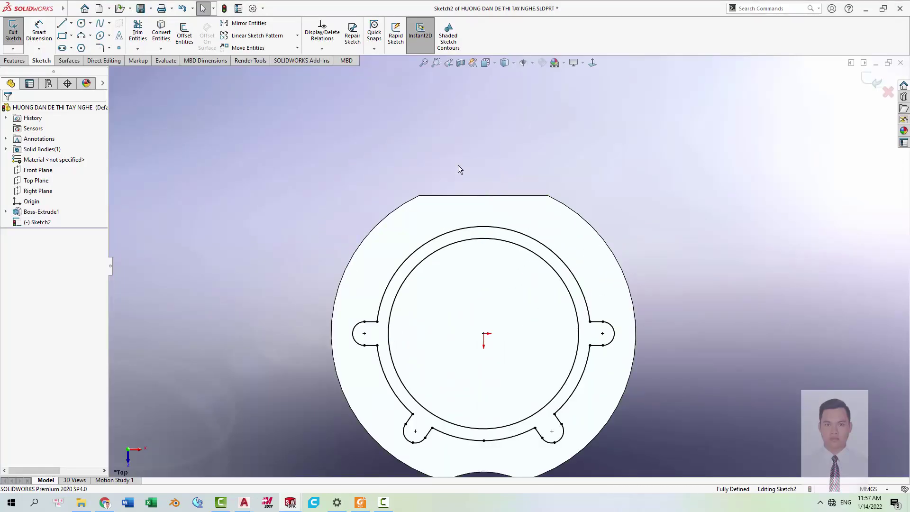
key(l)
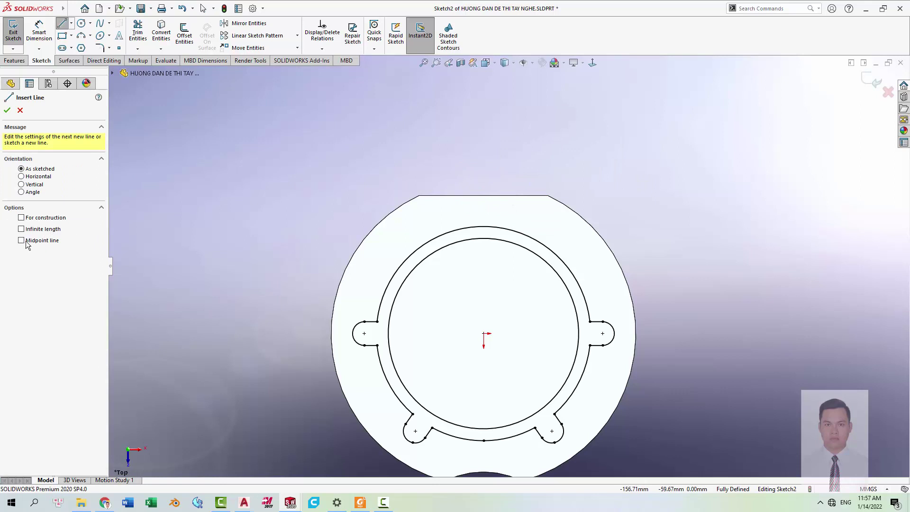
Draw a line along the plate's flat top and dimension it 68 mm.
click(482, 195)
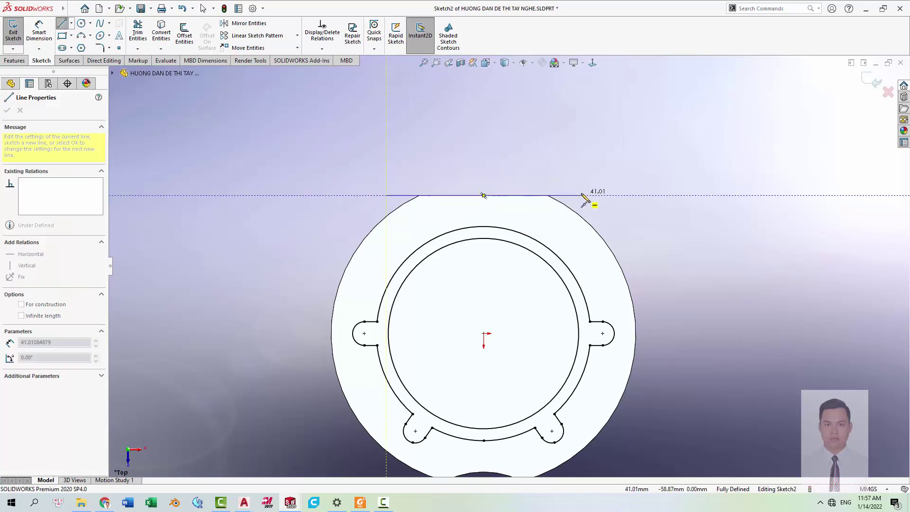
click(579, 195)
key(Escape)
click(569, 196)
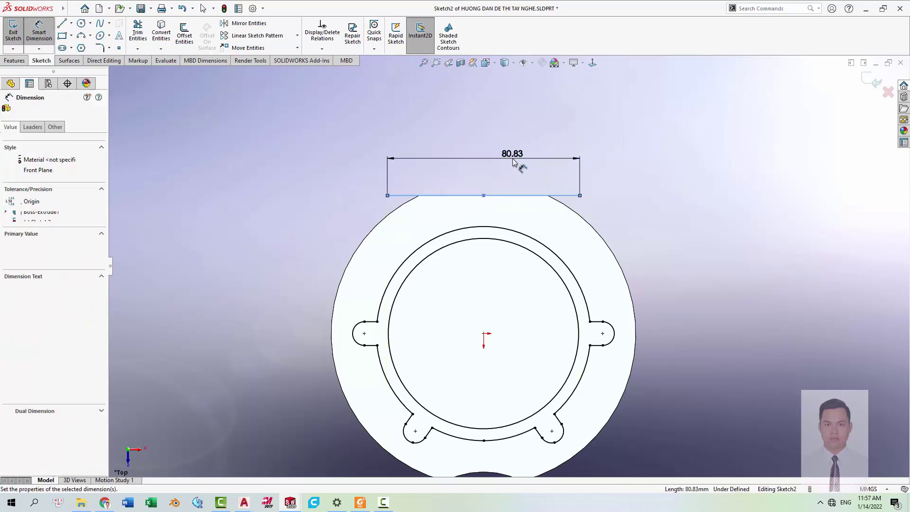
click(516, 163)
text(68)
key(Return)
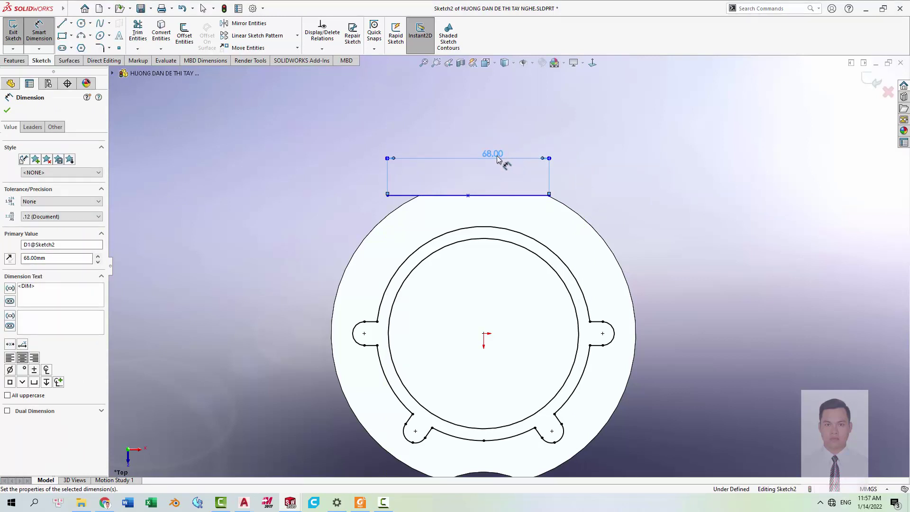
key(Escape)
Make the 68 mm line's midpoint vertical with the origin and collinear with the top edge.
click(468, 195)
ctrl+click(483, 333)
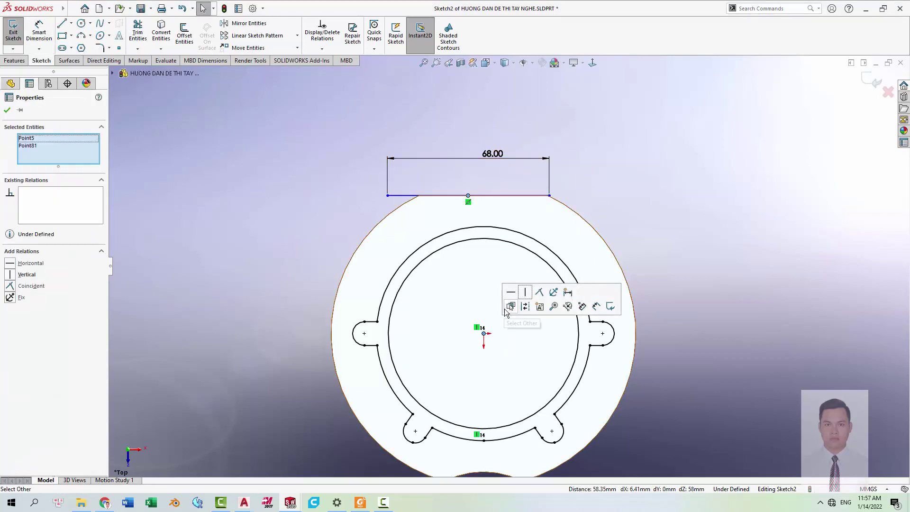
click(525, 292)
drag(557, 196, 543, 184)
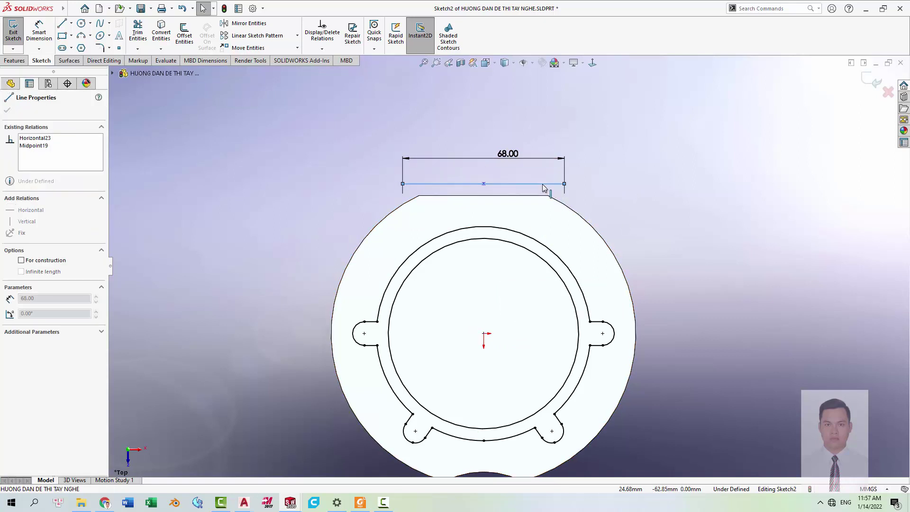
ctrl+click(523, 194)
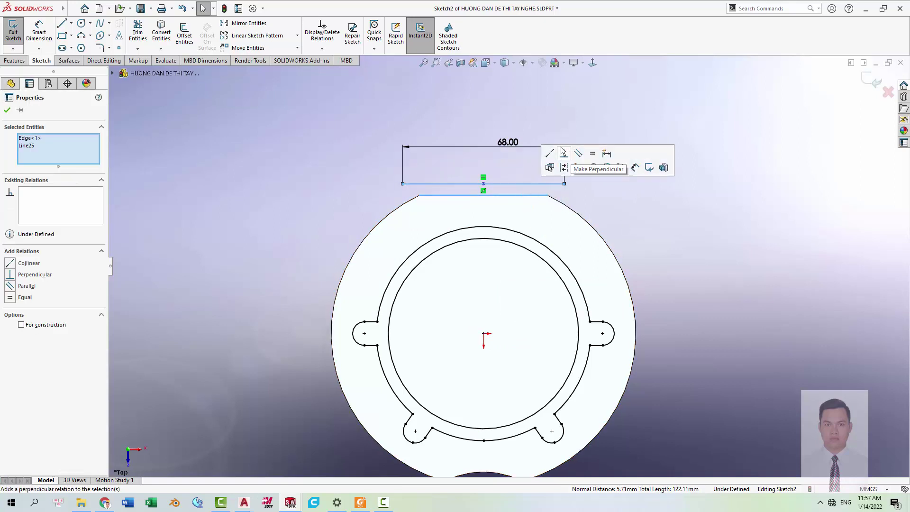
click(550, 153)
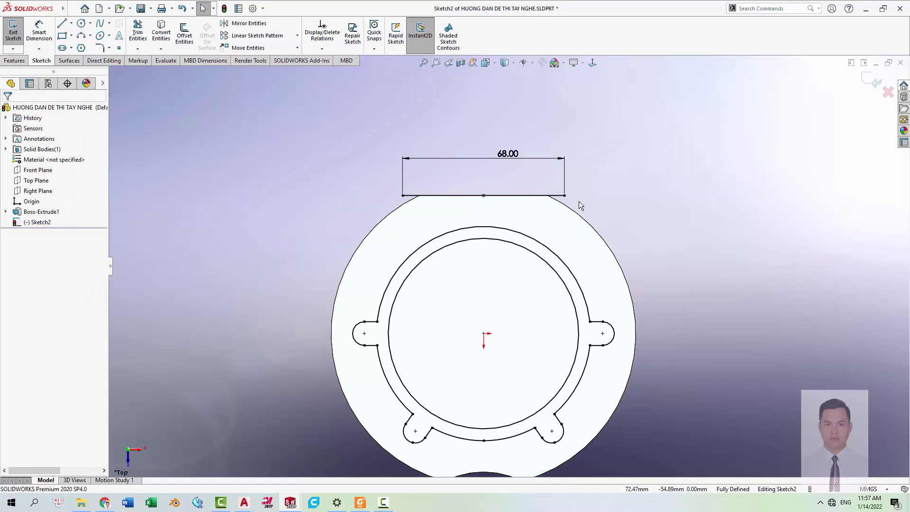
Draw vertical side walls from both ends of the 68 mm top line down to the ring.
key(l)
click(564, 195)
click(564, 263)
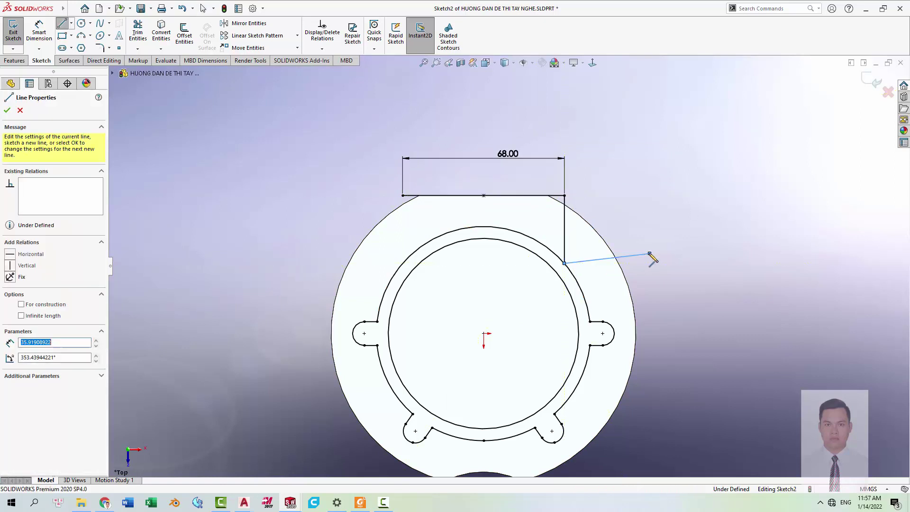
key(Escape)
click(402, 195)
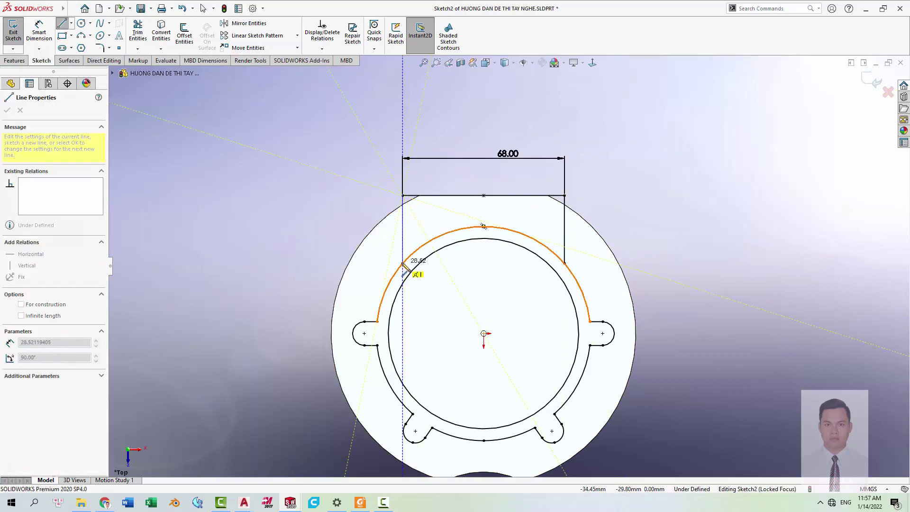
click(403, 263)
Power-trim away the ring arc lying between the two side walls.
key(Escape)
right_drag(667, 197, 645, 199)
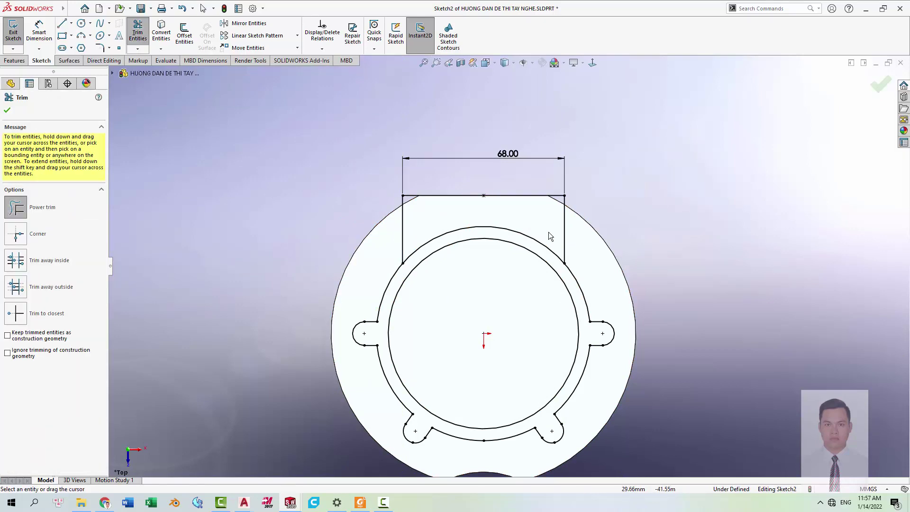
key(Escape)
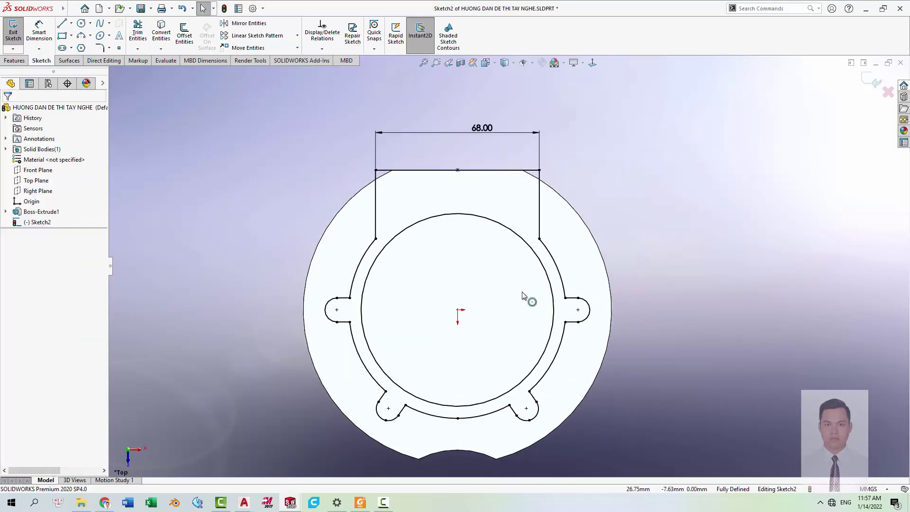
key(alt+Tab)
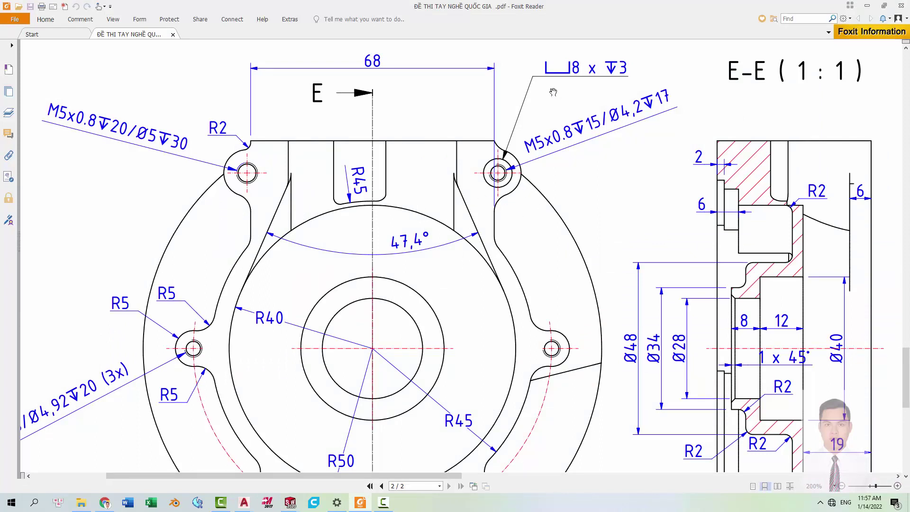
Return to the Foxit Reader drawing and scroll through both PDF pages.
drag(554, 92, 552, 105)
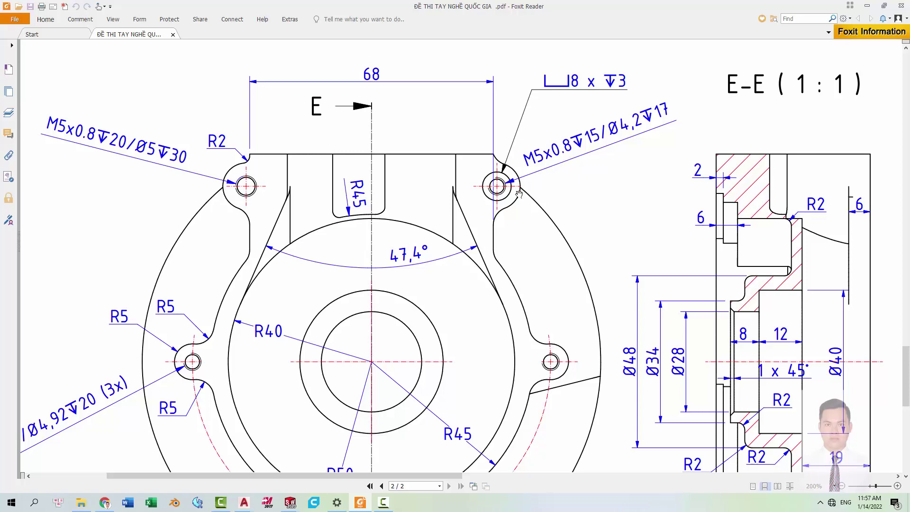
key(super+Tab)
key(Escape)
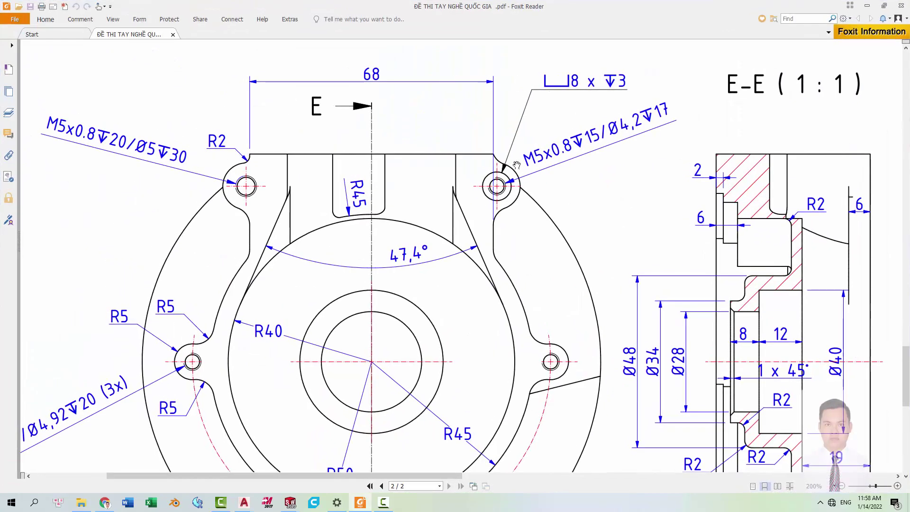
key(alt+Tab)
key(alt+Tab)
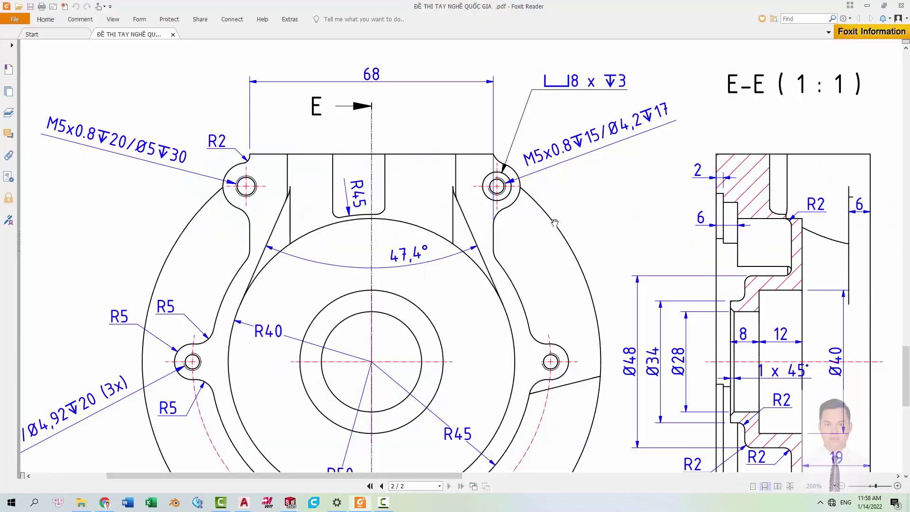
ctrl+scroll(576, 213, down, 1)
ctrl+scroll(578, 237, down, 1)
ctrl+scroll(580, 245, down, 1)
scroll(580, 245, up, 5)
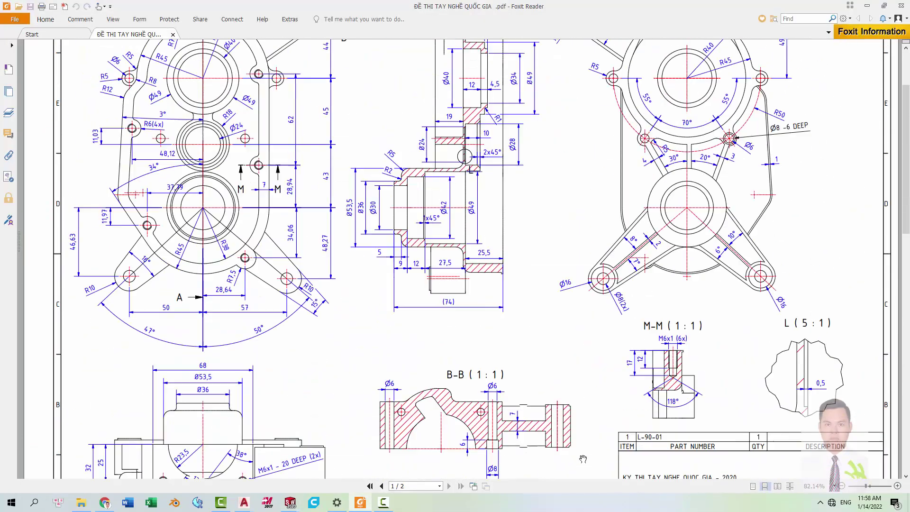
ctrl+scroll(774, 79, up, 1)
ctrl+scroll(569, 213, down, 1)
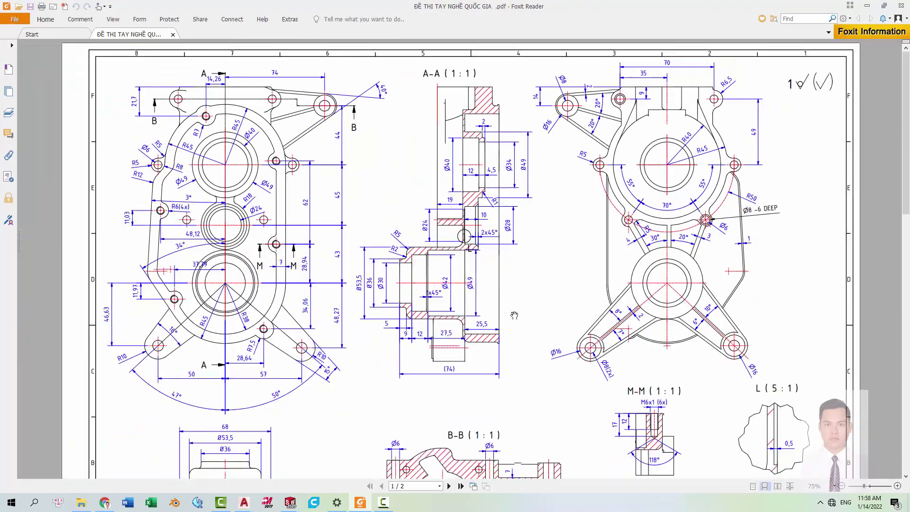
scroll(296, 287, down, 2)
scroll(296, 287, down, 2)
scroll(296, 287, down, 3)
Pan to the top of the E-E front view, then return to the SOLIDWORKS sketch.
scroll(203, 388, down, 3)
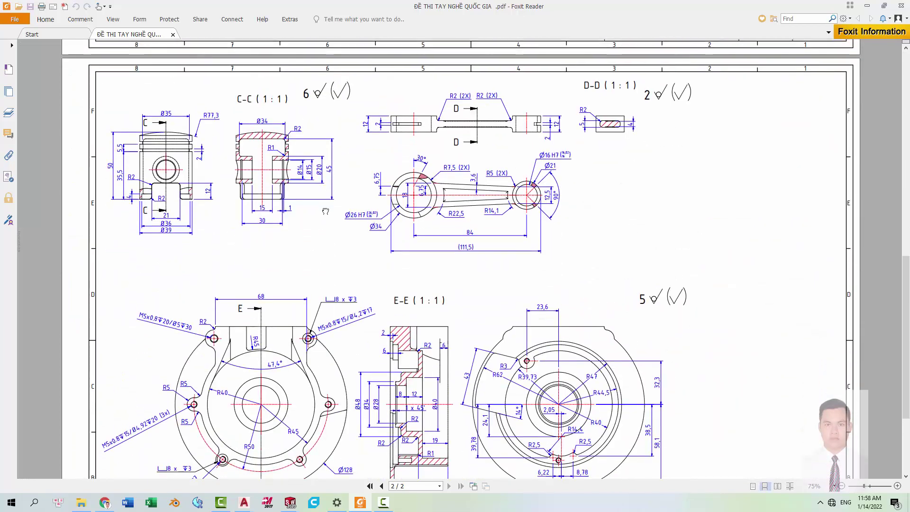
ctrl+scroll(268, 388, up, 1)
ctrl+scroll(268, 388, up, 1)
ctrl+scroll(280, 361, up, 2)
drag(285, 350, 514, 309)
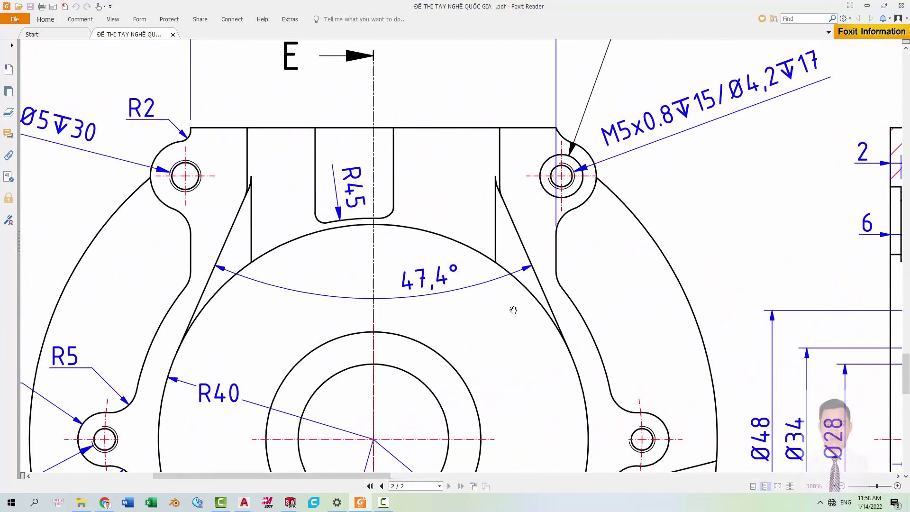
ctrl+scroll(516, 299, down, 1)
key(alt+Tab)
scroll(524, 195, down, 2)
Draw a circle at each top corner of the cover sketch.
scroll(545, 199, down, 1)
click(590, 216)
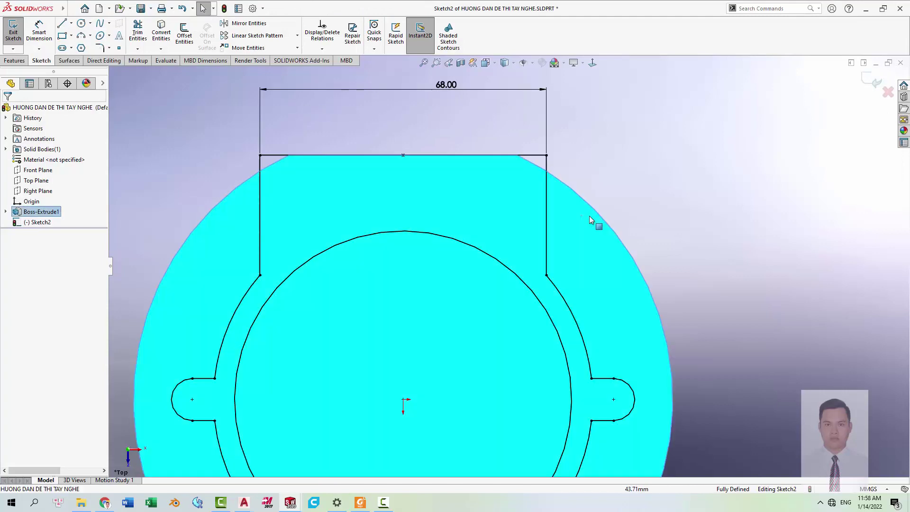
key(c)
click(561, 197)
click(588, 181)
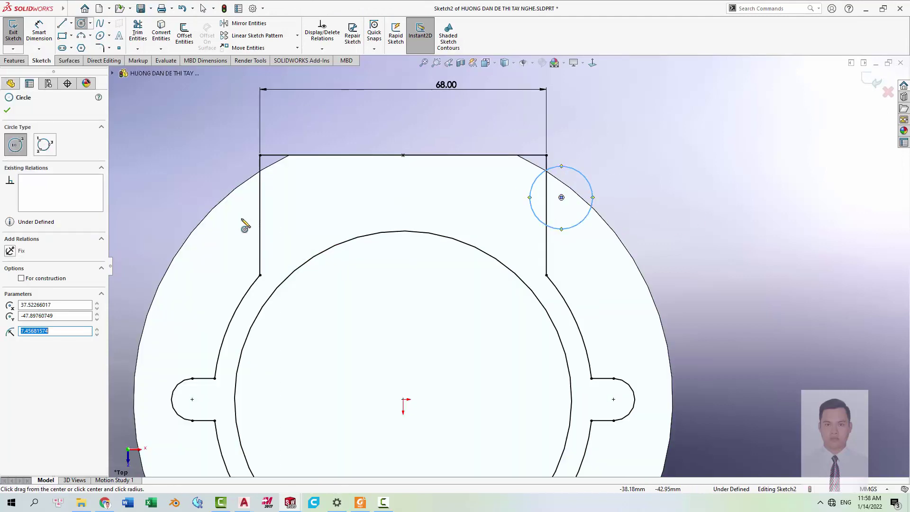
click(230, 202)
click(223, 169)
Add a vertical centreline from the top edge's midpoint to the origin.
key(l)
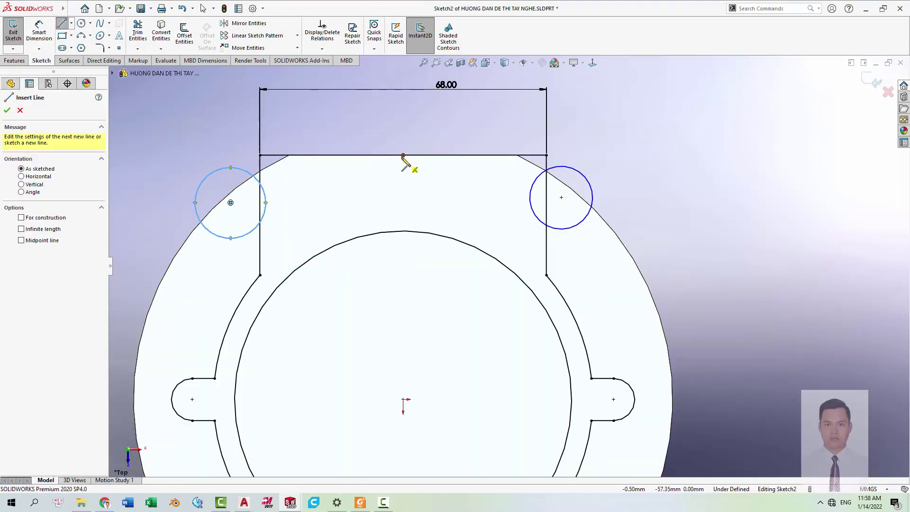
click(403, 155)
click(403, 399)
key(Escape)
click(404, 332)
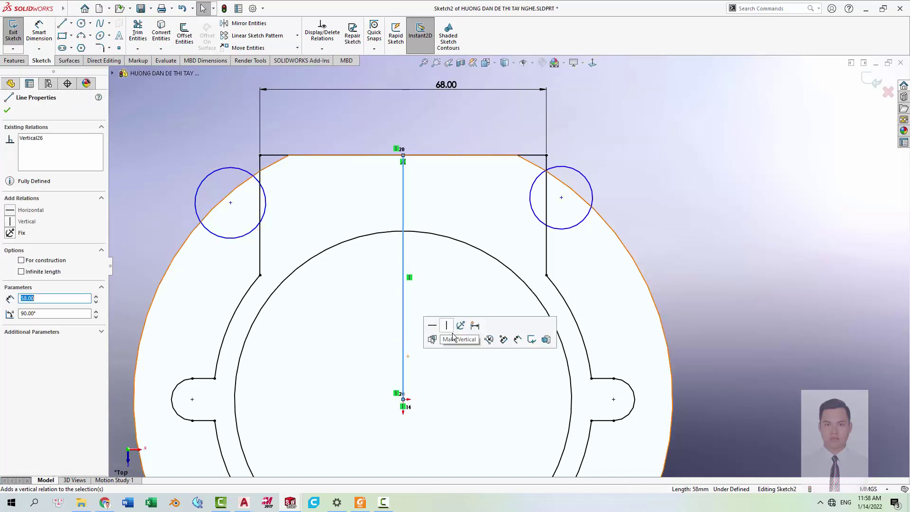
click(441, 327)
click(762, 197)
Make the two corner circles symmetric about the centreline.
drag(168, 147, 288, 246)
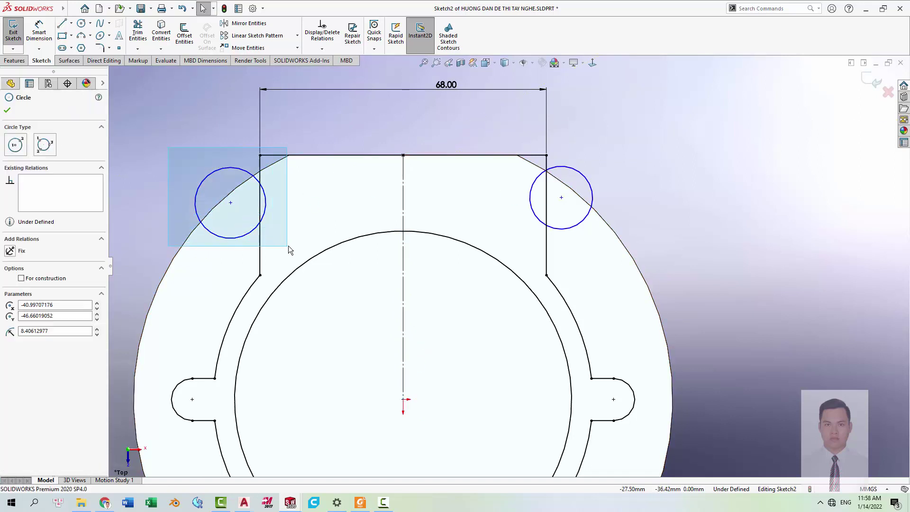
ctrl+click(592, 186)
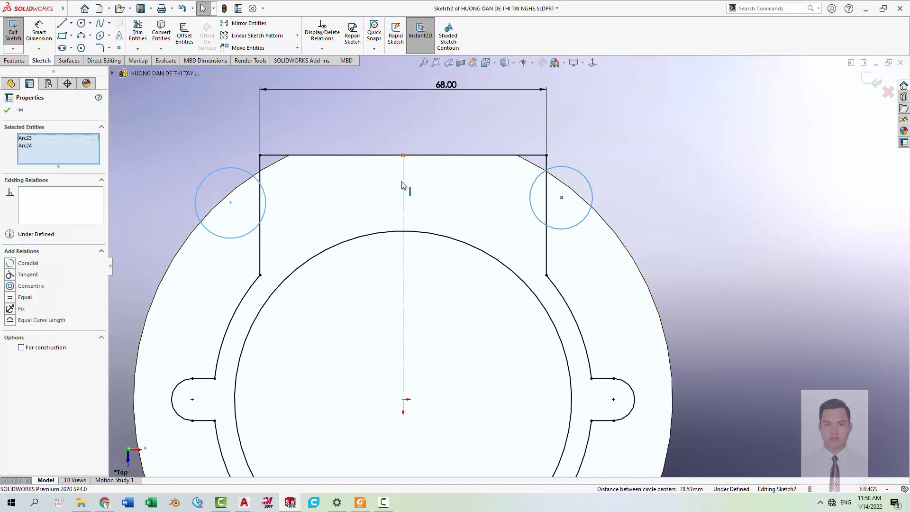
ctrl+click(404, 188)
click(429, 141)
click(663, 153)
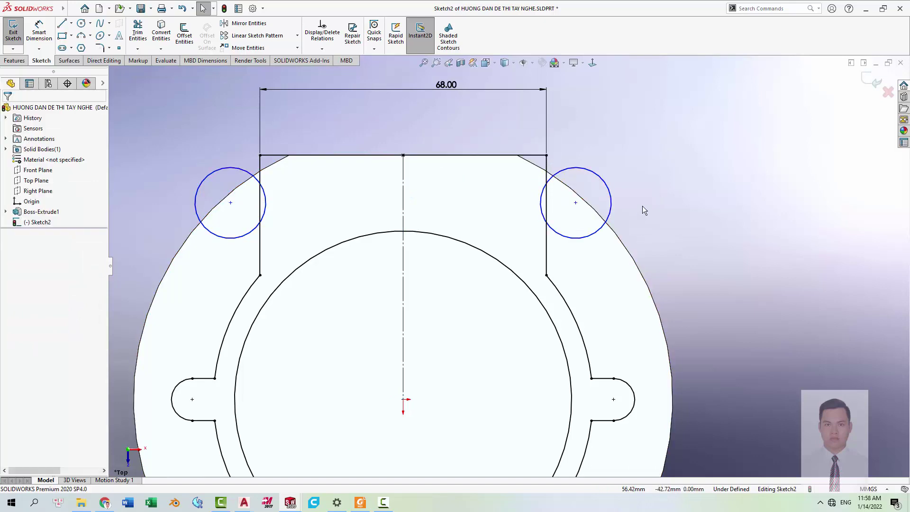
Dimension the right corner circle to Ø13.
key(d)
click(610, 193)
click(656, 186)
key(Return)
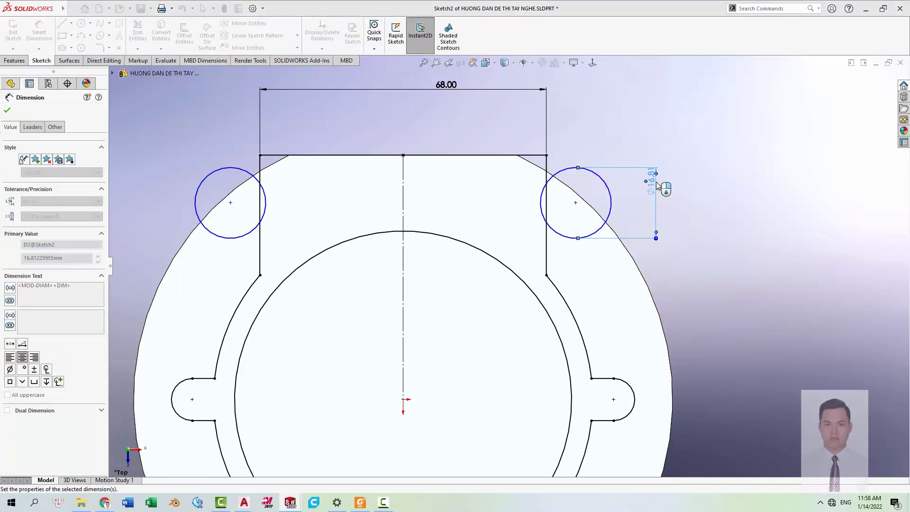
text(13)
key(Return)
Dimension the circles' centre-to-centre spacing as 70 mm.
click(592, 184)
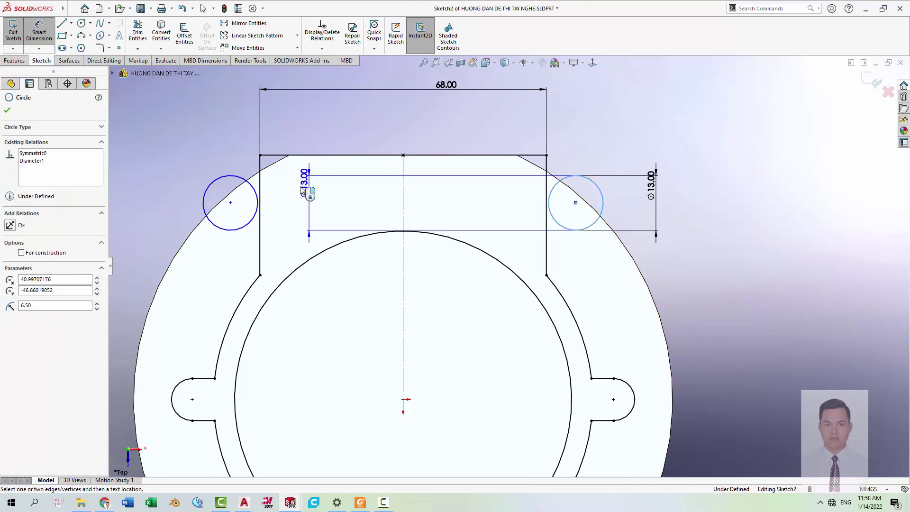
click(256, 198)
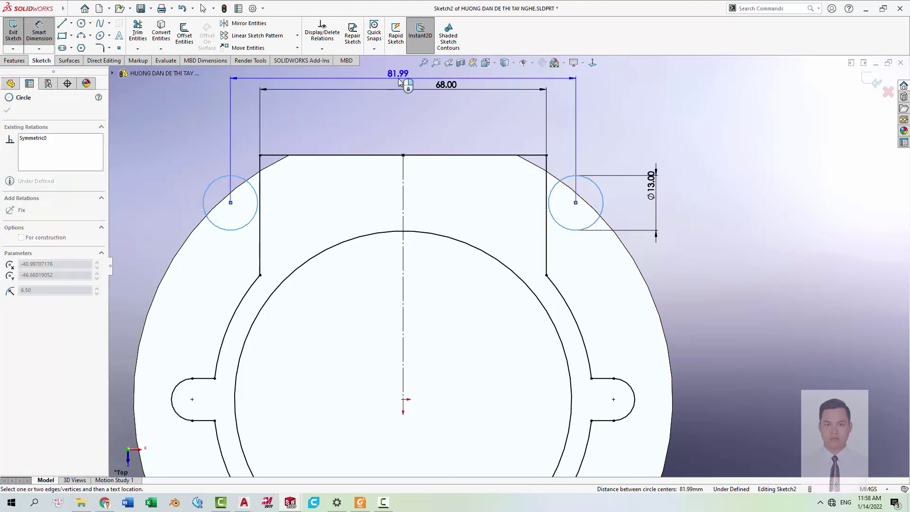
click(400, 82)
text(70)
key(Return)
key(Escape)
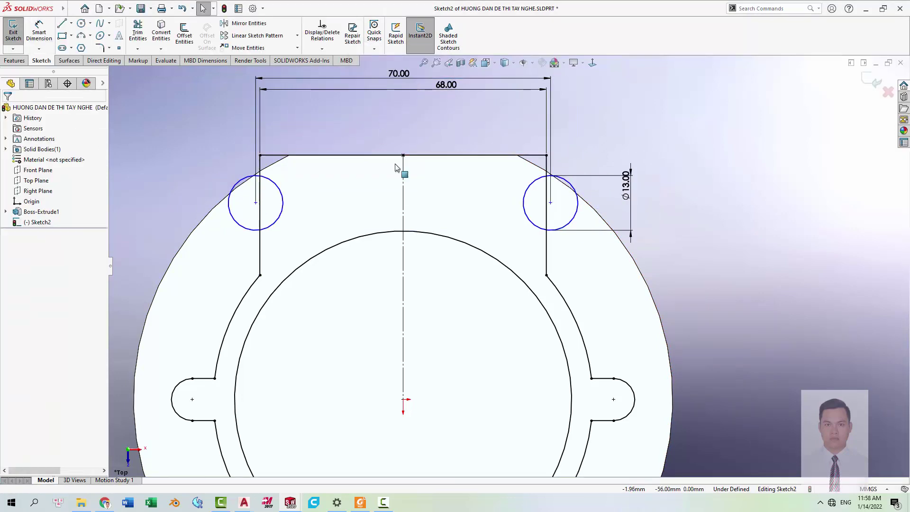
scroll(491, 205, up, 2)
scroll(531, 209, down, 4)
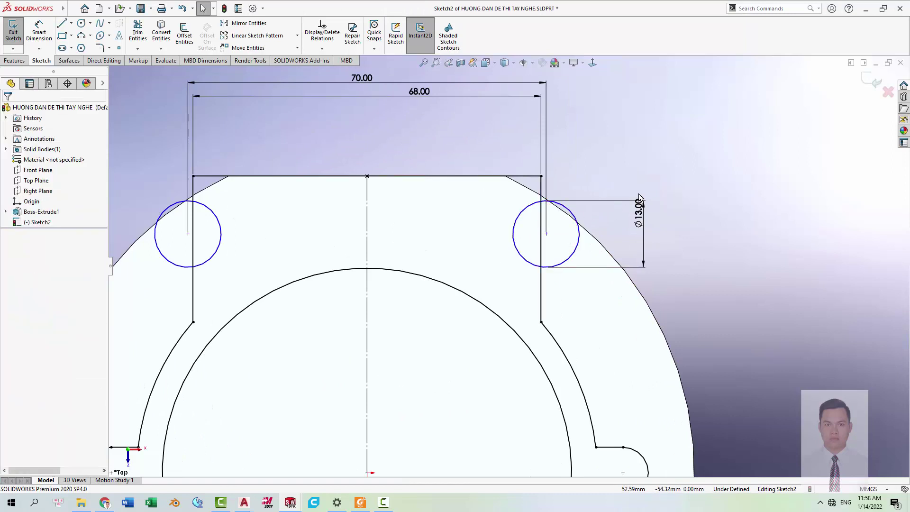
Dimension the right circle's centre 9 mm below the flat top edge.
key(Return)
click(523, 210)
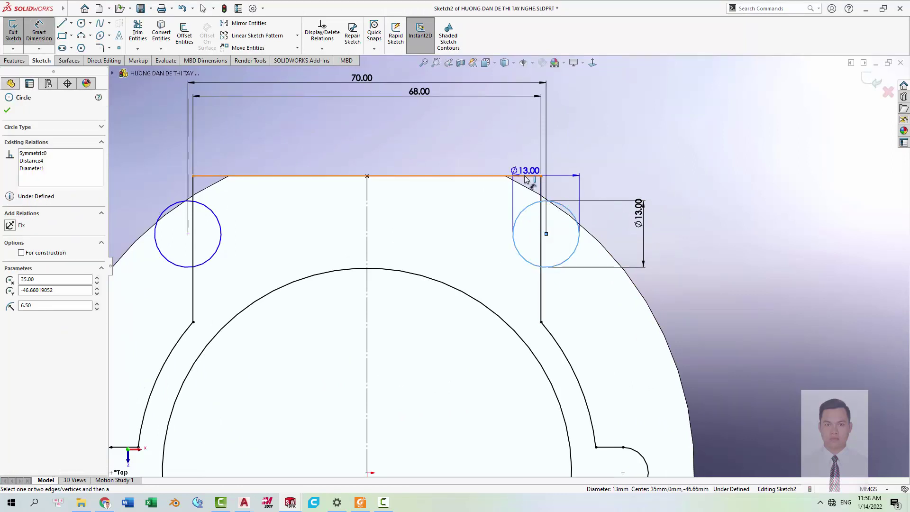
click(529, 177)
click(723, 204)
key(Return)
key(Escape)
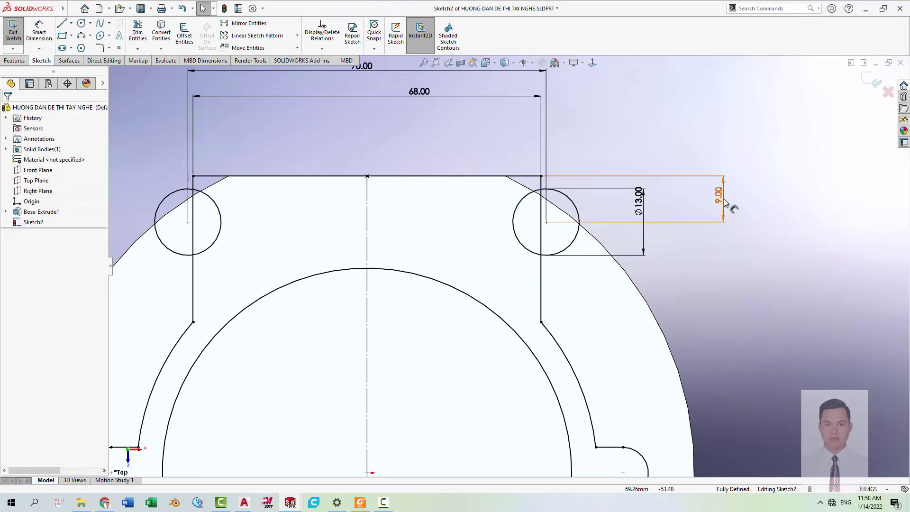
right_drag(732, 246, 720, 264)
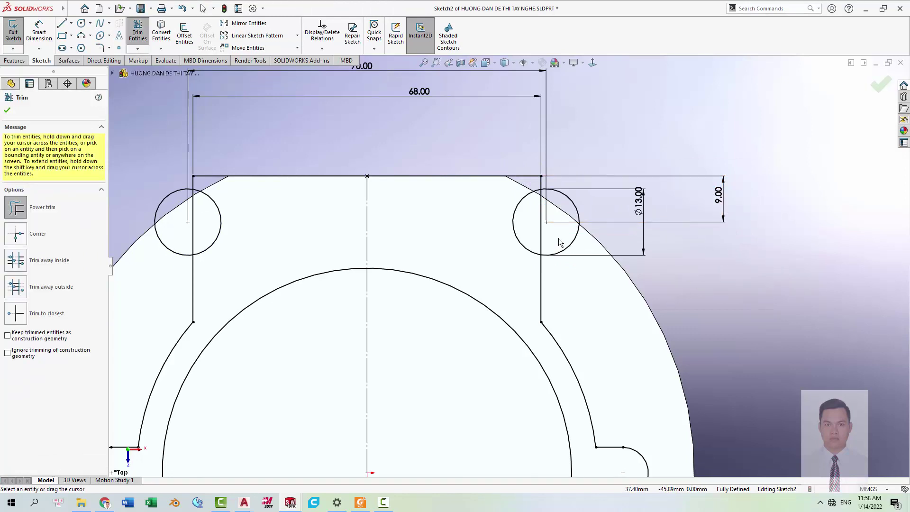
Cancel trimming and scroll the Foxit drawing to inspect the corner bosses and bottom view.
key(Escape)
key(alt+Tab)
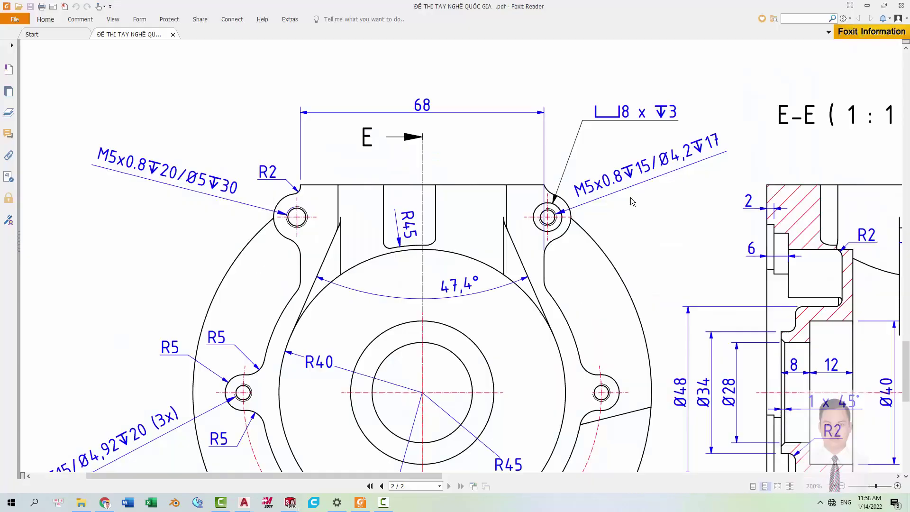
scroll(322, 127, down, 3)
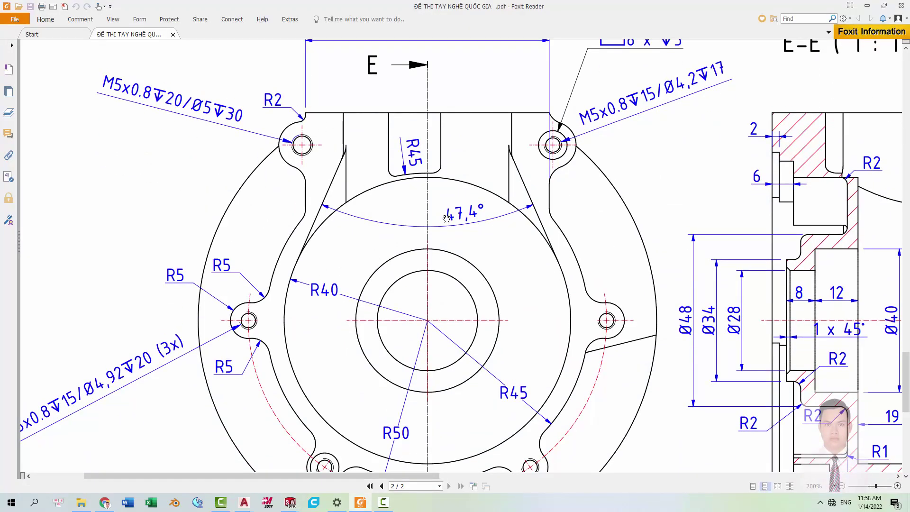
ctrl+scroll(448, 218, down, 3)
scroll(390, 183, down, 2)
ctrl+scroll(234, 396, up, 2)
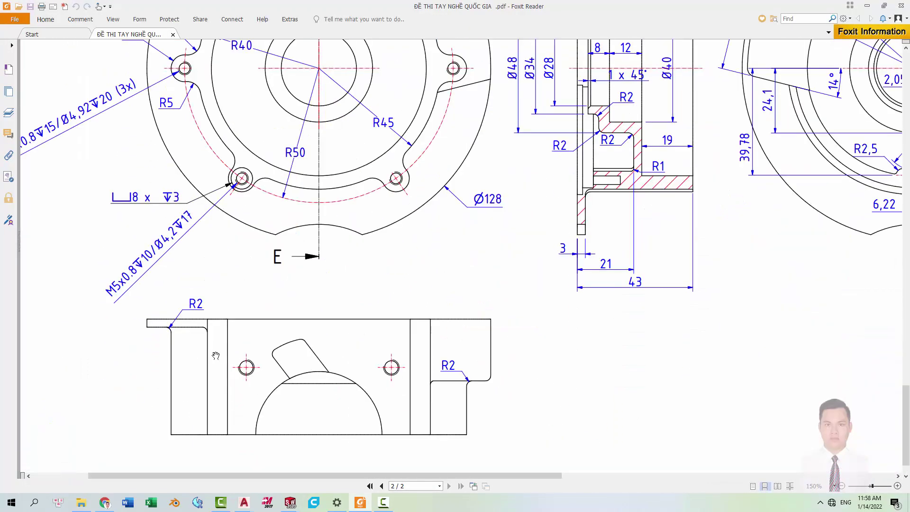
scroll(408, 360, up, 2)
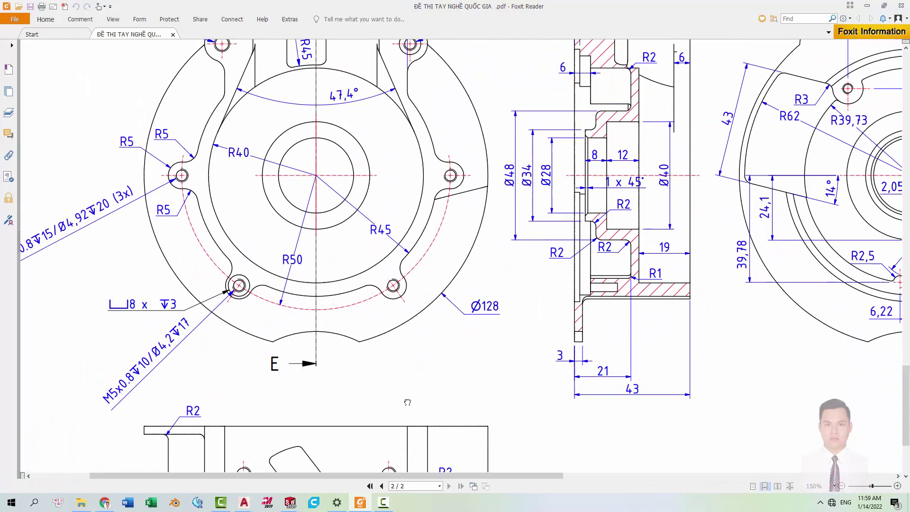
scroll(387, 341, up, 3)
key(alt+Tab)
Power-trim the inner arcs of both Ø13 circles and wall segments into rounded corner lugs.
right_drag(671, 249, 558, 244)
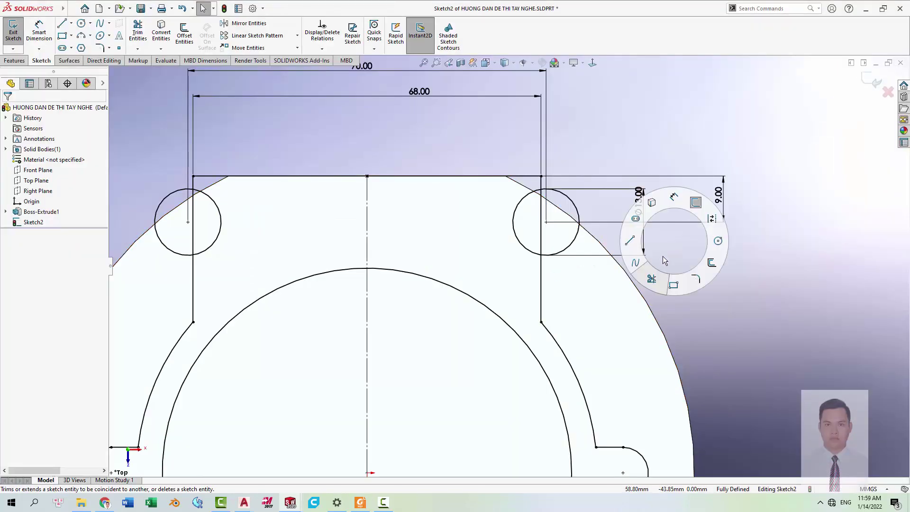
scroll(477, 223, up, 2)
scroll(320, 229, down, 2)
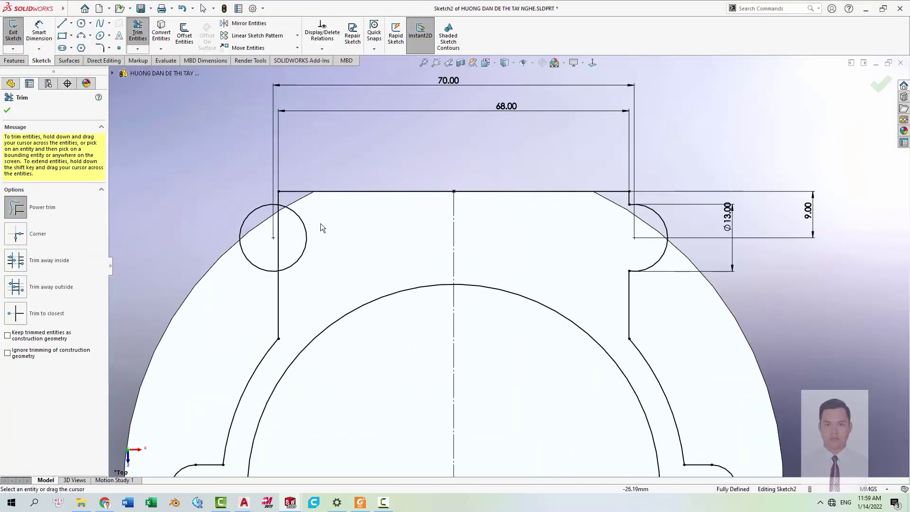
scroll(443, 253, up, 2)
scroll(517, 332, up, 2)
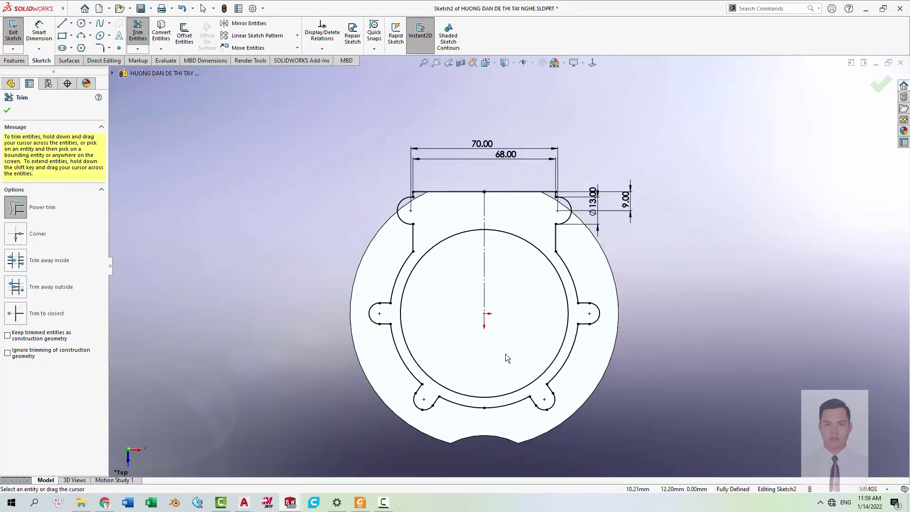
scroll(503, 383, down, 1)
scroll(507, 266, up, 2)
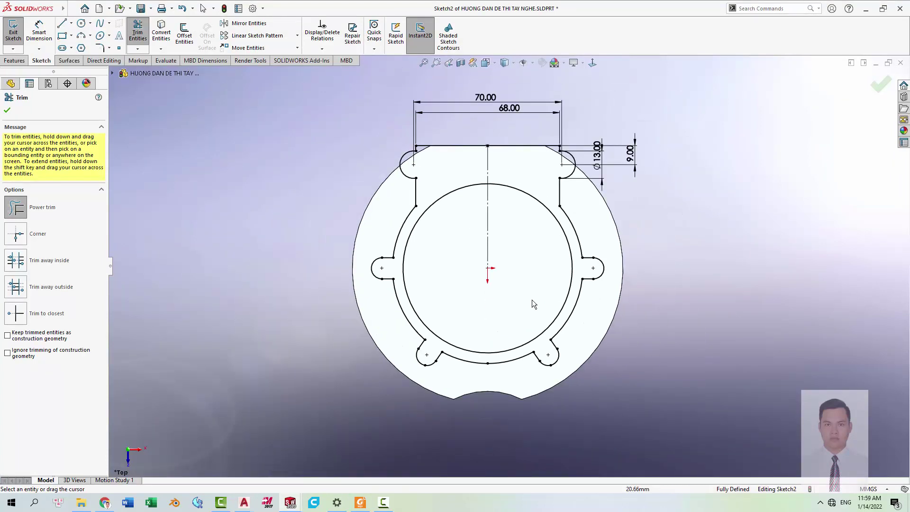
click(882, 92)
key(alt+Tab)
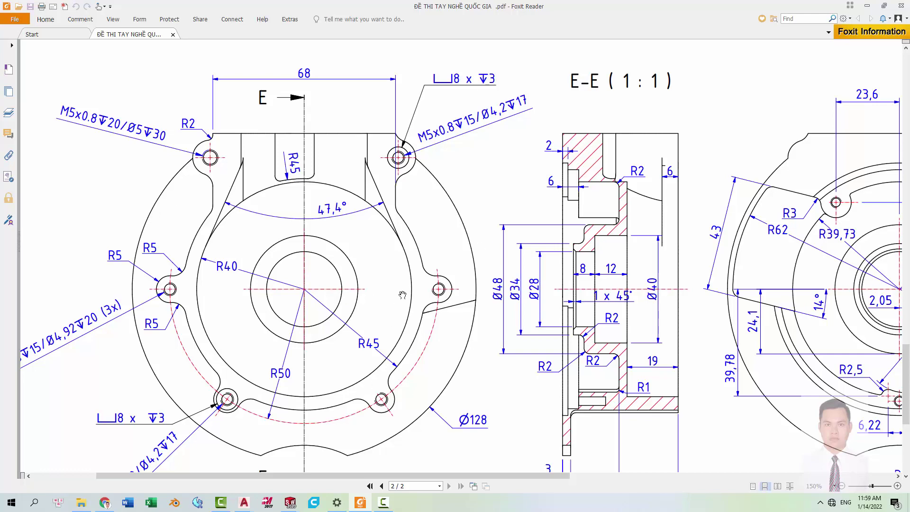
Pan the PDF up to the top of the front view, then return to the SOLIDWORKS sketch.
scroll(435, 231, up, 1)
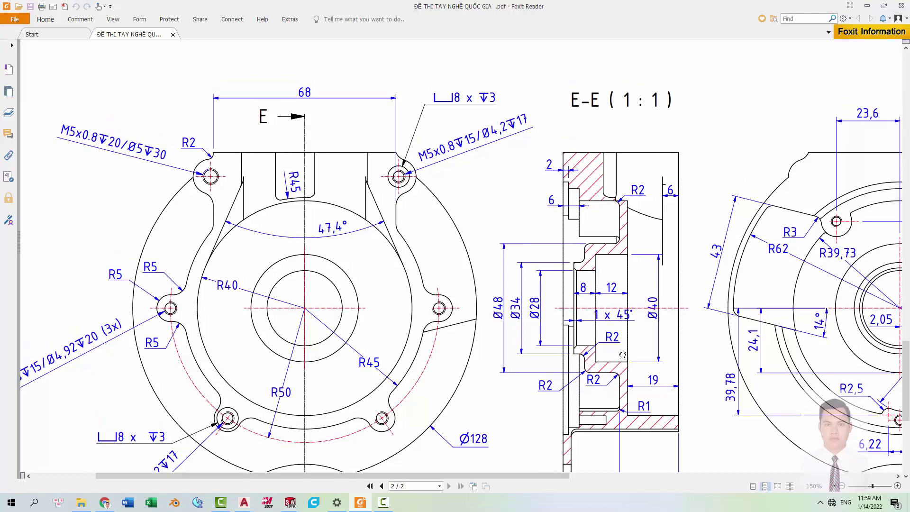
drag(623, 354, 584, 254)
click(291, 503)
Exit the wall sketch and start an Extruded Boss/Base, orbiting to see the preview edge-on.
key(s)
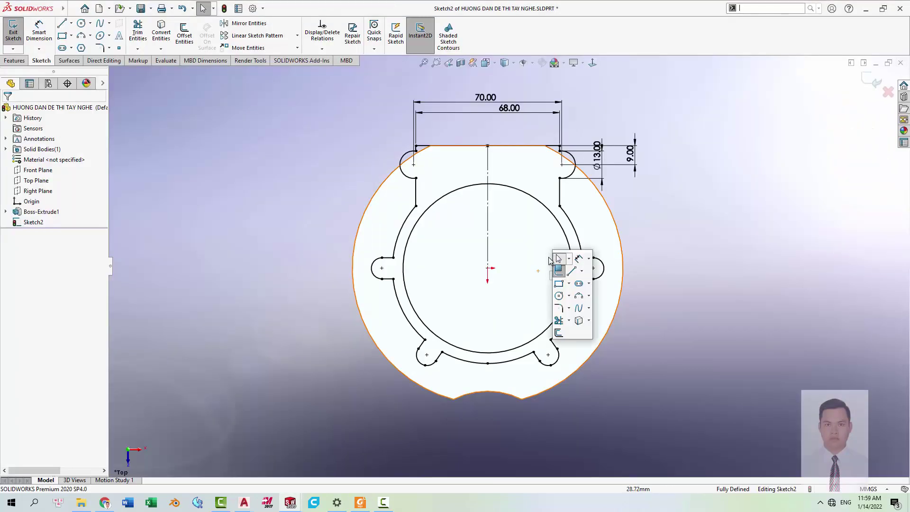
click(559, 270)
key(s)
click(565, 268)
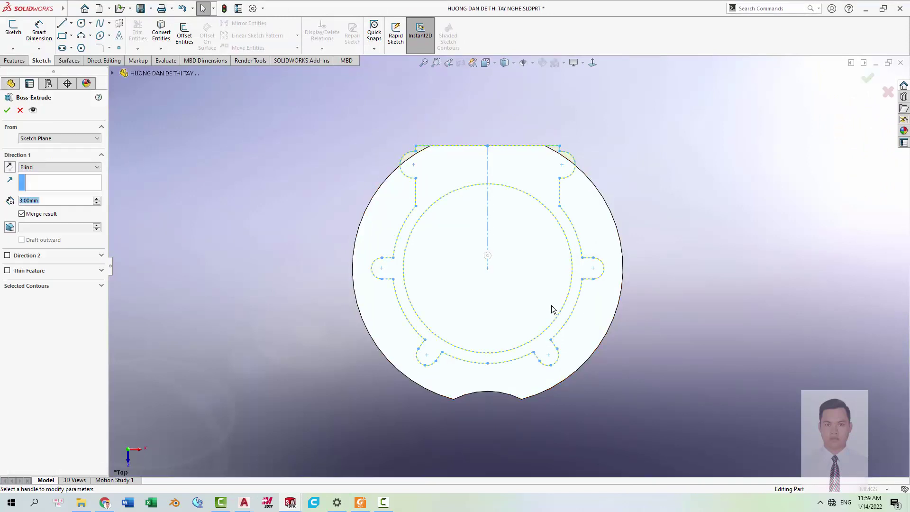
mouse_move(552, 309)
middle_down()
mouse_move(600, 254)
mouse_move(629, 158)
middle_up()
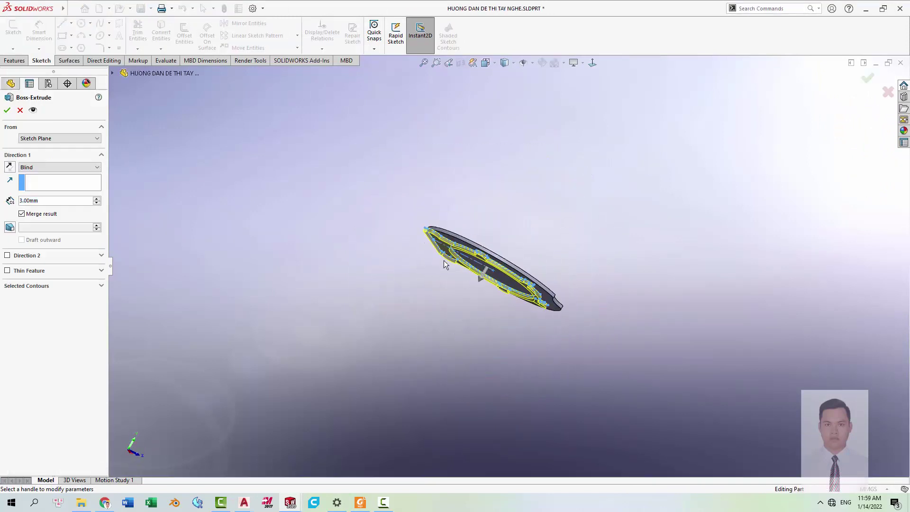
middle_drag(445, 265, 459, 278)
Extrude the wall 43 mm in the reversed direction, starting from a flipped 3 mm offset.
click(11, 166)
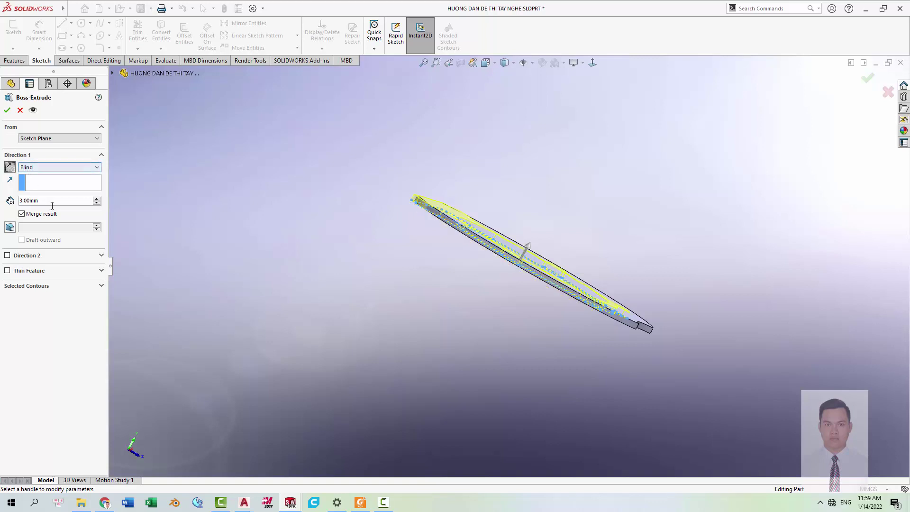
text(4)
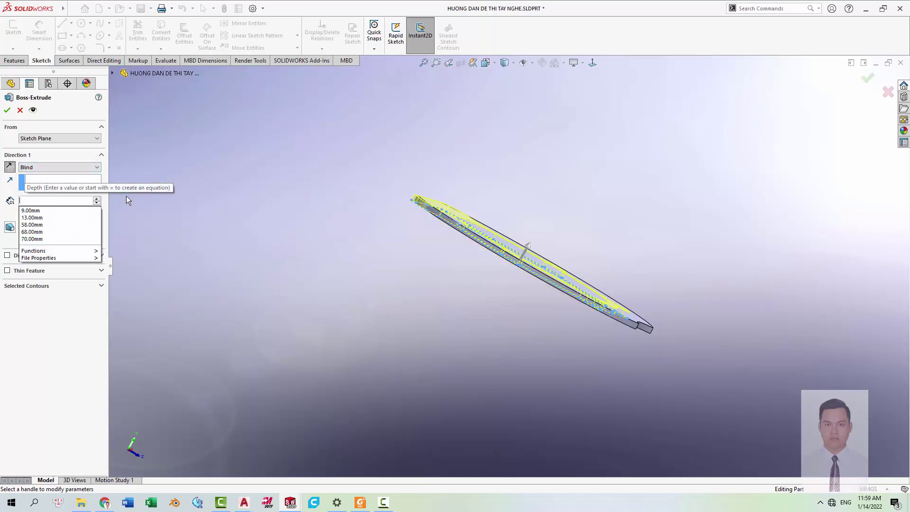
text(3)
key(Return)
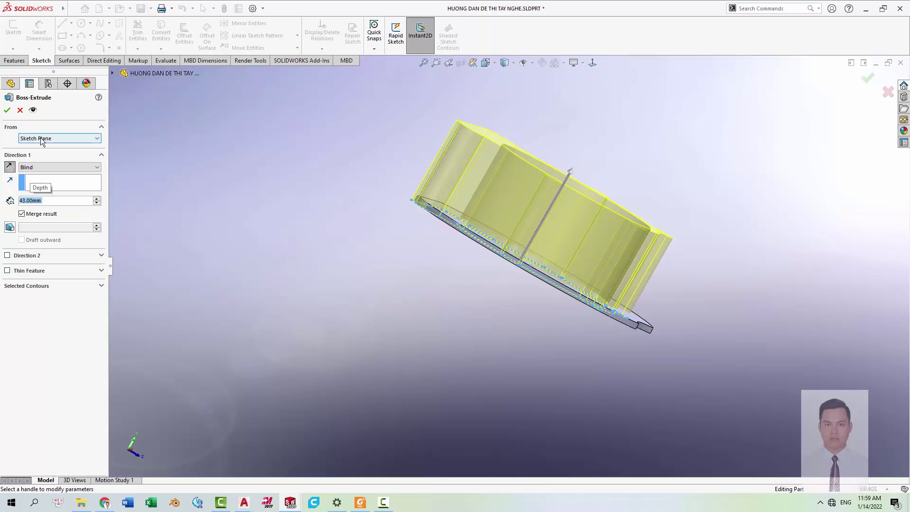
click(41, 139)
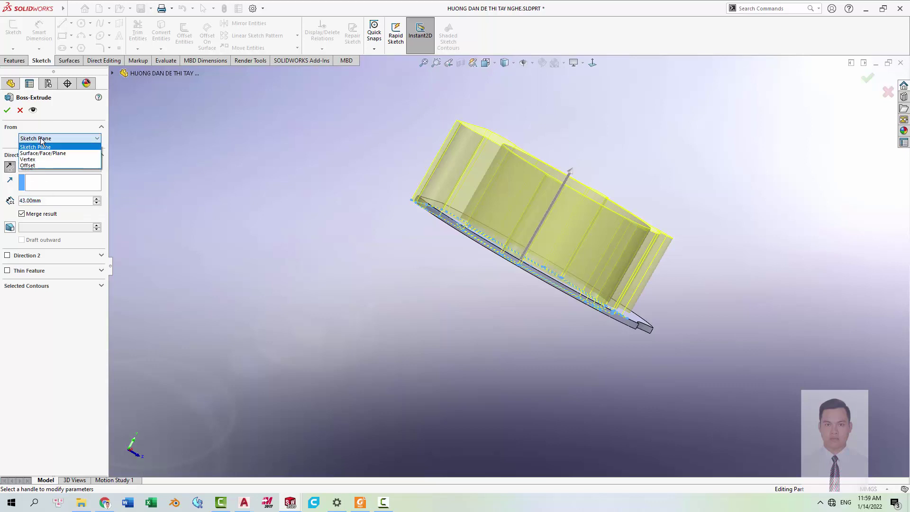
click(37, 165)
text(3)
key(Return)
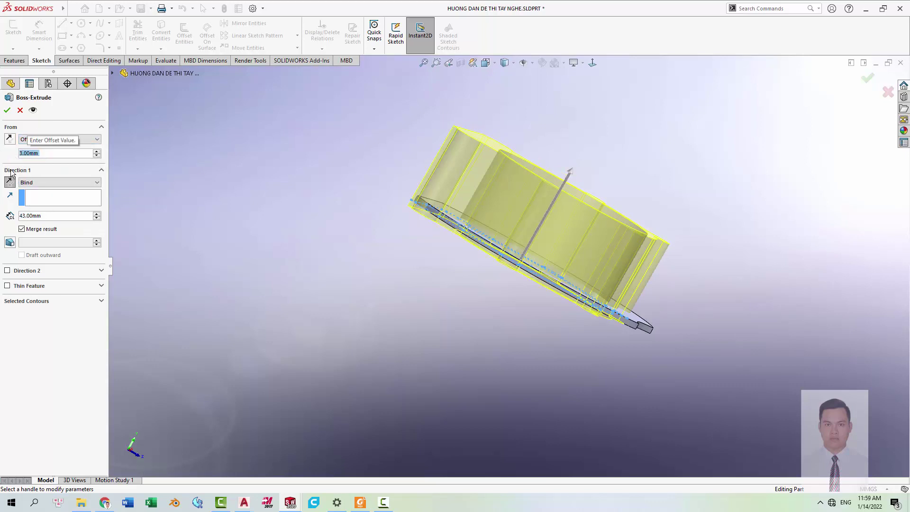
click(8, 139)
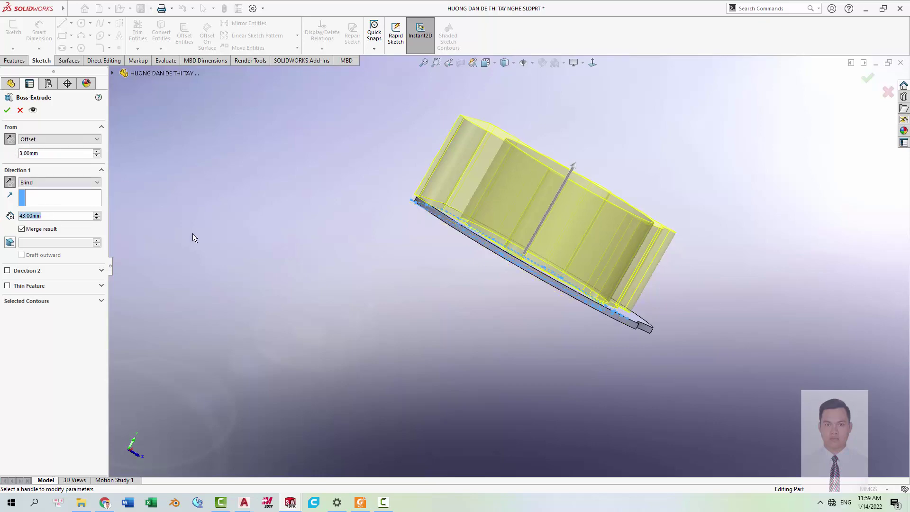
key(Return)
Orbit around the new Boss-Extrude2 wall, then pan the PDF drawing down-right.
middle_drag(652, 306, 646, 319)
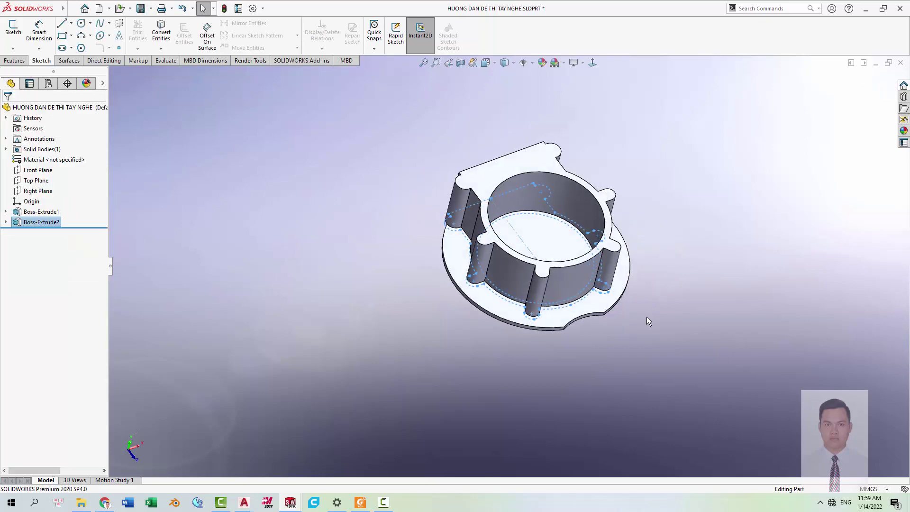
scroll(596, 294, down, 3)
mouse_move(596, 295)
middle_down()
mouse_move(503, 233)
mouse_move(508, 264)
mouse_move(551, 246)
mouse_move(524, 301)
mouse_move(510, 195)
middle_up()
scroll(503, 233, up, 3)
scroll(504, 327, down, 2)
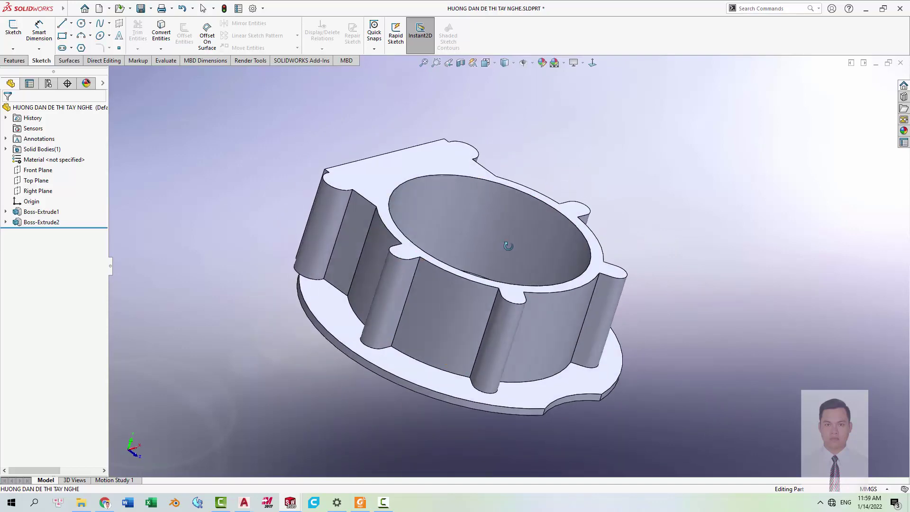
key(alt+Tab)
drag(161, 67, 205, 172)
Compare the front view's R2/R5 corners and bolt holes in the PDF, then inspect the part's walls.
ctrl+scroll(205, 171, up, 1)
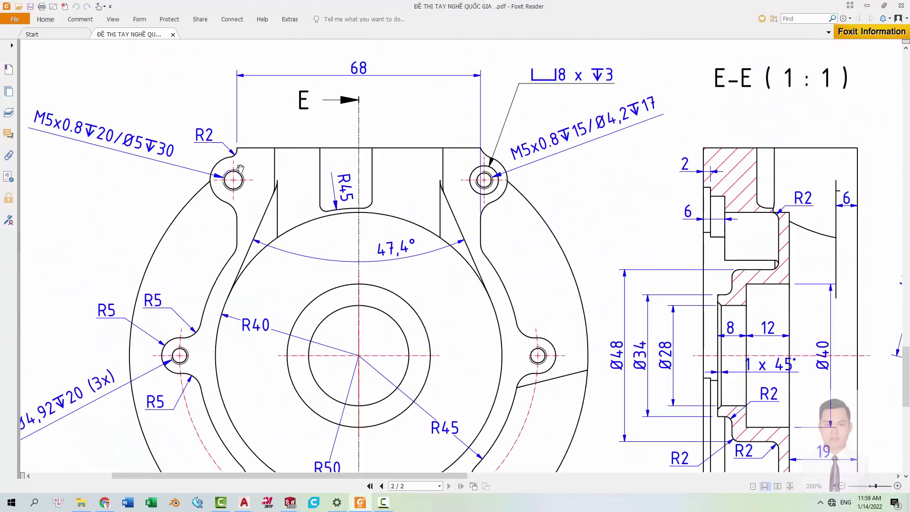
ctrl+scroll(493, 180, down, 1)
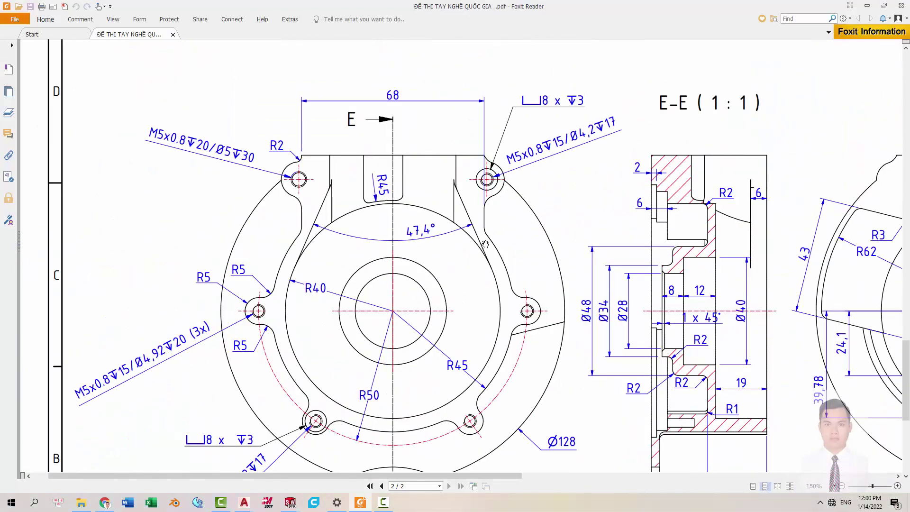
scroll(487, 262, down, 3)
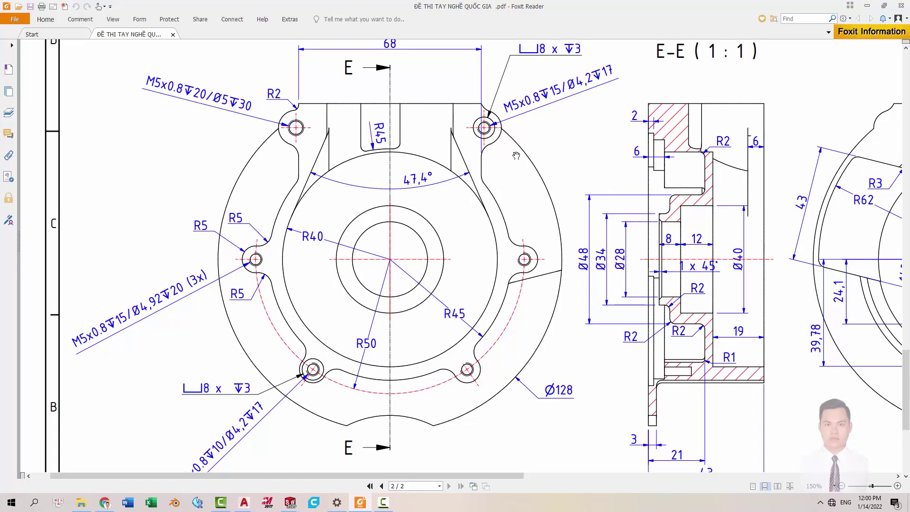
key(alt+Tab)
mouse_move(501, 220)
middle_down()
mouse_move(452, 195)
mouse_move(349, 294)
mouse_move(370, 256)
mouse_move(404, 267)
middle_up()
Round one vertical wall edge, then begin a 5 mm fillet on another vertical edge.
click(402, 280)
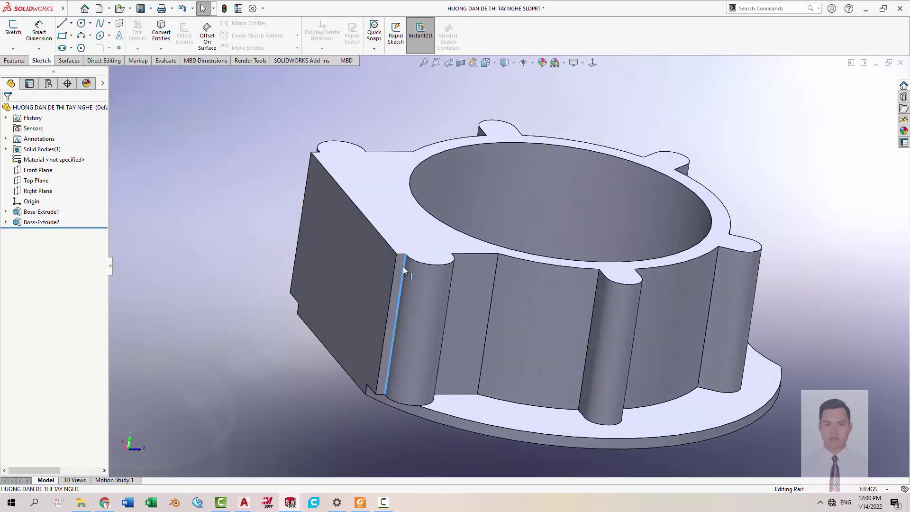
right_click(467, 243)
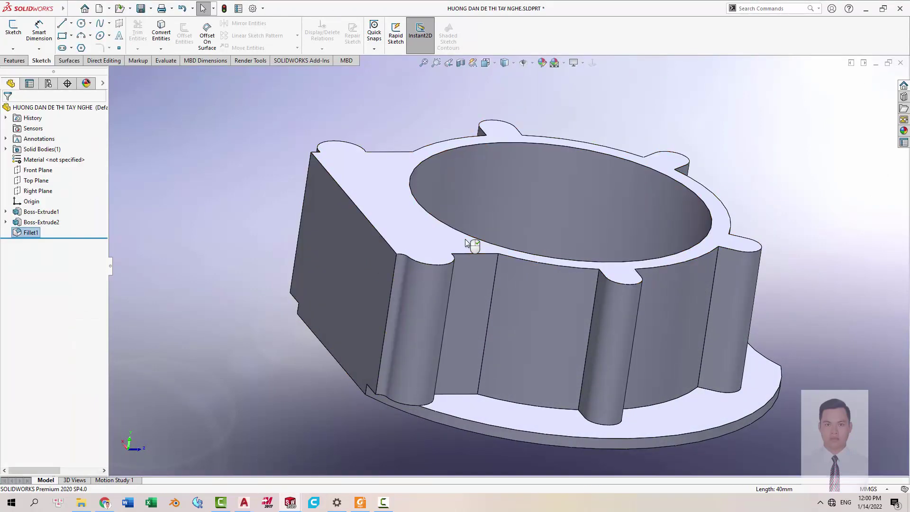
middle_drag(496, 295, 530, 324)
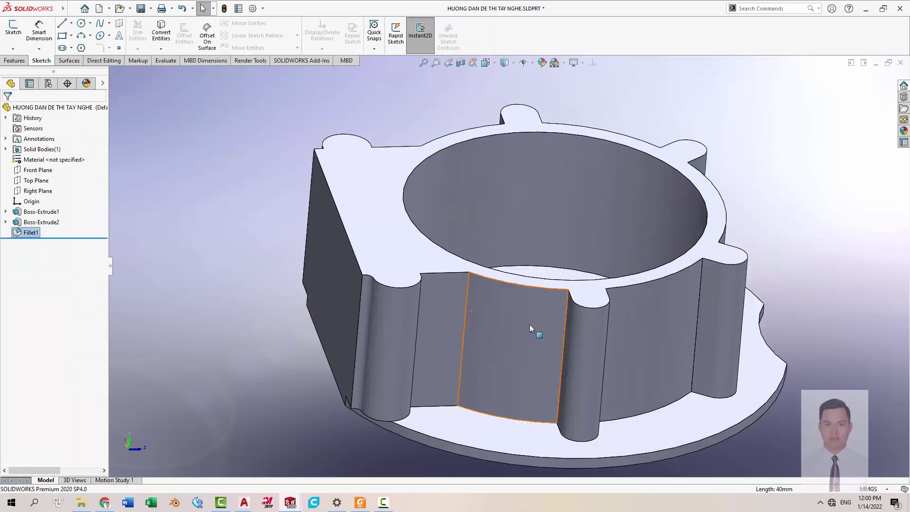
click(467, 291)
click(550, 260)
text(5)
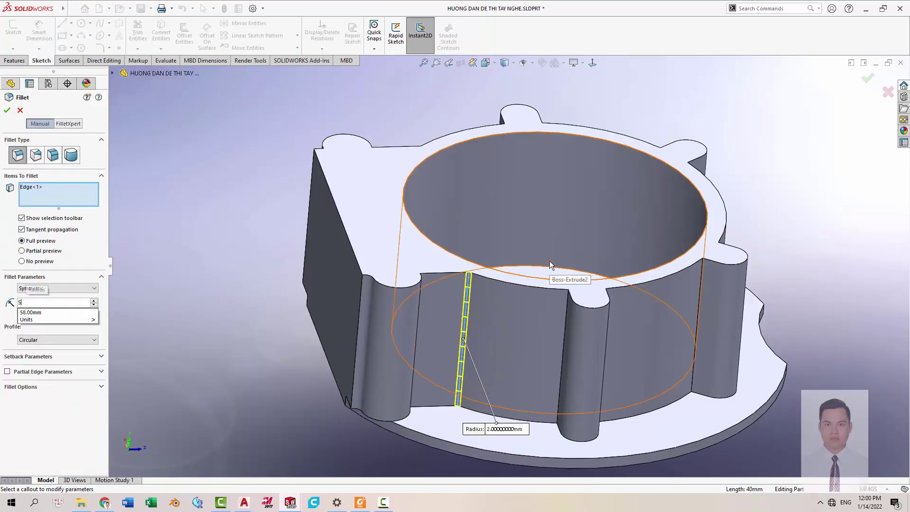
key(Return)
Add seven more vertical lug and recess edges to the 5 mm fillet.
click(567, 306)
mouse_move(569, 308)
middle_down()
mouse_move(603, 328)
mouse_move(484, 332)
mouse_move(664, 335)
mouse_move(496, 354)
middle_up()
click(483, 332)
click(679, 318)
click(621, 339)
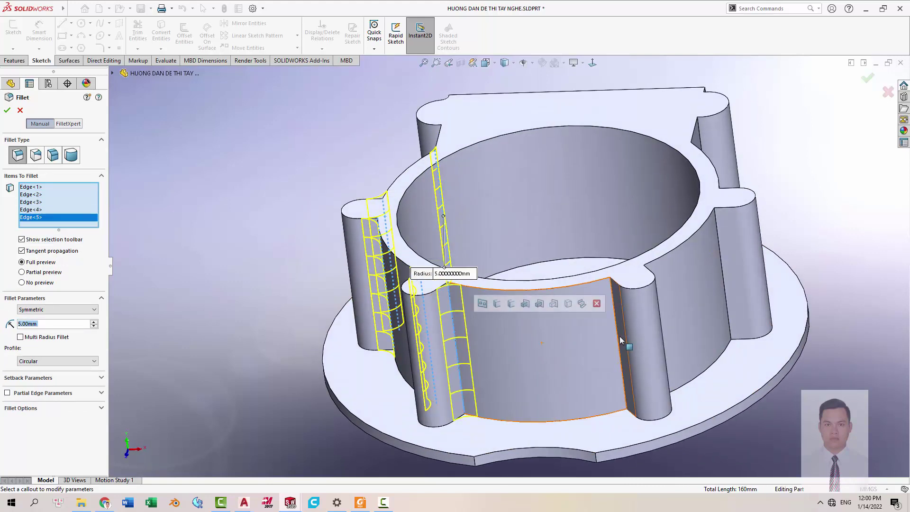
click(621, 340)
middle_drag(621, 340, 531, 378)
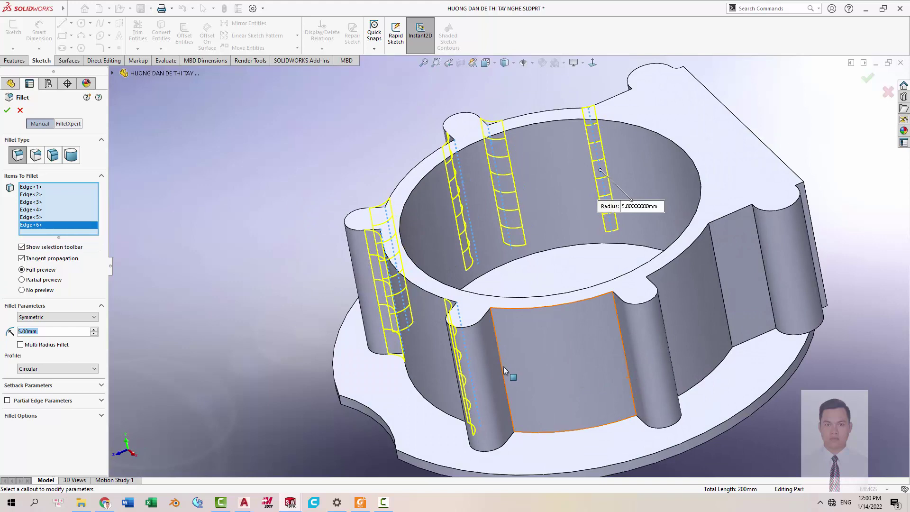
click(503, 369)
click(626, 363)
Add the last four vertical edges, apply Fillet2 at 5 mm, and inspect the rounded edges.
middle_drag(627, 363, 624, 379)
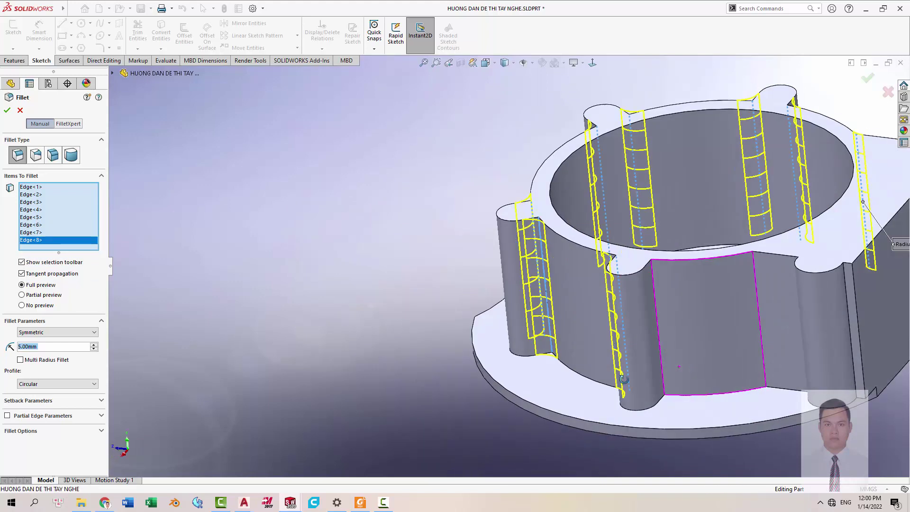
click(660, 351)
mouse_move(721, 345)
middle_down()
mouse_move(782, 362)
mouse_move(607, 292)
mouse_move(656, 260)
middle_up()
click(572, 269)
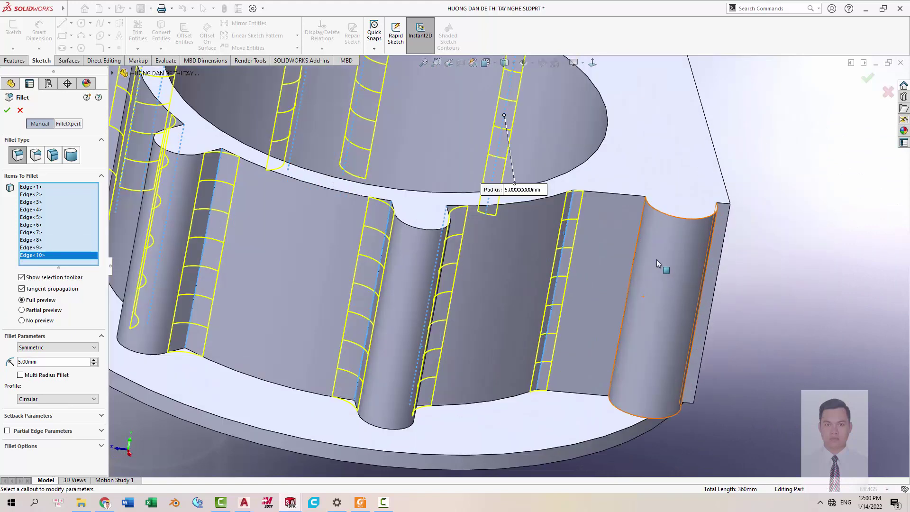
click(642, 227)
middle_drag(643, 227, 729, 259)
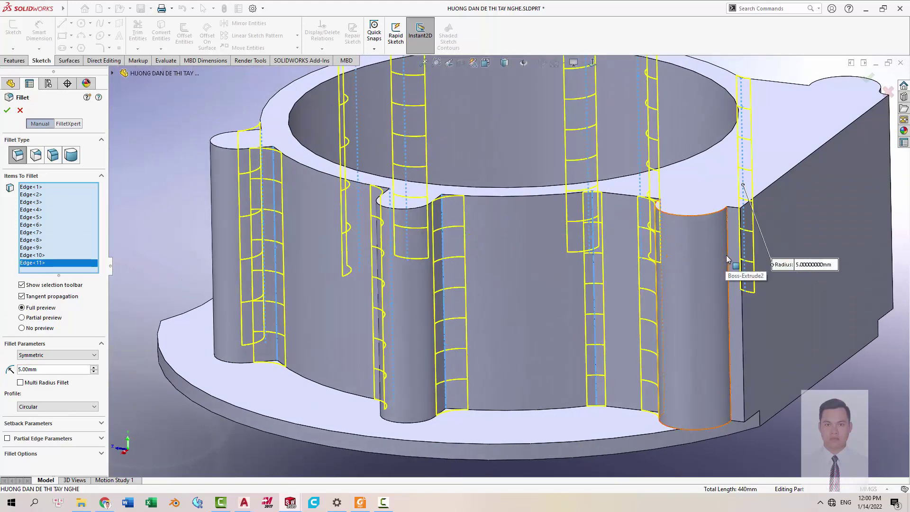
click(729, 259)
key(Return)
scroll(654, 311, up, 5)
mouse_move(583, 372)
middle_down()
mouse_move(663, 313)
mouse_move(554, 149)
mouse_move(583, 254)
mouse_move(563, 246)
middle_up()
scroll(674, 307, down, 2)
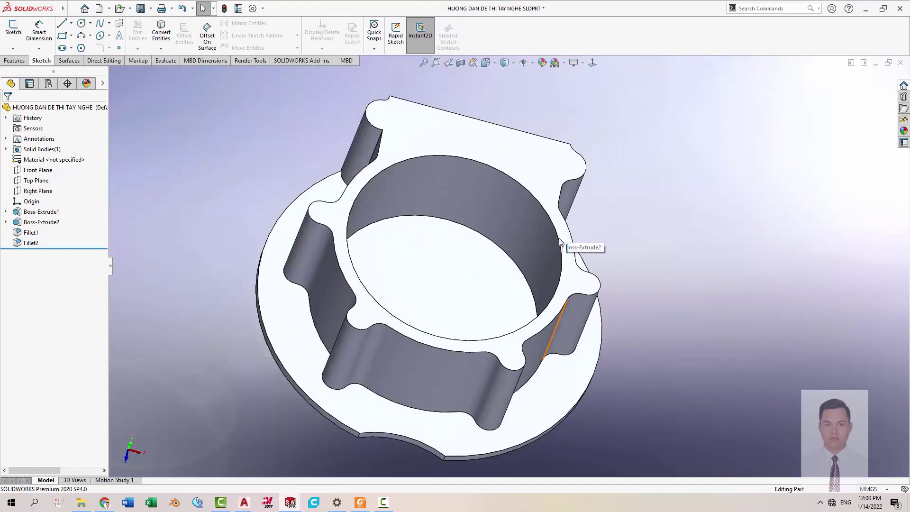
Tilt the part, then pan the PDF to the right-hand view with its R44,5 and R47 circles.
key(alt+Tab)
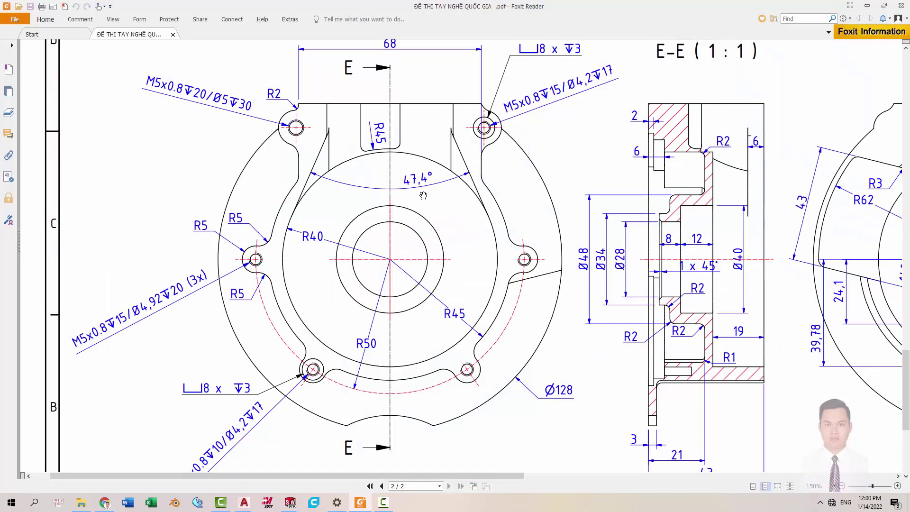
key(alt+Tab)
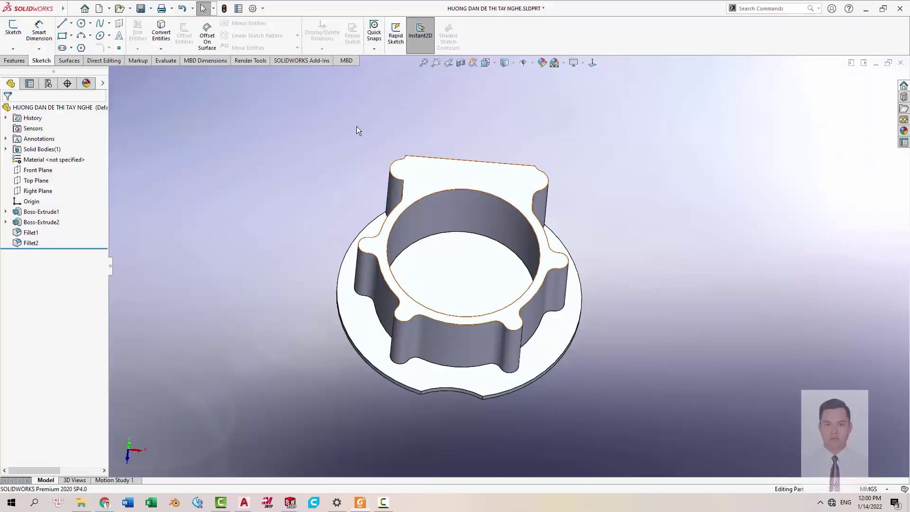
mouse_move(356, 132)
middle_down()
mouse_move(516, 249)
mouse_move(451, 205)
mouse_move(425, 244)
mouse_move(537, 268)
middle_up()
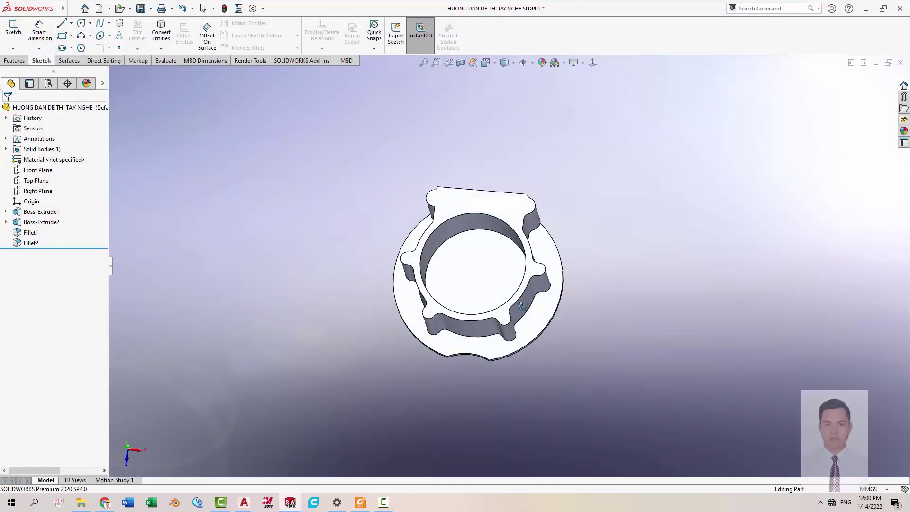
key(alt+Tab)
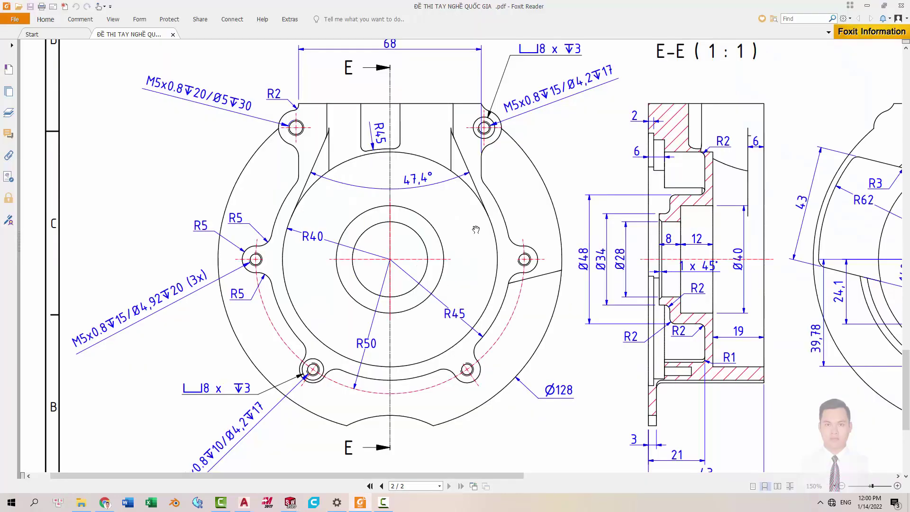
drag(476, 229, 316, 219)
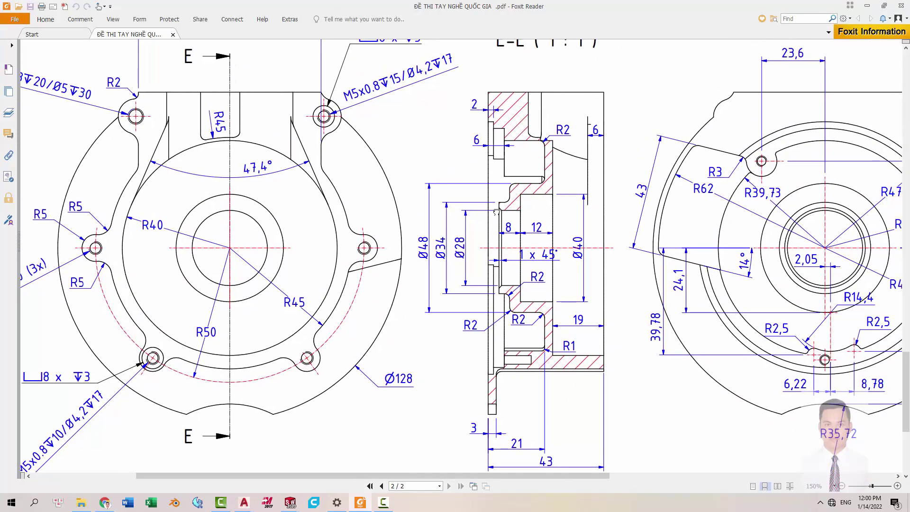
drag(699, 152, 647, 163)
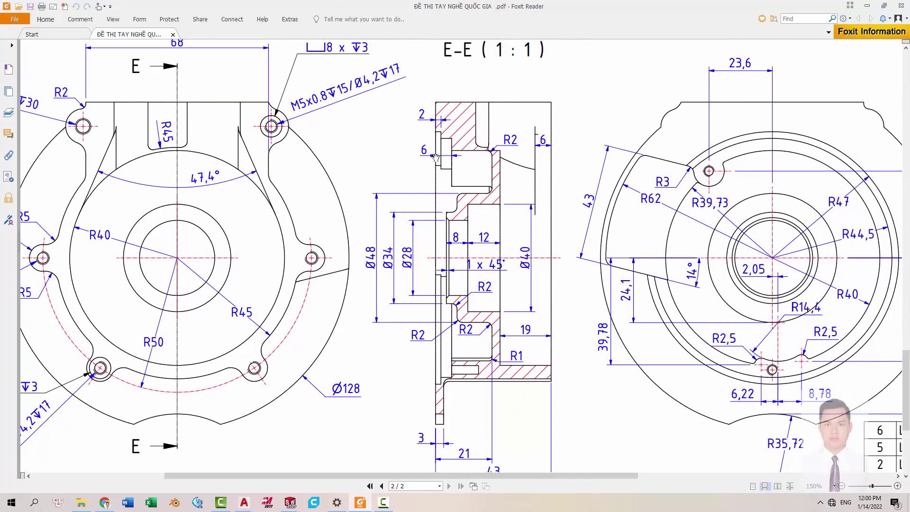
drag(592, 203, 482, 199)
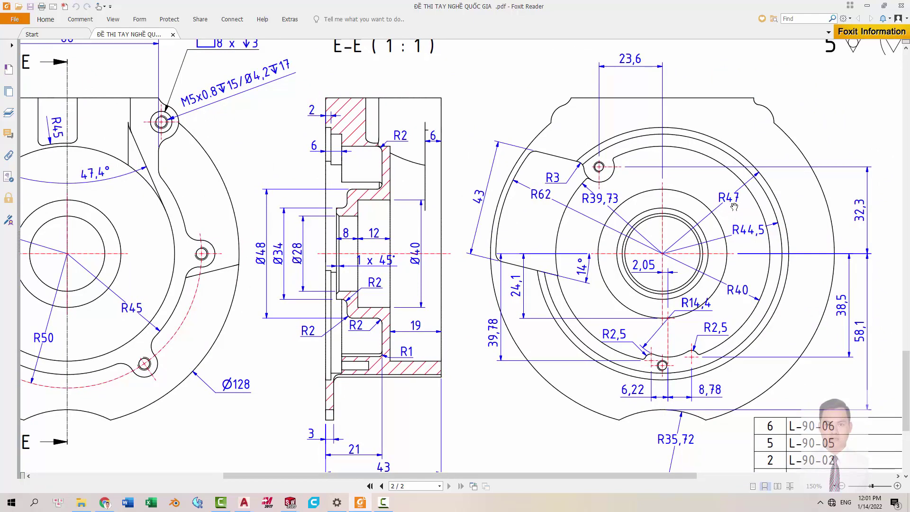
Start a sketch on the part's round end face and draw two concentric circles at the origin.
key(alt+Tab)
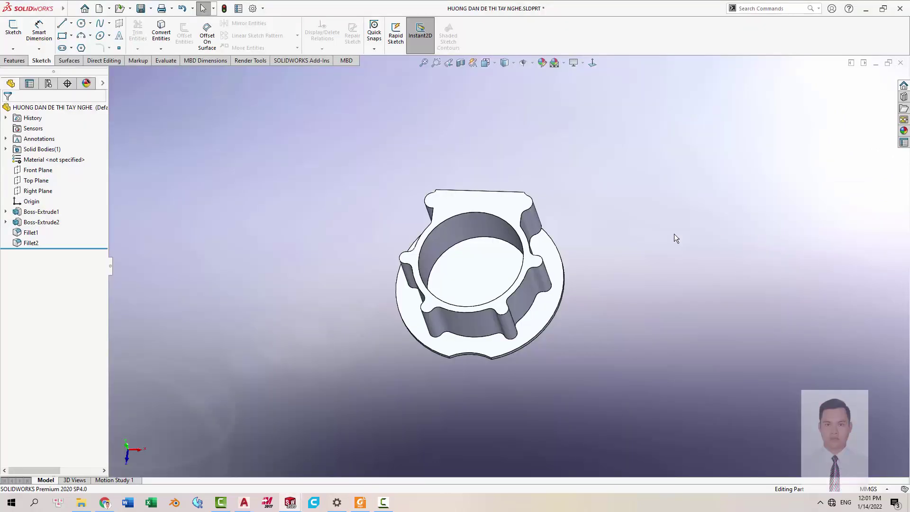
scroll(590, 305, down, 3)
mouse_move(590, 304)
middle_down()
mouse_move(671, 209)
mouse_move(505, 244)
mouse_move(575, 199)
middle_up()
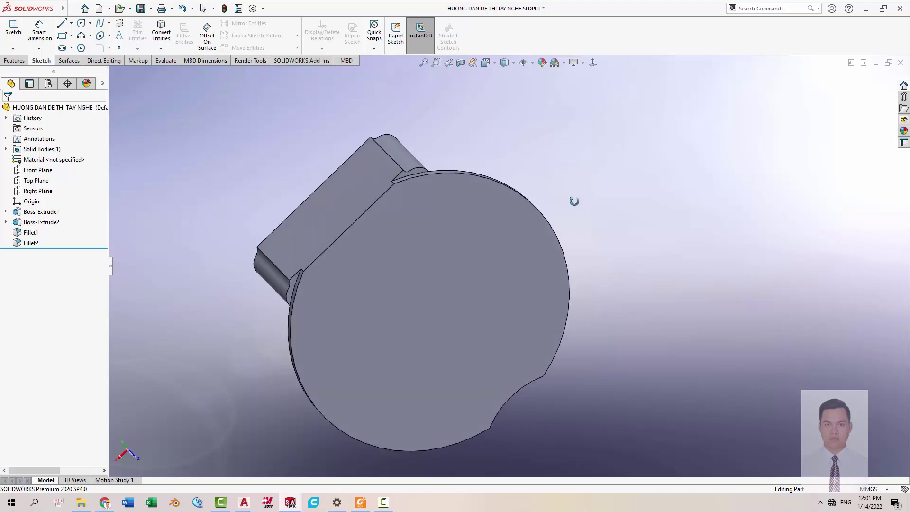
click(422, 223)
click(463, 247)
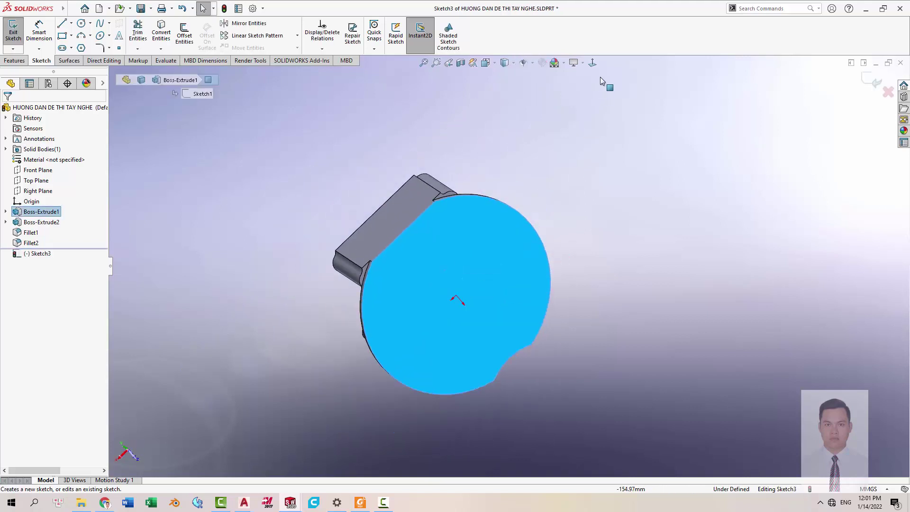
scroll(630, 206, up, 3)
key(c)
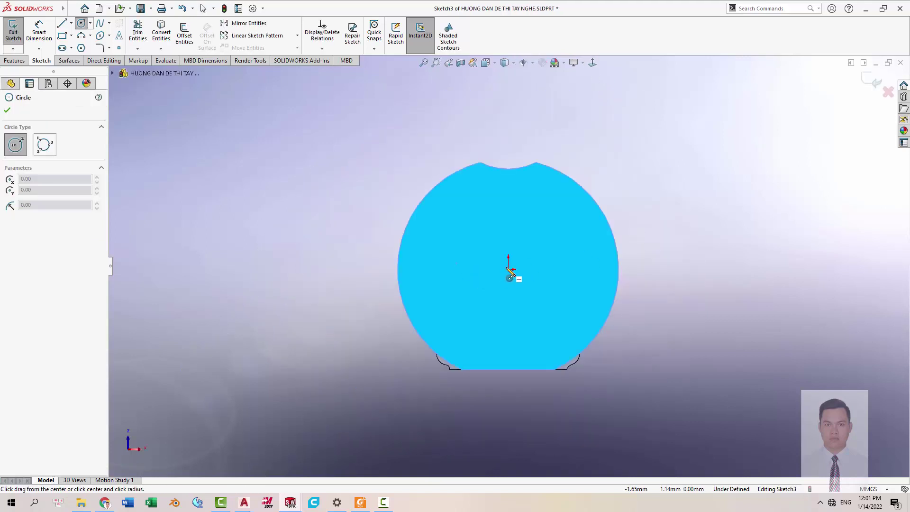
click(509, 270)
click(538, 200)
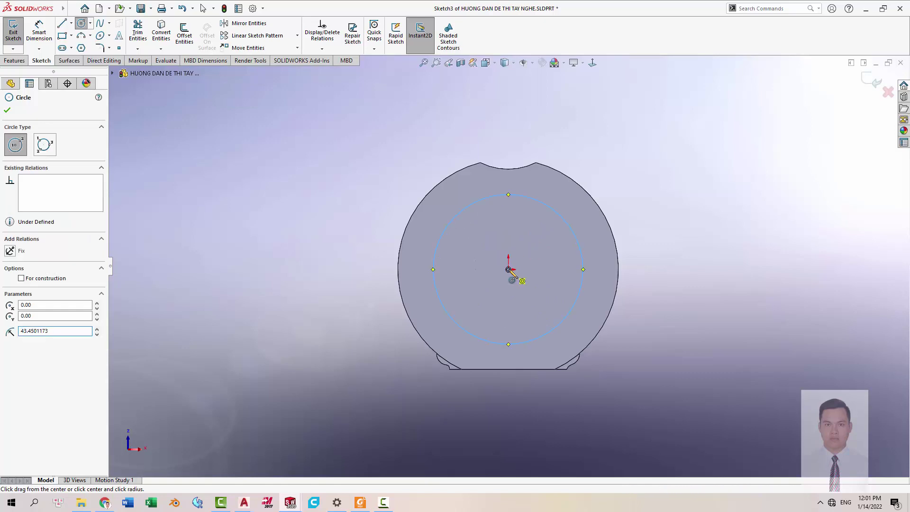
click(509, 270)
click(590, 232)
Dimension the inner circle to Ø89, checking the size on the drawing.
key(d)
click(577, 249)
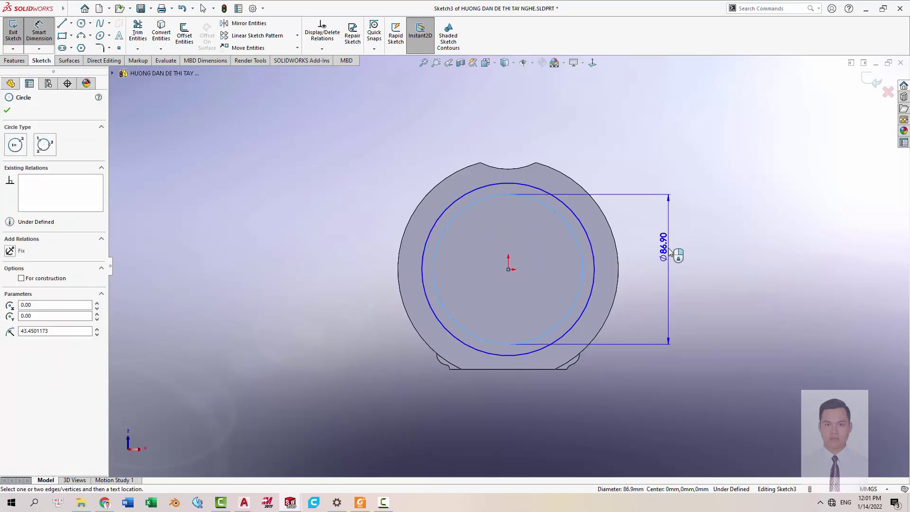
click(671, 251)
key(alt+Tab)
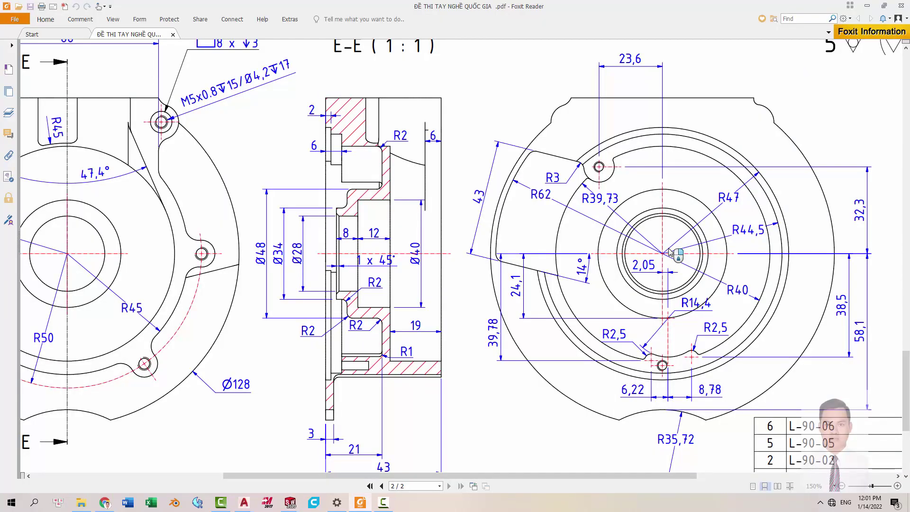
key(alt+Tab)
text(44.5)
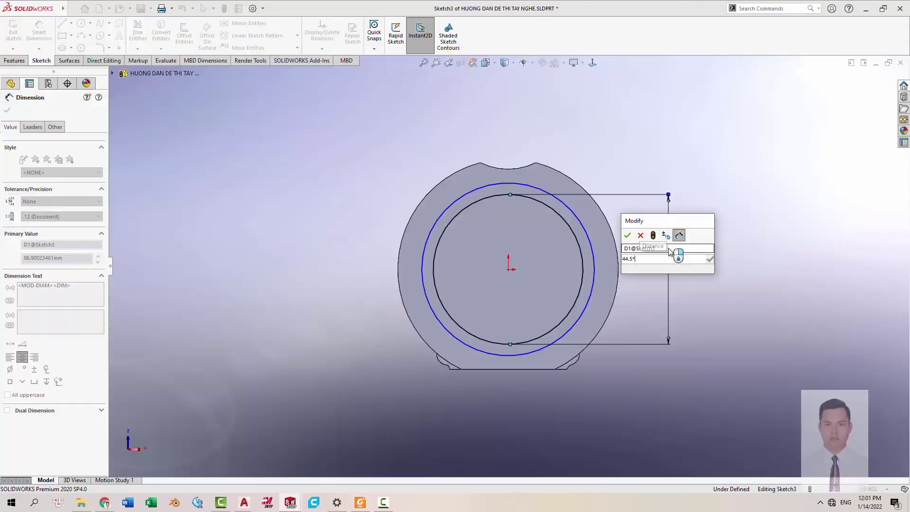
text(2)
key(Return)
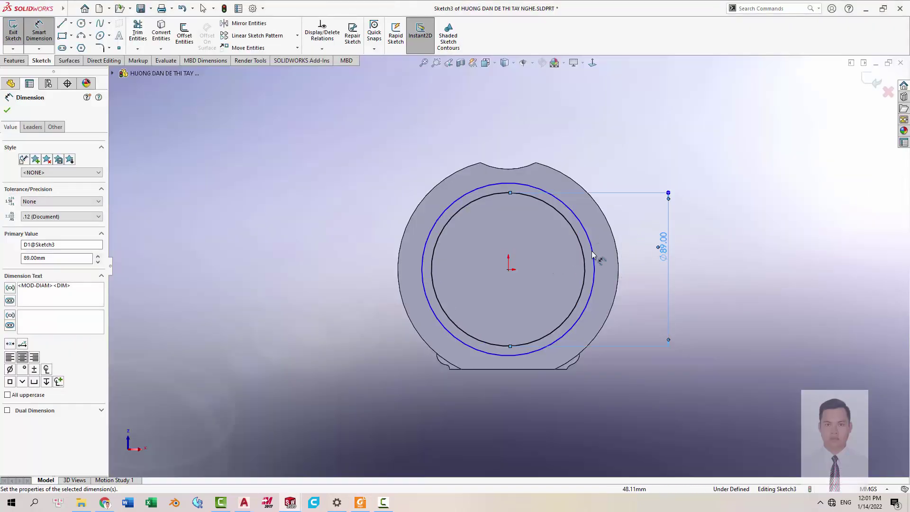
key(alt+Tab)
key(alt+Tab)
Dimension the outer circle to Ø94 and exit the fully defined Sketch3.
click(593, 254)
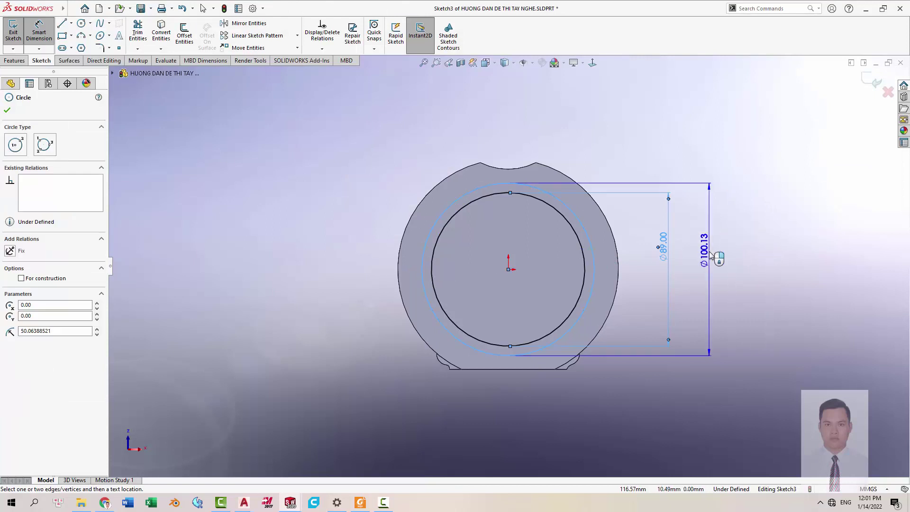
click(711, 256)
key(Return)
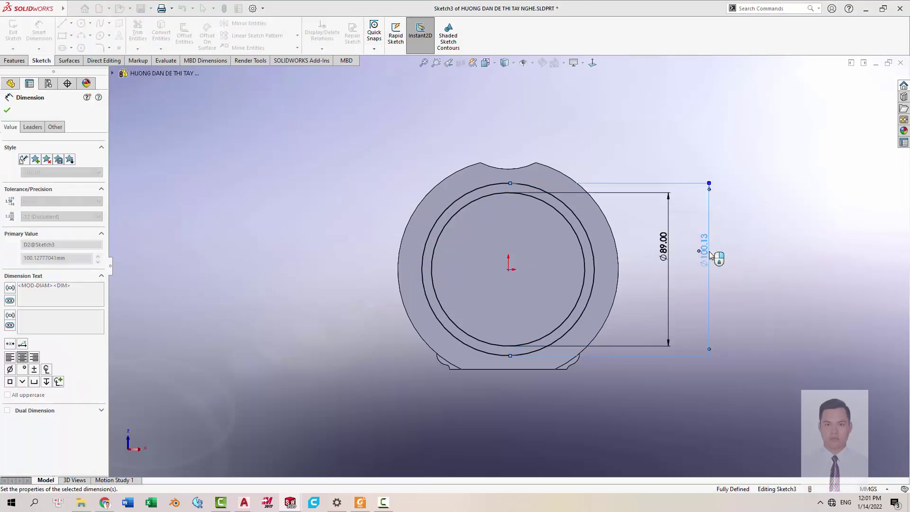
key(Escape)
key(s)
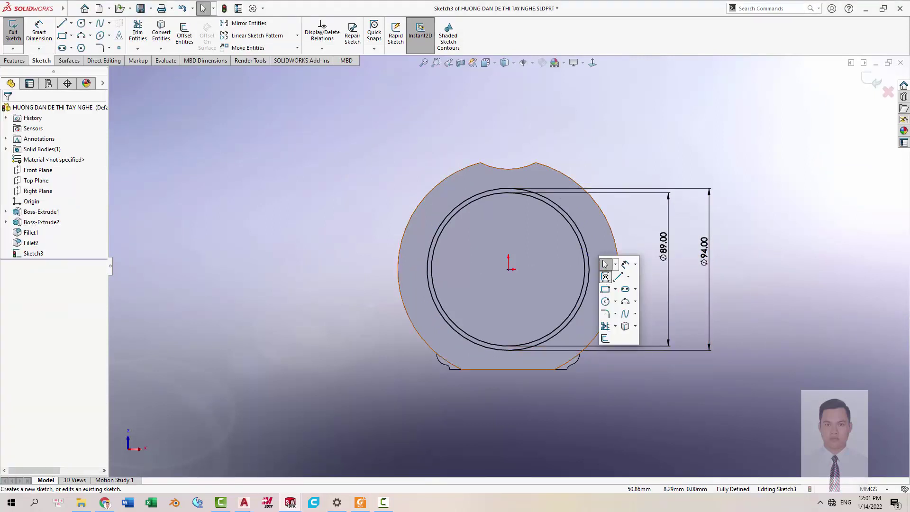
click(606, 277)
Cut a 2 mm deep Ø94 recess using only the outer contour region of Sketch3.
key(s)
click(636, 294)
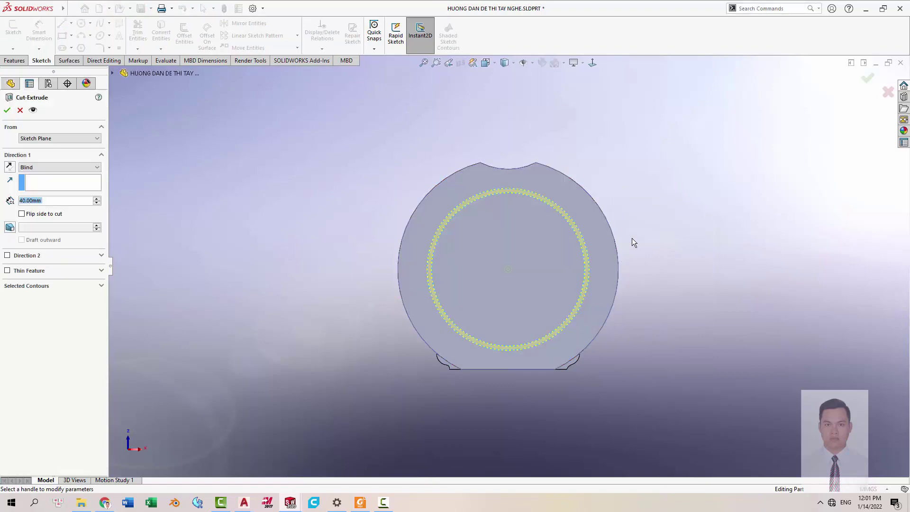
key(alt+Tab)
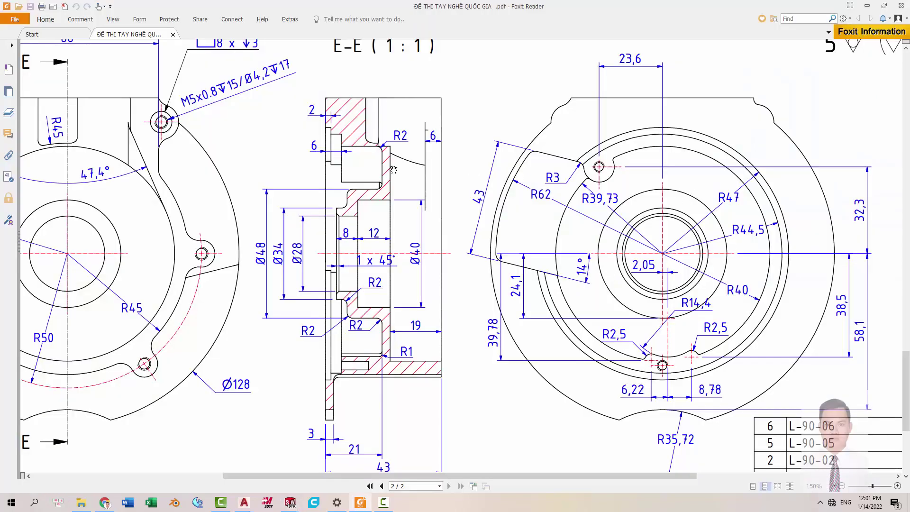
key(alt+Tab)
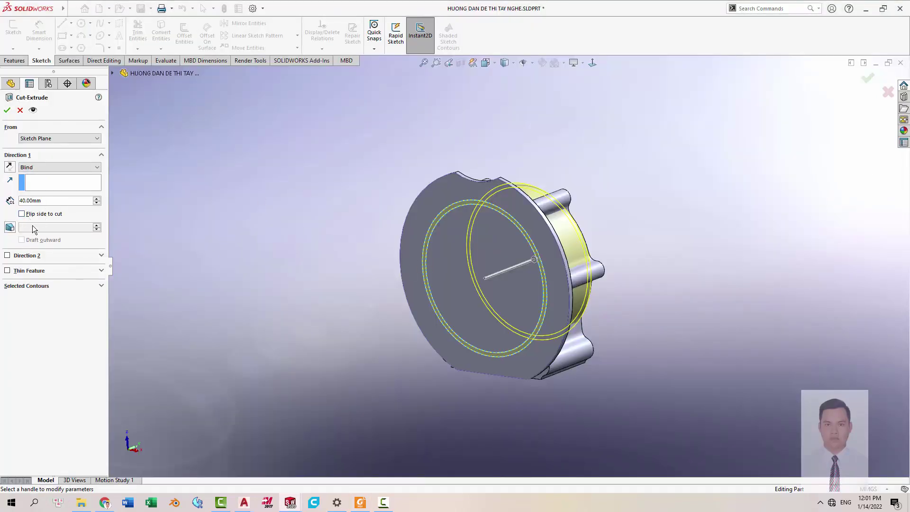
click(39, 286)
right_click(43, 299)
click(71, 302)
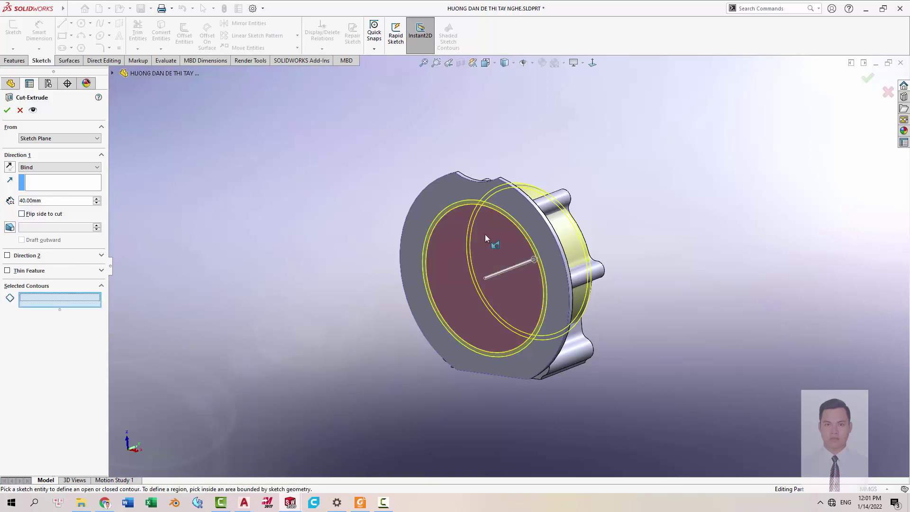
click(520, 228)
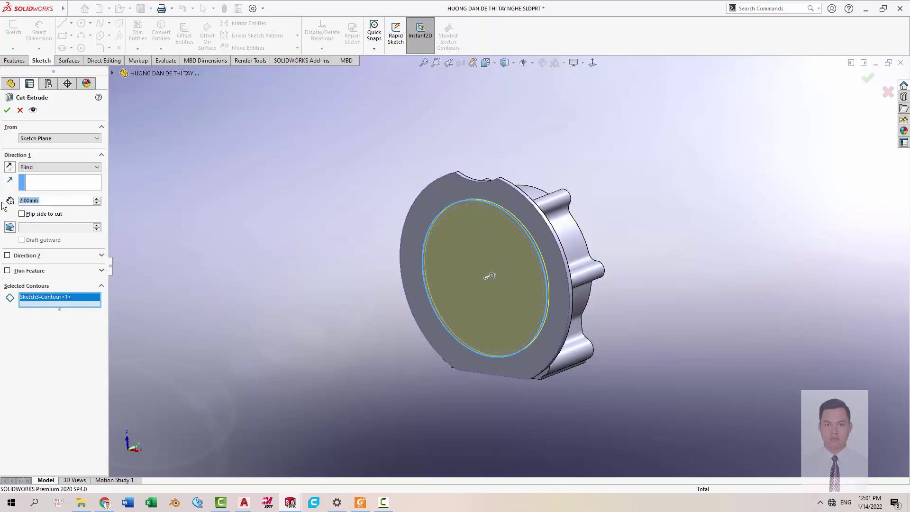
key(Return)
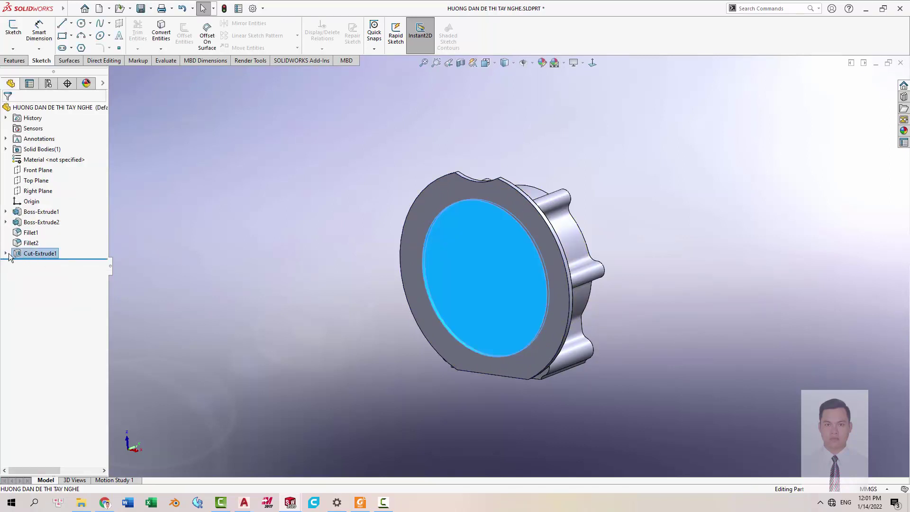
Reuse Sketch3 for a second Extruded Cut on the Ø89 contour to open the bore.
click(6, 253)
click(42, 264)
click(195, 260)
key(s)
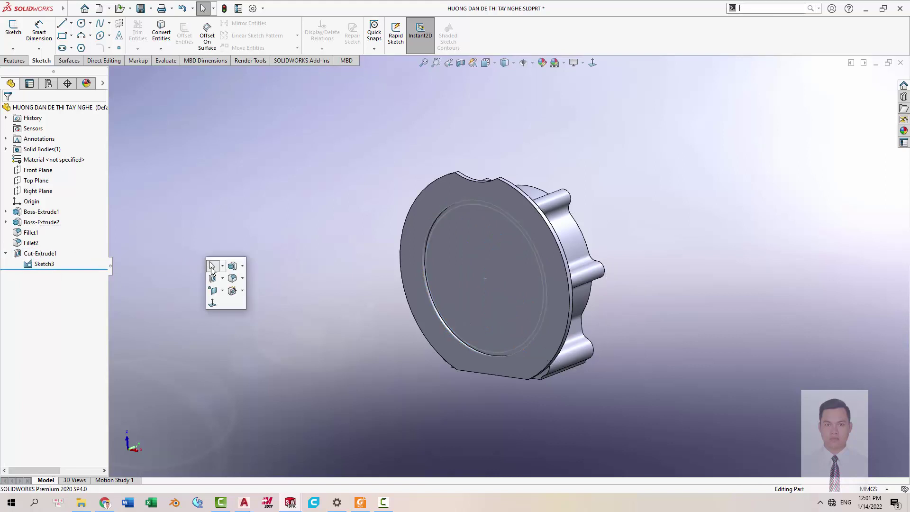
click(215, 280)
click(445, 215)
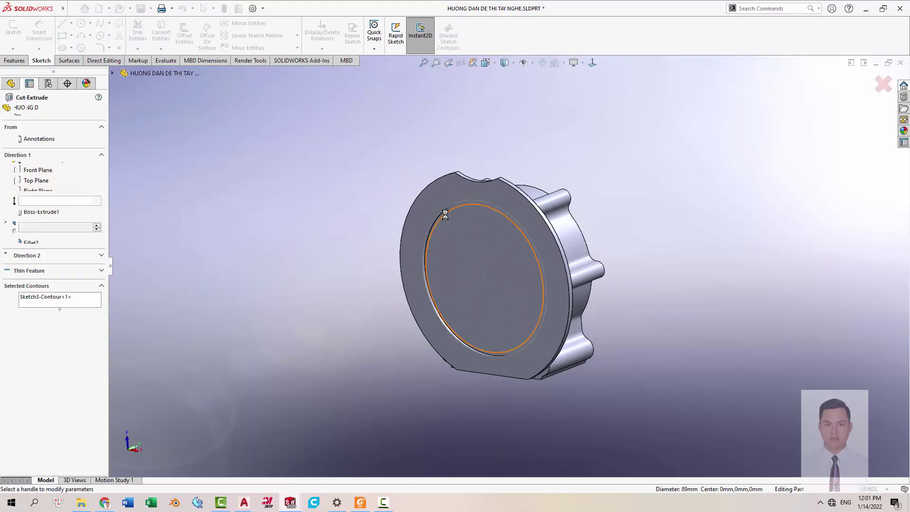
text(20)
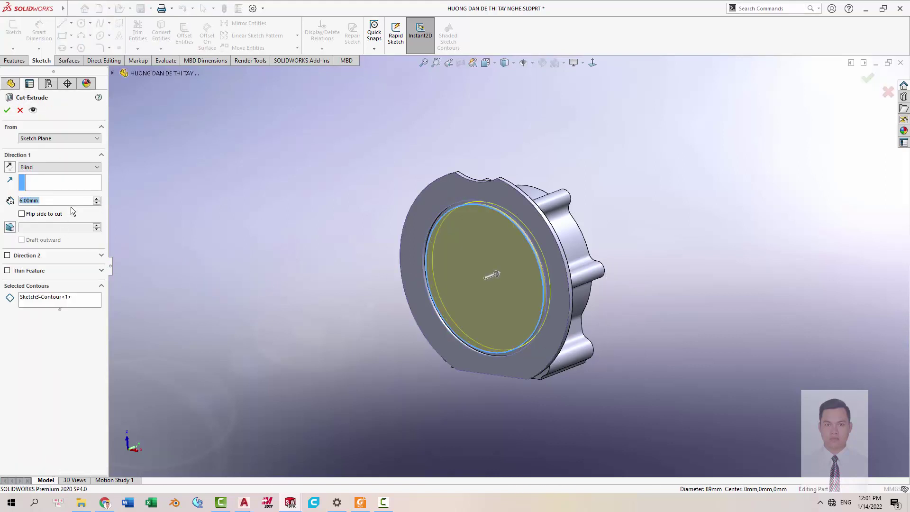
key(Return)
Orbit the part to inspect the finished recess and bore cuts.
middle_drag(477, 245, 480, 185)
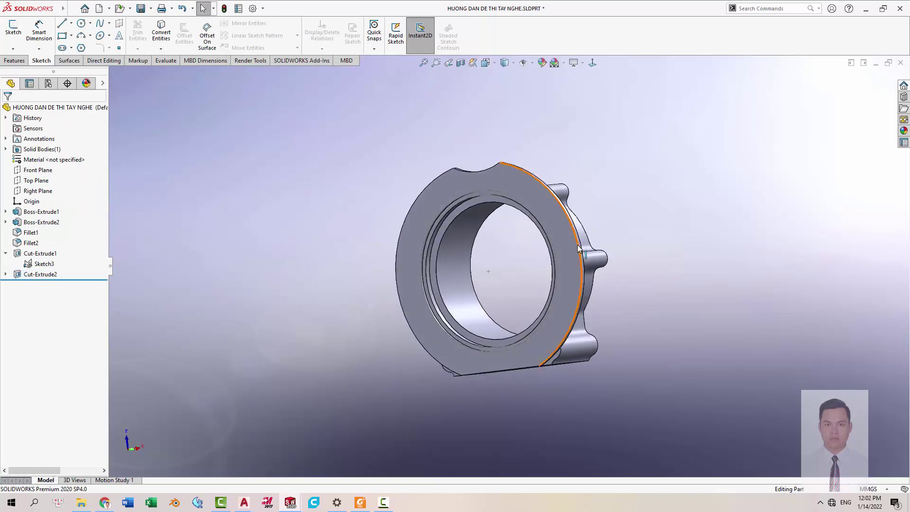
scroll(480, 186, down, 3)
click(480, 186)
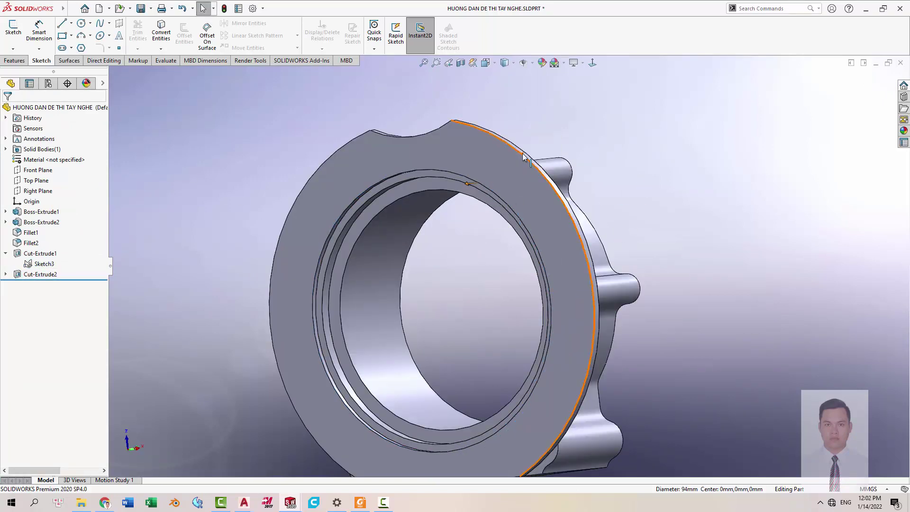
scroll(545, 269, up, 3)
middle_drag(545, 270, 569, 199)
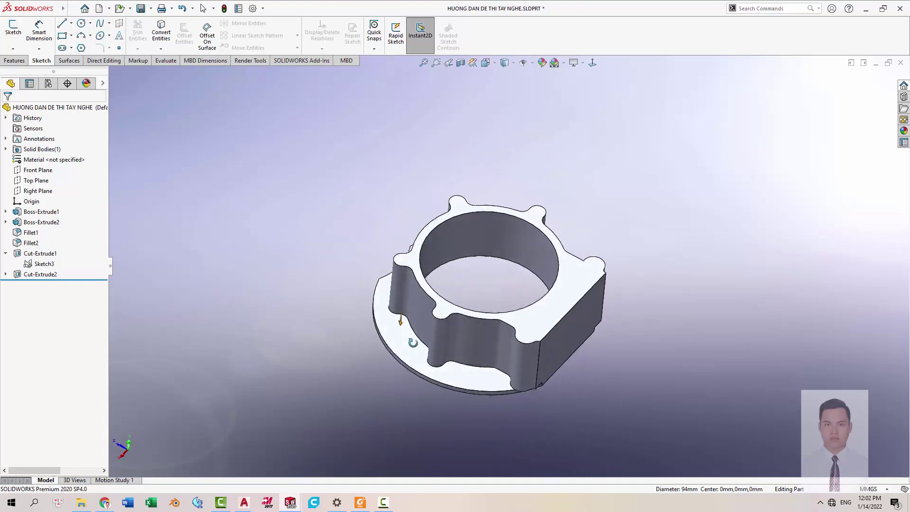
Pan the PDF between the left view and section E-E to recheck the stepped bore, then return to SOLIDWORKS.
key(alt+Tab)
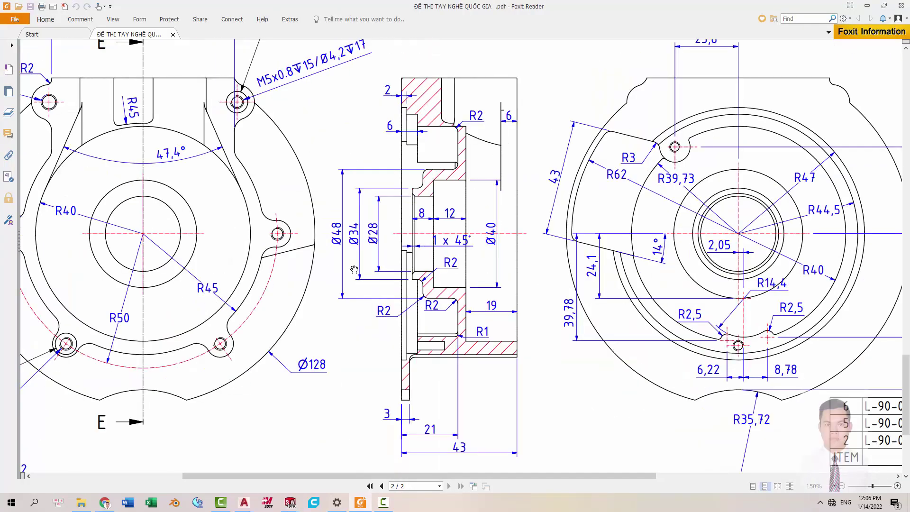
drag(354, 269, 455, 275)
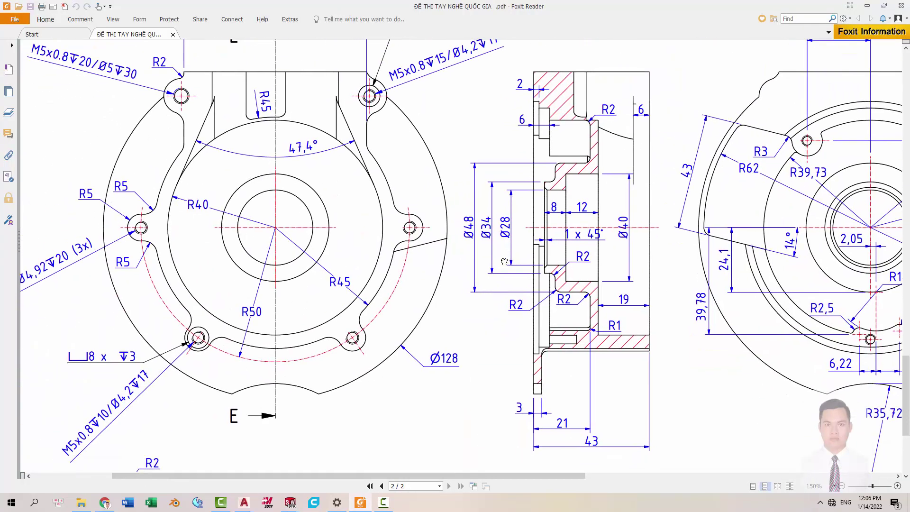
drag(573, 182, 467, 208)
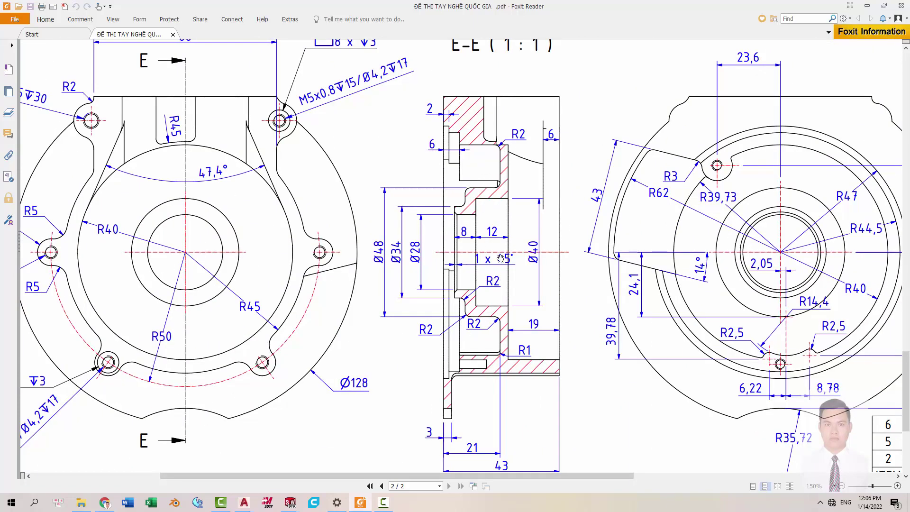
scroll(463, 199, up, 1)
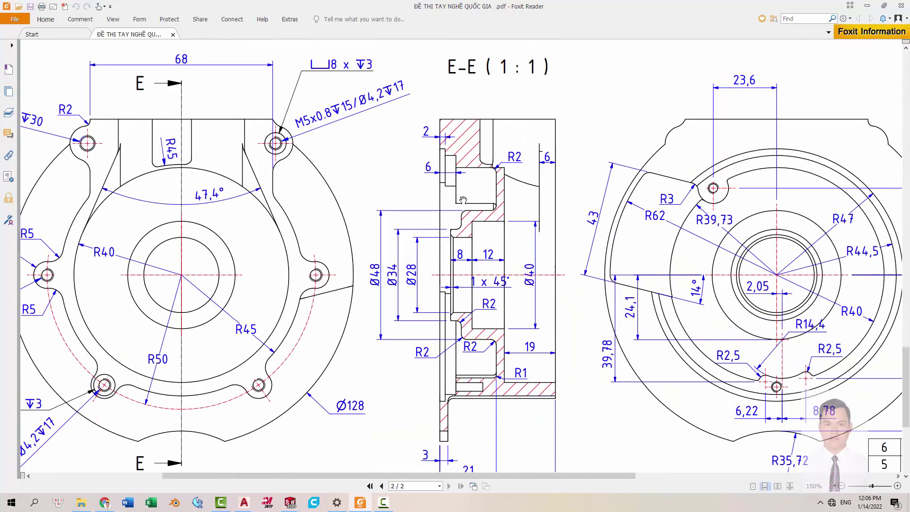
key(alt)
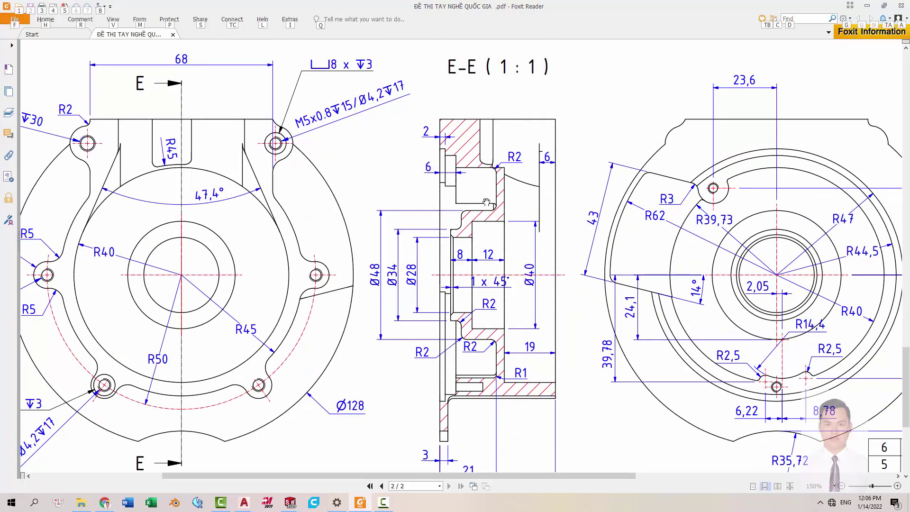
key(alt+Tab)
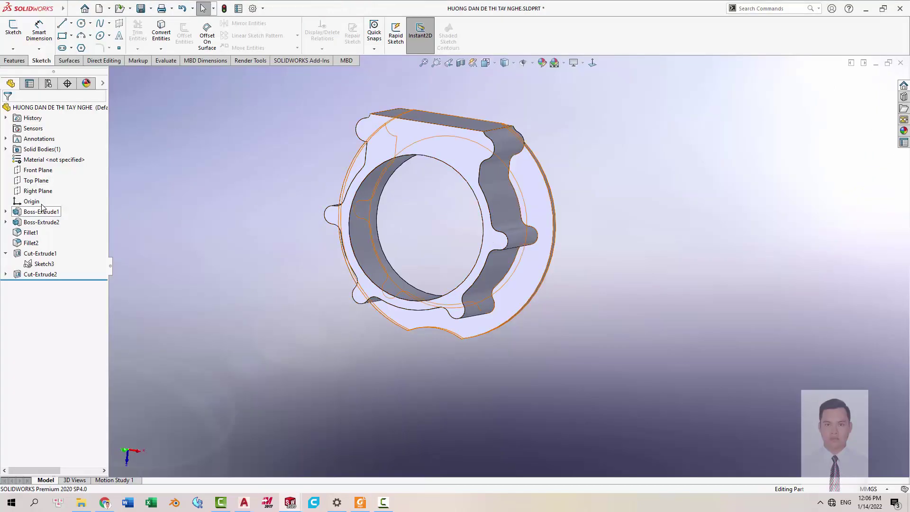
Open a new sketch on the Right Plane and section the part through that plane.
click(38, 191)
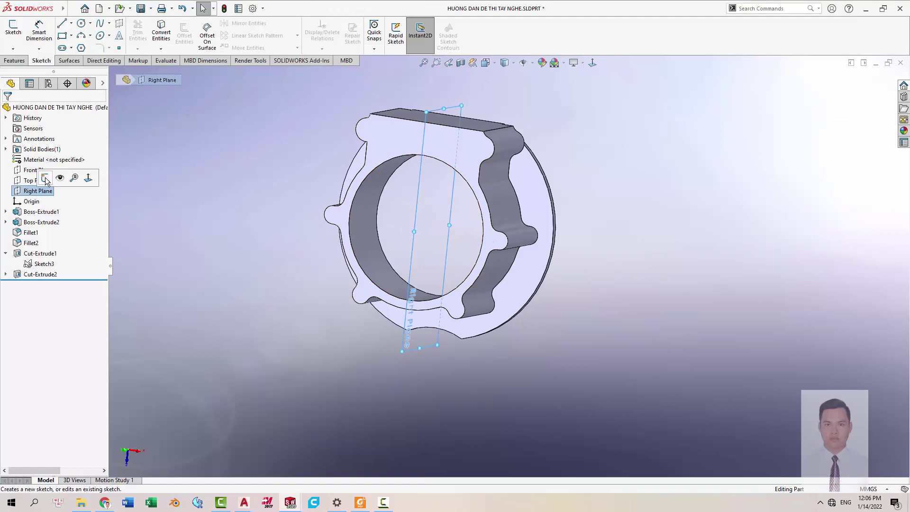
click(71, 202)
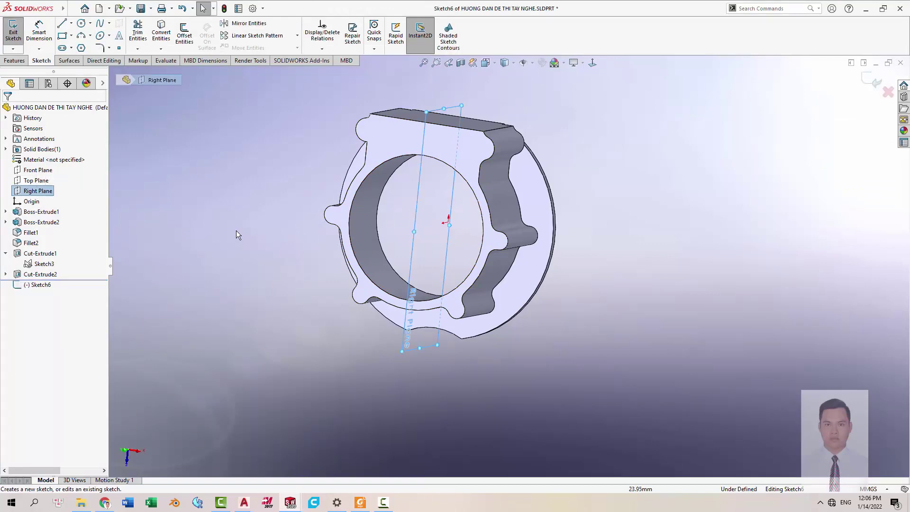
click(460, 63)
mouse_move(422, 214)
middle_down()
mouse_move(498, 227)
mouse_move(470, 222)
middle_up()
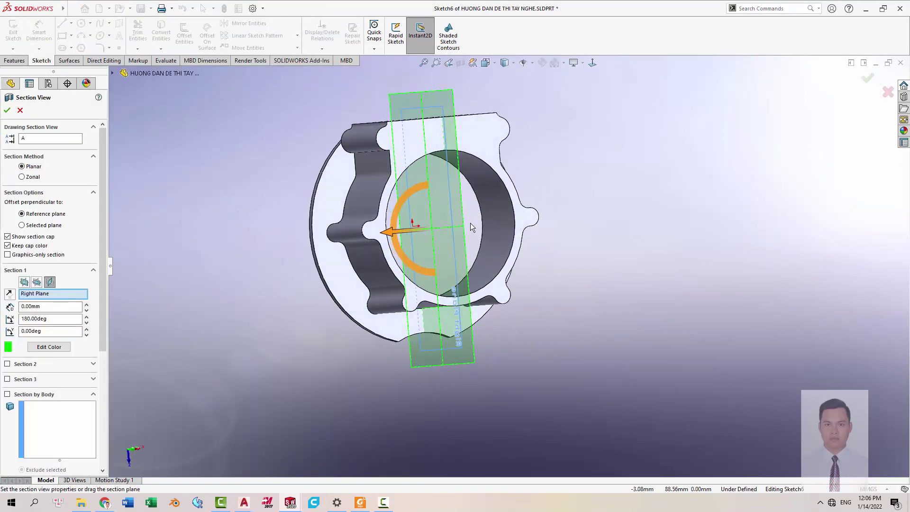
click(8, 110)
mouse_move(397, 247)
middle_down()
mouse_move(485, 248)
mouse_move(479, 256)
middle_up()
Orient the view Normal To the sketch plane, glancing at the PDF drawing.
key(alt+Tab)
key(alt+Tab)
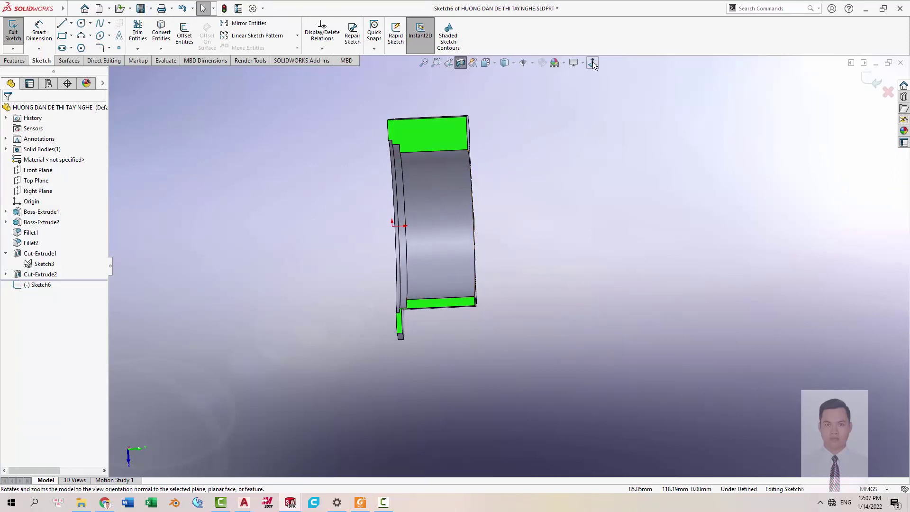
key(space)
key(ctrl+8)
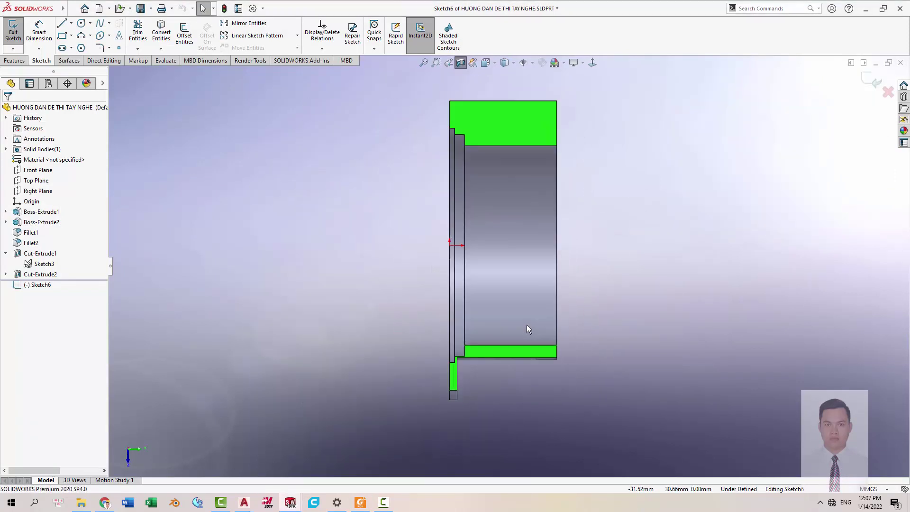
key(alt+Tab)
key(alt+Tab)
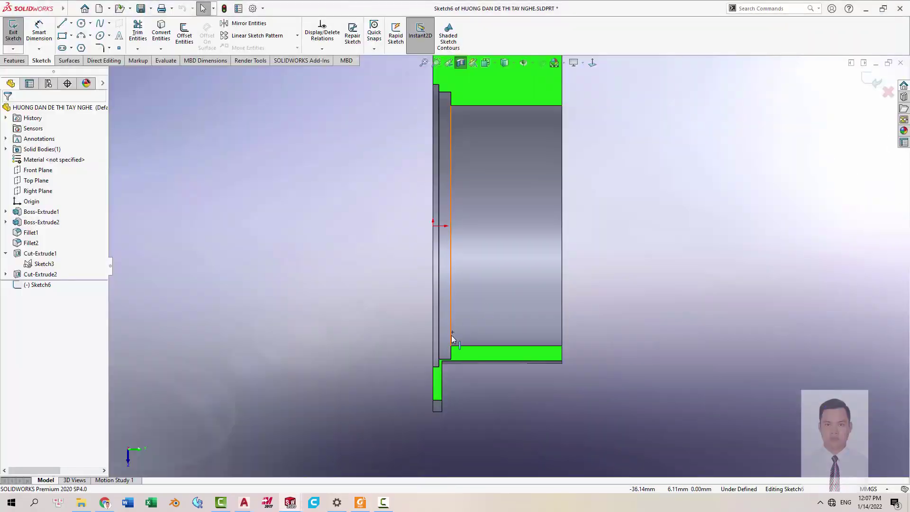
key(alt+Tab)
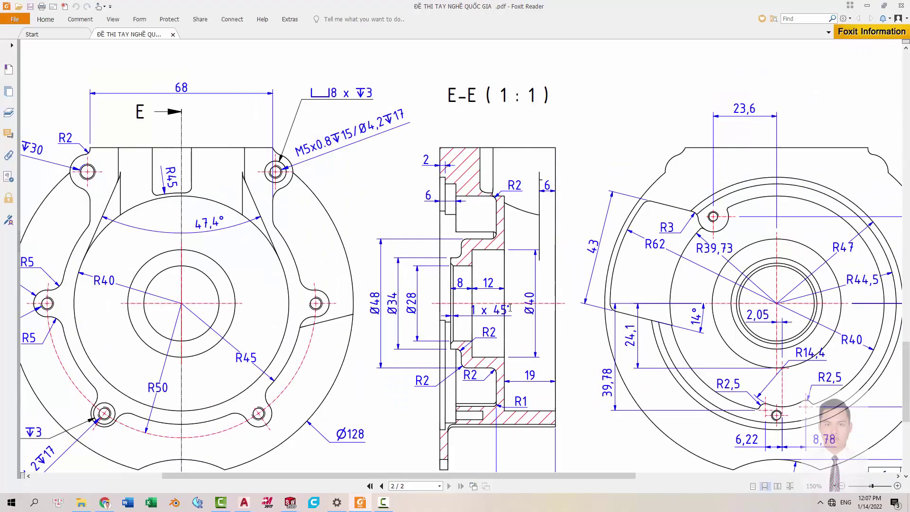
Check section E-E, then draw a horizontal line from the origin to the part's right face.
ctrl+scroll(507, 314, up, 3)
ctrl+scroll(519, 301, down, 3)
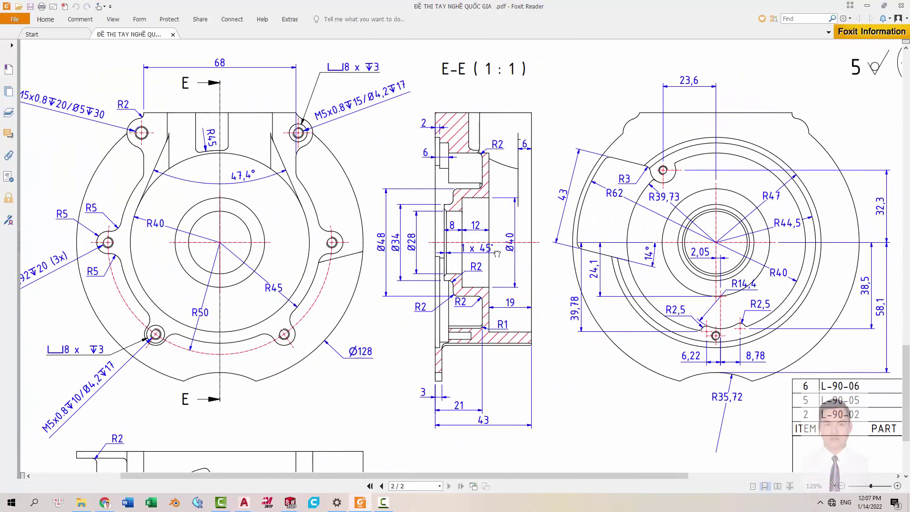
key(alt+Tab)
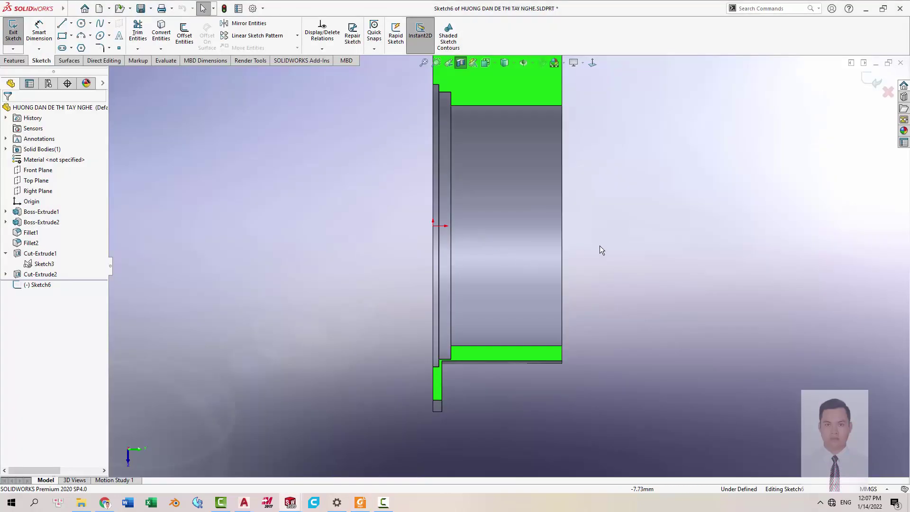
key(l)
click(433, 225)
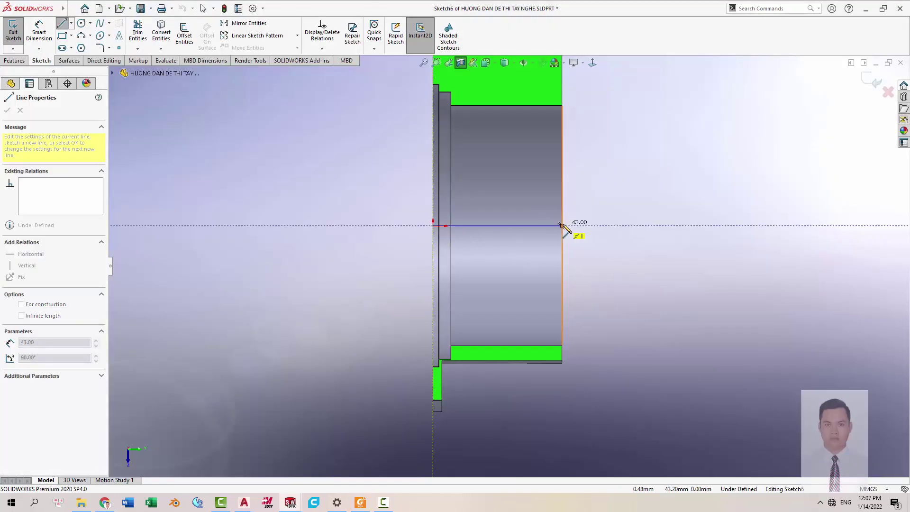
click(562, 226)
key(Escape)
Confirm the line is 43 mm long, then pan the PDF drawing and return to the sketch.
click(527, 227)
click(602, 234)
key(alt+Tab)
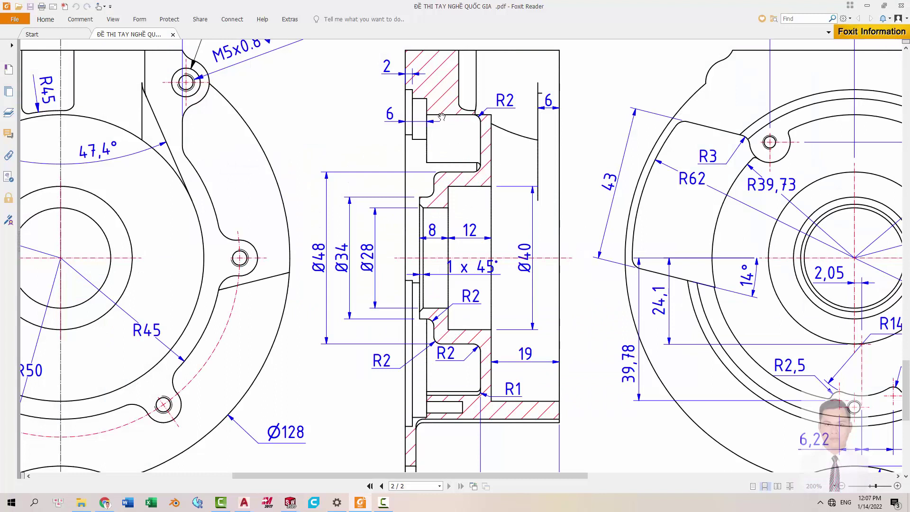
drag(637, 142, 522, 153)
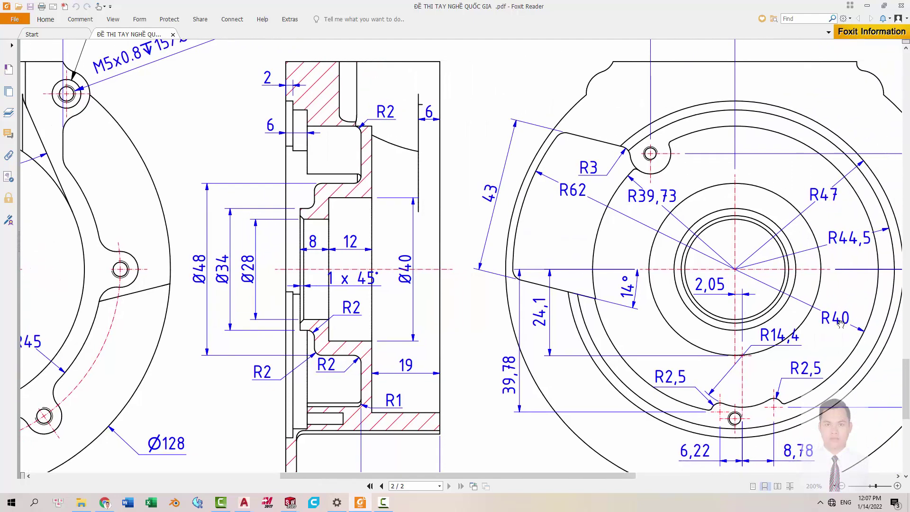
key(alt+Tab)
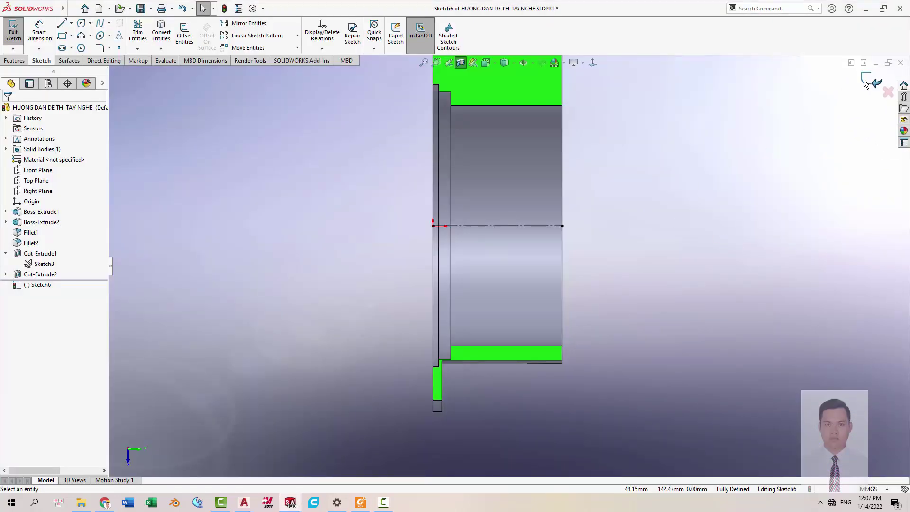
Exit the sketch and measure the bore's cylindrical face, confirming a 40 mm radius.
click(863, 82)
middle_drag(624, 184, 664, 141)
right_drag(657, 149, 711, 177)
right_drag(619, 206, 630, 231)
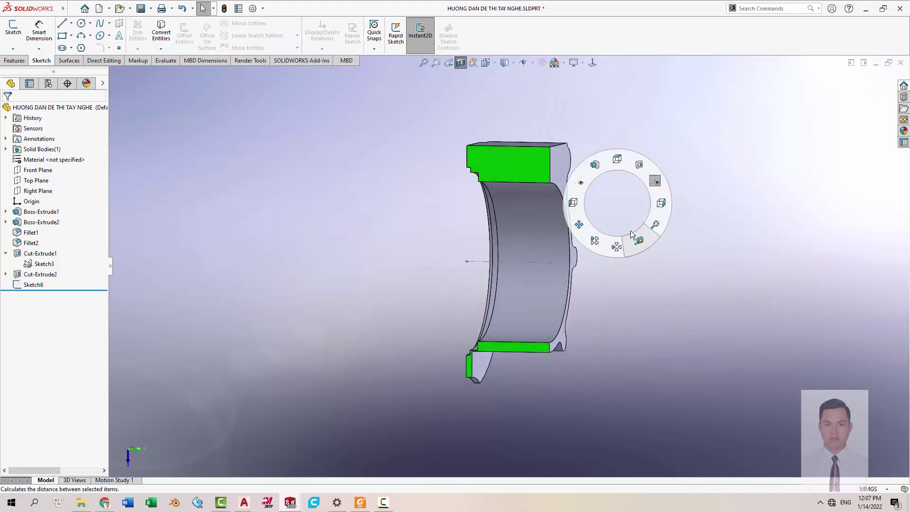
scroll(550, 244, down, 3)
click(488, 196)
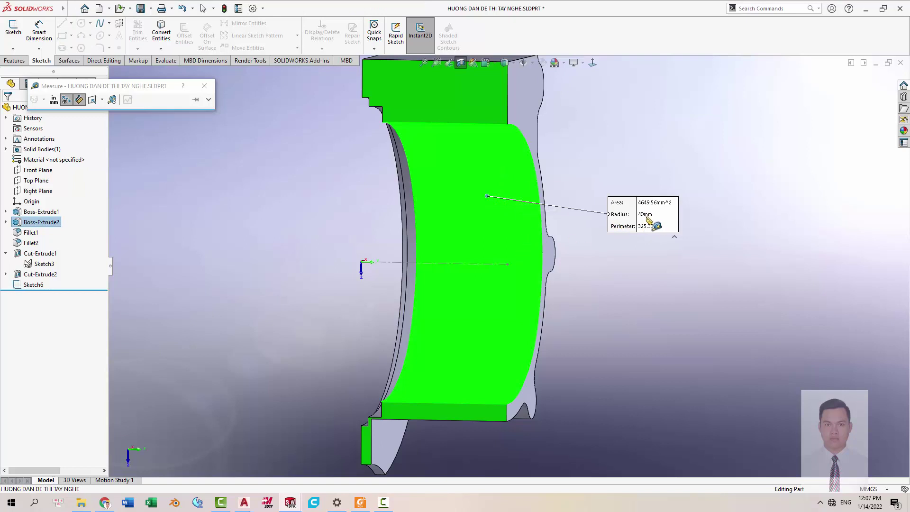
click(582, 195)
scroll(545, 228, up, 3)
scroll(515, 254, down, 2)
scroll(527, 242, up, 2)
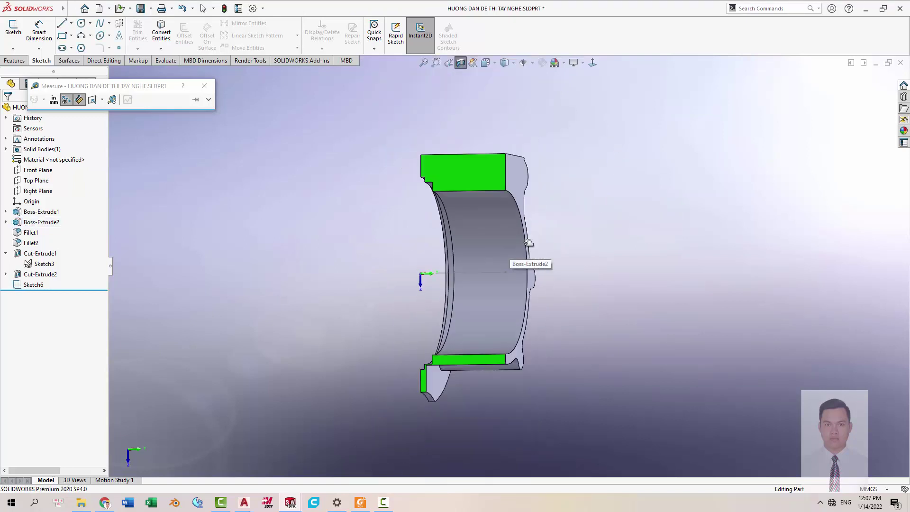
scroll(527, 242, down, 3)
scroll(525, 179, up, 3)
middle_drag(525, 190, 620, 207)
key(Escape)
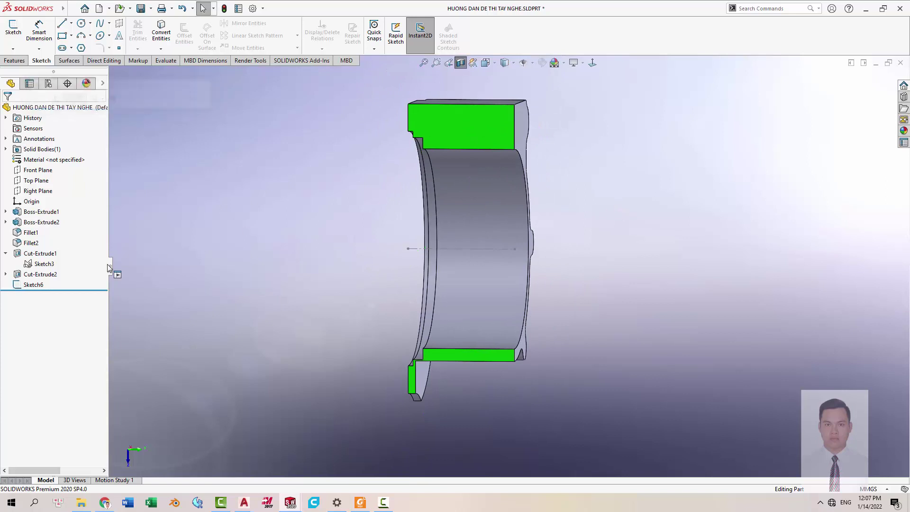
Start a sketch on Right Plane viewed normal, then reopen Sketch6 for editing.
click(37, 191)
click(43, 174)
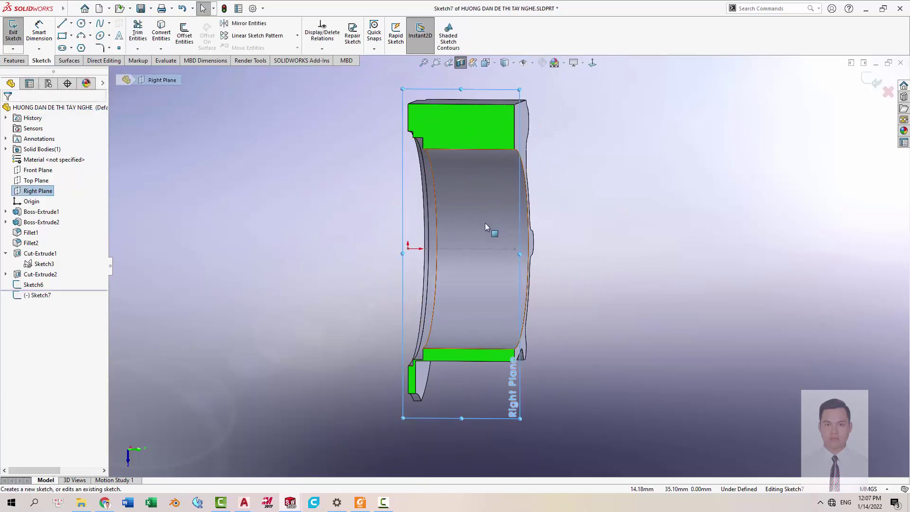
key(space)
click(677, 251)
scroll(536, 247, down, 3)
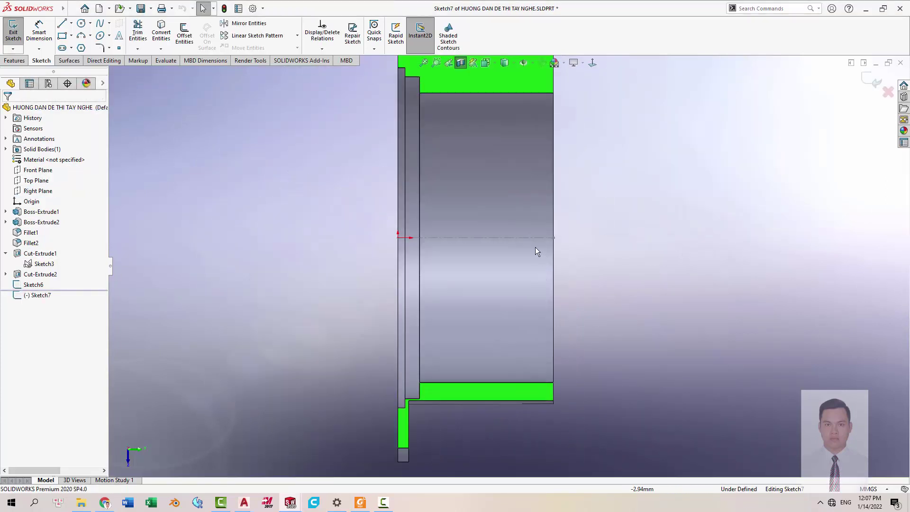
double_click(538, 238)
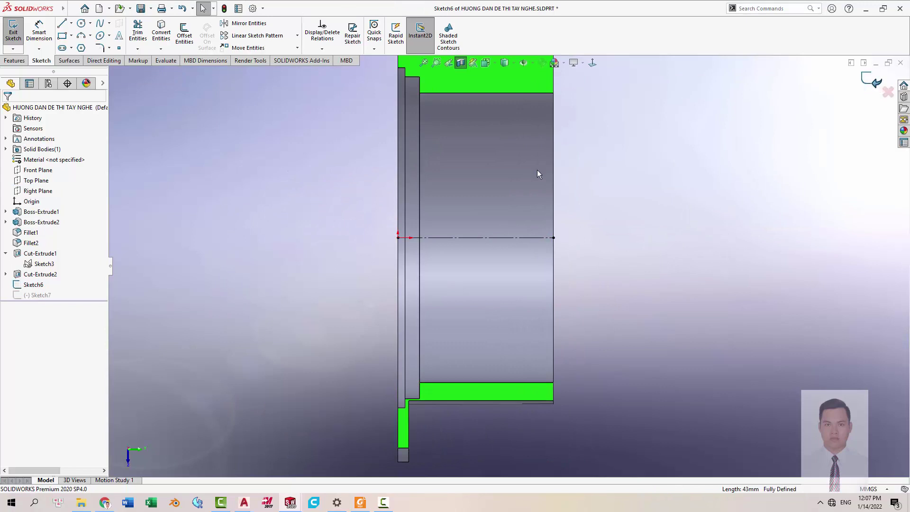
Exit the sketch and delete the empty Sketch7, confirming with Yes.
click(866, 82)
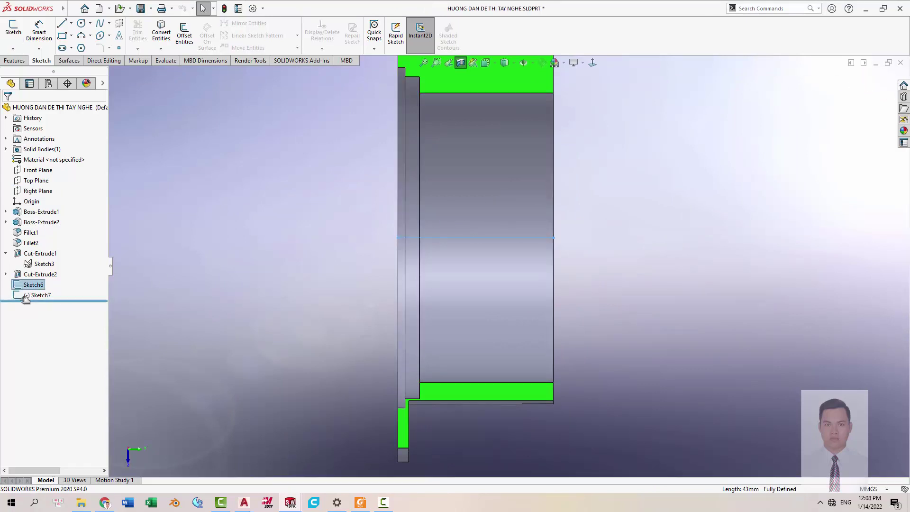
click(33, 297)
key(Delete)
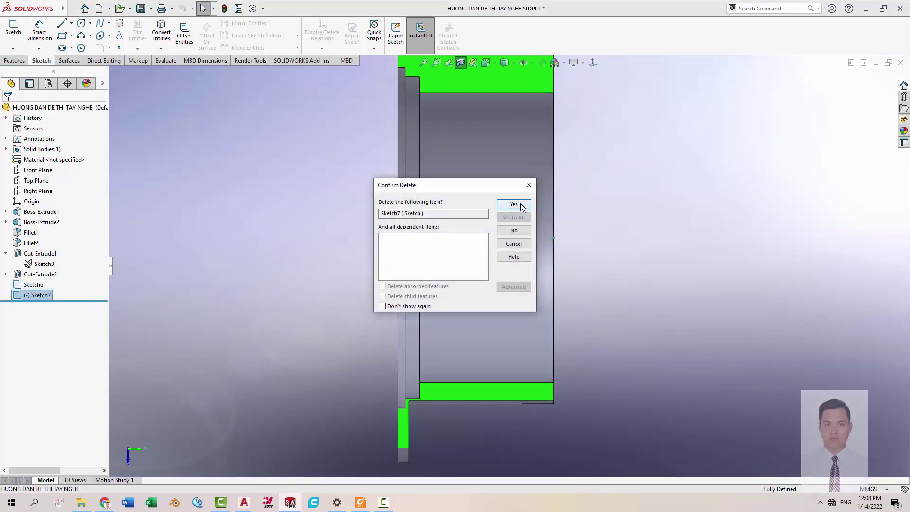
click(514, 205)
Select Sketch6 and reopen it with Edit Sketch.
click(38, 286)
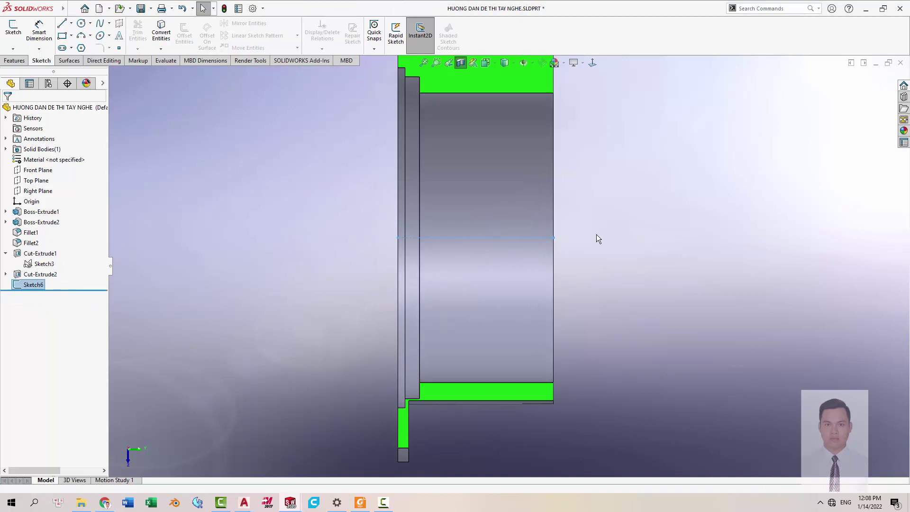
click(528, 237)
click(557, 198)
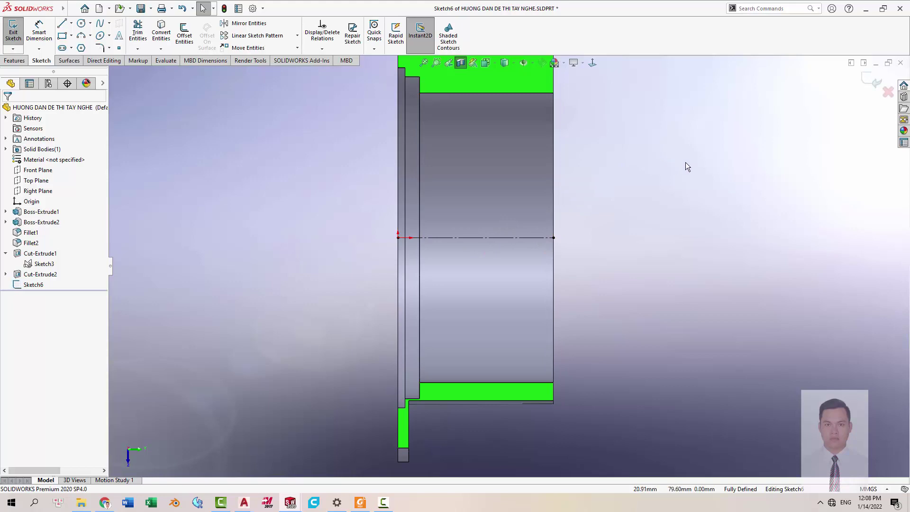
Draw a vertical line from the part's top edge down to the centreline.
key(alt+Tab)
key(alt+Tab)
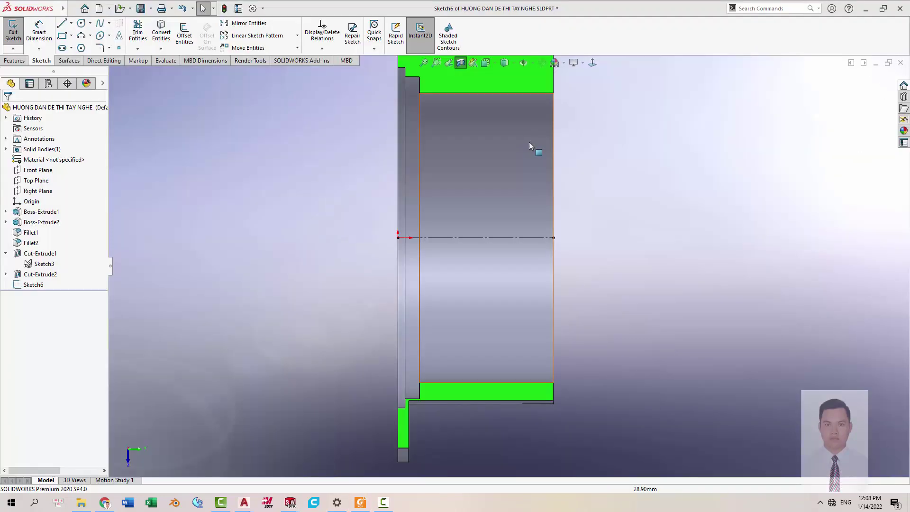
key(alt+Tab)
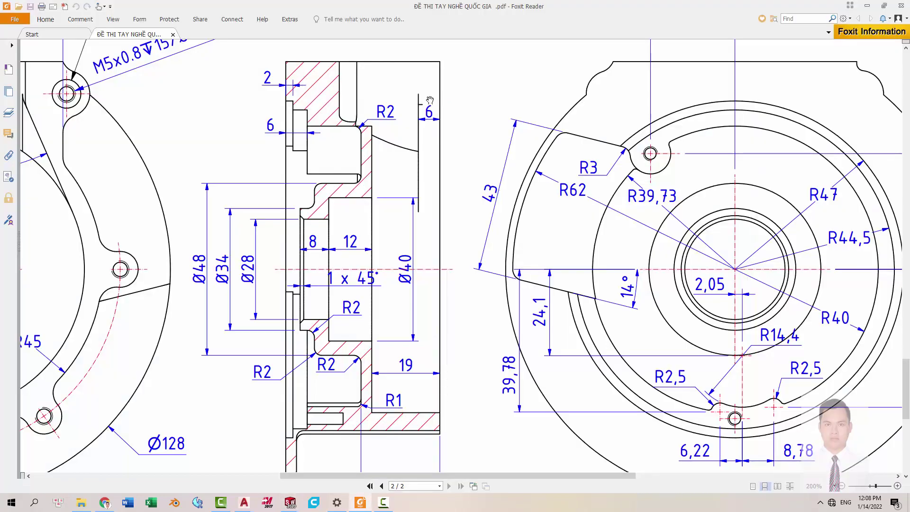
key(alt+Tab)
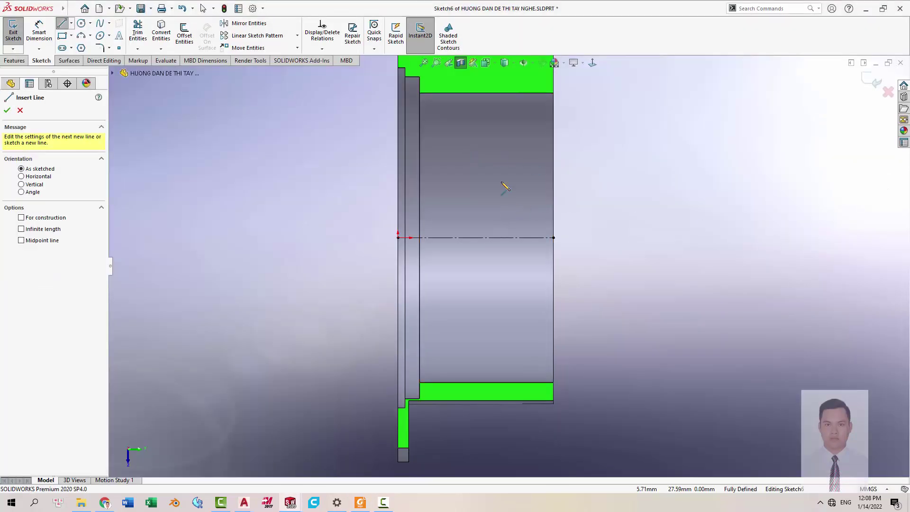
click(499, 94)
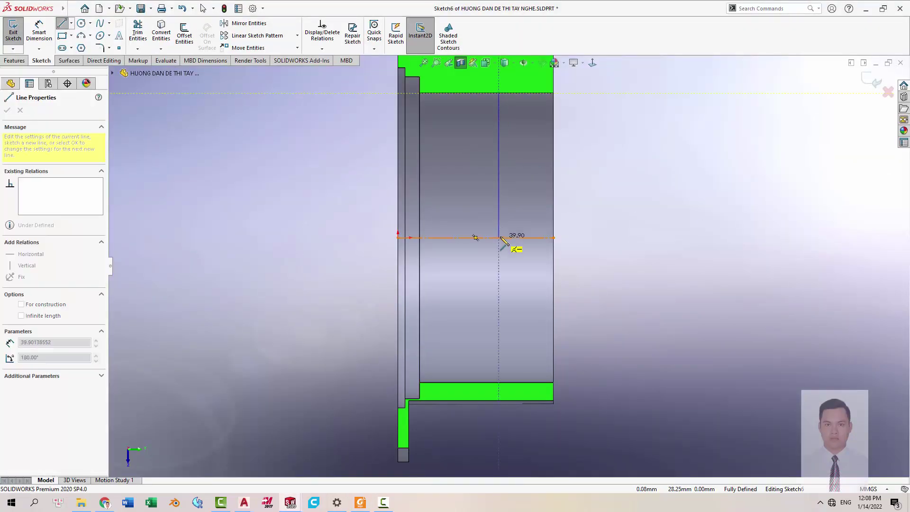
click(498, 238)
key(Escape)
key(alt+Tab)
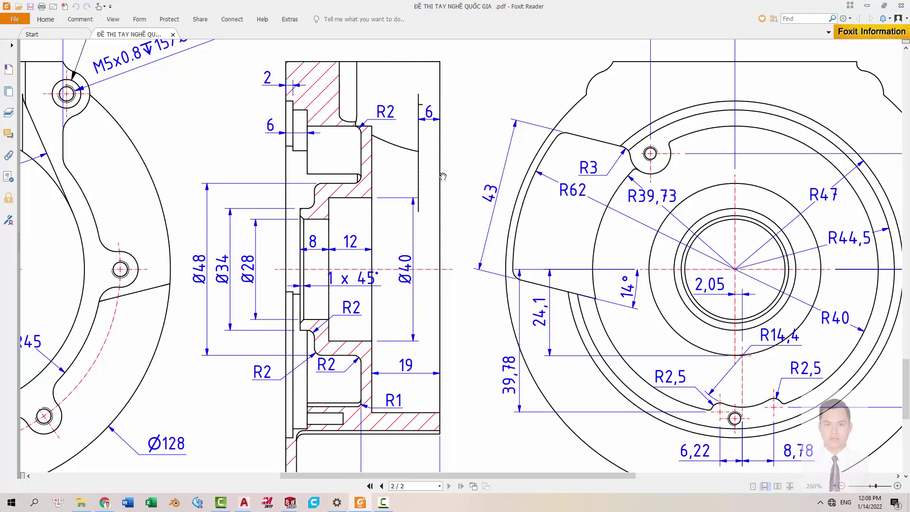
key(alt+Tab)
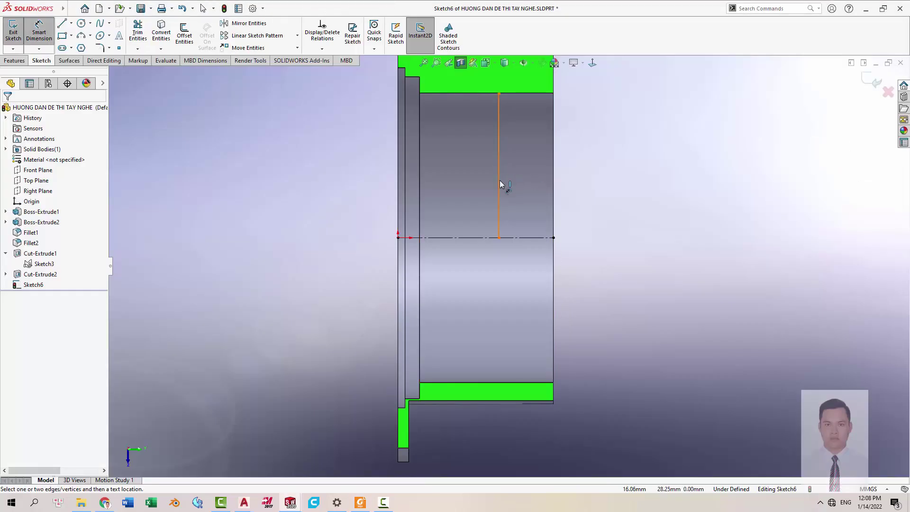
Dimension the vertical line 19 mm from the part's right edge.
click(502, 188)
click(556, 188)
click(536, 204)
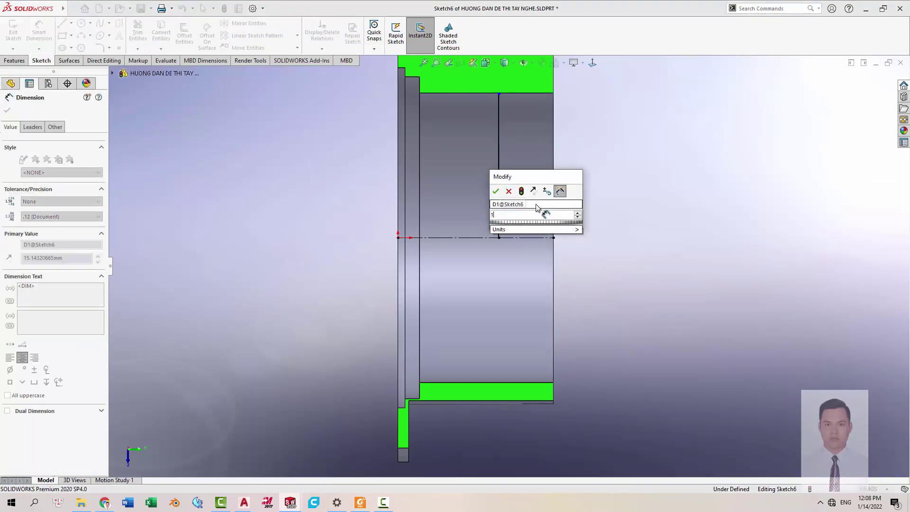
text(19)
key(Return)
key(z)
key(Escape)
scroll(497, 189, down, 2)
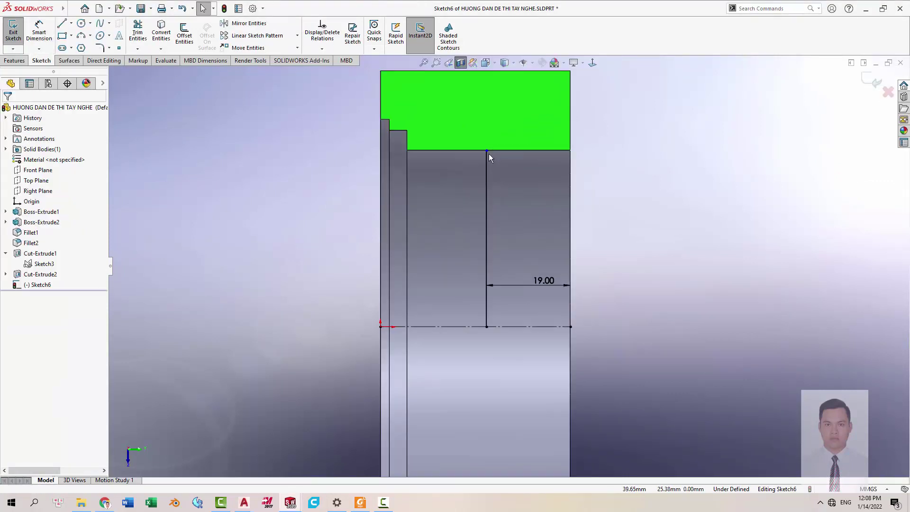
scroll(490, 161, up, 2)
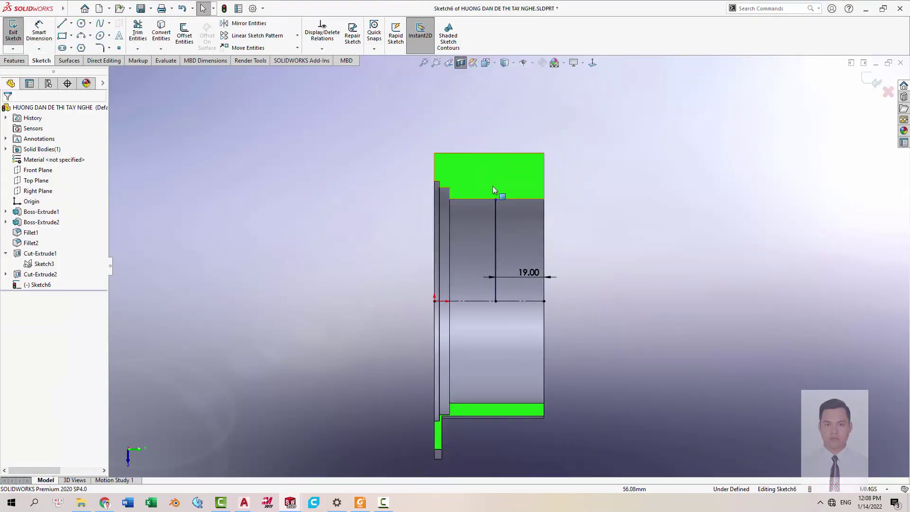
scroll(493, 186, down, 2)
click(497, 195)
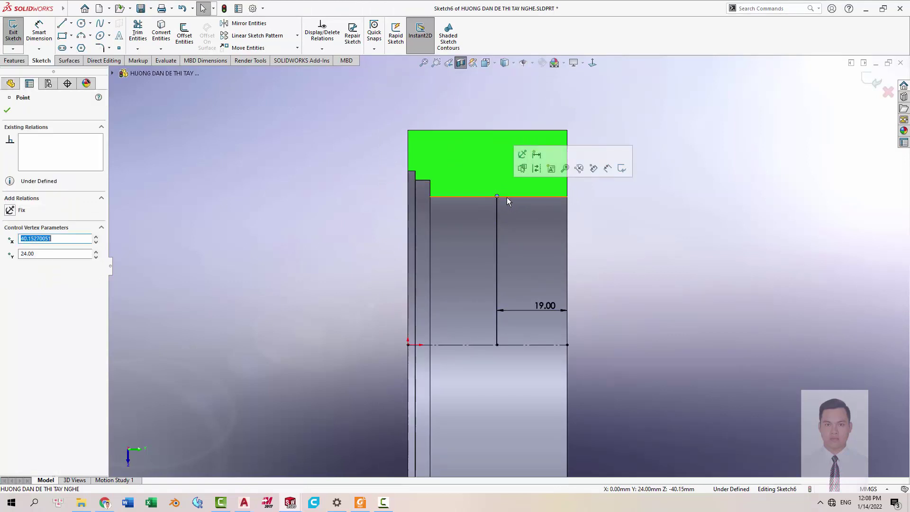
click(610, 207)
scroll(505, 293, up, 1)
scroll(505, 293, down, 2)
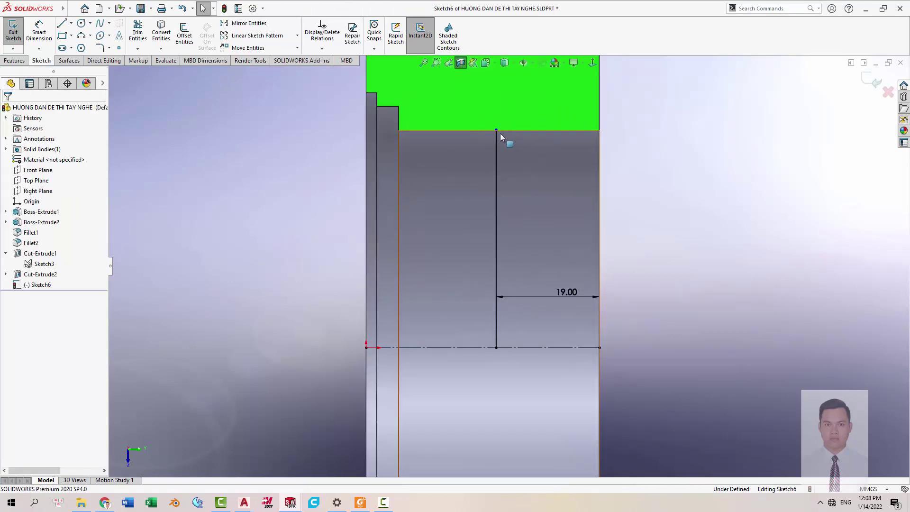
scroll(500, 133, up, 2)
scroll(552, 195, down, 2)
Turn off the section cut, show Hidden Lines Visible, and pull the line's top endpoint down.
click(460, 63)
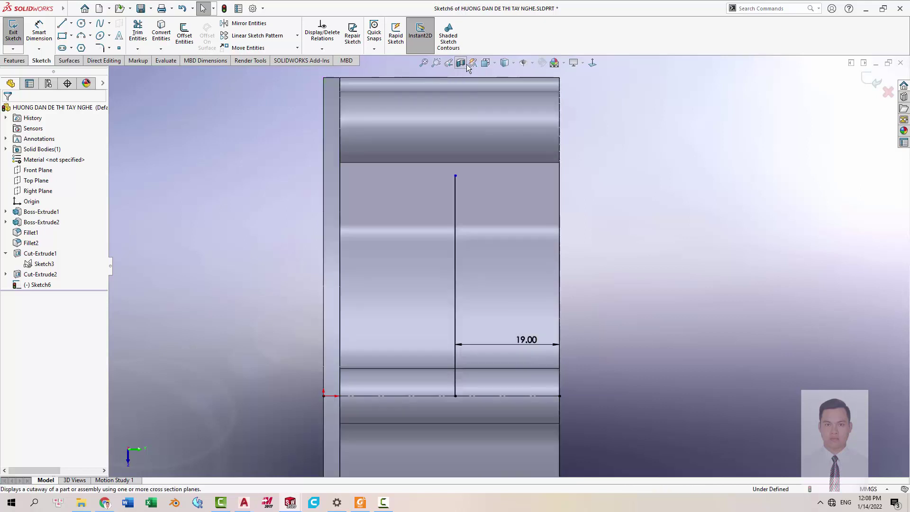
click(506, 63)
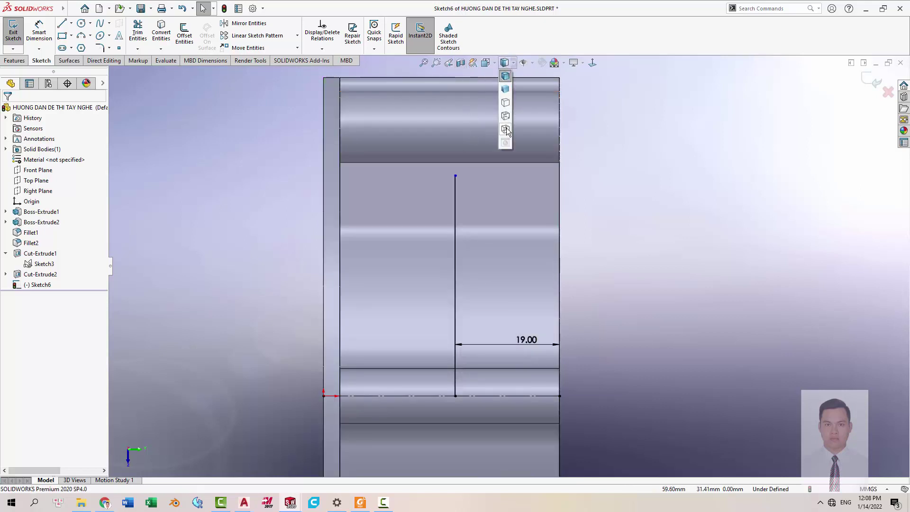
click(507, 129)
click(455, 176)
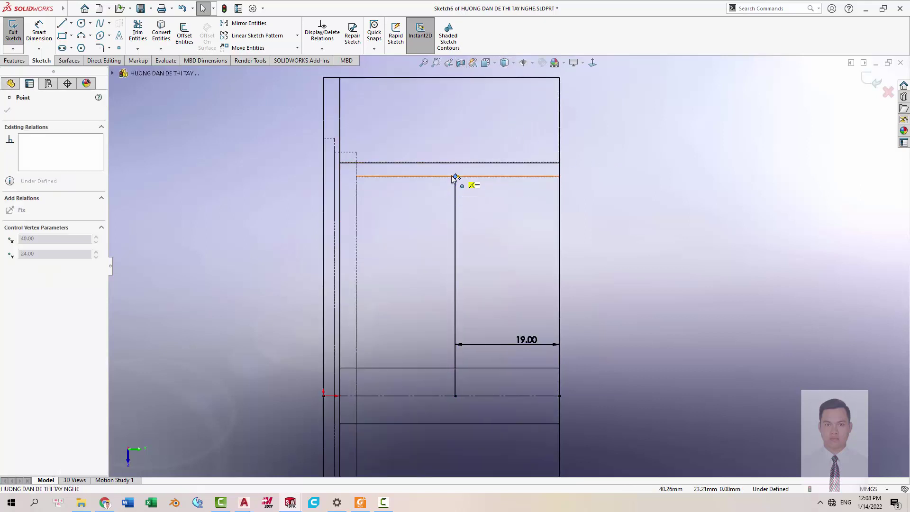
drag(454, 177, 456, 198)
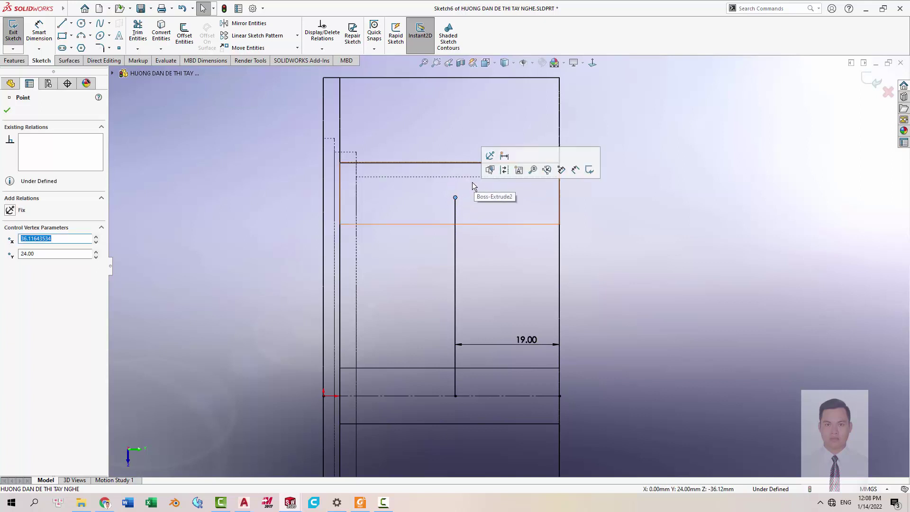
scroll(473, 182, down, 4)
key(Escape)
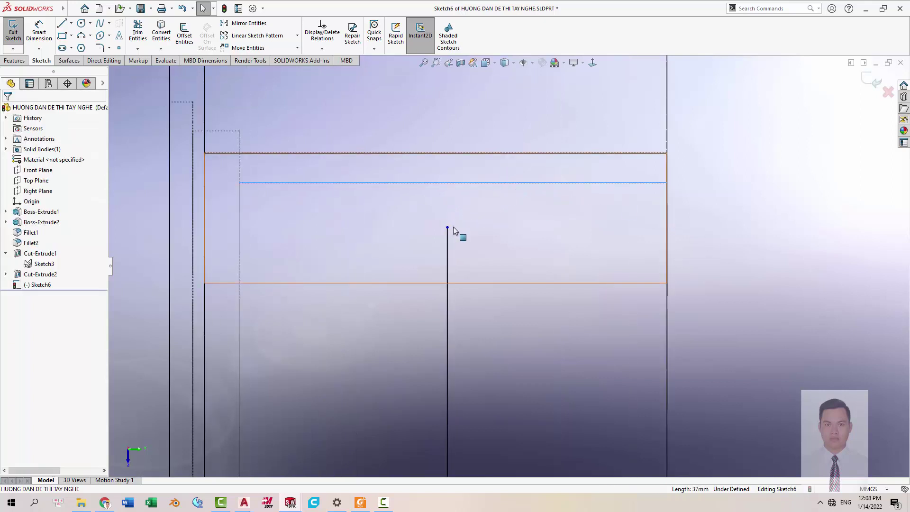
Make the line's top endpoint coincident with the inner bore edge.
click(448, 228)
ctrl+click(491, 183)
click(498, 201)
scroll(510, 266, up, 3)
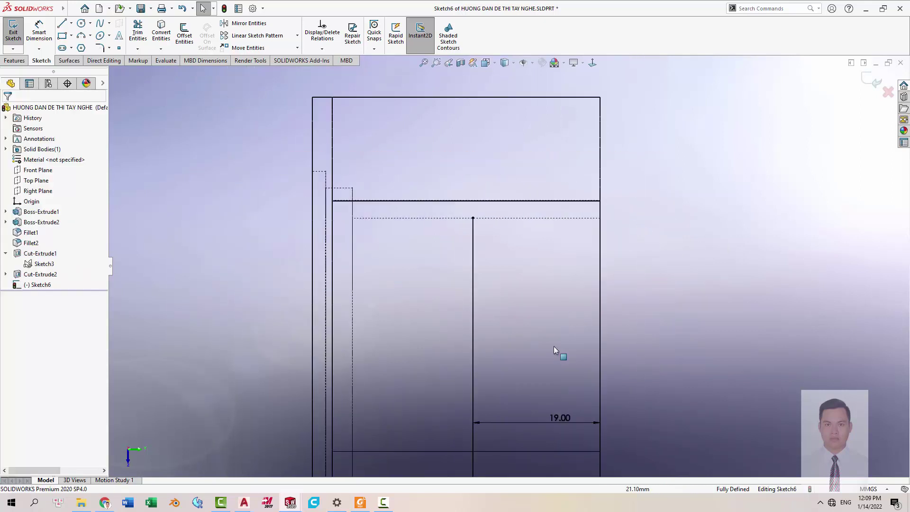
scroll(554, 351, up, 1)
scroll(494, 150, up, 1)
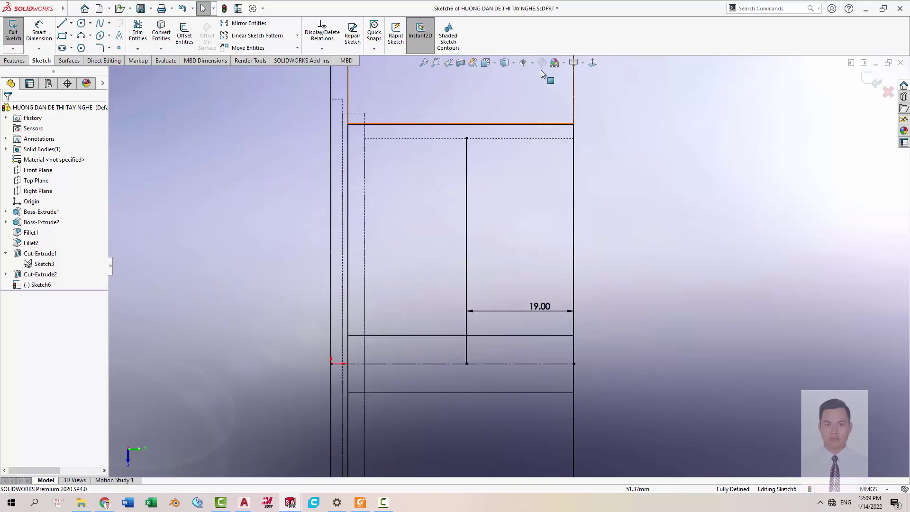
Restore shaded display and the section view, then return to the PDF drawing.
click(504, 62)
click(507, 95)
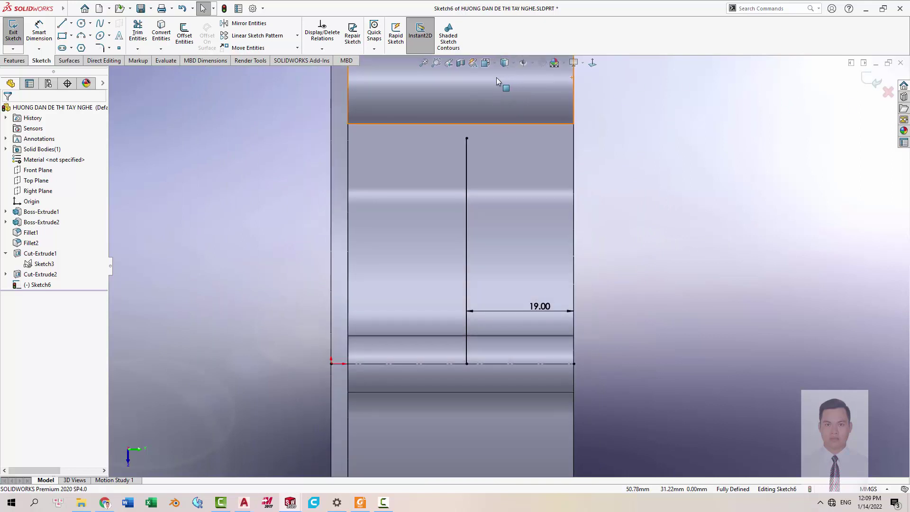
click(460, 63)
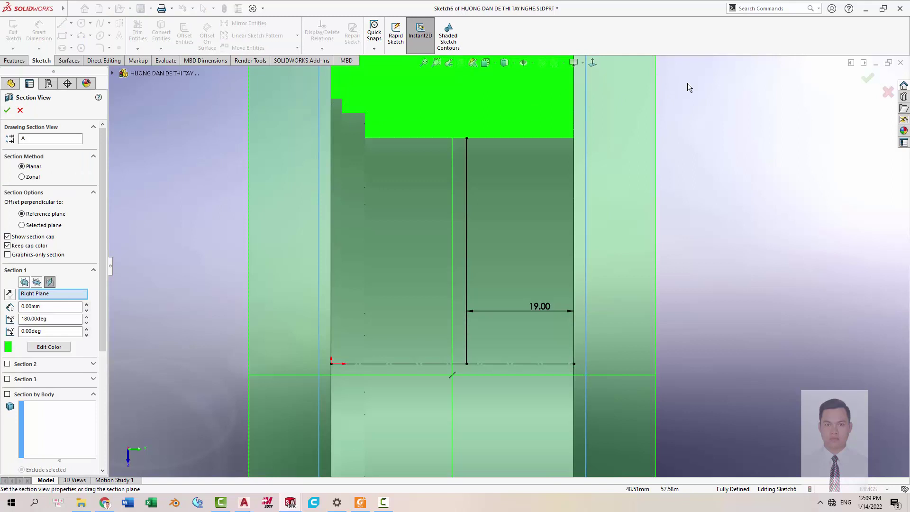
click(867, 78)
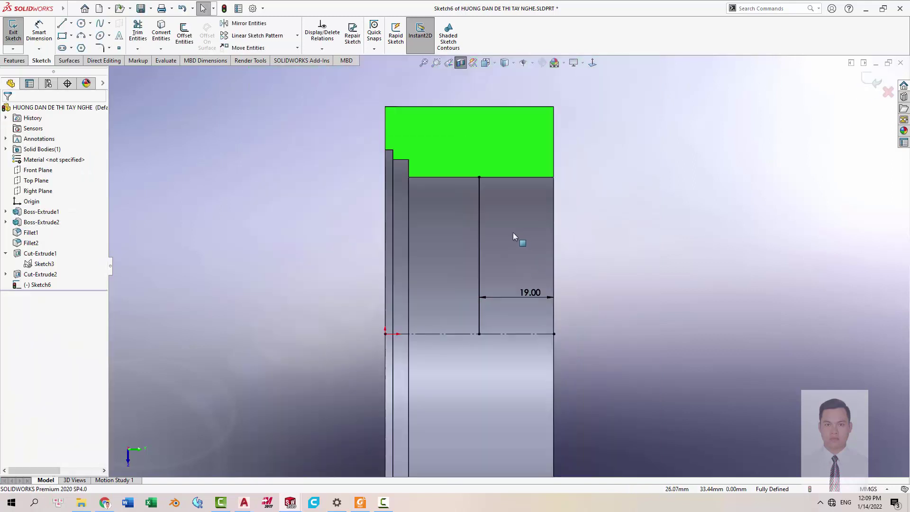
scroll(476, 287, down, 2)
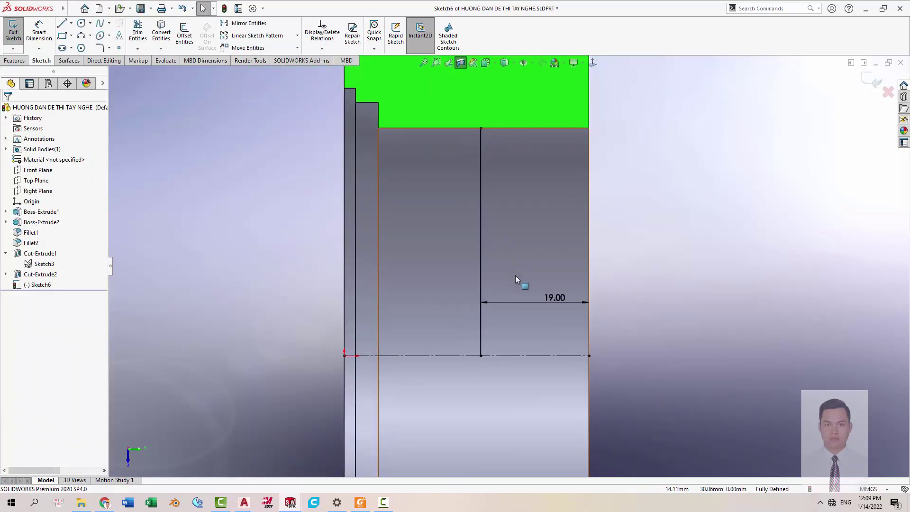
scroll(558, 312, up, 1)
scroll(655, 269, up, 2)
key(alt+Tab)
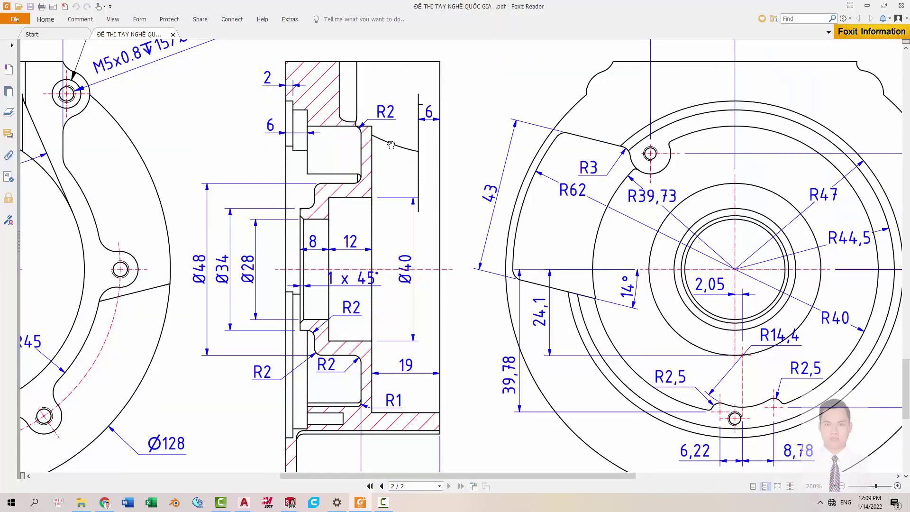
Read the section view in the PDF, then sketch the stepped groove lines below the bore.
drag(398, 260, 446, 186)
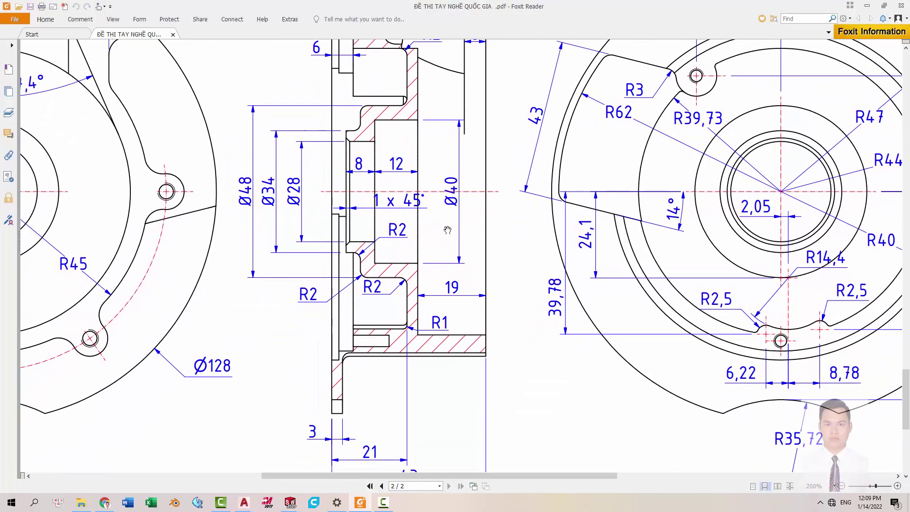
drag(429, 317, 442, 266)
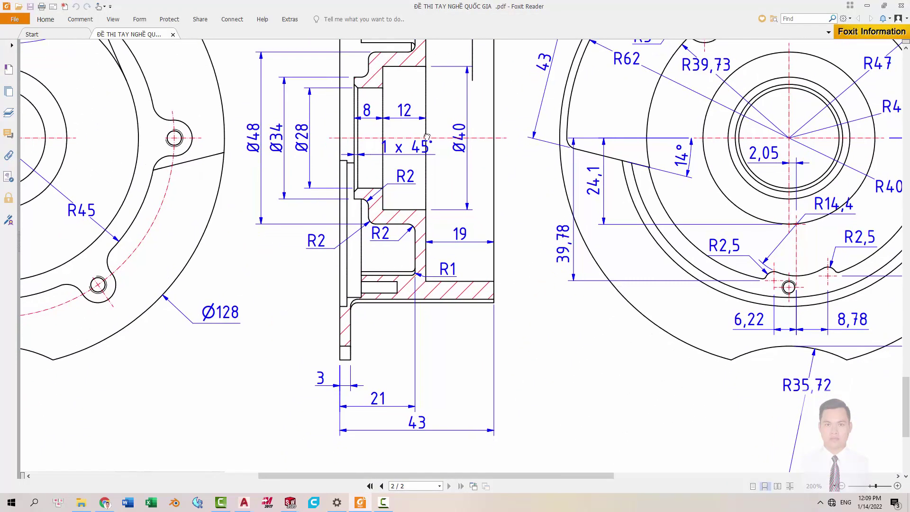
drag(428, 137, 418, 238)
key(alt+Tab)
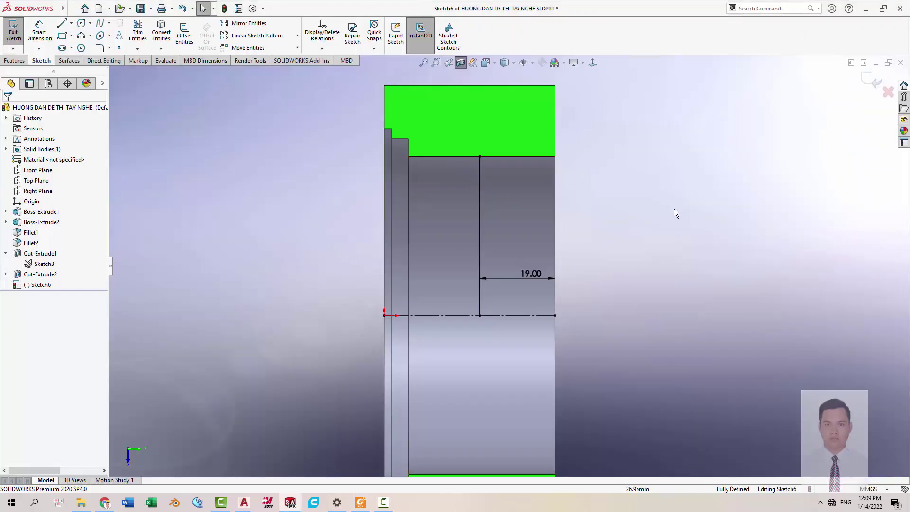
key(l)
drag(467, 156, 467, 247)
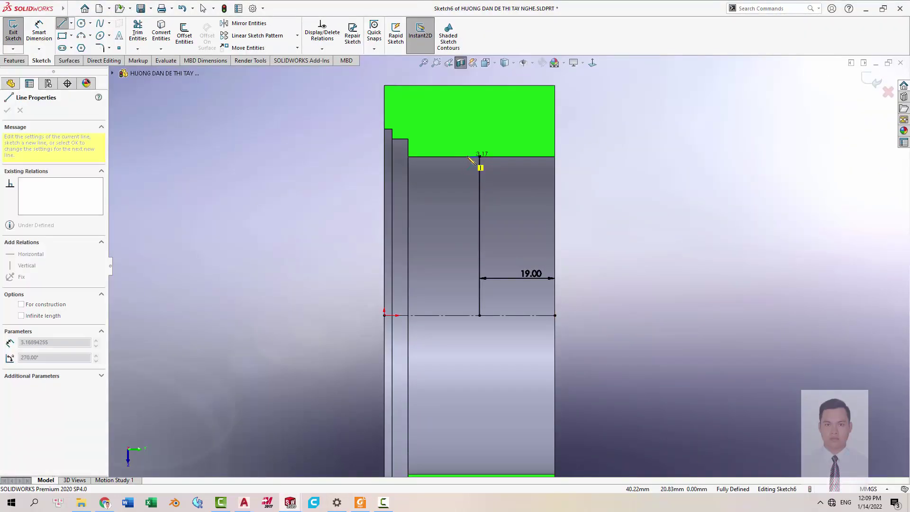
key(alt+Tab)
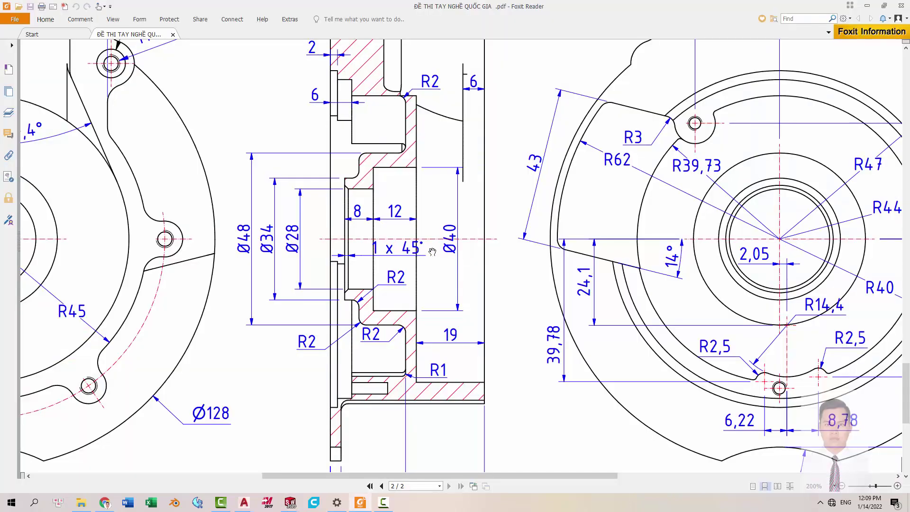
key(alt+Tab)
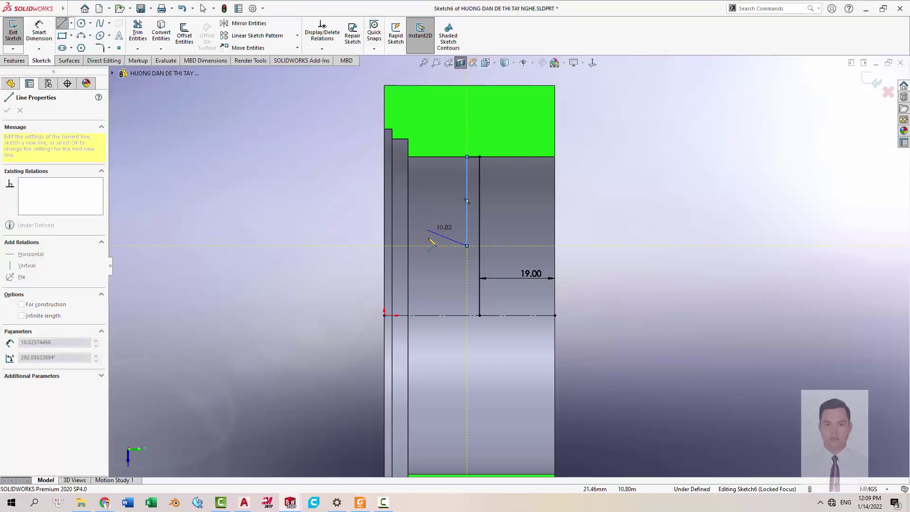
click(430, 246)
click(430, 270)
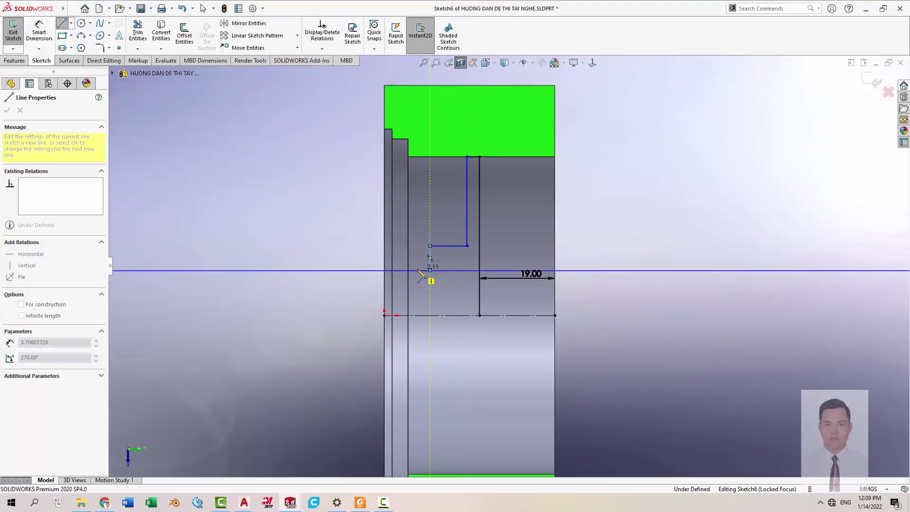
click(418, 270)
key(Escape)
Dimension the groove width to 21 mm after checking the drawing.
key(alt+Tab)
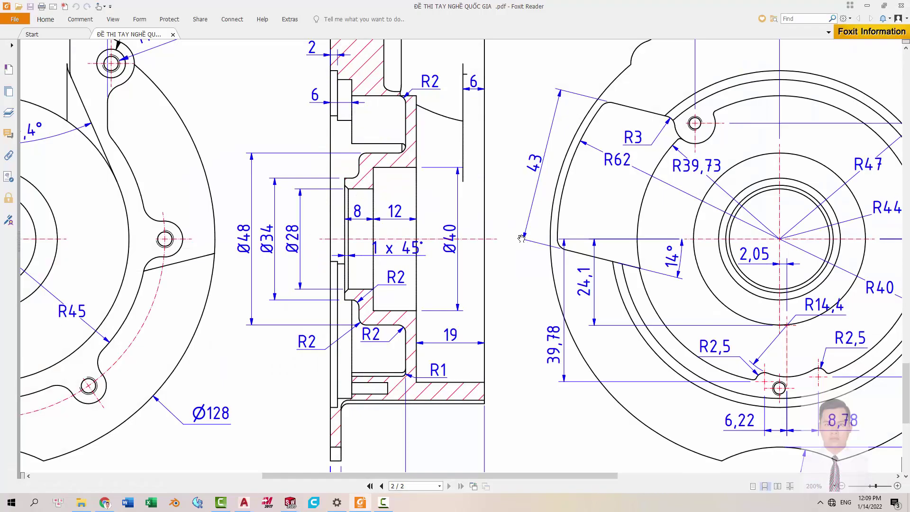
scroll(399, 373, down, 3)
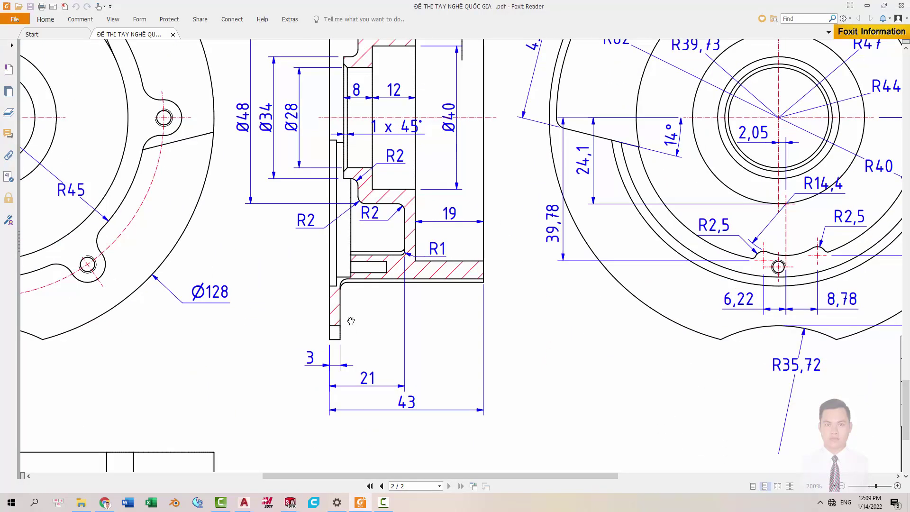
scroll(351, 321, up, 1)
key(alt+Tab)
click(467, 194)
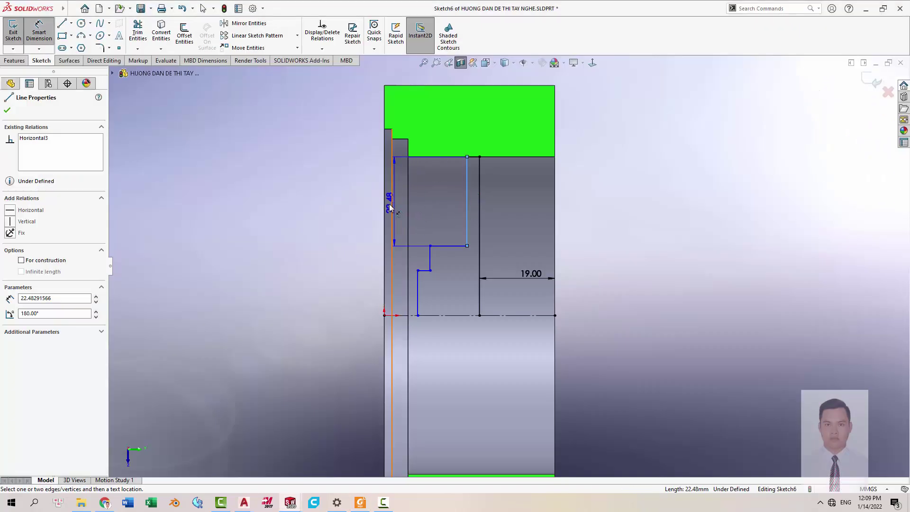
click(390, 209)
click(426, 184)
key(Return)
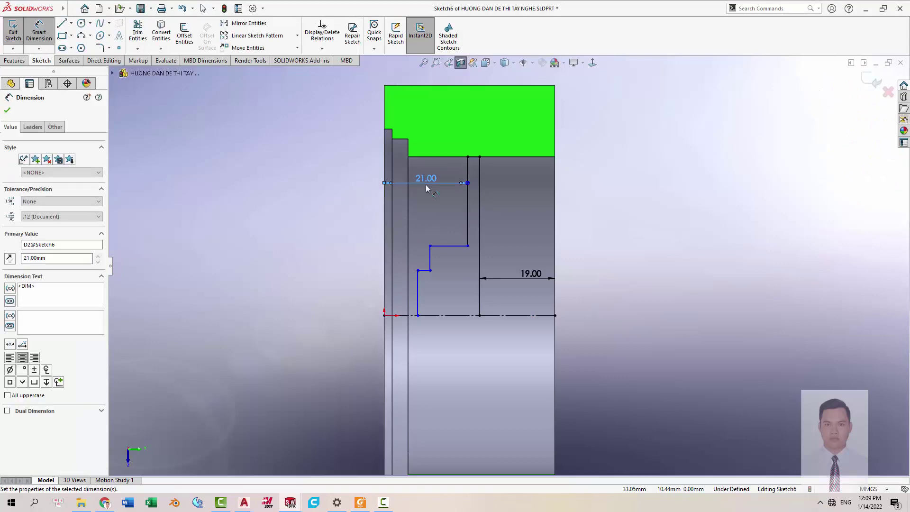
Dimension the step lines across the centreline as Ø48 and Ø34 mm.
key(alt+Tab)
scroll(391, 128, up, 3)
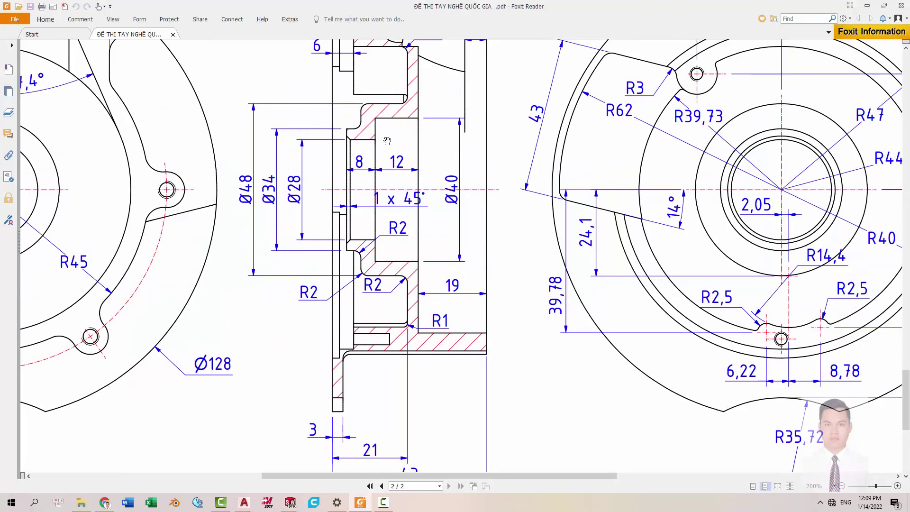
scroll(386, 140, up, 1)
scroll(382, 152, up, 2)
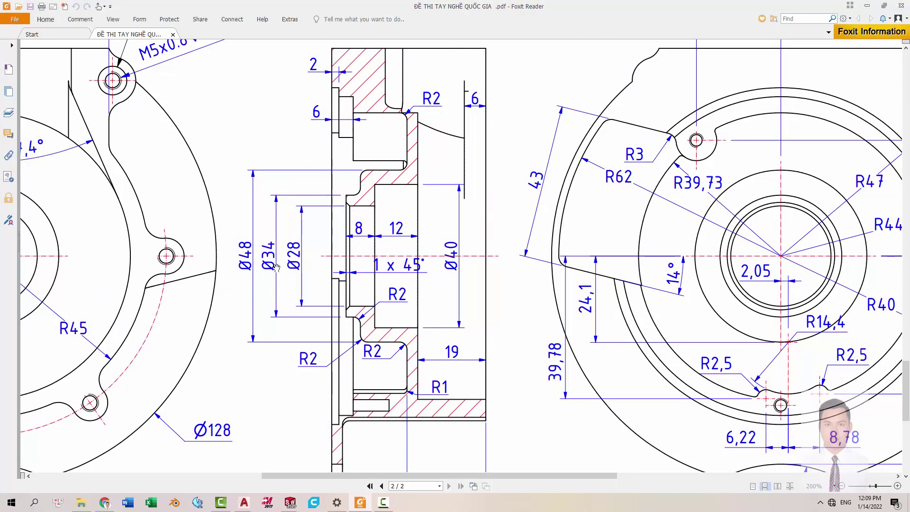
key(alt+Tab)
click(445, 245)
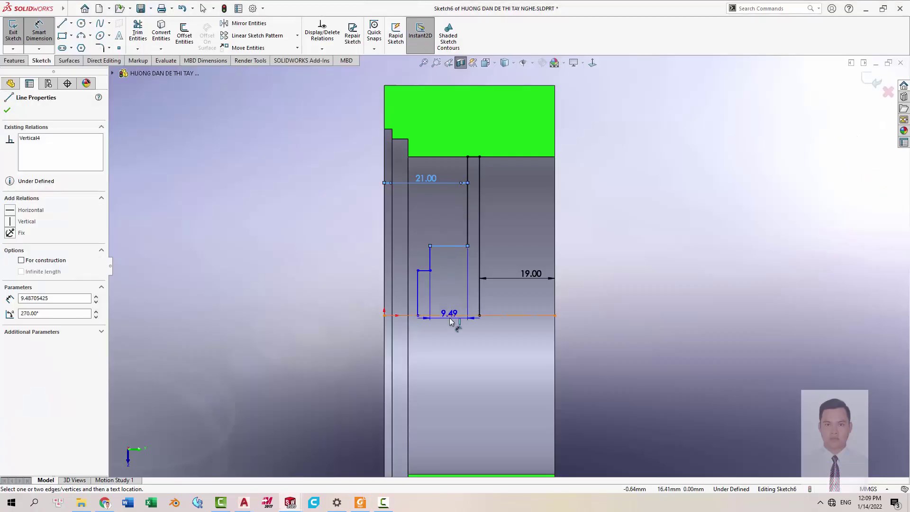
click(359, 319)
text(48)
key(Return)
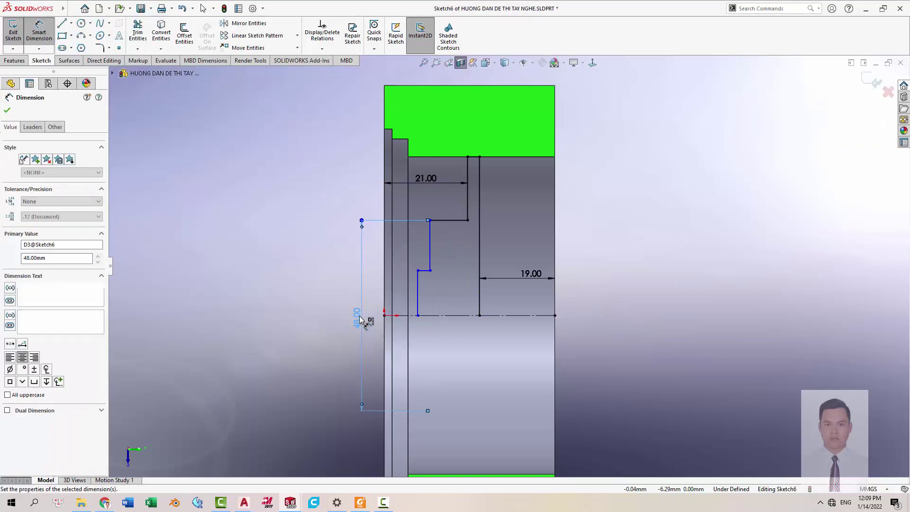
click(425, 270)
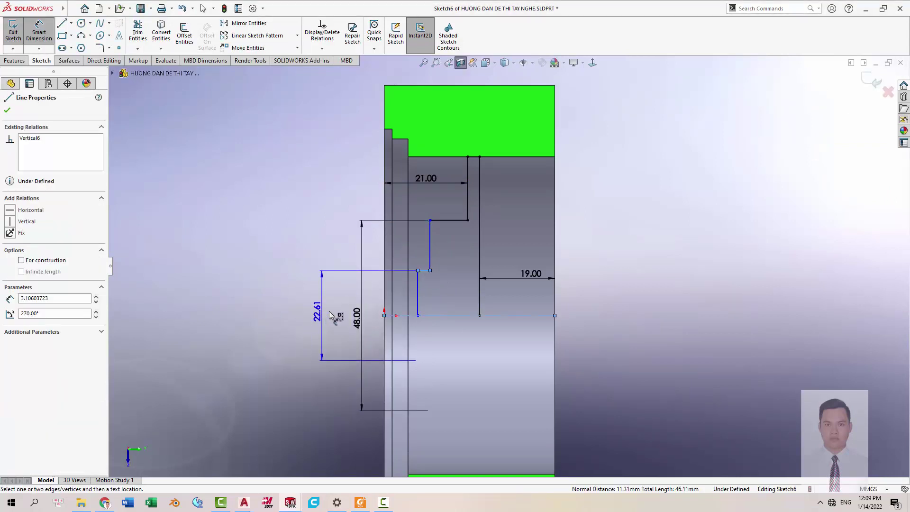
click(378, 315)
text(34)
key(Return)
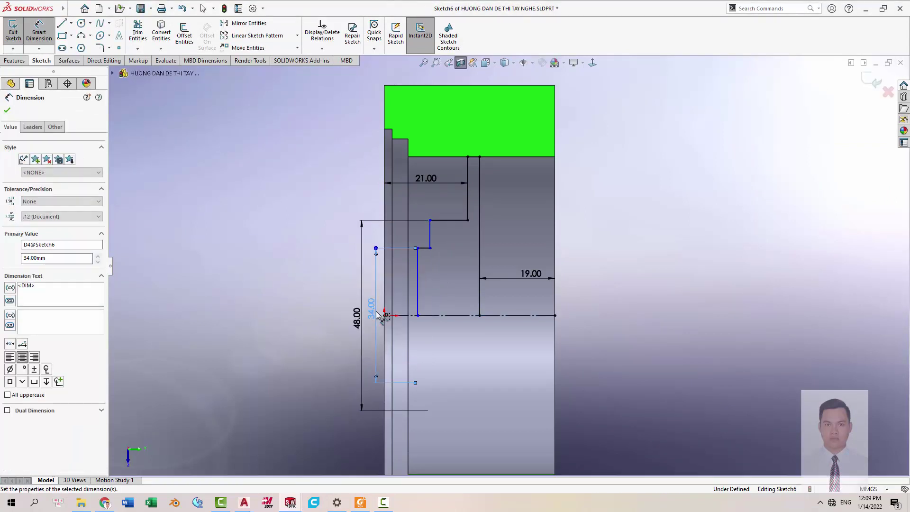
key(alt+Tab)
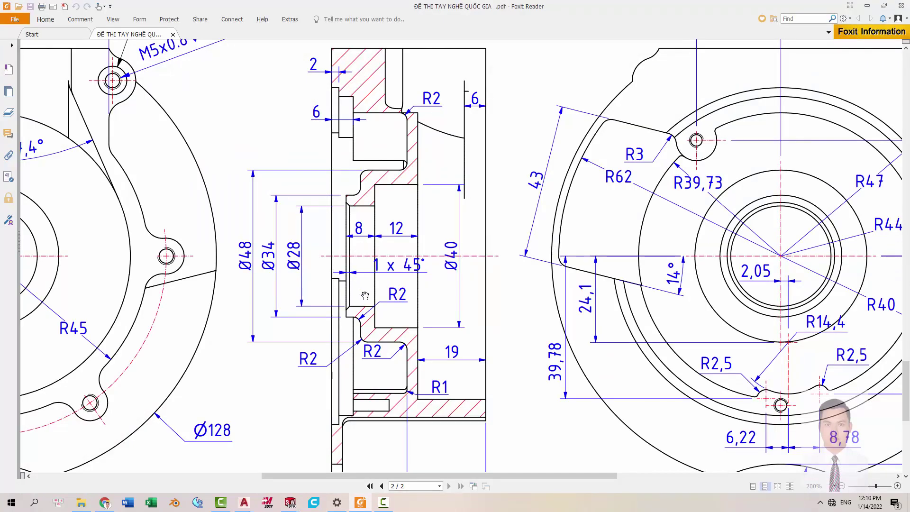
Read section E-E's 8 and 12 mm groove steps in the PDF, then pick Sketch6's first vertical line.
drag(365, 295, 362, 274)
ctrl+scroll(356, 224, up, 1)
ctrl+scroll(369, 196, down, 1)
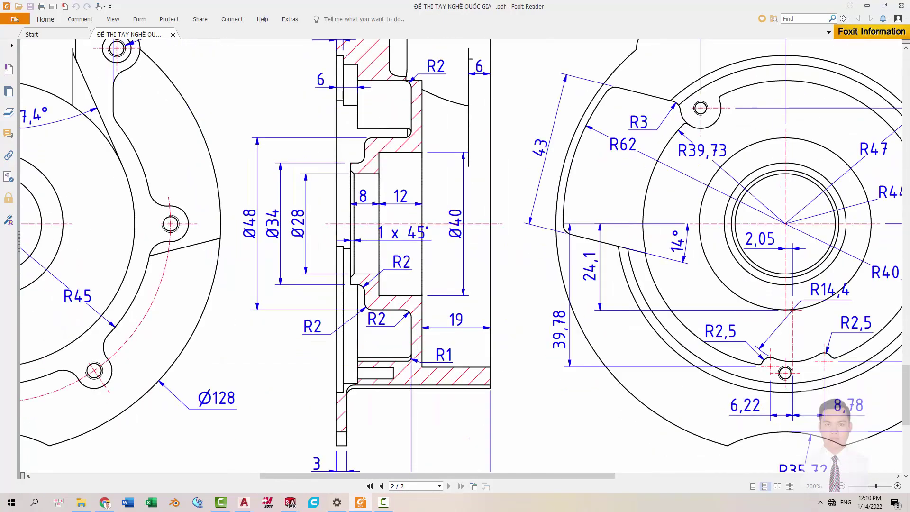
drag(425, 183, 426, 214)
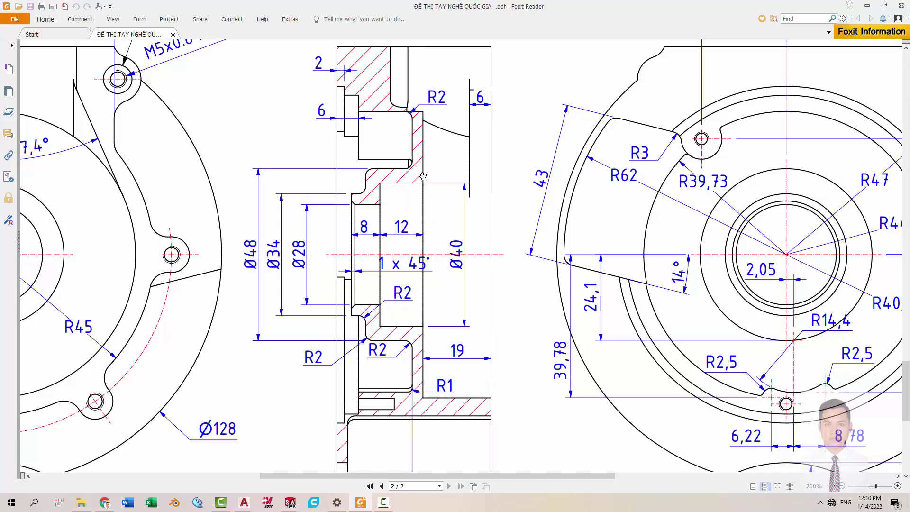
key(alt+Tab)
click(480, 258)
Dimension the spacing between the two vertical lines as 20 mm.
click(417, 285)
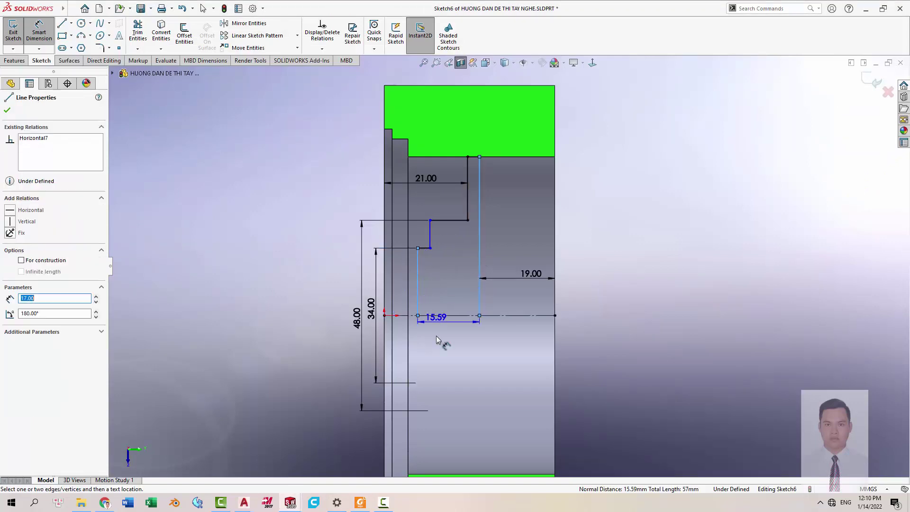
click(438, 339)
text(20)
key(Return)
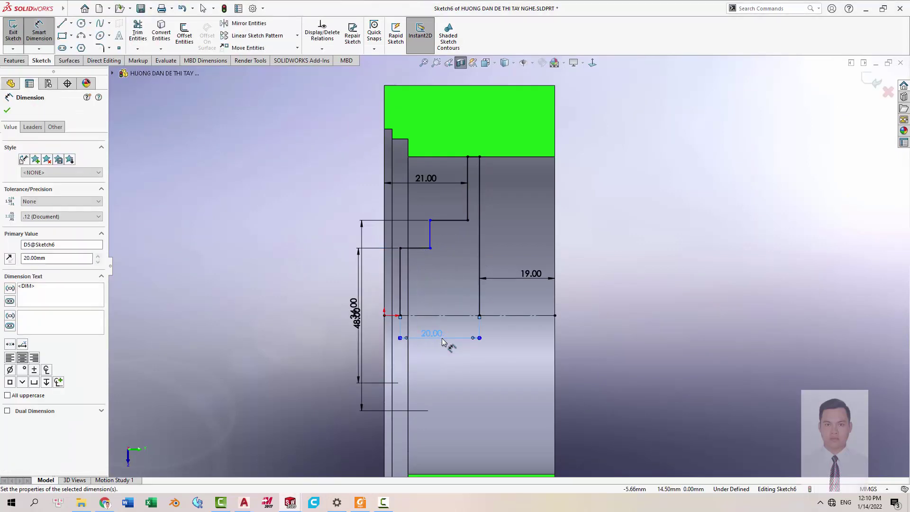
After checking the PDF drawing, dimension the short step line at 4 mm.
key(alt+Tab)
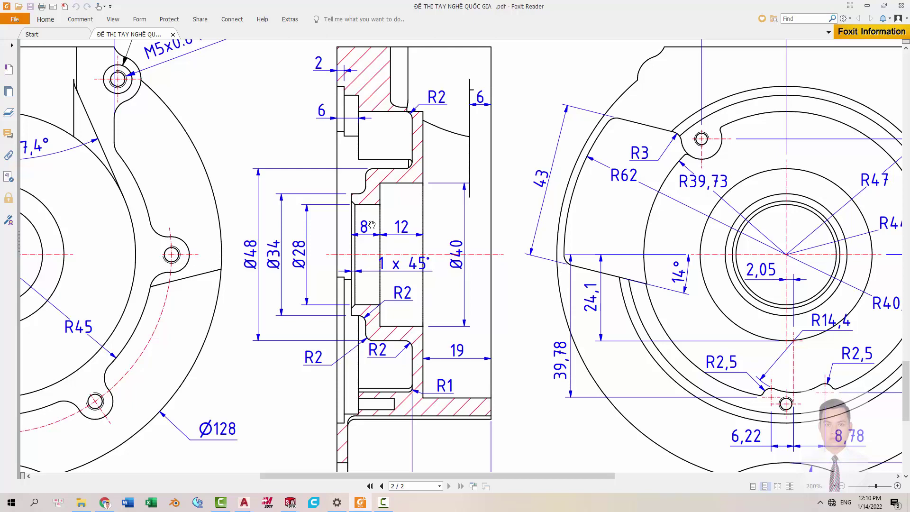
ctrl+scroll(366, 211, up, 1)
scroll(367, 212, down, 2)
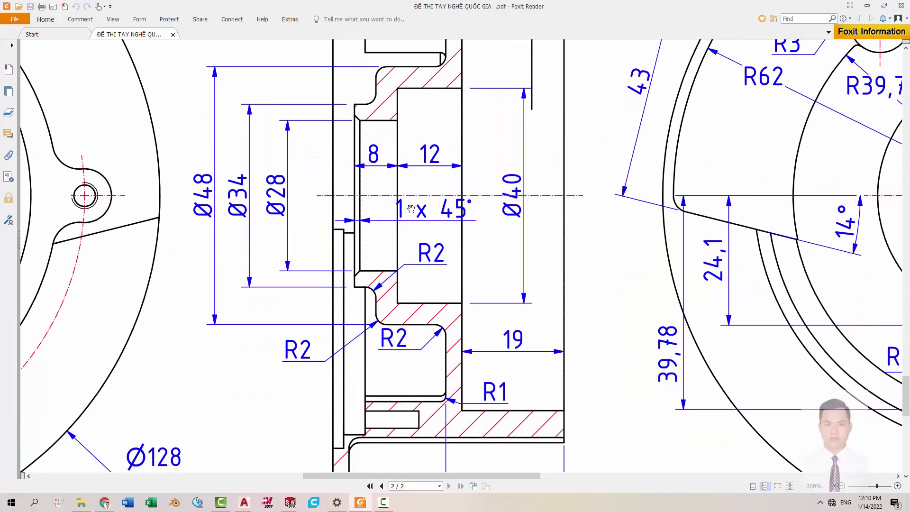
ctrl+scroll(411, 209, down, 2)
ctrl+scroll(397, 279, up, 1)
ctrl+scroll(403, 275, up, 1)
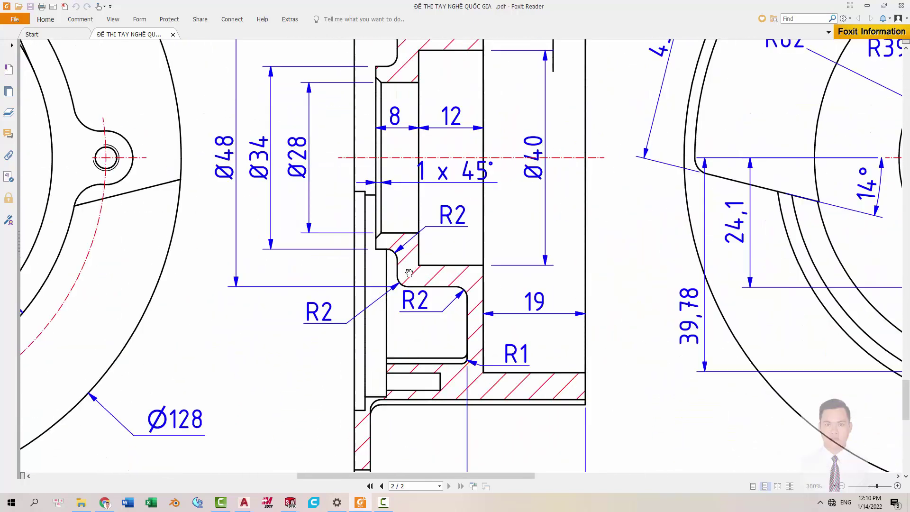
scroll(413, 216, up, 2)
ctrl+scroll(413, 216, down, 2)
scroll(416, 203, up, 1)
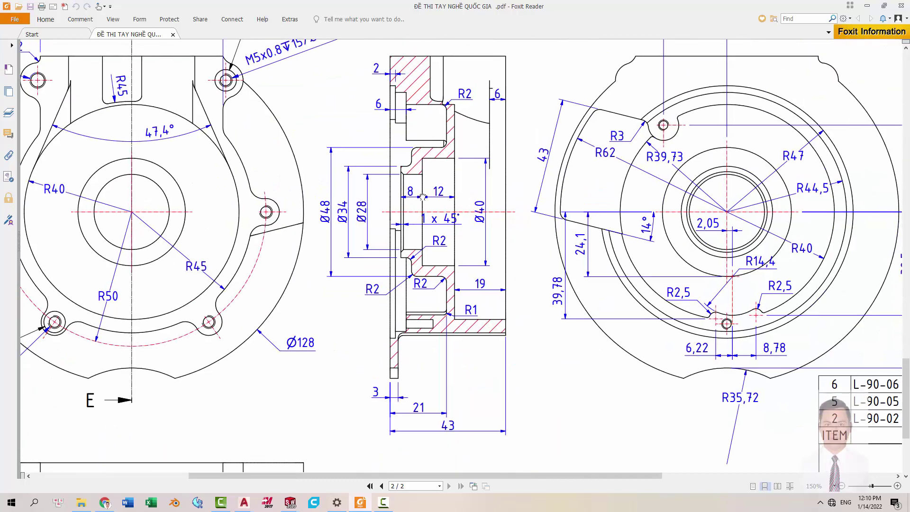
ctrl+scroll(416, 174, up, 2)
ctrl+scroll(429, 197, up, 1)
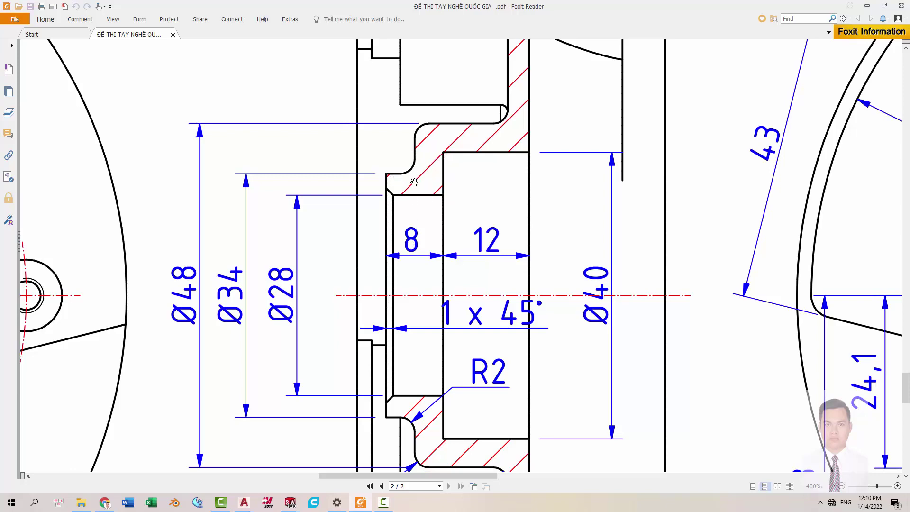
key(alt+Tab)
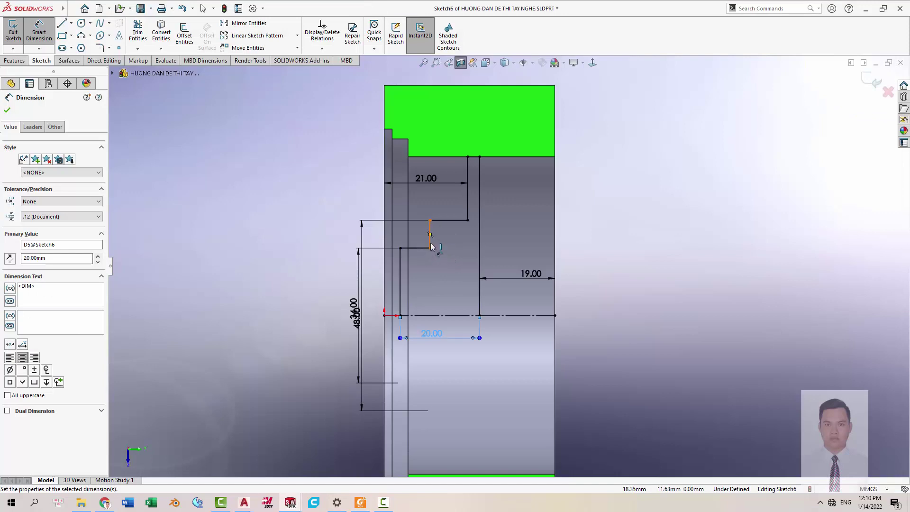
key(alt+Tab)
key(alt+Tab)
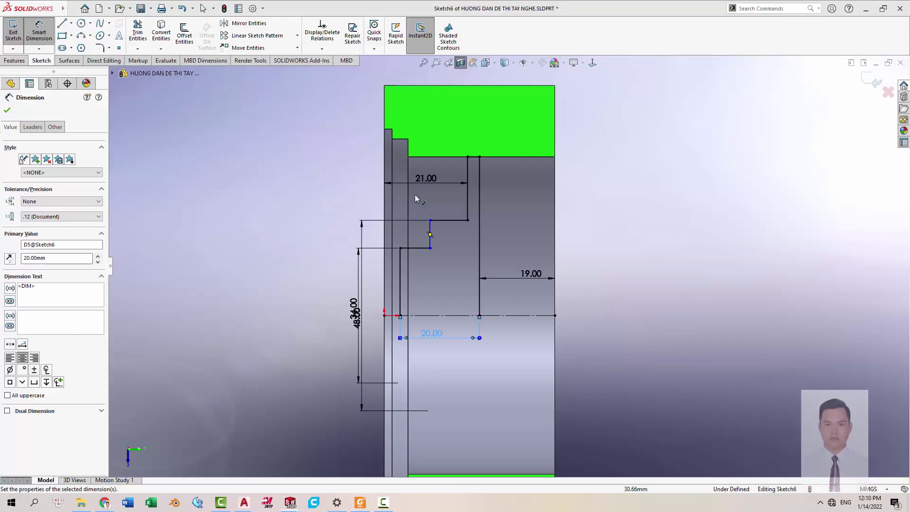
click(422, 248)
click(419, 229)
text(4)
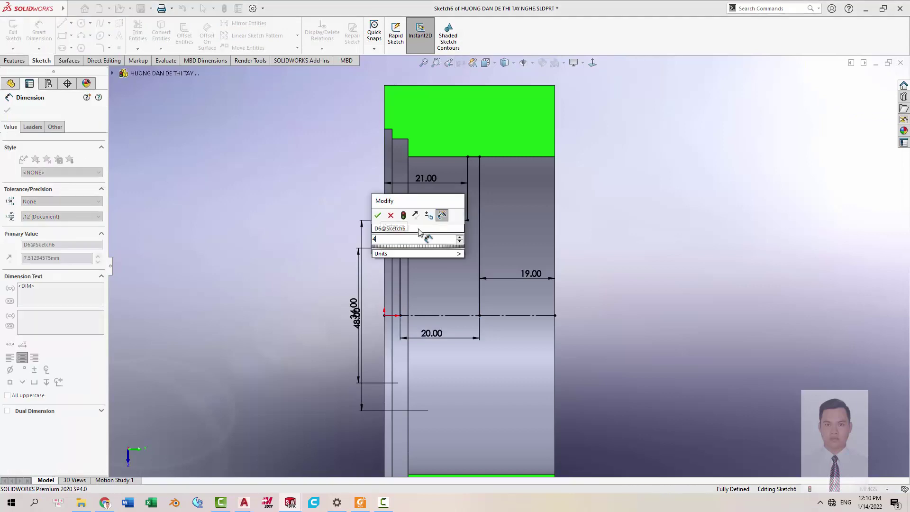
key(Return)
Sketch the new step lines up to the upper level and trim the unwanted vertical line.
key(alt+Tab)
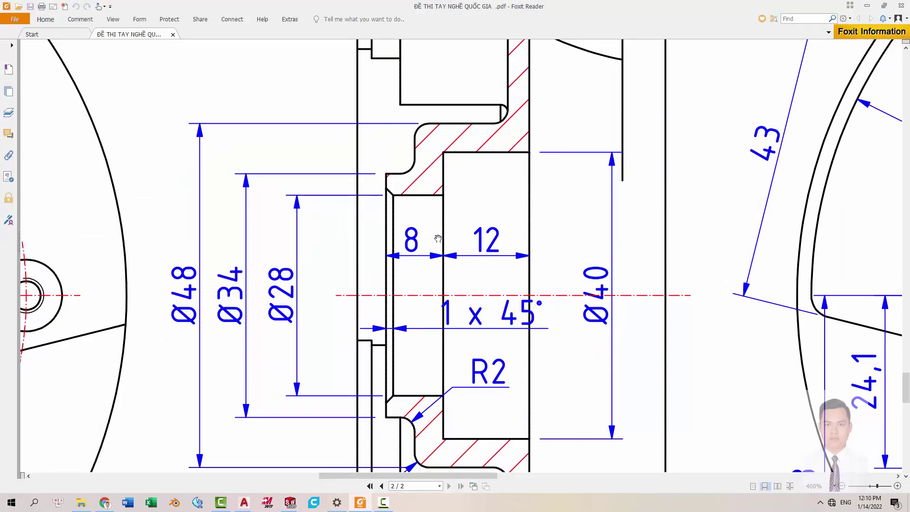
key(alt+Tab)
scroll(474, 268, up, 3)
key(l)
click(371, 286)
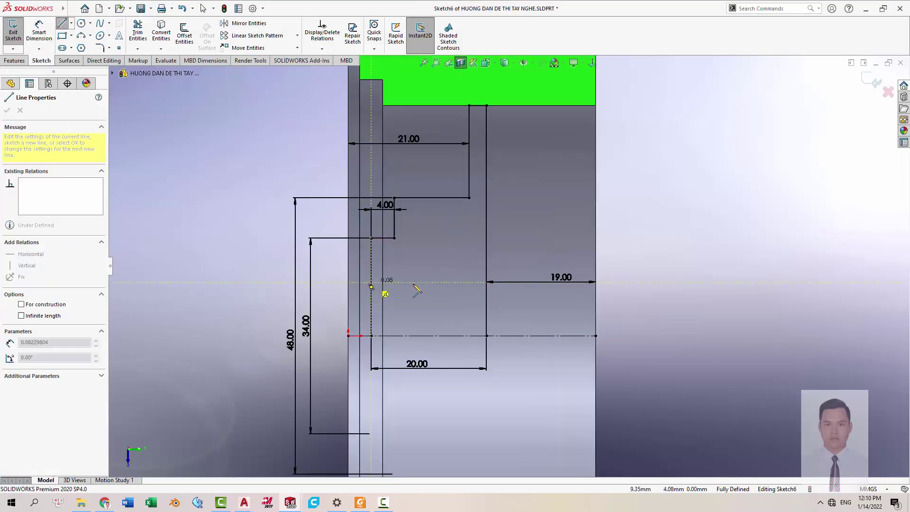
click(407, 282)
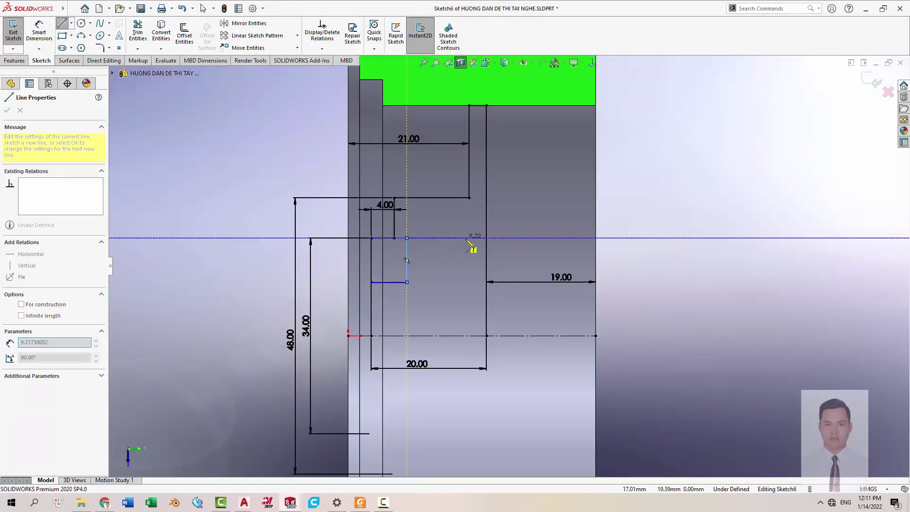
key(alt+Tab)
key(alt+Tab)
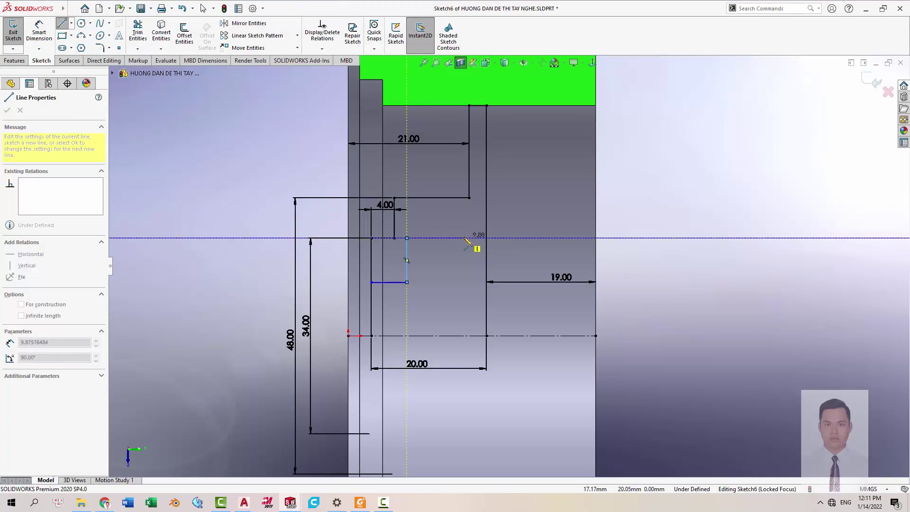
click(407, 238)
click(486, 238)
key(Escape)
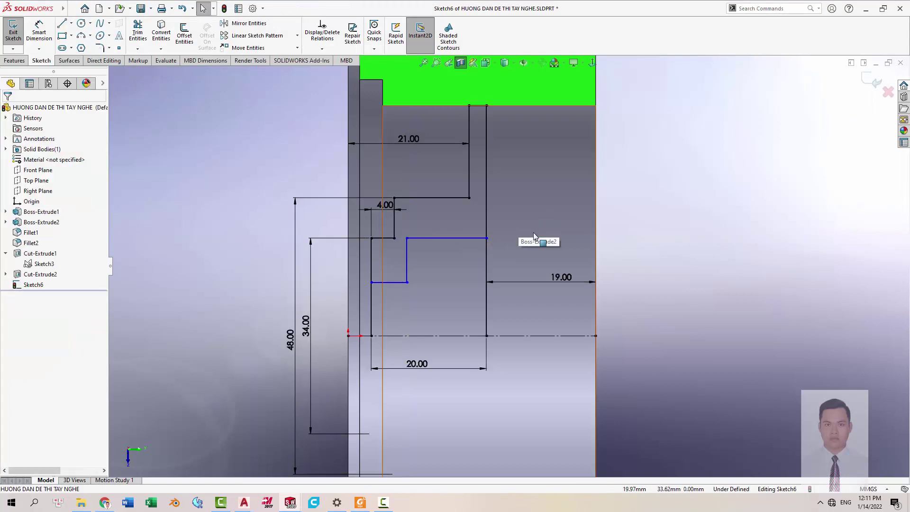
key(t)
drag(510, 257, 400, 305)
key(Escape)
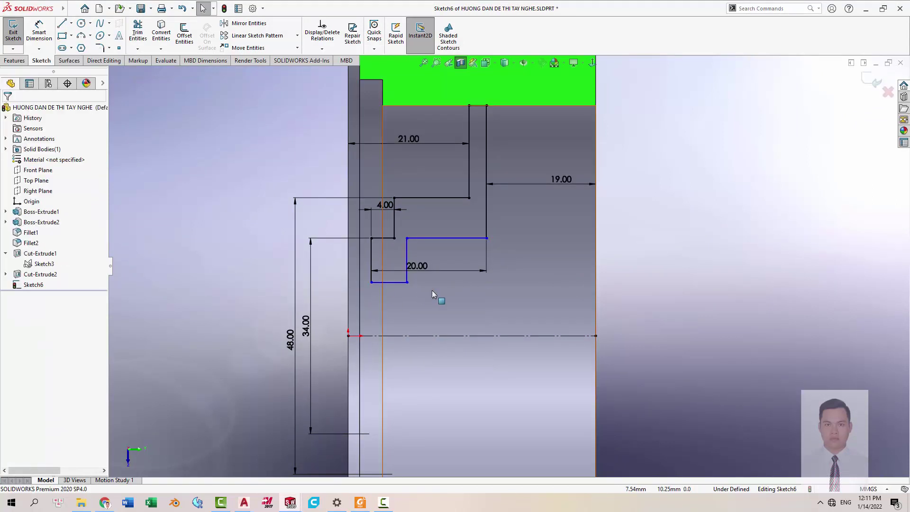
scroll(434, 290, down, 2)
drag(427, 226, 420, 208)
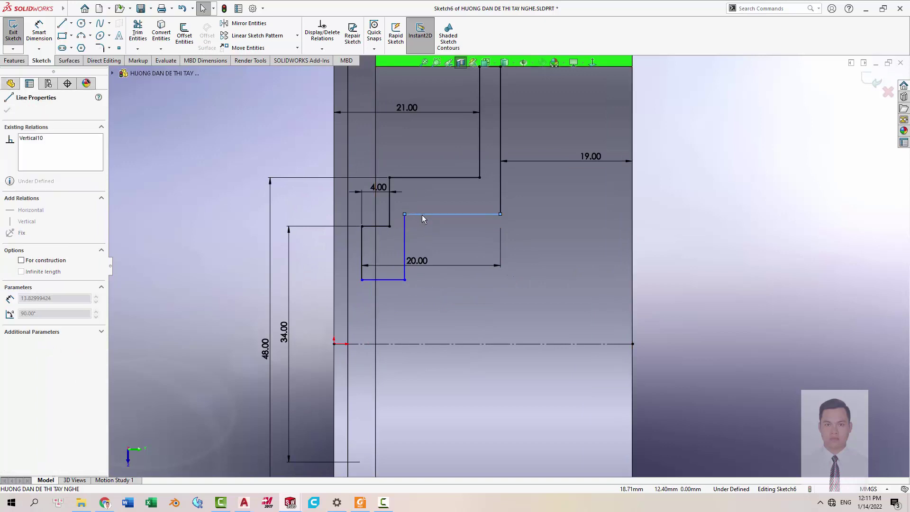
Add Ø28 and Ø40 diameter dimensions across the centreline.
key(alt+Tab)
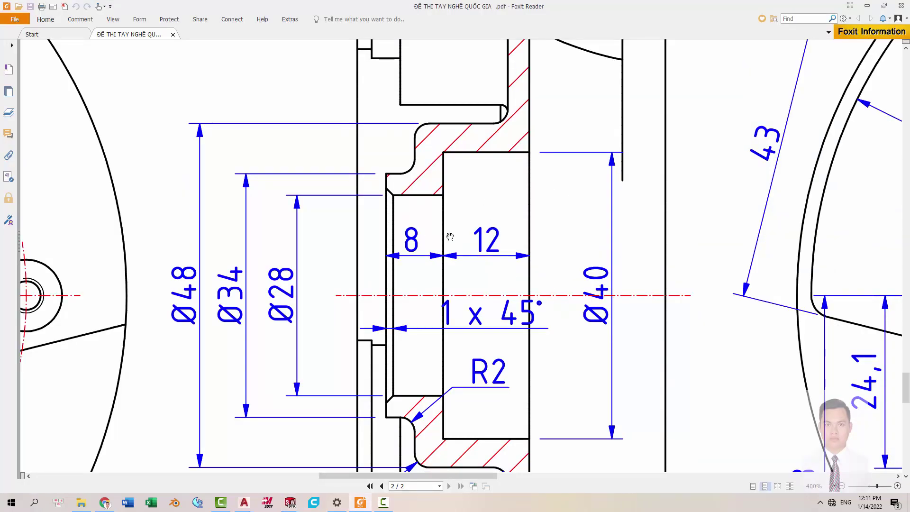
key(alt+Tab)
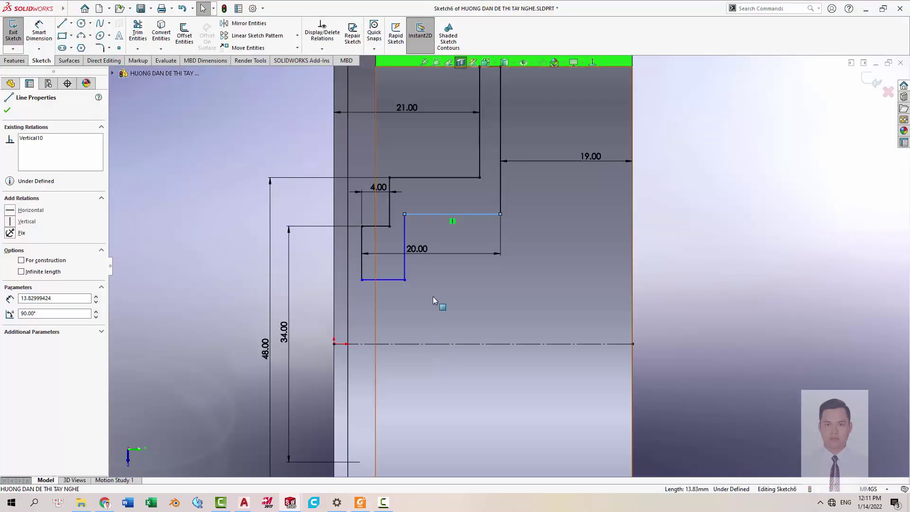
click(383, 280)
click(516, 374)
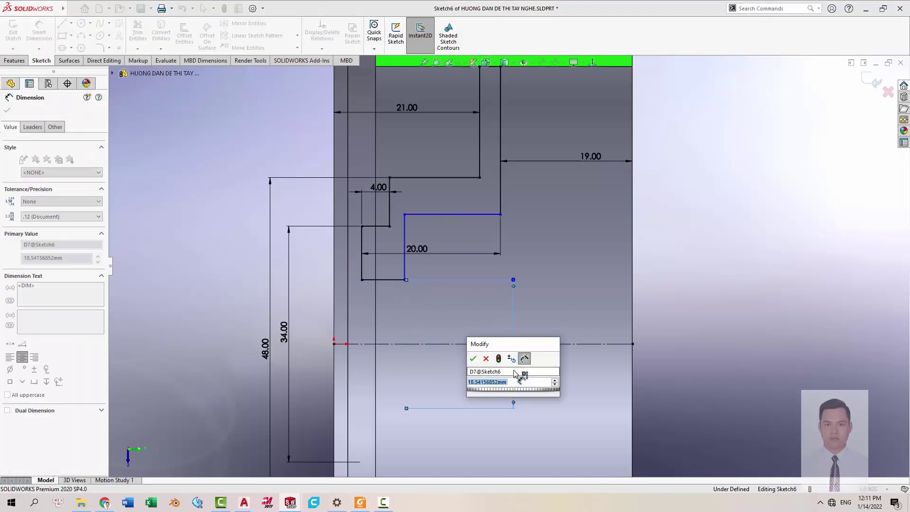
text(28)
key(Return)
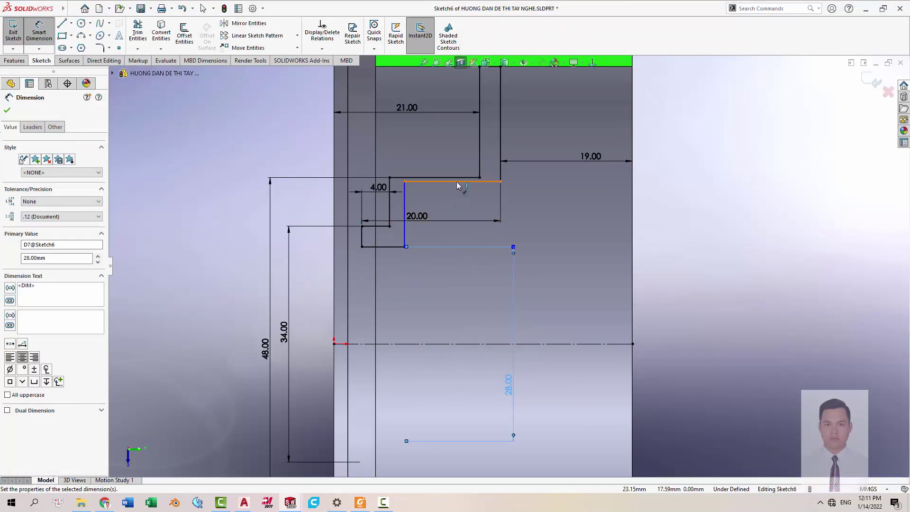
click(458, 182)
click(594, 311)
text(40)
key(Return)
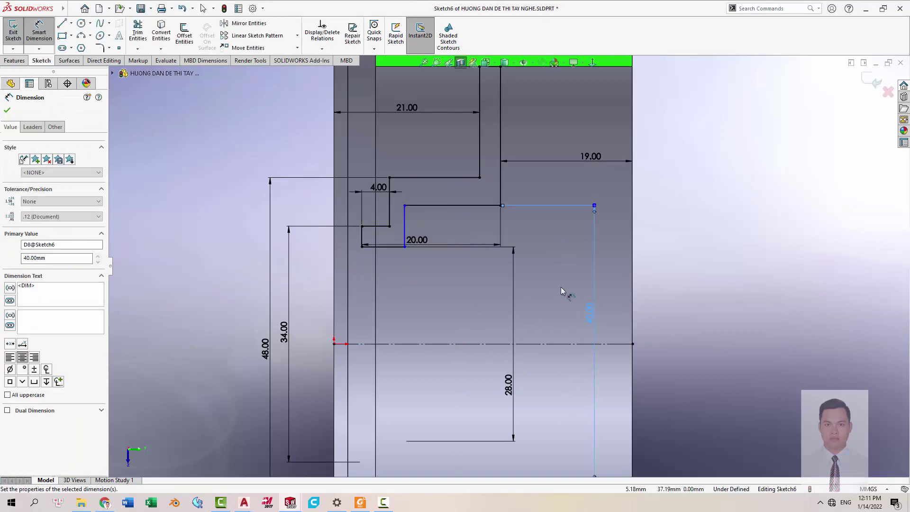
Dimension the short bottom line at 8 mm and move the 20 mm dimension below it.
click(377, 246)
click(393, 278)
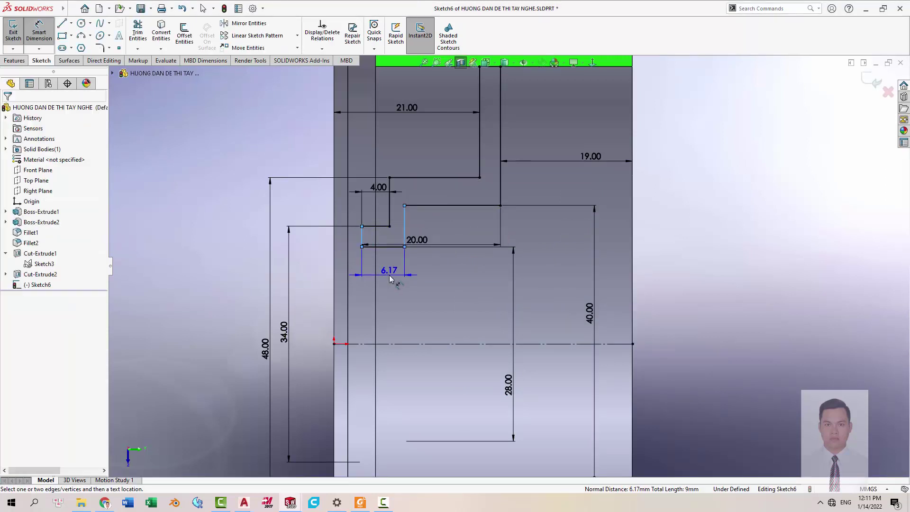
text(8)
key(Return)
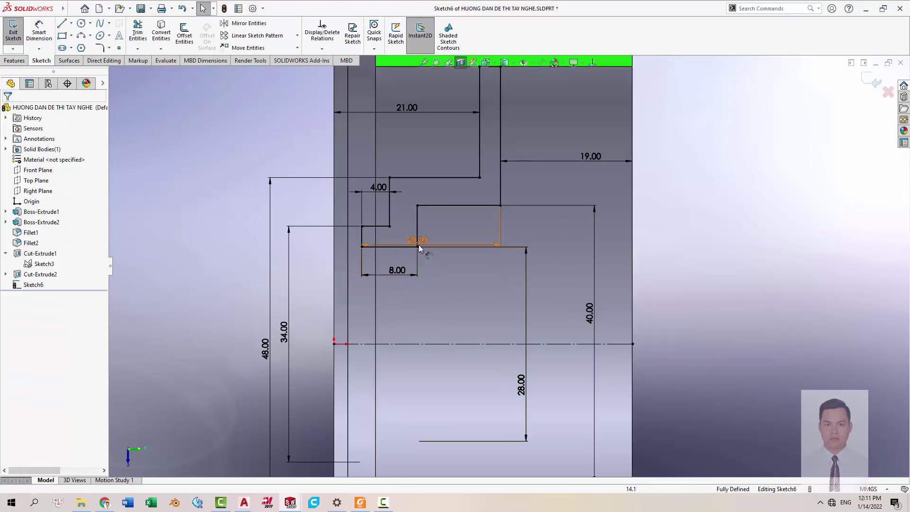
drag(416, 240, 415, 294)
click(691, 248)
Recheck the drawing and bring up the Sketch Chamfer tool from the S palette.
key(alt+Tab)
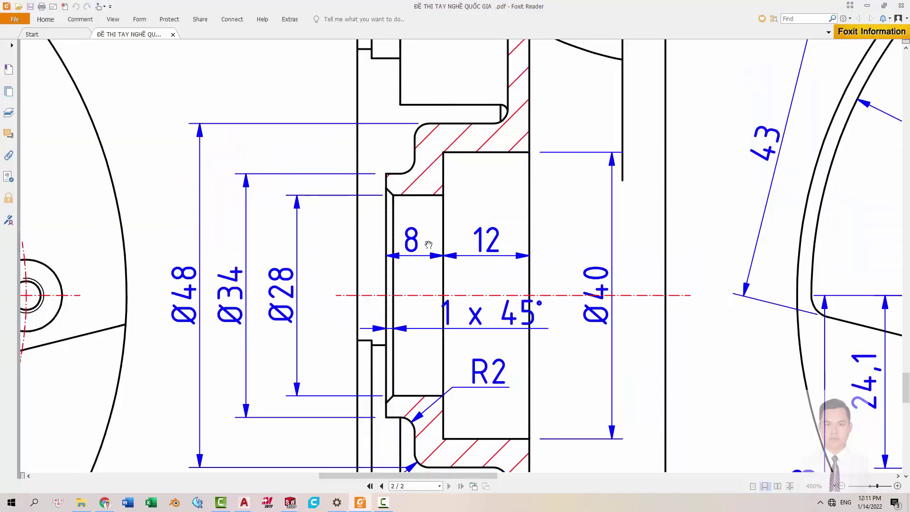
key(alt+Tab)
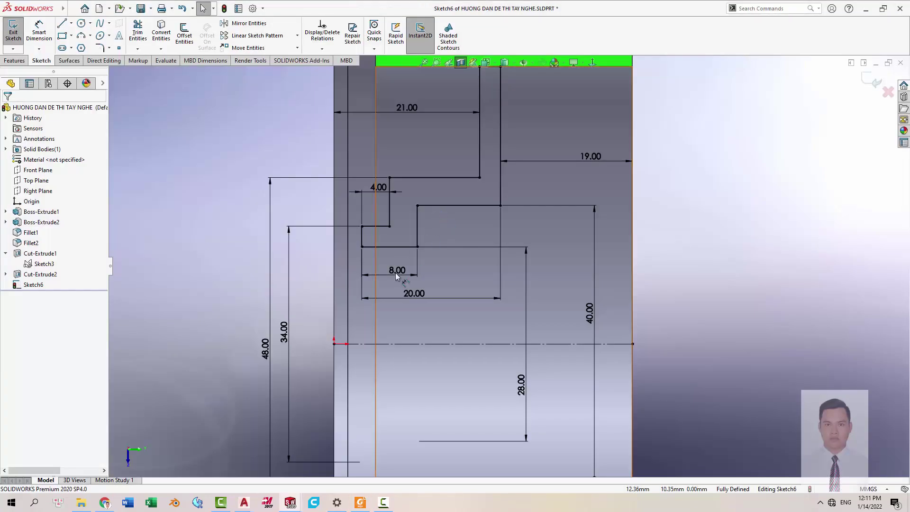
key(alt+Tab)
ctrl+scroll(420, 313, down, 2)
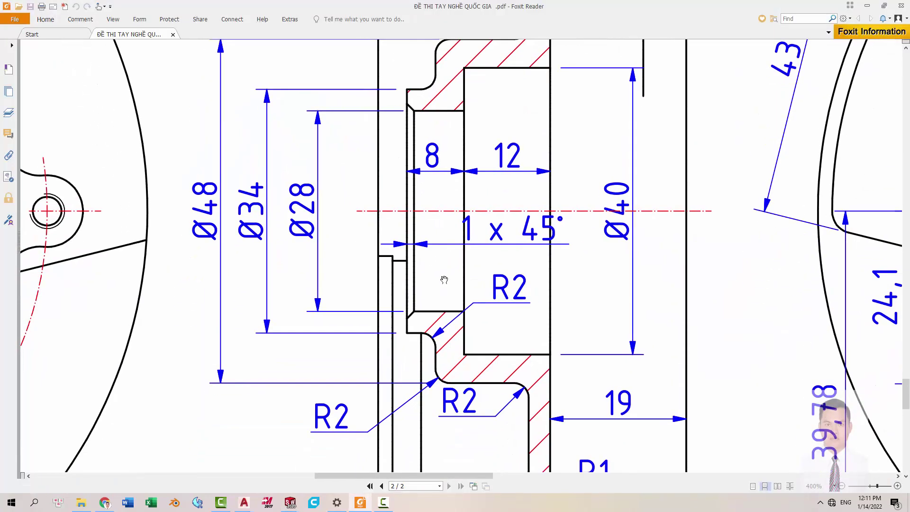
ctrl+scroll(443, 274, down, 1)
key(alt+Tab)
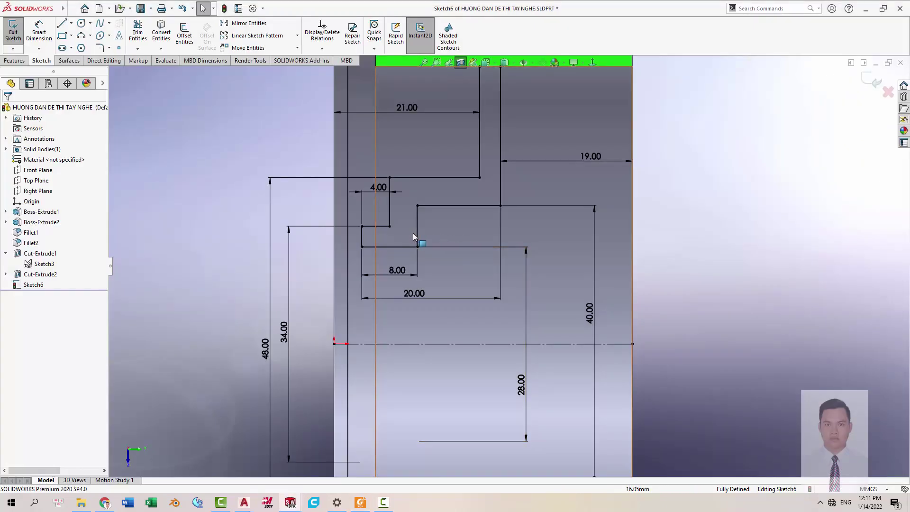
key(s)
click(466, 292)
Chamfer the profile's small inner corner by 1 mm.
click(472, 315)
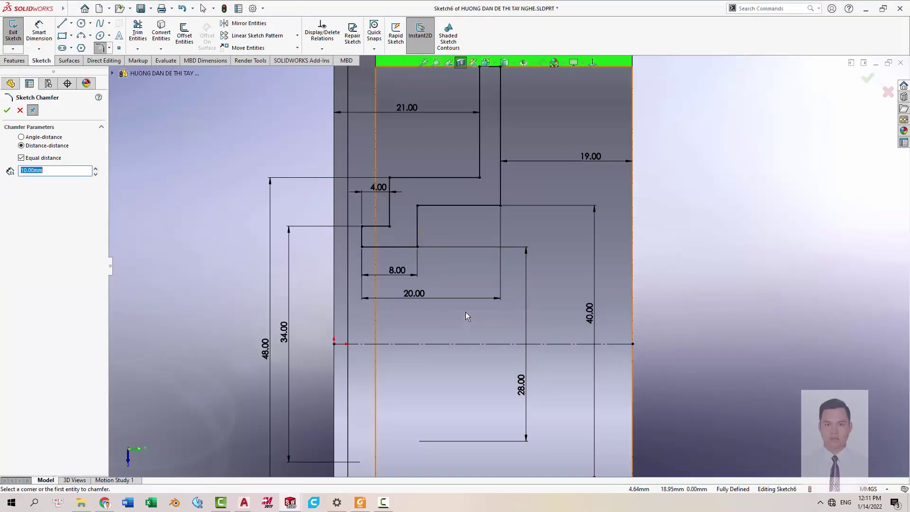
text(1)
click(363, 246)
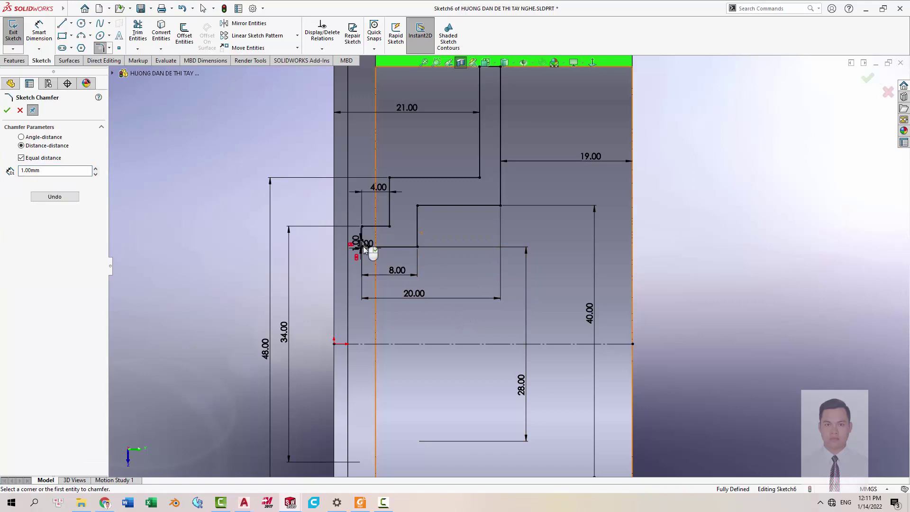
key(Return)
scroll(480, 278, down, 2)
scroll(479, 278, up, 2)
Exit the sketch and revolve it 360° about the centreline as Revolve1.
right_click(479, 277)
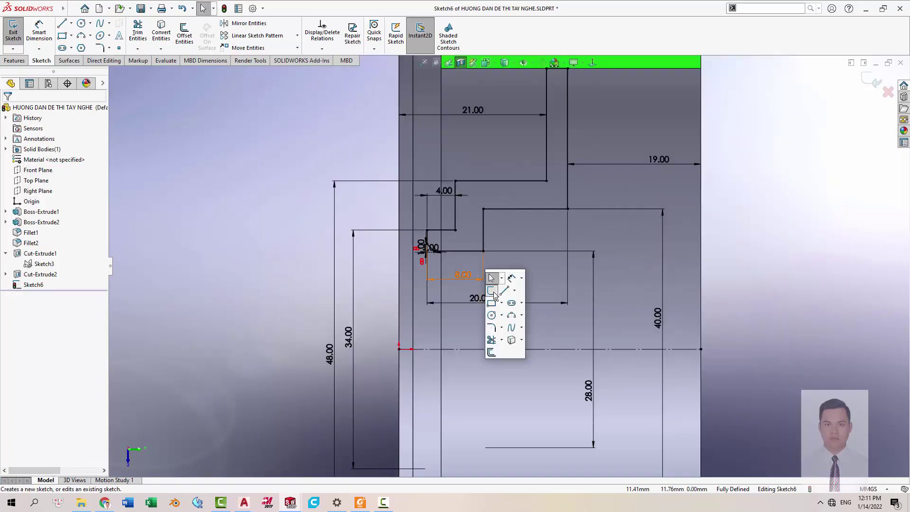
click(493, 277)
click(697, 239)
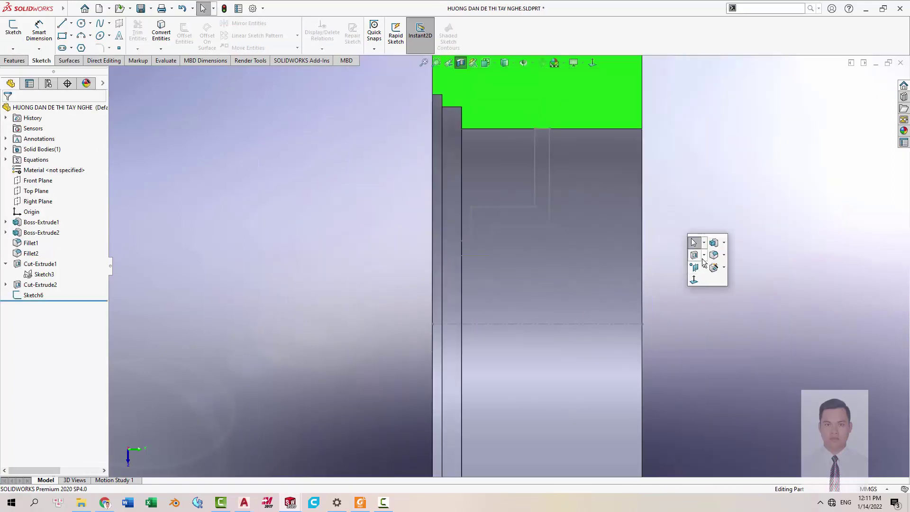
key(alt+Tab)
key(alt+Tab)
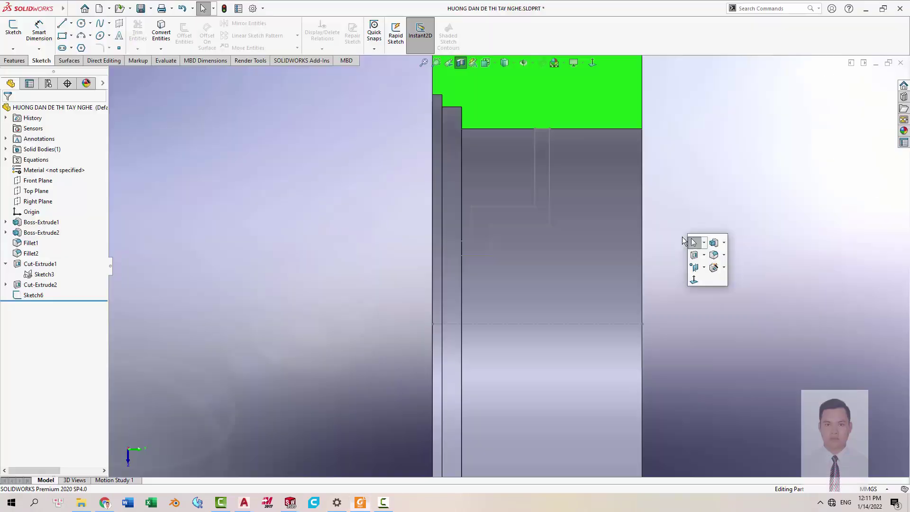
click(725, 243)
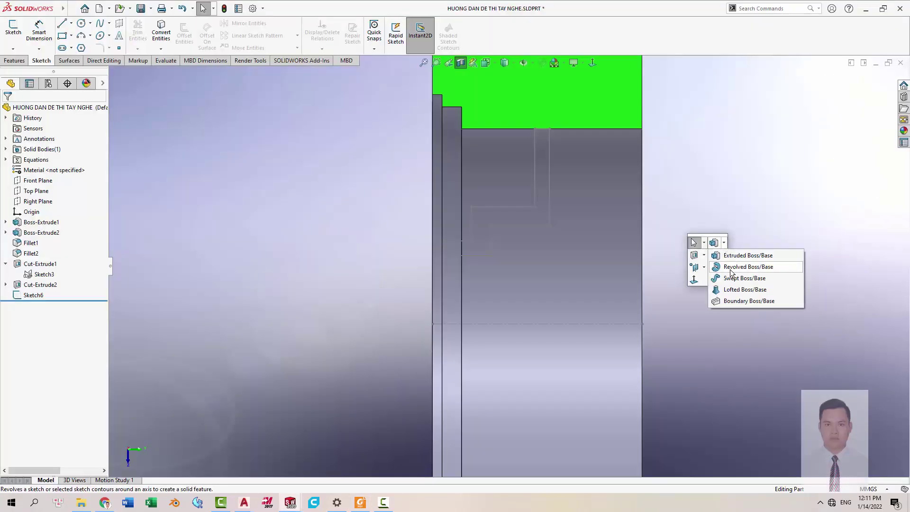
click(730, 268)
click(524, 323)
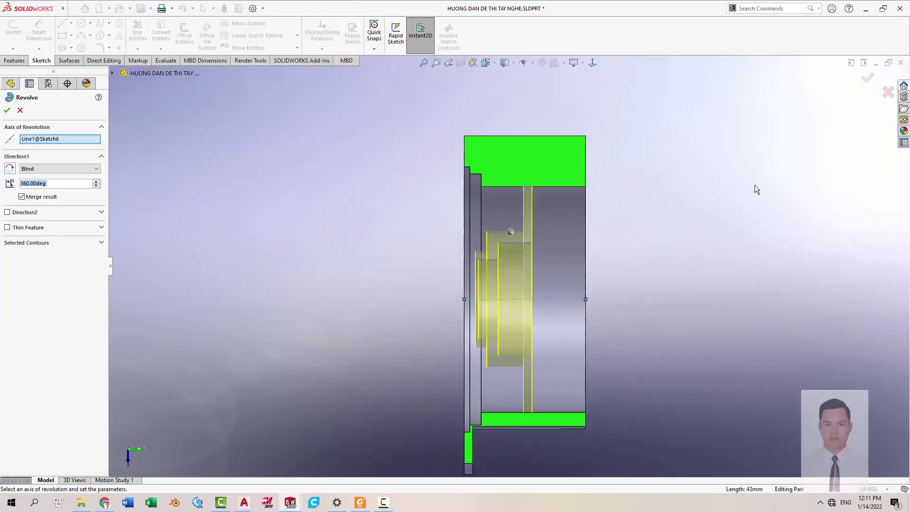
click(867, 84)
scroll(564, 291, down, 2)
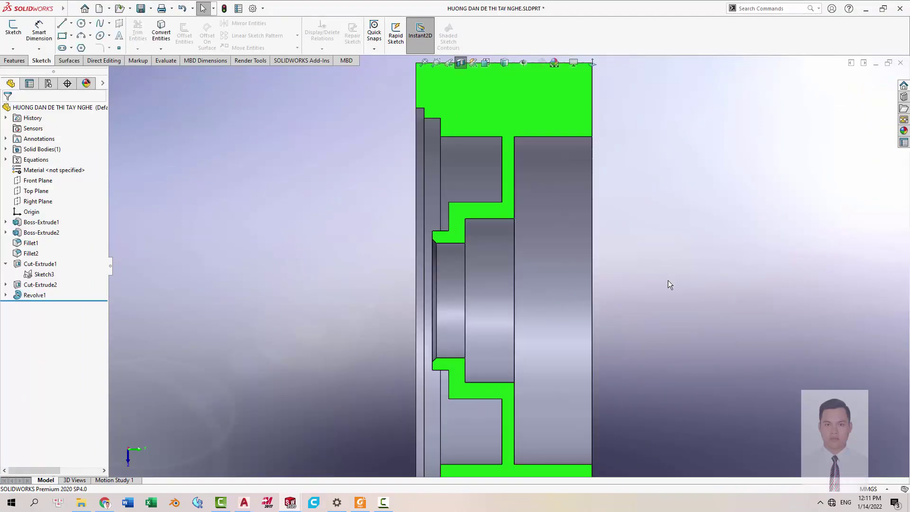
key(alt+Tab)
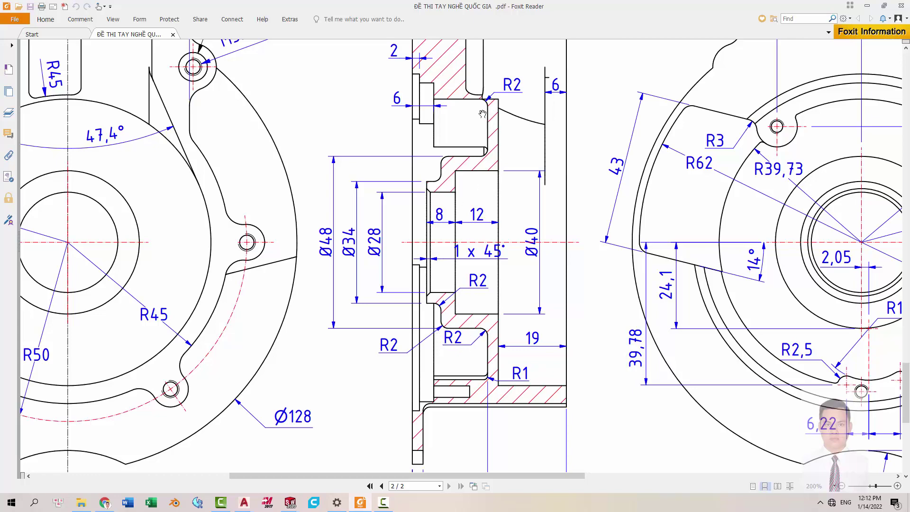
Reopen Revolve1's Sketch6 and start a sketch fillet with a 2 mm radius.
key(alt+Tab)
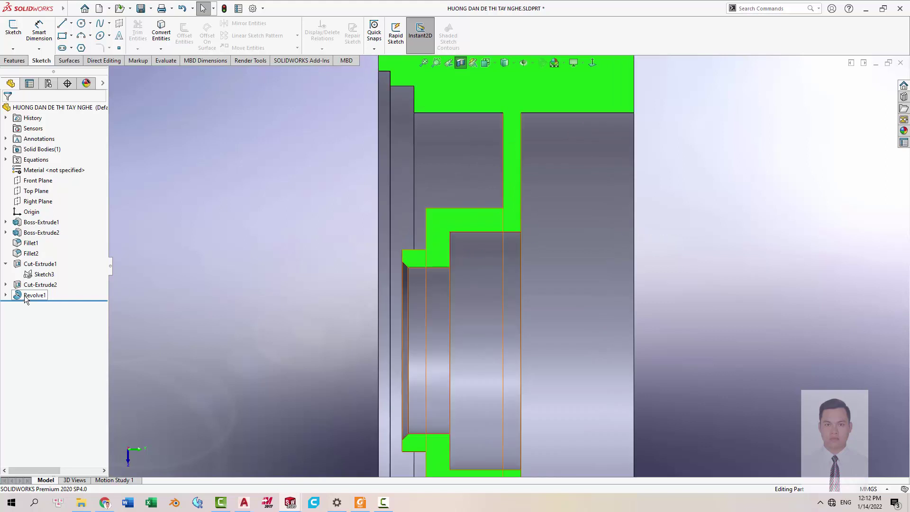
click(33, 299)
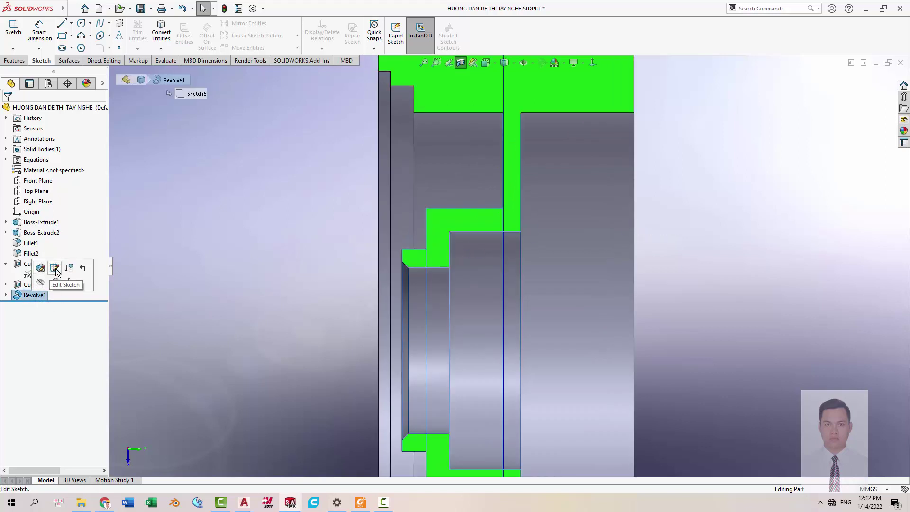
click(56, 269)
key(s)
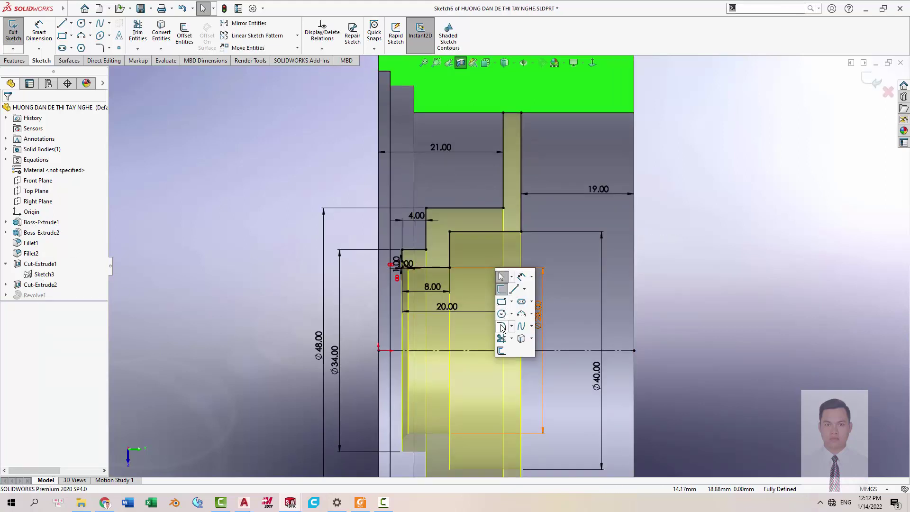
click(502, 327)
text(2)
key(Return)
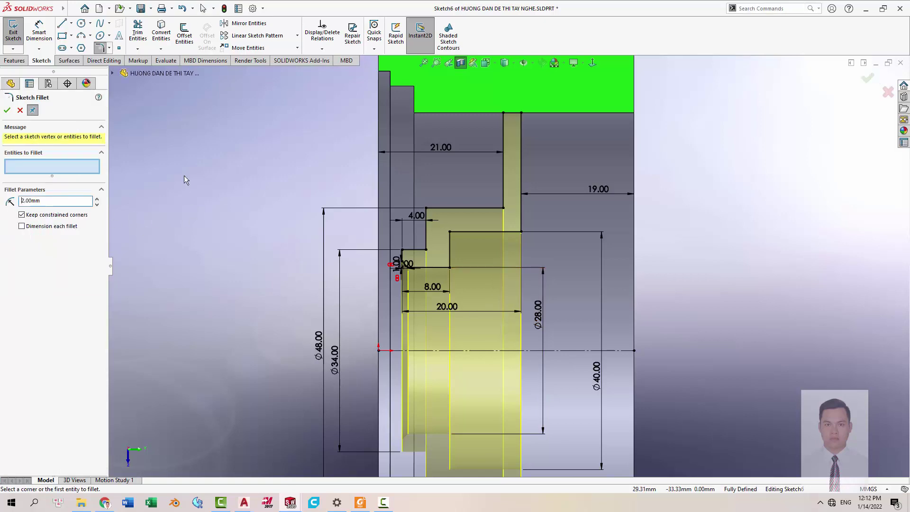
Round the step corners with 2 mm fillets and exit the sketch to rebuild Revolve1.
click(428, 249)
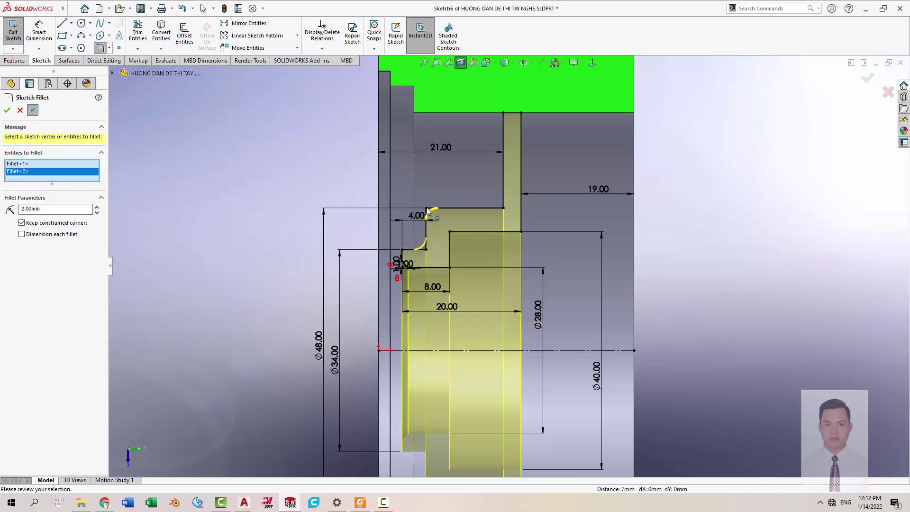
key(alt+Tab)
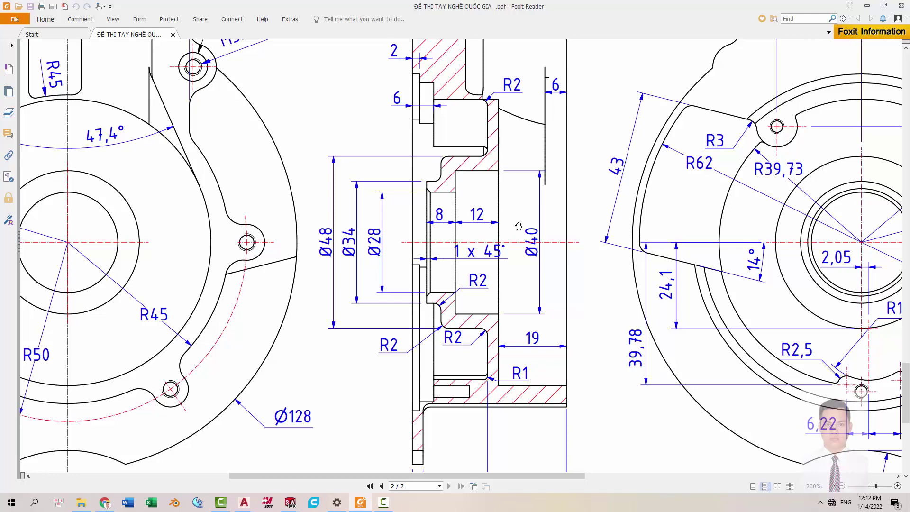
key(alt+Tab)
click(504, 209)
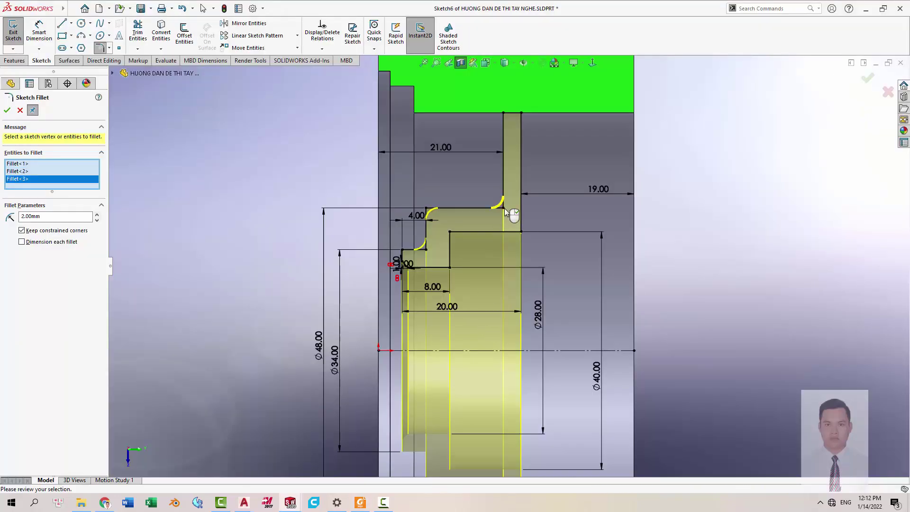
key(Return)
click(867, 78)
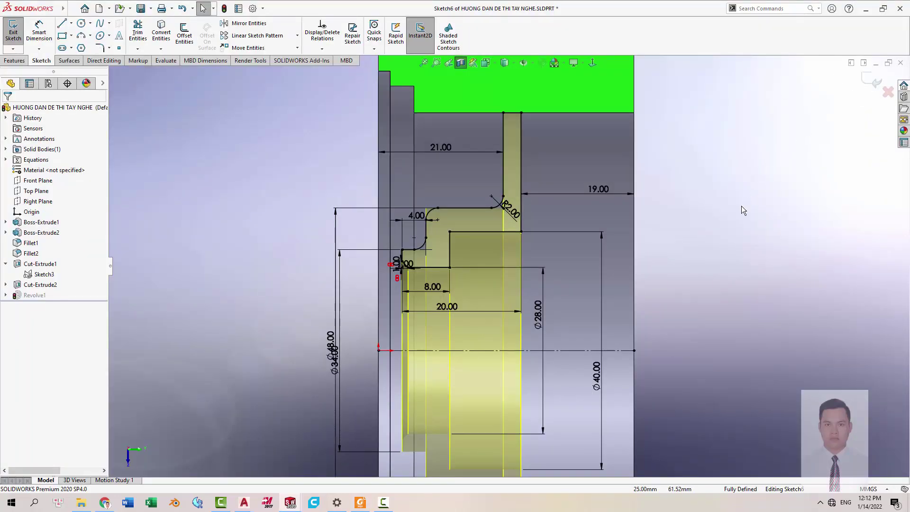
click(870, 79)
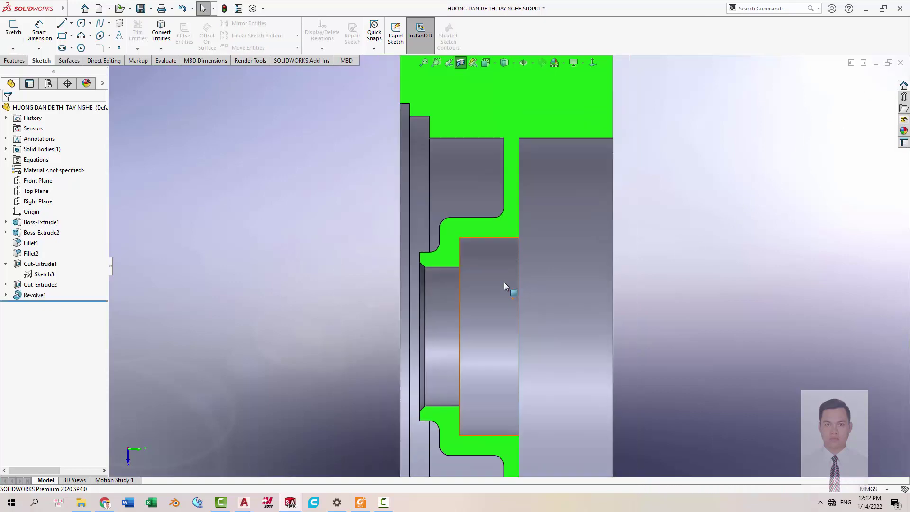
Fillet the inner edge where the thin wall meets the rim at 5 mm as Fillet3.
scroll(472, 335, down, 2)
key(alt+Tab)
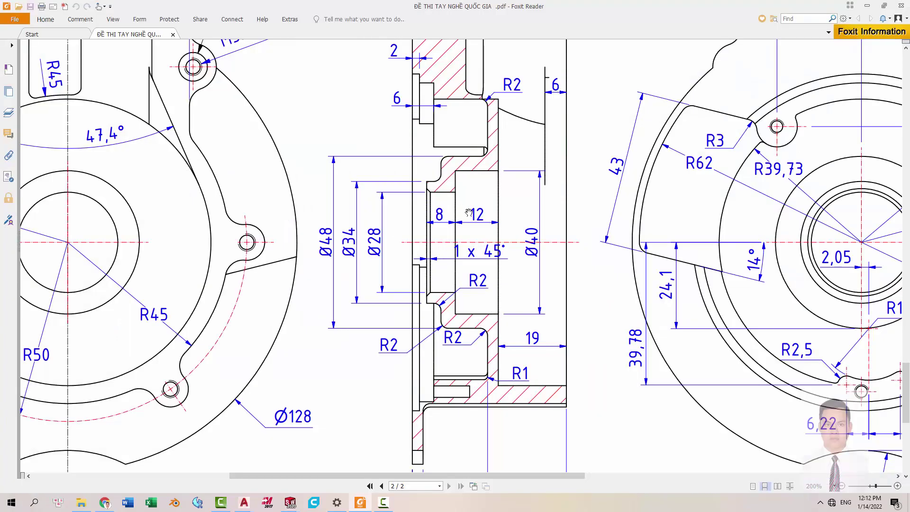
key(alt+Tab)
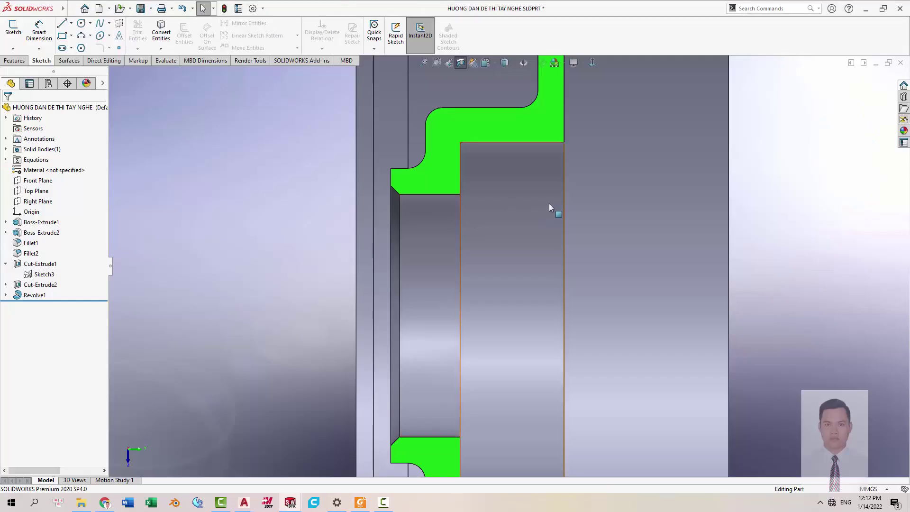
key(alt+Tab)
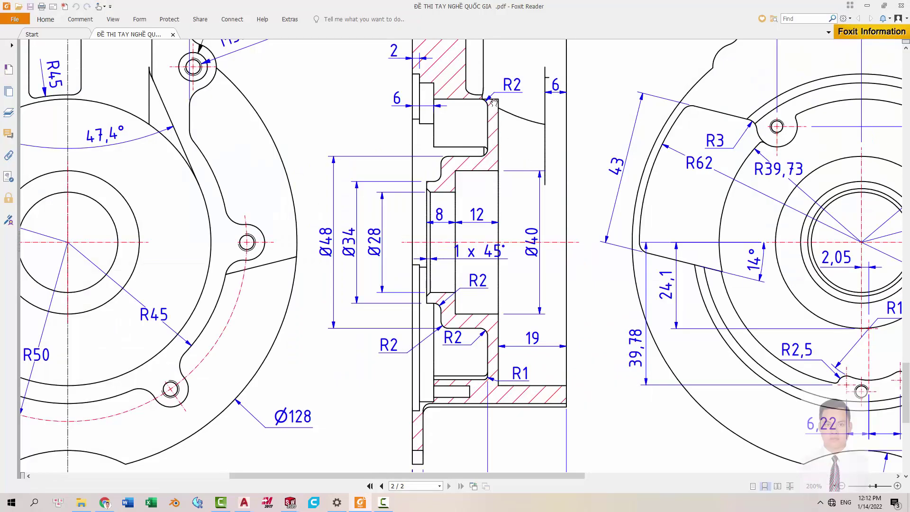
key(alt+Tab)
mouse_move(545, 211)
middle_down()
mouse_move(525, 166)
mouse_move(494, 161)
middle_up()
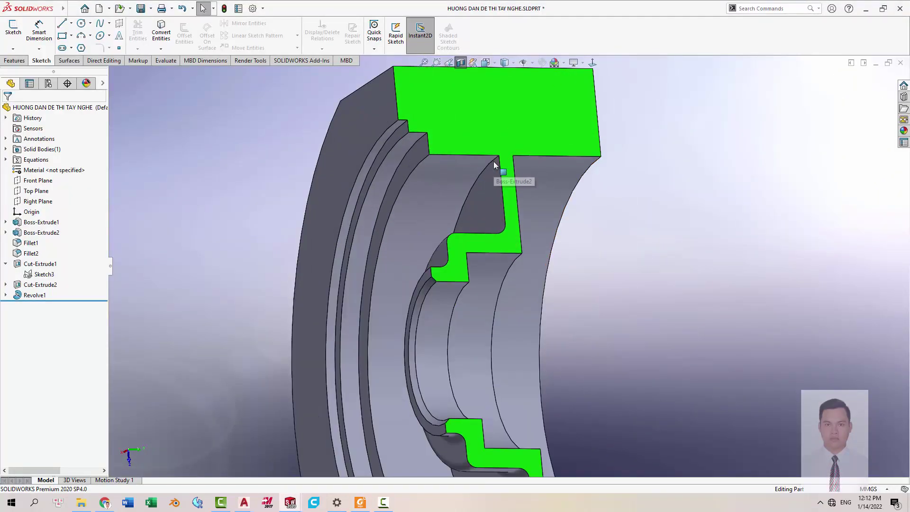
click(522, 132)
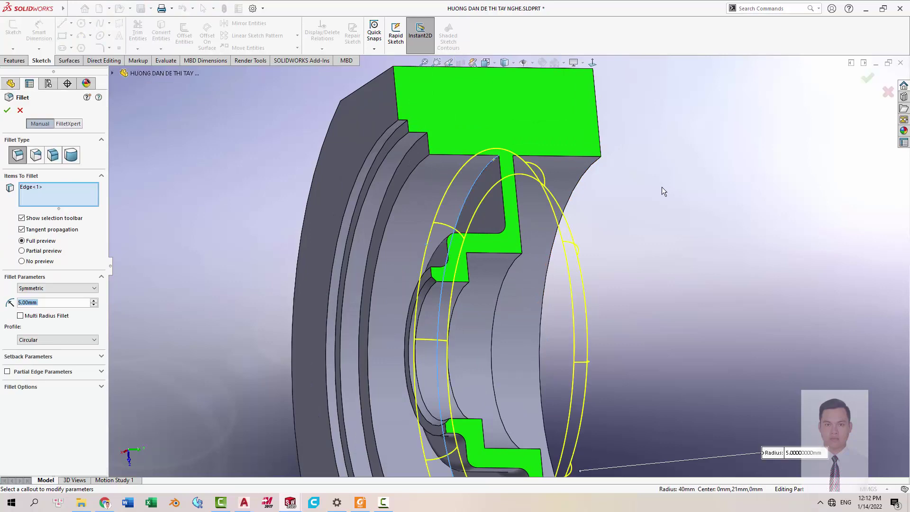
key(Return)
Return the part to the Front view and compare with section E-E in the PDF.
scroll(621, 226, up, 2)
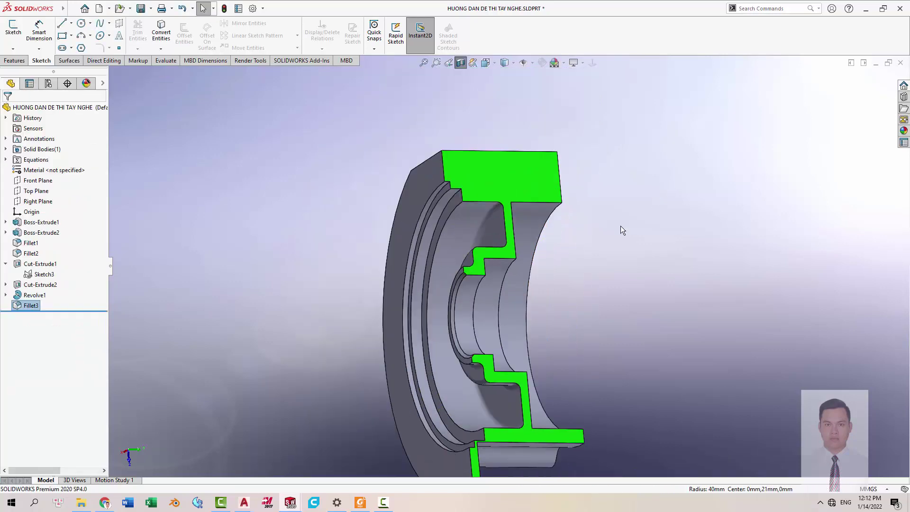
scroll(618, 266, up, 2)
key(space)
click(492, 301)
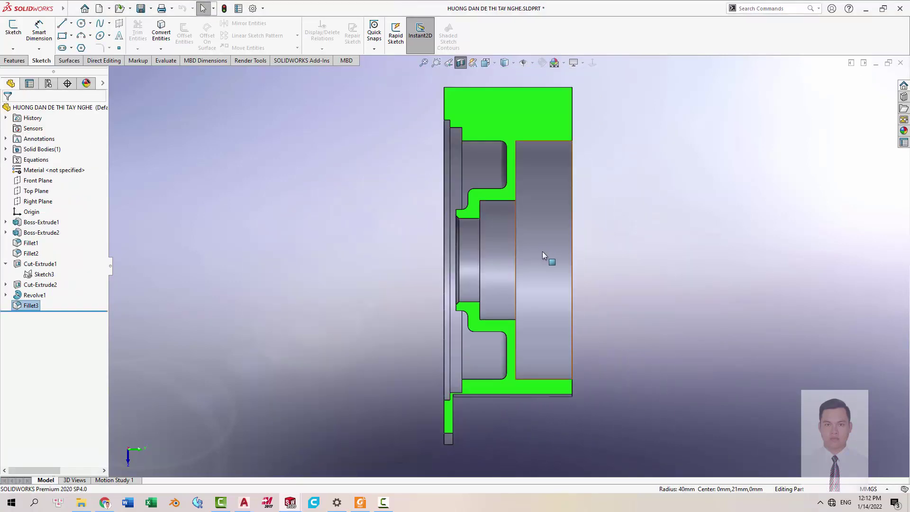
key(alt+Tab)
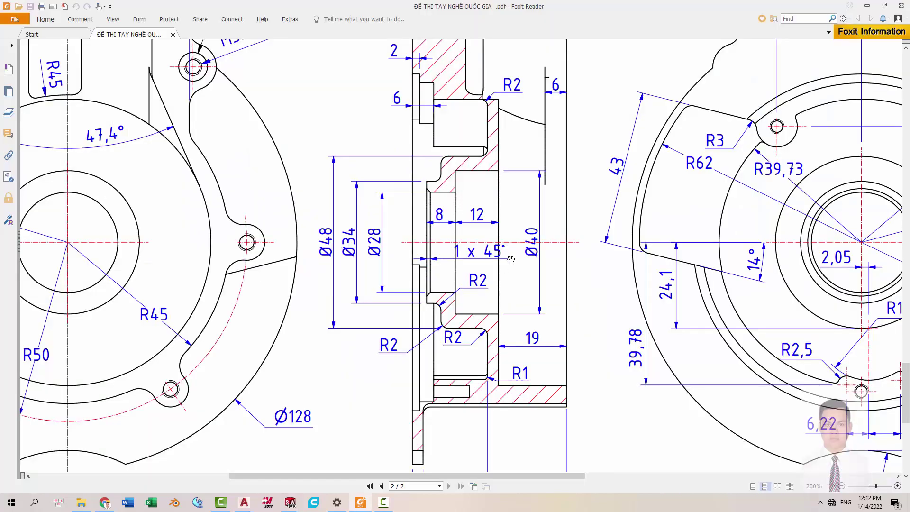
Review the front view's R45, R50 and Ø128 features, then orbit the sectioned part.
ctrl+scroll(495, 184, down, 3)
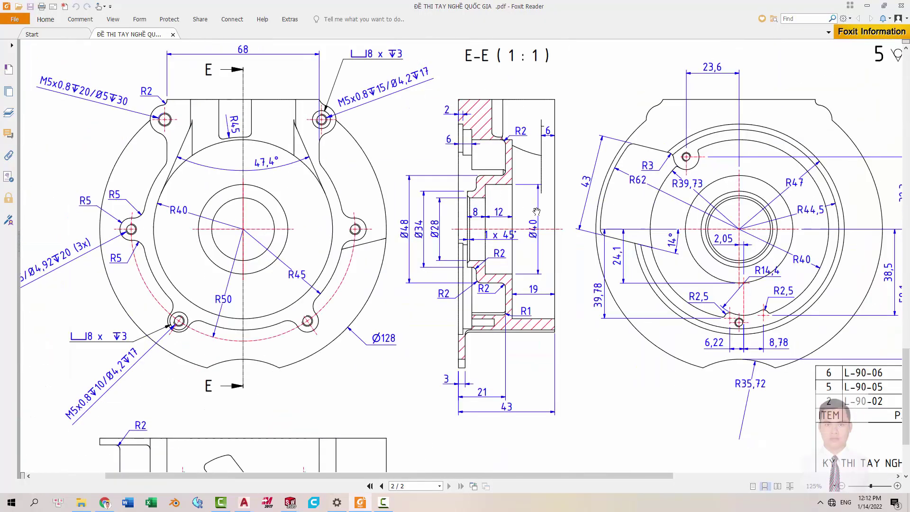
drag(411, 141, 428, 159)
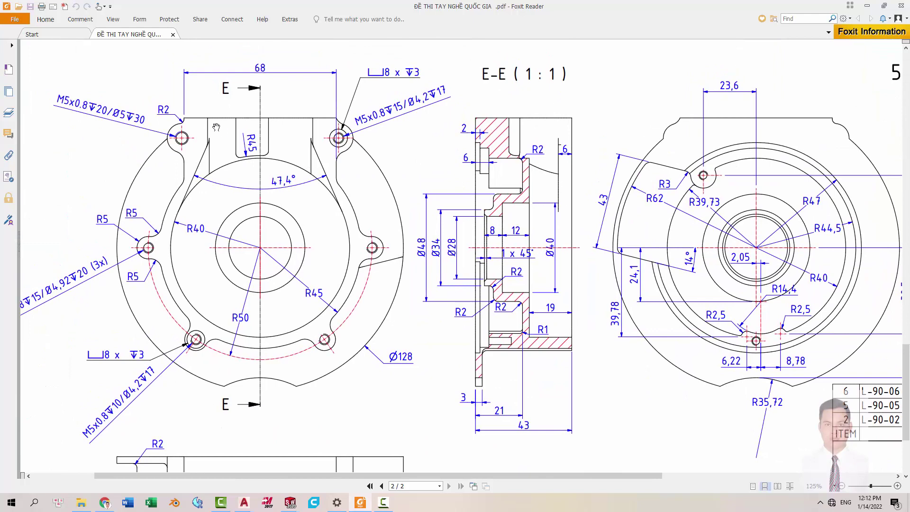
scroll(210, 118, down, 5)
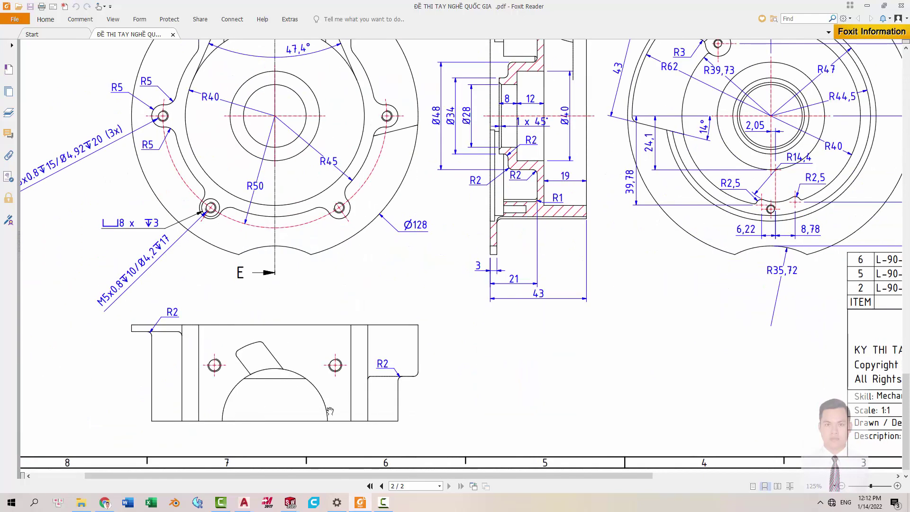
scroll(267, 299, up, 3)
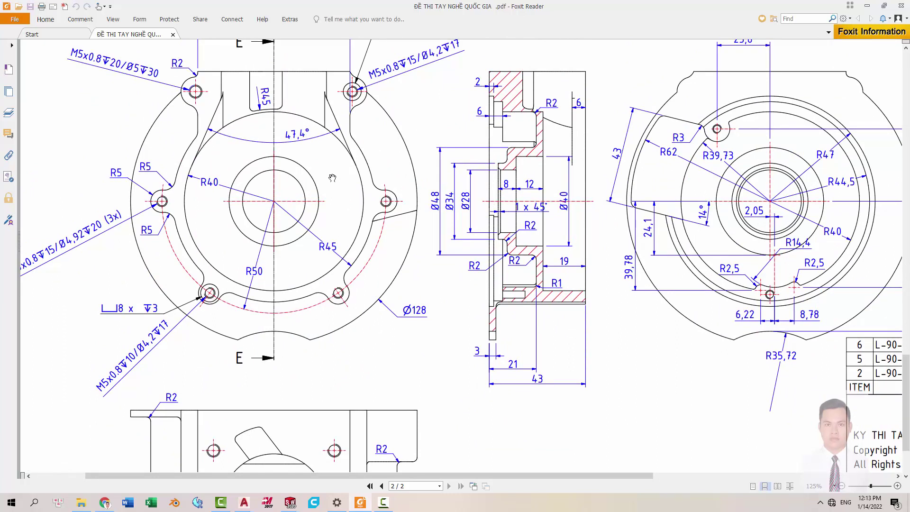
scroll(346, 211, up, 1)
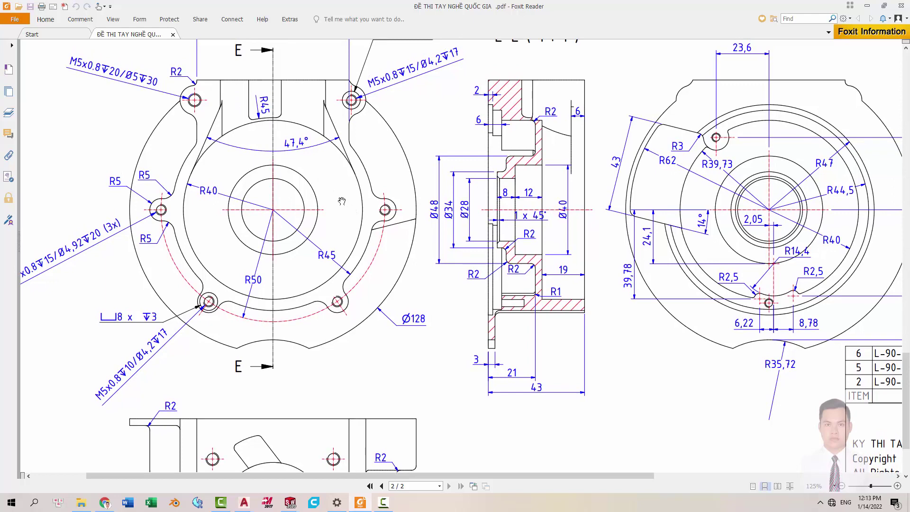
key(alt+Tab)
middle_drag(561, 234, 604, 300)
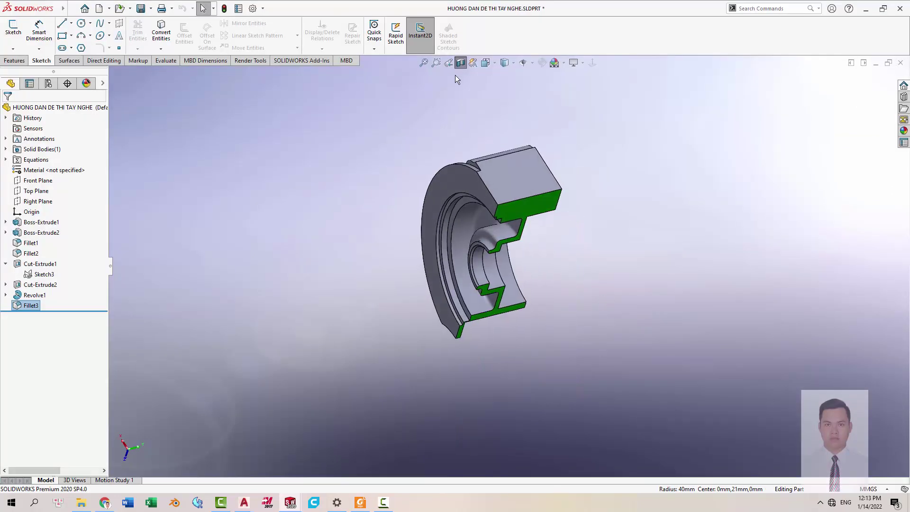
Turn off the section view and orbit the whole part to view it from below.
click(460, 63)
click(508, 174)
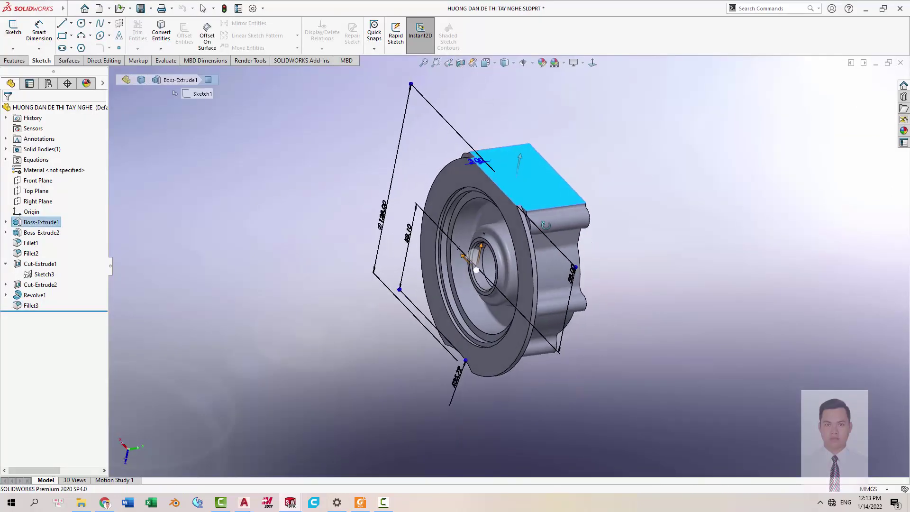
click(634, 195)
middle_drag(633, 195, 563, 263)
scroll(563, 263, down, 3)
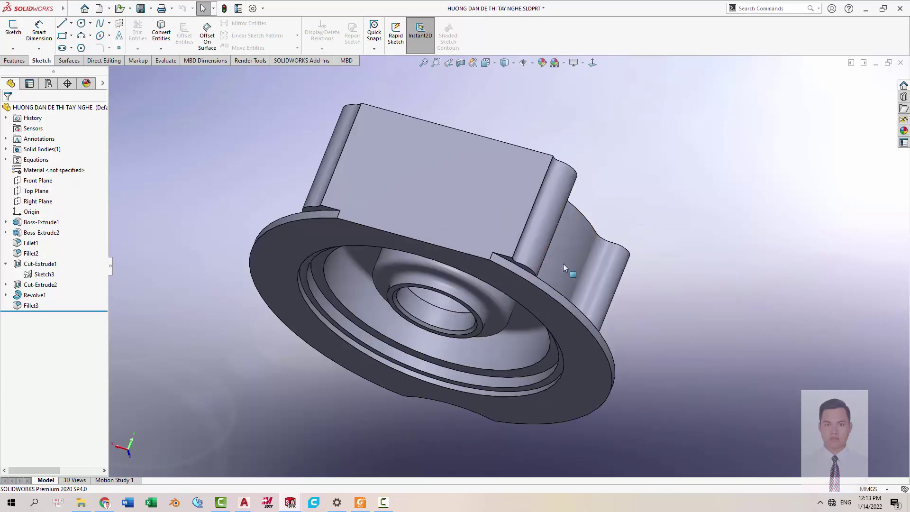
scroll(545, 262, down, 1)
scroll(433, 254, down, 2)
scroll(447, 250, down, 1)
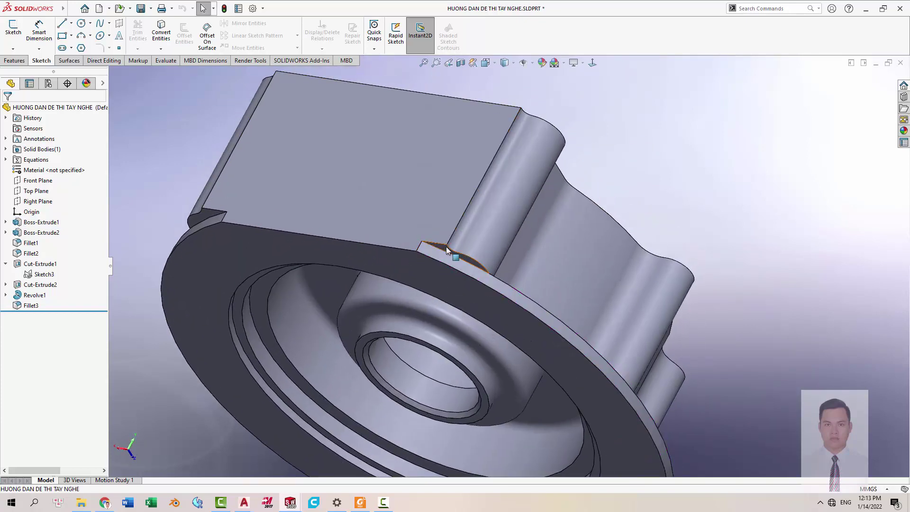
Open and close Boss-Extrude2's settings, then orbit to inspect the part's underside.
click(447, 250)
click(473, 207)
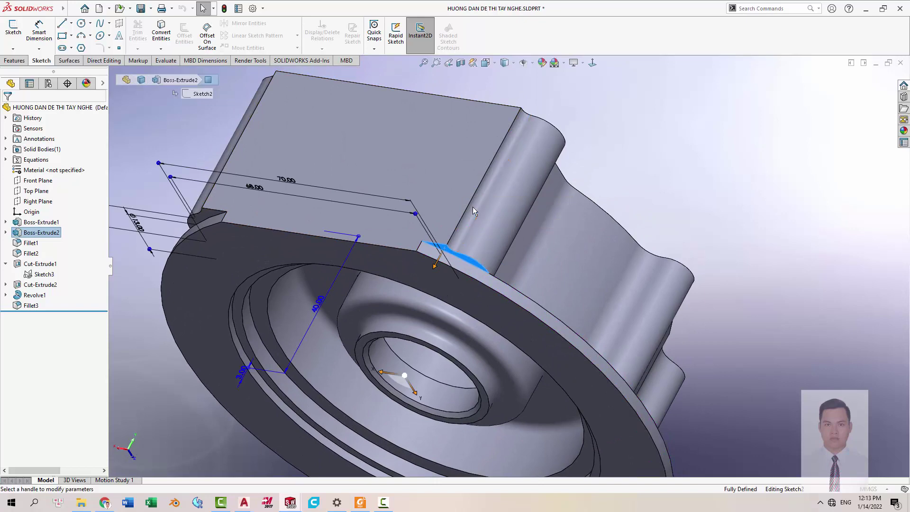
click(870, 81)
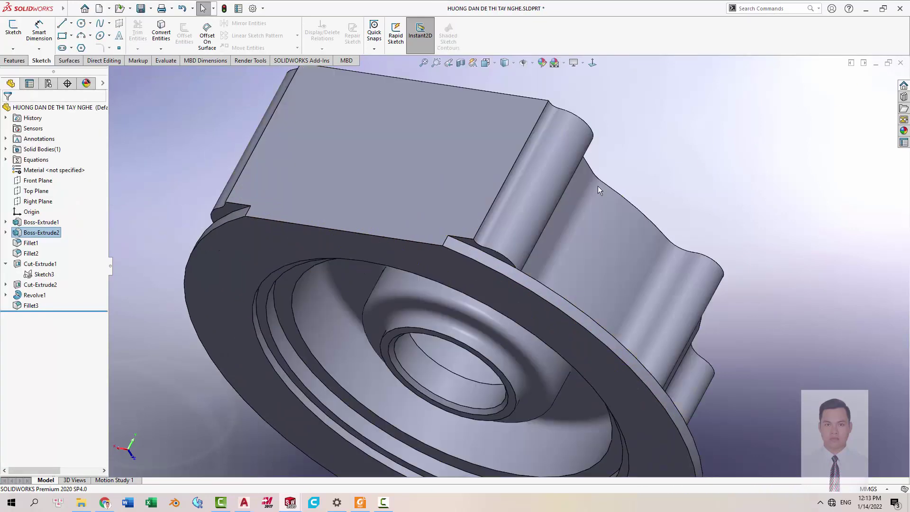
scroll(599, 186, down, 1)
scroll(604, 310, down, 2)
scroll(603, 311, down, 2)
scroll(603, 311, up, 3)
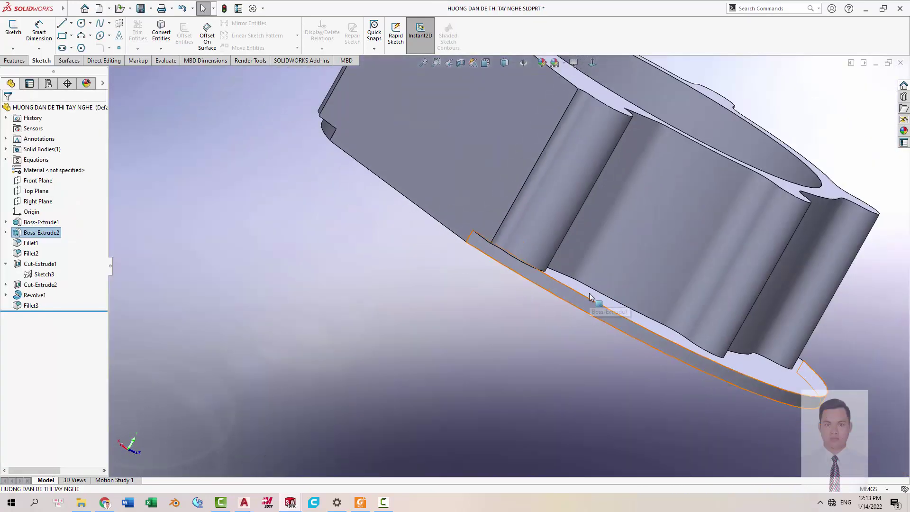
middle_drag(595, 305, 488, 245)
scroll(485, 243, down, 3)
scroll(485, 243, up, 2)
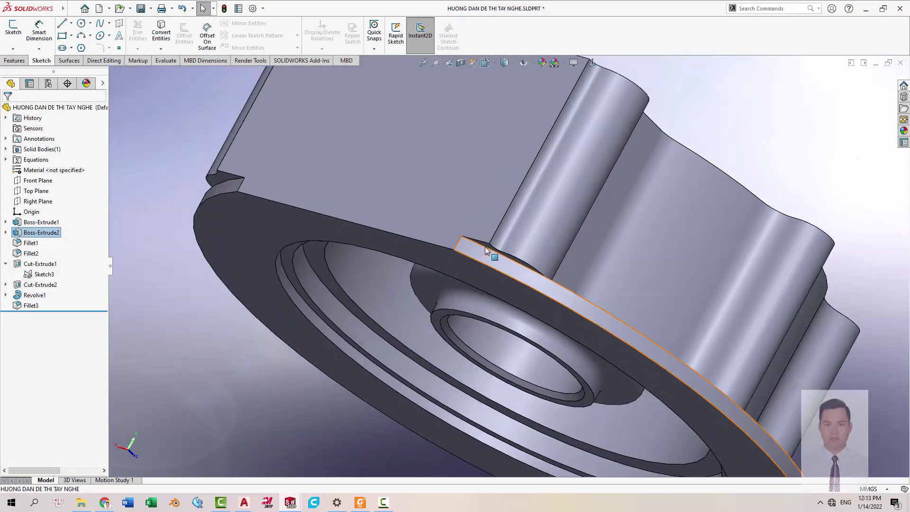
Make Boss-Extrude2 start from its sketch plane with a 43 mm depth.
click(489, 247)
click(519, 211)
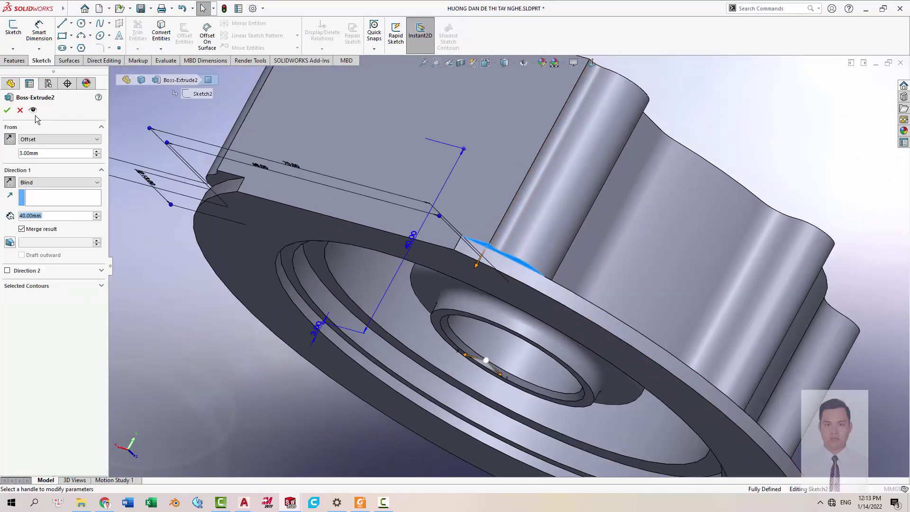
click(30, 141)
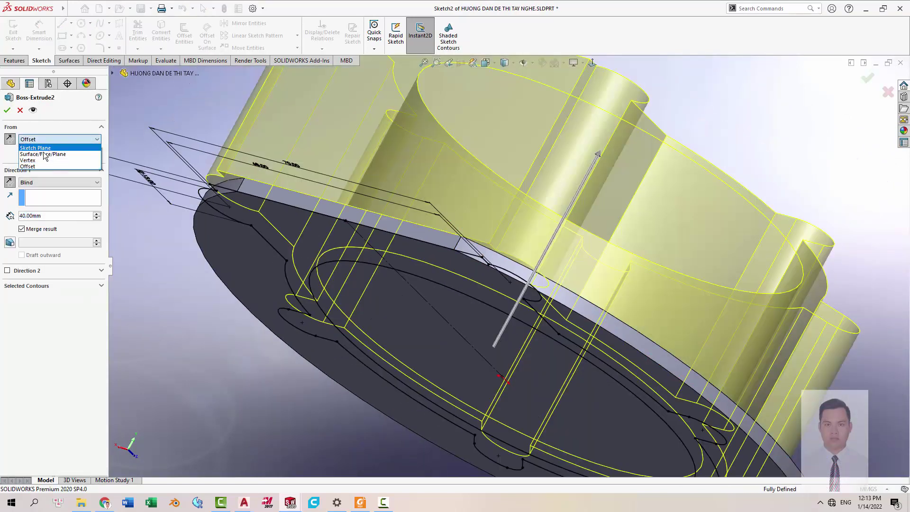
click(39, 148)
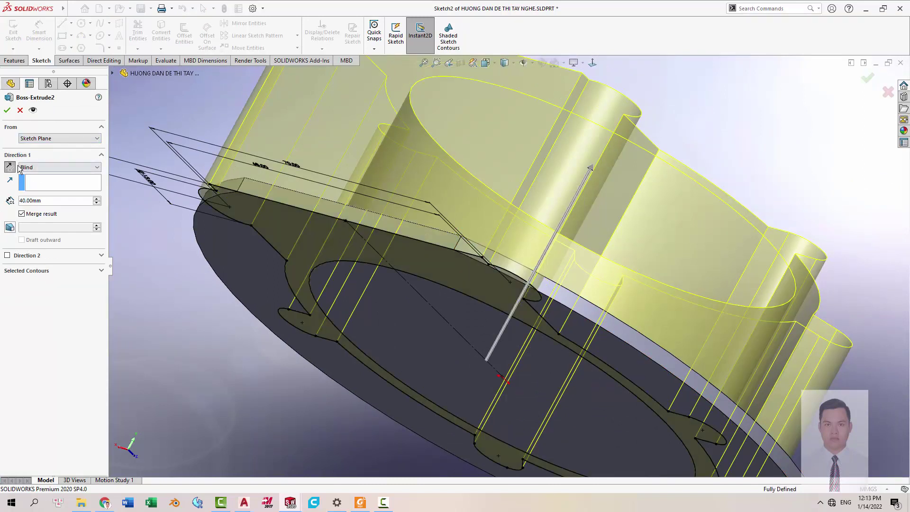
double_click(62, 200)
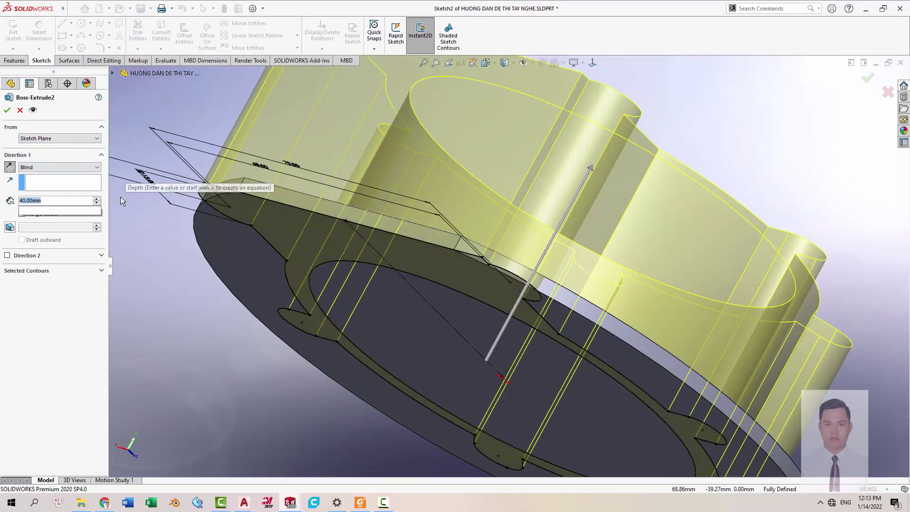
text(43)
key(Return)
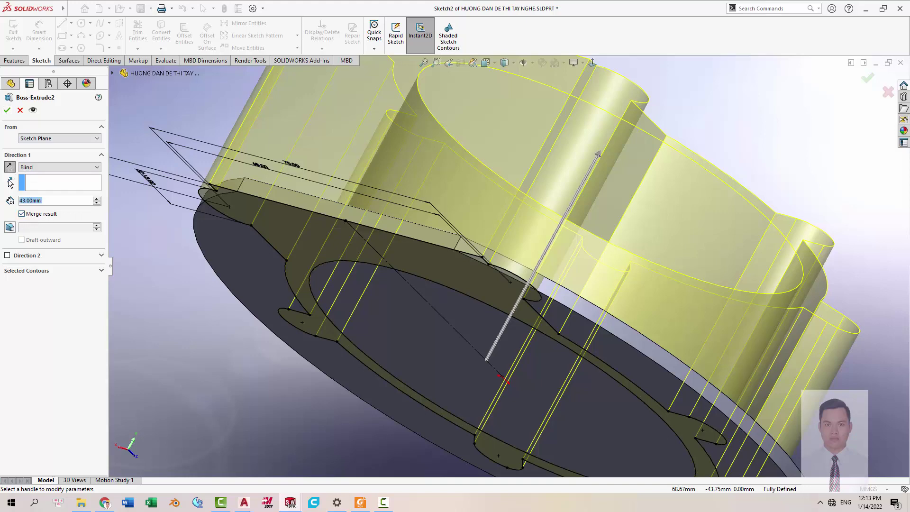
click(7, 110)
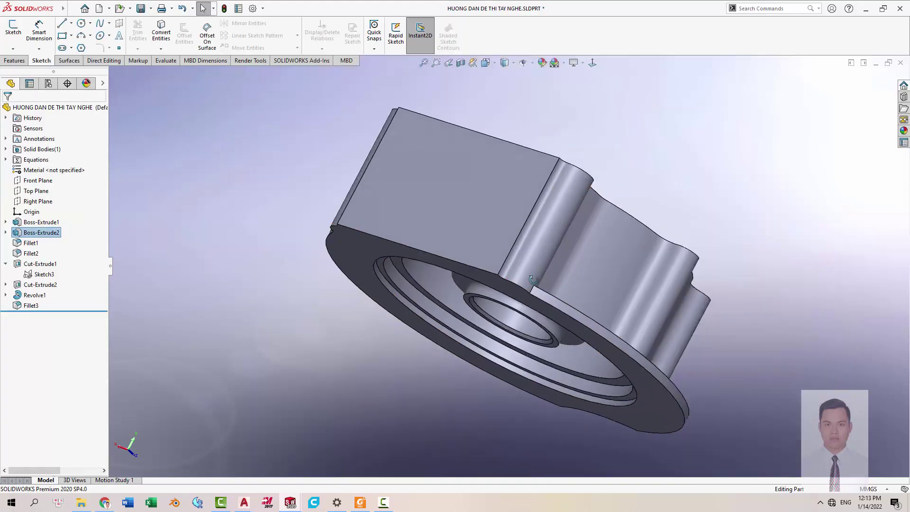
middle_drag(421, 260, 519, 291)
scroll(519, 291, up, 3)
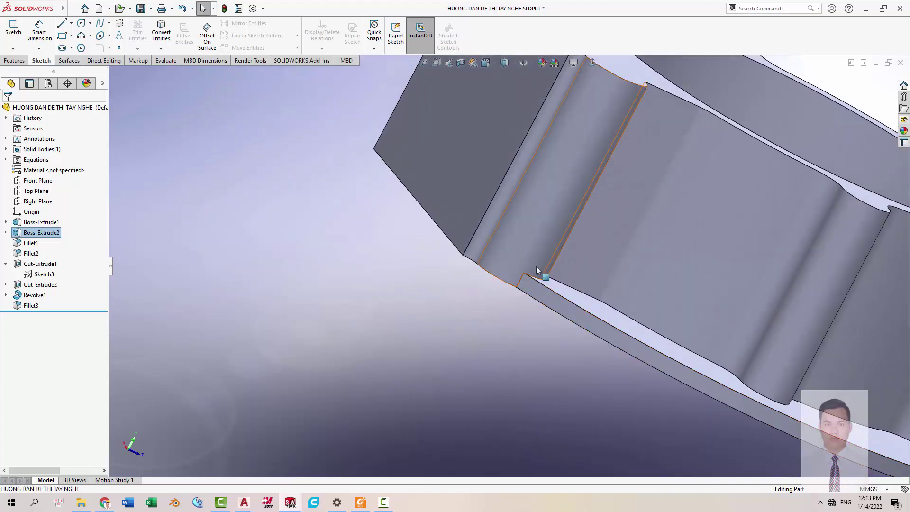
scroll(569, 265, up, 2)
scroll(610, 262, up, 2)
mouse_move(611, 262)
middle_down()
mouse_move(559, 233)
mouse_move(504, 274)
middle_up()
scroll(558, 234, down, 2)
scroll(558, 234, down, 2)
click(504, 274)
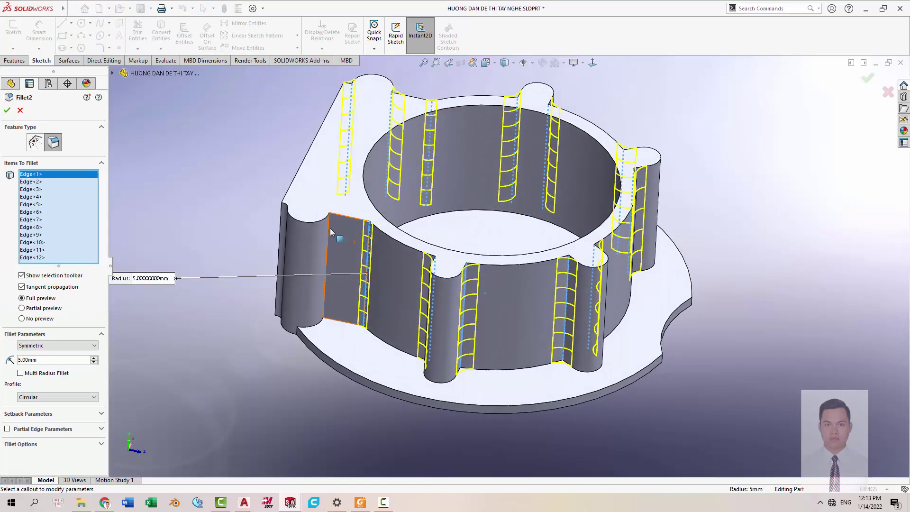
key(Escape)
scroll(402, 302, up, 2)
mouse_move(402, 301)
middle_down()
mouse_move(398, 332)
mouse_move(425, 315)
mouse_move(564, 165)
middle_up()
key(alt+Tab)
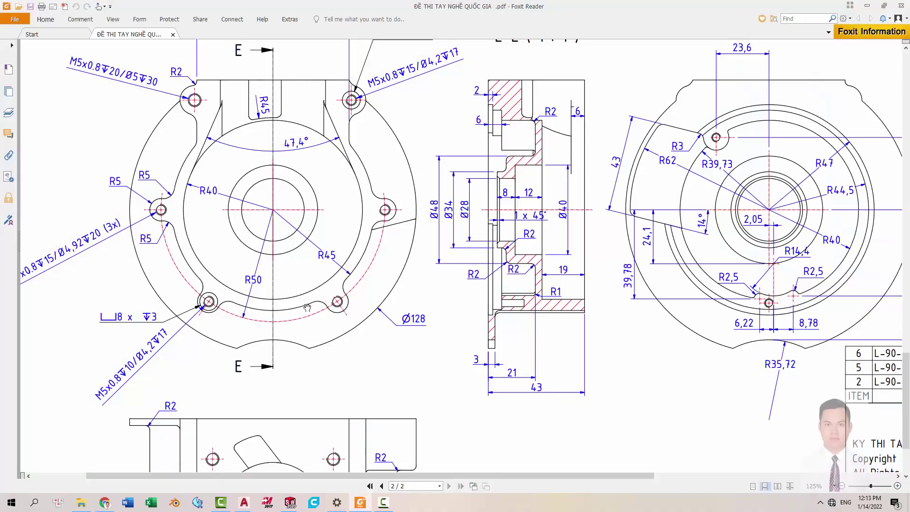
drag(307, 308, 319, 202)
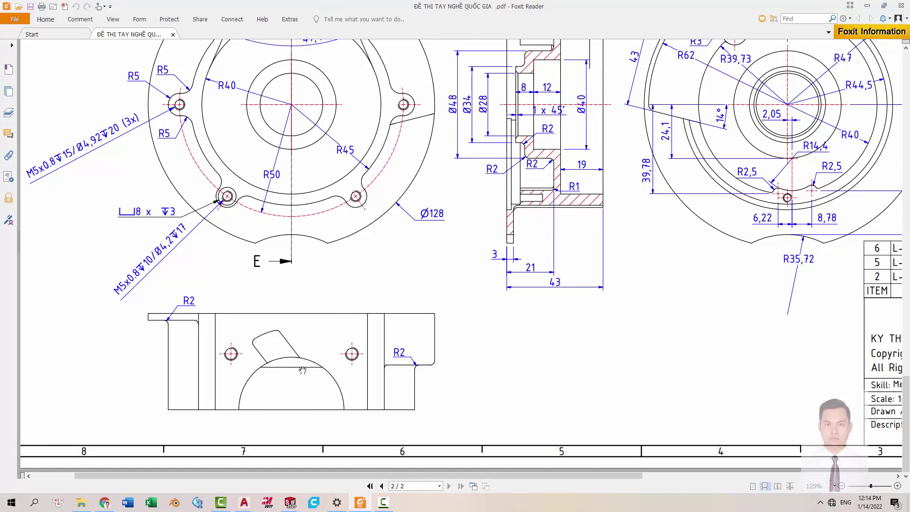
key(alt+Tab)
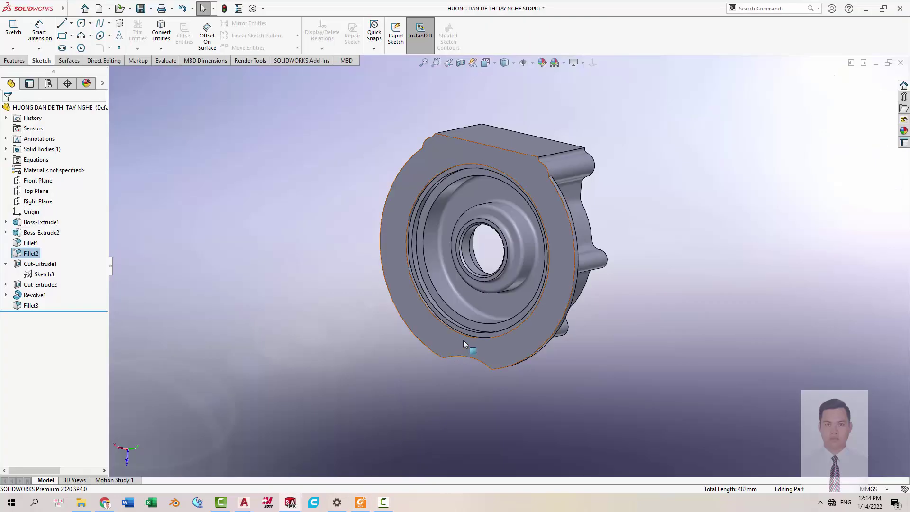
click(884, 65)
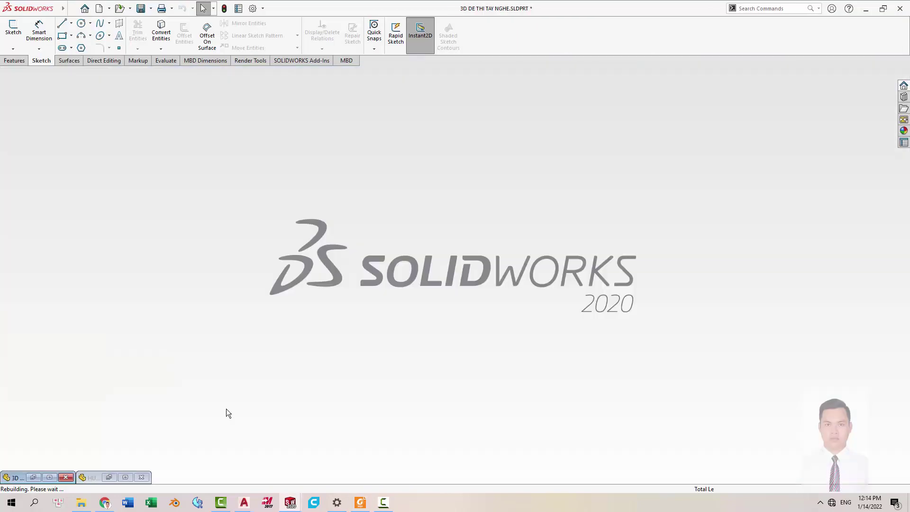
click(66, 479)
mouse_move(544, 294)
middle_down()
mouse_move(392, 215)
mouse_move(651, 206)
mouse_move(561, 285)
middle_up()
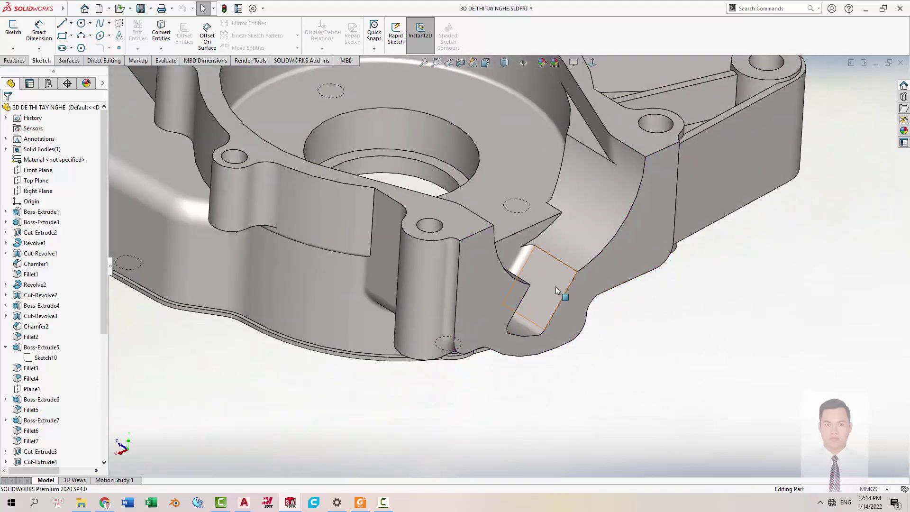
click(561, 284)
click(597, 246)
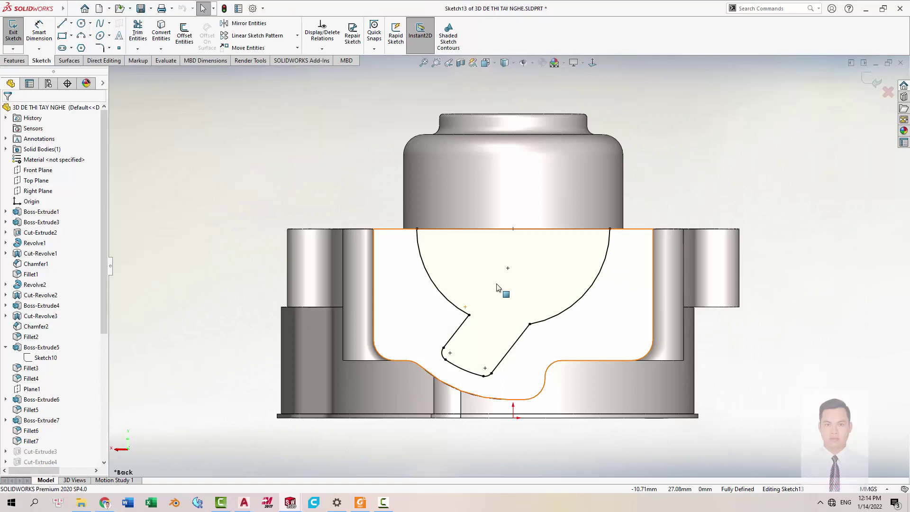
drag(374, 202, 672, 403)
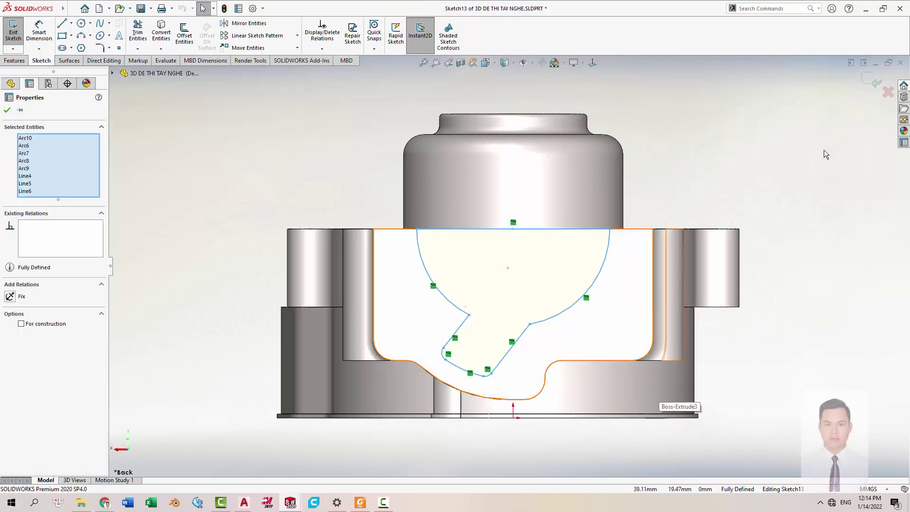
key(Escape)
click(867, 85)
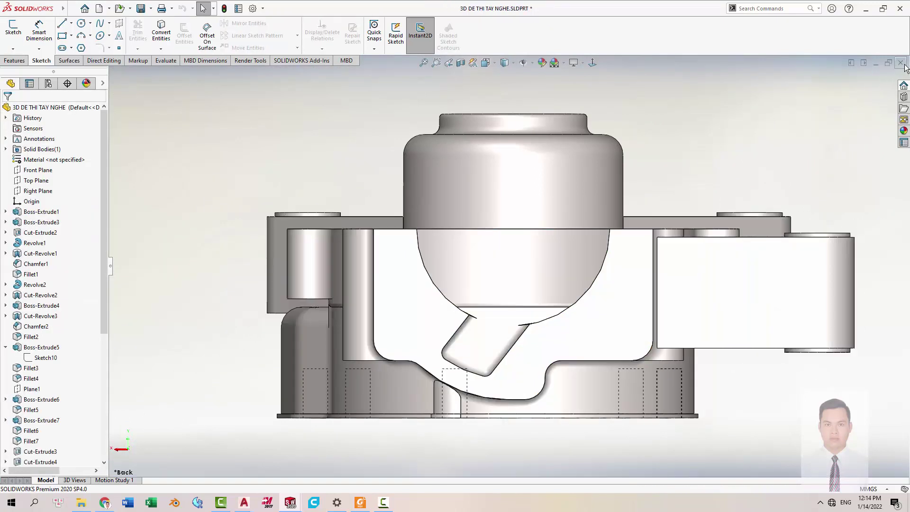
click(878, 64)
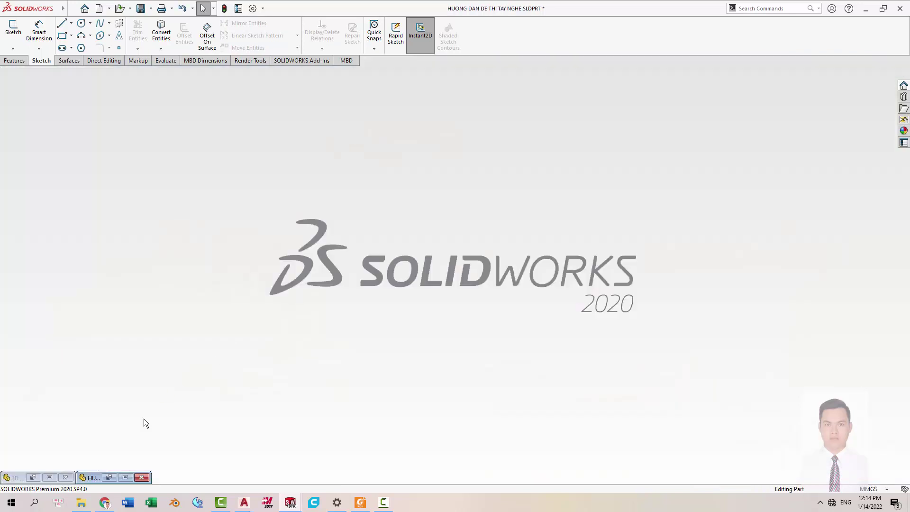
click(126, 478)
mouse_move(493, 223)
middle_down()
mouse_move(469, 128)
mouse_move(539, 260)
middle_up()
click(540, 258)
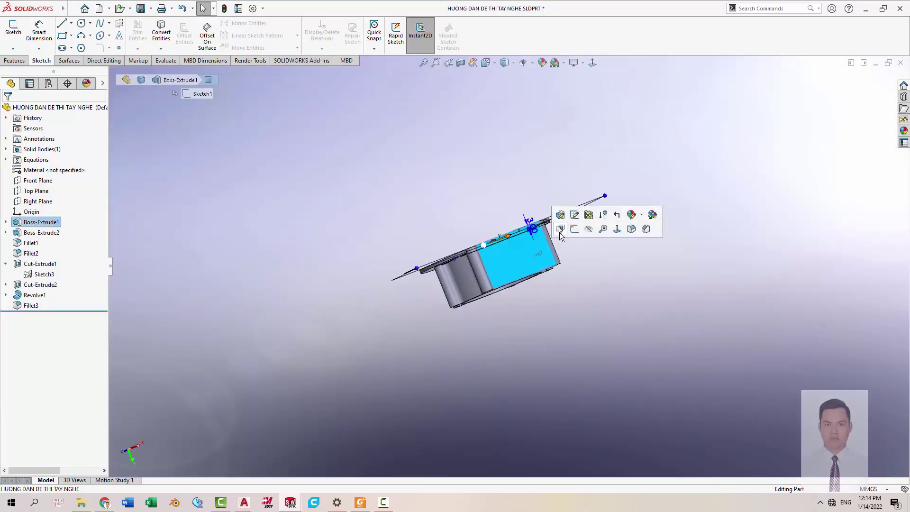
Paste the copied slot profile into a new sketch and move it below the part.
click(560, 230)
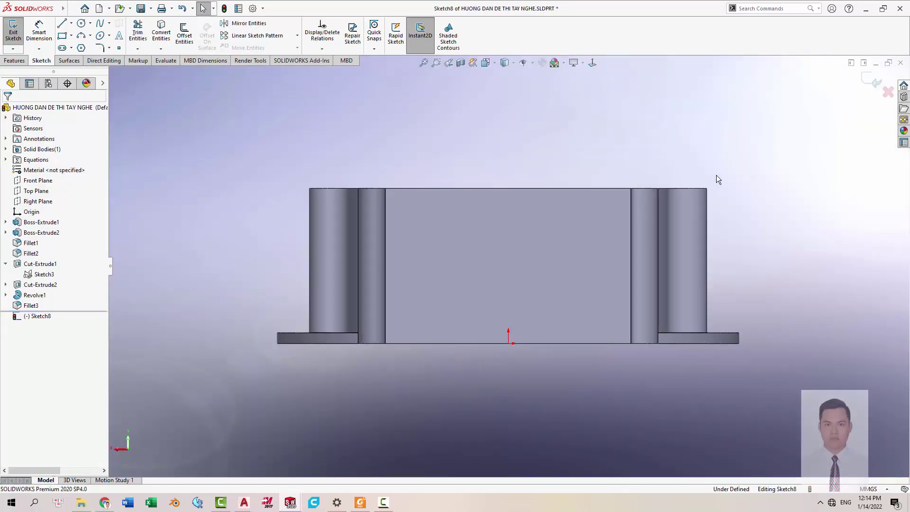
key(ctrl+v)
key(z)
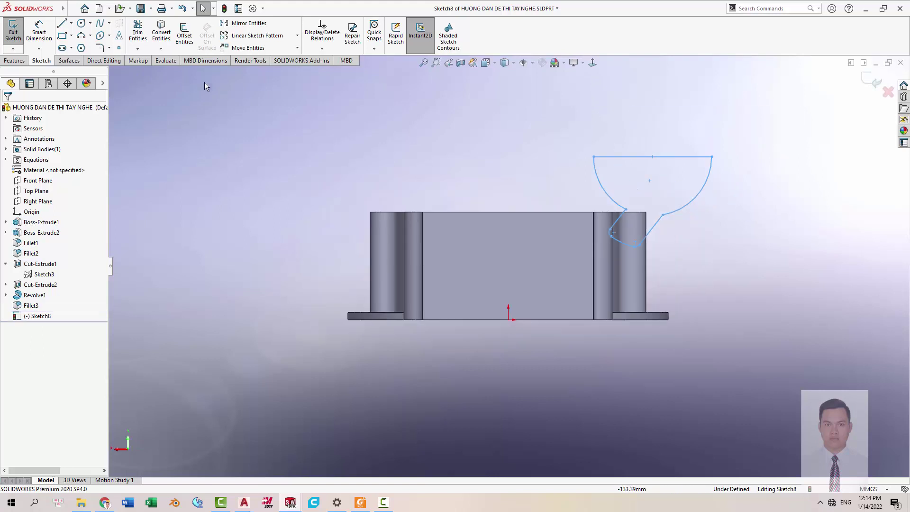
drag(520, 136, 800, 270)
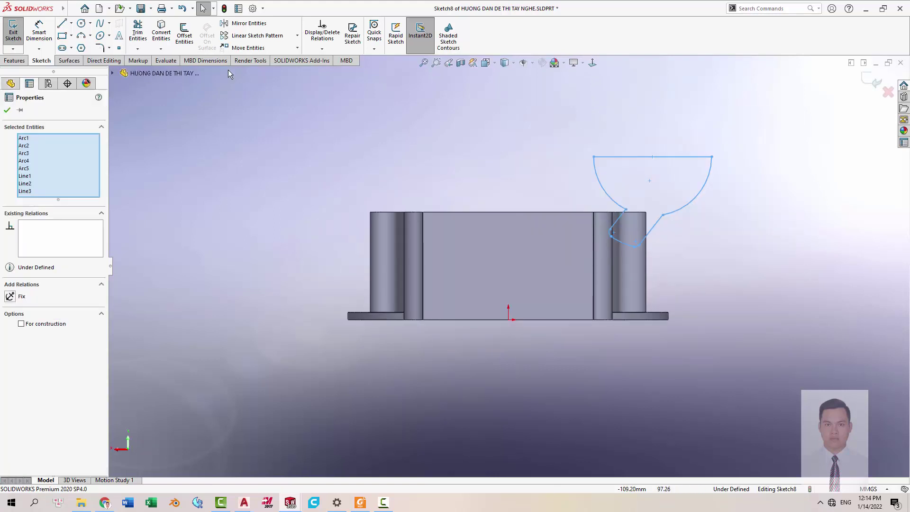
click(259, 48)
click(652, 156)
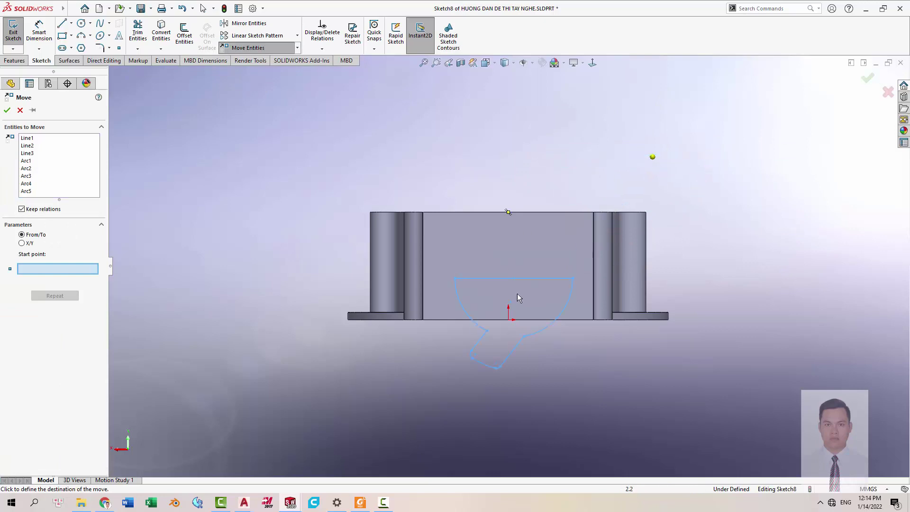
click(508, 320)
Check the PDF drawing and view the sketch plane normal-to.
key(alt+Tab)
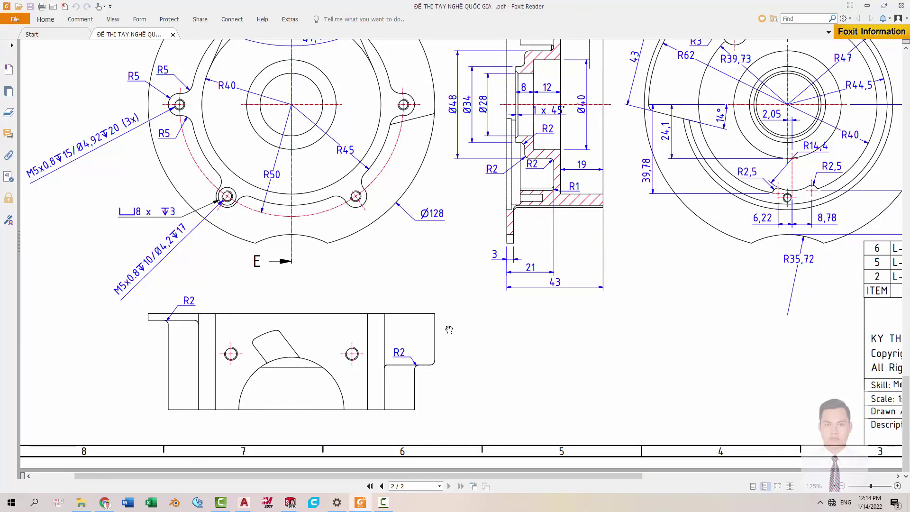
key(alt+Tab)
scroll(570, 367, up, 3)
key(alt+Tab)
key(alt+Tab)
middle_drag(515, 343, 612, 341)
key(ctrl+8)
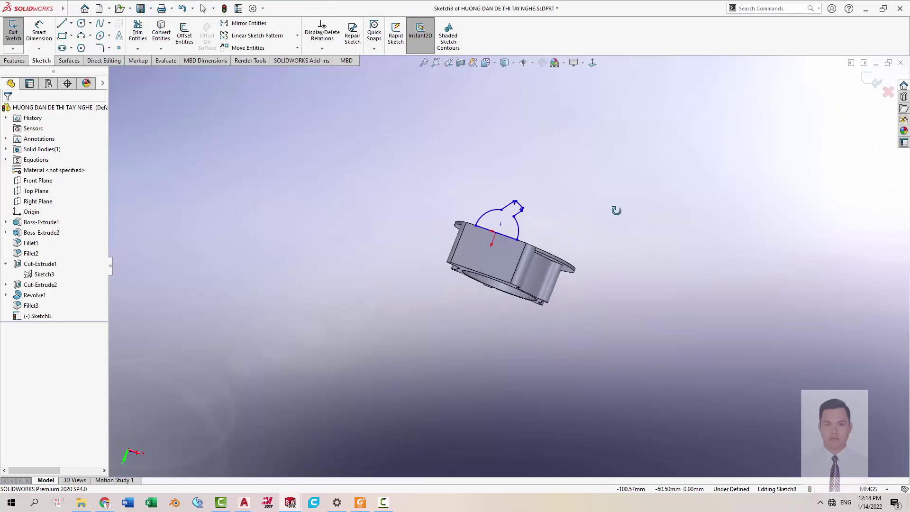
key(s)
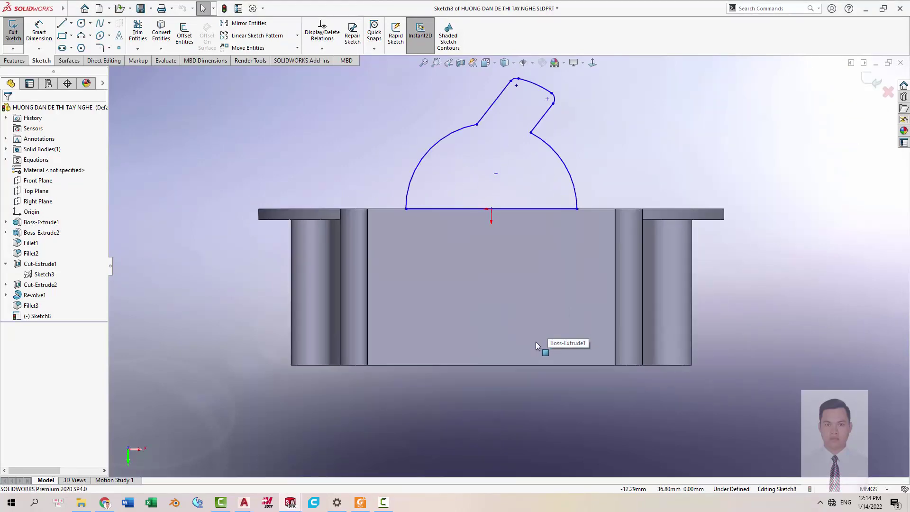
key(alt+Tab)
key(alt+Tab)
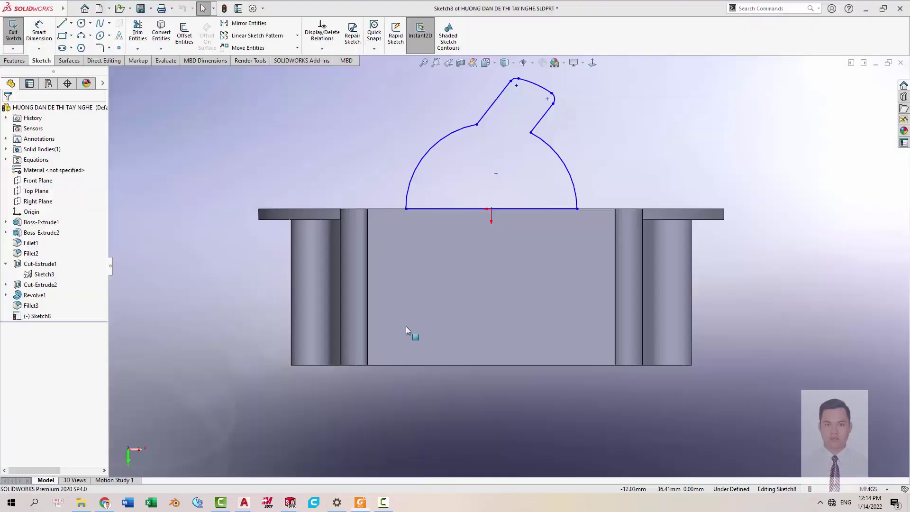
scroll(472, 237, up, 2)
Mirror the whole profile about the body's top edge line.
drag(418, 107, 563, 259)
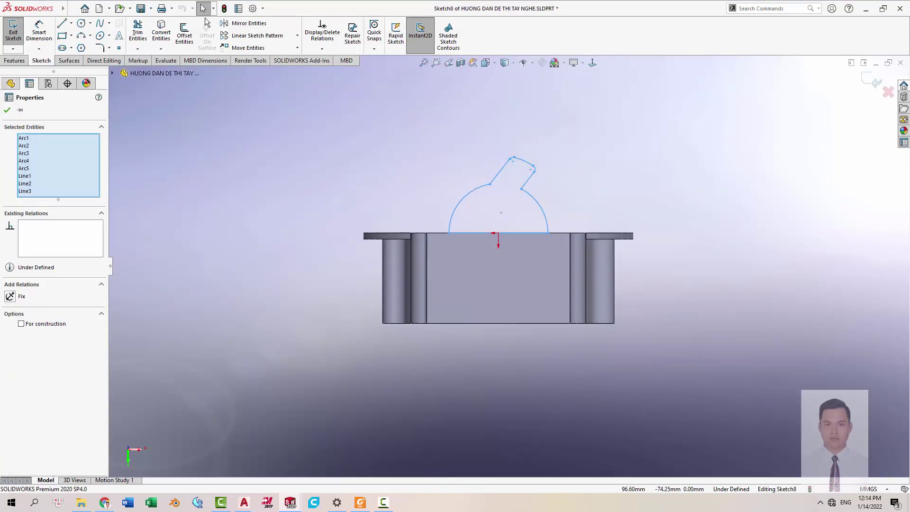
click(249, 23)
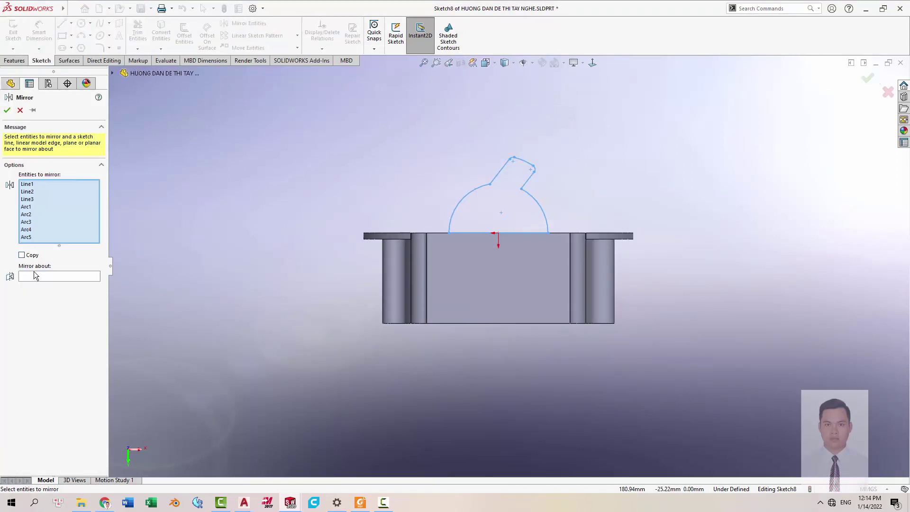
click(34, 275)
click(534, 234)
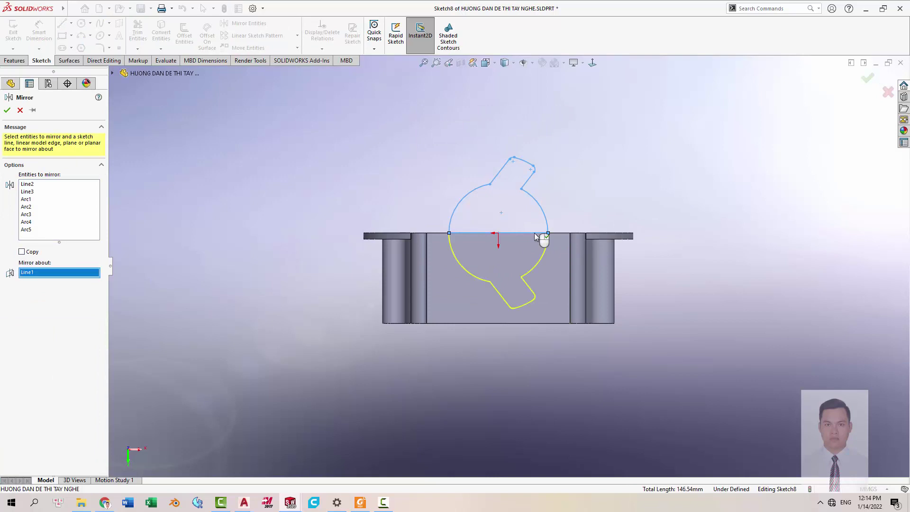
right_click(535, 236)
scroll(513, 255, up, 2)
Draw a vertical construction line down the body's middle and compare with the drawing.
key(l)
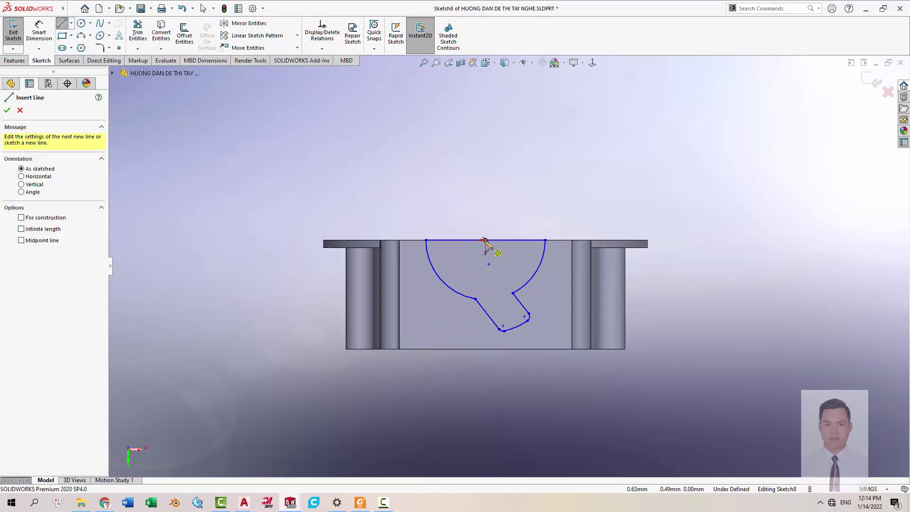
drag(486, 241, 485, 349)
key(Escape)
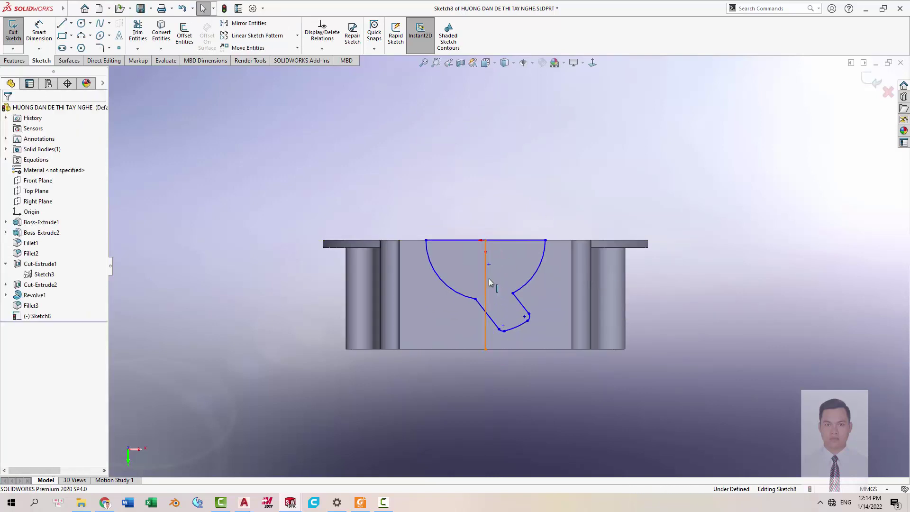
click(488, 281)
click(525, 243)
drag(409, 200, 563, 349)
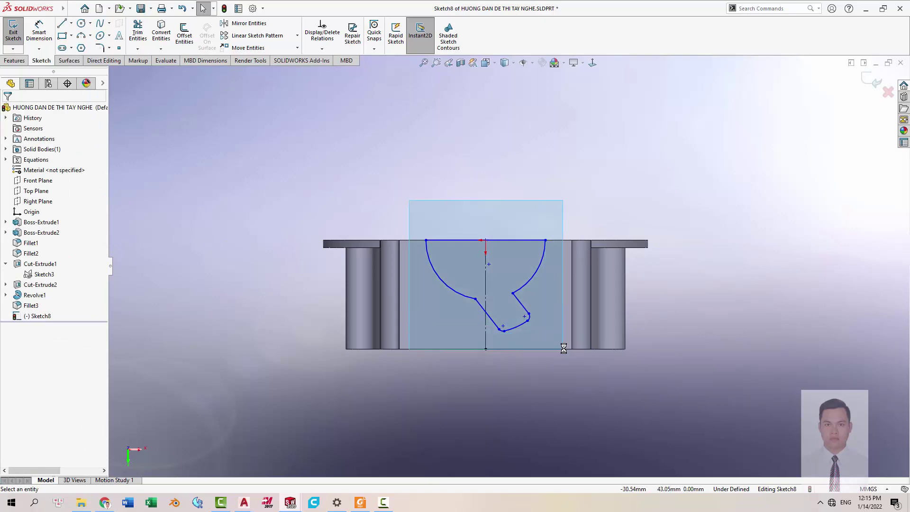
key(alt+Tab)
key(alt+Tab)
key(alt+Tab)
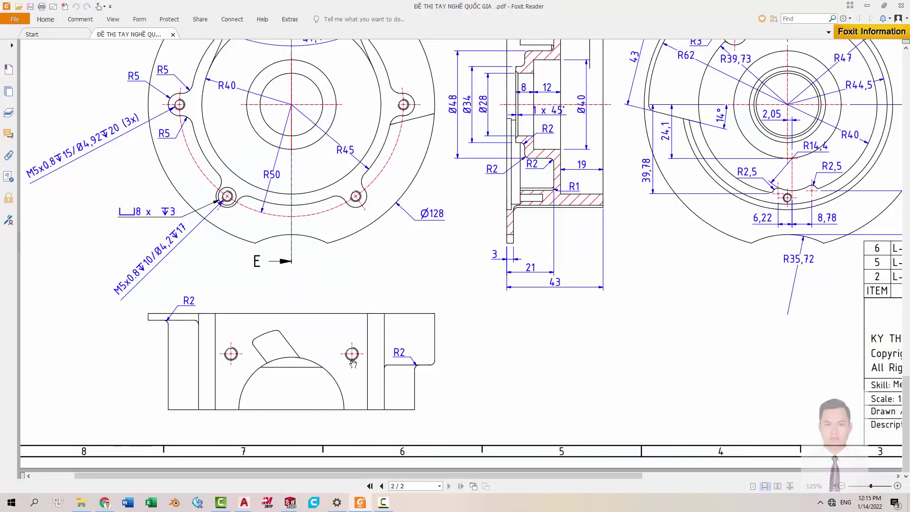
key(alt+Tab)
key(alt+Tab)
key(alt+Tab)
key(alt+Tab)
key(alt+Tab)
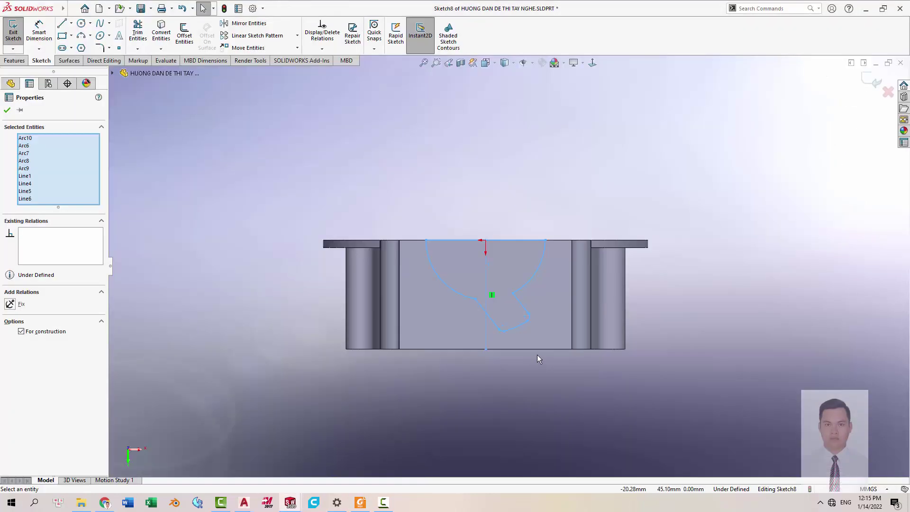
Undo the mirror and move the profile from the sketch origin to above the body.
key(Escape)
key(ctrl+z)
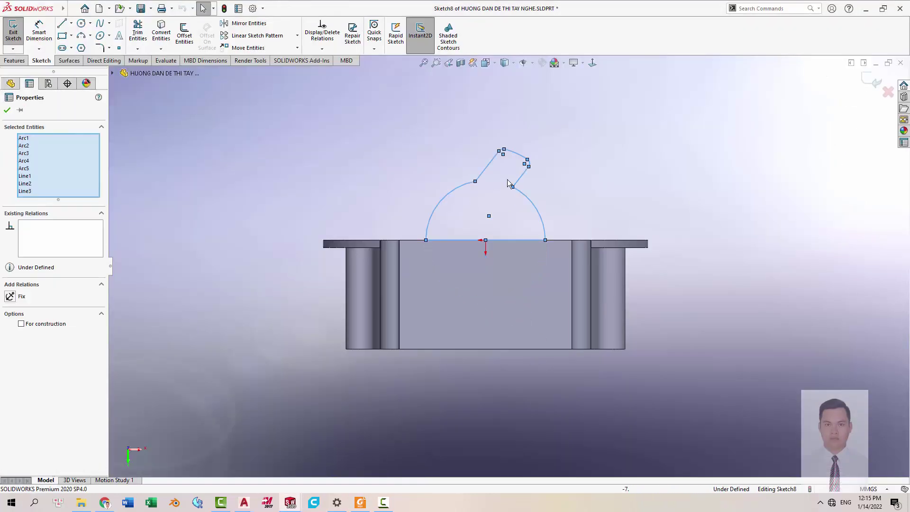
drag(406, 121, 573, 249)
drag(577, 264, 576, 264)
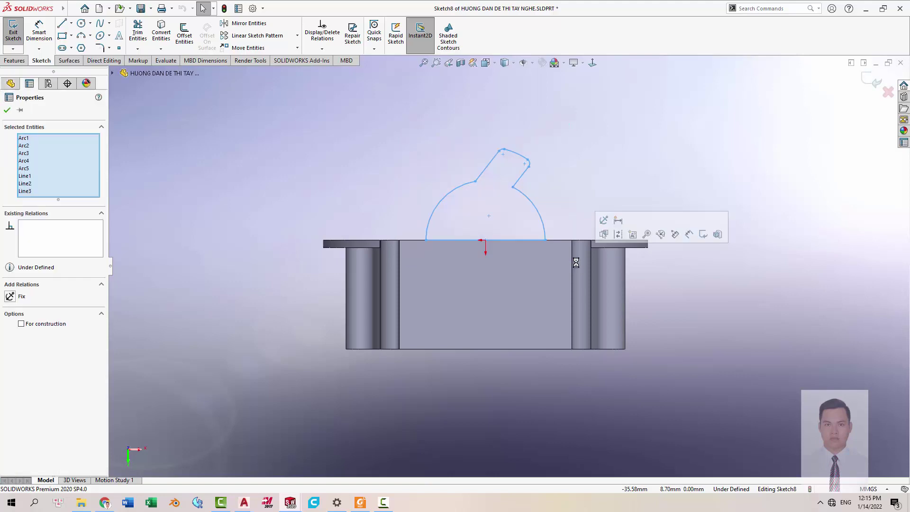
key(alt+Tab)
key(alt+Tab)
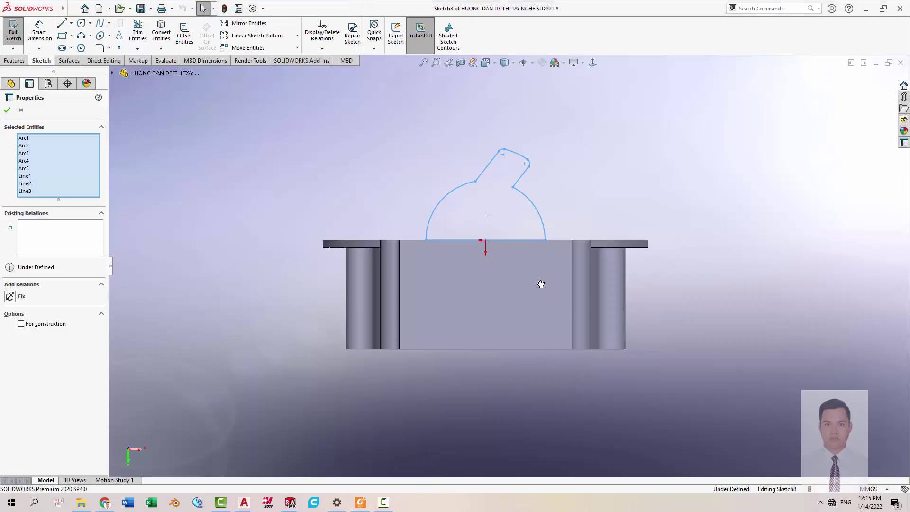
click(248, 48)
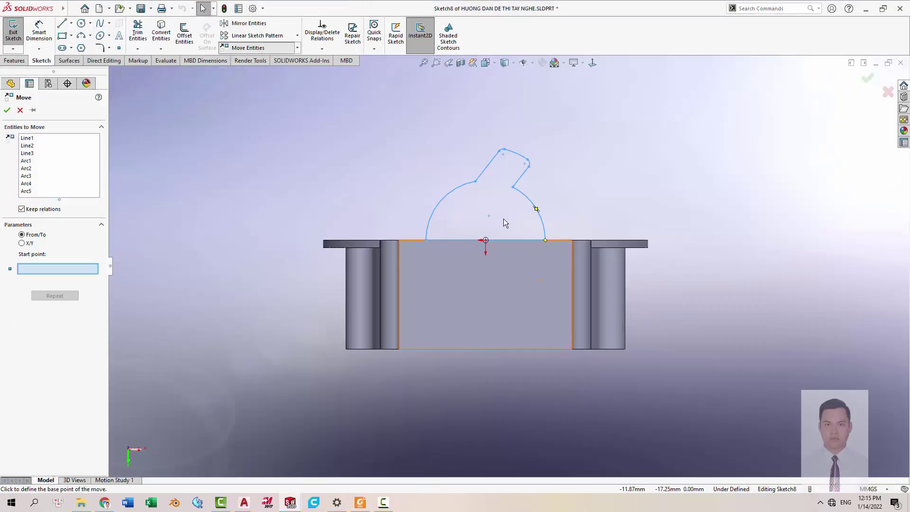
click(485, 241)
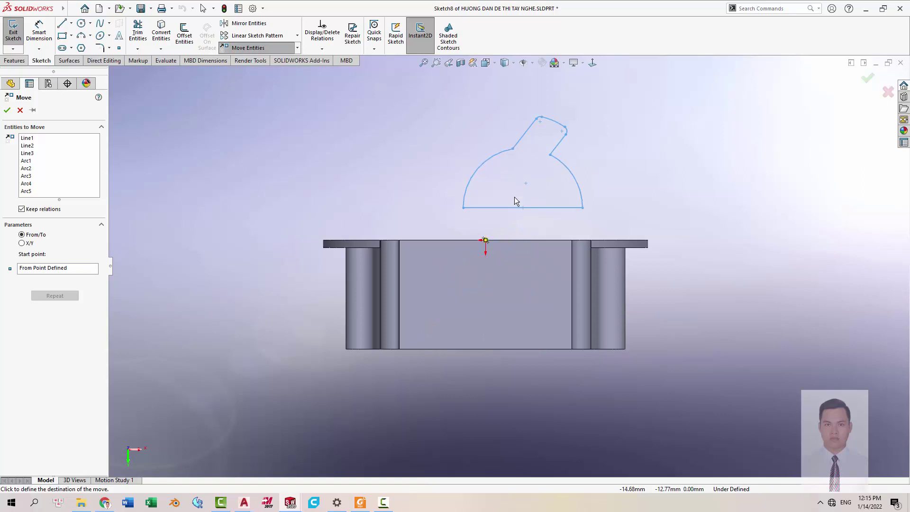
click(479, 203)
Draw a vertical construction centreline from the top-edge midpoint to the bottom edge.
key(l)
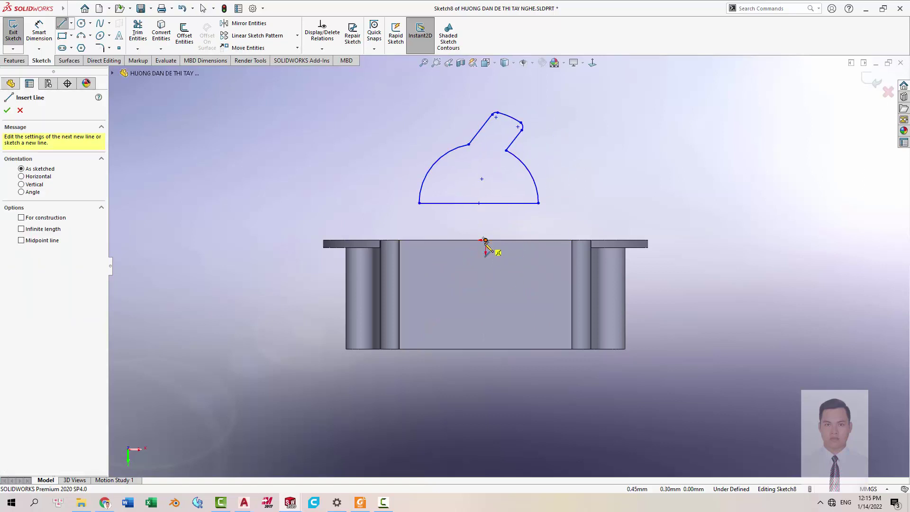
click(485, 240)
click(486, 349)
key(Escape)
click(488, 321)
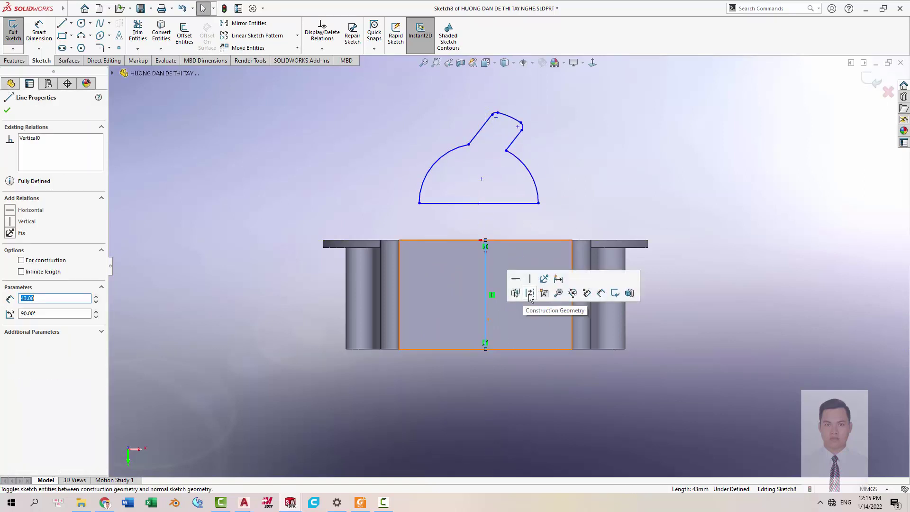
click(530, 293)
Move the profile's base midpoint onto the centreline's lower end and merge the points.
drag(371, 90, 590, 214)
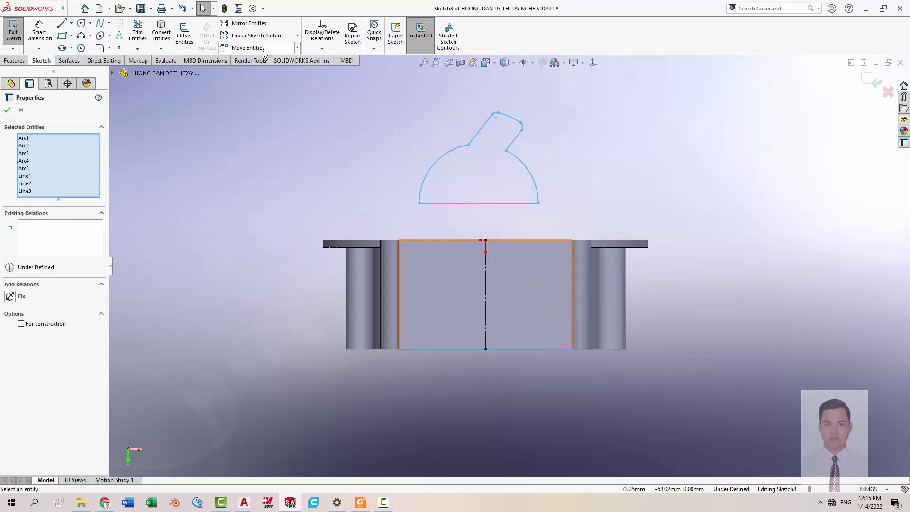
click(263, 52)
click(479, 203)
click(485, 349)
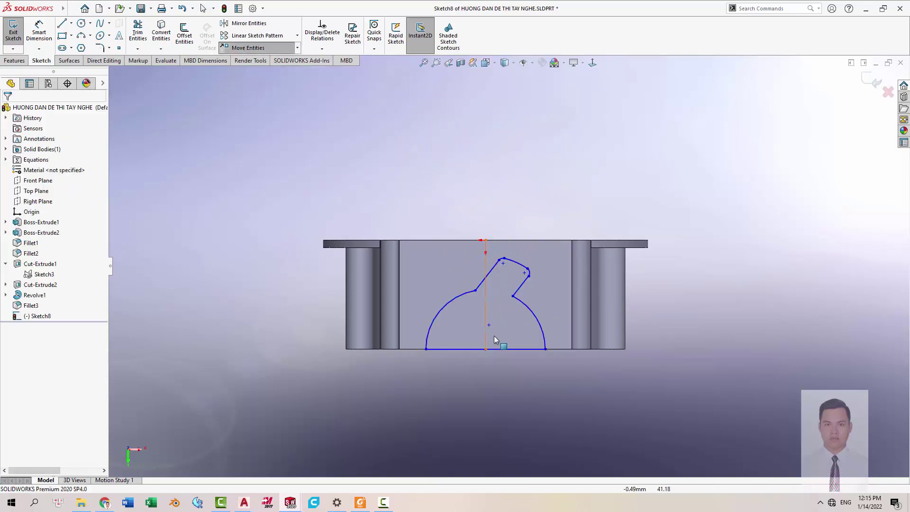
key(Escape)
key(f)
drag(483, 312, 485, 299)
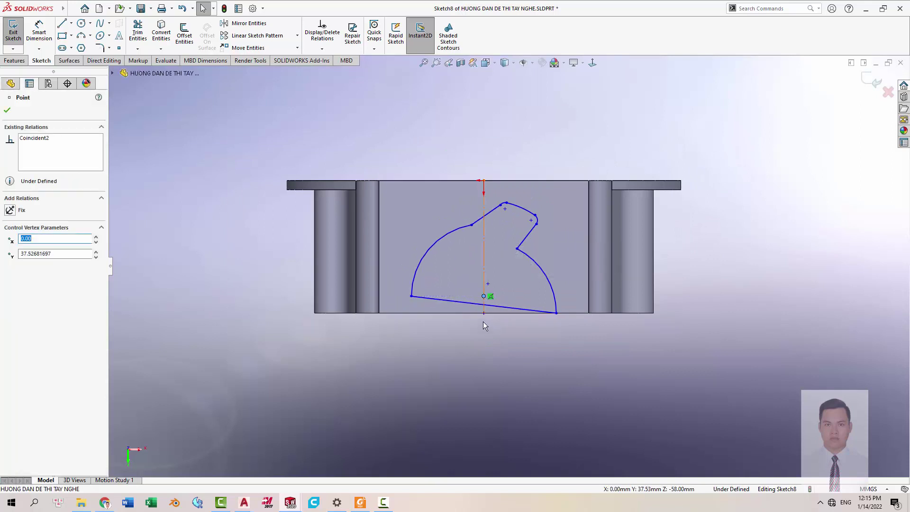
ctrl+click(484, 313)
click(512, 284)
scroll(515, 345, up, 1)
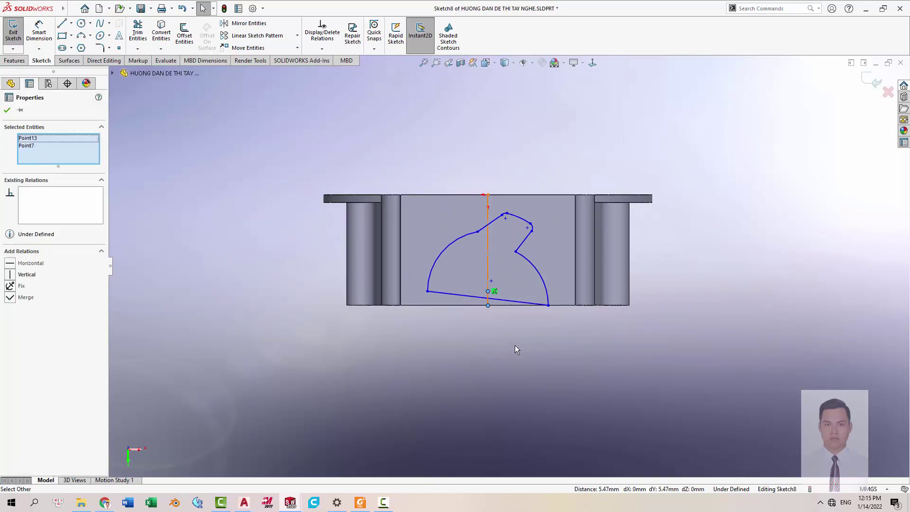
click(515, 345)
Trial-mirror the profile about the centreline, then undo it.
scroll(495, 269, down, 2)
drag(425, 129, 587, 324)
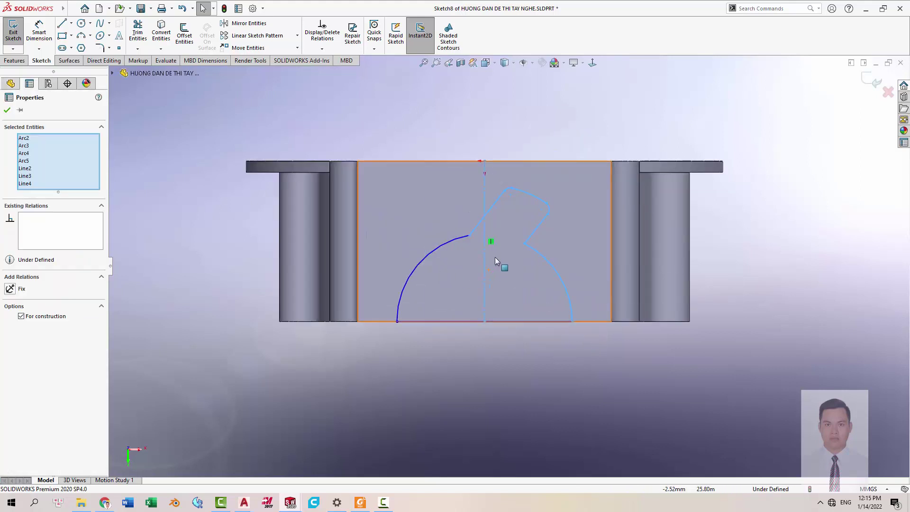
ctrl+click(431, 253)
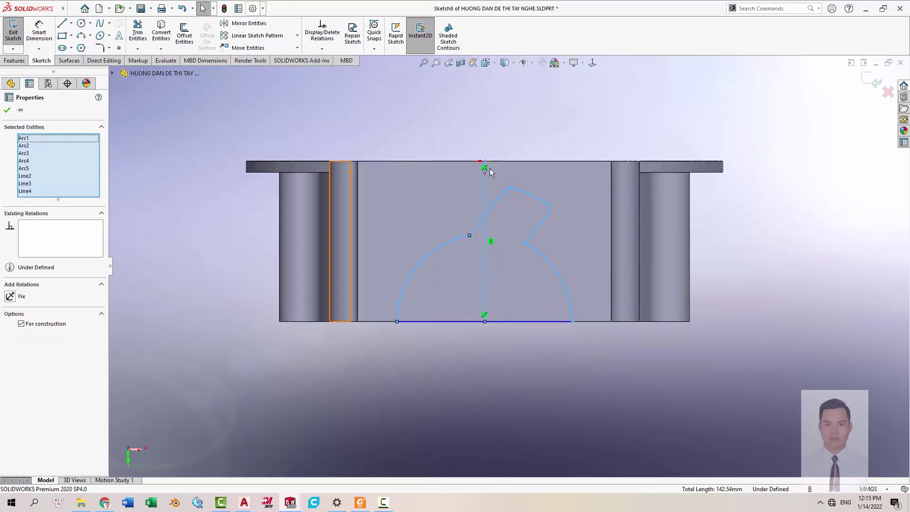
click(246, 23)
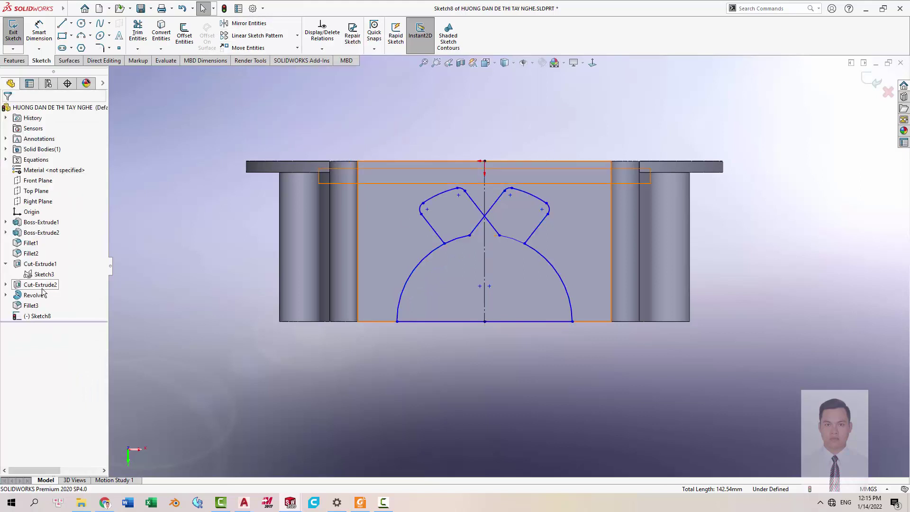
key(ctrl+z)
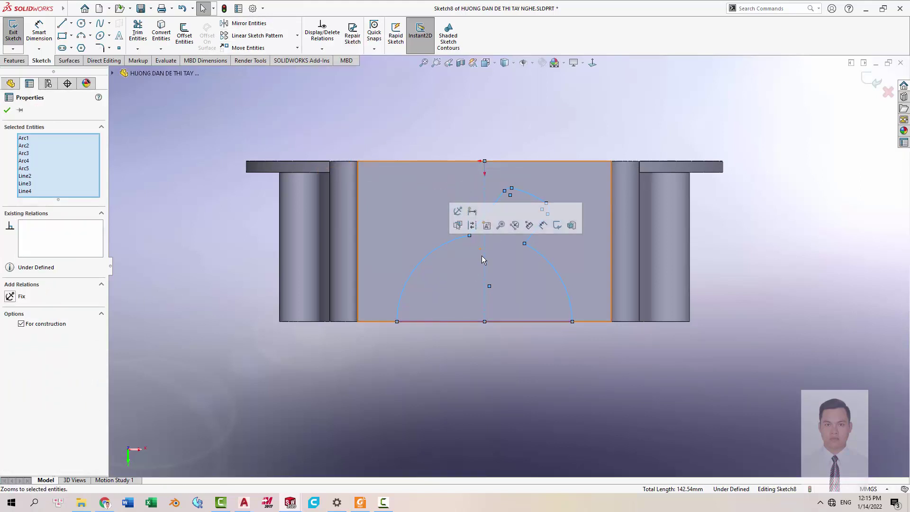
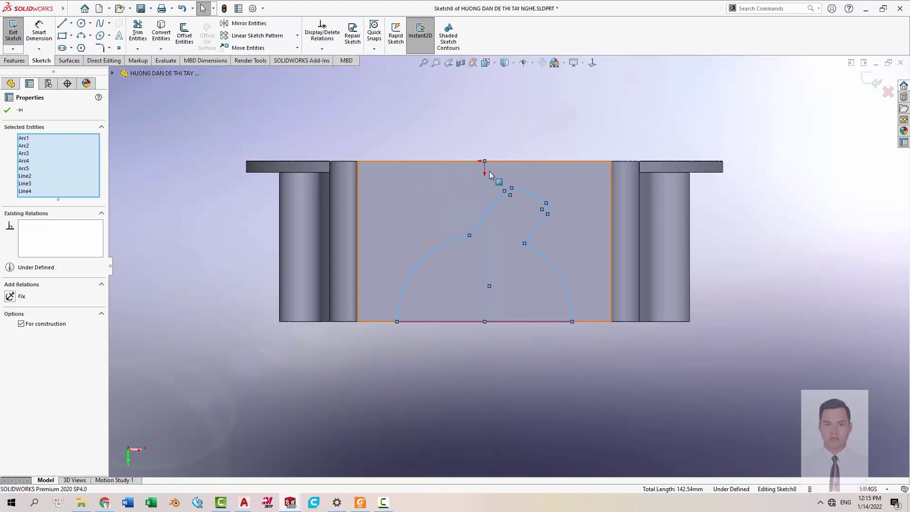
Mirror the pocket profile across the vertical centreline without keeping a copy.
ctrl+click(485, 183)
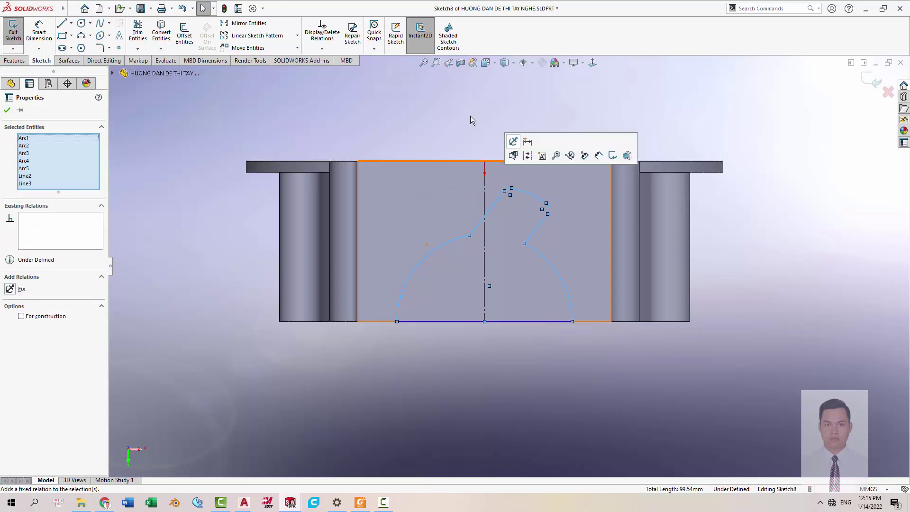
click(245, 26)
click(57, 268)
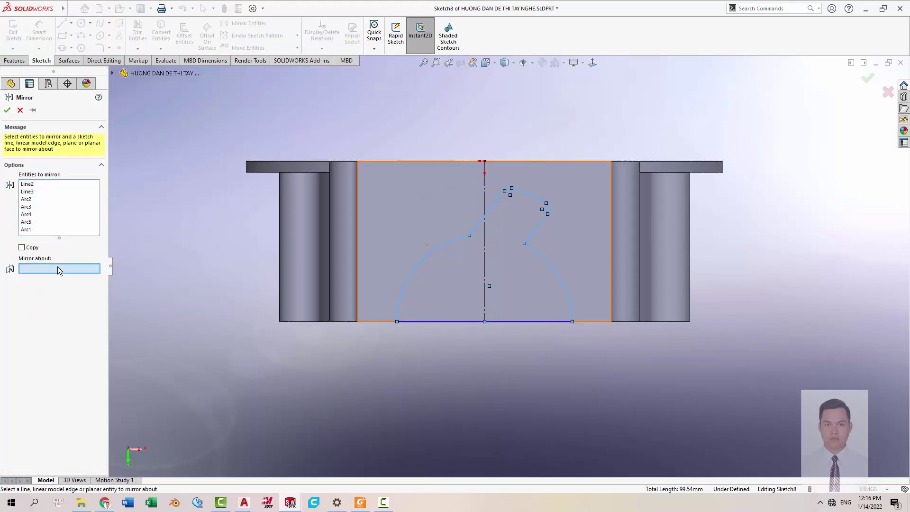
click(485, 256)
key(Return)
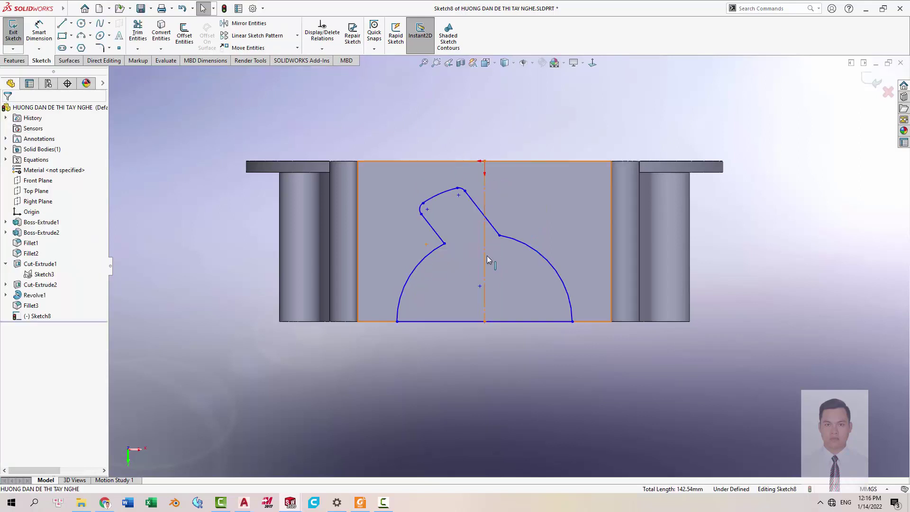
Compare with the drawing's side view, then fix the whole profile so Sketch8 is fully defined.
key(alt+Tab)
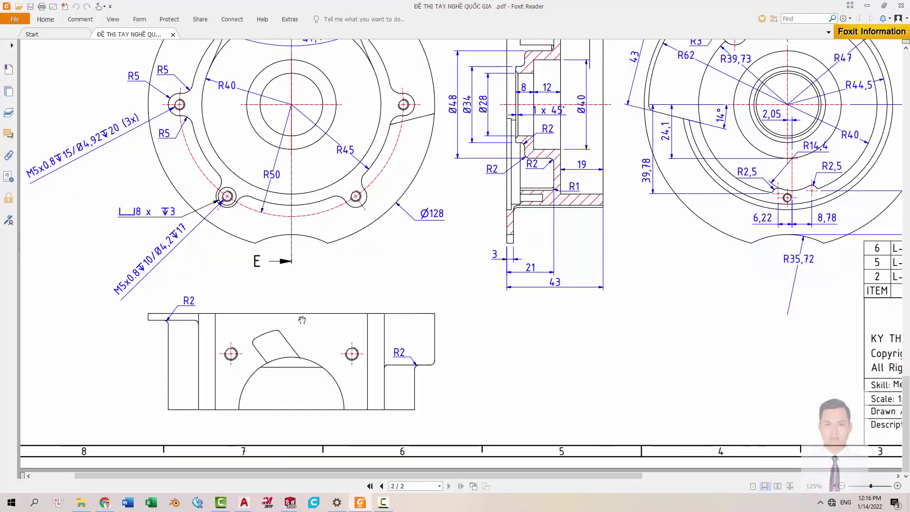
ctrl+scroll(301, 366, up, 3)
drag(301, 365, 310, 320)
key(alt+Tab)
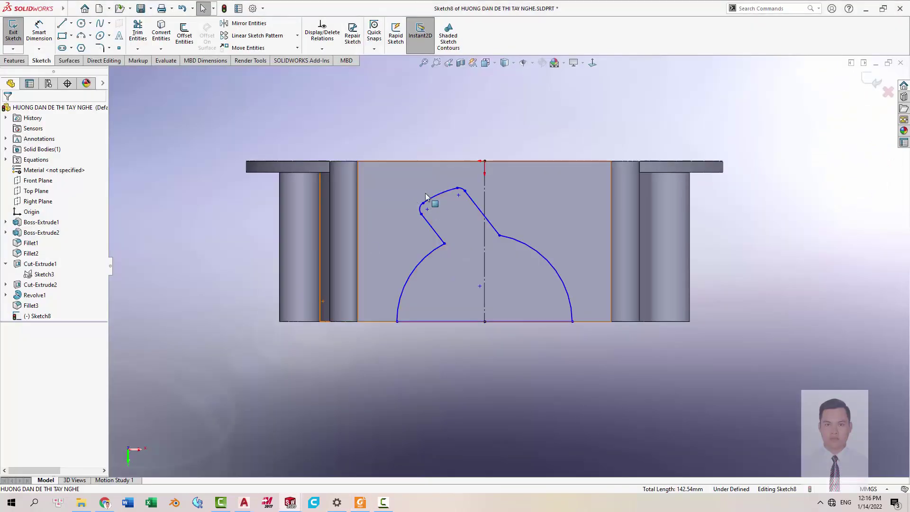
drag(399, 138, 582, 349)
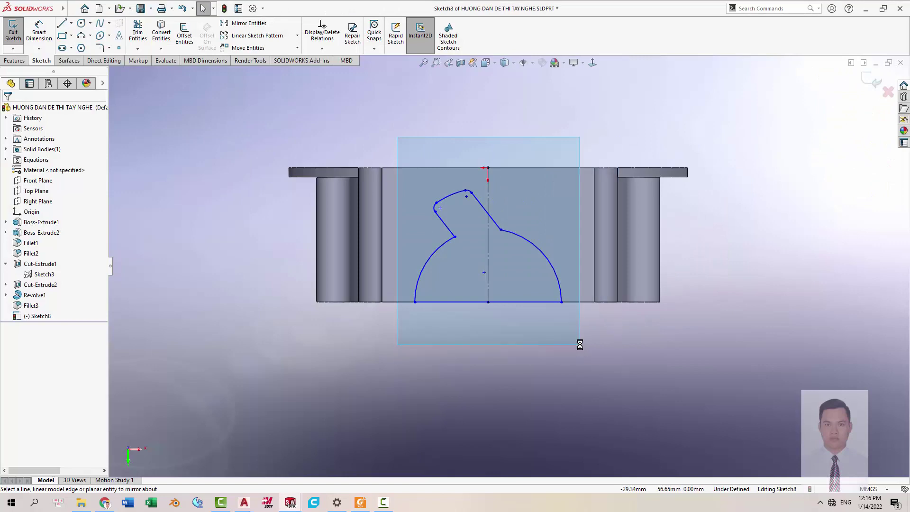
click(605, 299)
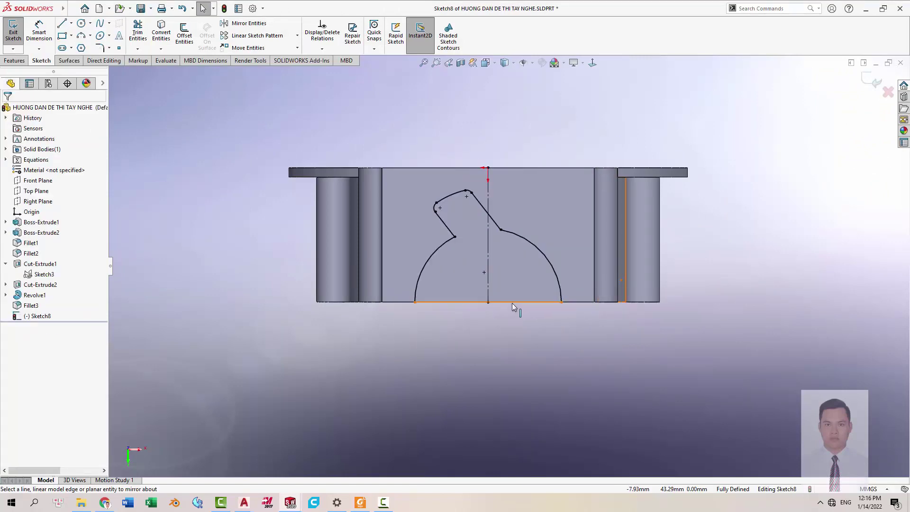
Scroll through pages 1 and 2 of the drawing PDF to study the flange views and side-cut dimensions.
key(alt+Tab)
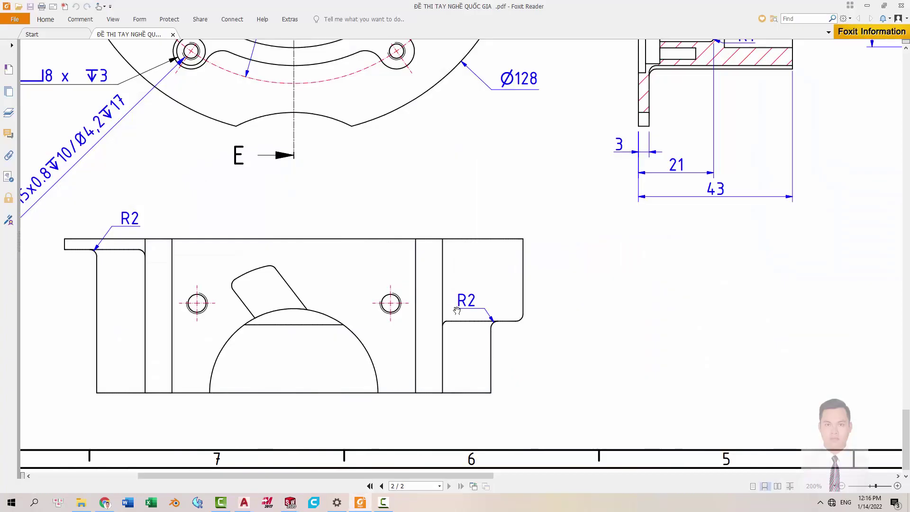
ctrl+scroll(335, 206, down, 1)
ctrl+scroll(374, 219, down, 1)
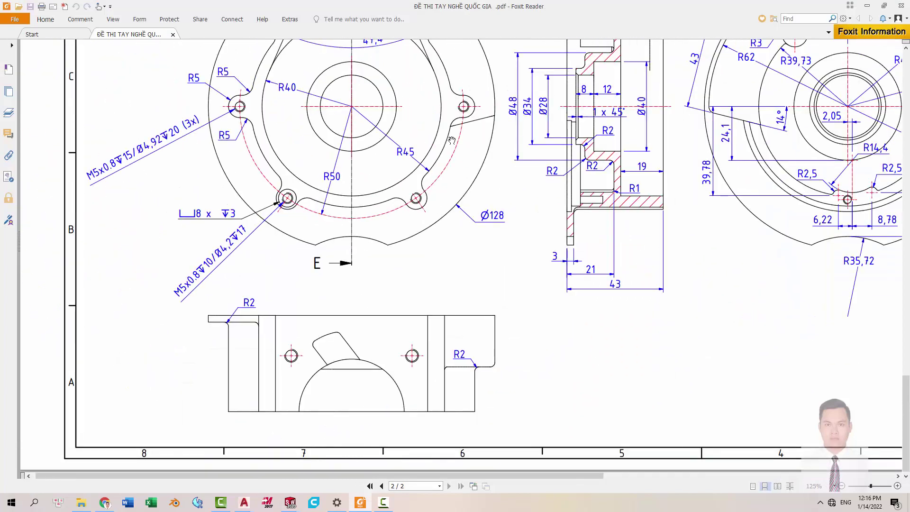
ctrl+scroll(463, 221, up, 1)
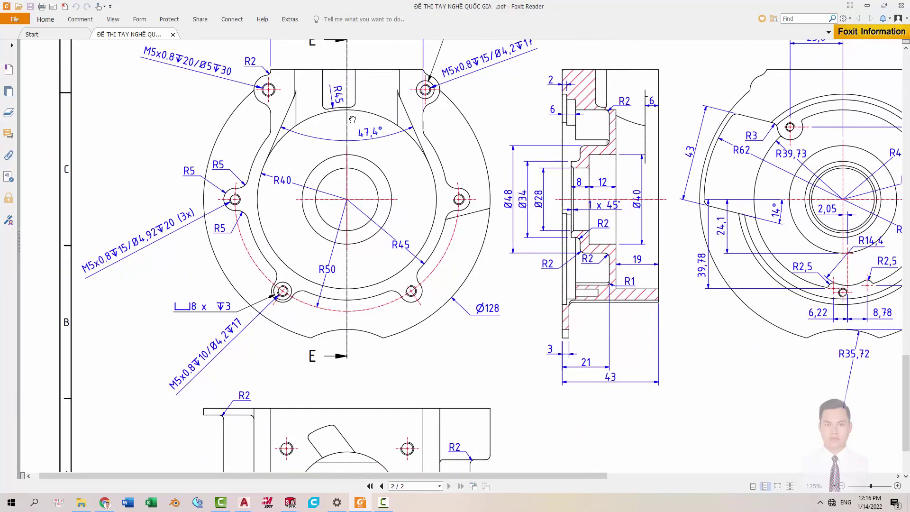
mouse_move(352, 141)
mouse_down()
mouse_move(342, 131)
mouse_move(339, 142)
mouse_up()
ctrl+scroll(309, 113, up, 2)
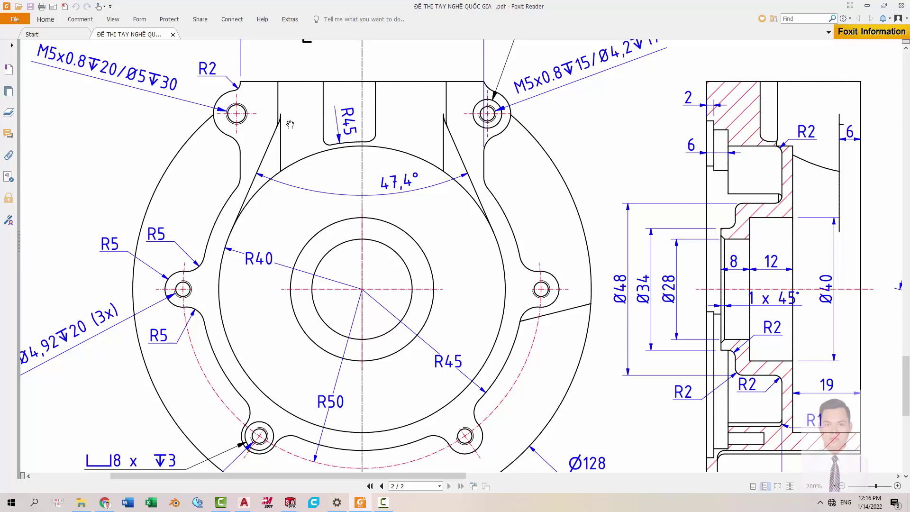
ctrl+scroll(290, 124, down, 2)
scroll(352, 381, down, 2)
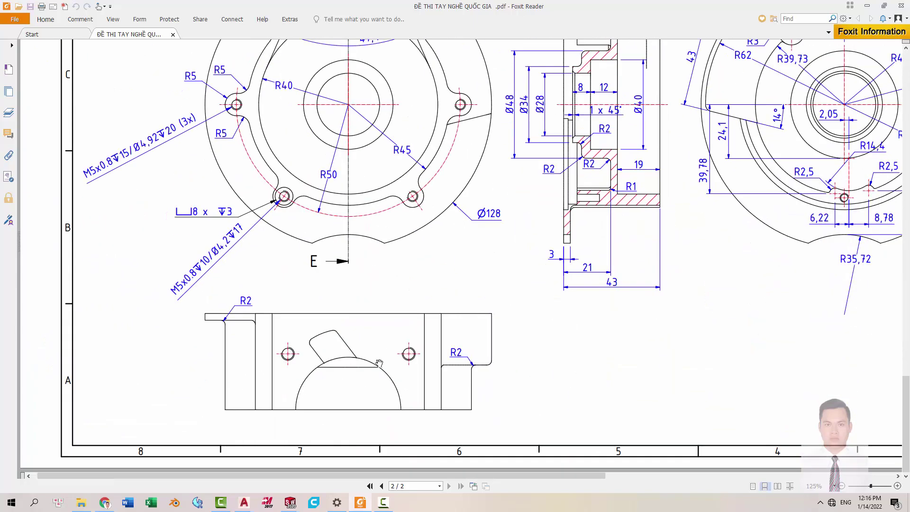
scroll(381, 213, up, 3)
scroll(307, 146, up, 1)
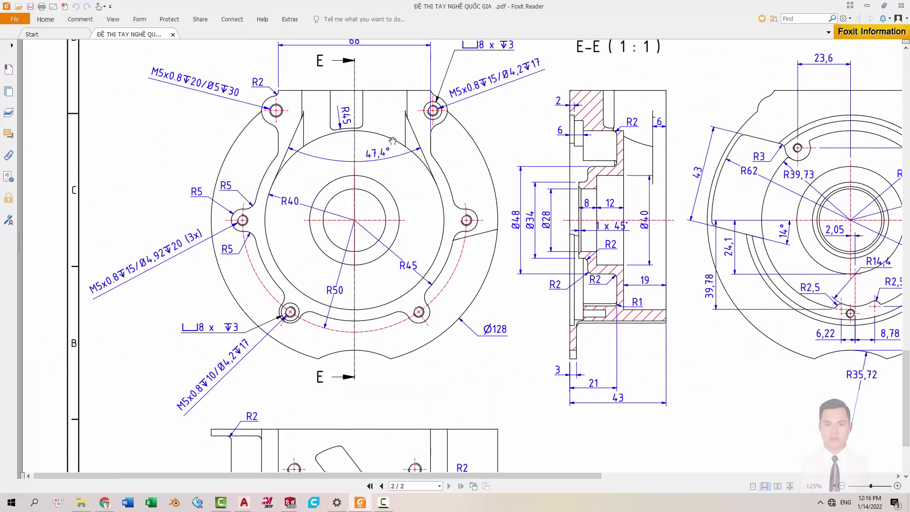
ctrl+scroll(452, 186, down, 3)
scroll(521, 223, up, 3)
scroll(558, 236, up, 3)
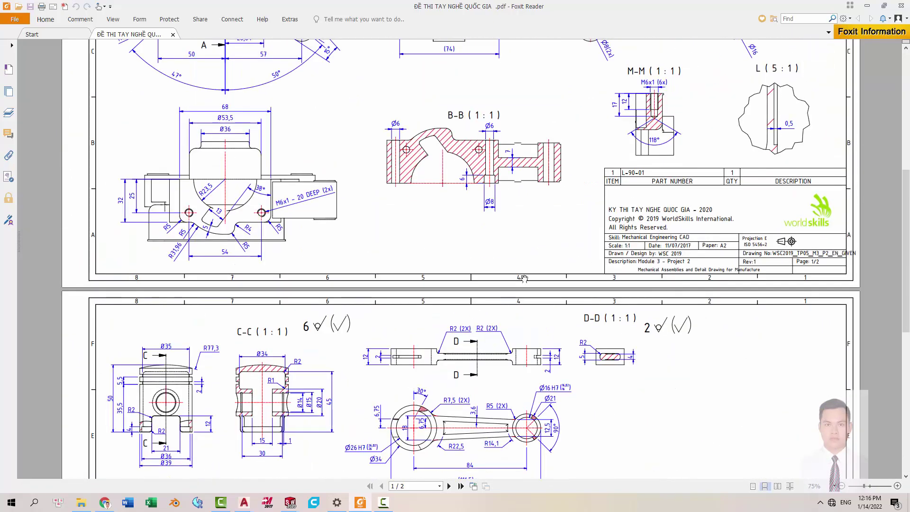
scroll(557, 236, up, 2)
scroll(557, 236, up, 3)
ctrl+scroll(599, 109, up, 1)
ctrl+scroll(666, 106, up, 1)
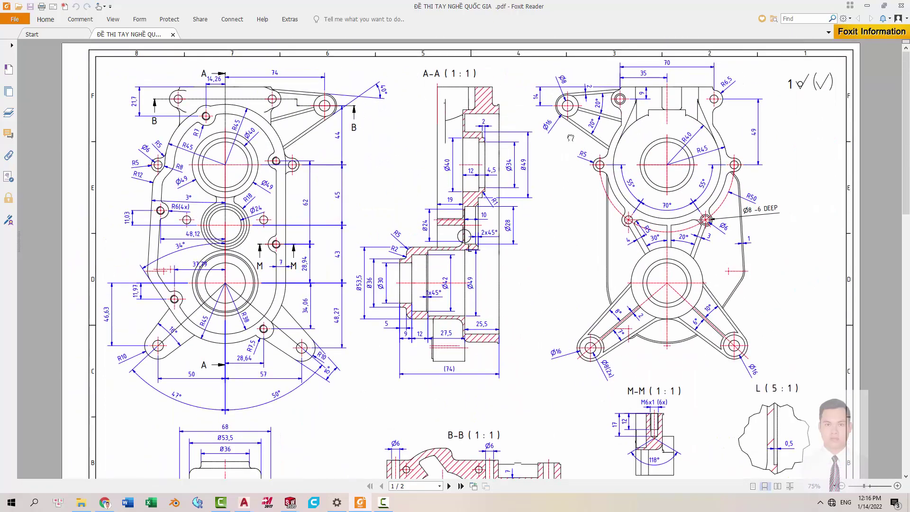
ctrl+scroll(714, 112, up, 1)
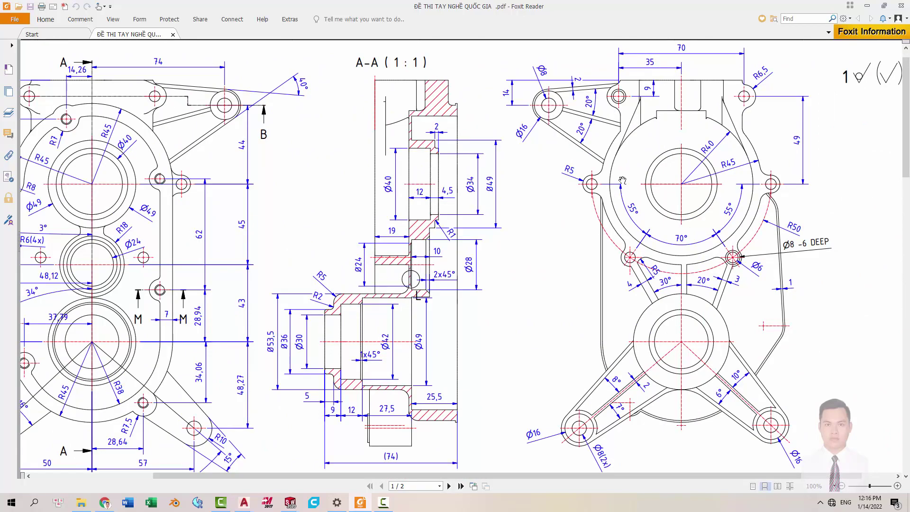
ctrl+scroll(622, 181, down, 3)
scroll(521, 181, down, 5)
scroll(450, 181, down, 5)
ctrl+scroll(419, 182, up, 2)
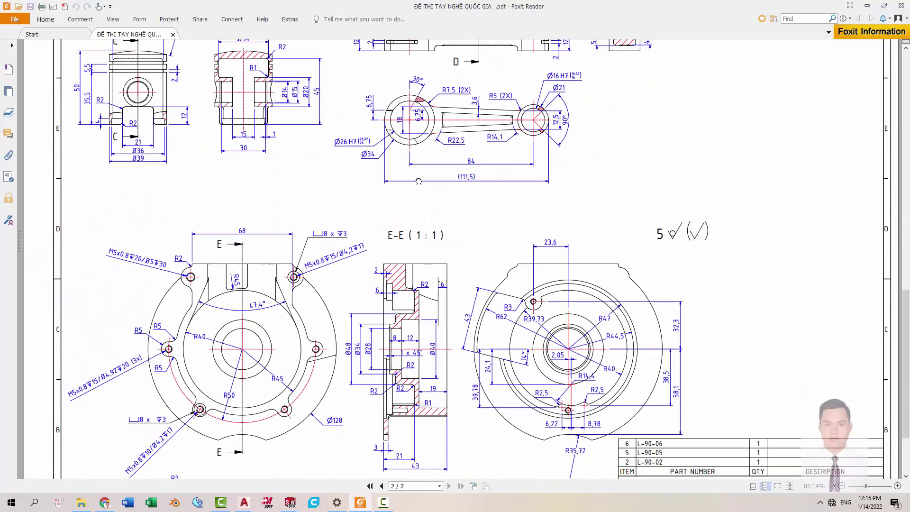
scroll(419, 181, down, 2)
ctrl+scroll(237, 267, up, 2)
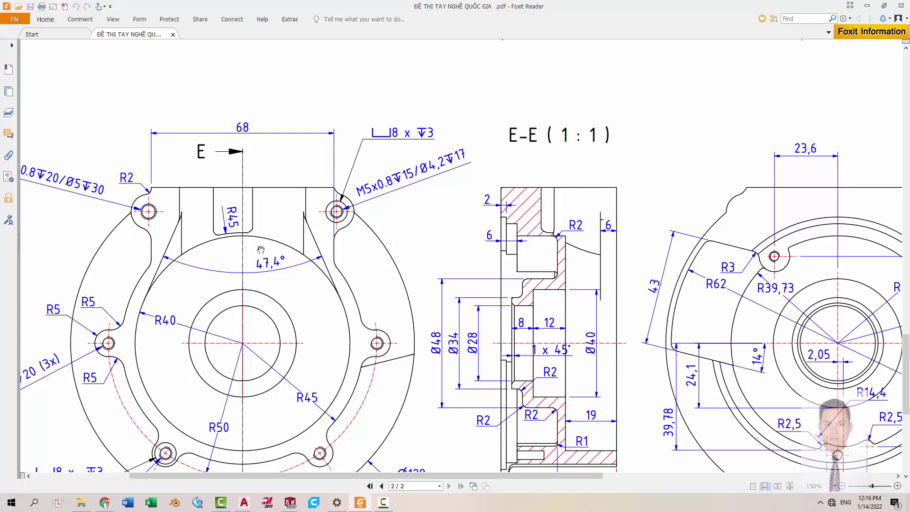
scroll(279, 260, down, 3)
scroll(256, 308, down, 4)
scroll(256, 308, left, 1)
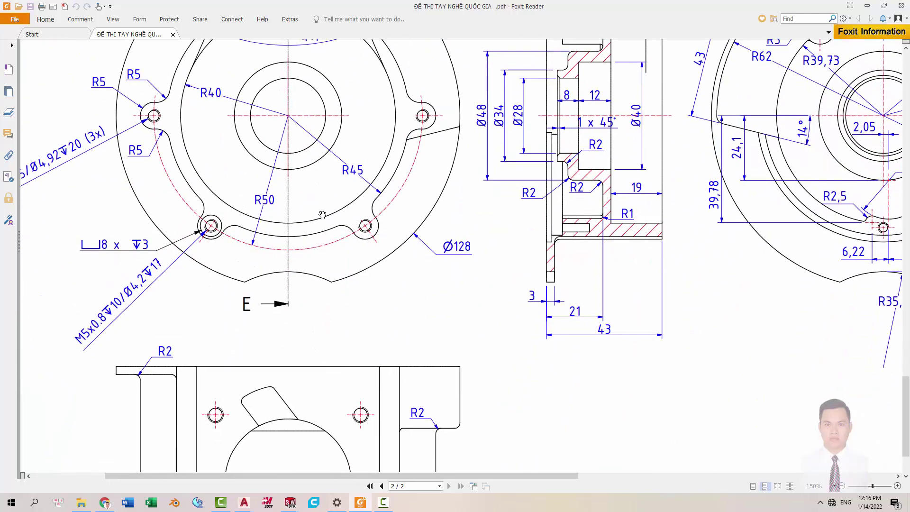
scroll(226, 381, down, 3)
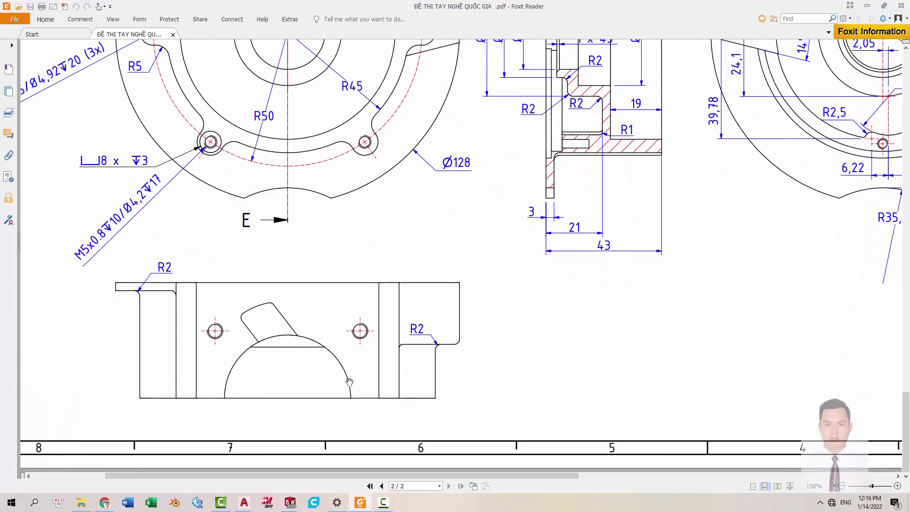
scroll(494, 243, down, 2)
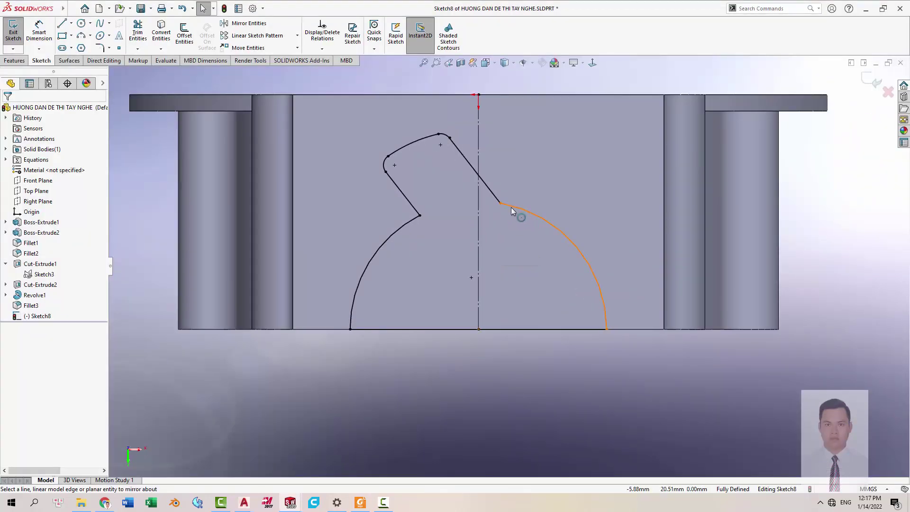
Extend the arc to a full semicircle and make the slanted line's endpoint coincident with it.
key(s)
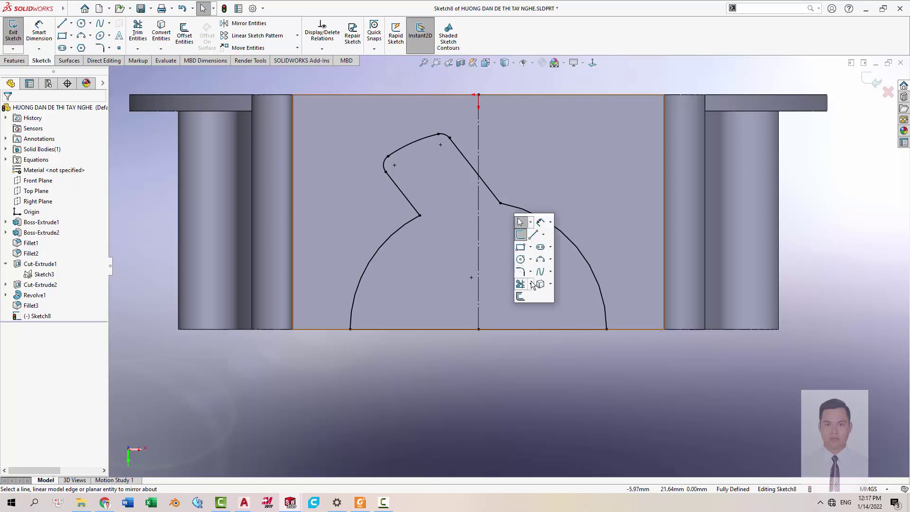
click(531, 283)
click(546, 309)
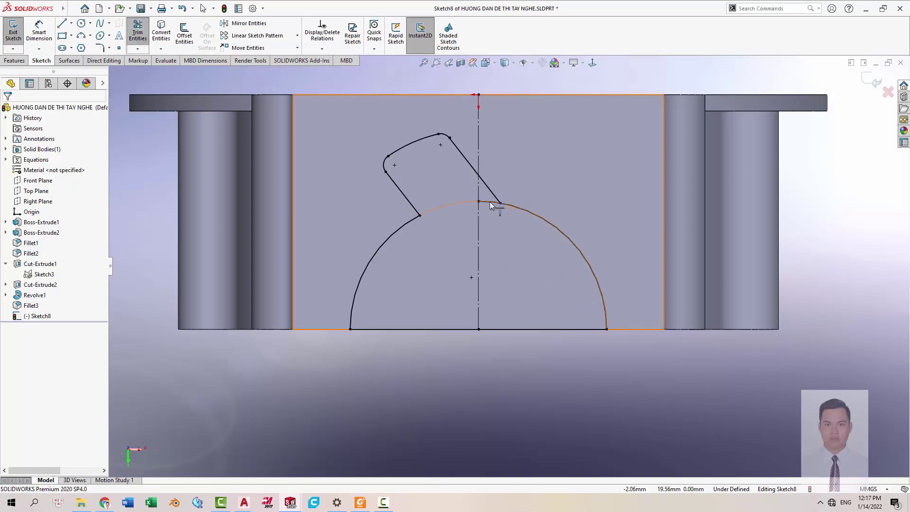
scroll(527, 256, up, 2)
key(Escape)
scroll(514, 238, down, 2)
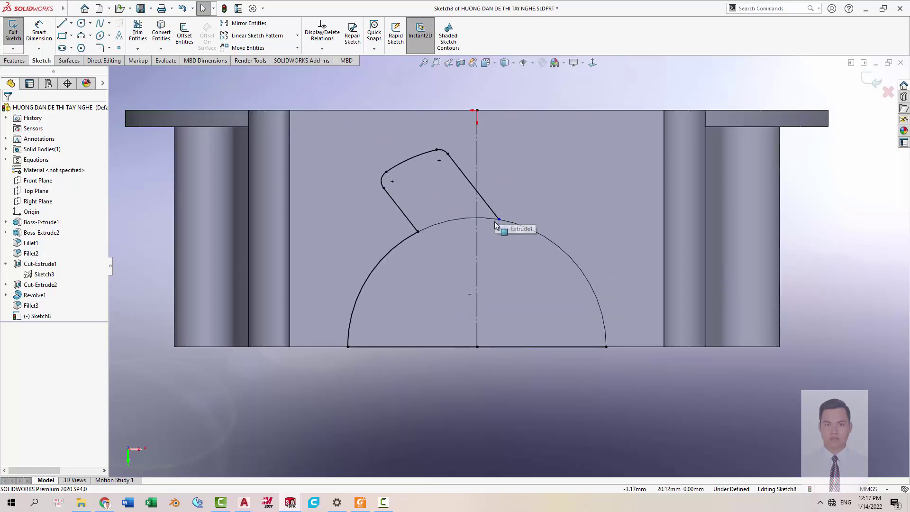
click(498, 219)
ctrl+click(539, 230)
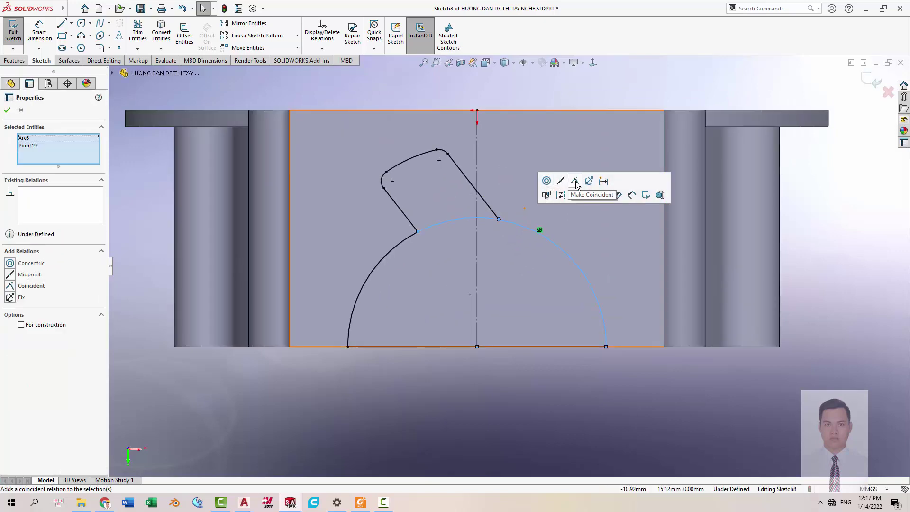
click(576, 185)
Exit and reopen Sketch8, select the 80 mm circle edge, then check the drawing PDF.
right_click(513, 401)
click(527, 402)
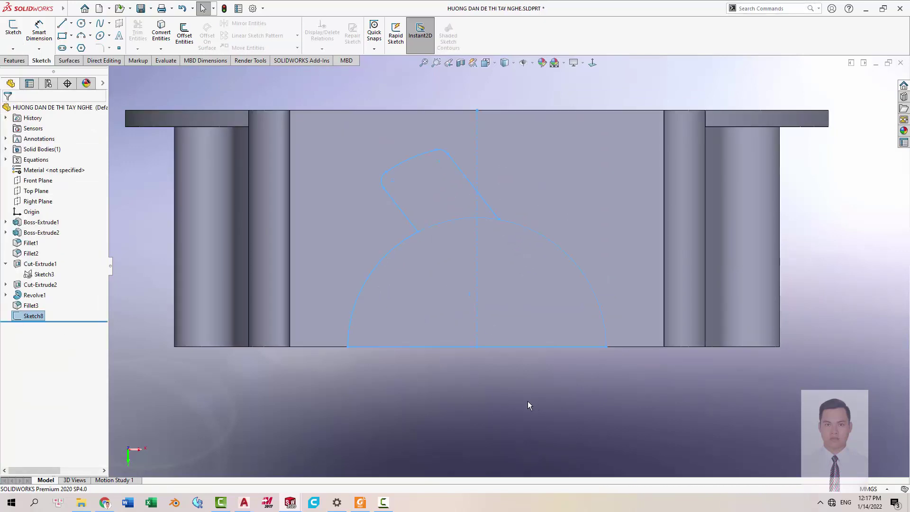
mouse_move(527, 401)
middle_down()
mouse_move(376, 207)
mouse_move(675, 260)
mouse_move(602, 250)
mouse_move(612, 272)
mouse_move(560, 277)
middle_up()
click(676, 261)
scroll(561, 279, down, 3)
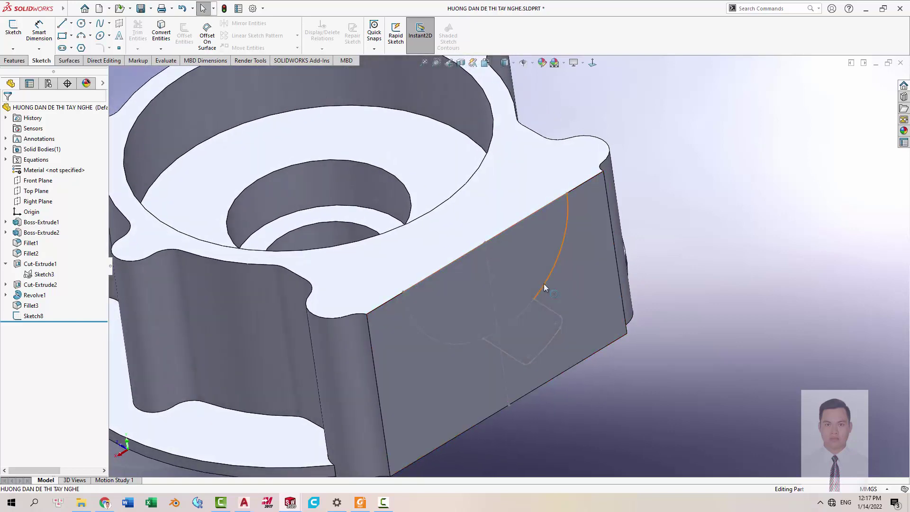
double_click(544, 284)
scroll(544, 284, up, 5)
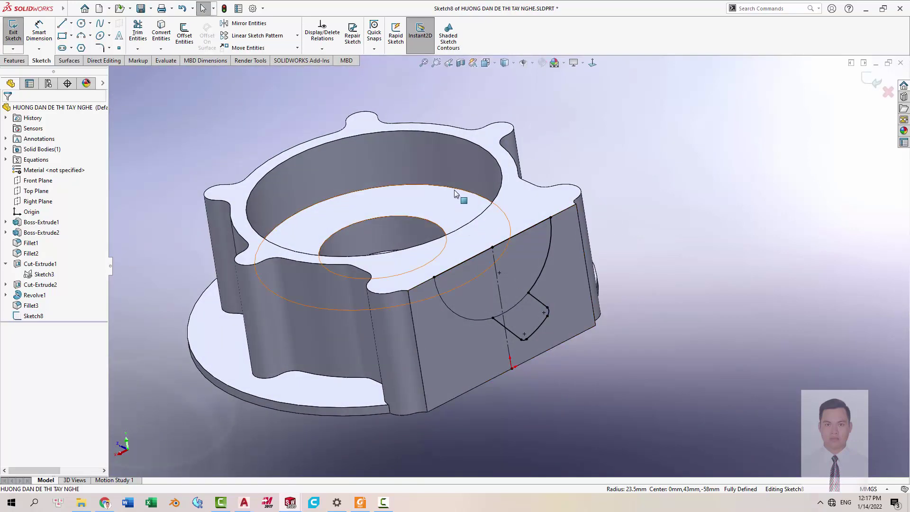
click(402, 185)
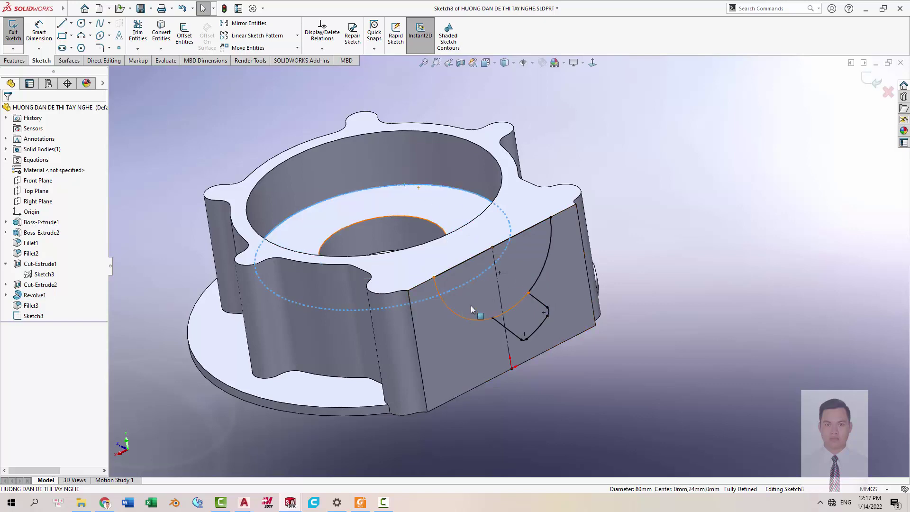
middle_drag(522, 293, 489, 307)
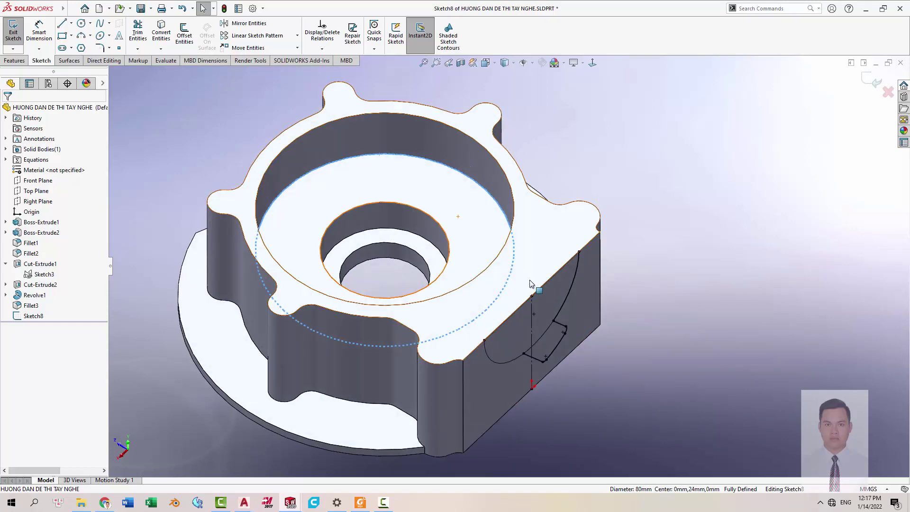
key(alt+Tab)
ctrl+scroll(531, 285, down, 3)
Scroll and zoom to page 2's E-E housing view around the R45 notch and 47,4° angle.
scroll(523, 389, down, 5)
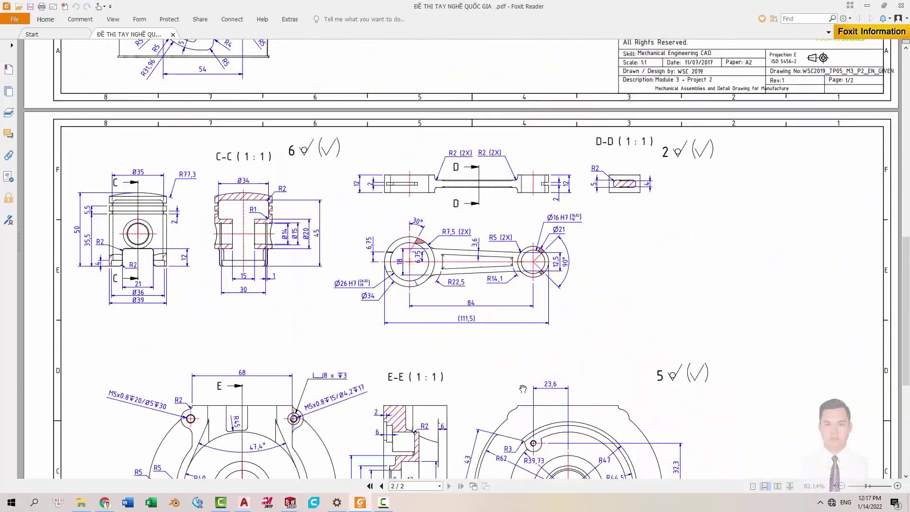
scroll(523, 388, up, 5)
scroll(677, 176, up, 5)
scroll(673, 171, up, 2)
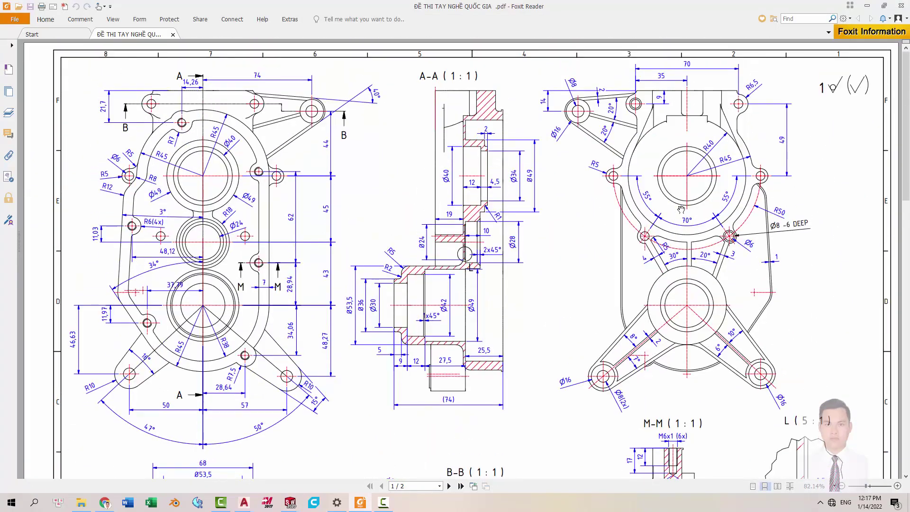
ctrl+scroll(664, 143, up, 3)
ctrl+scroll(651, 116, up, 2)
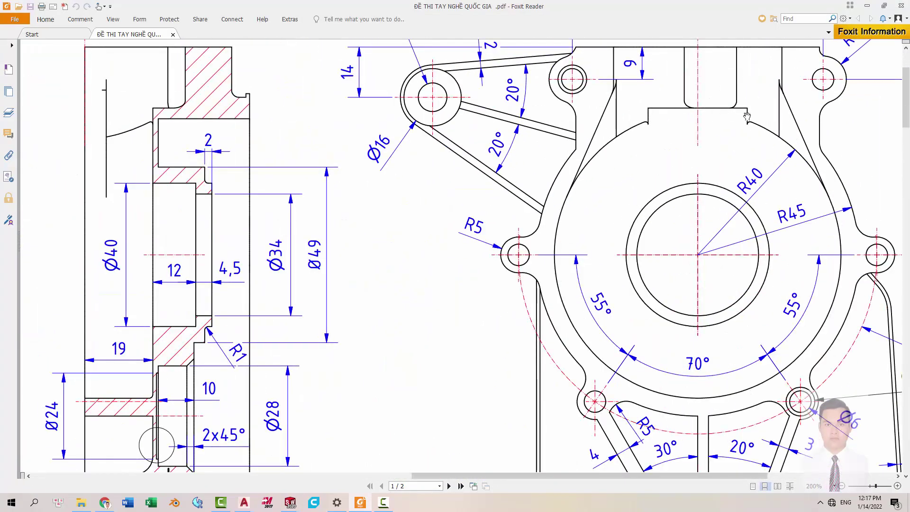
ctrl+scroll(420, 340, down, 3)
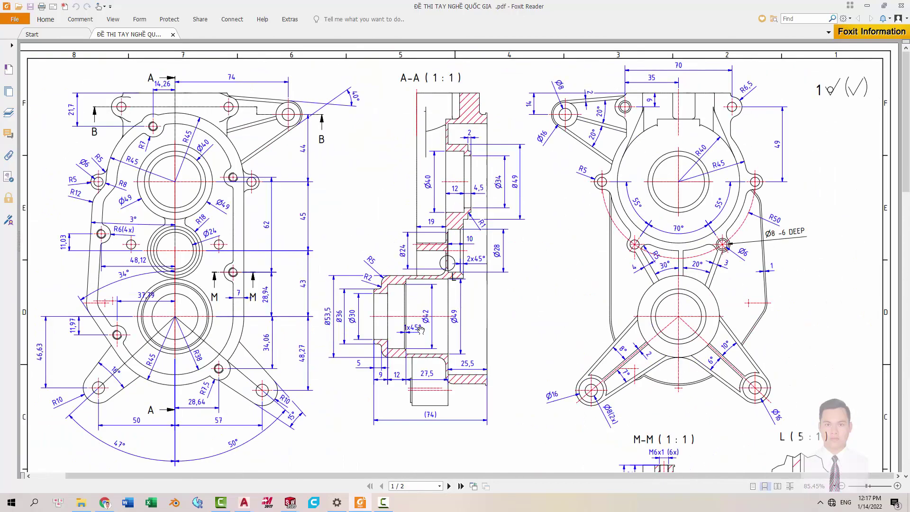
scroll(332, 331, down, 5)
scroll(285, 327, down, 5)
scroll(230, 325, down, 3)
ctrl+scroll(230, 325, up, 5)
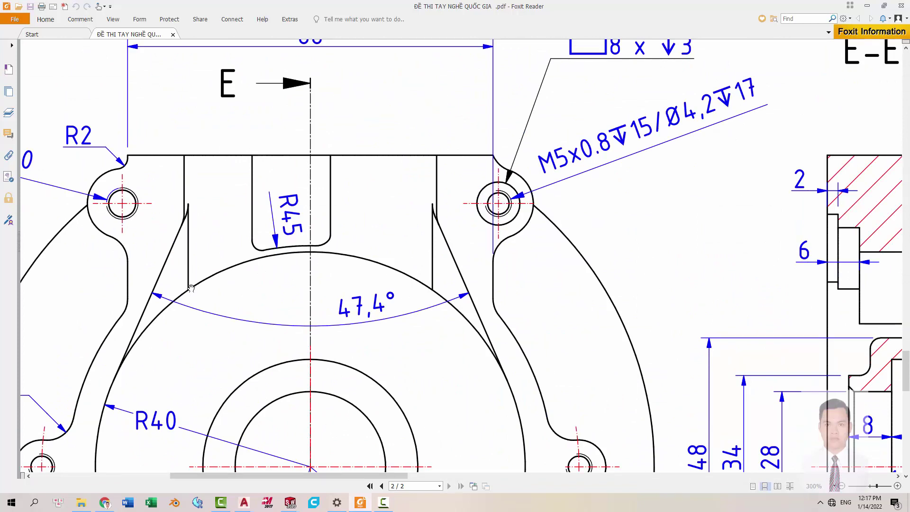
Cut-extrude Sketch8 Up To Surface at the inner bore face, creating Cut-Extrude3.
key(alt+Tab)
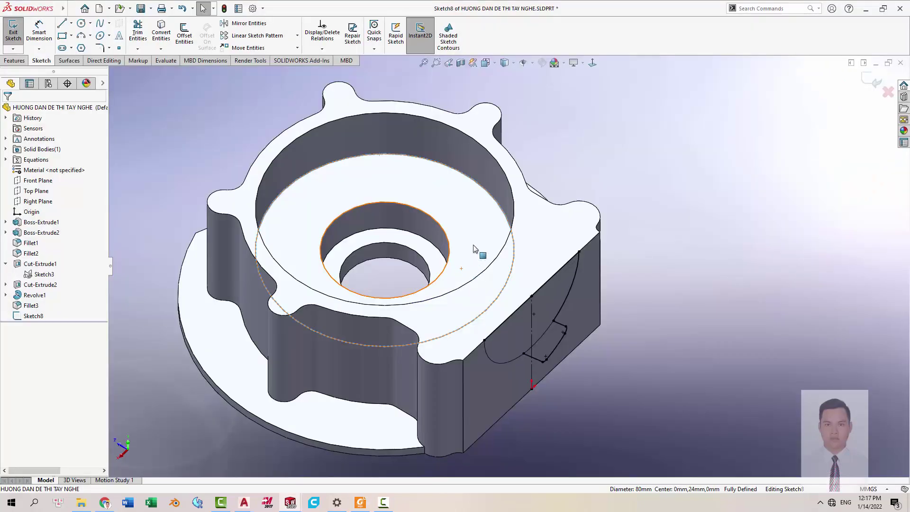
middle_drag(478, 251, 463, 215)
key(s)
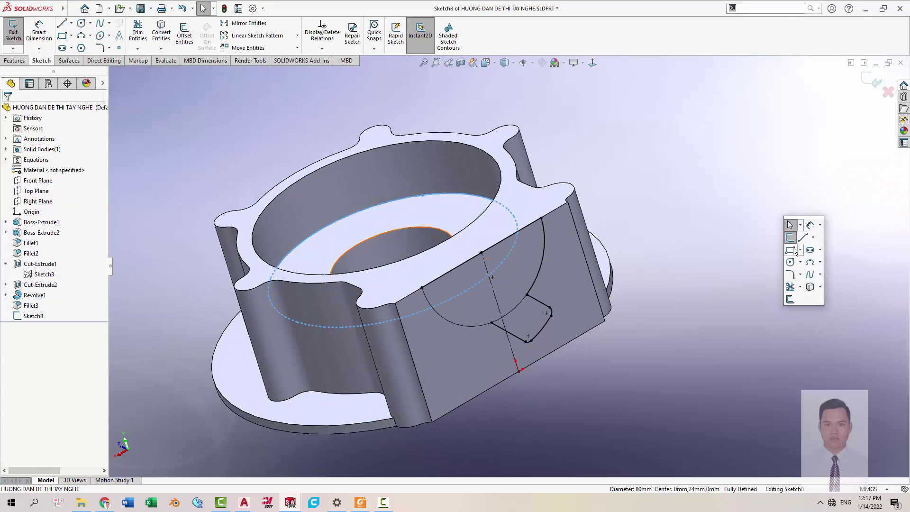
click(791, 237)
key(s)
click(695, 257)
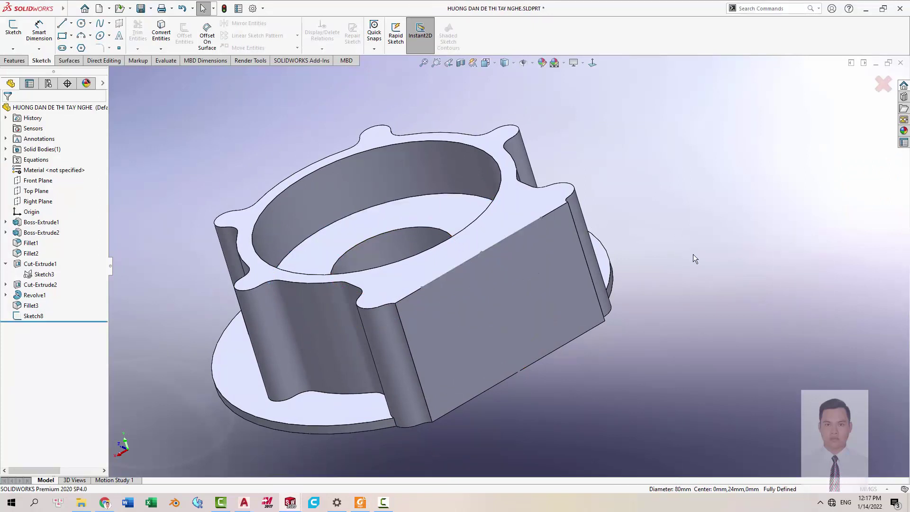
click(564, 271)
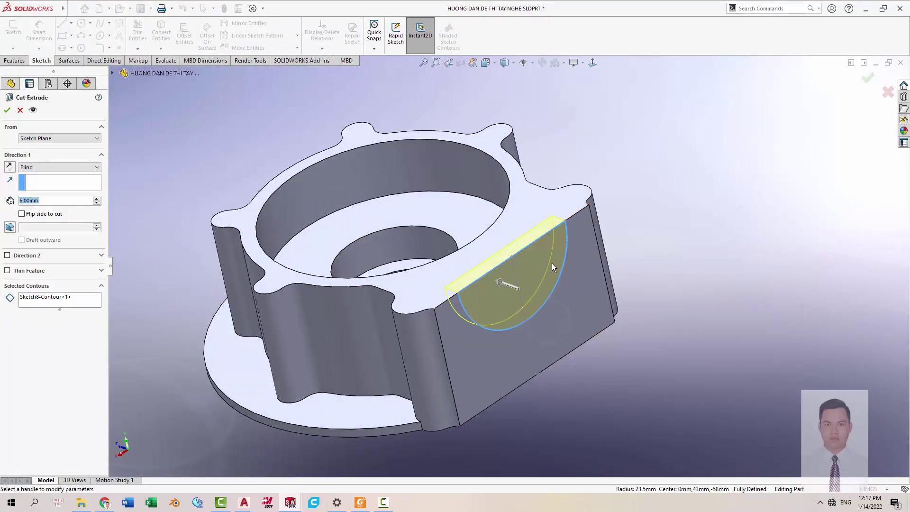
click(59, 168)
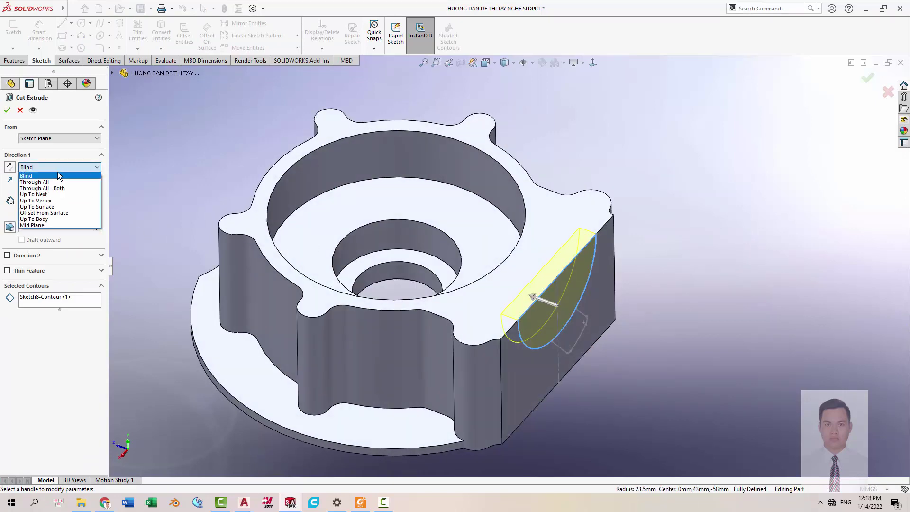
click(38, 207)
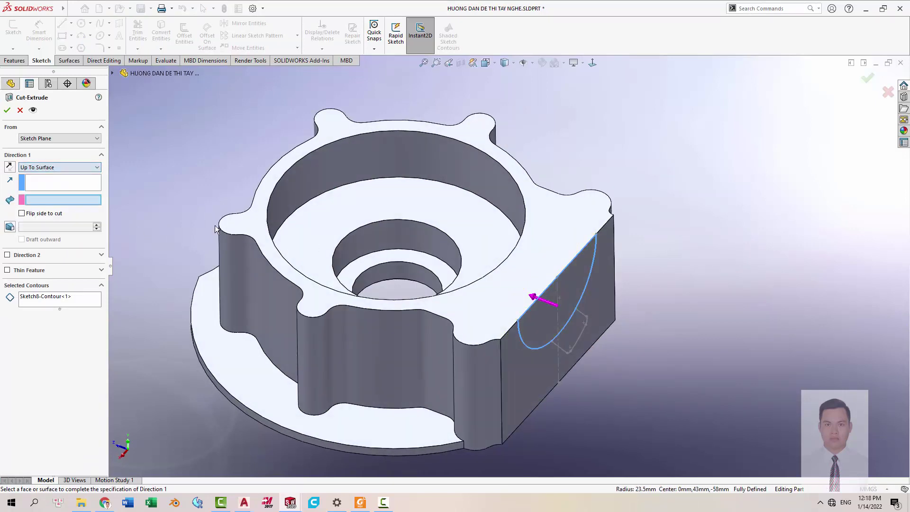
middle_drag(403, 265, 473, 250)
click(519, 217)
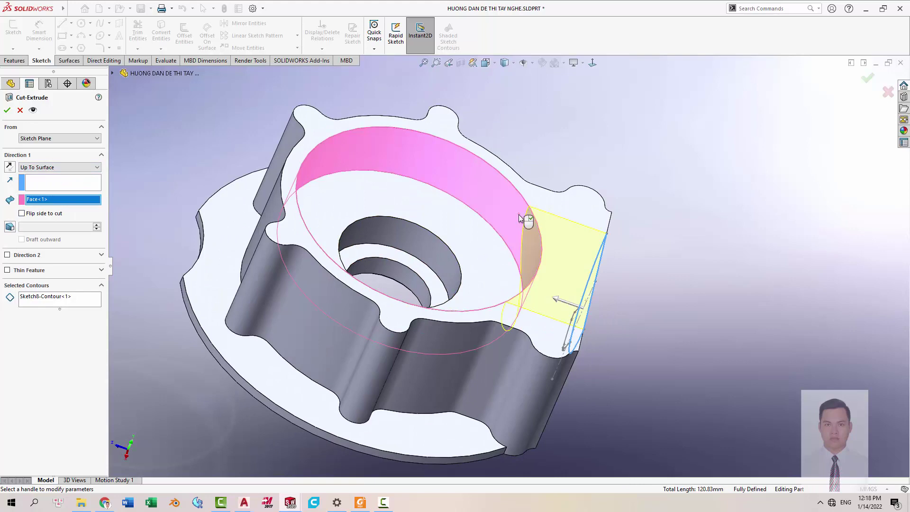
key(Return)
Compare the new cut against the housing view in the drawing PDF.
key(space)
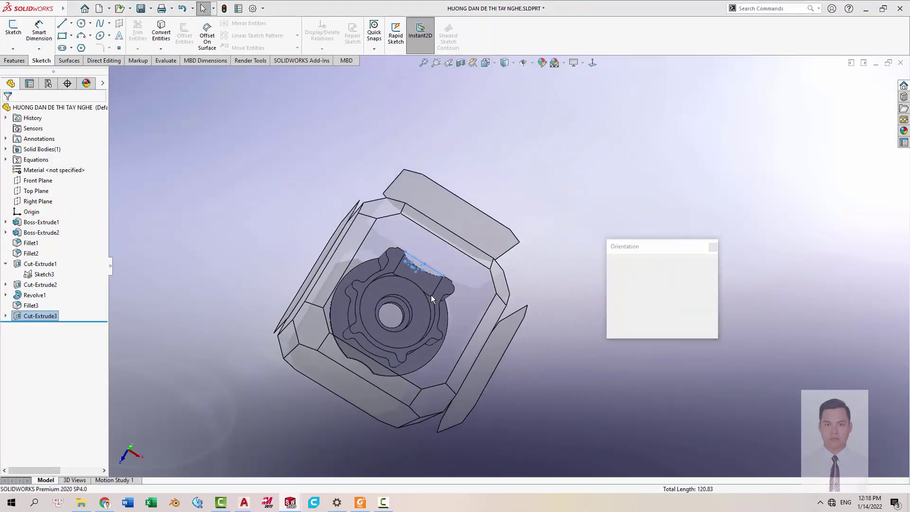
scroll(633, 150, down, 3)
key(alt+Tab)
drag(325, 385, 463, 246)
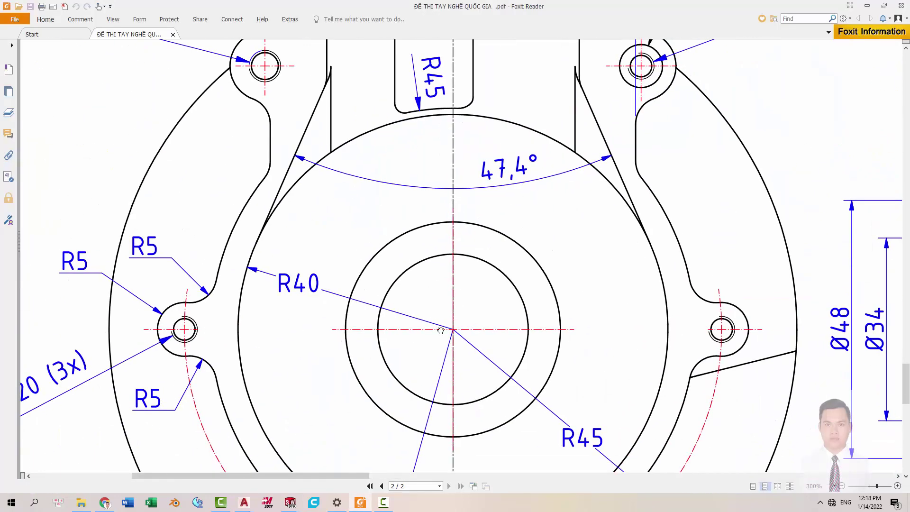
drag(293, 183, 300, 273)
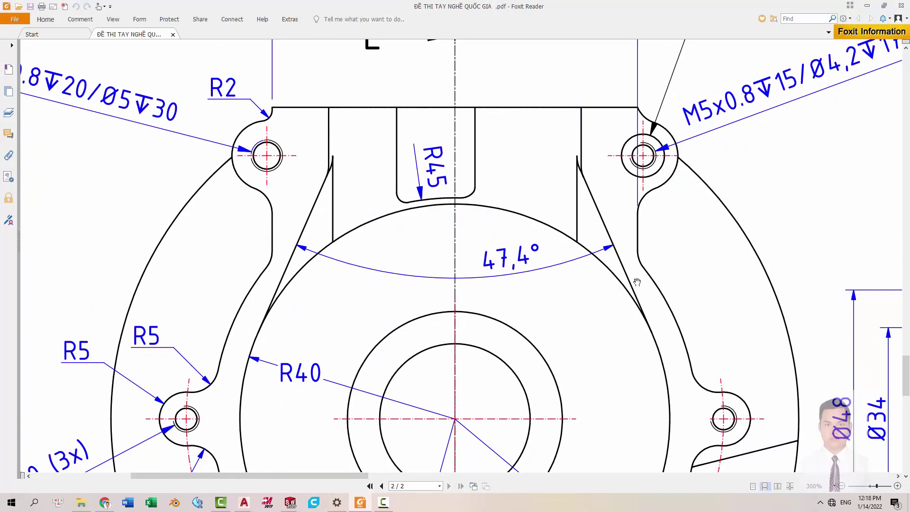
key(alt+Tab)
scroll(516, 284, up, 2)
Expand Cut-Extrude3 to select Sketch8, then start a new sketch on the flat side face.
mouse_move(516, 284)
middle_down()
mouse_move(475, 151)
mouse_move(361, 291)
middle_up()
scroll(508, 366, up, 2)
scroll(508, 366, down, 2)
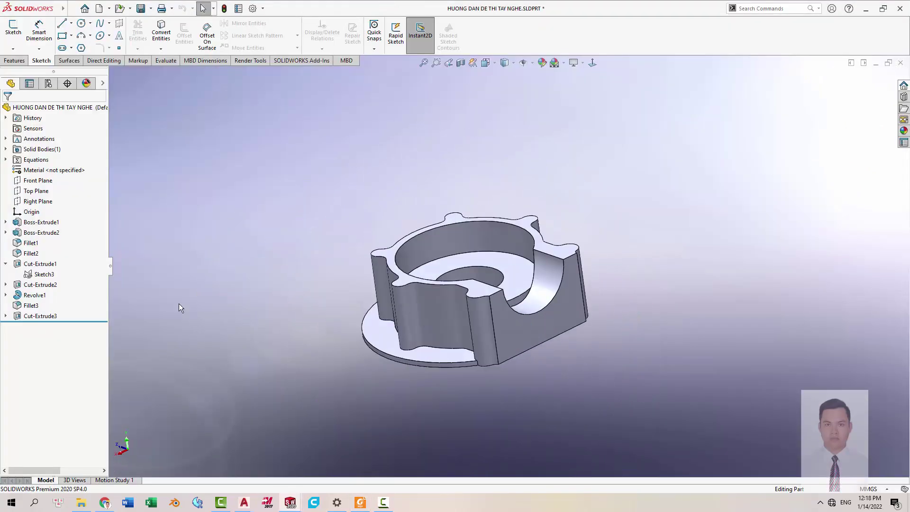
click(5, 316)
click(44, 326)
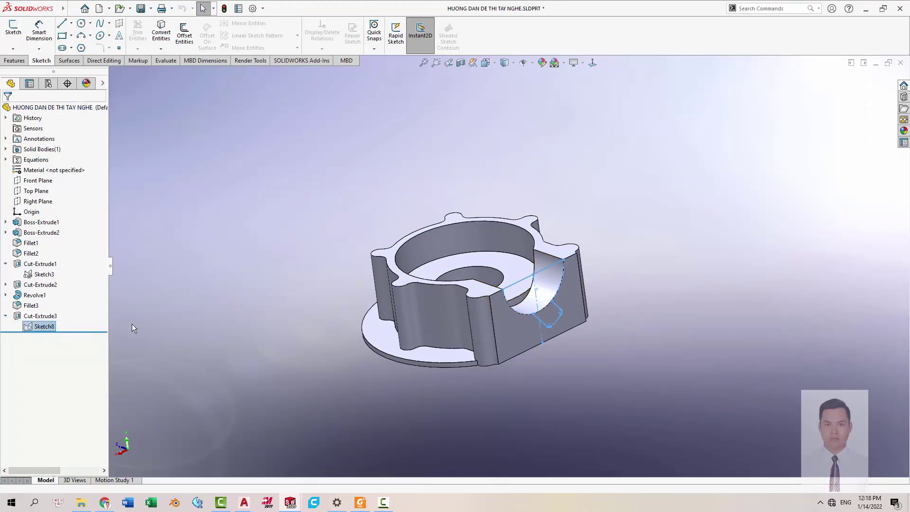
scroll(571, 329, down, 2)
click(576, 292)
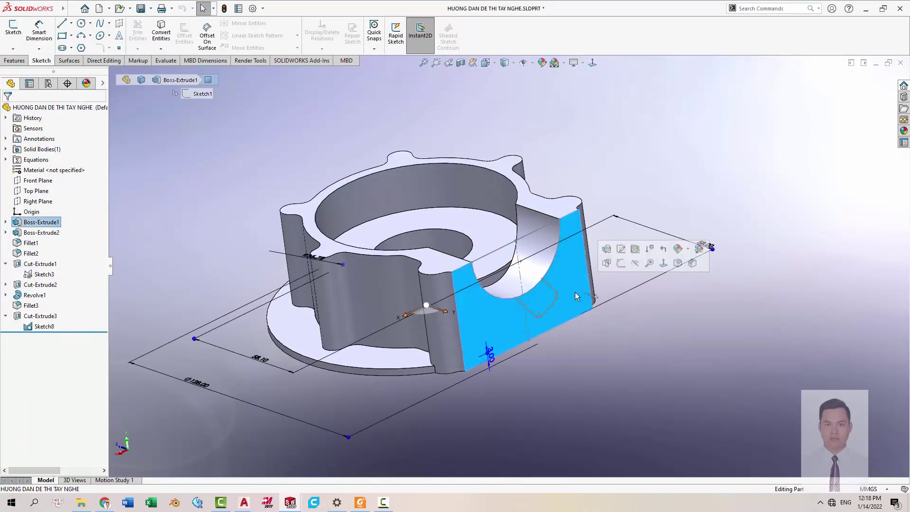
click(620, 264)
Convert the pocket outline's arcs and lines, plus the small 2 mm bottom arc, into Sketch9.
right_drag(640, 343, 625, 319)
scroll(556, 309, down, 3)
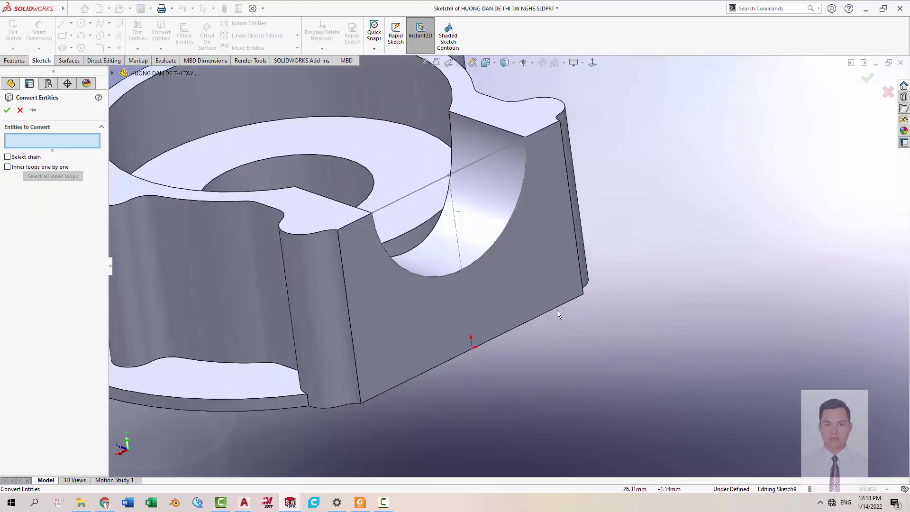
click(513, 286)
click(522, 270)
click(512, 255)
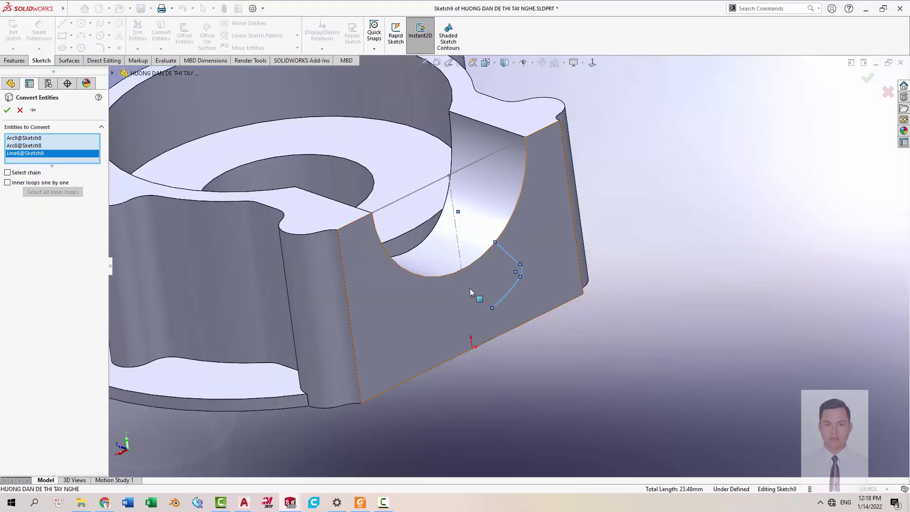
click(471, 291)
click(479, 265)
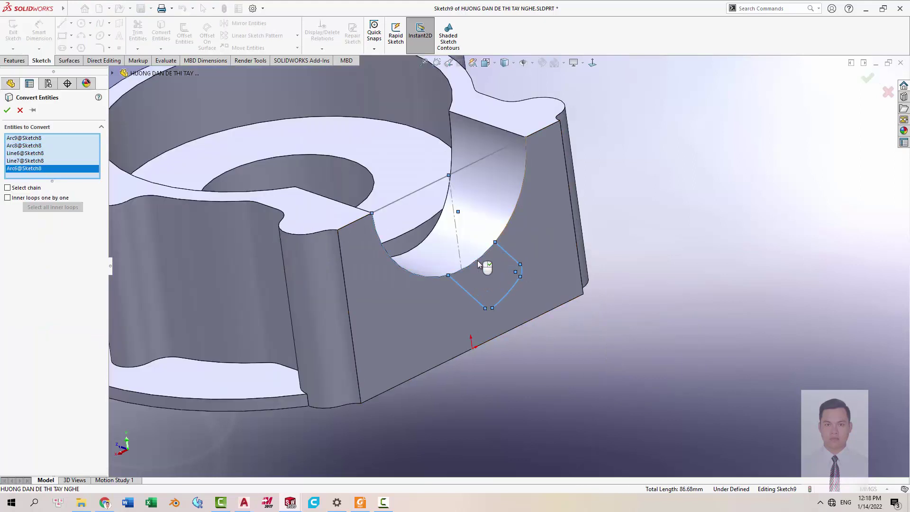
right_click(479, 264)
right_drag(575, 347, 575, 332)
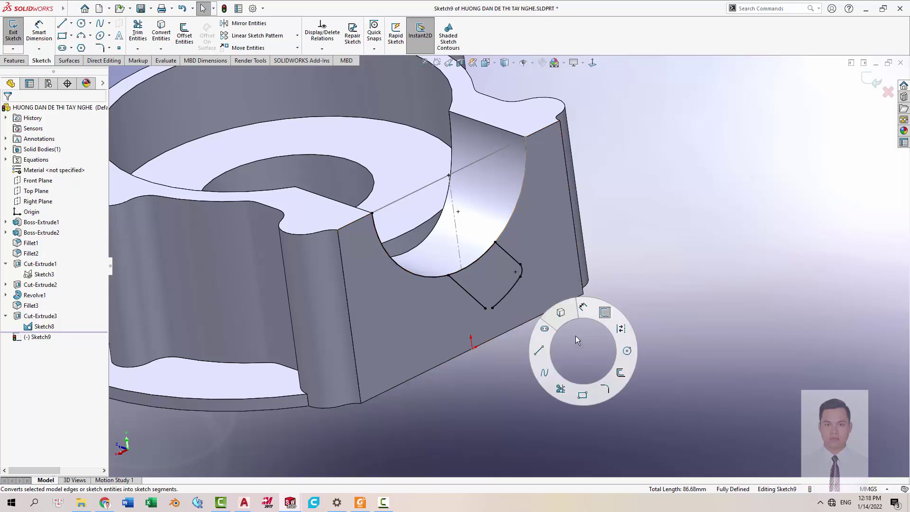
scroll(472, 297, down, 2)
click(473, 298)
right_click(473, 297)
scroll(474, 299, up, 2)
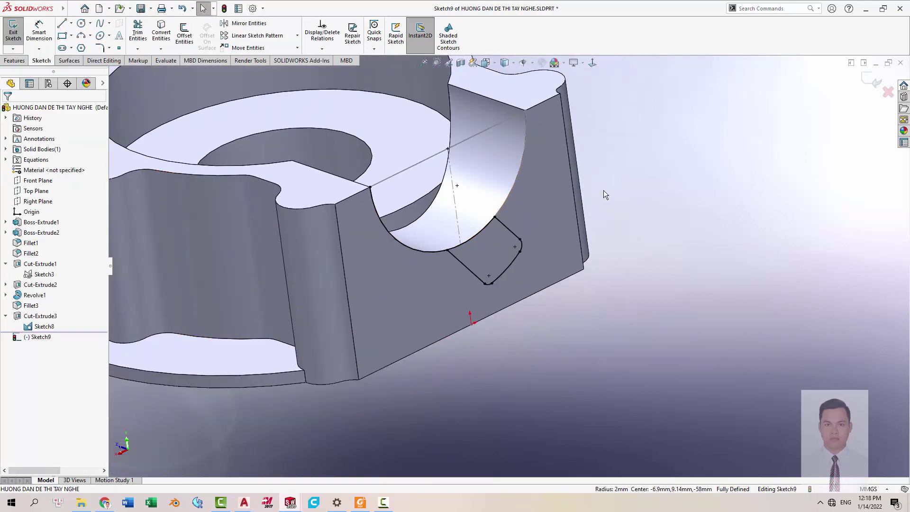
Inspect the cut's arc edge and compare it with the R45 notch in the drawing PDF.
right_drag(637, 182, 626, 199)
key(Escape)
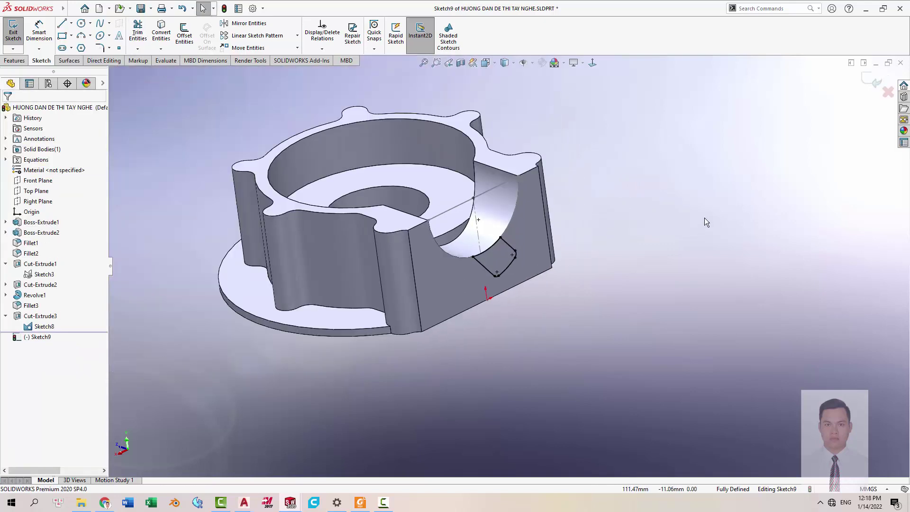
key(alt+Tab)
key(alt+Tab)
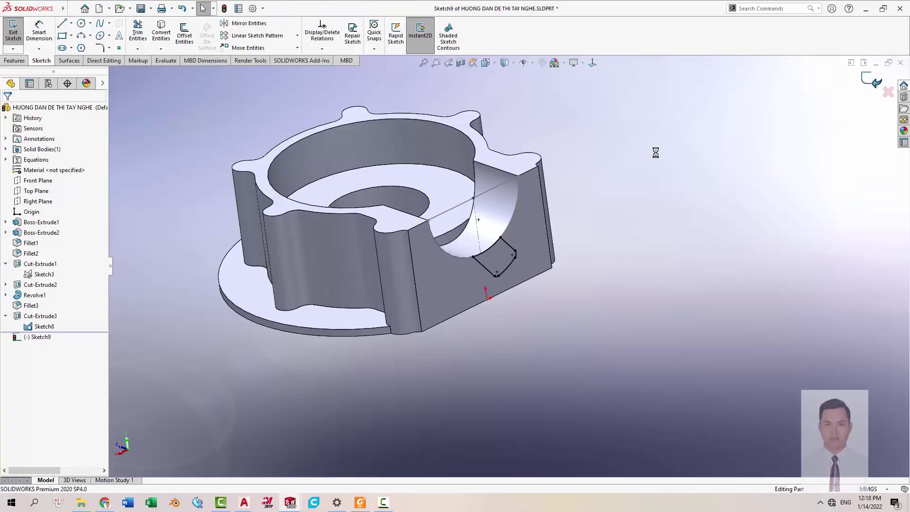
click(515, 212)
key(Escape)
scroll(524, 260, down, 5)
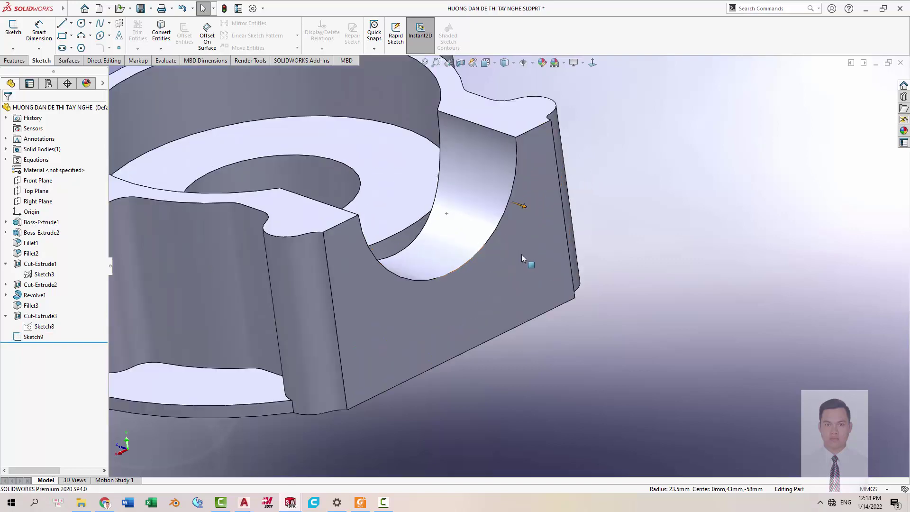
key(alt+Tab)
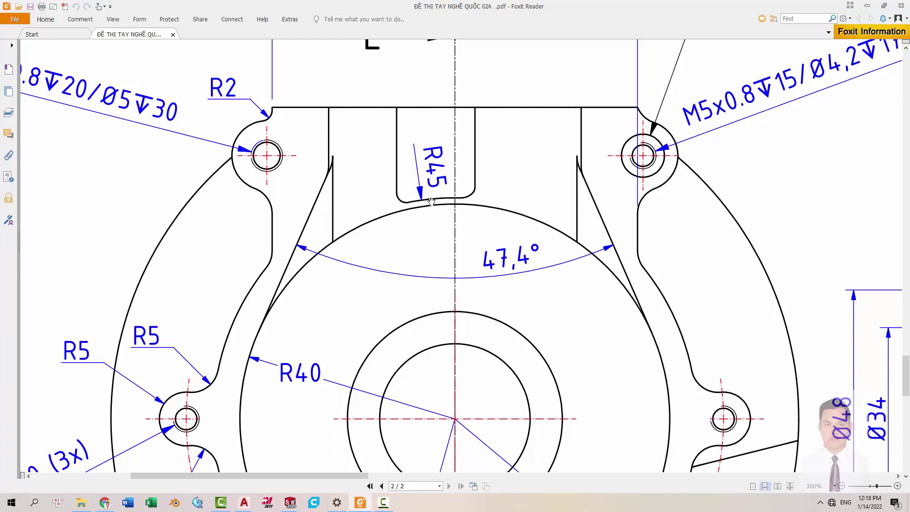
Zoom the drawing PDF around the section view's Ø48, Ø34 and Ø28 dimensions.
ctrl+scroll(474, 224, down, 1)
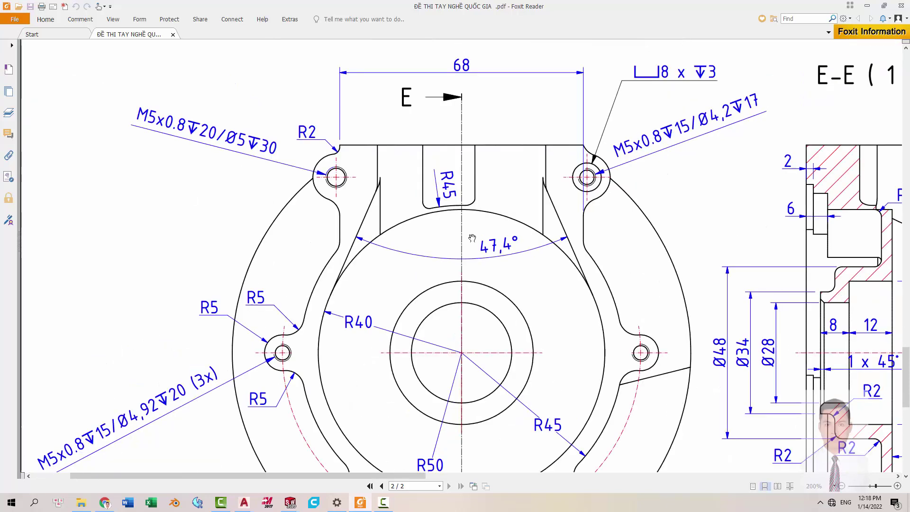
scroll(493, 248, down, 1)
ctrl+scroll(346, 287, up, 2)
ctrl+scroll(419, 297, down, 1)
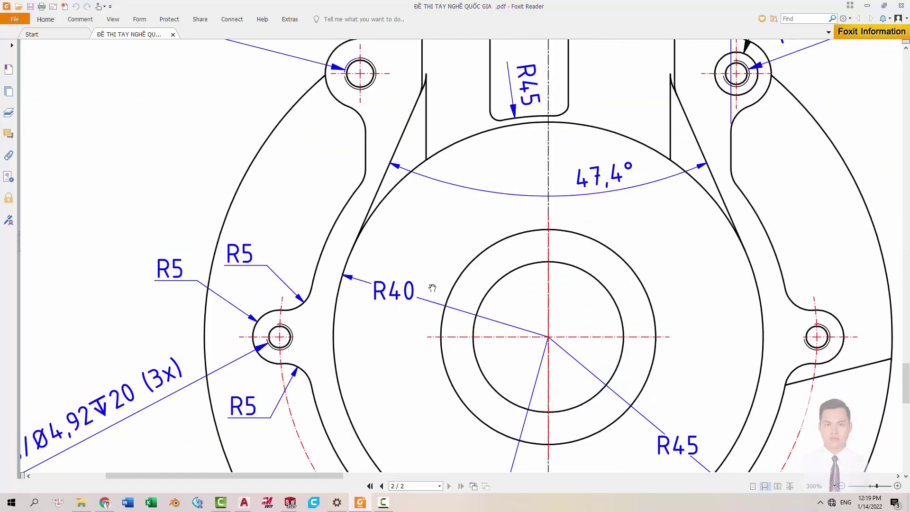
scroll(427, 275, up, 1)
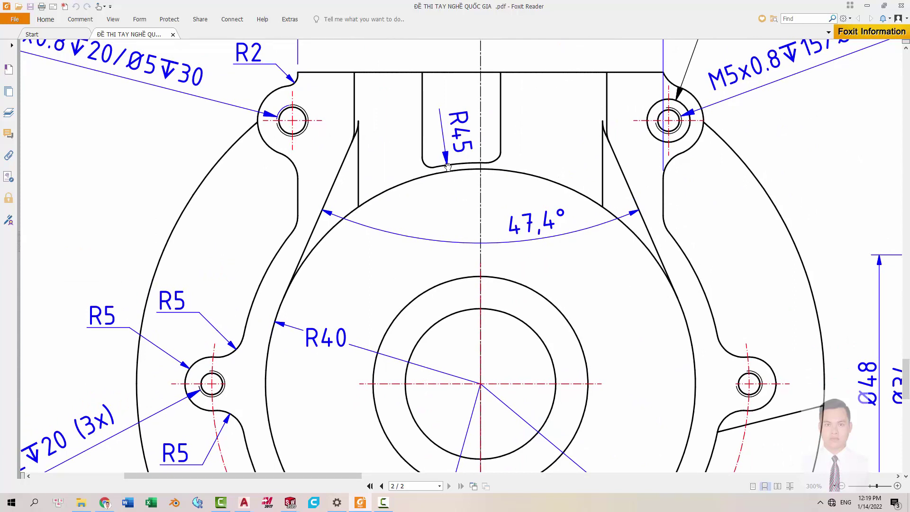
scroll(455, 180, up, 1)
ctrl+scroll(476, 199, up, 2)
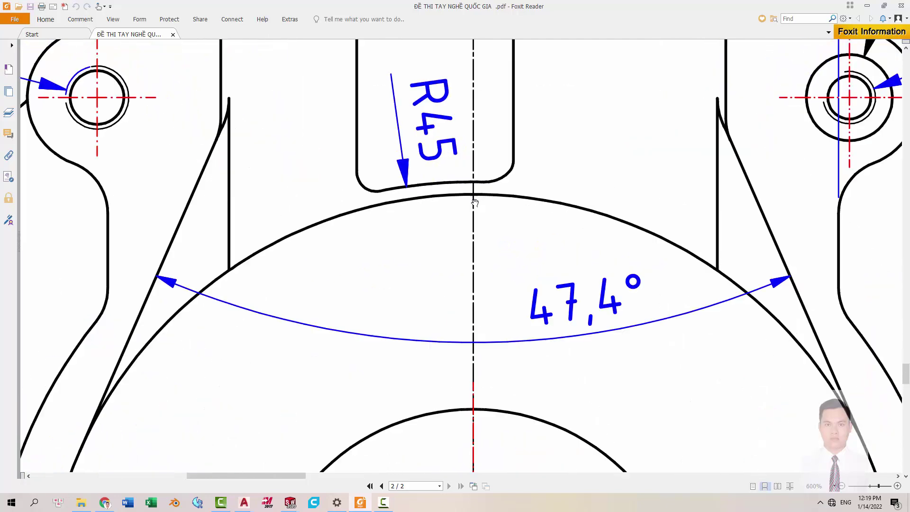
ctrl+scroll(483, 204, down, 2)
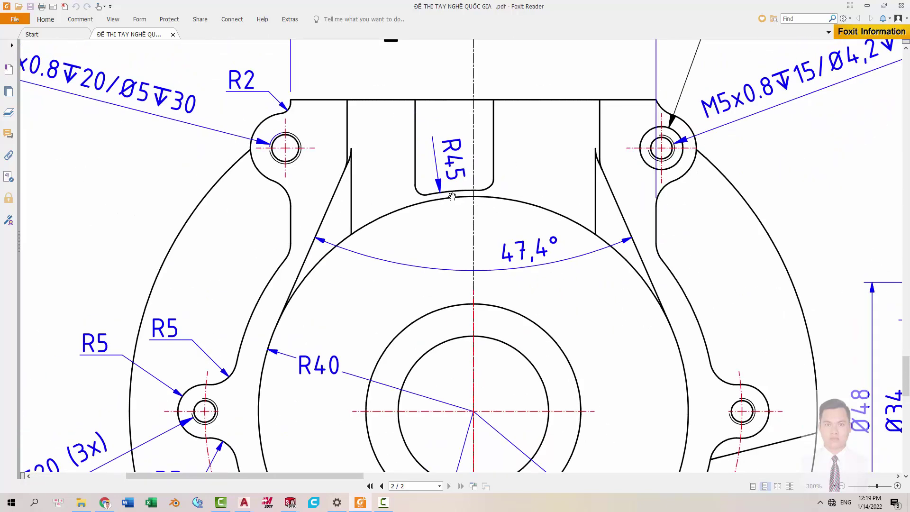
ctrl+scroll(452, 195, down, 5)
ctrl+scroll(685, 335, up, 5)
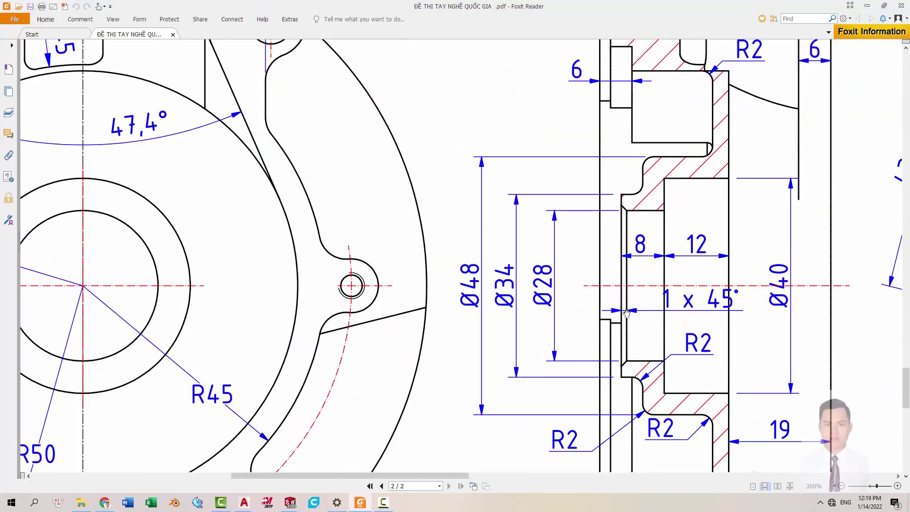
ctrl+scroll(622, 319, up, 2)
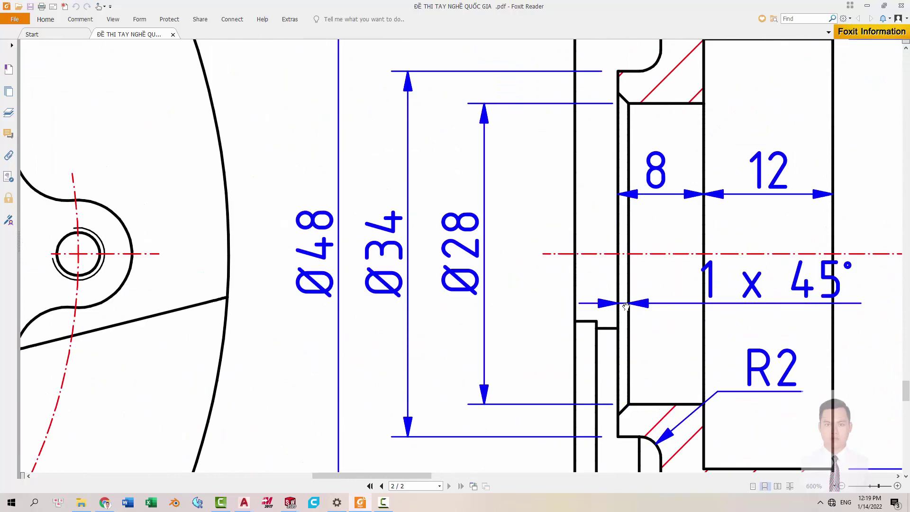
ctrl+scroll(626, 306, down, 1)
ctrl+scroll(626, 307, down, 1)
Pan to the top view's R45 pocket and 47.4° angle, then return to SOLIDWORKS.
drag(289, 193, 424, 235)
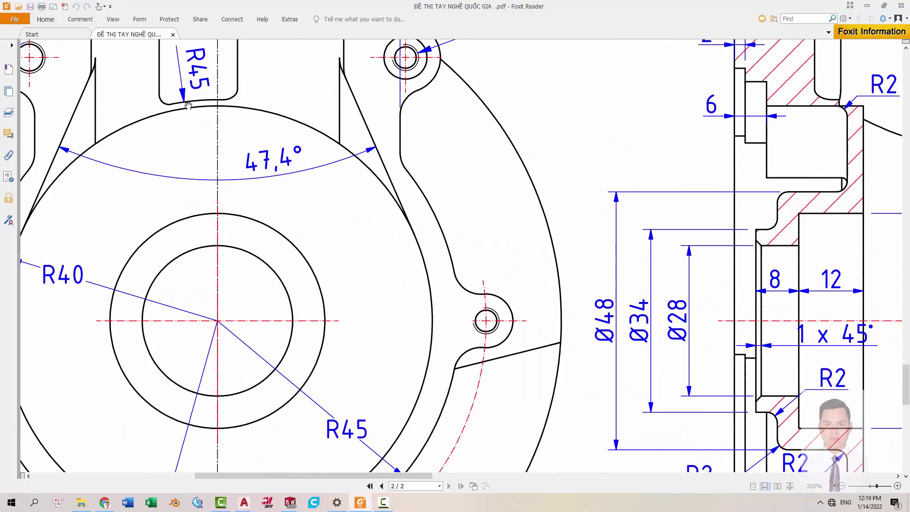
drag(186, 106, 191, 125)
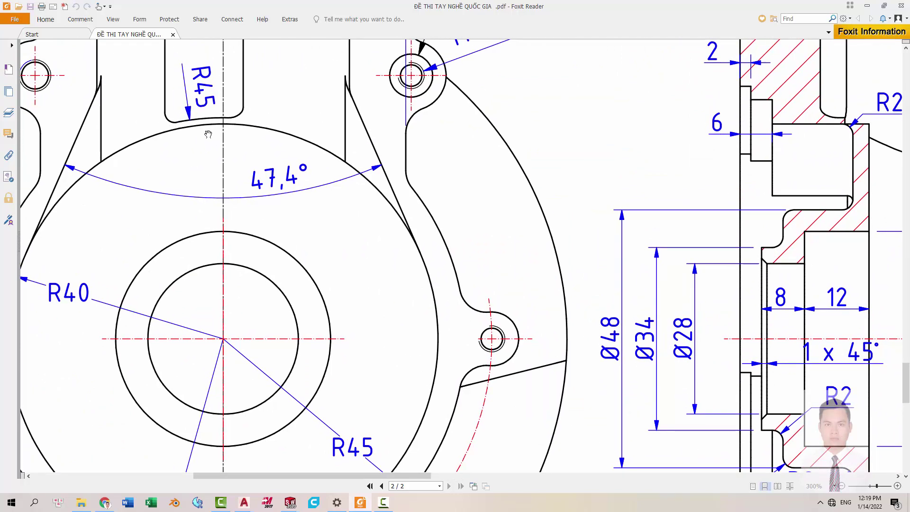
drag(185, 130, 219, 131)
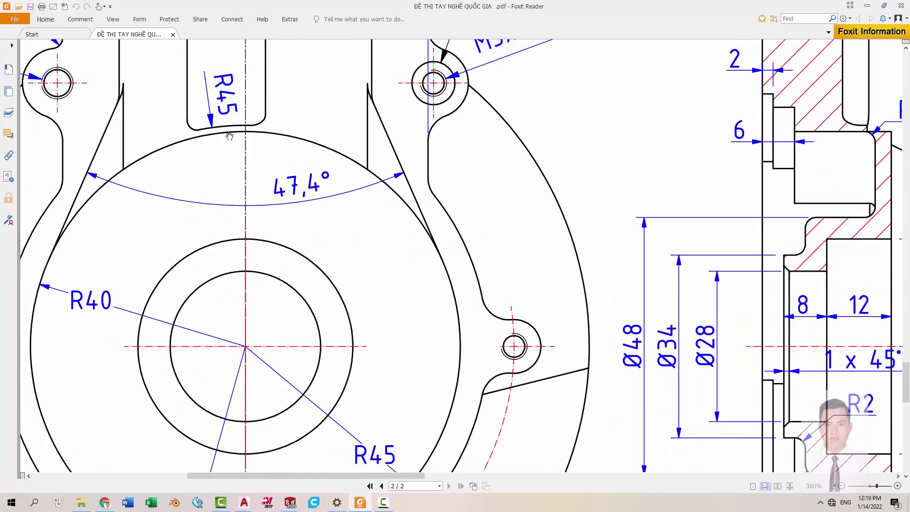
key(alt+Tab)
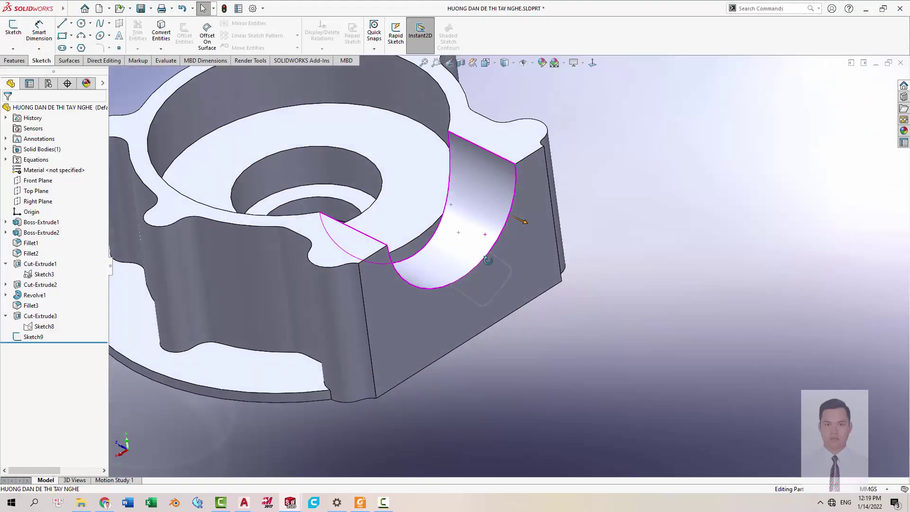
Offset the pocket's curved cylindrical face by 1.5 mm as a new surface.
middle_drag(458, 205, 411, 234)
click(410, 234)
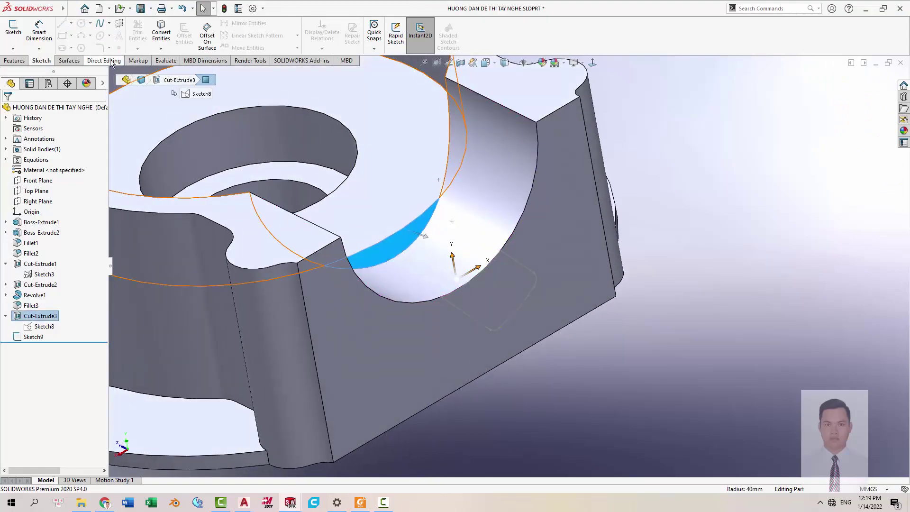
click(74, 62)
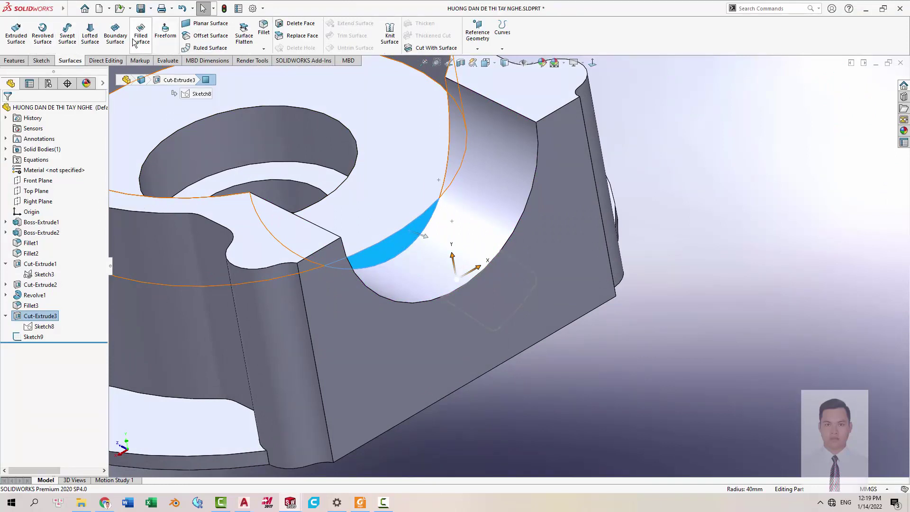
click(213, 40)
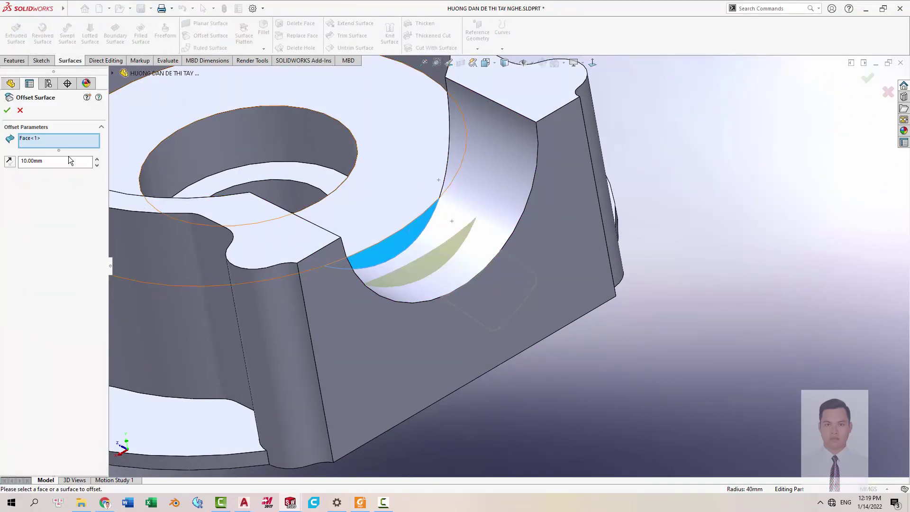
double_click(65, 162)
text(1.5)
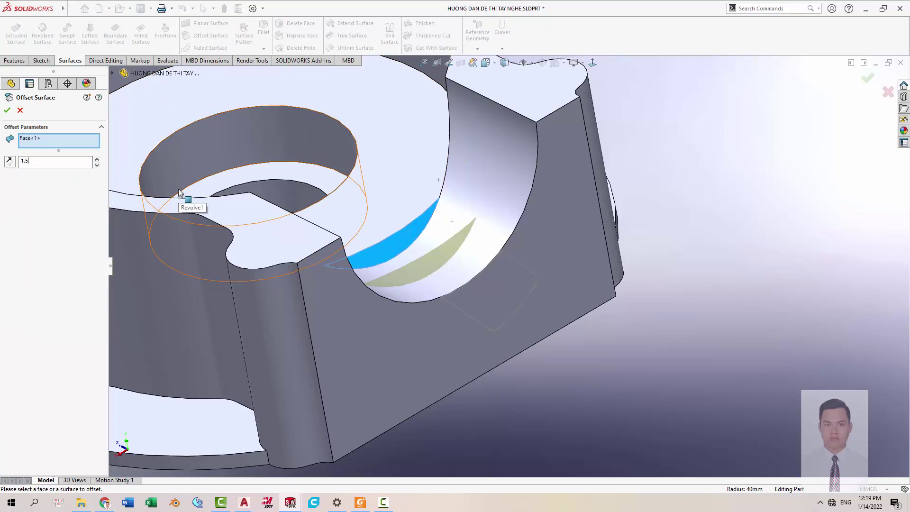
key(Return)
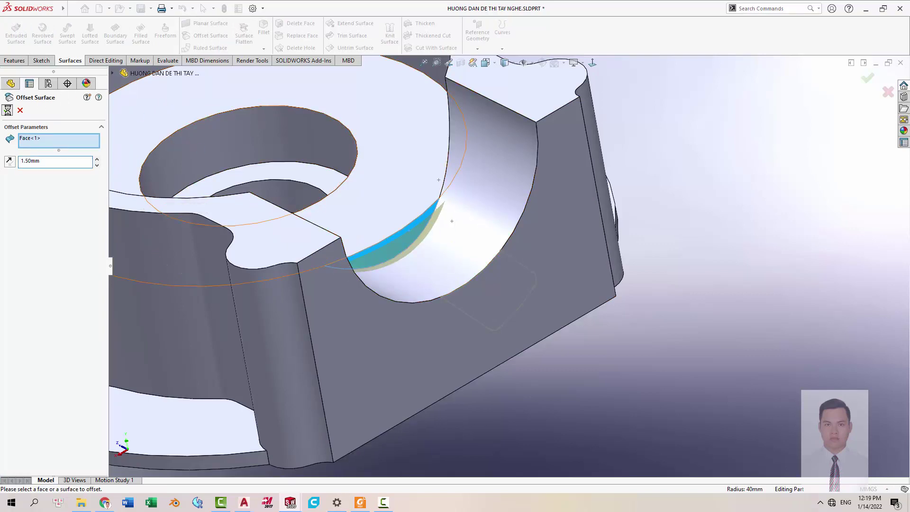
Extrude-cut the Sketch9 profile Up To Surface, stopping at Surface-Offset1.
scroll(520, 275, up, 3)
mouse_move(520, 275)
middle_down()
mouse_move(614, 231)
mouse_move(488, 264)
middle_up()
scroll(496, 313, down, 3)
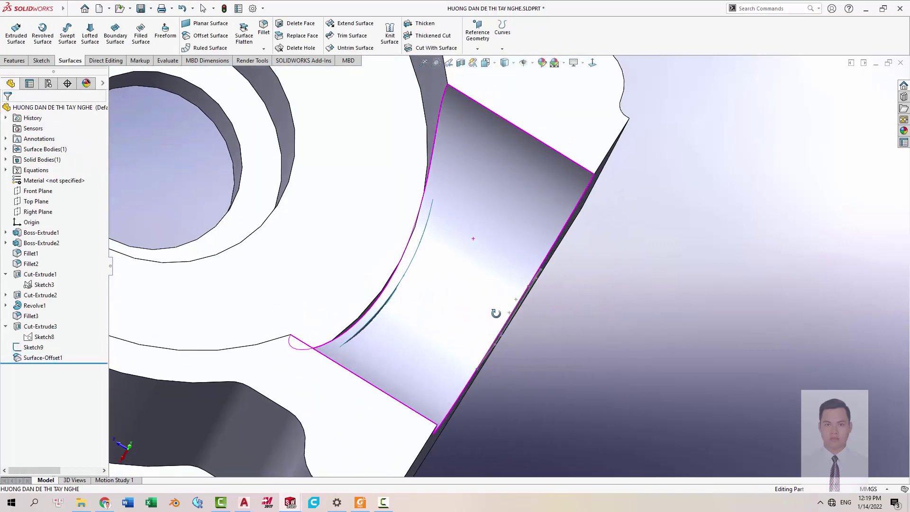
mouse_move(496, 314)
middle_down()
mouse_move(482, 246)
mouse_move(527, 265)
mouse_move(466, 298)
middle_up()
right_click(527, 265)
click(526, 256)
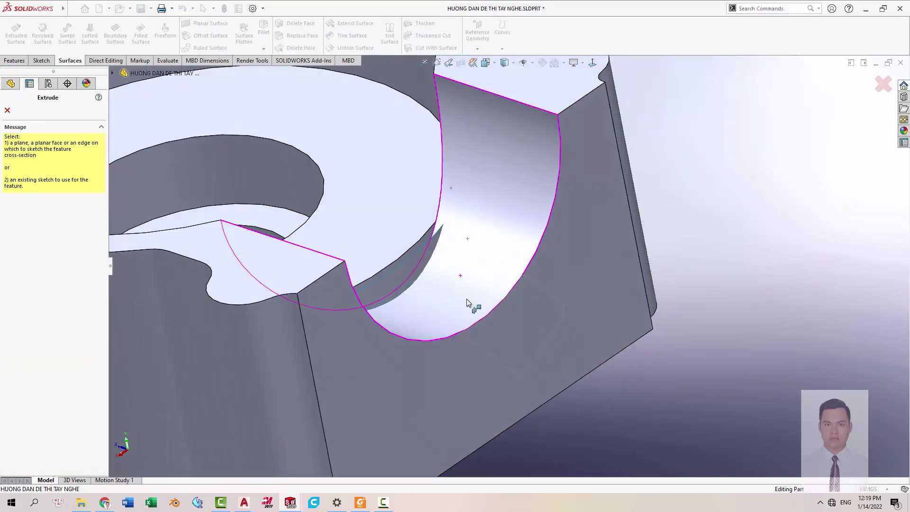
click(545, 295)
click(52, 167)
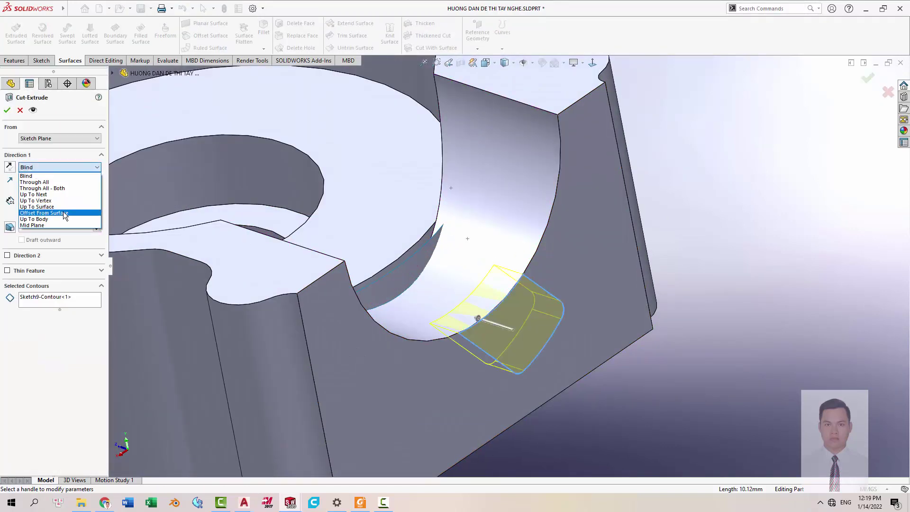
click(53, 207)
middle_drag(418, 301, 421, 265)
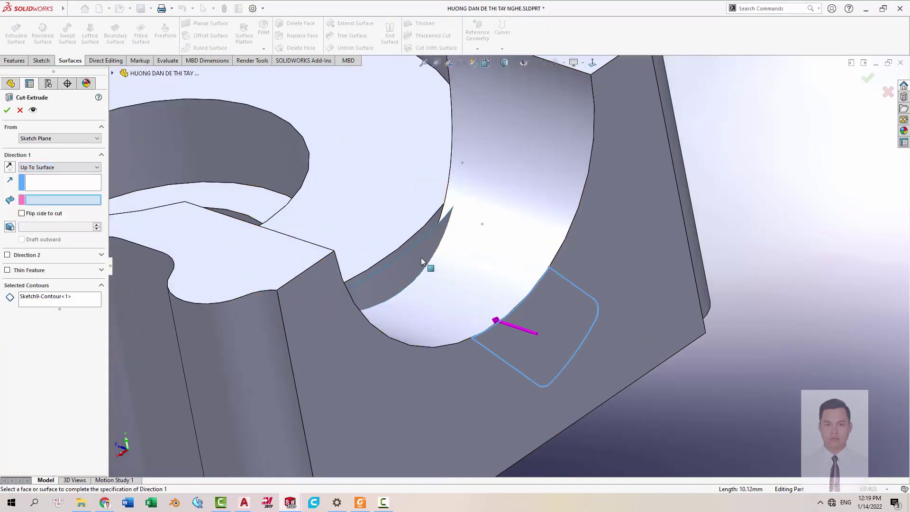
click(421, 261)
right_click(421, 261)
Select the offset surface and orbit the part to inspect the new cut.
scroll(474, 301, up, 3)
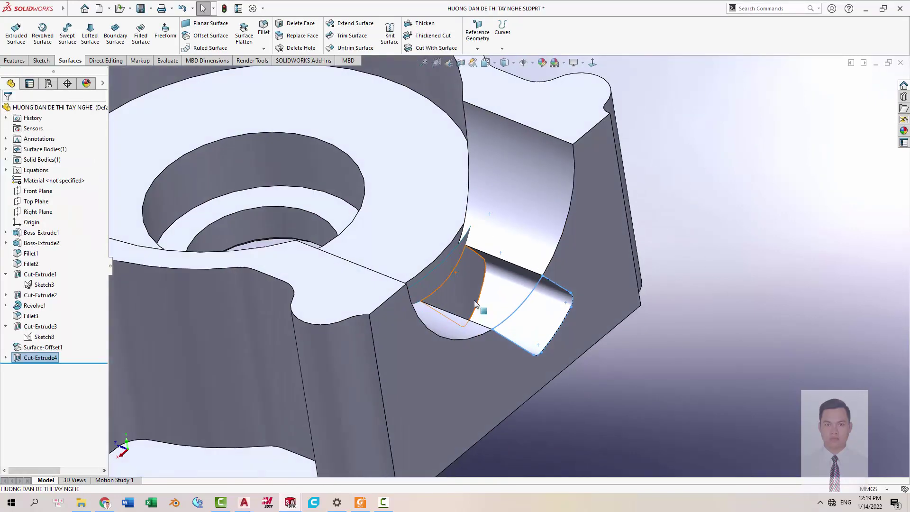
scroll(499, 290, down, 3)
click(441, 253)
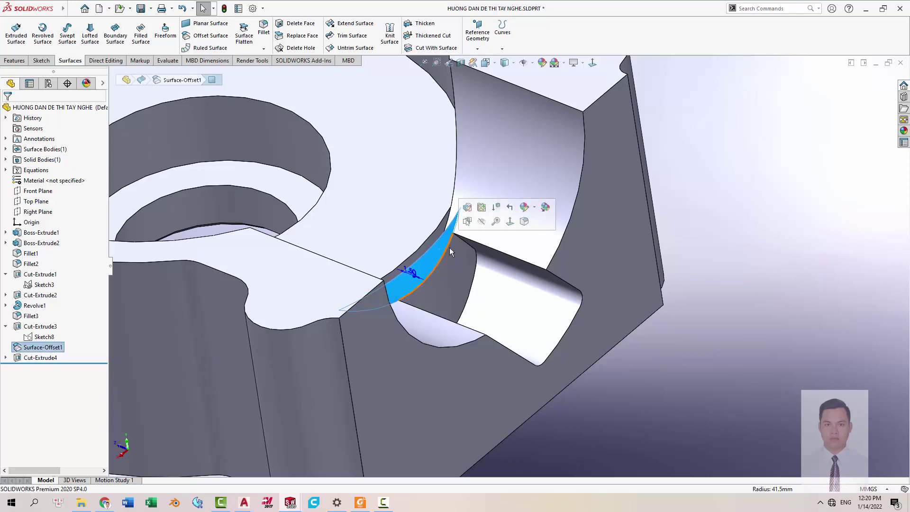
mouse_move(486, 234)
middle_down()
mouse_move(483, 246)
mouse_move(585, 362)
mouse_move(562, 357)
mouse_move(532, 252)
middle_up()
Check the drawing's top view with dimension 68, then orbit back to the new cut.
key(alt+Tab)
drag(249, 161, 440, 299)
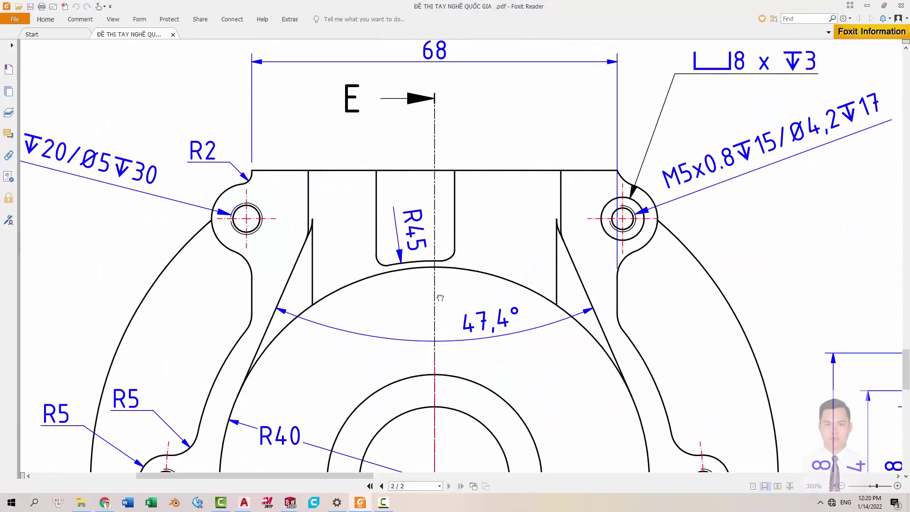
key(alt+Tab)
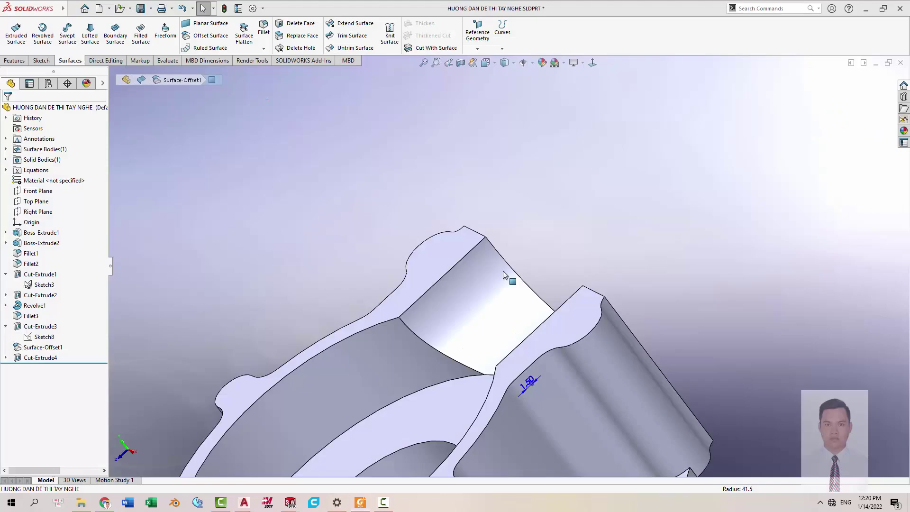
mouse_move(502, 271)
middle_down()
mouse_move(608, 353)
mouse_move(633, 300)
mouse_move(596, 381)
middle_up()
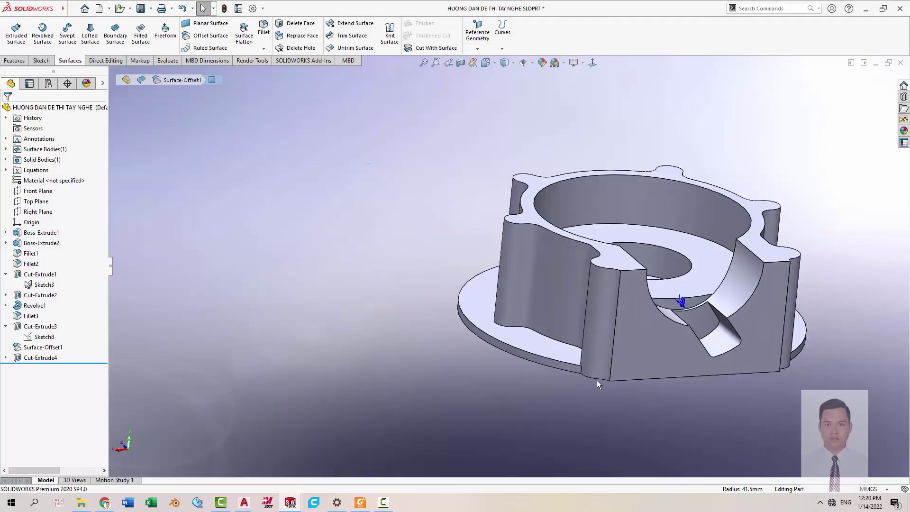
Round the new cut's edge with a 2 mm fillet.
scroll(640, 261, down, 5)
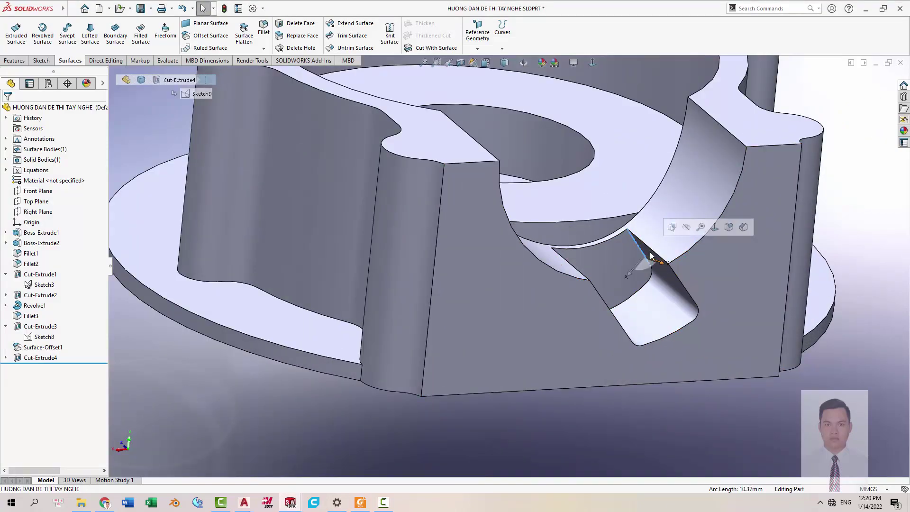
click(645, 259)
click(727, 228)
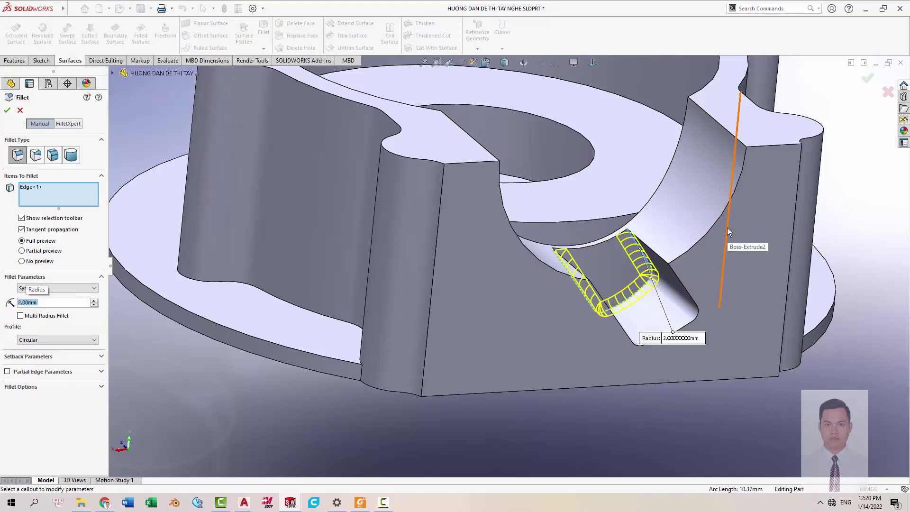
key(Return)
Reorient the part using the standard front view and other view orientations.
scroll(576, 334, up, 5)
middle_drag(575, 334, 673, 323)
scroll(622, 279, up, 3)
key(space)
click(410, 233)
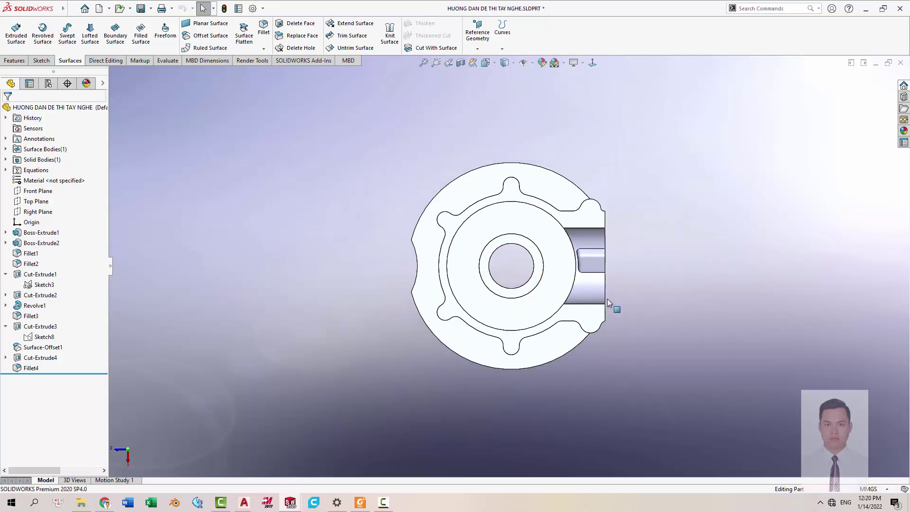
mouse_move(614, 309)
middle_down()
mouse_move(591, 173)
mouse_move(605, 250)
middle_up()
key(space)
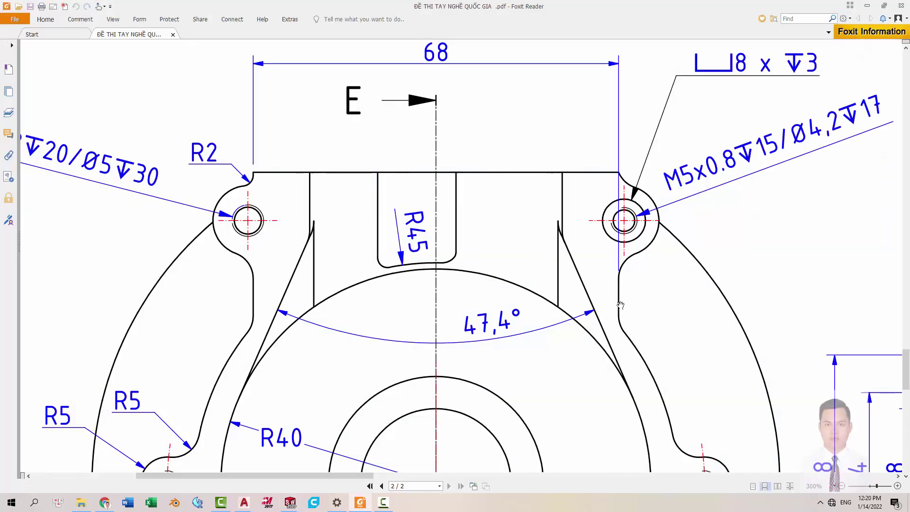
Pan the drawing down to show the top view's R40 and R5 features.
drag(419, 306, 410, 255)
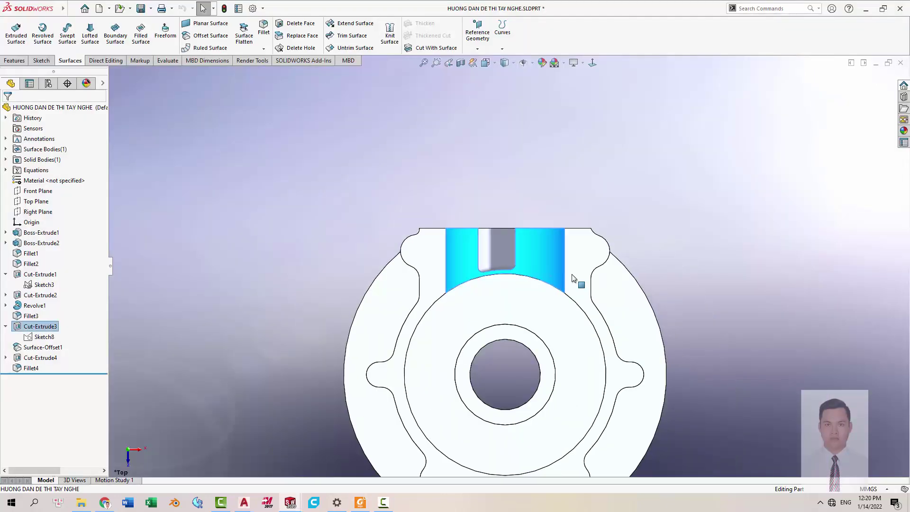
Sketch on the boss's top face a horizontal construction centreline between the lug arcs.
click(573, 242)
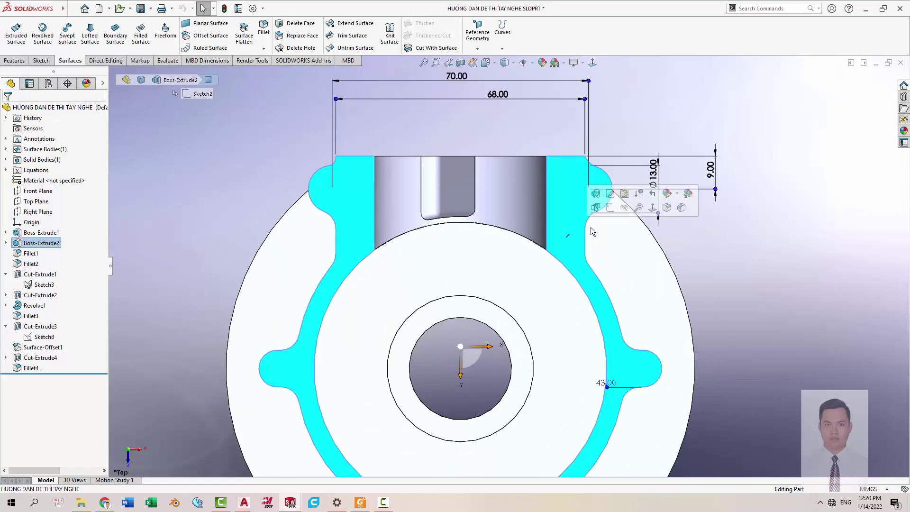
click(608, 210)
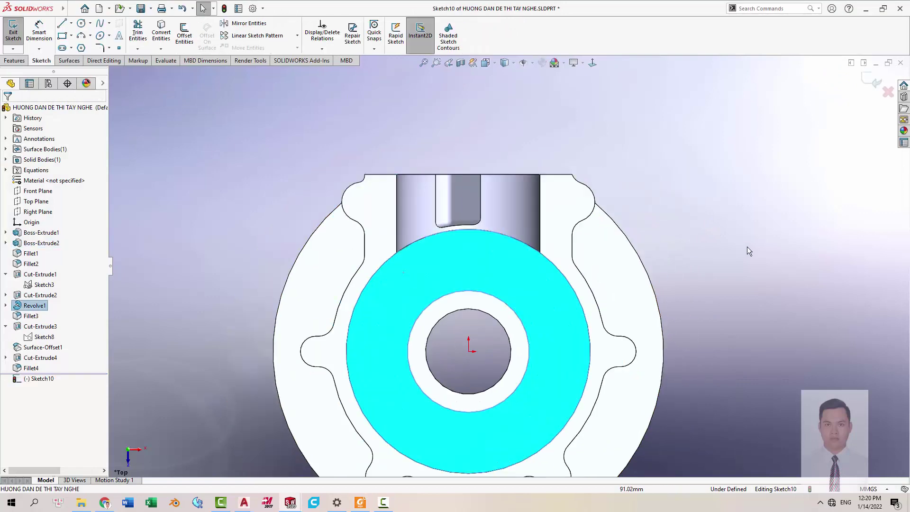
key(l)
scroll(432, 223, down, 2)
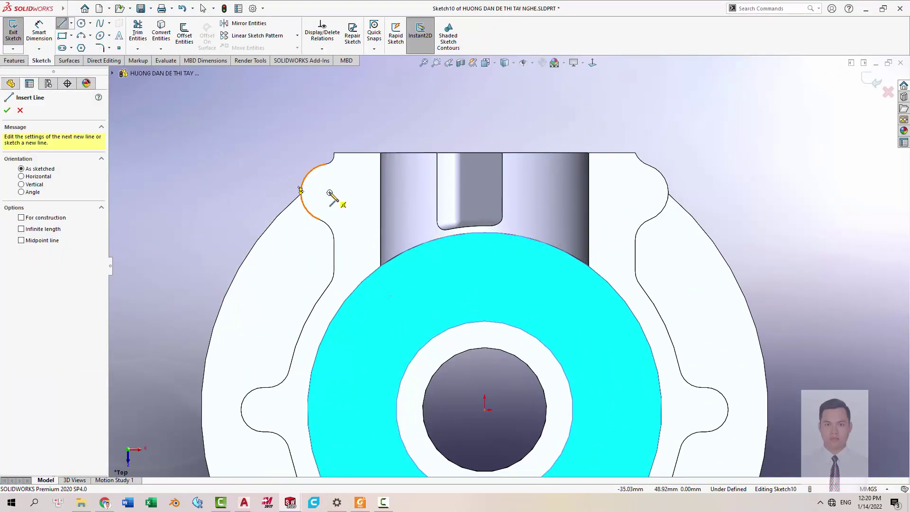
click(300, 192)
click(640, 193)
key(Escape)
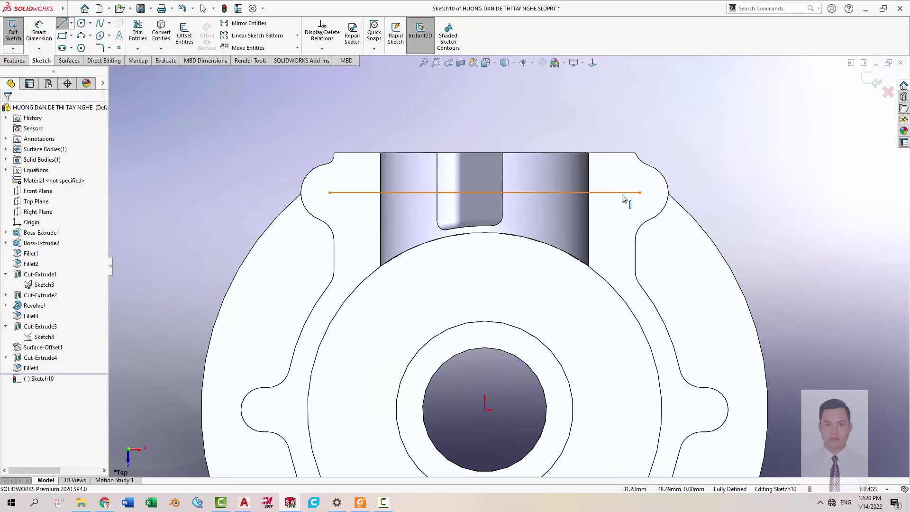
click(666, 163)
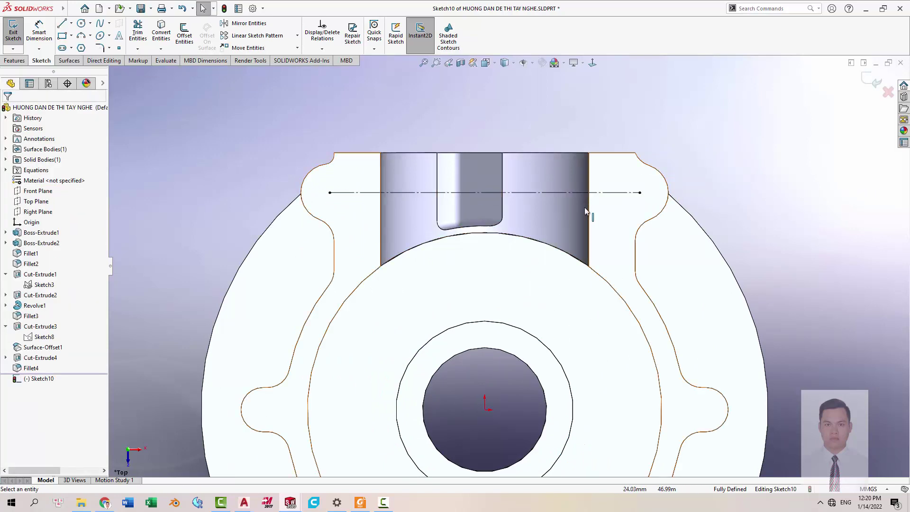
Draw two slanted lines from the large circle up to the top centreline, joined horizontally.
key(l)
click(326, 331)
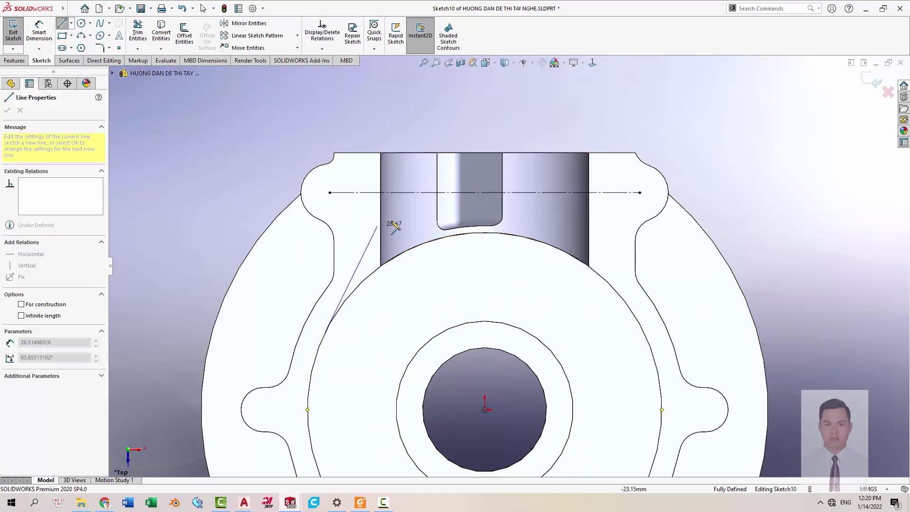
click(394, 193)
key(Escape)
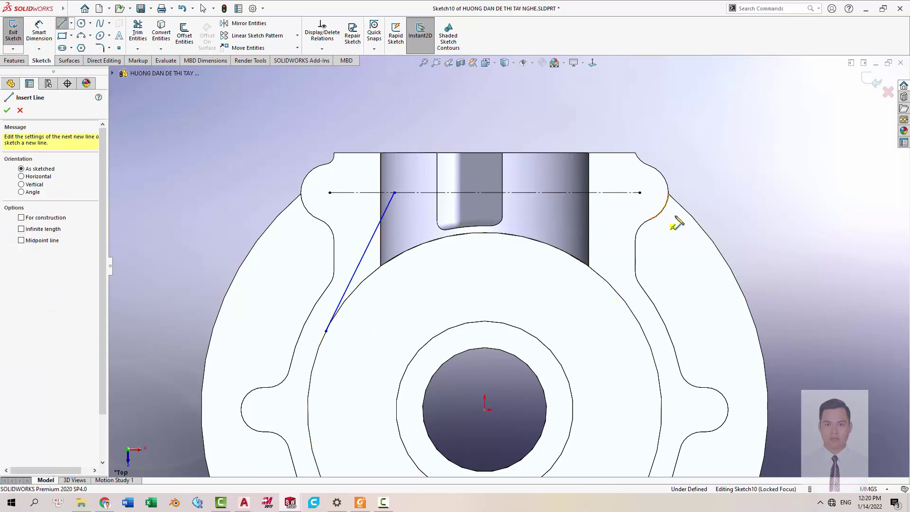
click(395, 193)
click(568, 193)
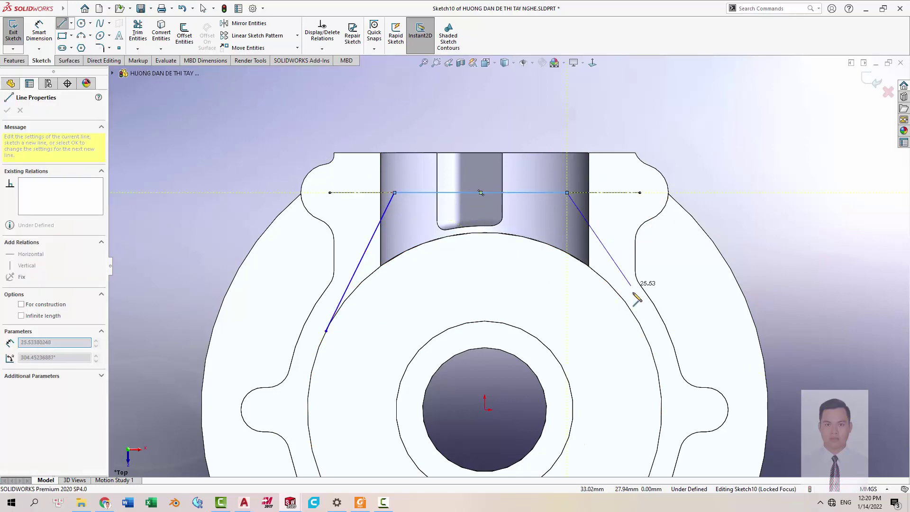
click(629, 308)
key(Escape)
Add a vertical construction line from the origin and make the slanted lines symmetric about it.
key(l)
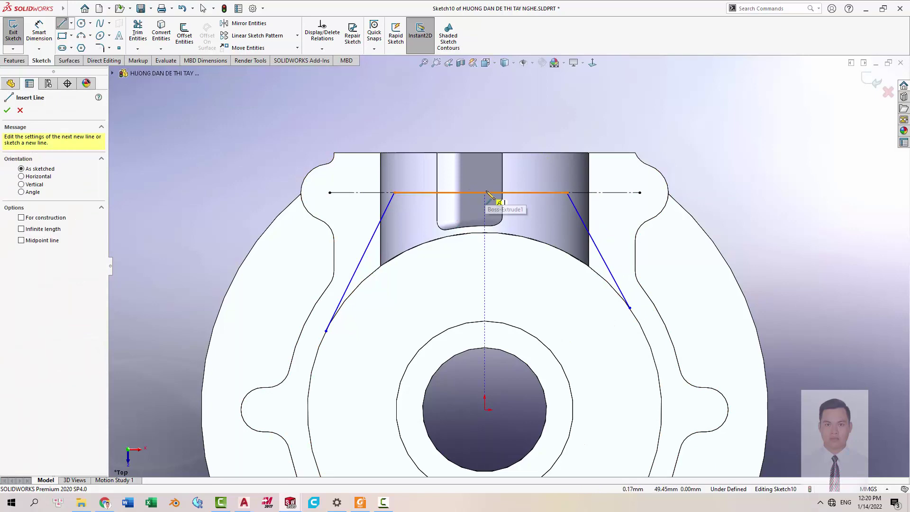
click(484, 410)
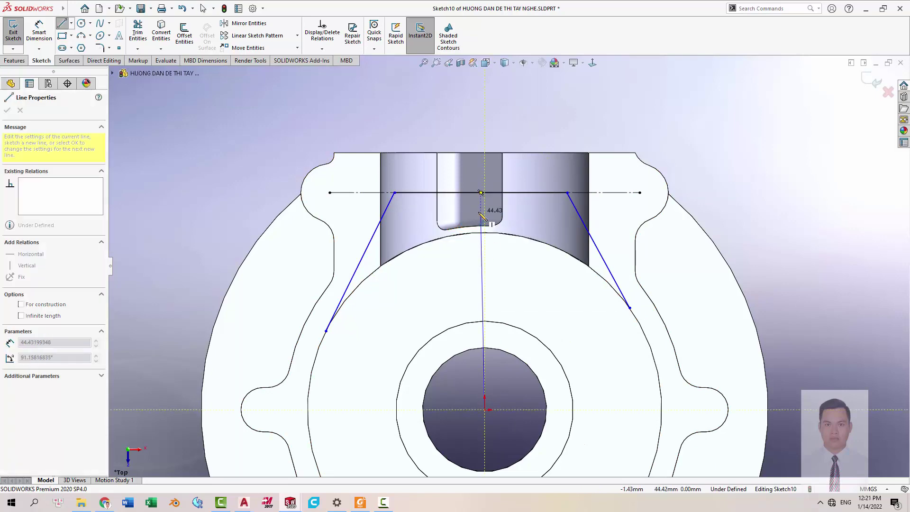
click(485, 193)
key(Escape)
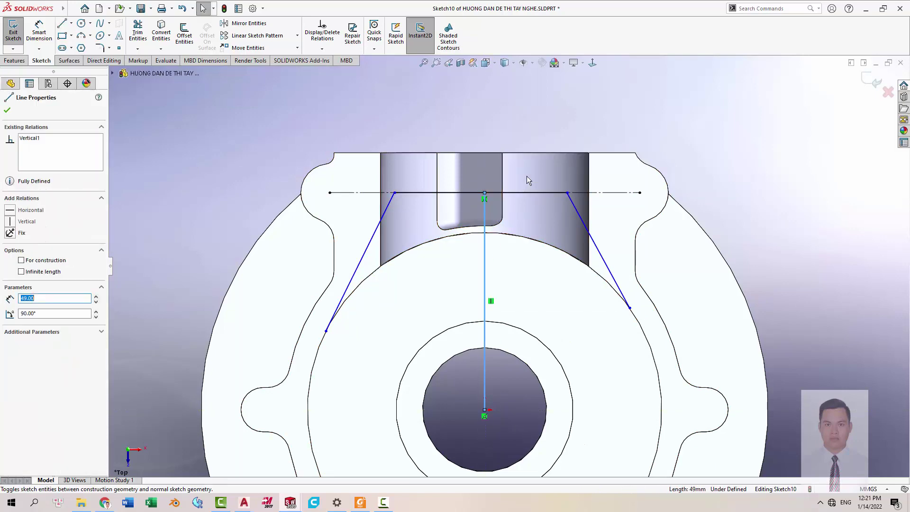
click(527, 175)
click(600, 251)
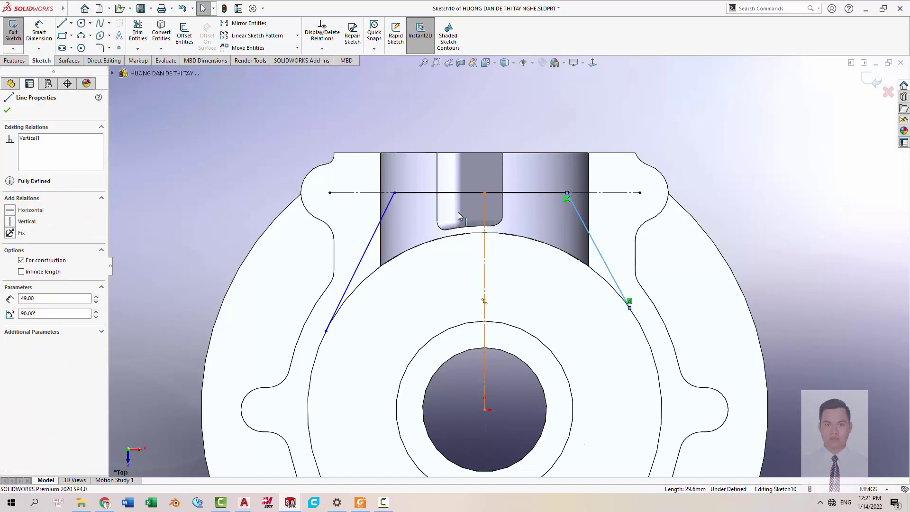
ctrl+click(484, 266)
ctrl+click(389, 205)
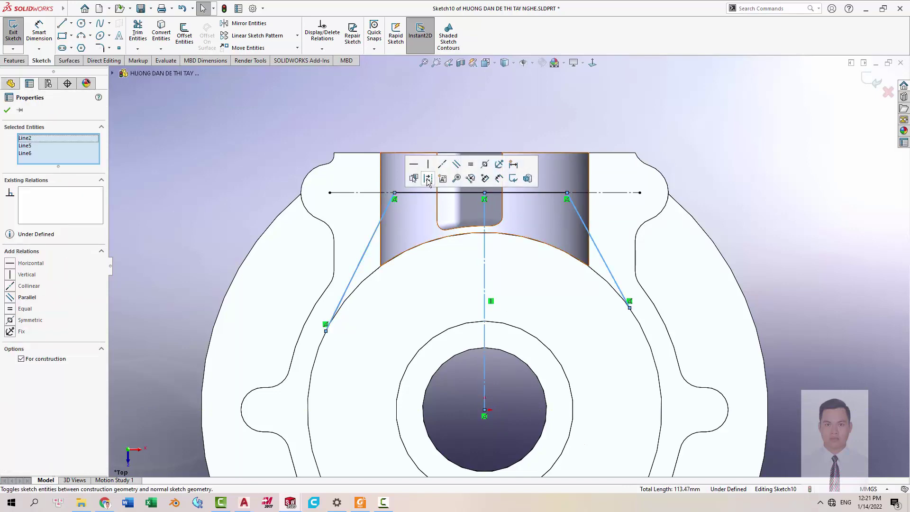
click(484, 164)
click(508, 119)
Make the right slanted line tangent to the large circle, then recheck the drawing.
right_drag(608, 364, 617, 290)
key(Escape)
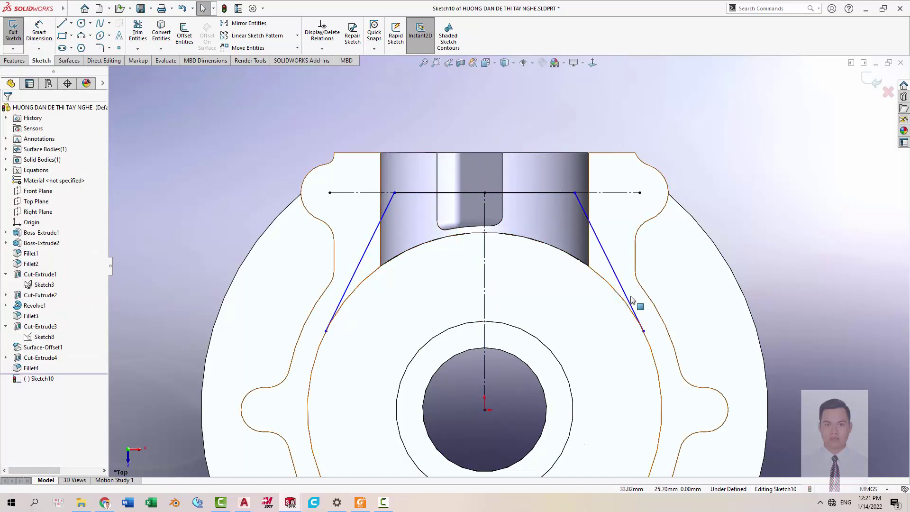
click(625, 297)
ctrl+click(629, 307)
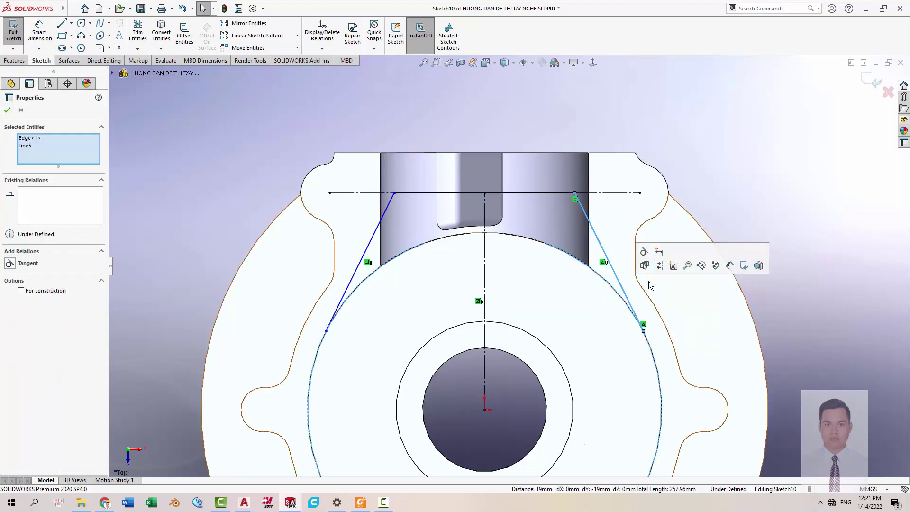
click(644, 252)
mouse_move(644, 330)
mouse_down()
mouse_move(656, 361)
mouse_move(655, 332)
mouse_up()
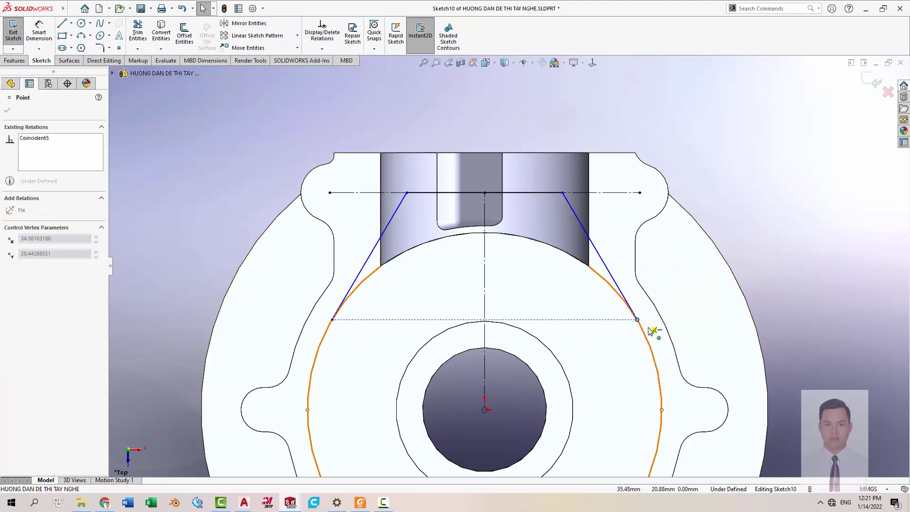
key(Escape)
key(alt+Tab)
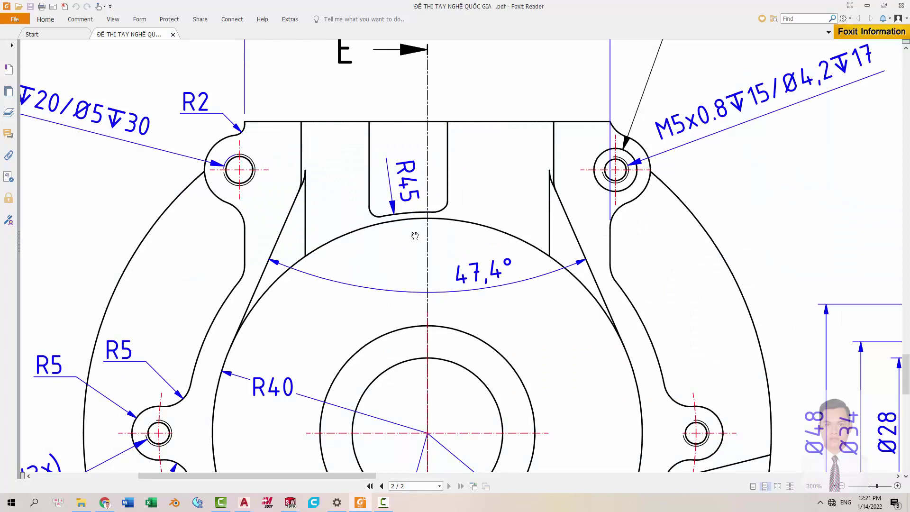
key(alt+Tab)
Dimension the angle between the two slanted lines as 47.4°.
key(d)
click(384, 219)
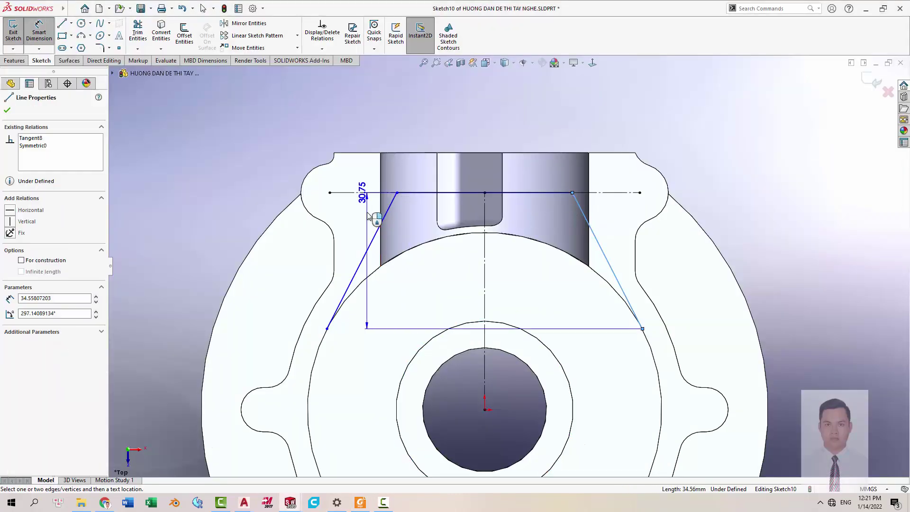
click(592, 232)
click(457, 265)
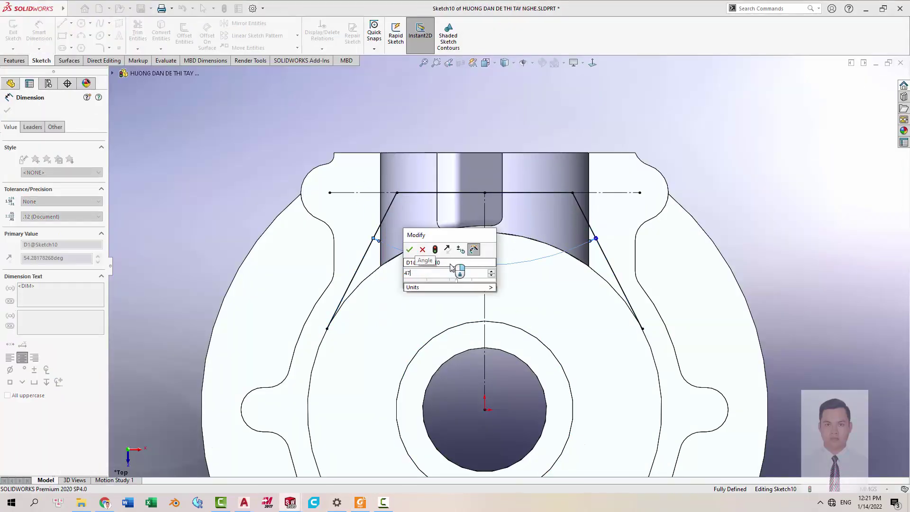
text(47.4)
key(Return)
key(Escape)
key(alt+Tab)
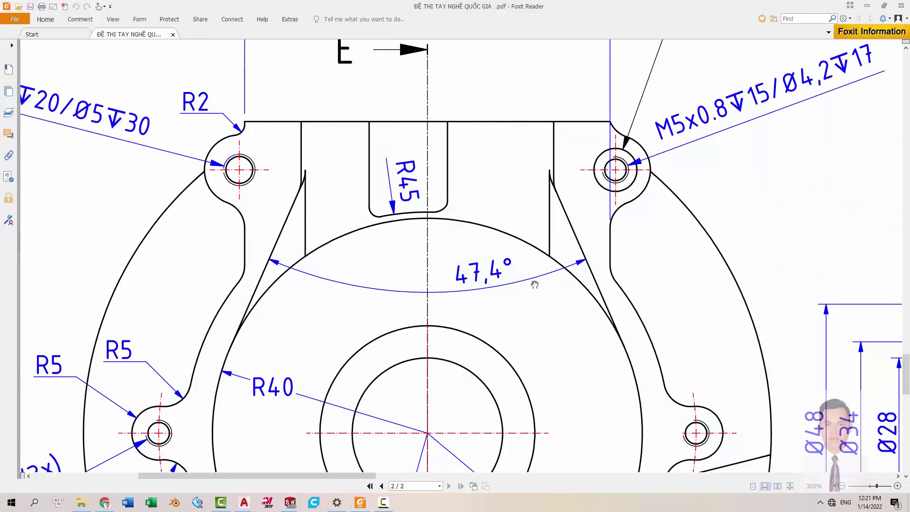
key(alt+Tab)
Close the trapezoid with a bottom line between the slanted lines' lower ends and exit the sketch.
key(l)
click(322, 339)
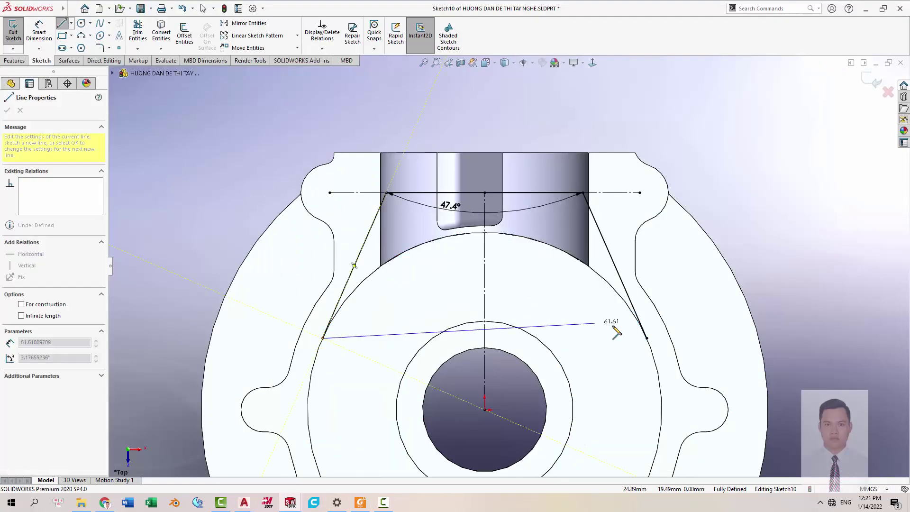
click(648, 341)
key(Escape)
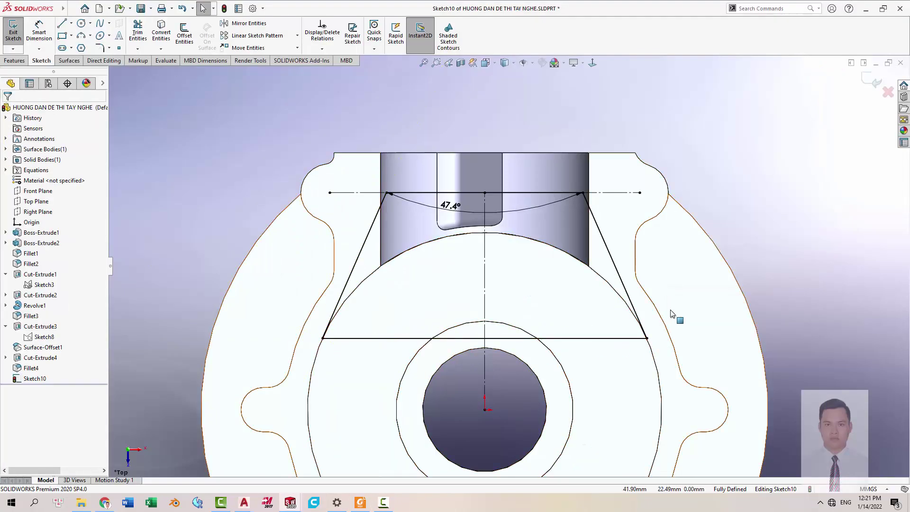
key(s)
click(680, 332)
Review the exam drawing PDF, then return to the part model.
key(alt+Tab)
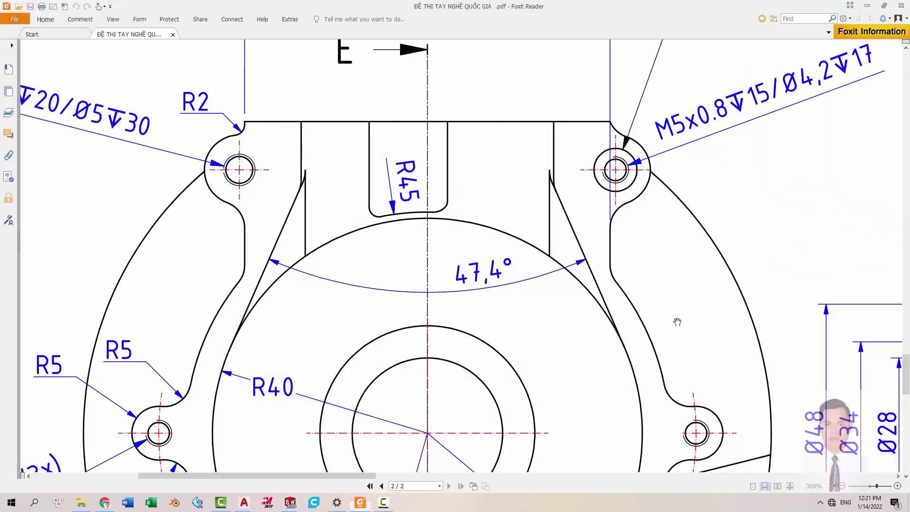
ctrl+scroll(647, 301, down, 2)
ctrl+scroll(555, 330, up, 3)
key(alt+Tab)
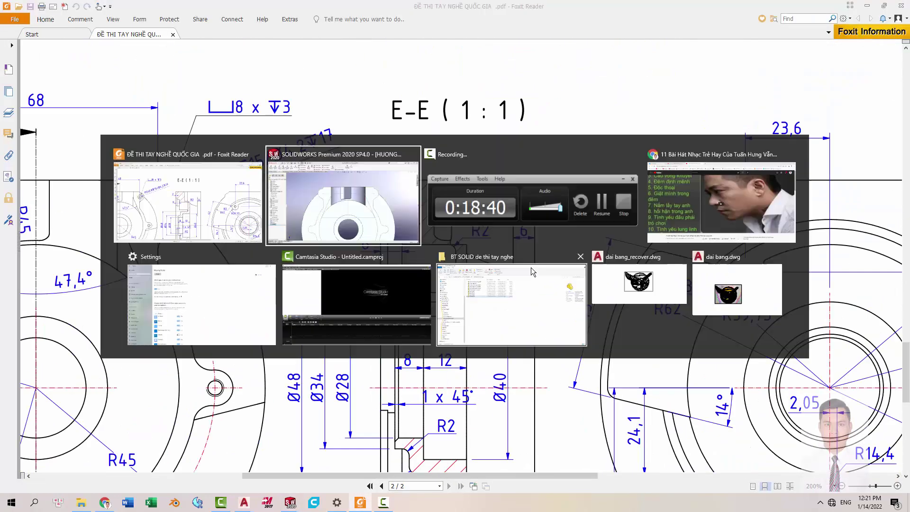
Cut the trapezoid sketch 6 mm into the part as a blind extruded cut.
key(s)
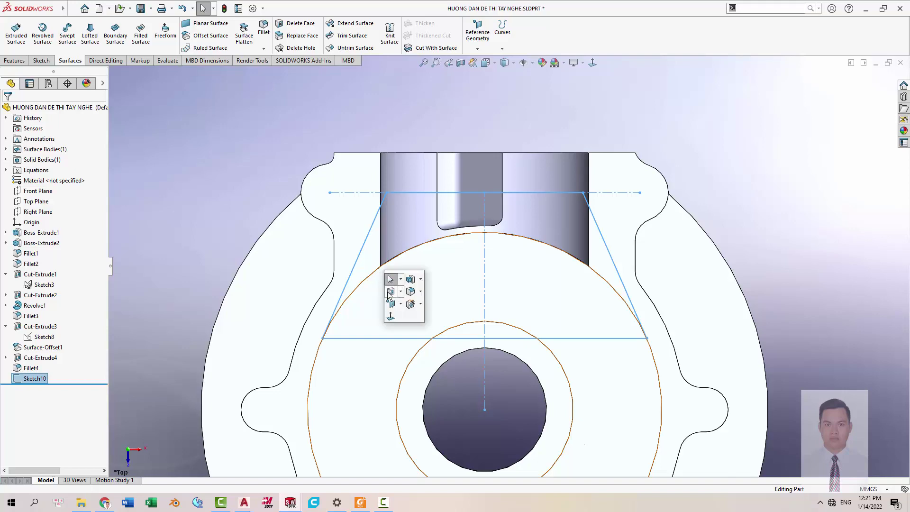
click(409, 290)
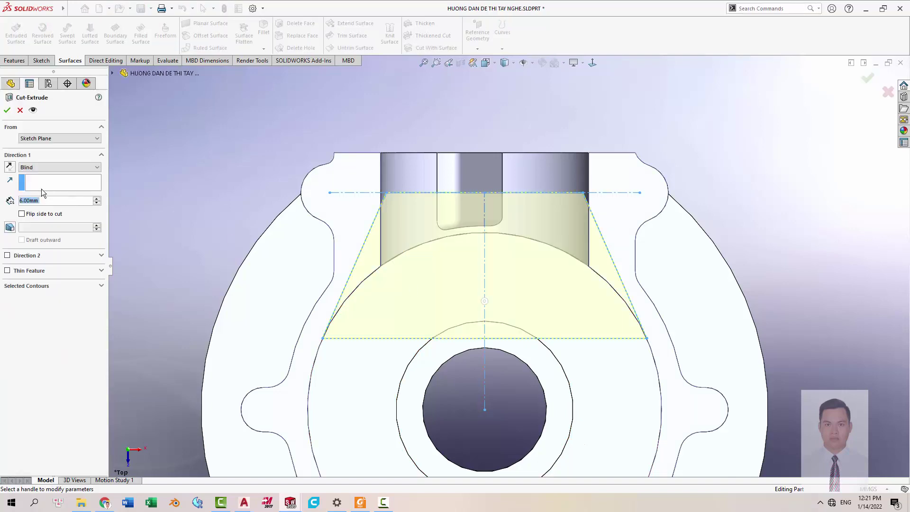
click(7, 110)
mouse_move(604, 285)
middle_down()
mouse_move(565, 291)
mouse_move(429, 259)
mouse_move(399, 223)
mouse_move(396, 185)
middle_up()
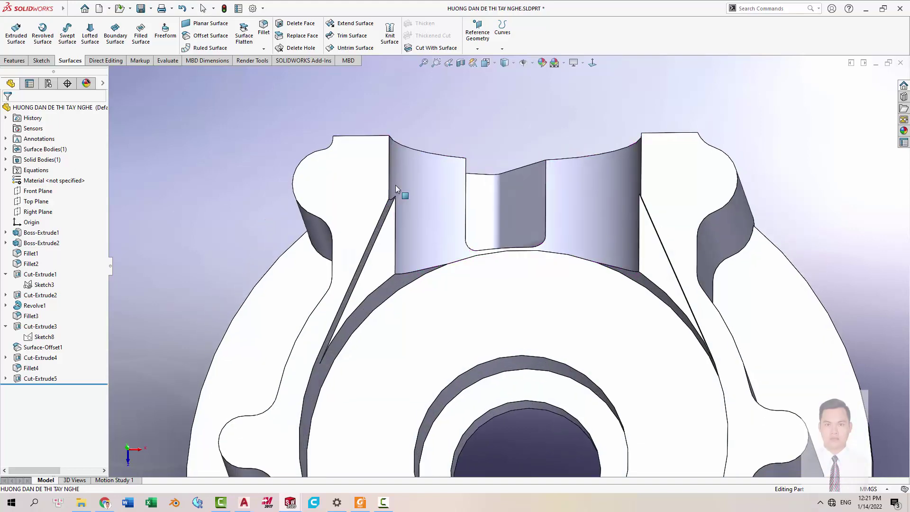
Round the pocket's left and right edges with a 6 mm fillet.
click(393, 200)
click(466, 175)
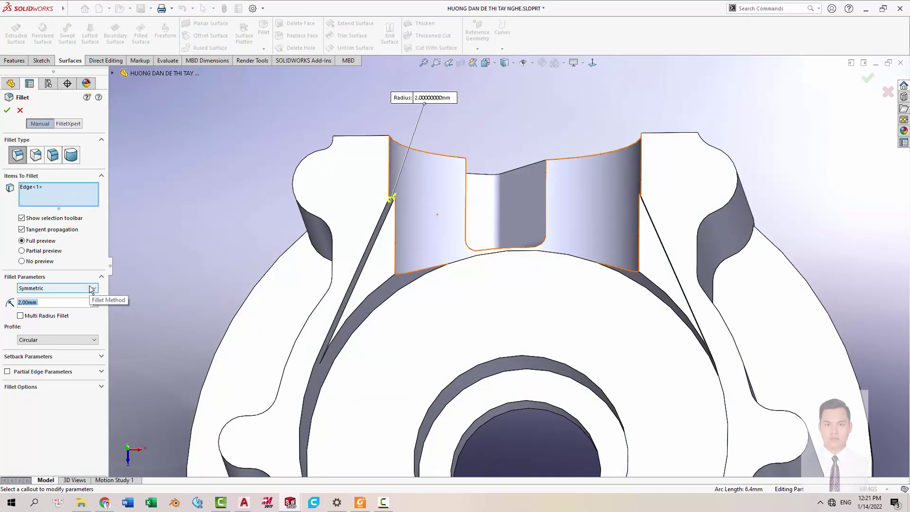
text(6)
key(Return)
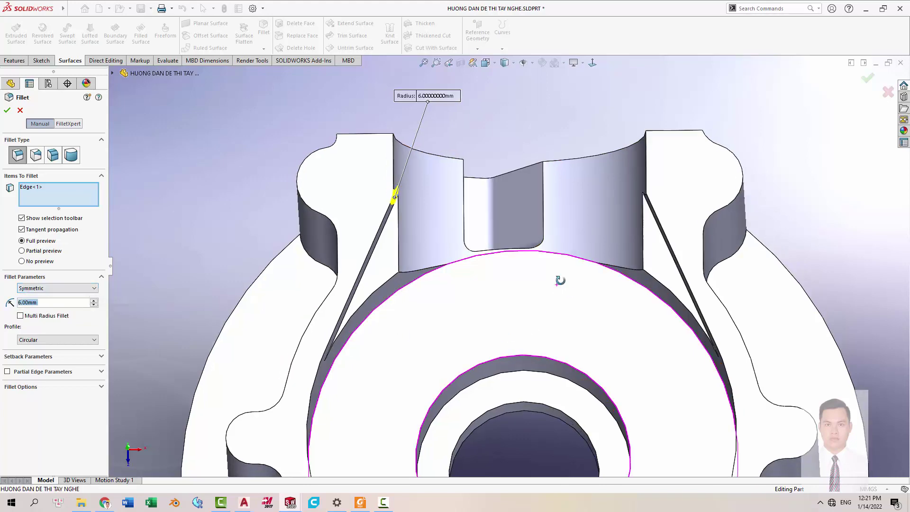
mouse_move(559, 280)
middle_down()
mouse_move(661, 209)
mouse_move(655, 197)
middle_up()
click(653, 200)
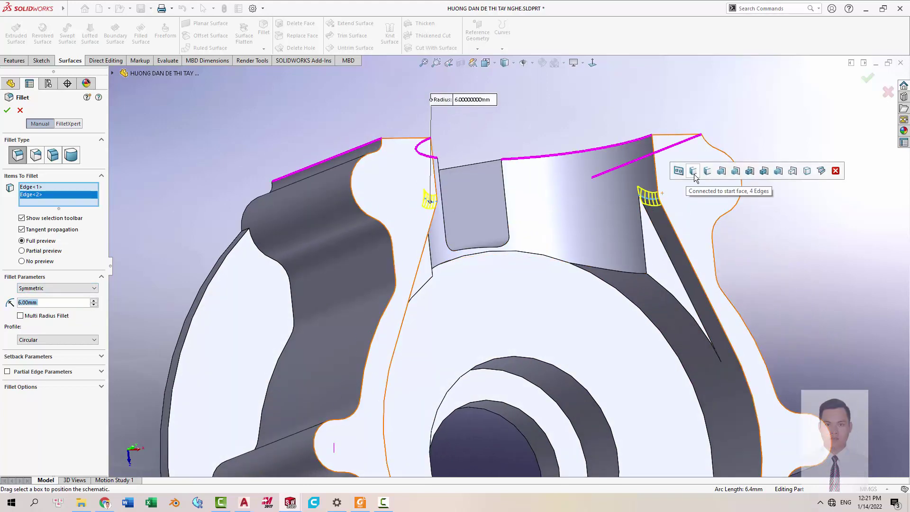
click(867, 78)
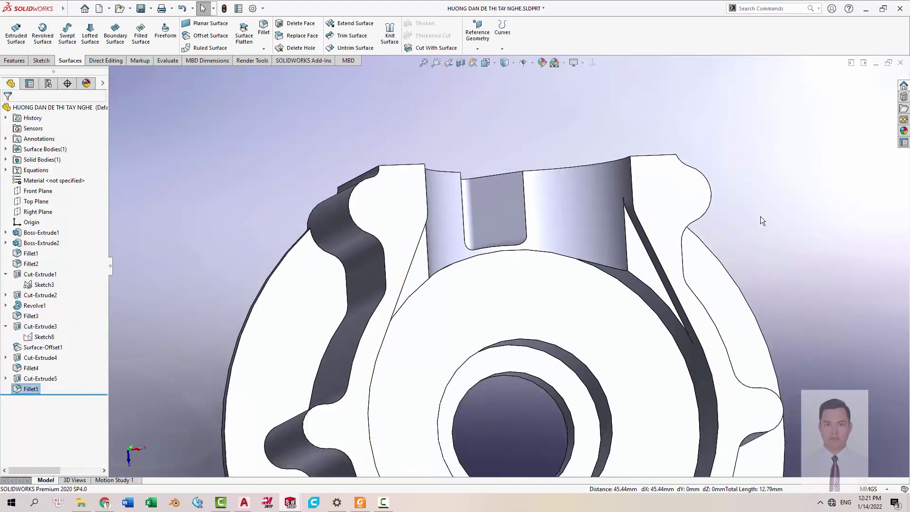
key(space)
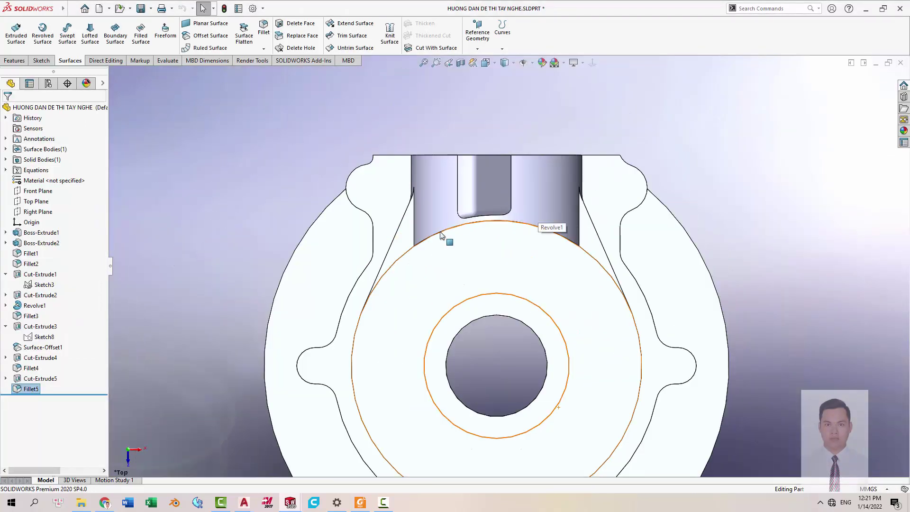
key(alt+Tab)
Pan and zoom around the exam drawing to locate the R62 side pocket.
drag(327, 269, 697, 234)
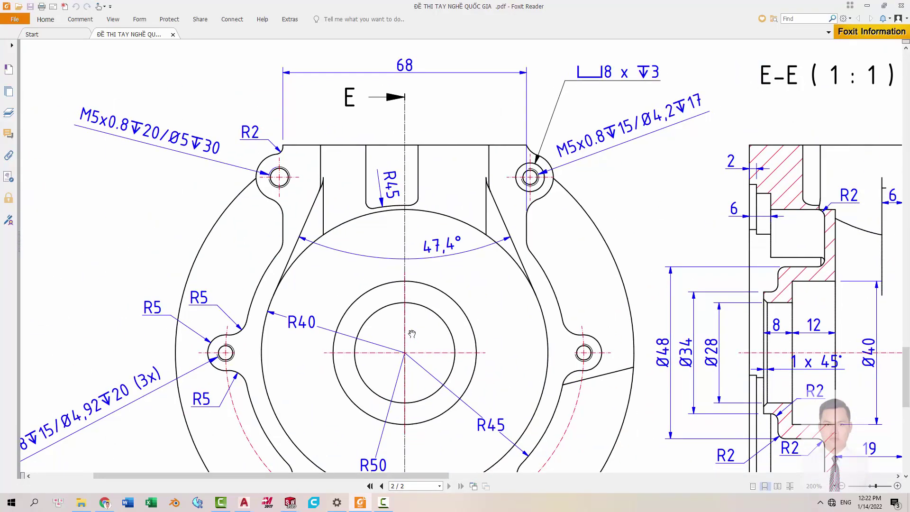
scroll(412, 333, down, 3)
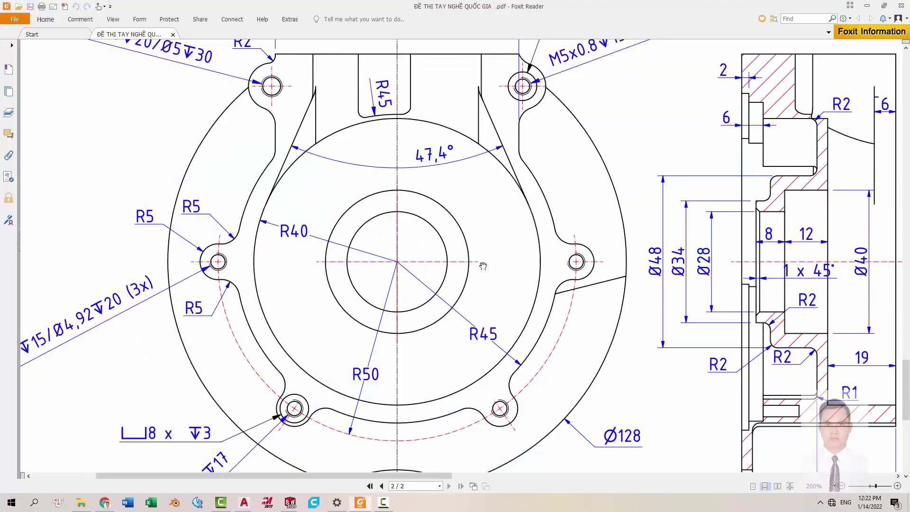
drag(520, 306, 174, 271)
mouse_move(600, 150)
mouse_down()
mouse_move(564, 174)
mouse_move(589, 173)
mouse_up()
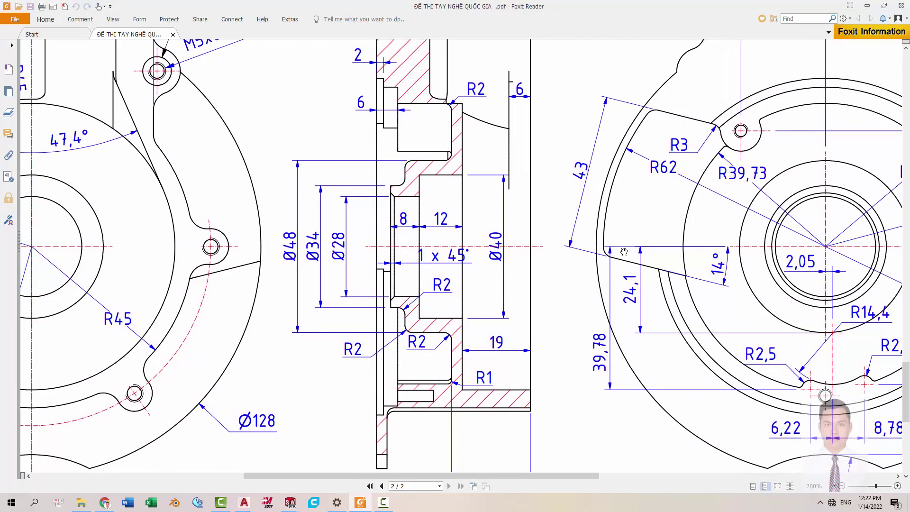
drag(669, 198, 573, 206)
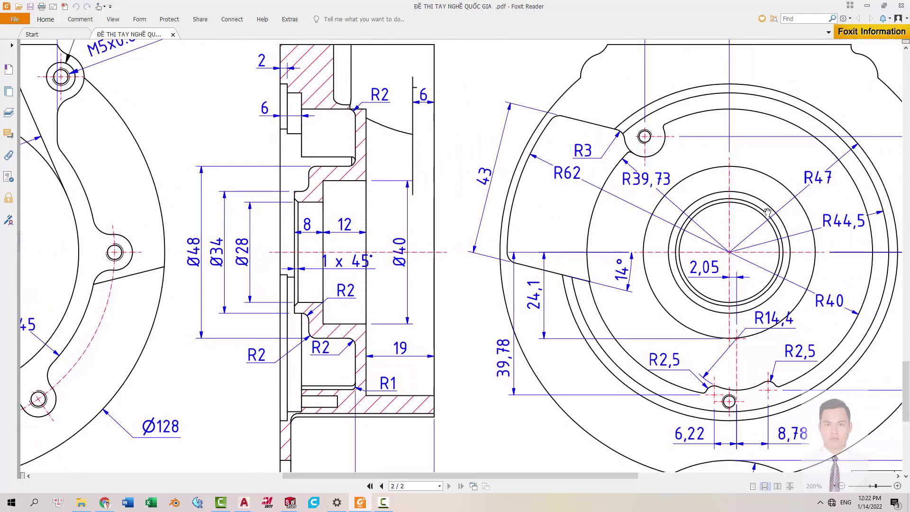
drag(343, 142, 368, 163)
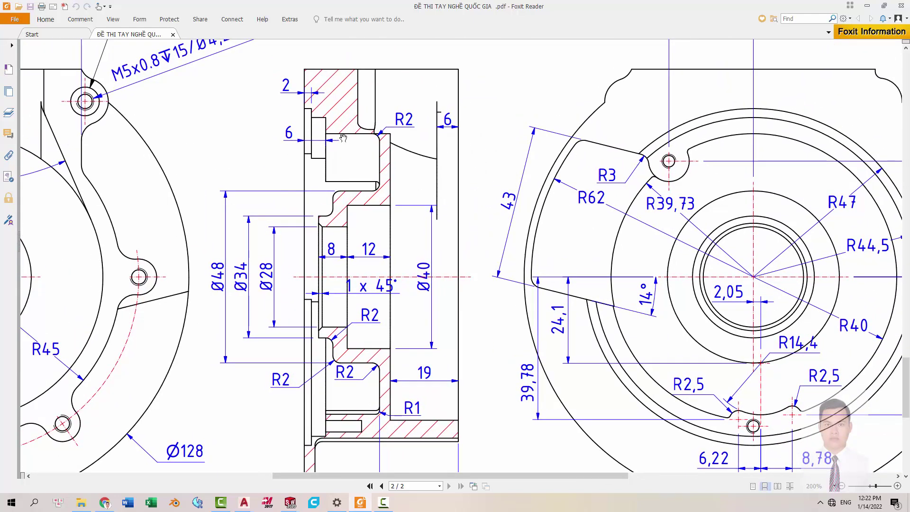
ctrl+scroll(320, 157, up, 1)
ctrl+scroll(327, 166, up, 1)
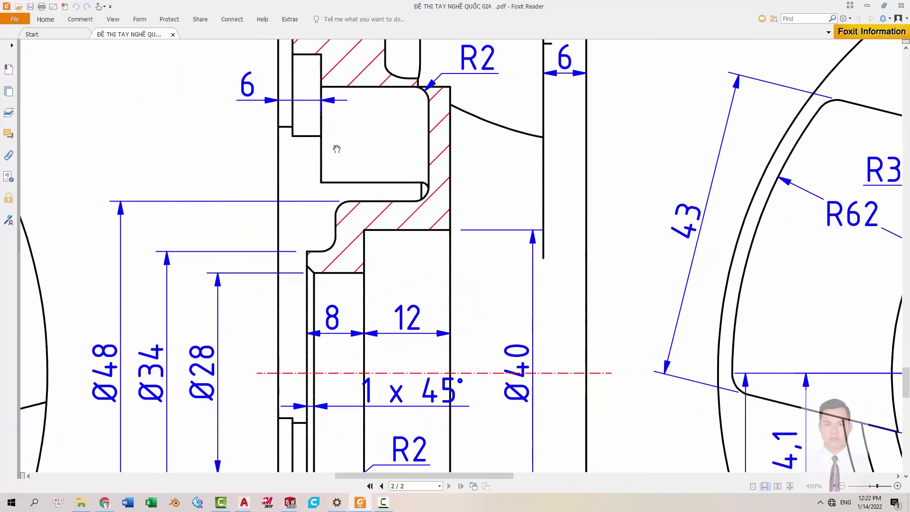
ctrl+scroll(332, 173, up, 1)
ctrl+scroll(334, 179, up, 1)
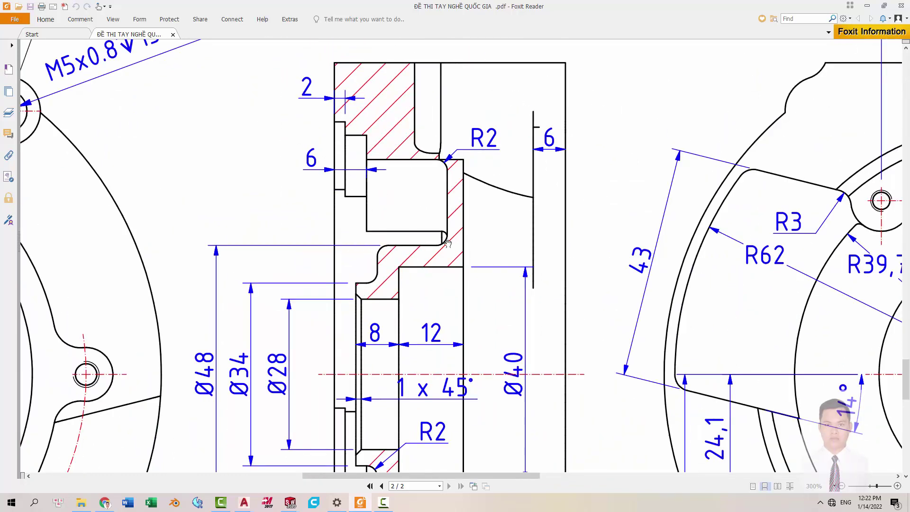
ctrl+scroll(443, 235, up, 2)
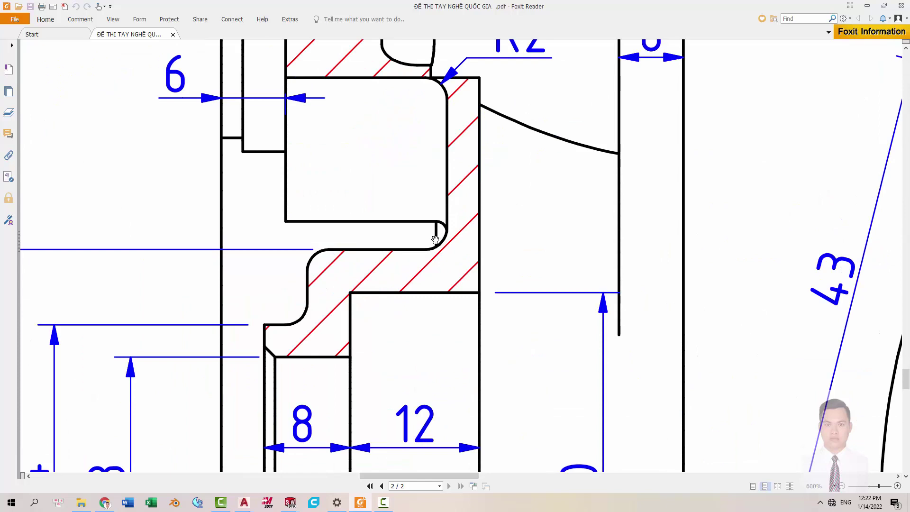
ctrl+scroll(435, 240, down, 1)
ctrl+scroll(545, 285, down, 1)
ctrl+scroll(607, 271, down, 1)
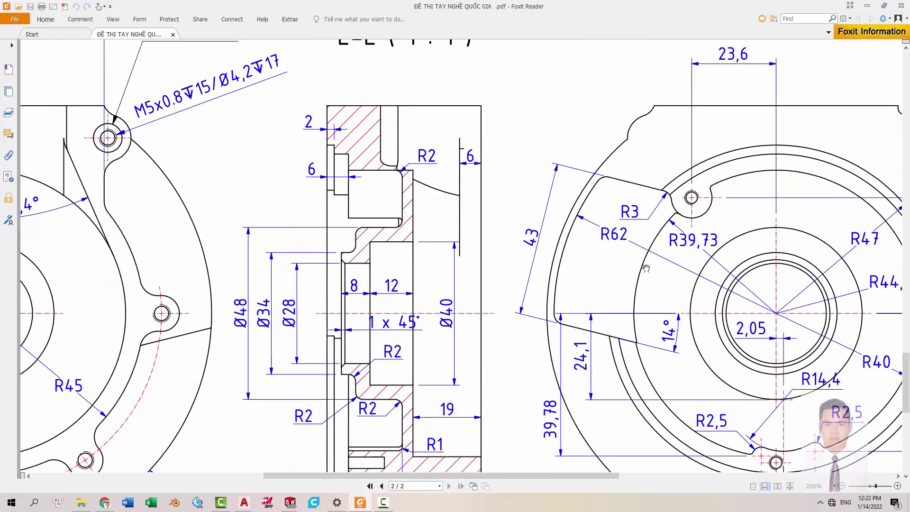
ctrl+scroll(642, 354, up, 4)
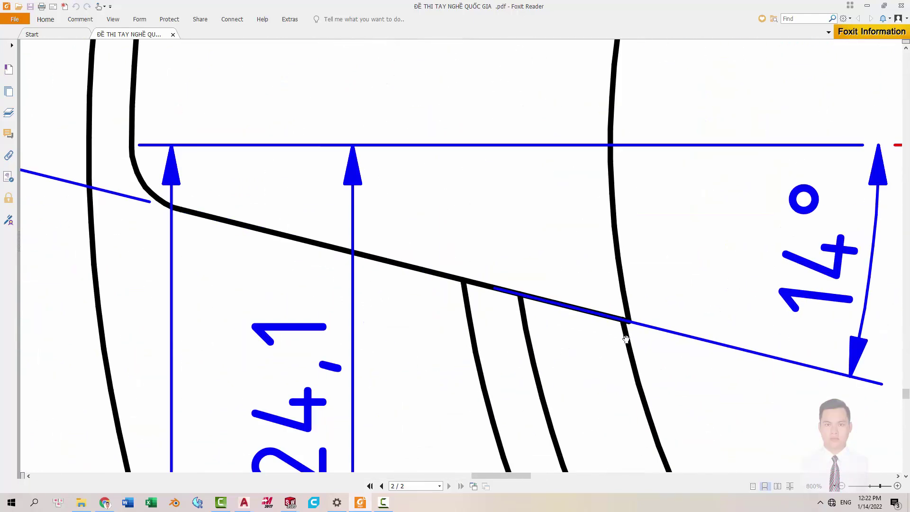
ctrl+scroll(633, 333, up, 1)
ctrl+scroll(632, 355, down, 2)
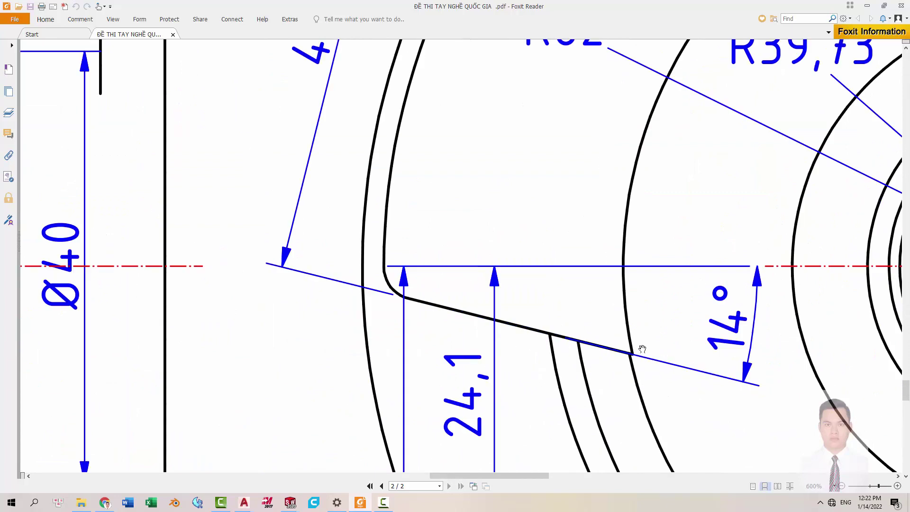
ctrl+scroll(642, 351, down, 2)
Bring the R62 and R3 pocket dimensions into view on the drawing.
drag(262, 195, 293, 236)
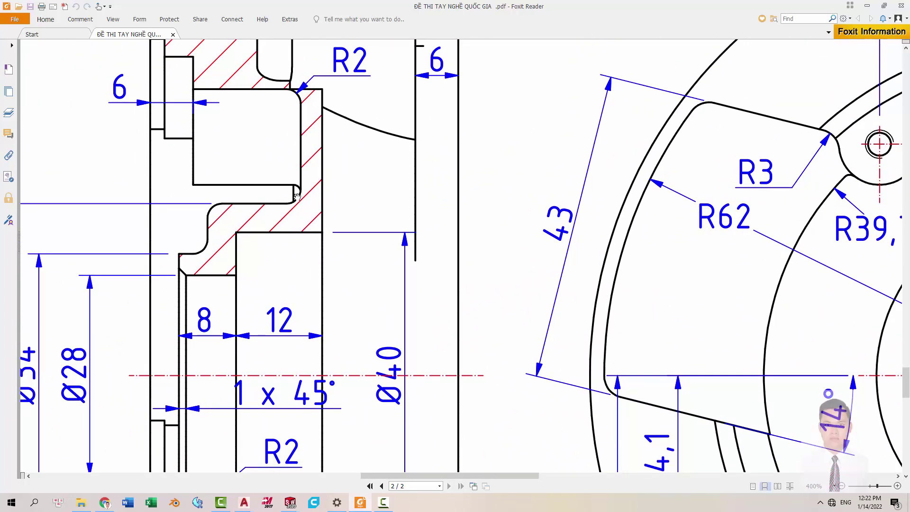
ctrl+scroll(307, 216, down, 2)
ctrl+scroll(426, 223, down, 1)
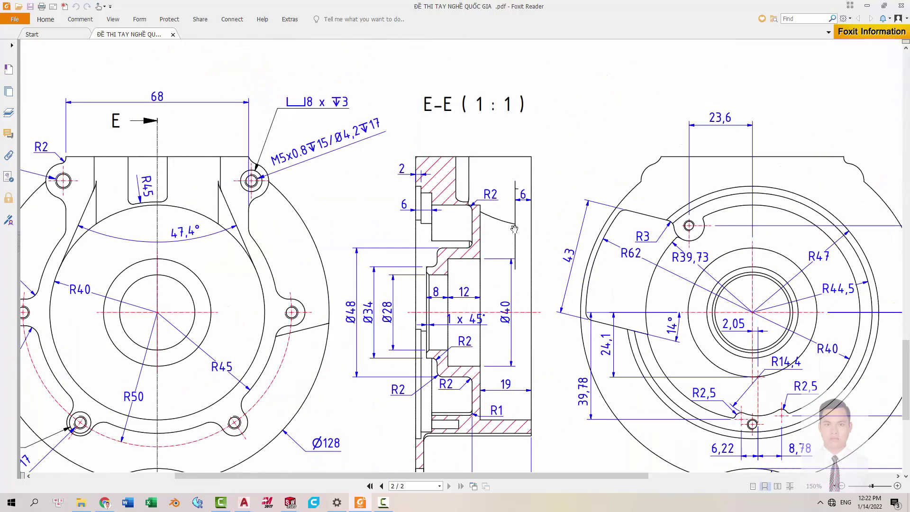
ctrl+scroll(514, 229, up, 2)
ctrl+scroll(512, 144, up, 1)
ctrl+scroll(484, 184, up, 2)
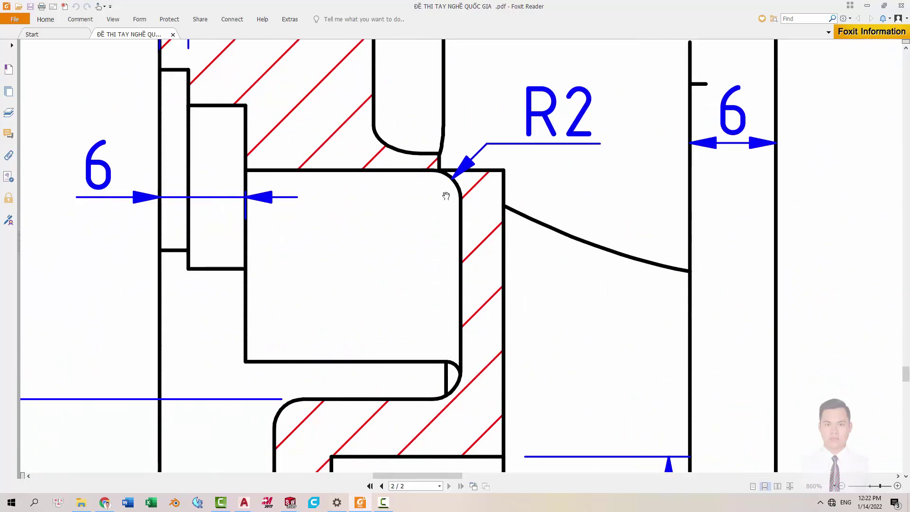
ctrl+scroll(446, 181, down, 3)
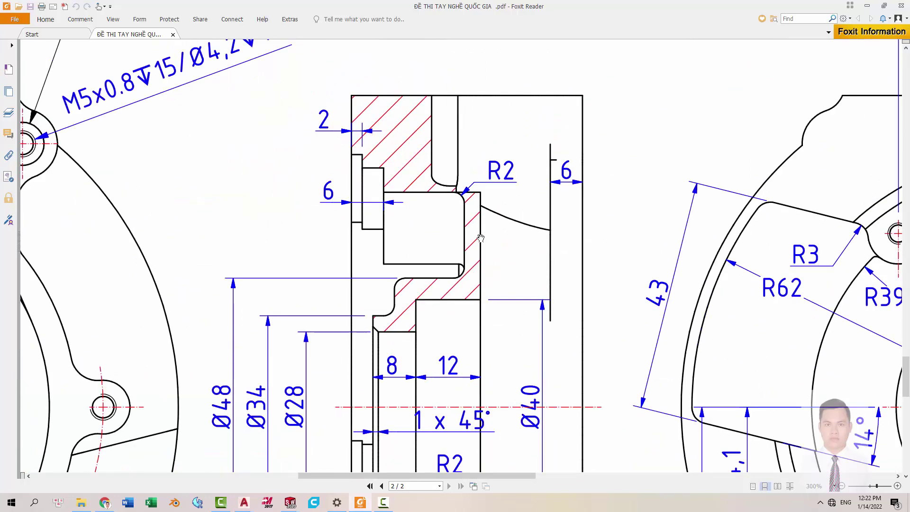
Check the section, front view and E-E title dimensions, then return to SOLIDWORKS.
drag(654, 323, 755, 300)
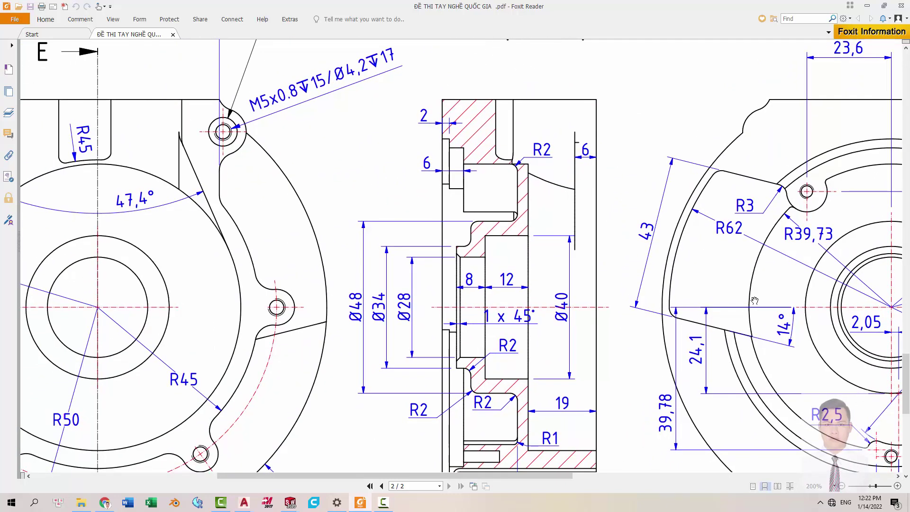
drag(285, 237, 327, 240)
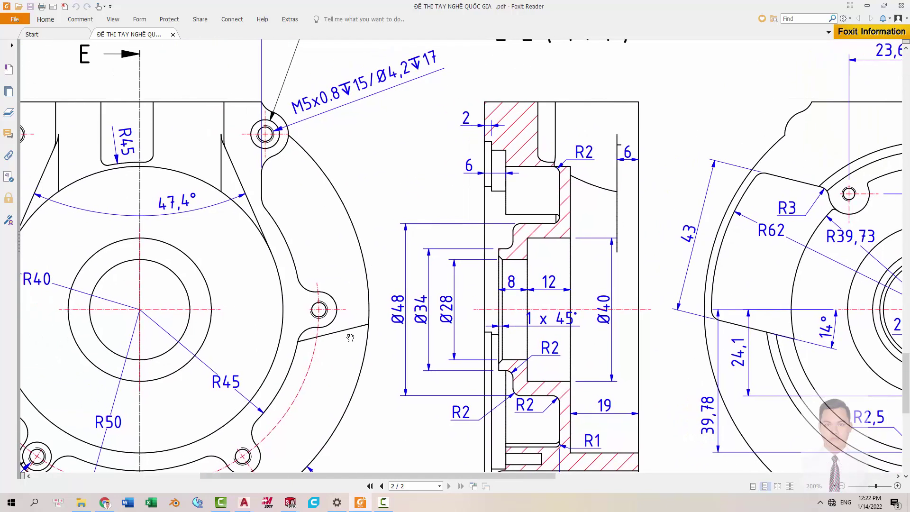
drag(348, 338, 385, 325)
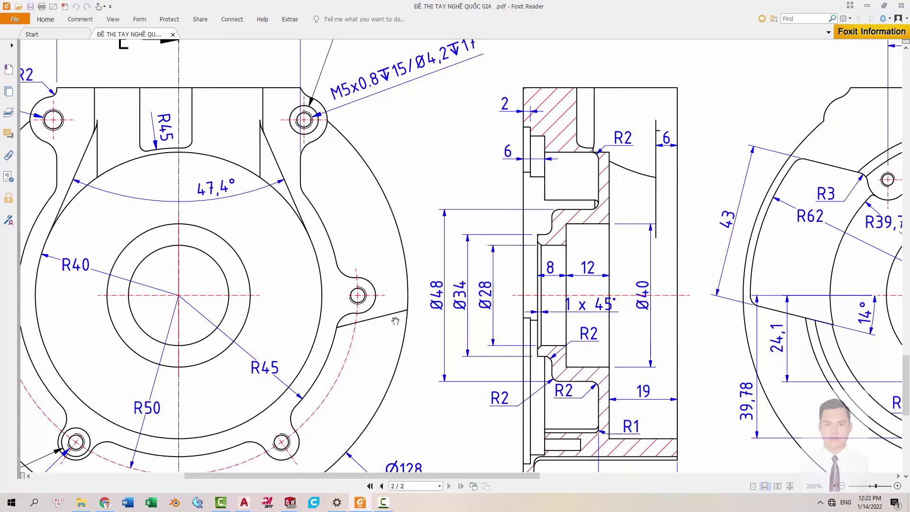
ctrl+scroll(419, 304, down, 2)
scroll(412, 346, down, 3)
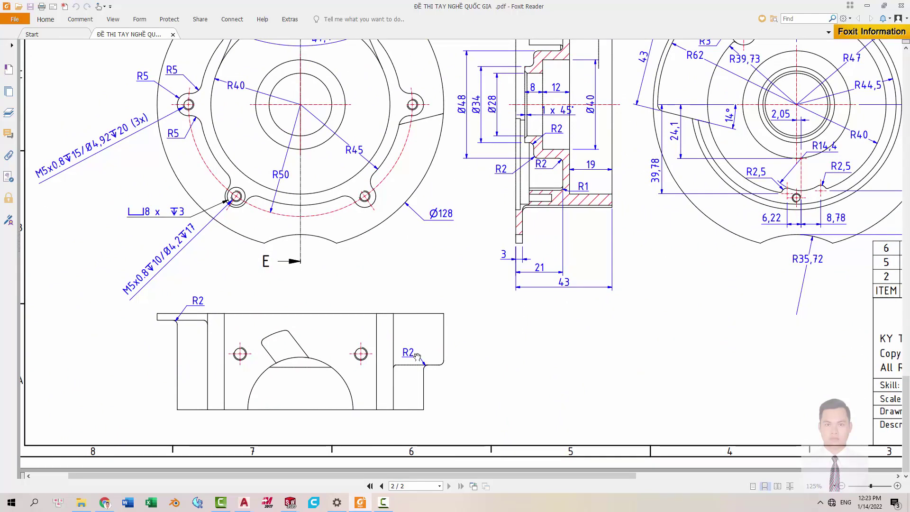
ctrl+scroll(384, 385, up, 2)
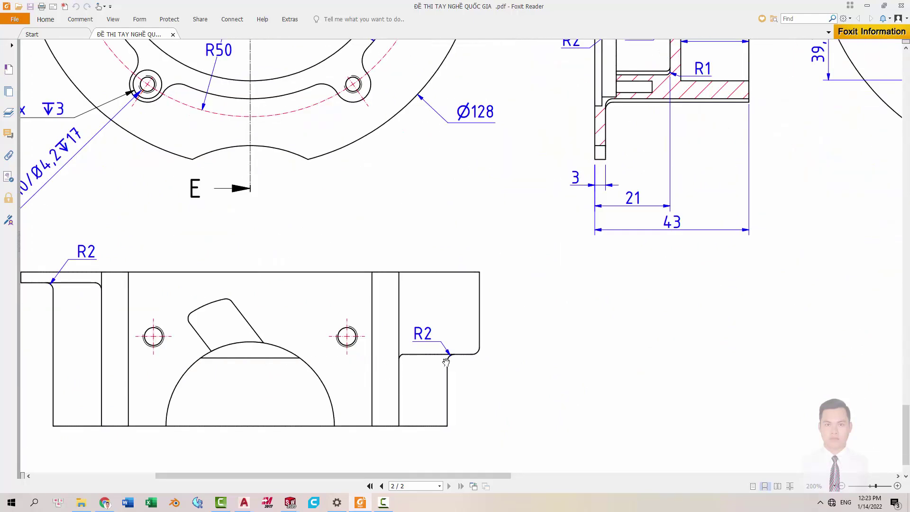
ctrl+scroll(447, 362, down, 3)
ctrl+scroll(599, 237, up, 1)
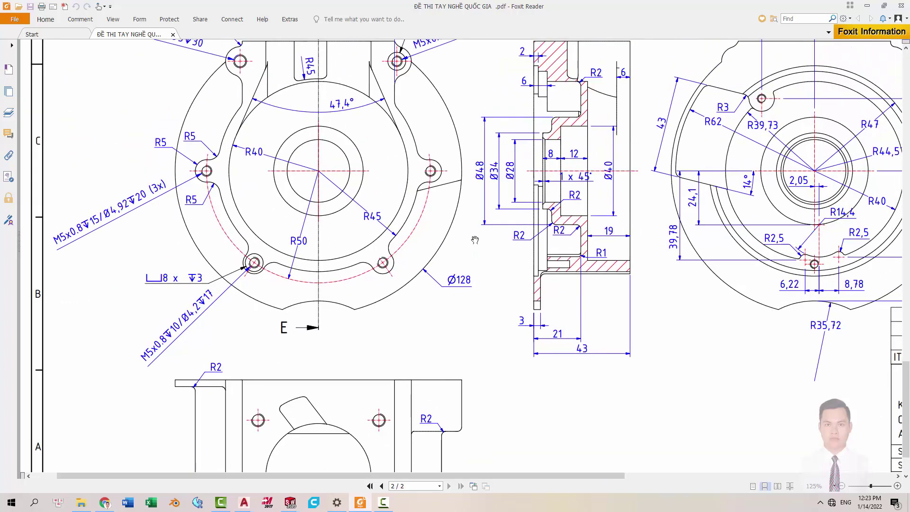
drag(433, 195, 436, 238)
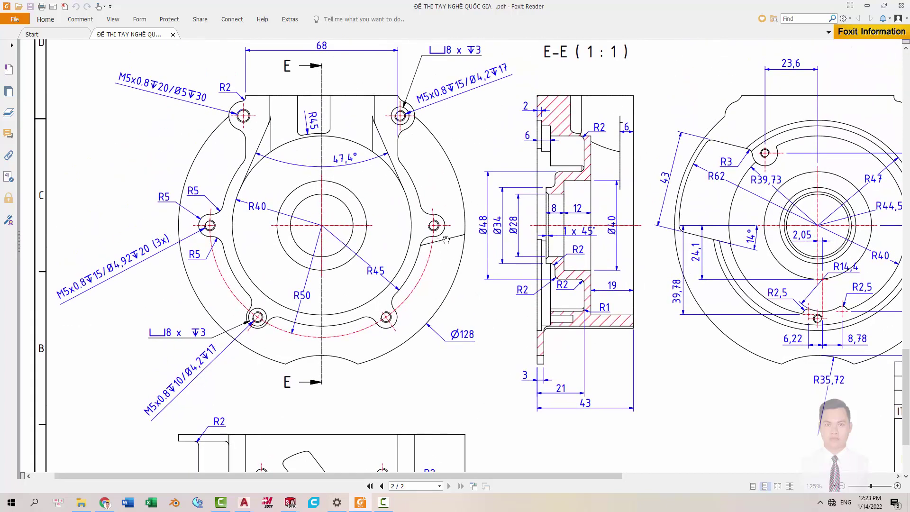
key(alt+Tab)
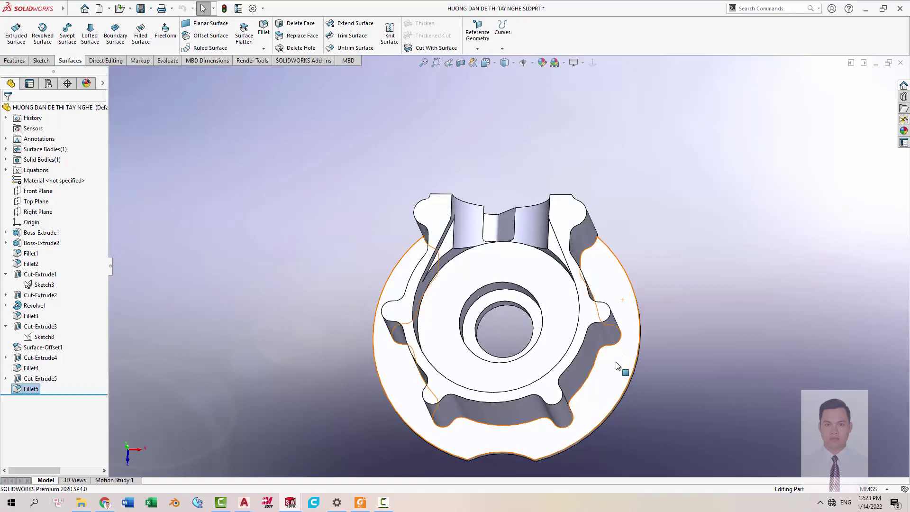
Sketch on the flange face with a horizontal line from the centre to the outer circle.
click(619, 353)
click(711, 329)
click(593, 67)
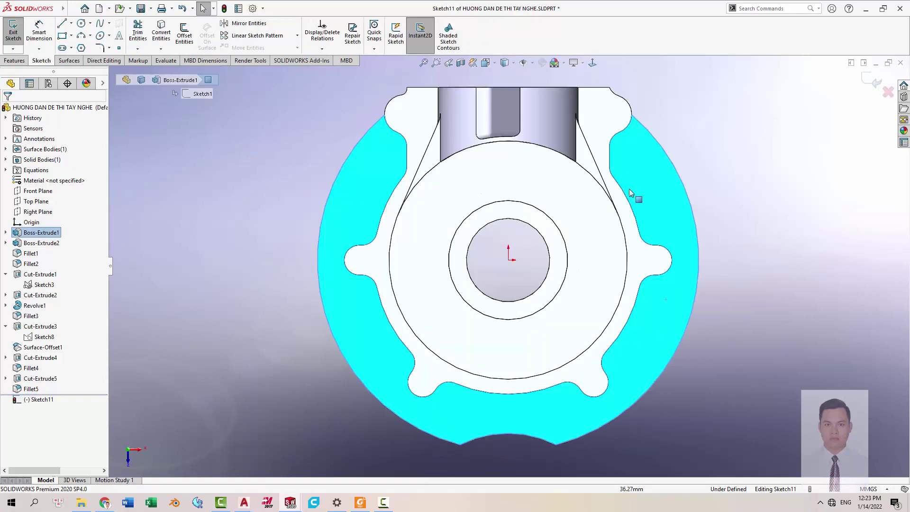
click(728, 294)
scroll(729, 290, down, 4)
key(l)
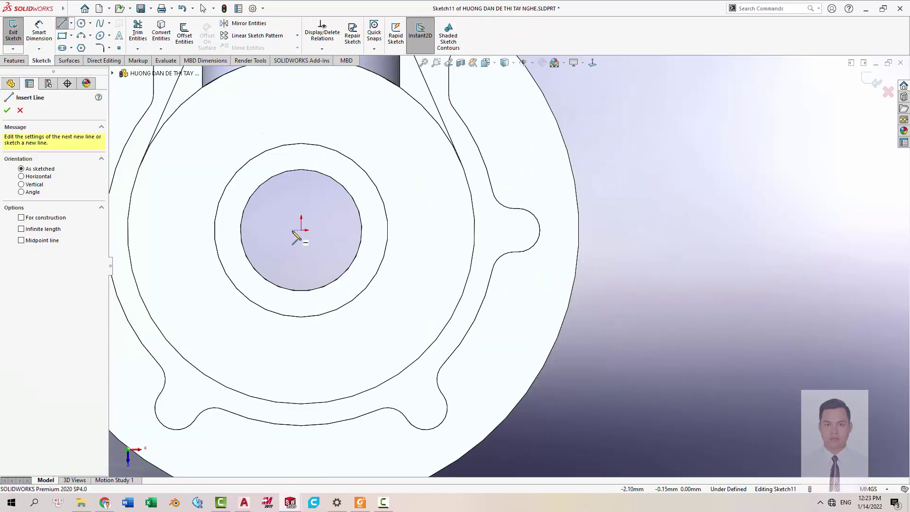
click(301, 230)
click(579, 230)
key(Escape)
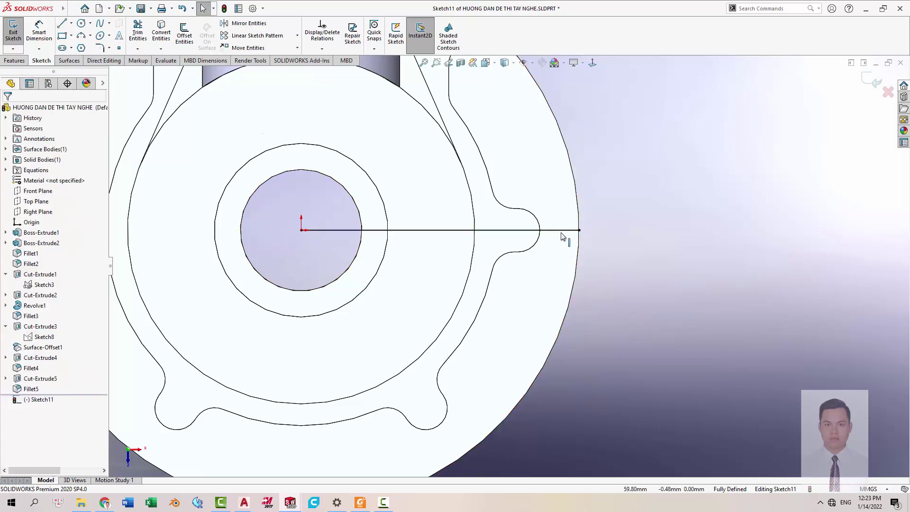
key(Escape)
Draw a sloped pocket-edge line from the inner curve to the outer arc.
key(alt+Tab)
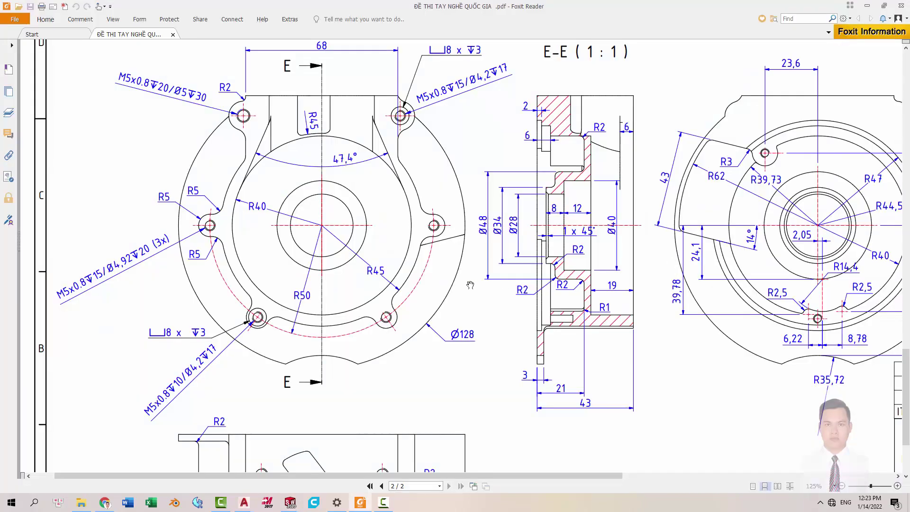
key(alt+Tab)
key(l)
click(429, 378)
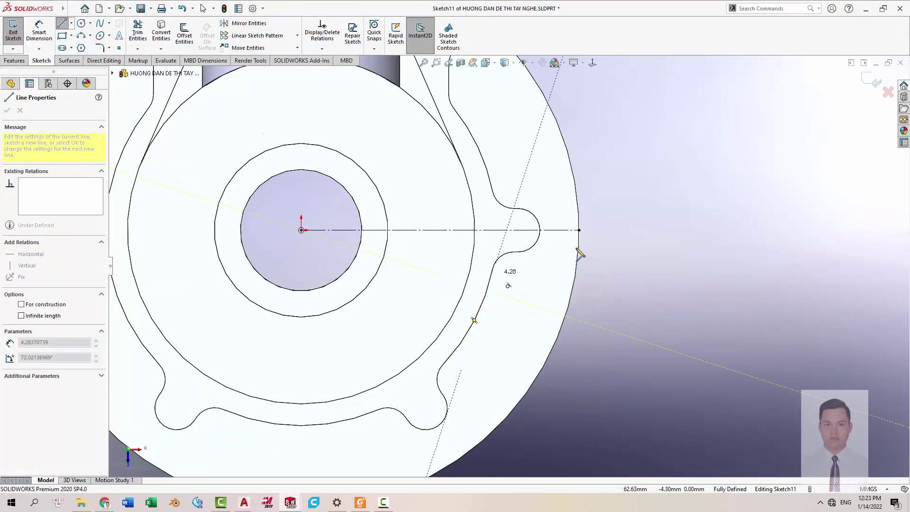
key(Escape)
key(l)
click(490, 278)
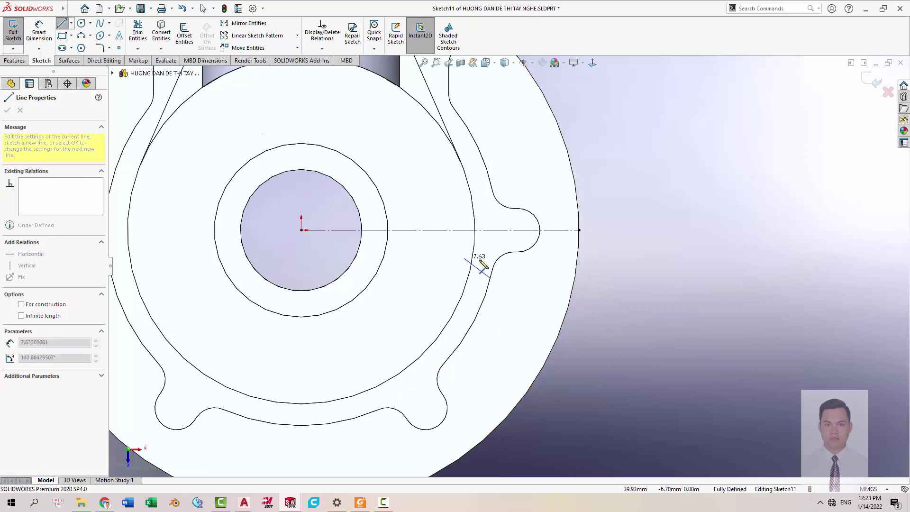
click(579, 256)
key(Escape)
Dimension the sloped line at 14° to the horizontal line.
key(alt+Tab)
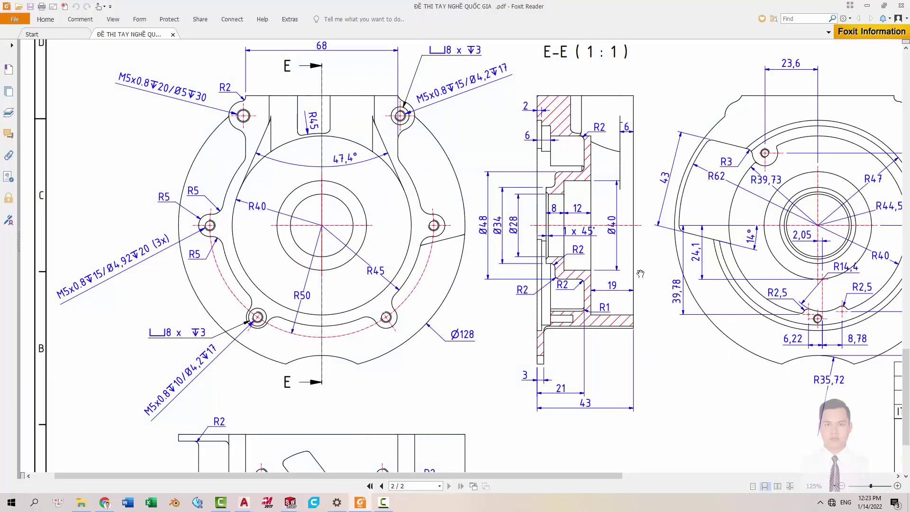
ctrl+scroll(640, 274, down, 2)
ctrl+scroll(664, 270, up, 2)
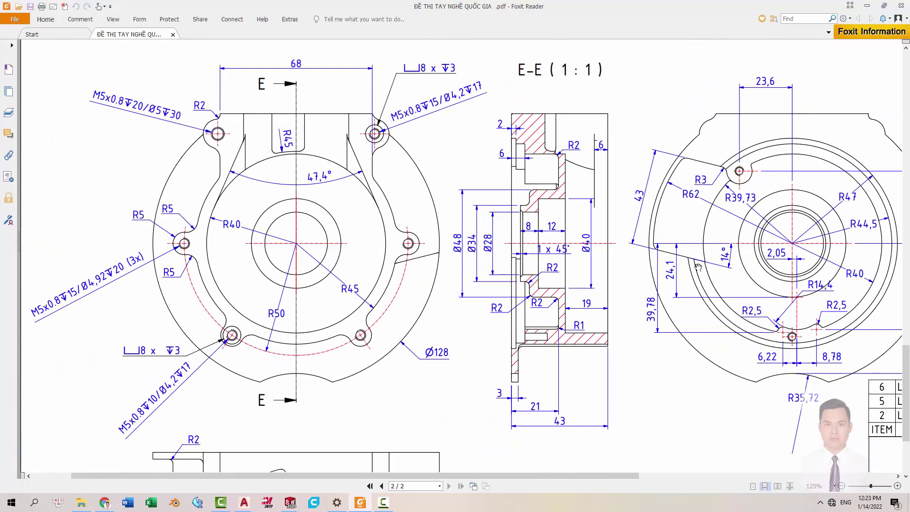
ctrl+scroll(738, 256, up, 2)
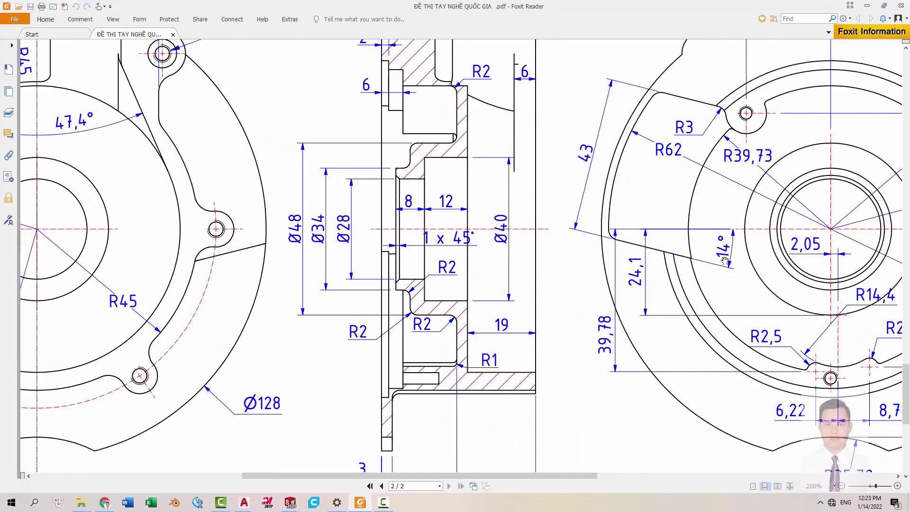
drag(239, 259, 356, 263)
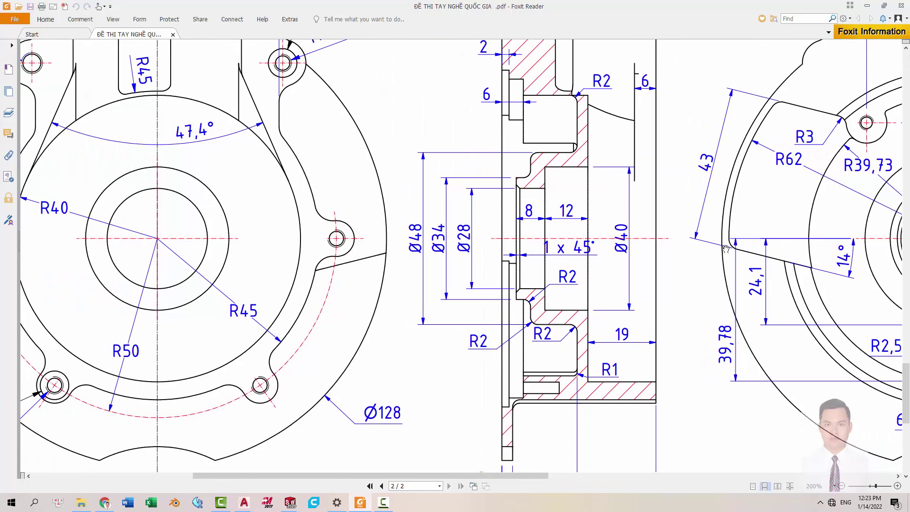
key(alt+Tab)
click(571, 258)
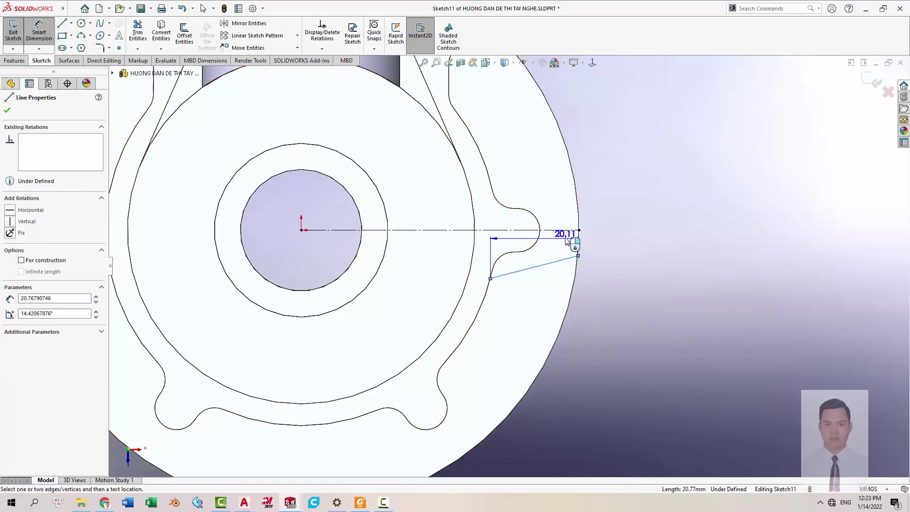
click(575, 230)
click(635, 243)
text(14)
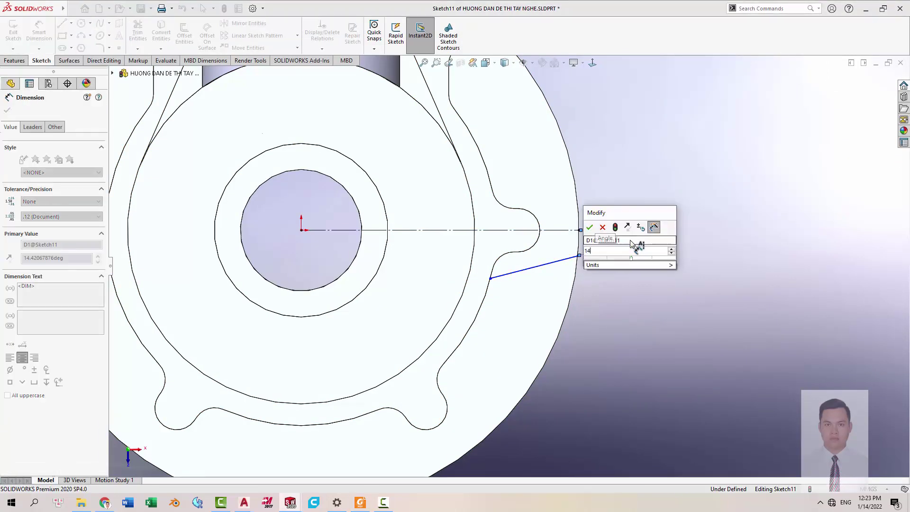
text(.)
key(Return)
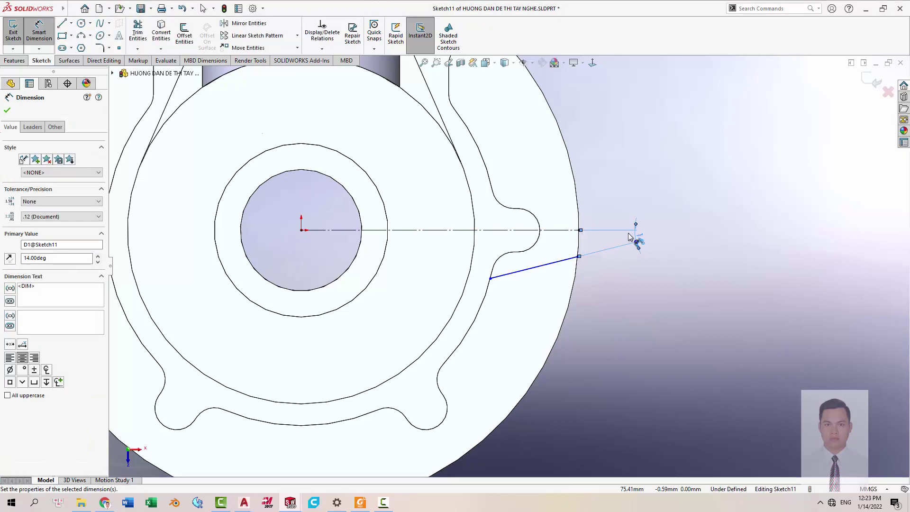
Dimension the slanted line's endpoint 5 mm from the horizontal centreline.
key(alt+Tab)
drag(382, 280, 401, 278)
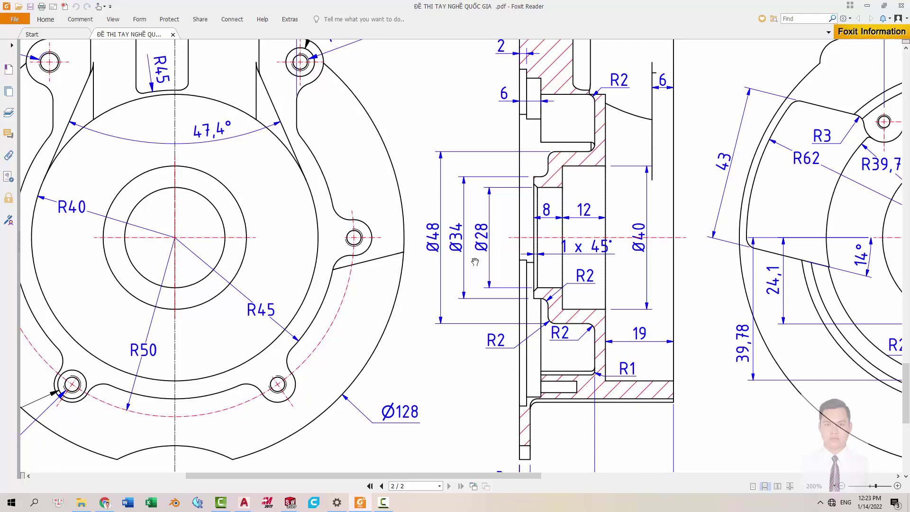
key(alt+Tab)
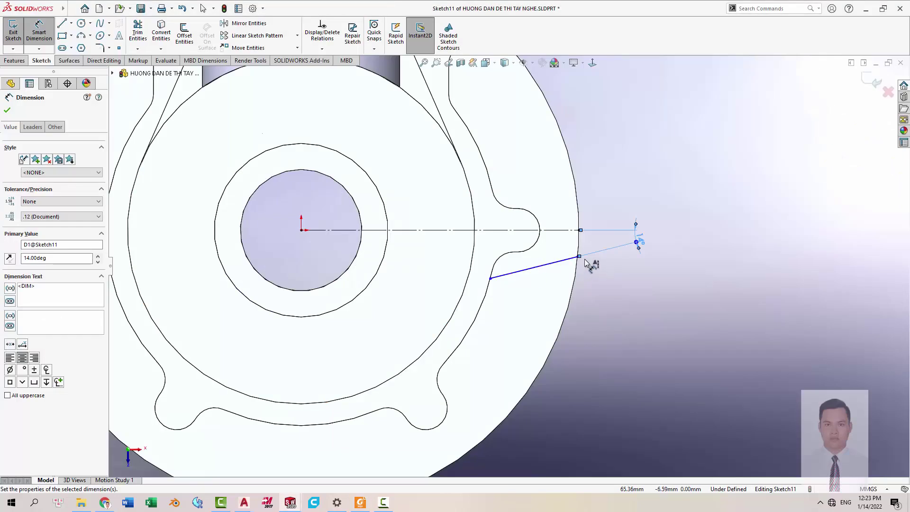
click(578, 256)
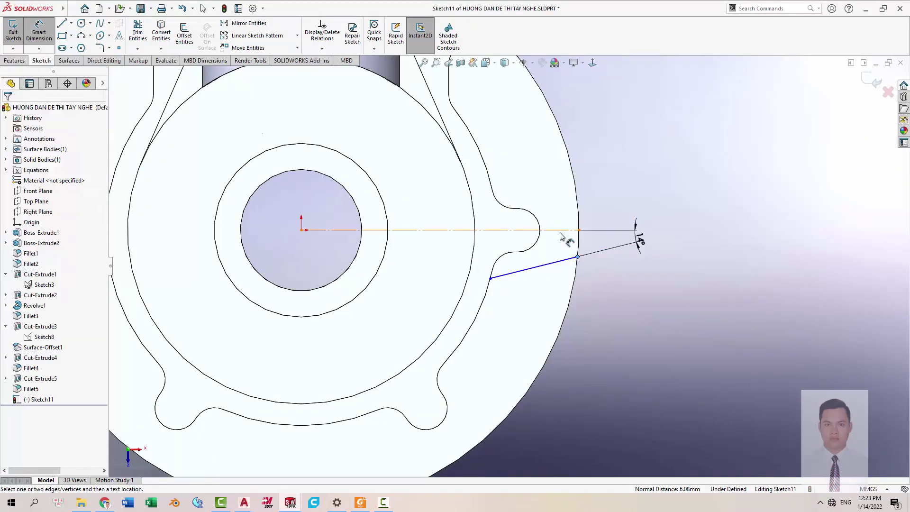
click(616, 230)
key(alt+Tab)
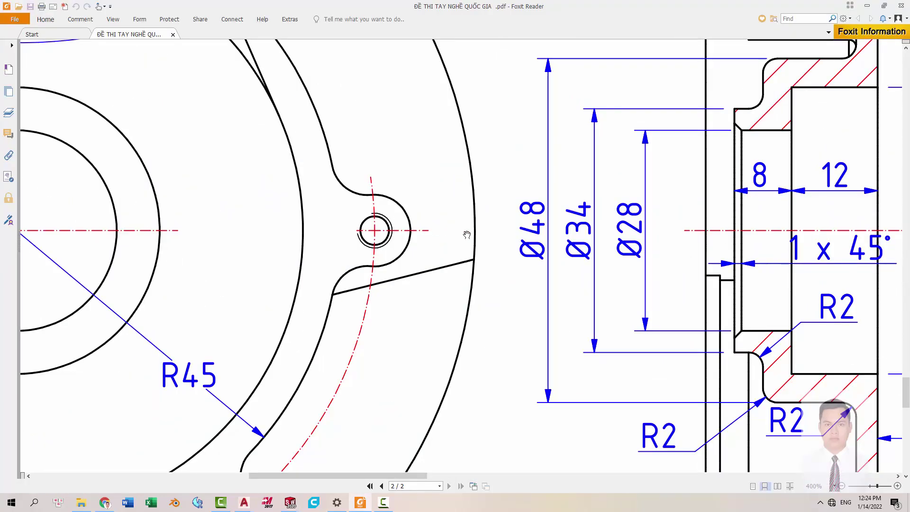
ctrl+scroll(478, 235, down, 1)
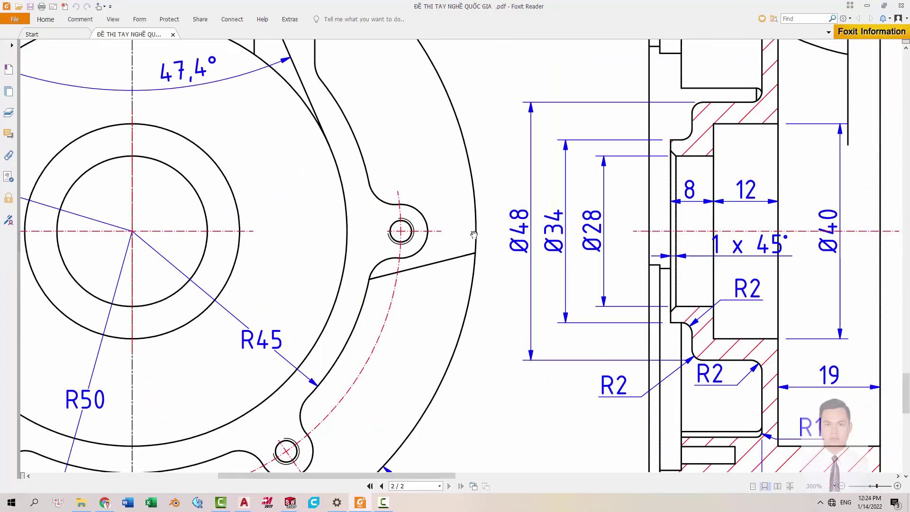
key(alt+Tab)
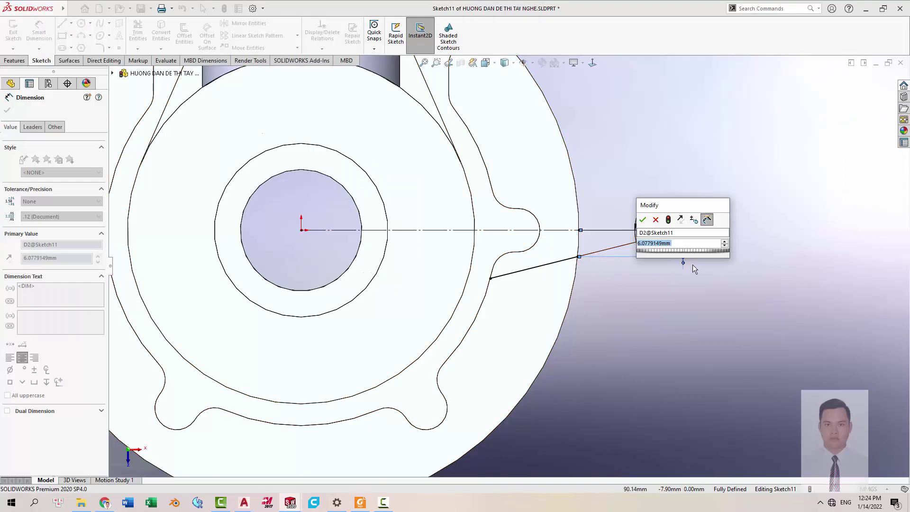
text(5)
key(Return)
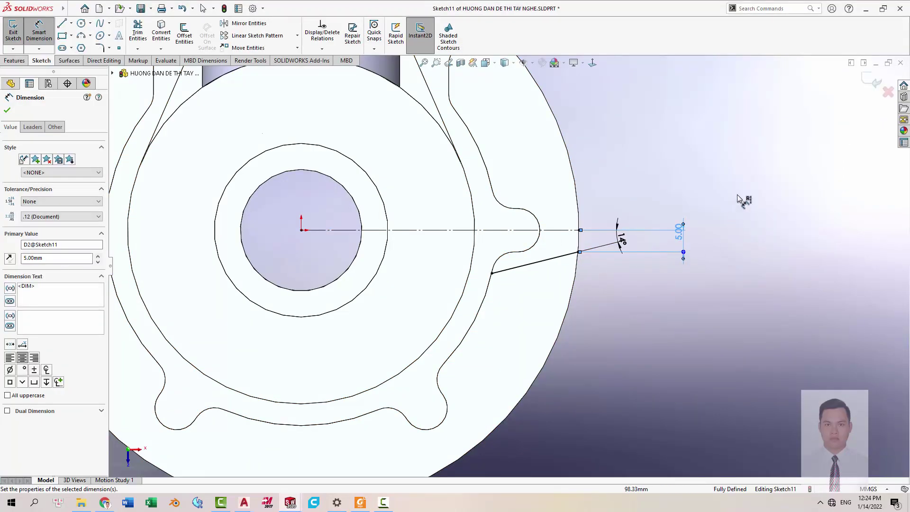
click(738, 195)
scroll(600, 228, up, 2)
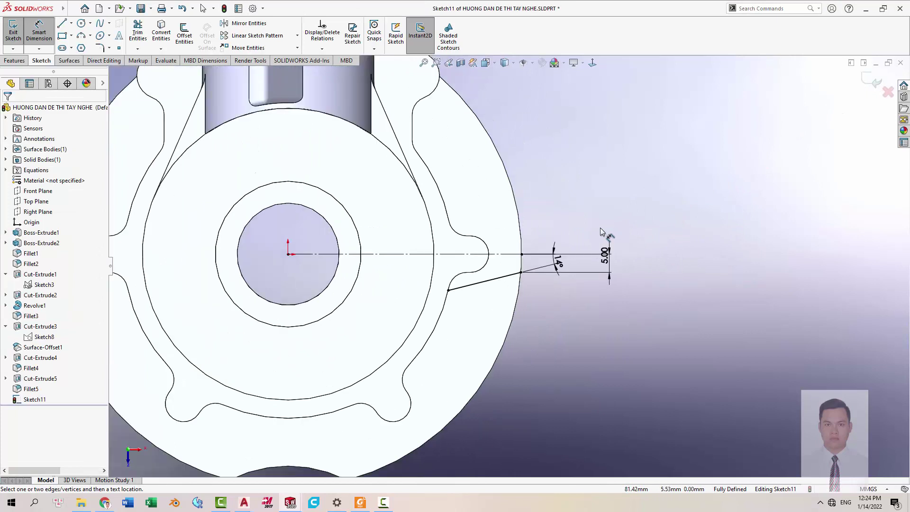
key(Escape)
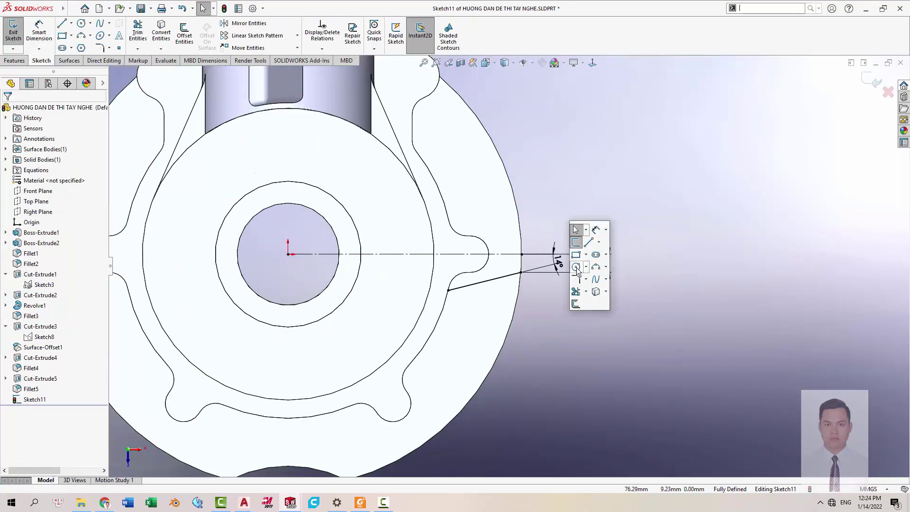
Convert the outer face's outline into the sketch and trim the unwanted segments.
mouse_move(648, 236)
right_down()
mouse_move(631, 222)
mouse_move(611, 162)
right_up()
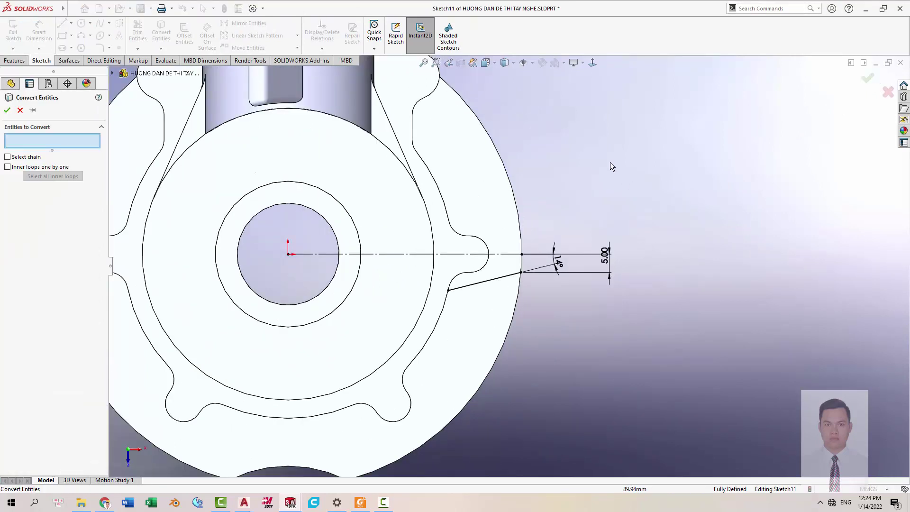
click(474, 154)
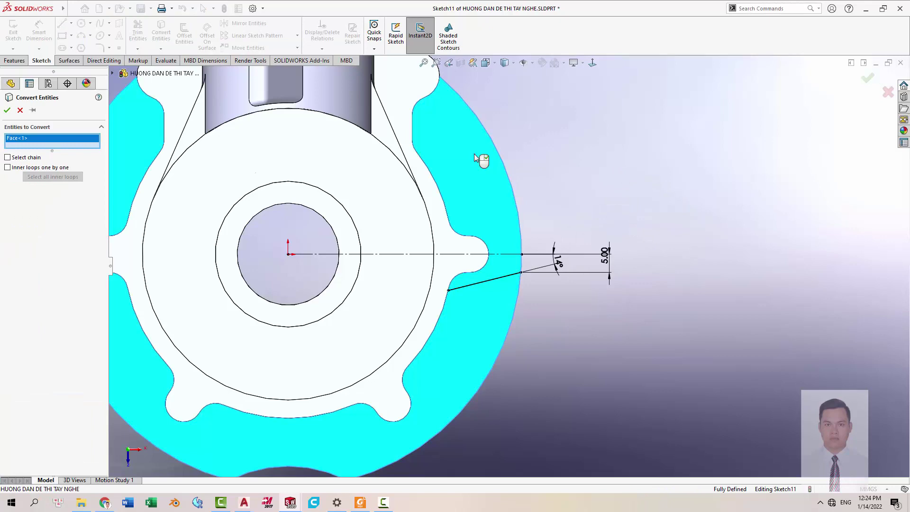
right_click(474, 153)
right_drag(614, 172, 595, 192)
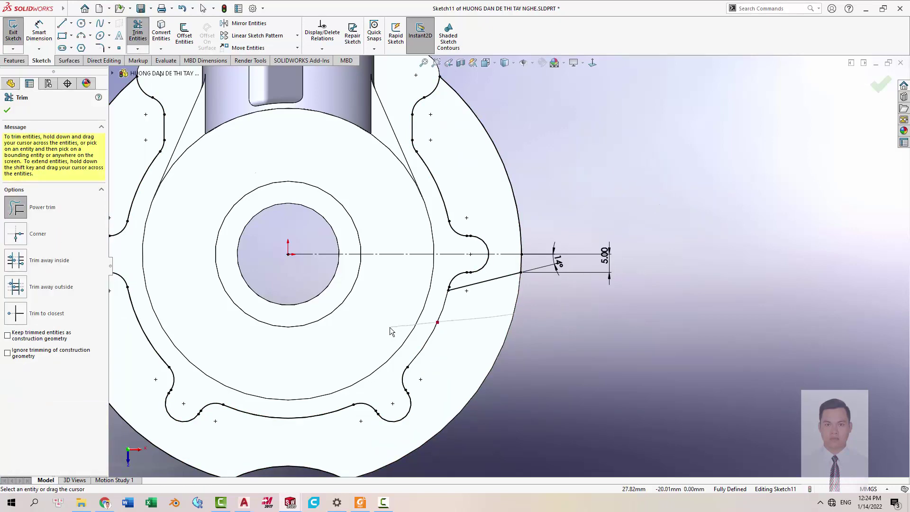
scroll(485, 312, up, 3)
scroll(515, 130, down, 3)
scroll(524, 389, up, 5)
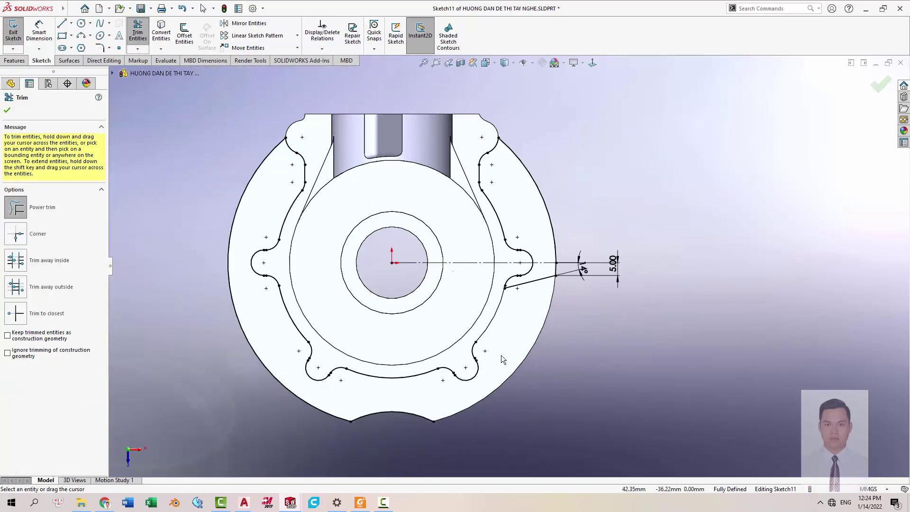
key(Escape)
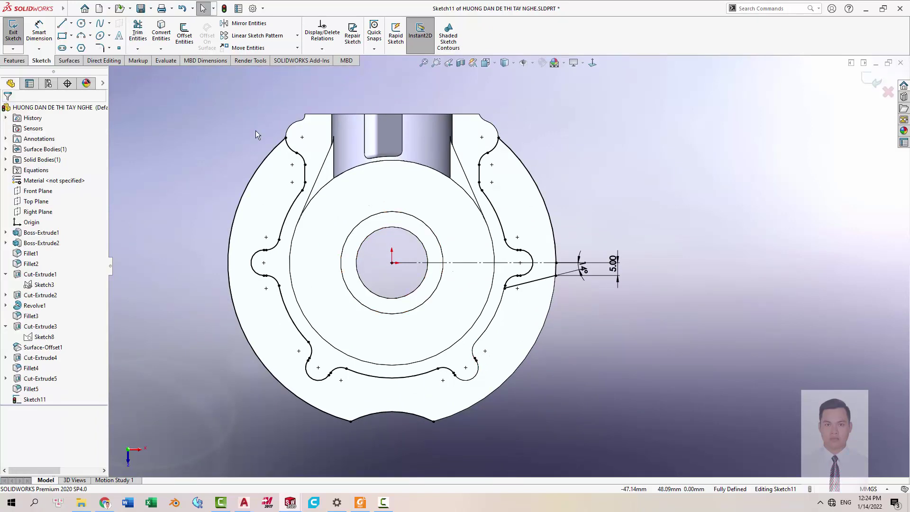
Check the trimmed sketch geometry's relations and exit Sketch11.
drag(204, 111, 470, 442)
click(448, 359)
click(506, 399)
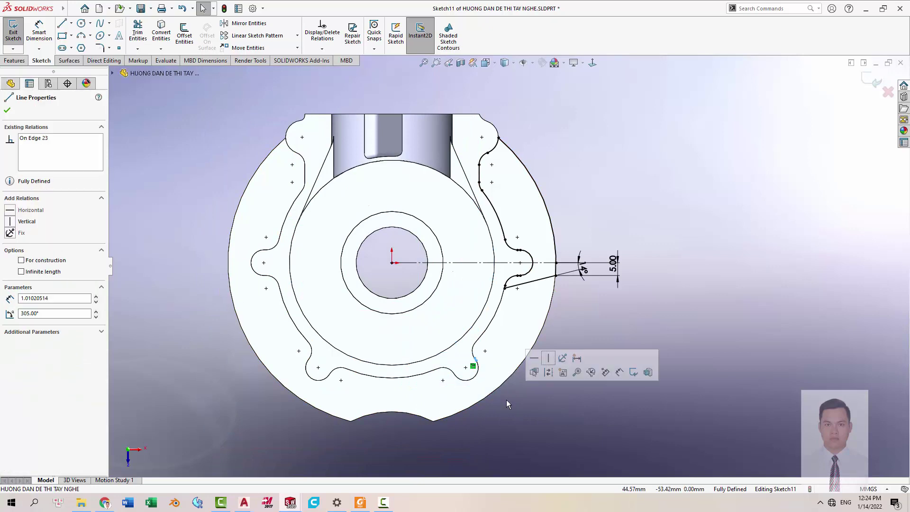
key(Escape)
scroll(534, 246, down, 1)
scroll(531, 268, down, 1)
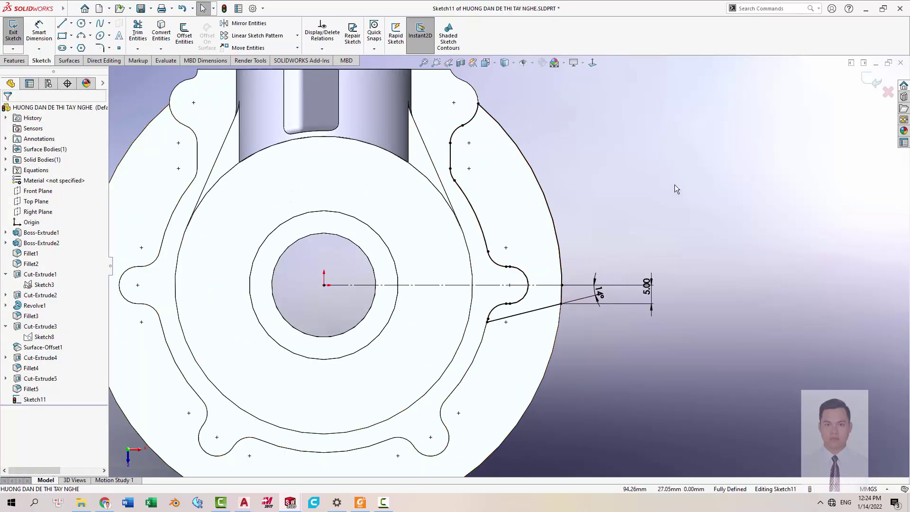
key(s)
Start an Extruded Boss from Sketch11, checking the side lug on the drawing.
click(689, 189)
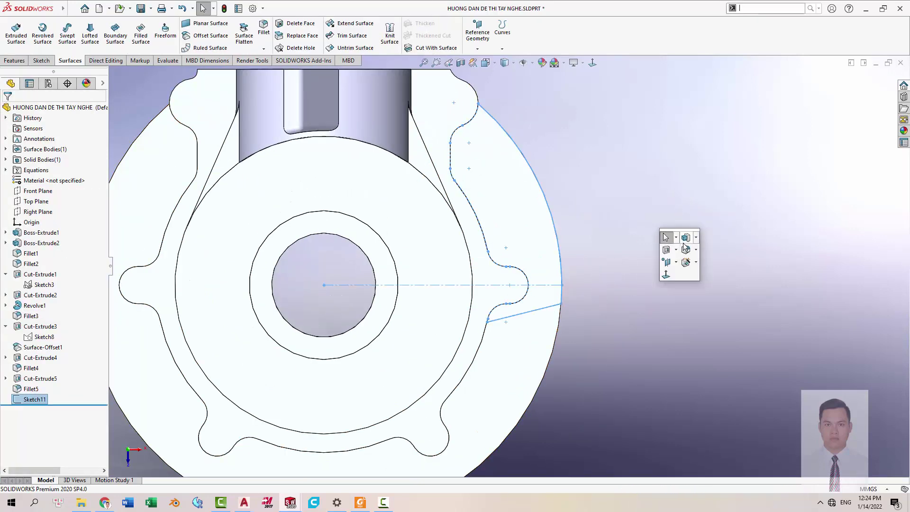
click(666, 235)
key(alt+Tab)
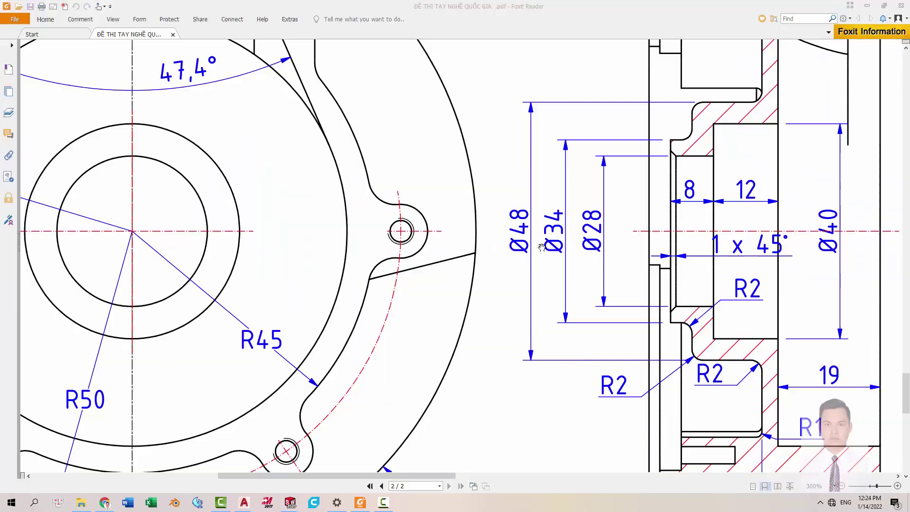
drag(451, 216, 511, 230)
ctrl+scroll(511, 229, down, 3)
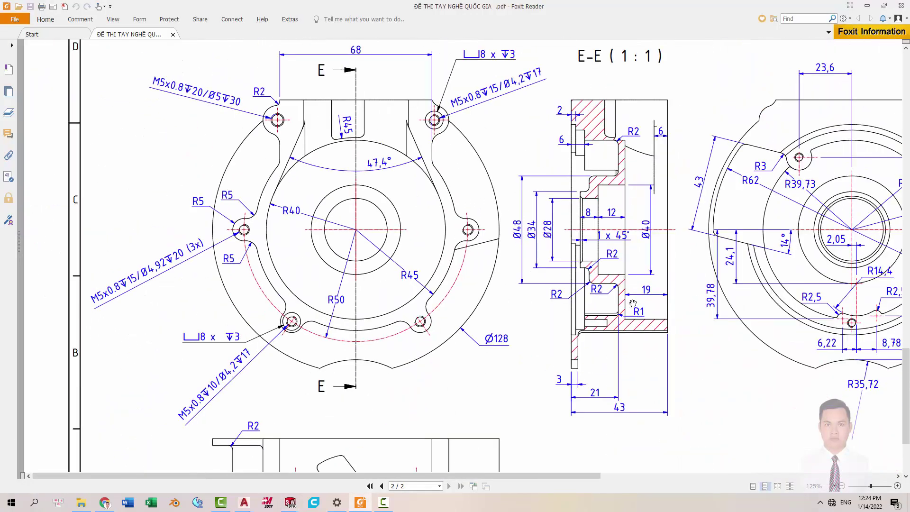
scroll(631, 303, up, 1)
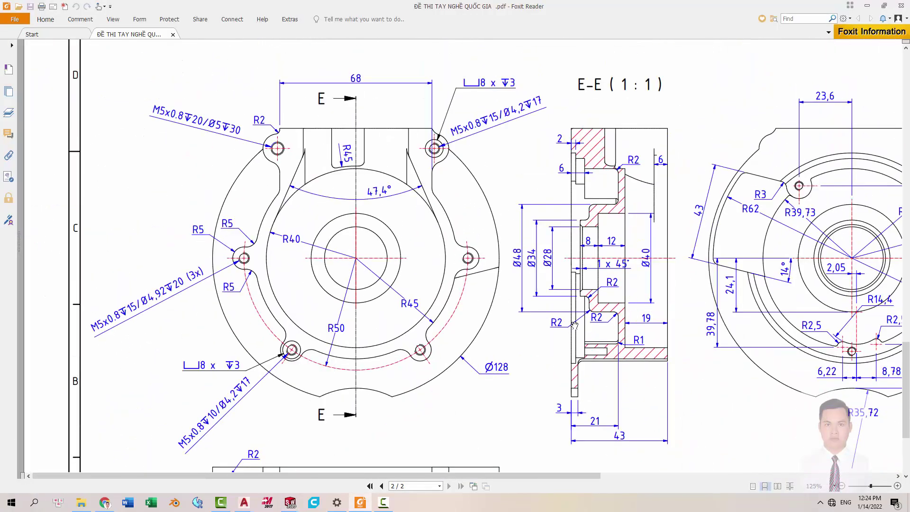
key(alt+Tab)
Extrude the boss Up To Surface on the picked face, creating Boss-Extrude3.
click(27, 167)
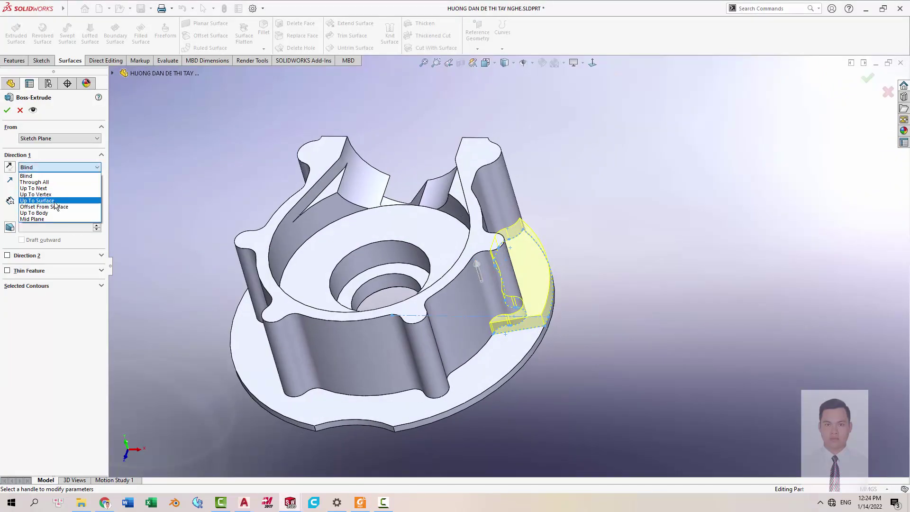
click(55, 202)
click(445, 235)
key(Return)
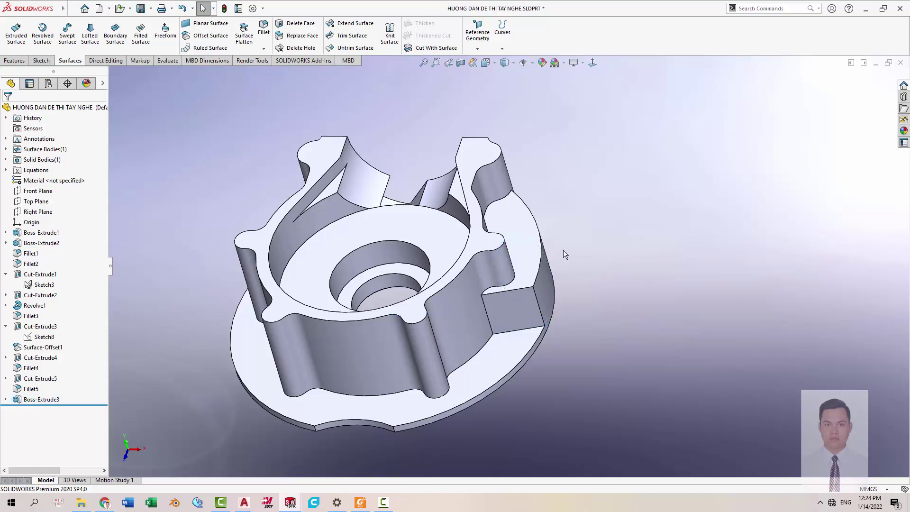
mouse_move(563, 249)
middle_down()
mouse_move(544, 314)
mouse_move(534, 291)
middle_up()
key(alt+Tab)
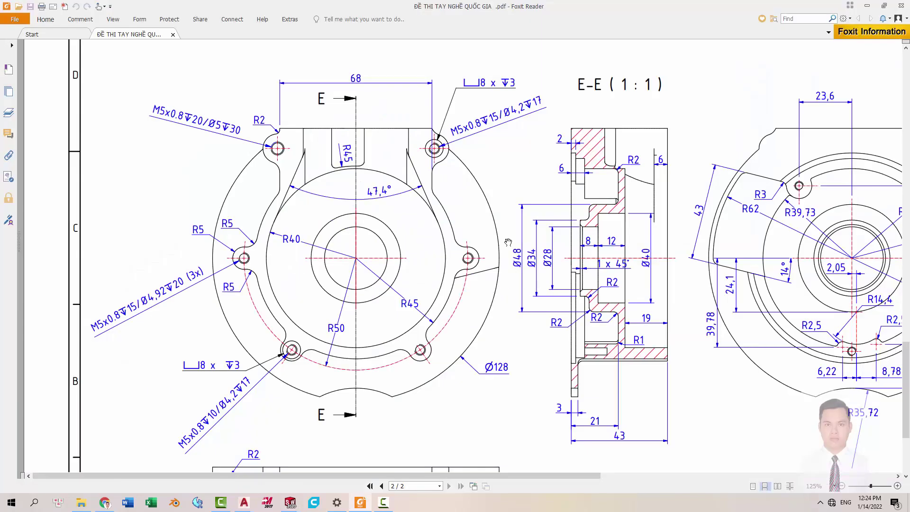
Orient the part to its back face and start a new sketch there.
drag(768, 262, 535, 268)
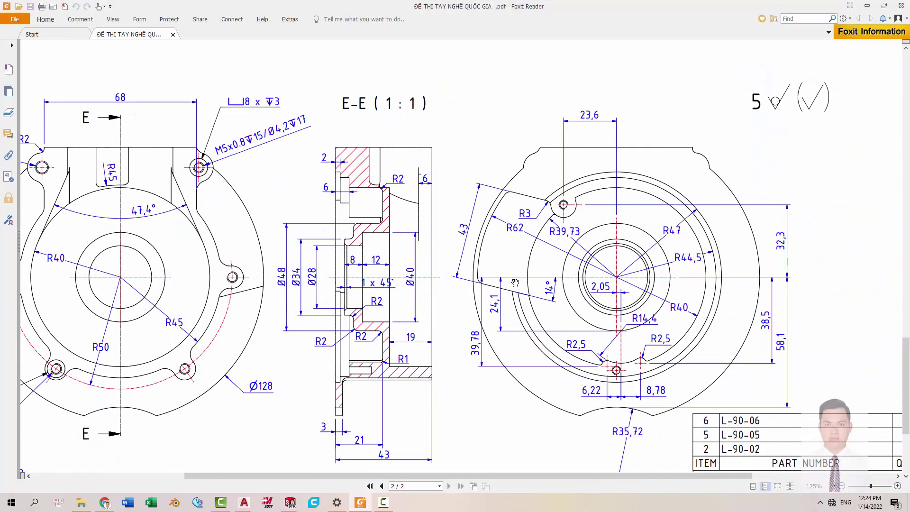
key(alt+Tab)
mouse_move(576, 319)
middle_down()
mouse_move(507, 321)
mouse_move(411, 279)
mouse_move(386, 227)
middle_up()
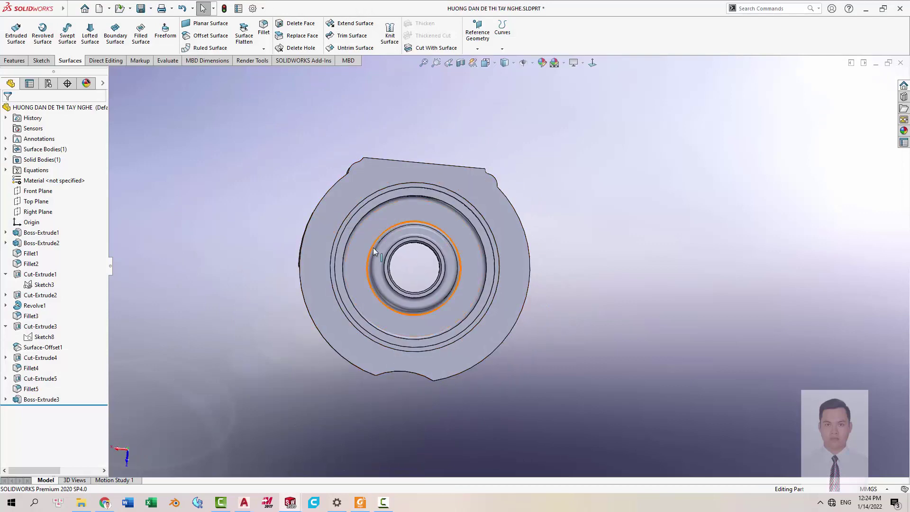
key(alt+Tab)
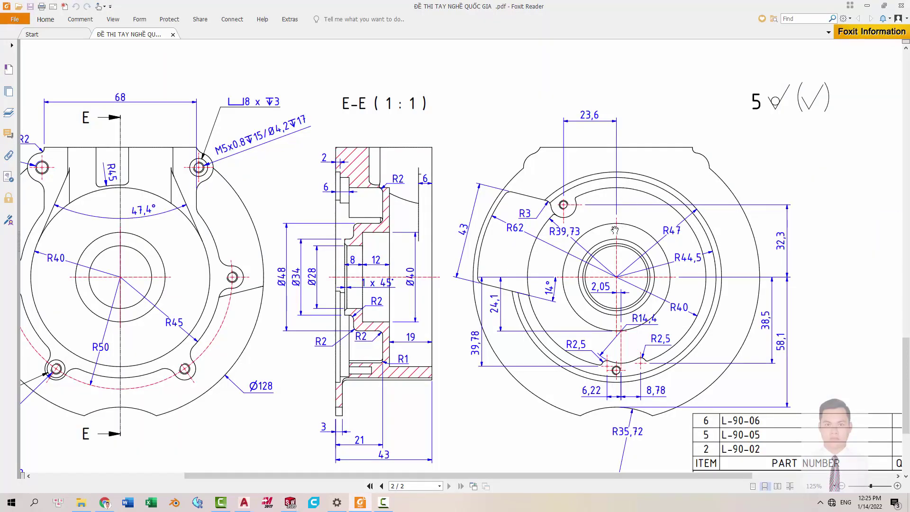
key(alt+Tab)
key(space)
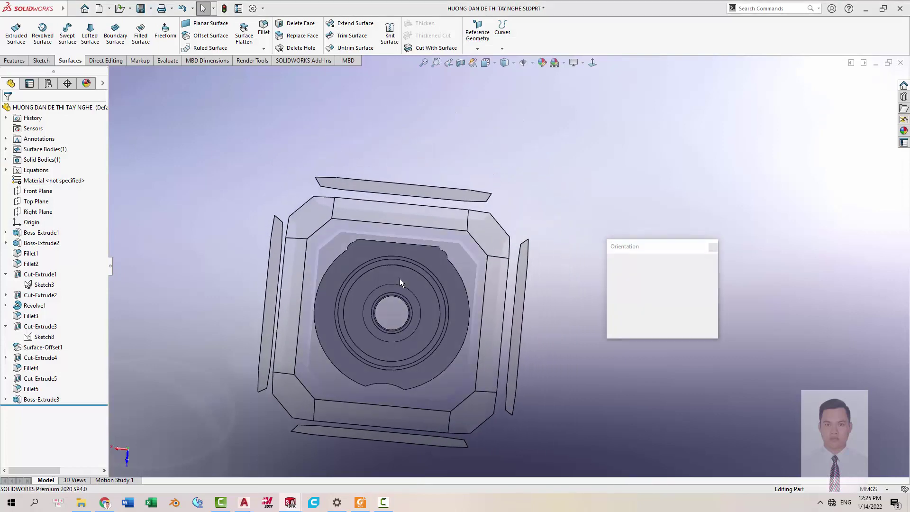
click(400, 278)
click(357, 214)
click(388, 186)
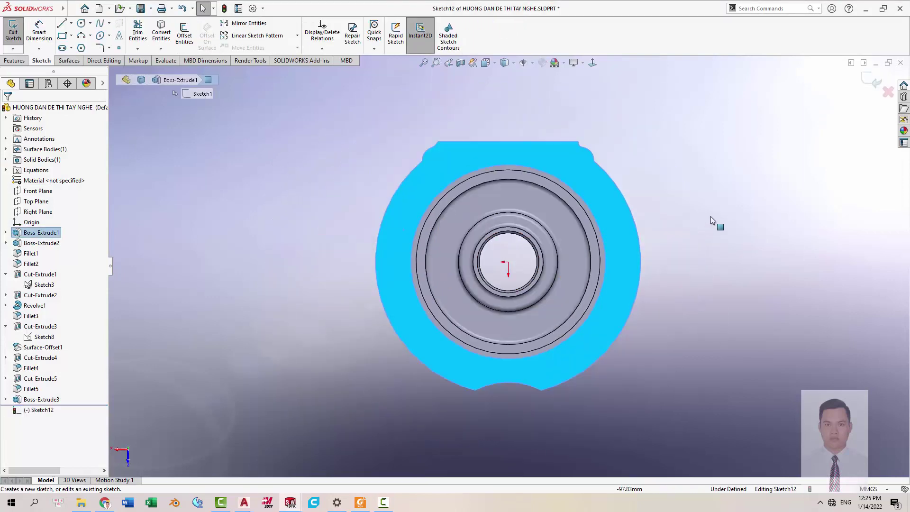
Show hidden edges as dashed lines and inspect the slanted line.
key(alt+Tab)
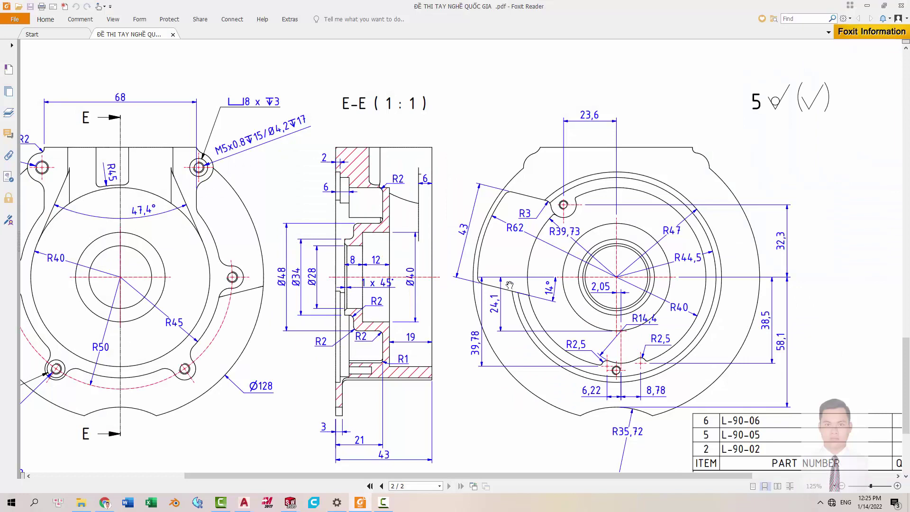
key(alt+Tab)
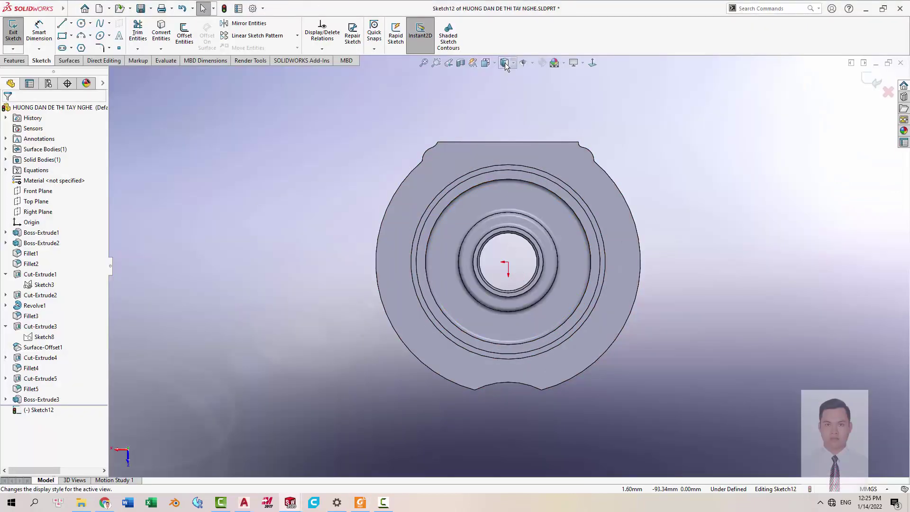
click(504, 63)
click(503, 125)
scroll(447, 257, down, 2)
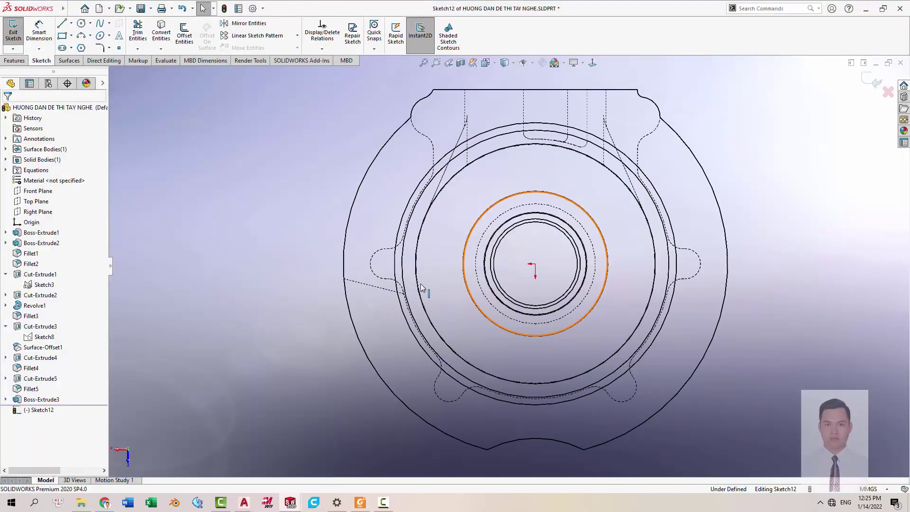
click(379, 287)
right_drag(301, 294, 294, 282)
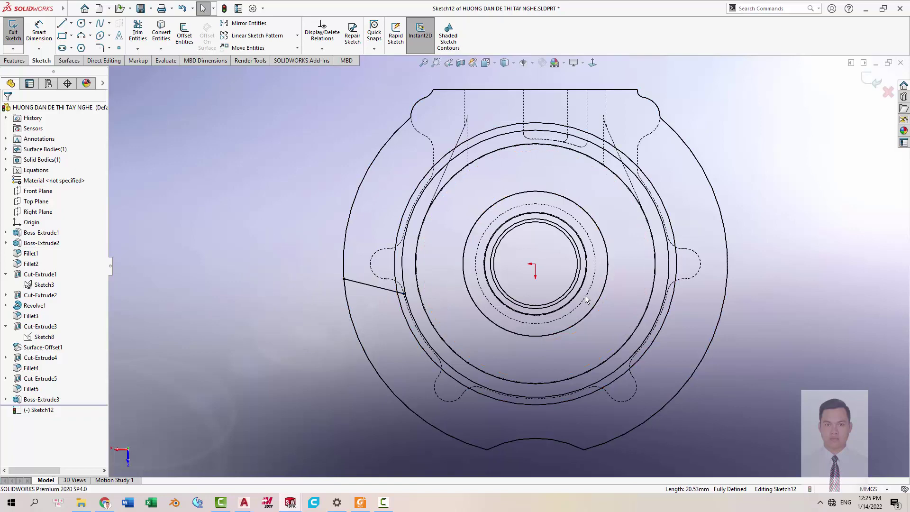
Draw a horizontal construction centreline from the origin to the part's outer edge.
key(l)
click(532, 264)
click(345, 263)
key(Escape)
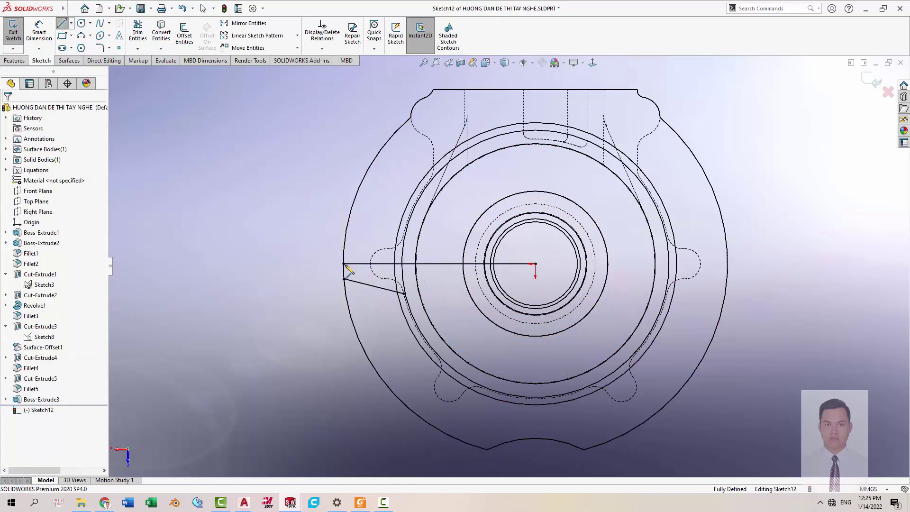
click(378, 264)
click(399, 235)
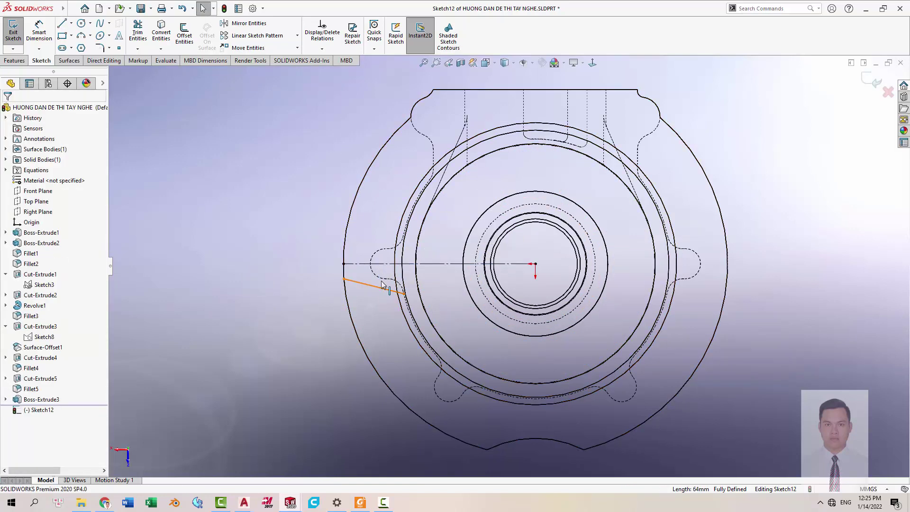
click(379, 287)
key(Escape)
Zoom into the R62 pocket's 14° and 24,1 dimensions on the exam drawing.
key(alt+Tab)
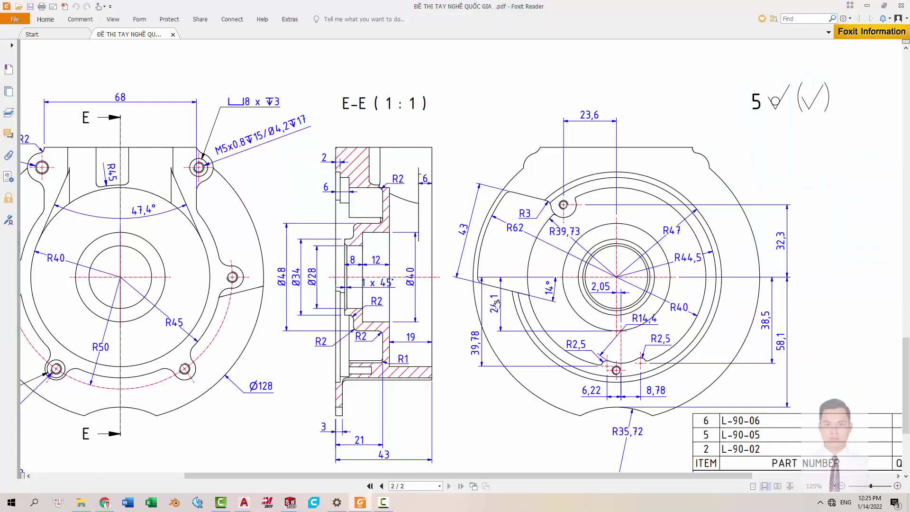
ctrl+scroll(496, 304, up, 3)
key(alt+Tab)
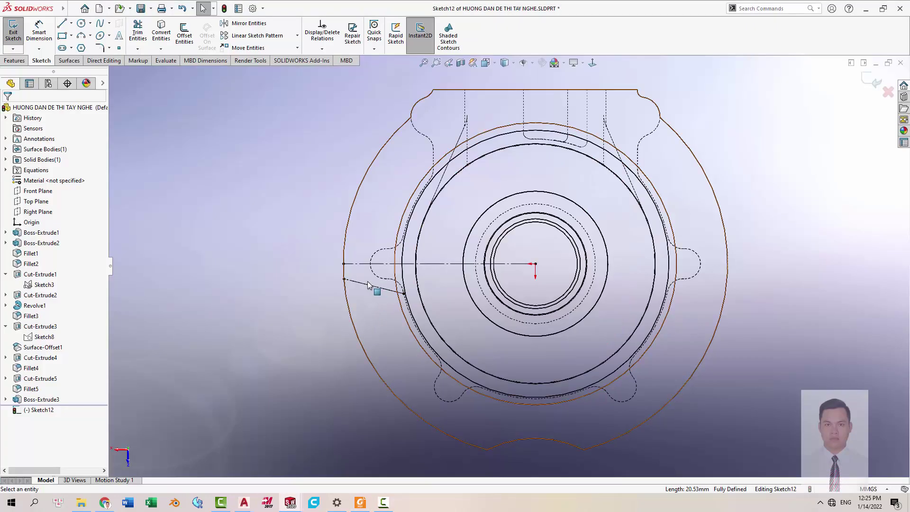
key(alt+Tab)
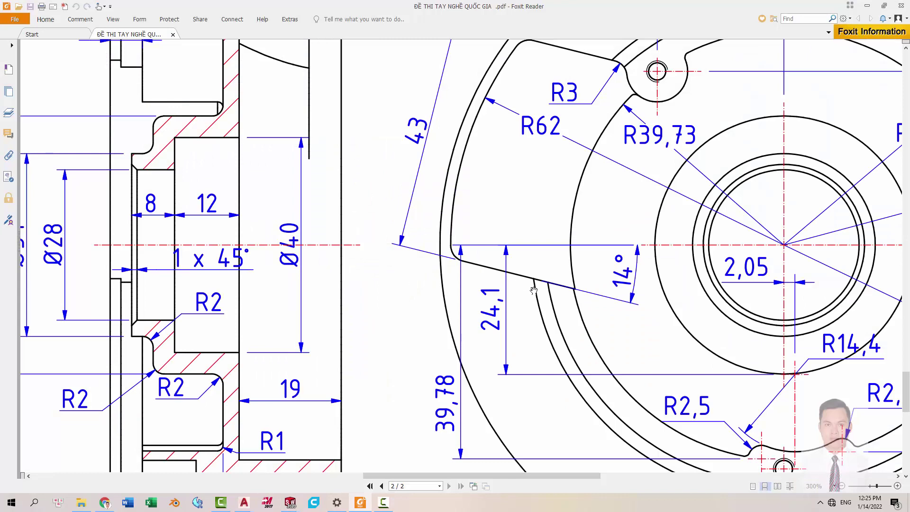
Zoom in and out on the exam drawing's R62 pocket detail in Foxit Reader.
ctrl+scroll(534, 290, down, 3)
ctrl+scroll(422, 289, up, 1)
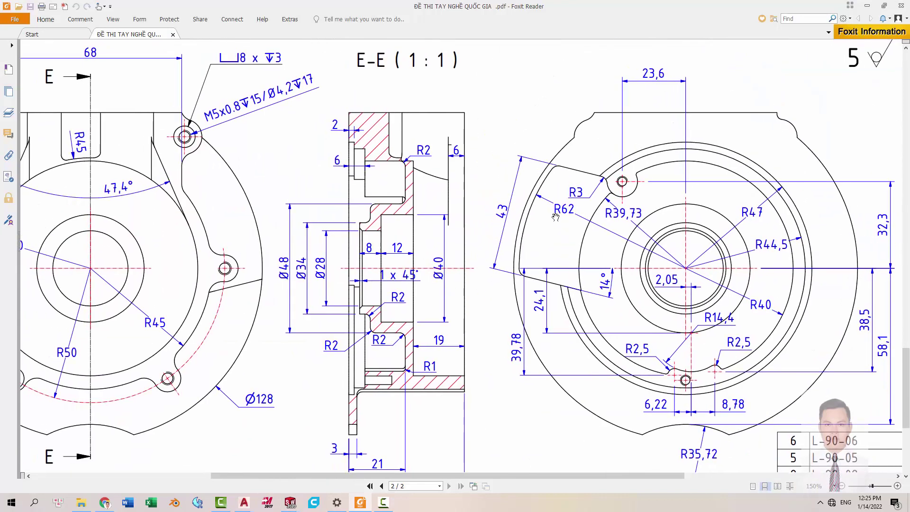
ctrl+scroll(556, 217, up, 2)
ctrl+scroll(553, 223, down, 1)
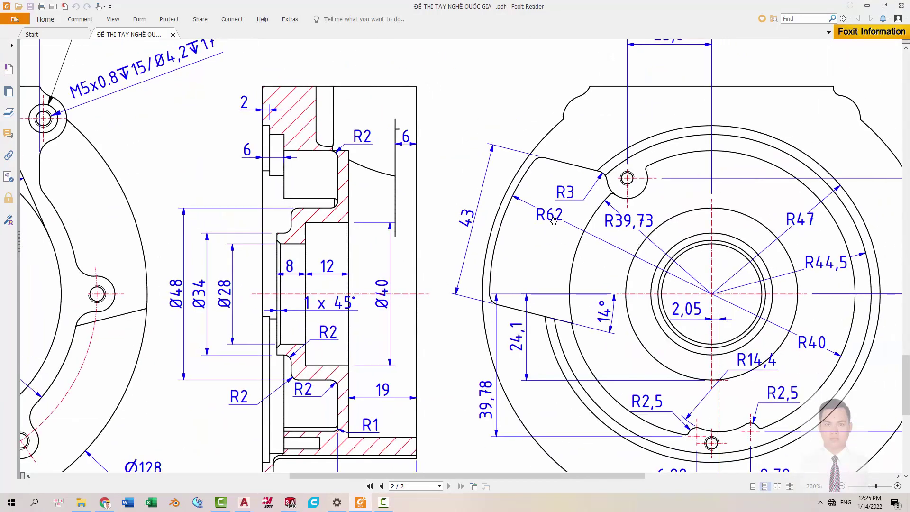
ctrl+scroll(593, 269, down, 1)
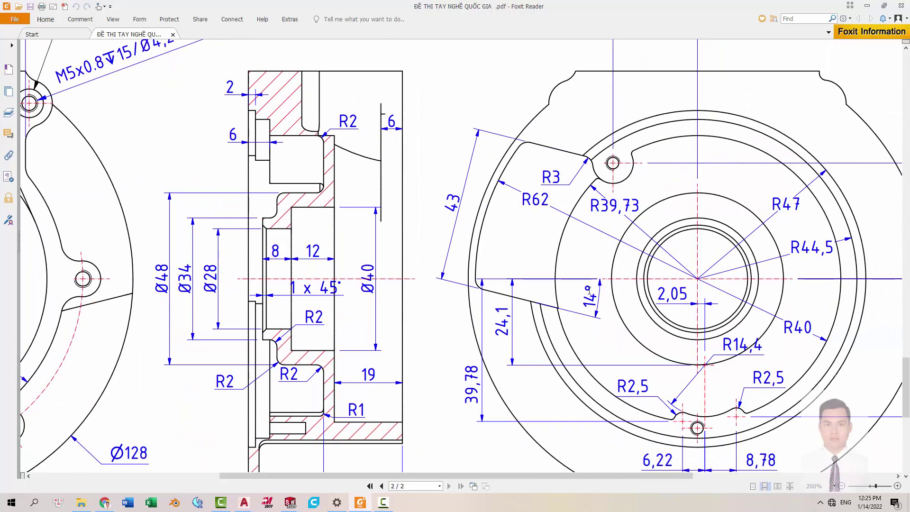
ctrl+scroll(588, 294, down, 1)
ctrl+scroll(556, 272, up, 1)
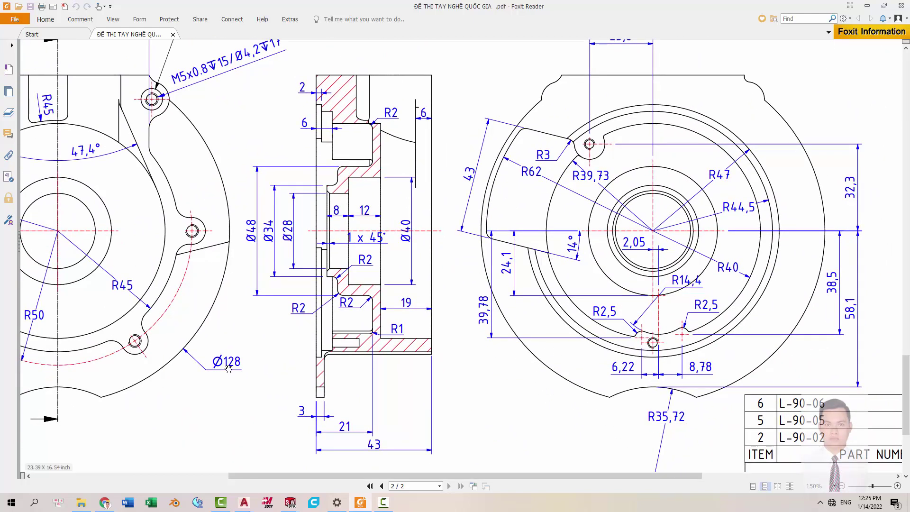
ctrl+scroll(536, 189, up, 1)
ctrl+scroll(517, 182, up, 1)
ctrl+scroll(499, 206, down, 1)
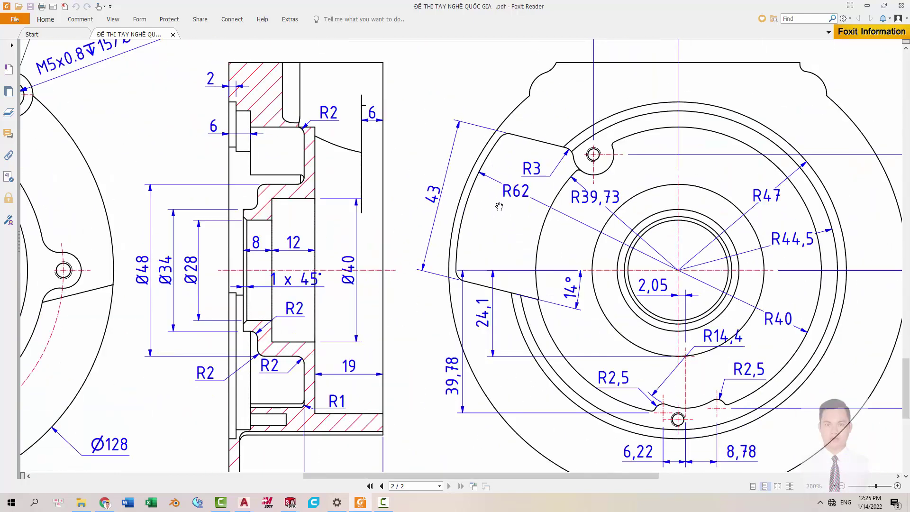
Pan the drawing to centre the R62 pocket and its 43 dimension.
drag(512, 197, 599, 176)
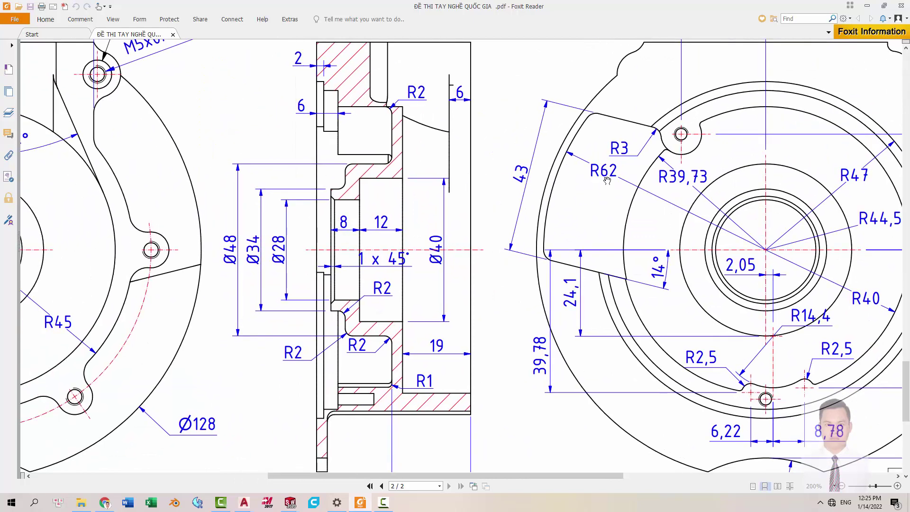
drag(393, 256, 428, 236)
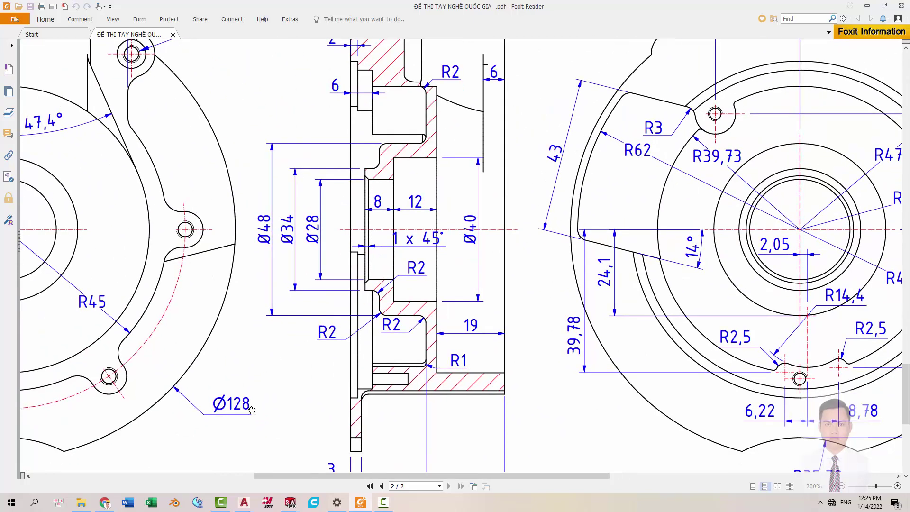
ctrl+scroll(600, 163, up, 1)
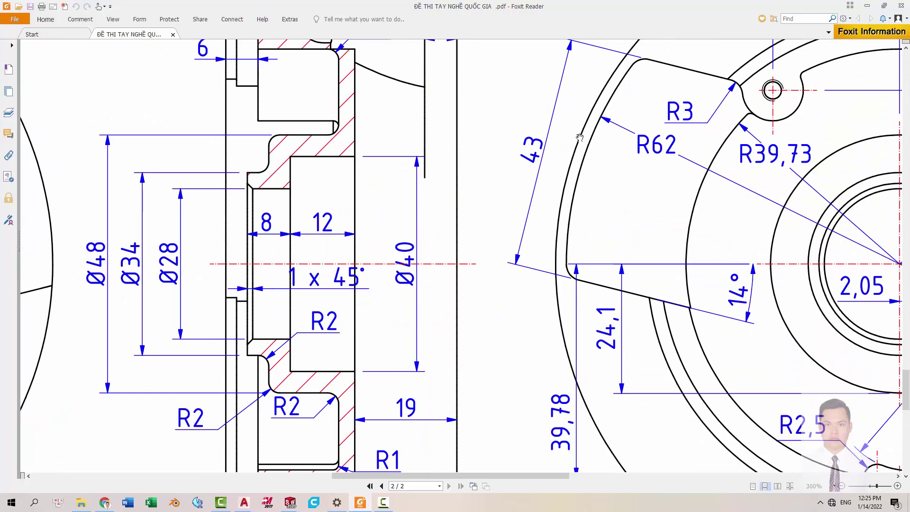
drag(579, 138, 550, 120)
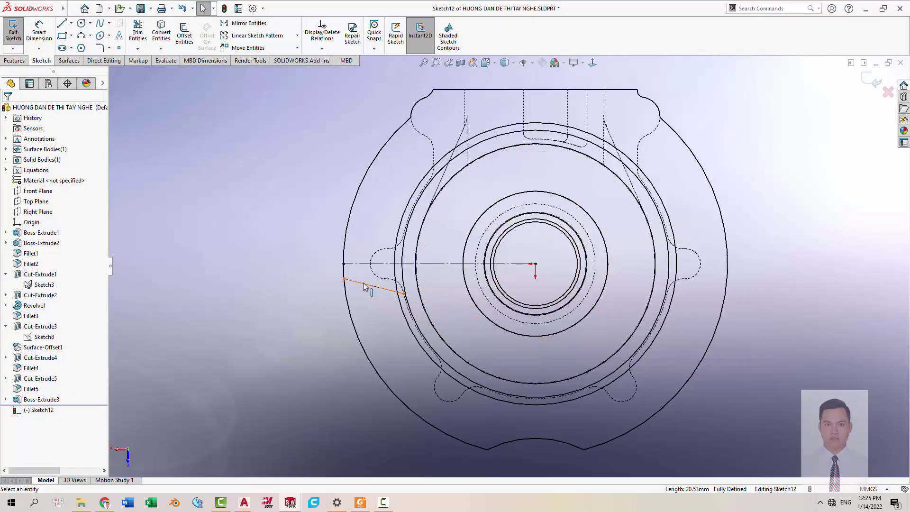
scroll(365, 286, down, 3)
Offset the slanted pocket line by 2 mm in Sketch12.
key(s)
click(494, 344)
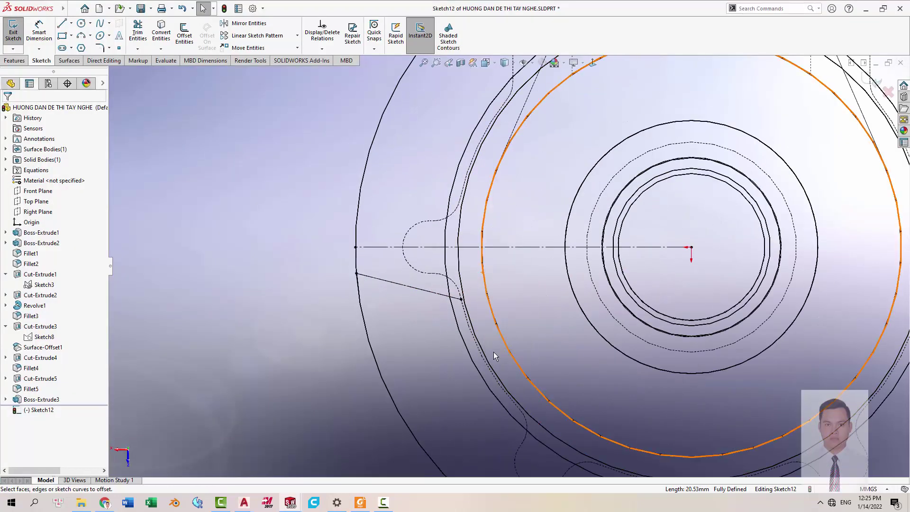
text(2)
click(457, 284)
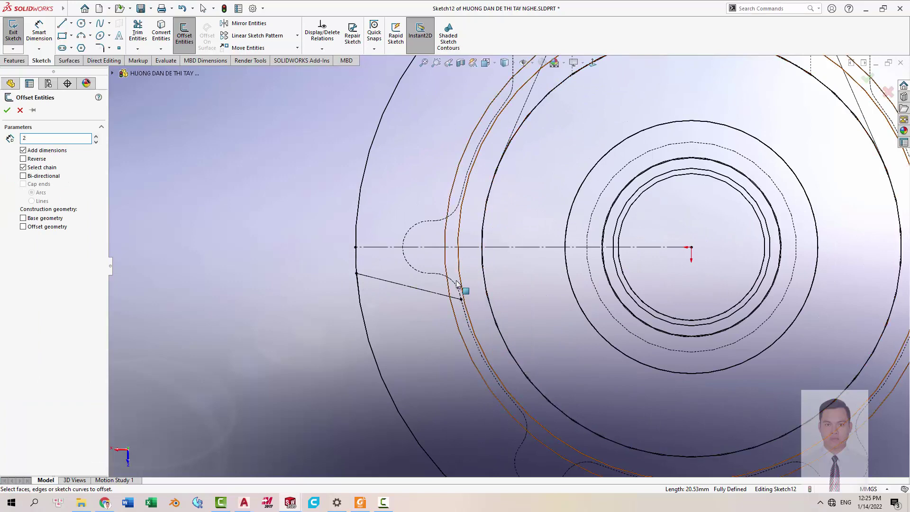
click(423, 289)
key(Return)
scroll(499, 280, down, 2)
Show the shaded part behind Sketch12 using Hide/Show Items.
key(alt+Tab)
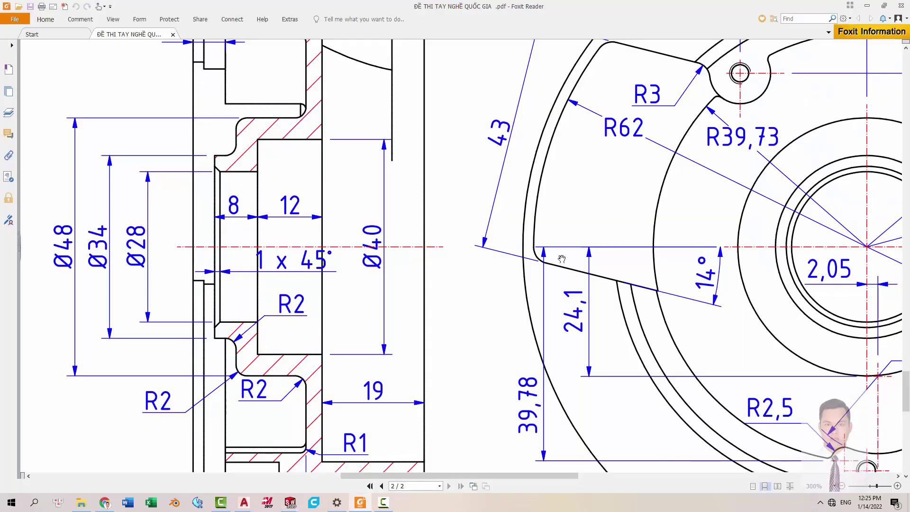
key(alt+Tab)
scroll(564, 259, up, 2)
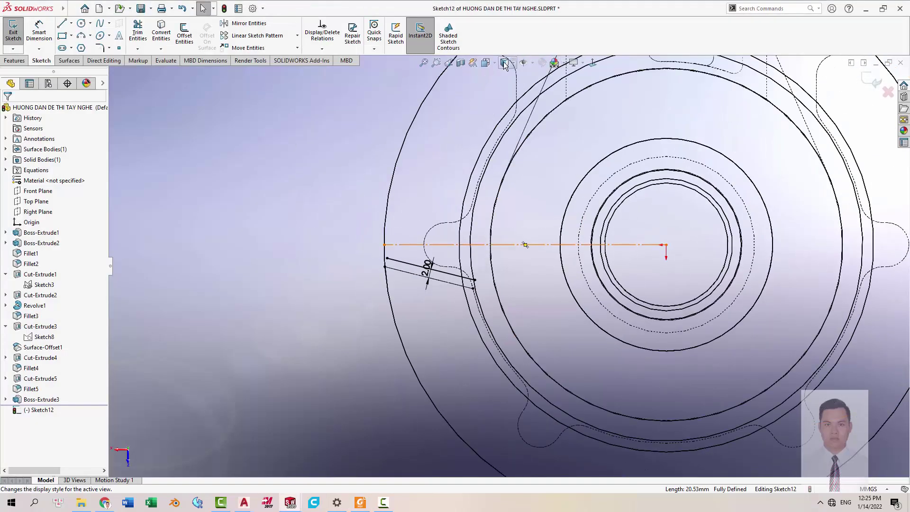
click(530, 64)
click(511, 84)
scroll(561, 270, down, 1)
scroll(531, 263, down, 2)
Recheck the pocket dimensions on the exam drawing, then return to the sketch.
key(alt+Tab)
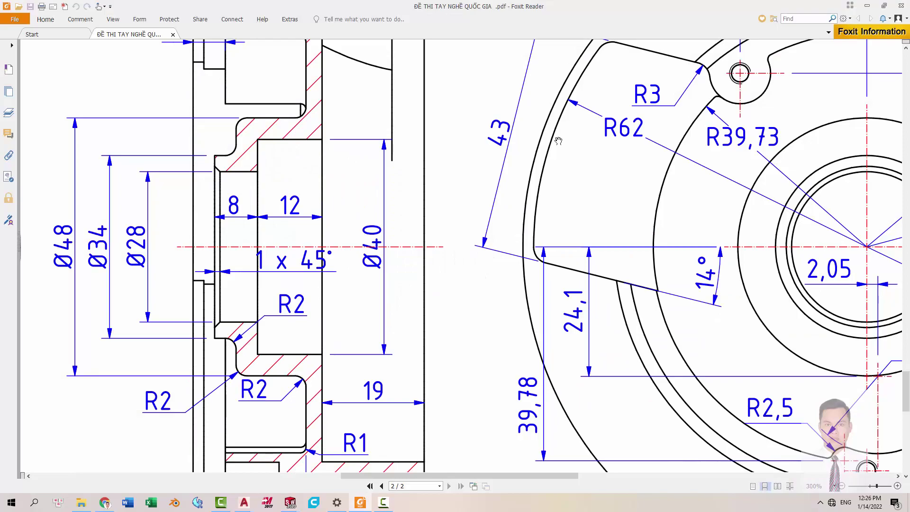
scroll(632, 220, up, 3)
key(alt+Tab)
Draw a large circle centred on the origin near the part edge.
scroll(488, 260, up, 2)
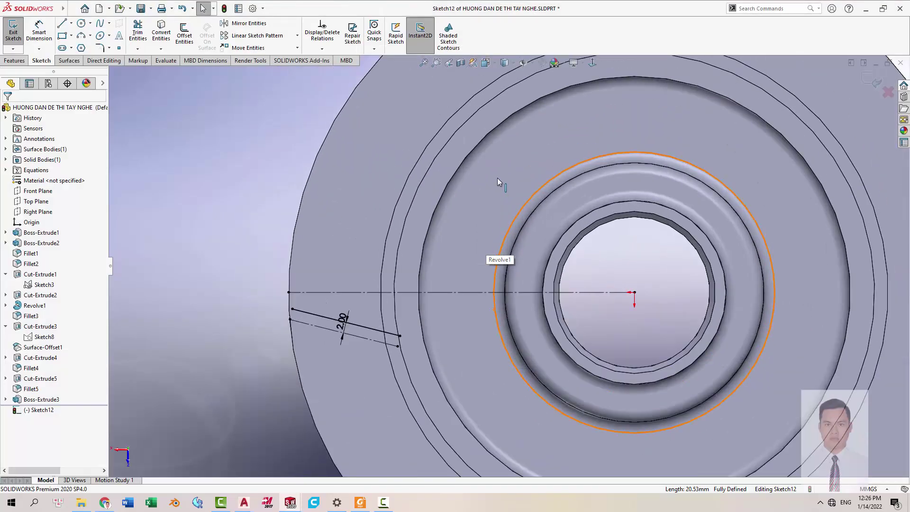
scroll(497, 260, up, 2)
scroll(548, 284, down, 2)
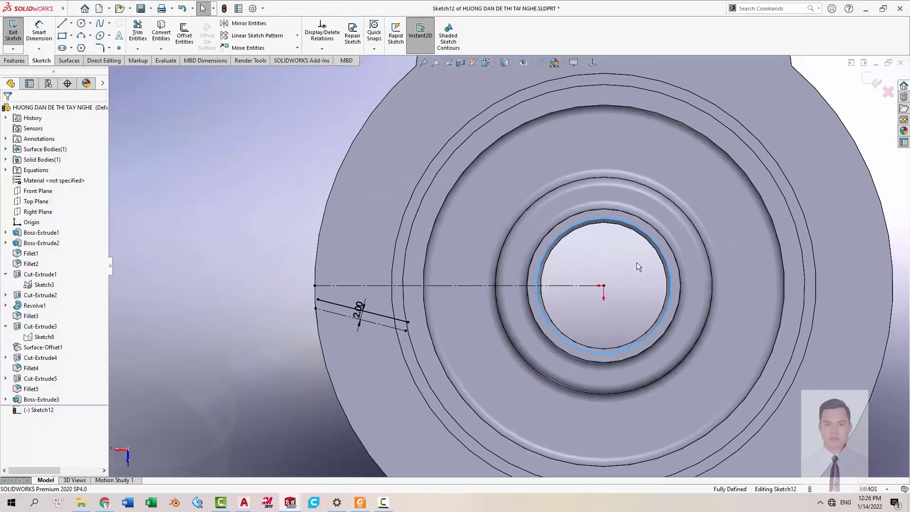
key(c)
click(603, 285)
click(351, 197)
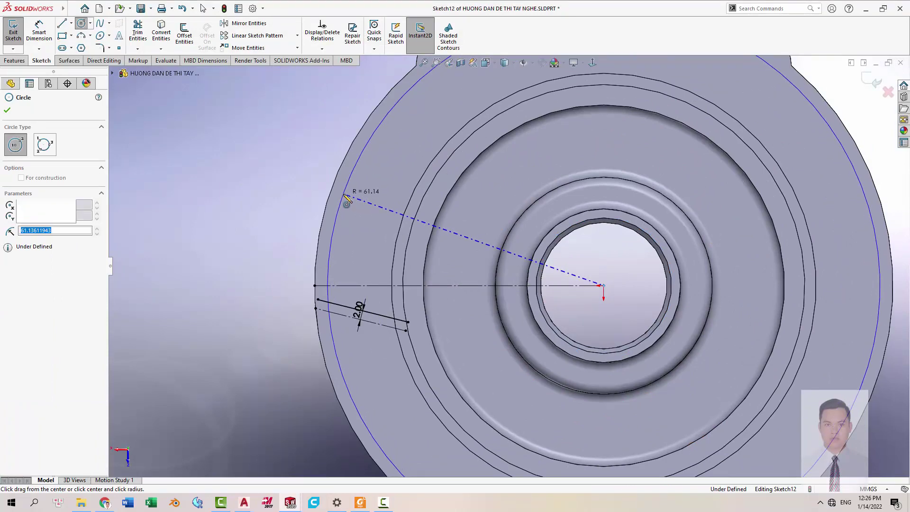
Offset the circle and the short slanted line by 43 mm.
scroll(504, 266, up, 3)
key(alt+Tab)
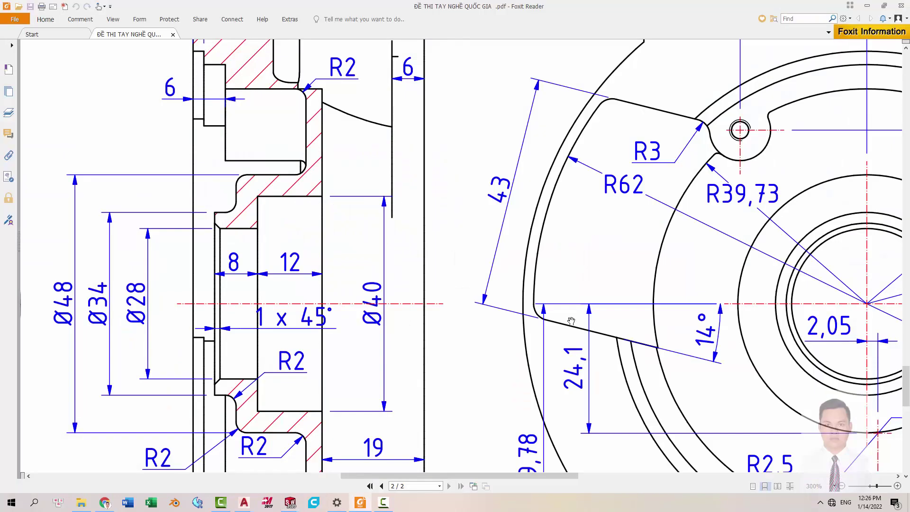
key(alt+Tab)
click(727, 278)
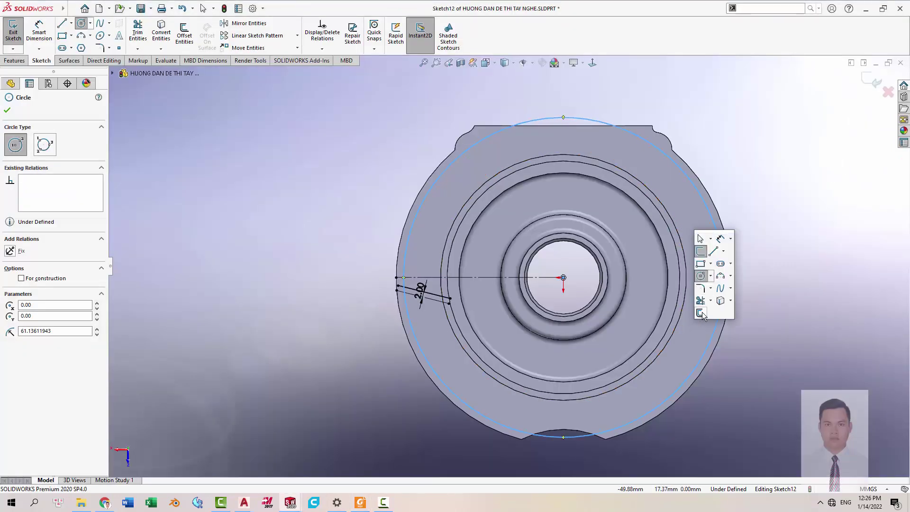
click(707, 294)
scroll(510, 307, down, 2)
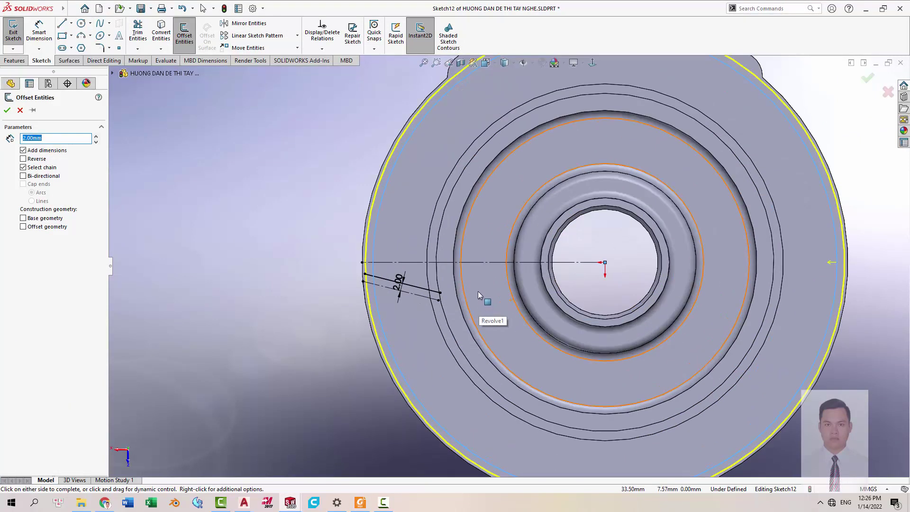
drag(478, 294, 425, 284)
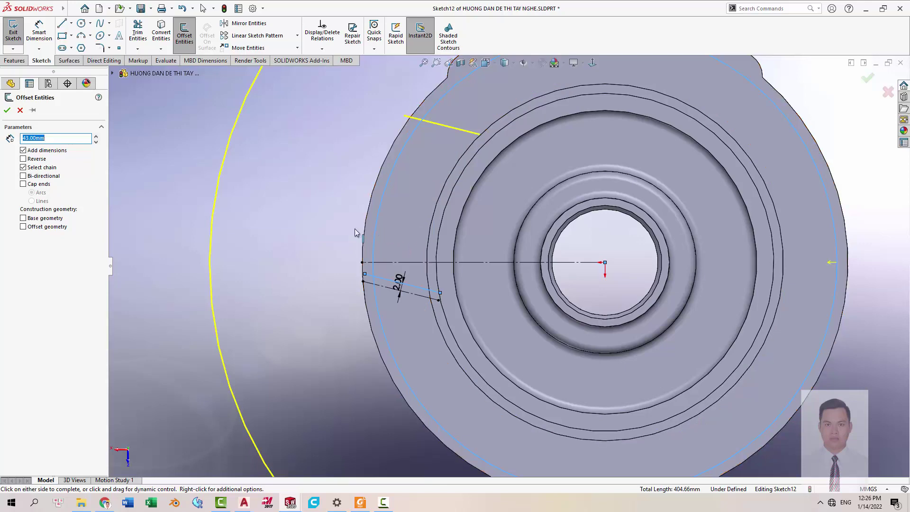
click(385, 215)
click(418, 286)
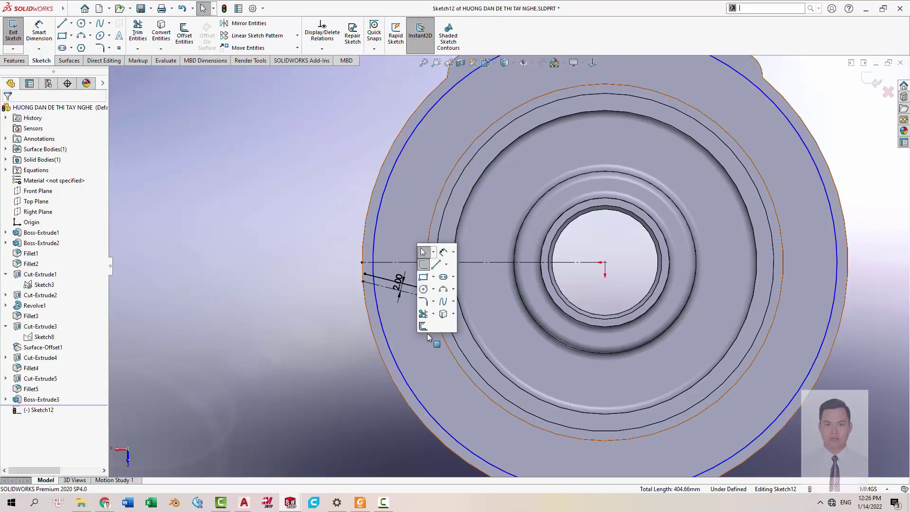
click(426, 244)
click(429, 193)
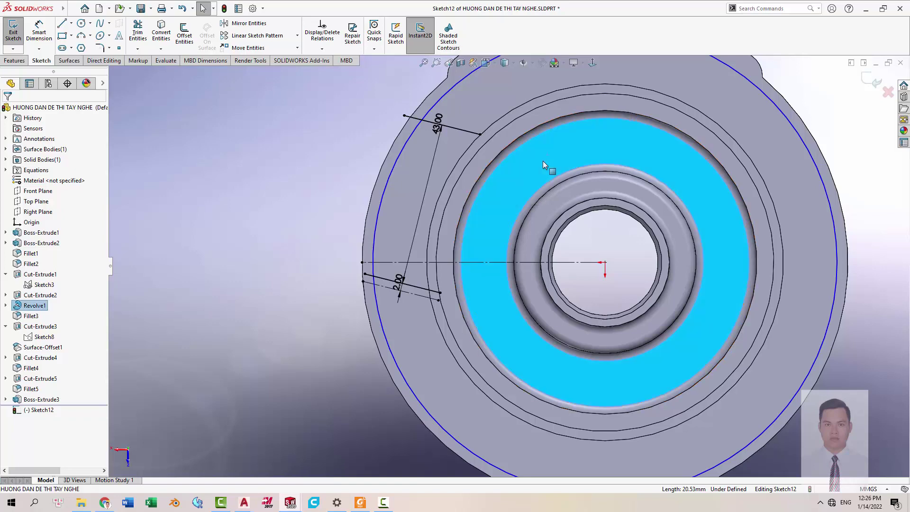
Trim the outer offset circle down to the arc bounding the pocket.
key(t)
drag(474, 112, 414, 90)
drag(402, 131, 366, 275)
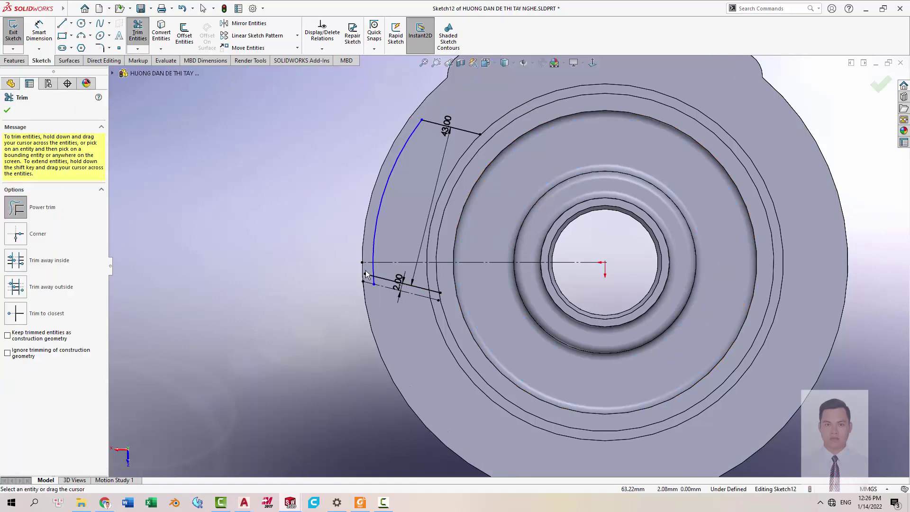
scroll(382, 288, down, 3)
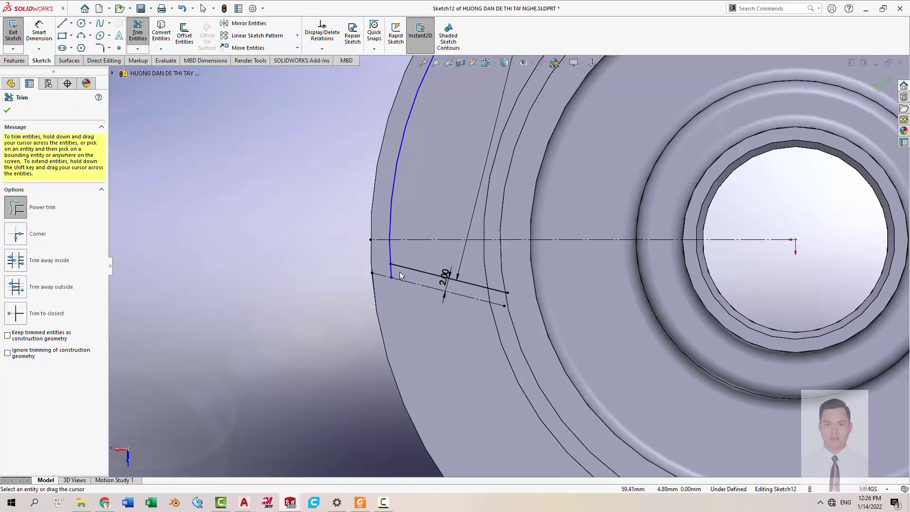
scroll(400, 275, up, 3)
Add a radius dimension to the pocket's outer arc.
key(Escape)
key(alt+Tab)
key(alt+Tab)
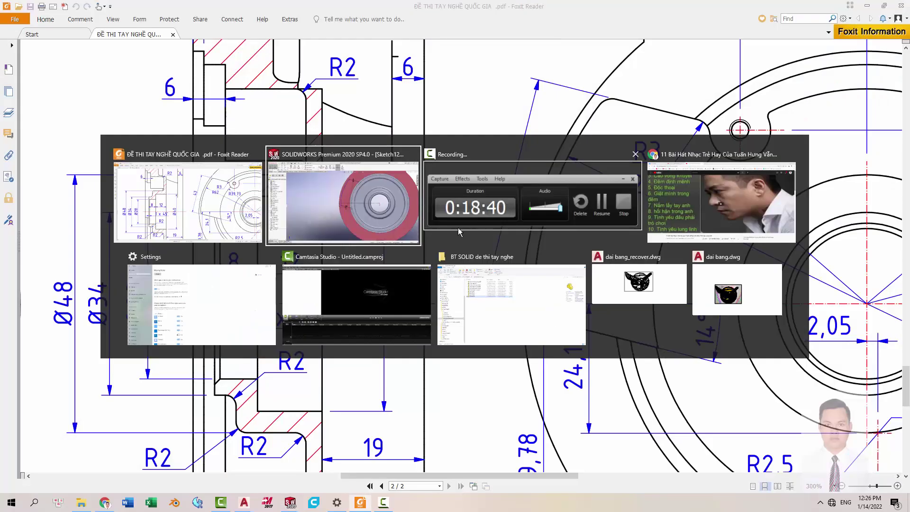
click(444, 199)
click(474, 194)
key(Return)
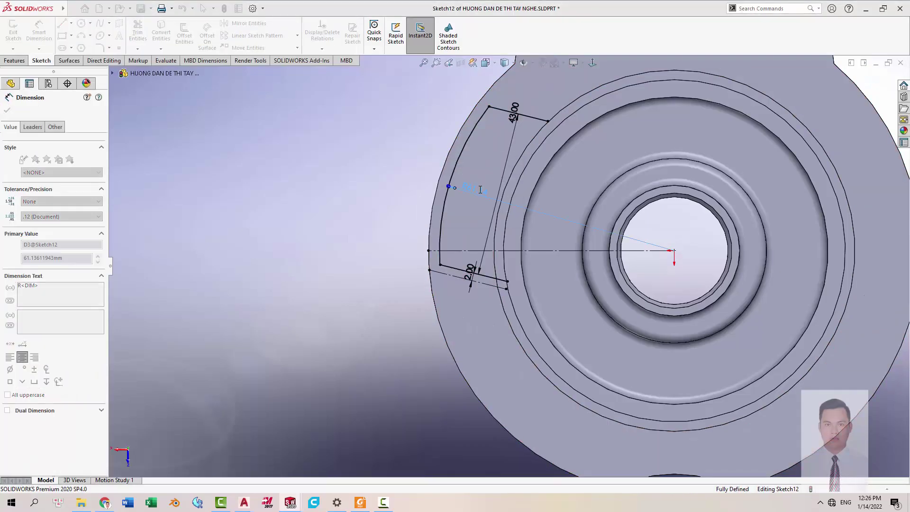
key(Escape)
key(alt+Tab)
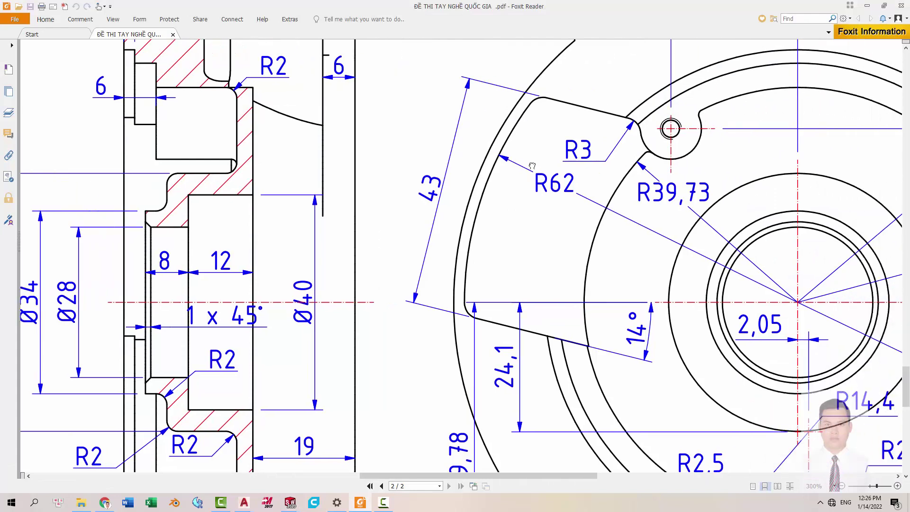
Inspect the R62, R3 and R39,73 pocket callouts on the exam drawing, glancing at the model.
ctrl+scroll(521, 279, down, 3)
ctrl+scroll(576, 222, up, 2)
ctrl+scroll(571, 253, up, 1)
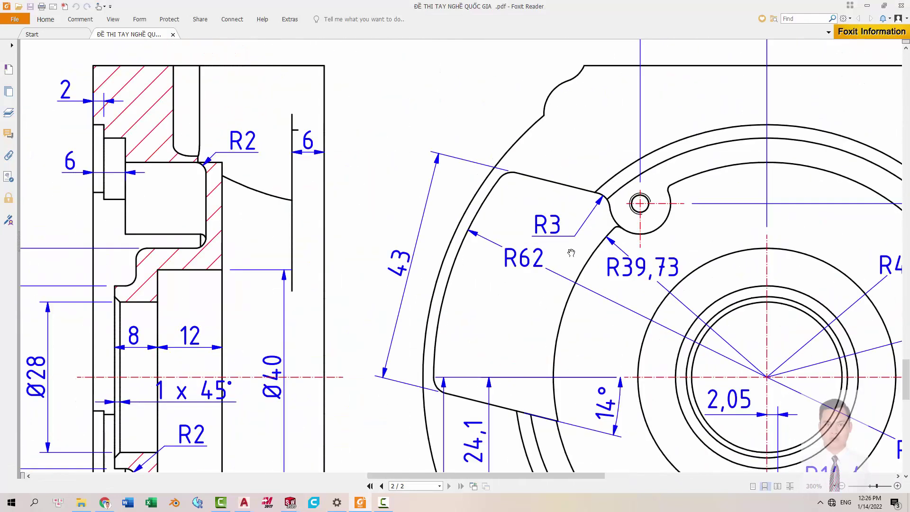
scroll(571, 253, down, 1)
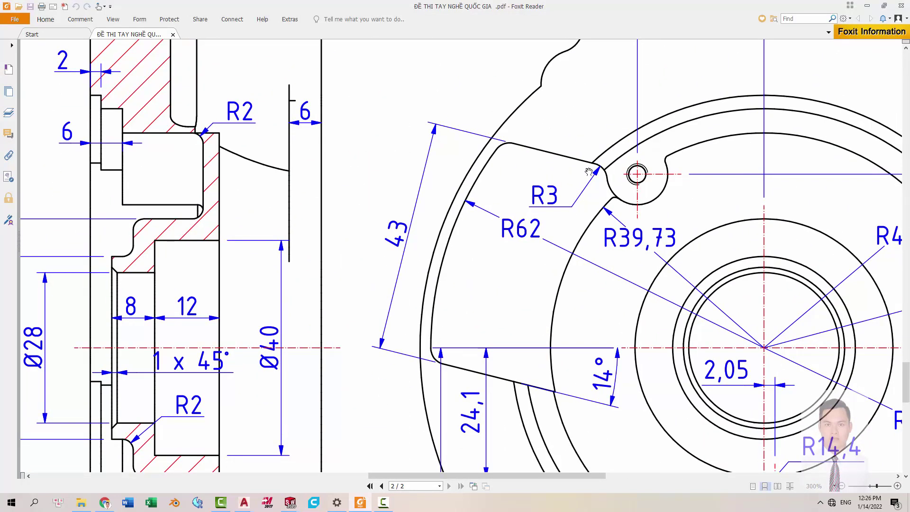
drag(588, 279, 488, 264)
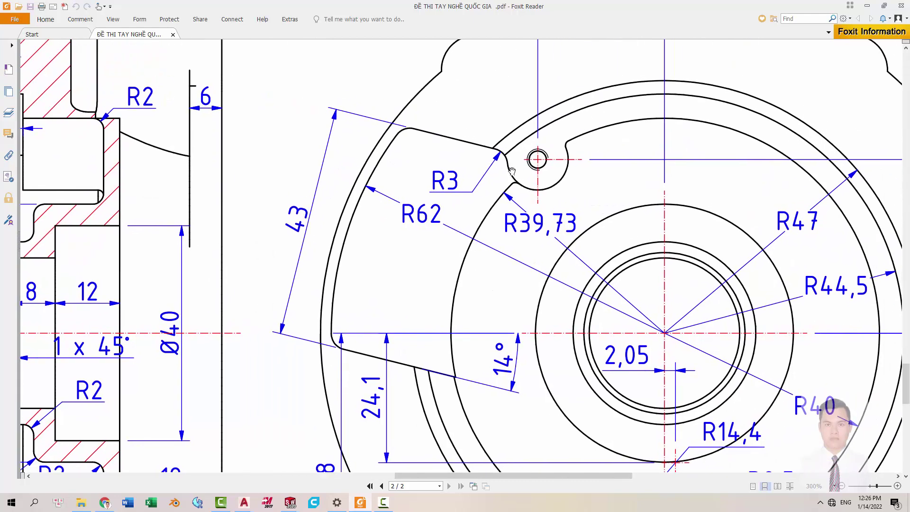
drag(520, 242, 509, 224)
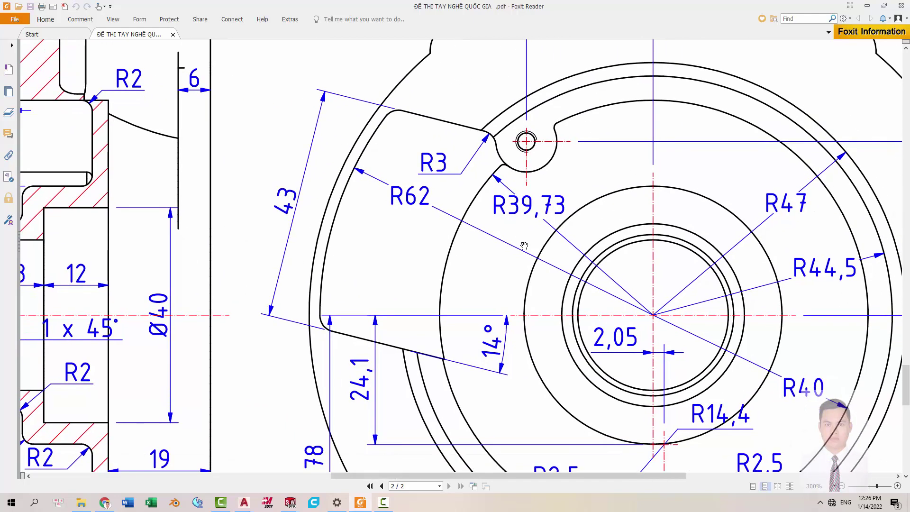
ctrl+scroll(517, 239, down, 2)
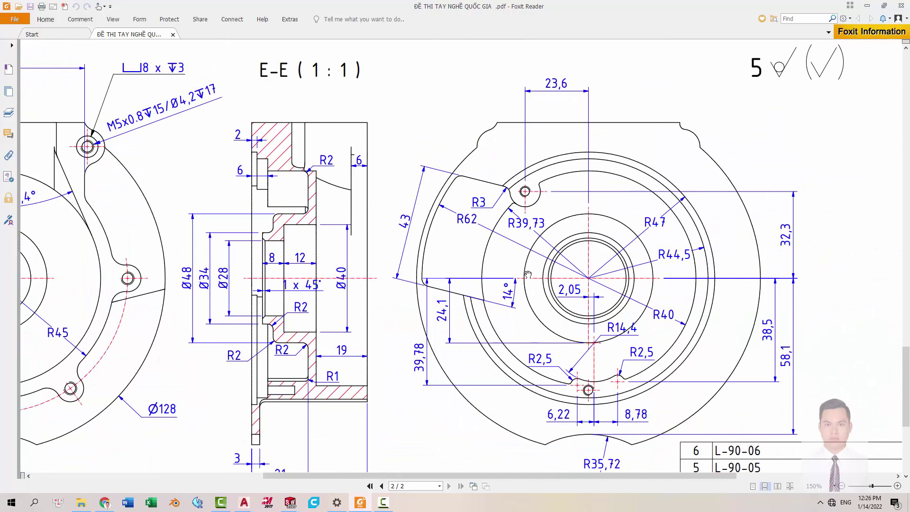
ctrl+scroll(507, 225, up, 2)
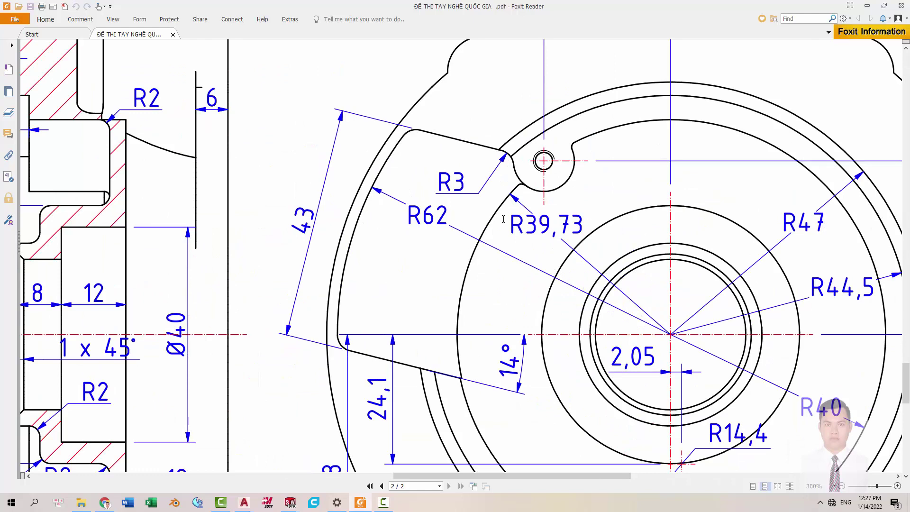
key(alt+Tab)
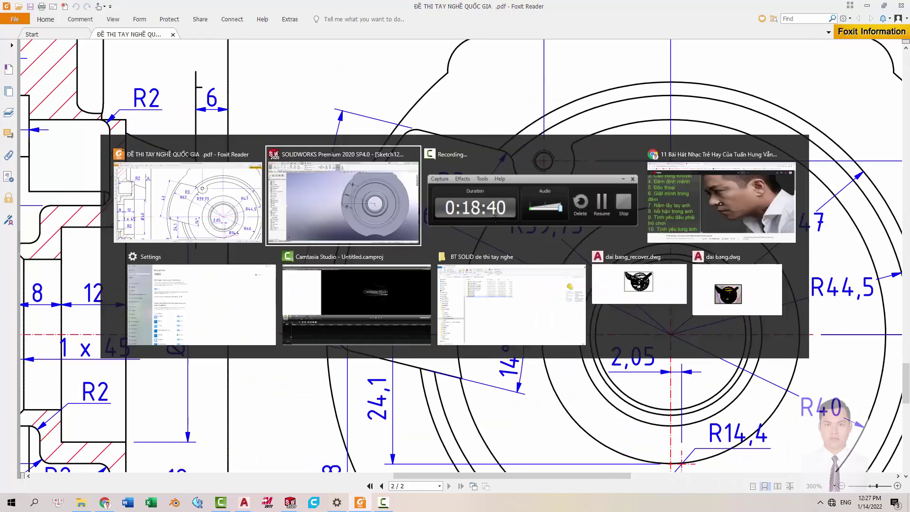
key(alt+Tab)
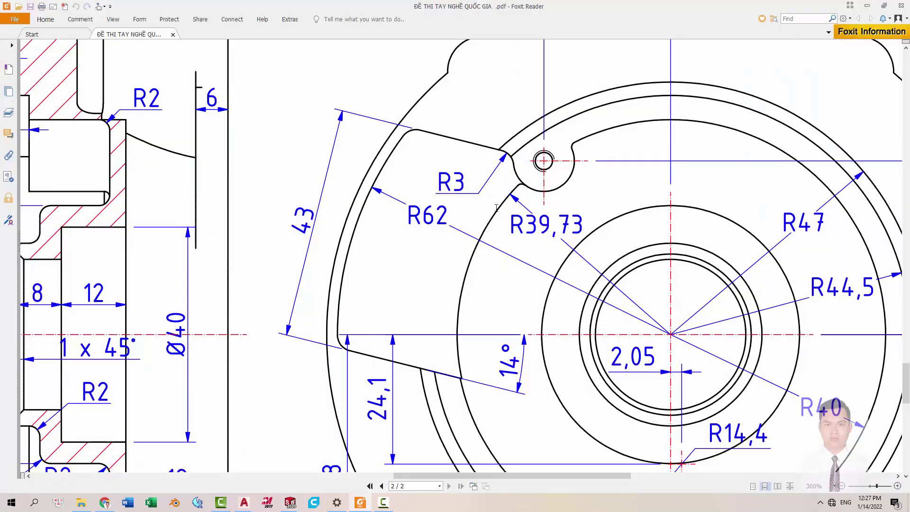
key(alt+Tab)
key(alt+Tab)
key(alt+Tab)
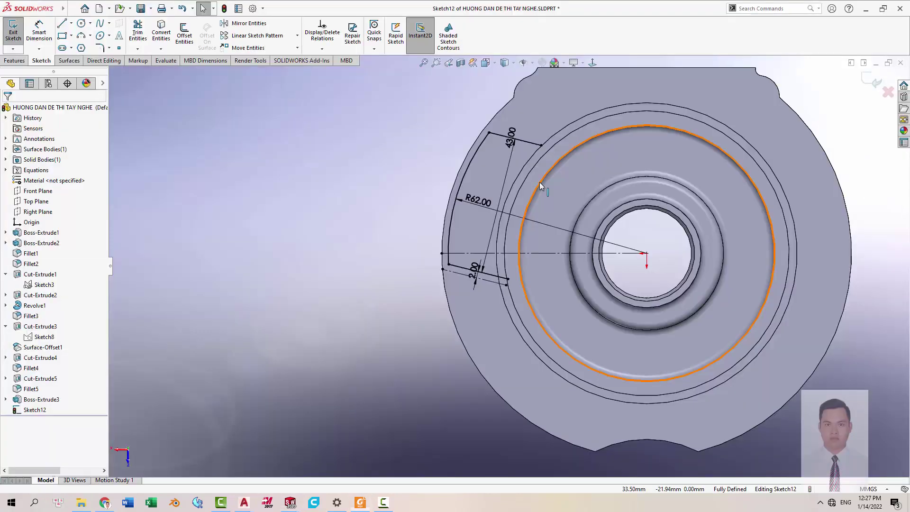
scroll(538, 161, down, 3)
Check the pocket profile's endpoints against the ring face, then clear the selection.
click(527, 132)
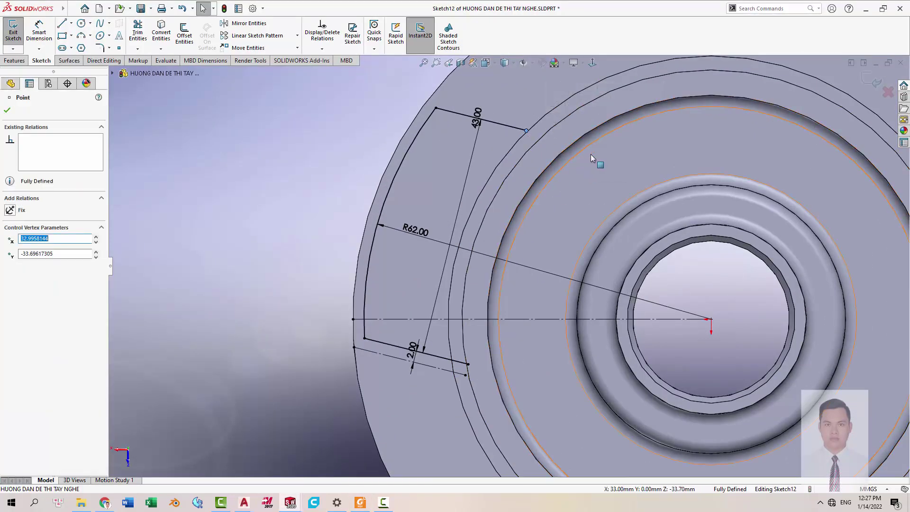
click(469, 364)
ctrl+click(514, 374)
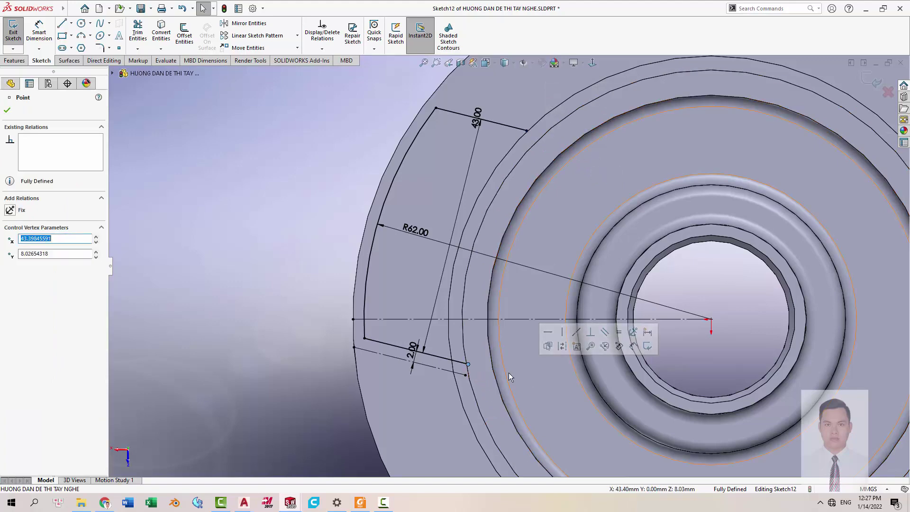
key(Escape)
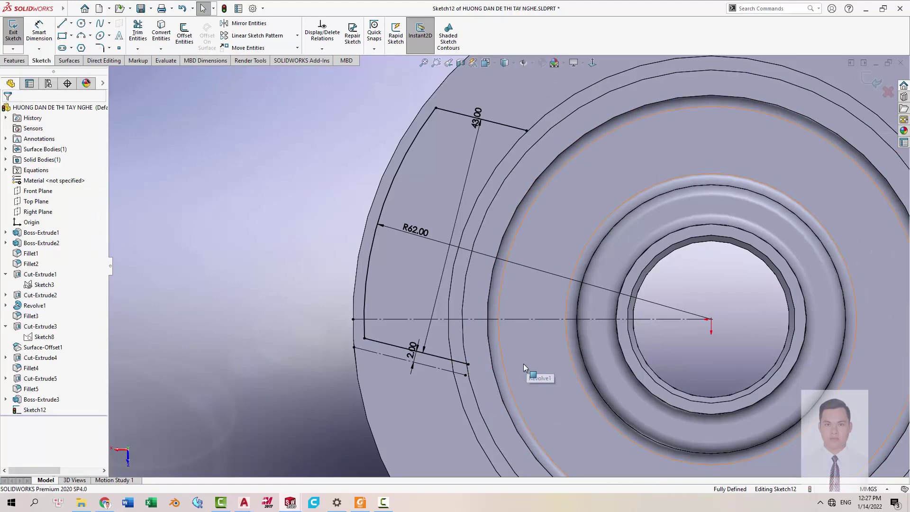
scroll(526, 362, up, 1)
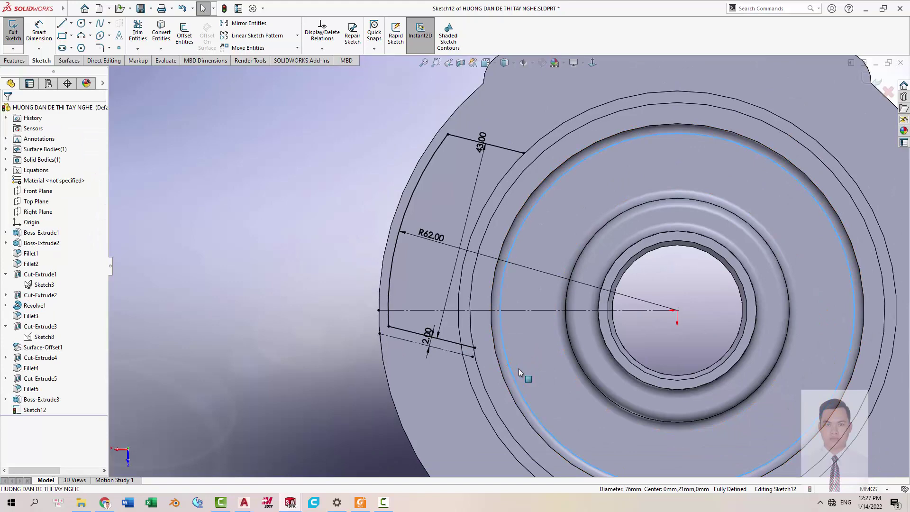
click(527, 352)
click(533, 351)
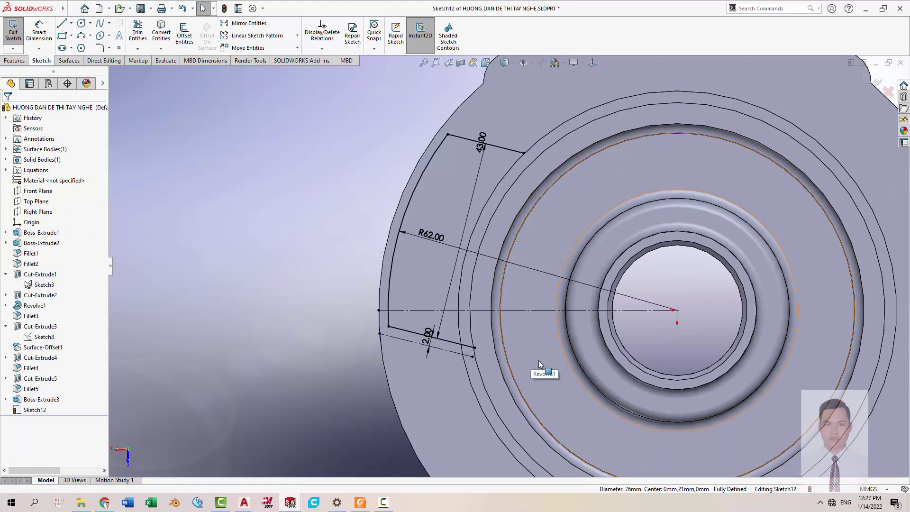
scroll(471, 288, down, 2)
scroll(511, 294, up, 2)
Extend the top and bottom pocket lines to the inner circle with Trim Entities.
key(s)
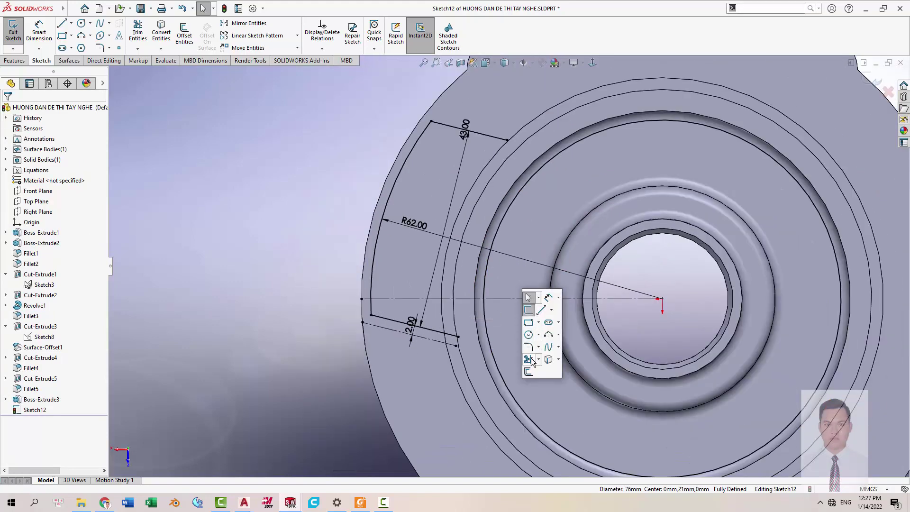
click(539, 359)
click(554, 374)
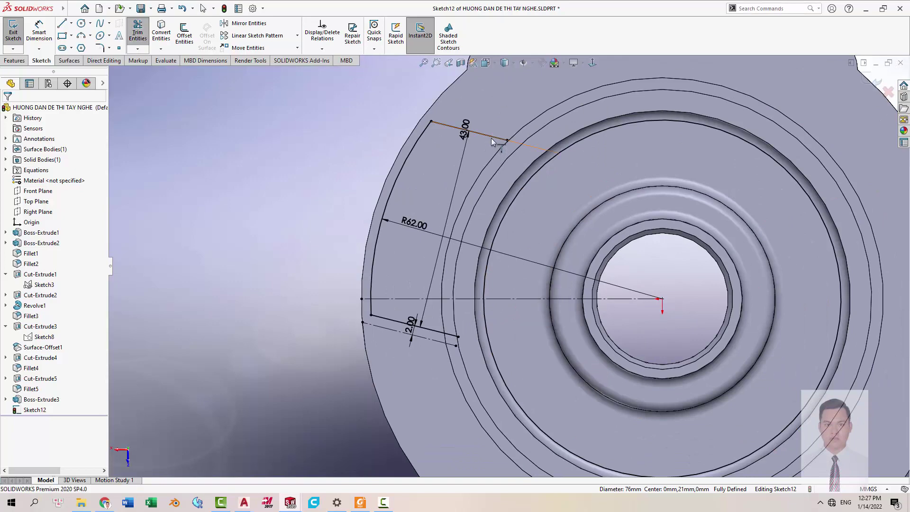
click(491, 138)
click(476, 341)
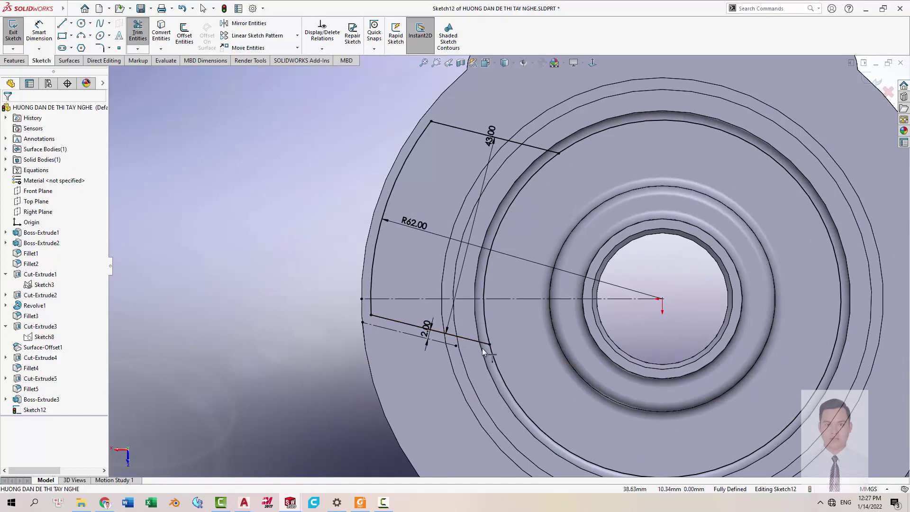
right_drag(612, 180, 585, 161)
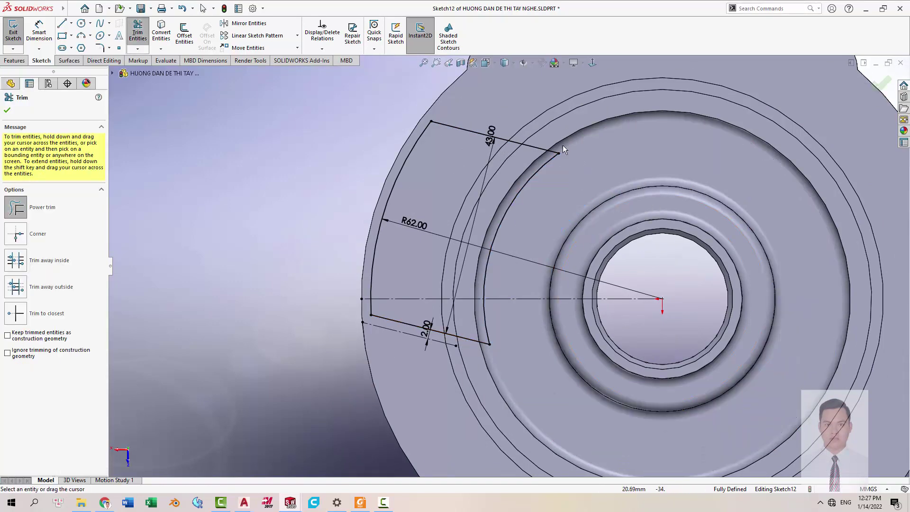
key(alt+Tab)
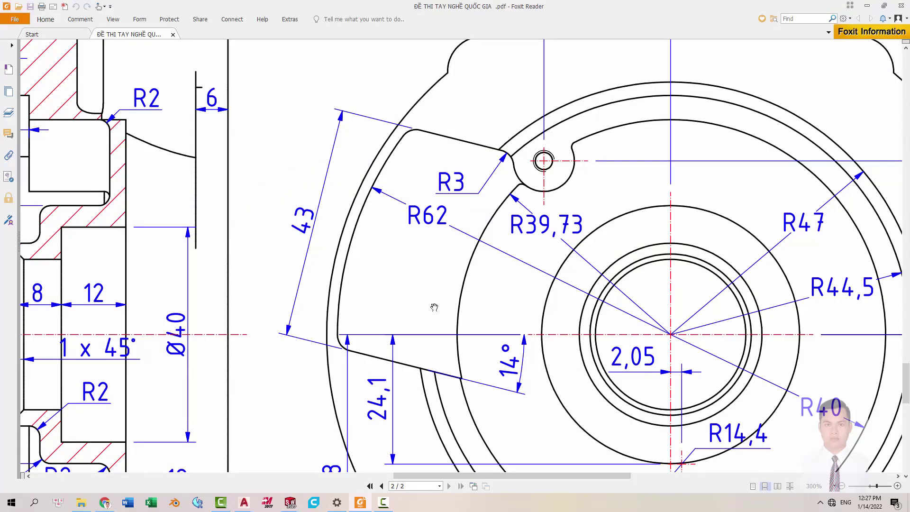
key(alt+Tab)
Round the profile's two left corners with R3 sketch fillets.
right_drag(495, 303, 499, 331)
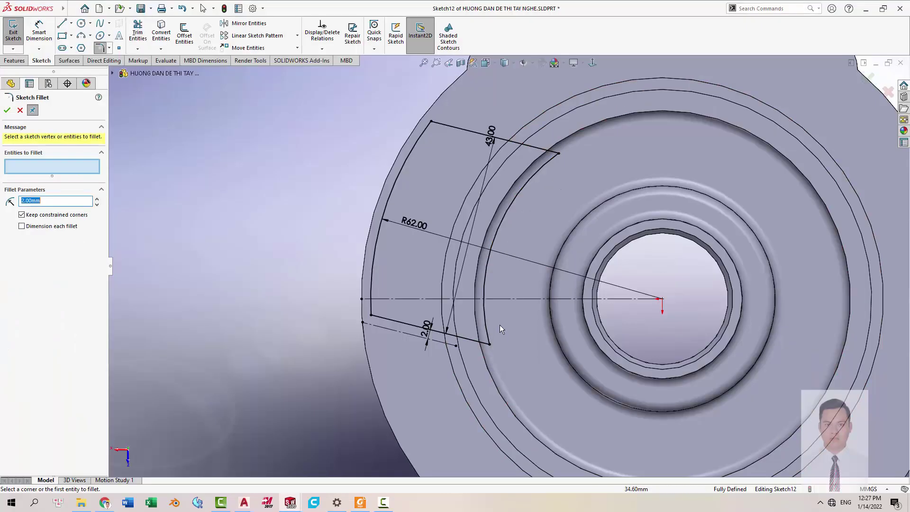
text(3)
click(432, 123)
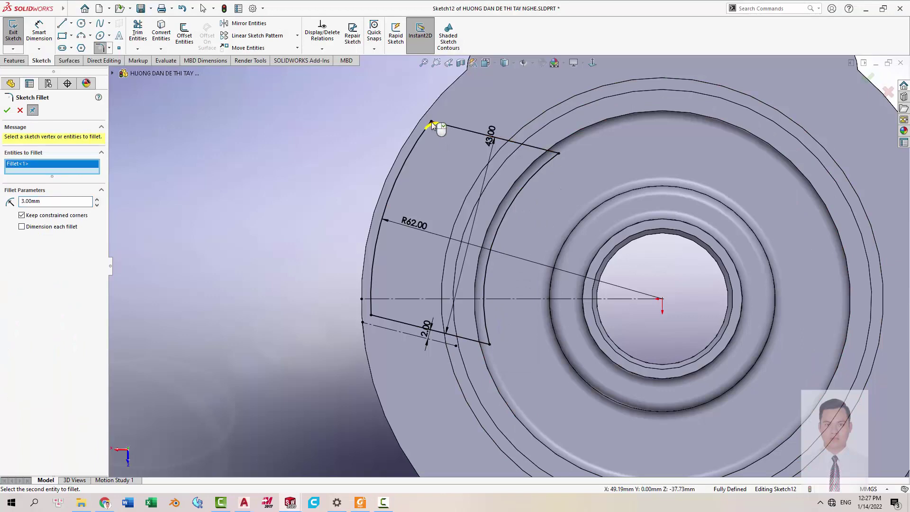
click(373, 315)
key(Return)
scroll(542, 223, up, 2)
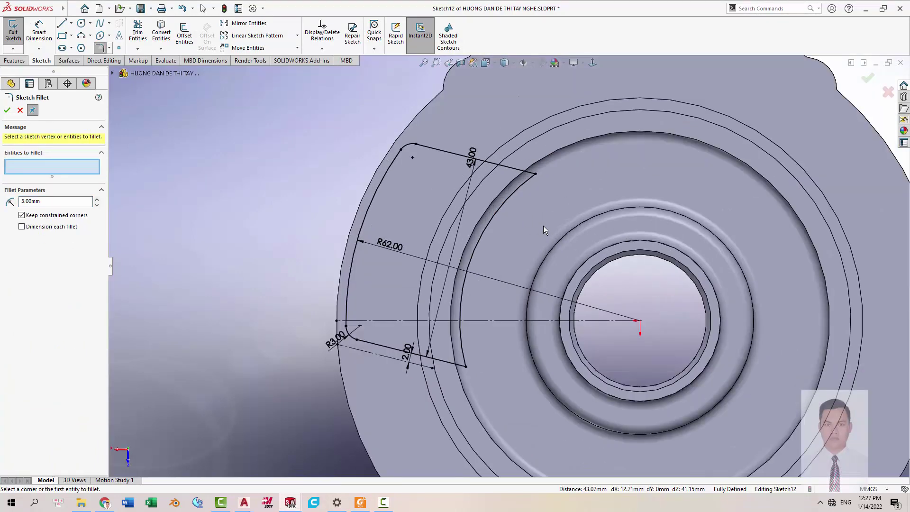
key(Escape)
Move the 43.00 dimension outside the profile and exit the sketch.
drag(458, 164, 303, 202)
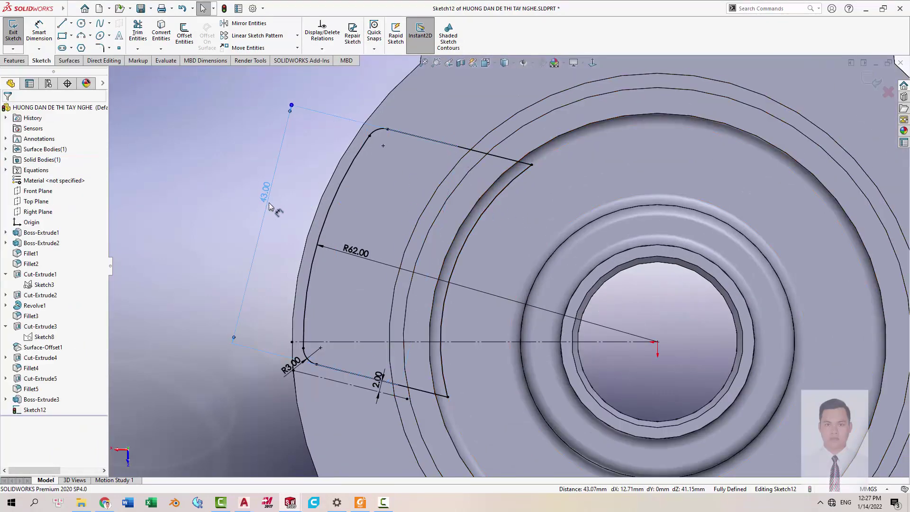
key(alt+Tab)
key(alt+Tab)
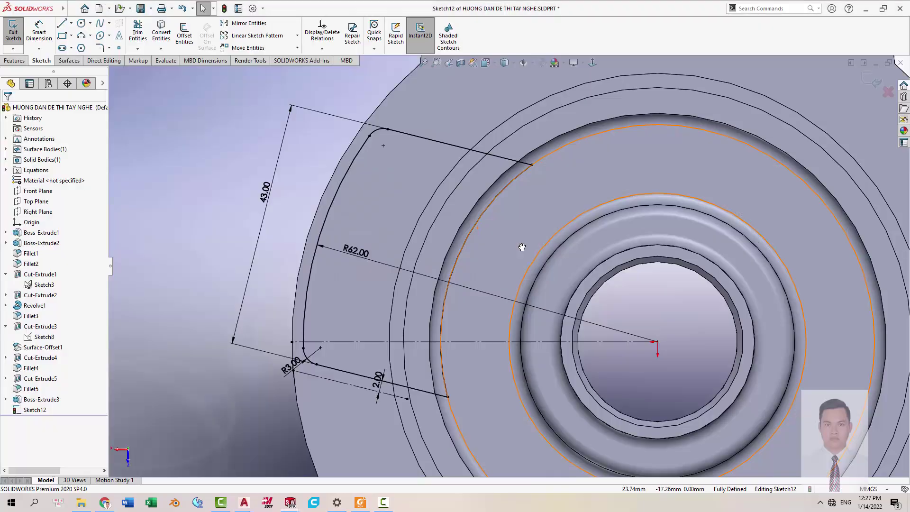
key(s)
click(558, 276)
Start an extruded cut from the Sketch12 pocket profile and preview it.
key(s)
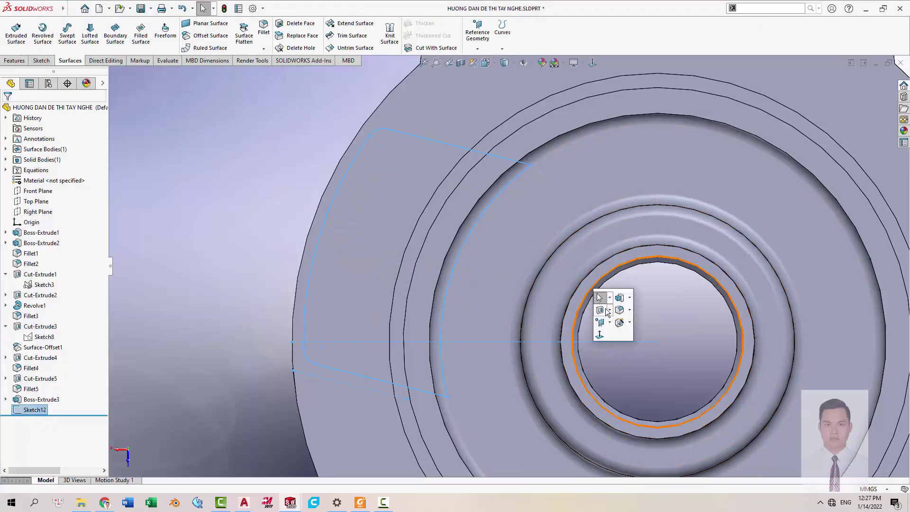
click(600, 310)
middle_drag(497, 303, 473, 264)
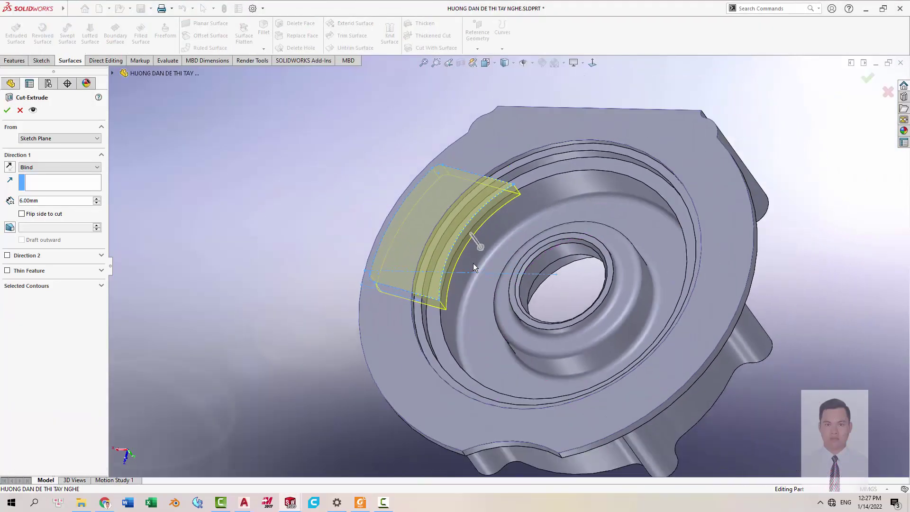
scroll(477, 303, down, 3)
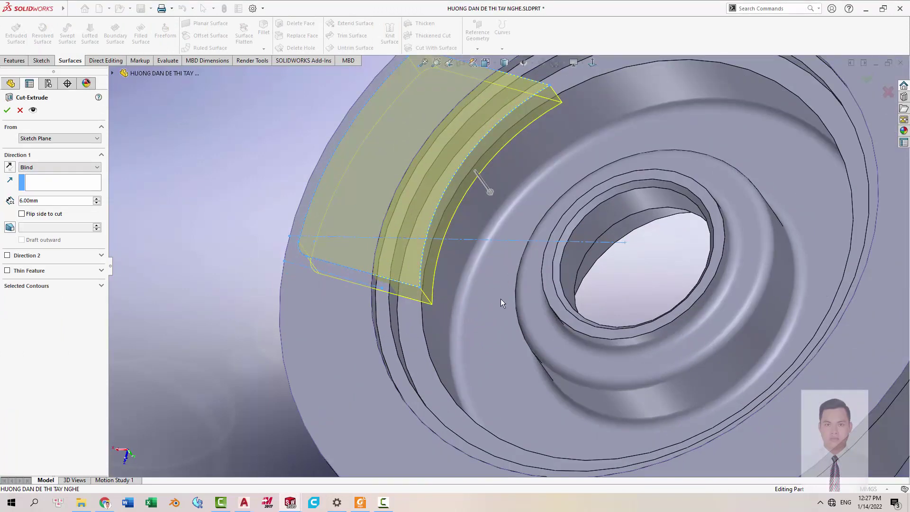
Check the R2 fillet detail on the exam drawing.
key(alt+Tab)
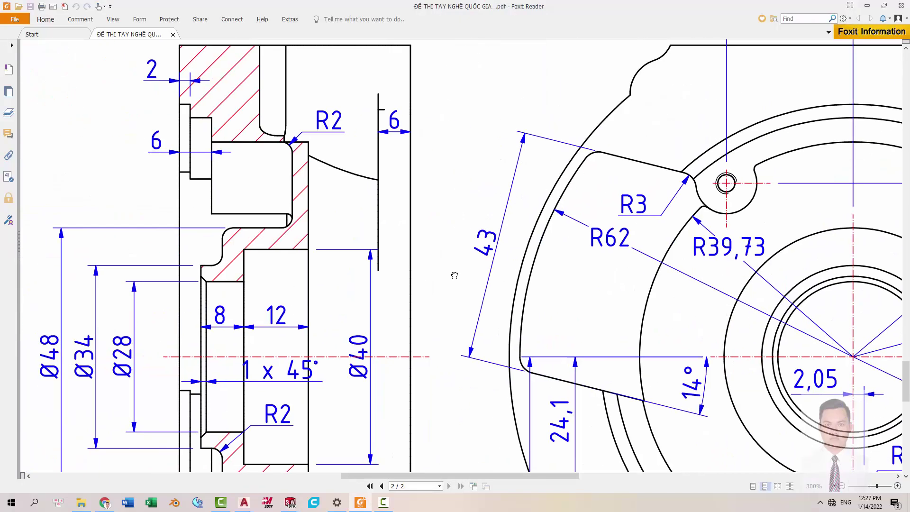
drag(454, 275, 502, 276)
ctrl+scroll(332, 157, up, 3)
scroll(347, 126, up, 2)
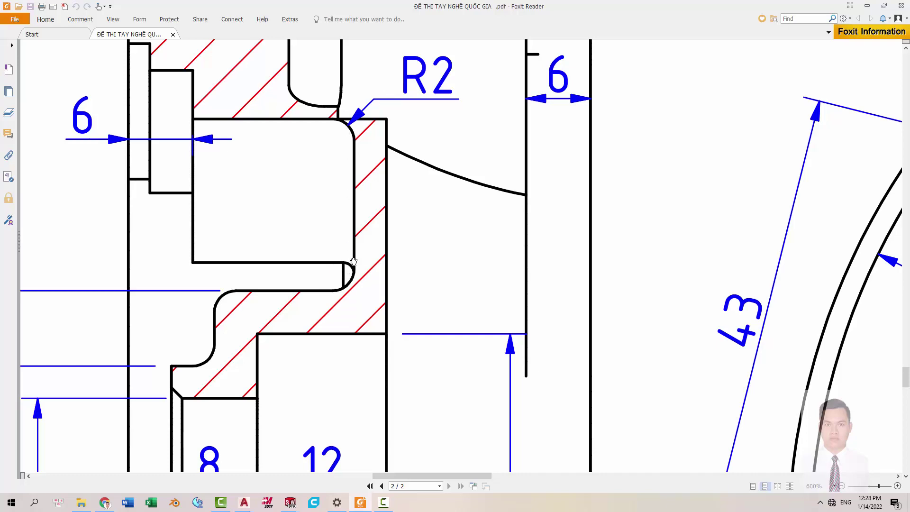
key(alt+Tab)
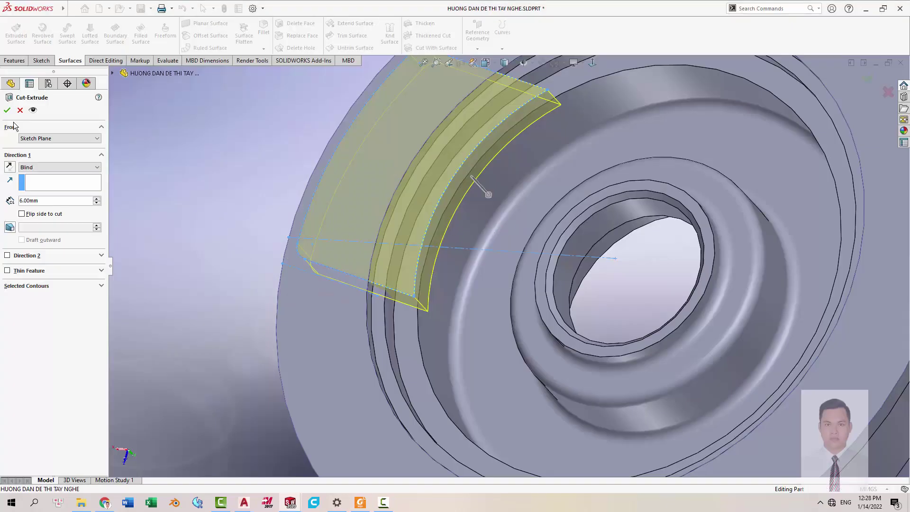
End the cut Offset From Surface at the ring face, creating Cut-Extrude6.
click(60, 138)
click(59, 167)
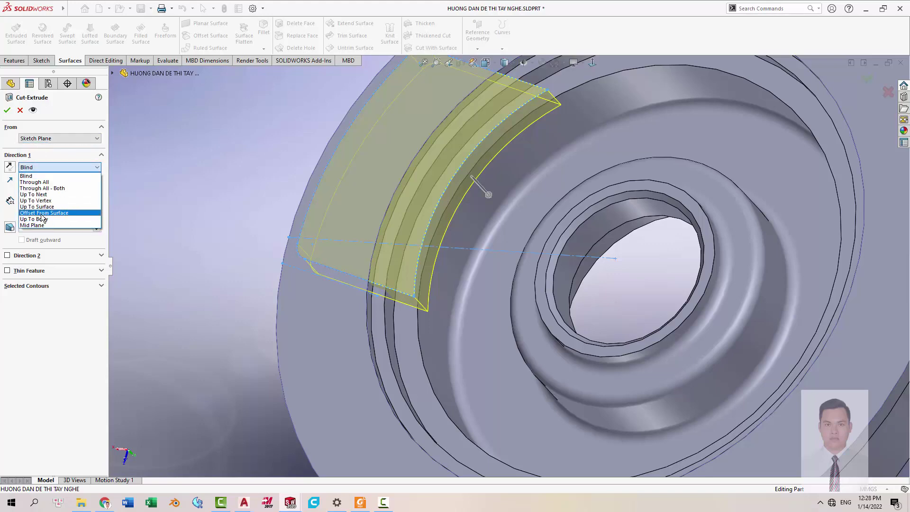
click(59, 214)
scroll(465, 270, up, 3)
scroll(506, 275, down, 2)
click(506, 279)
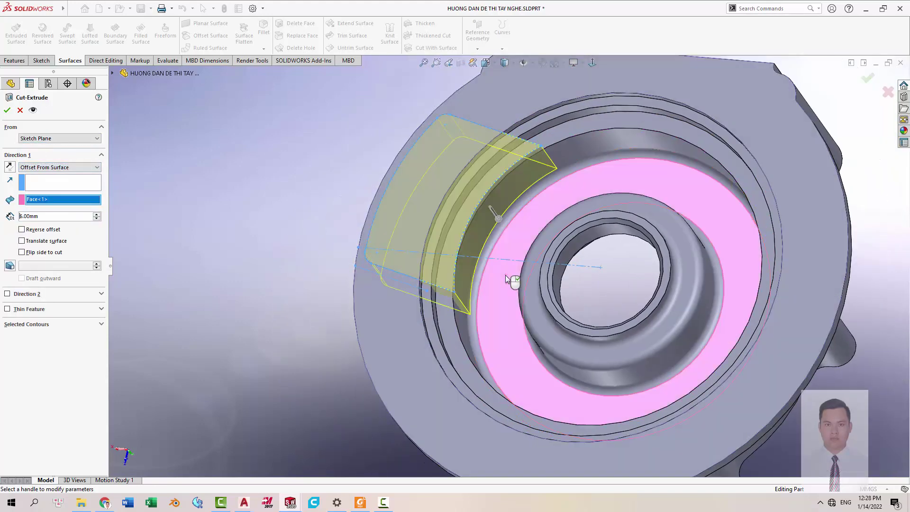
key(Return)
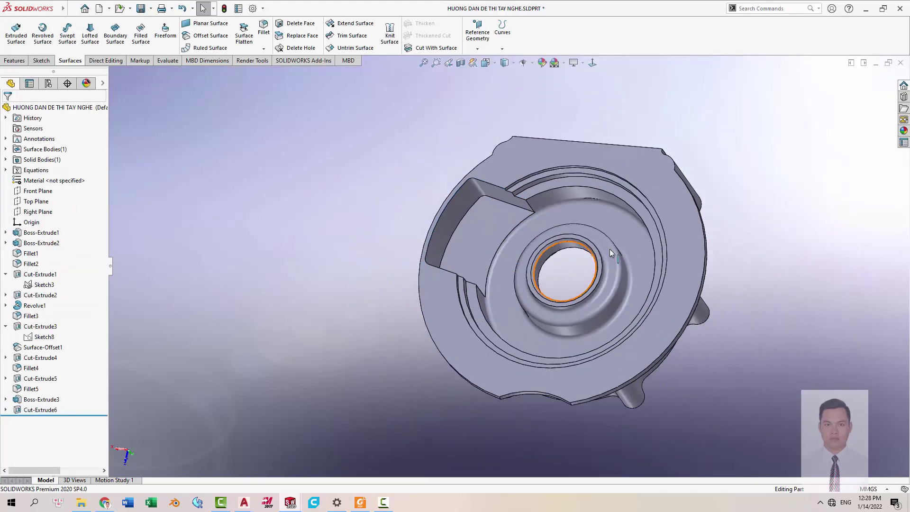
Switch to head-on views and tumble the model to inspect the new pocket.
key(space)
click(563, 223)
middle_drag(563, 223, 582, 211)
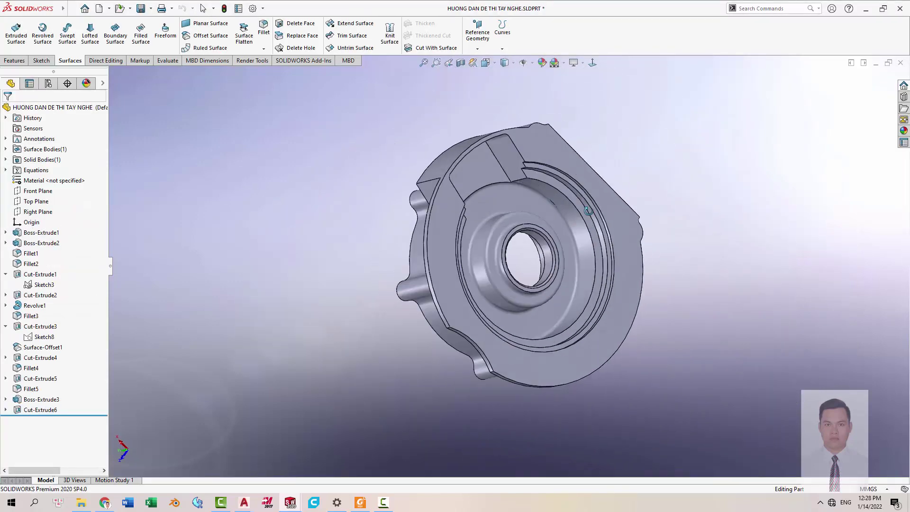
key(space)
click(582, 211)
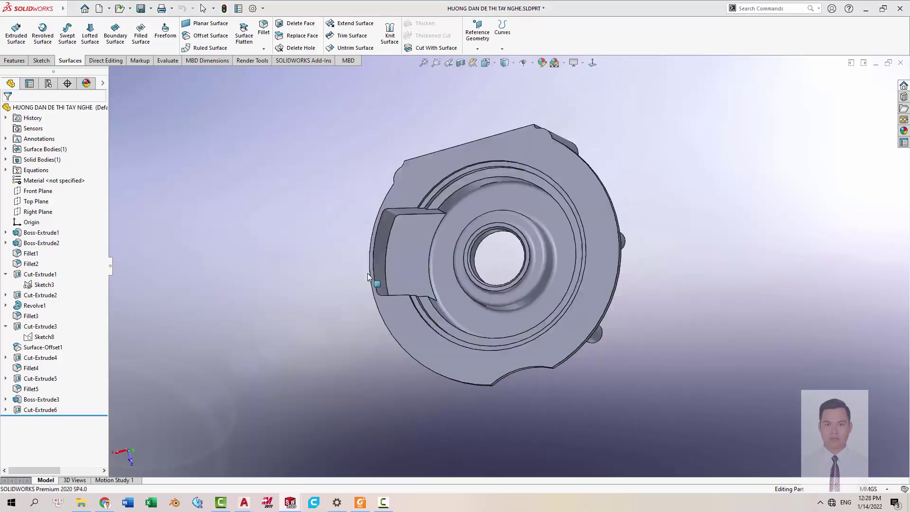
Zoom in and out on the finished pocket to check the cut.
scroll(367, 273, down, 5)
scroll(365, 278, down, 2)
scroll(359, 276, down, 2)
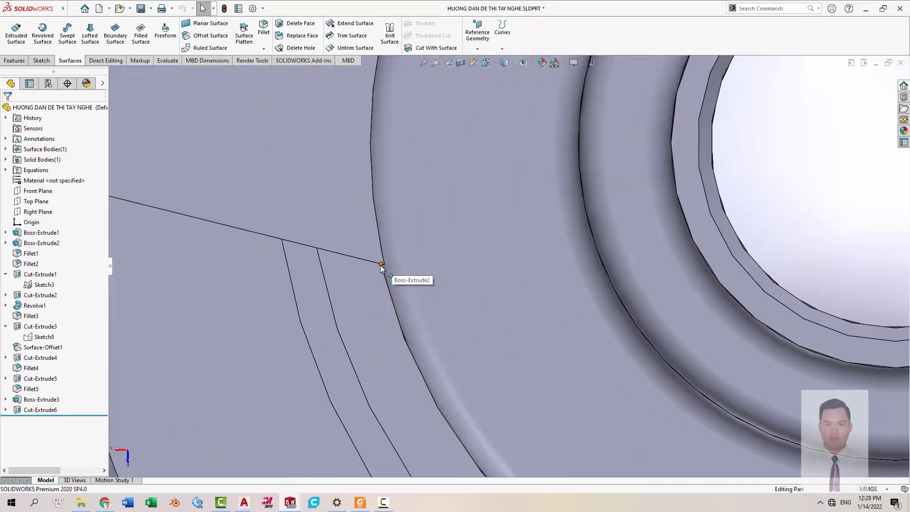
scroll(427, 270, up, 2)
scroll(503, 268, up, 2)
scroll(610, 157, up, 3)
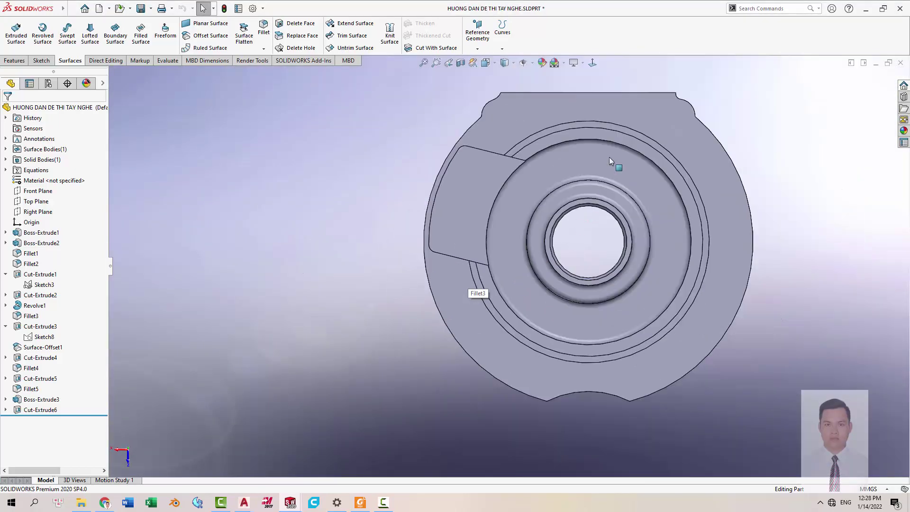
scroll(611, 163, down, 1)
scroll(570, 257, up, 1)
key(alt+Tab)
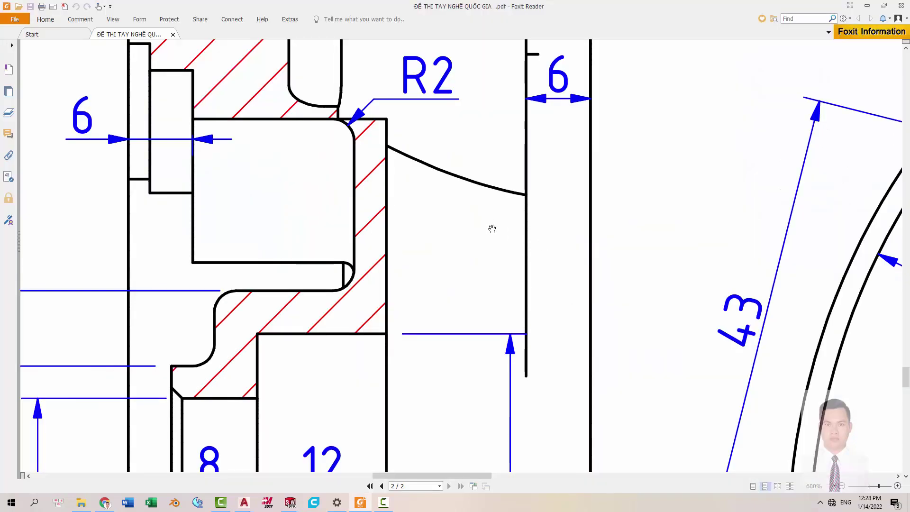
ctrl+scroll(519, 264, down, 2)
ctrl+scroll(520, 263, down, 1)
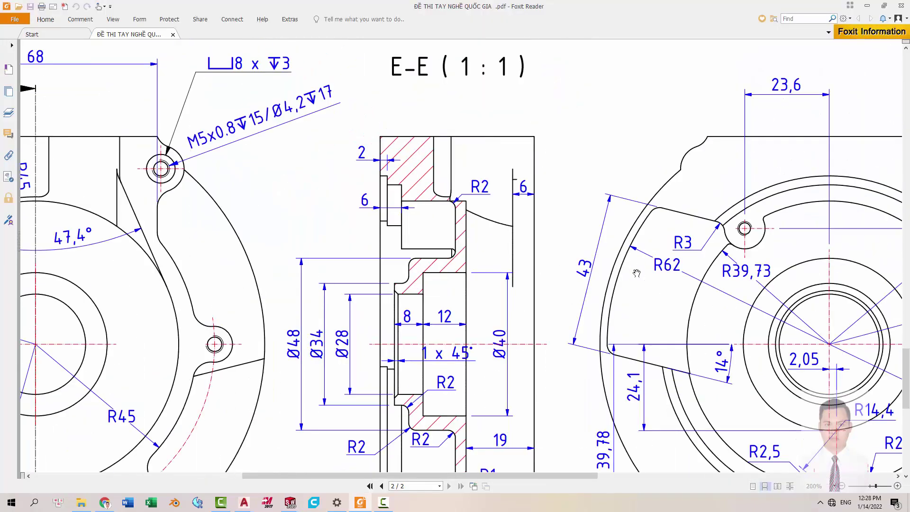
drag(791, 276, 455, 126)
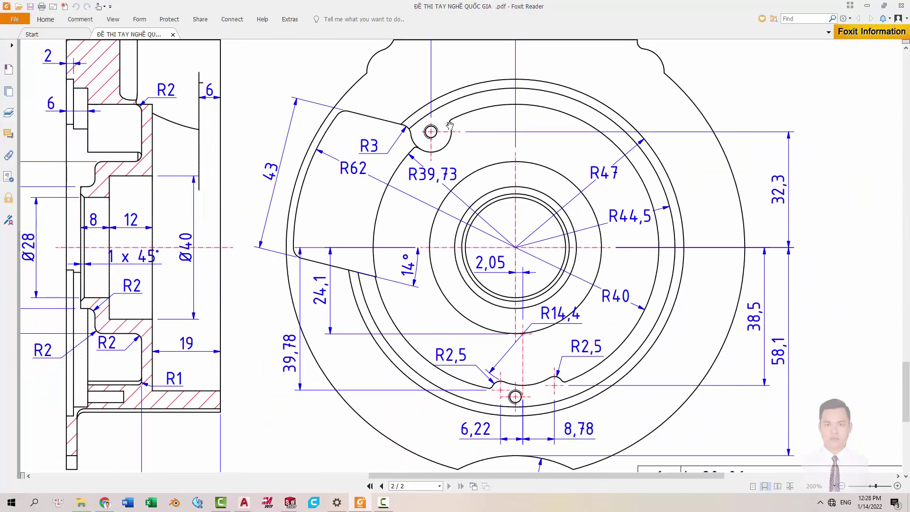
ctrl+scroll(376, 200, down, 1)
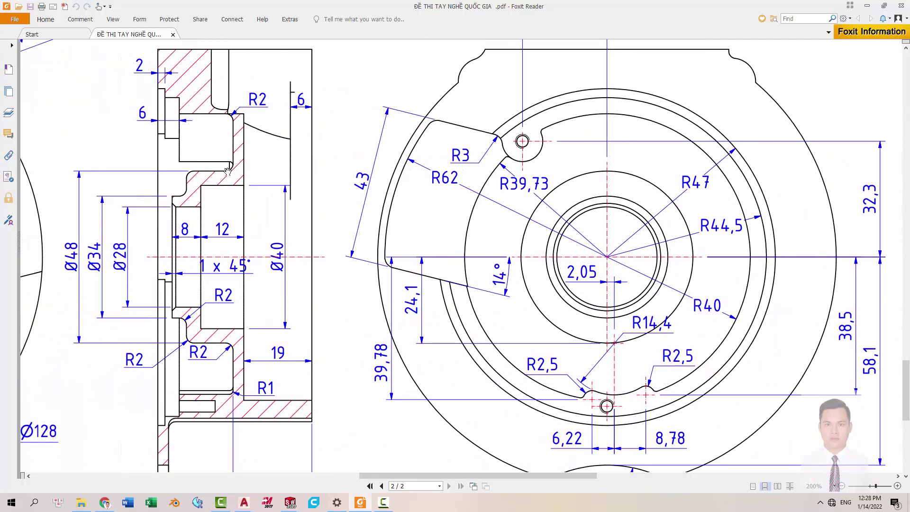
ctrl+scroll(227, 169, up, 3)
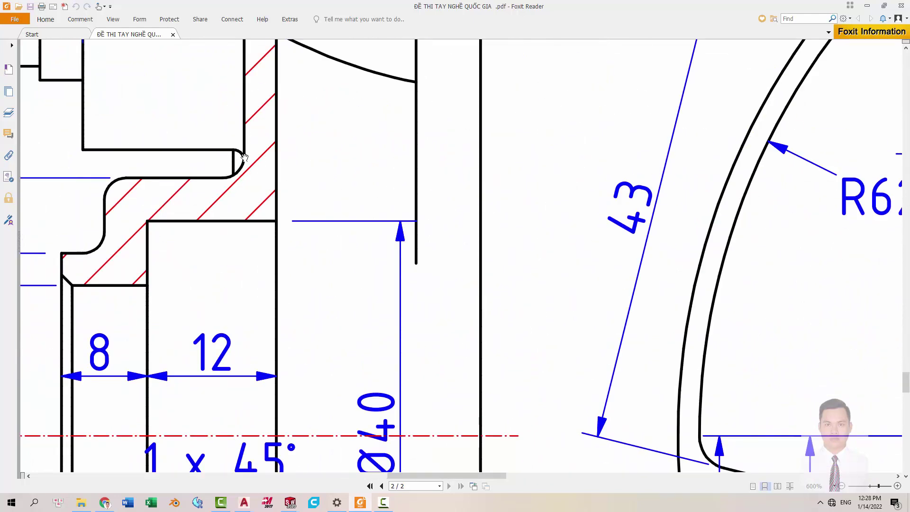
ctrl+scroll(519, 201, down, 3)
drag(207, 211, 293, 212)
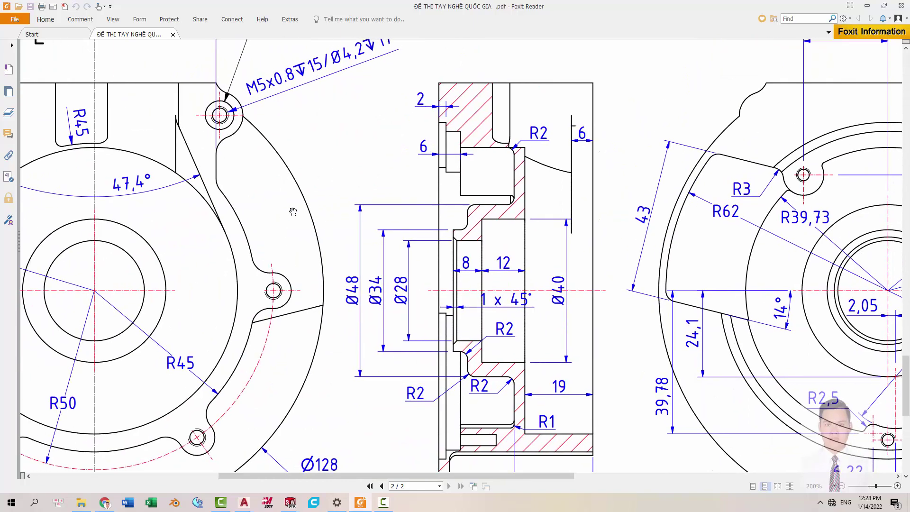
drag(663, 216, 392, 200)
ctrl+scroll(549, 201, down, 1)
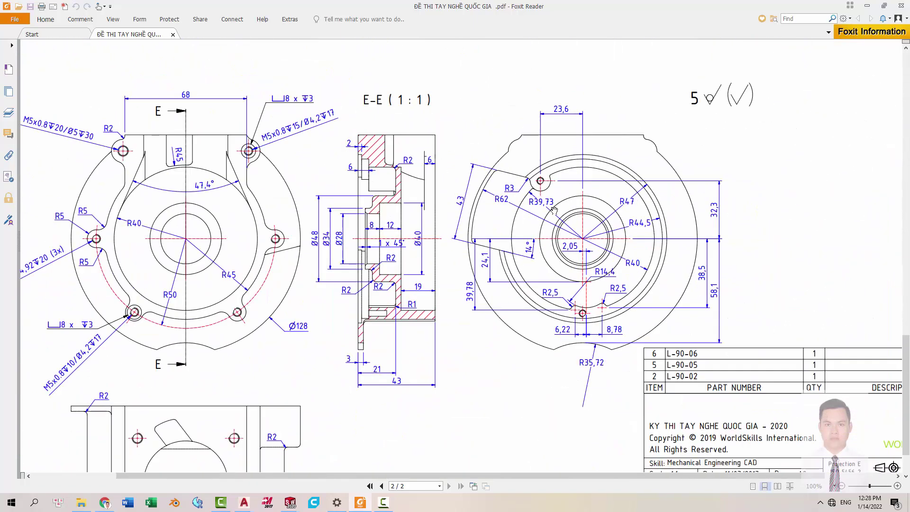
ctrl+scroll(542, 207, up, 1)
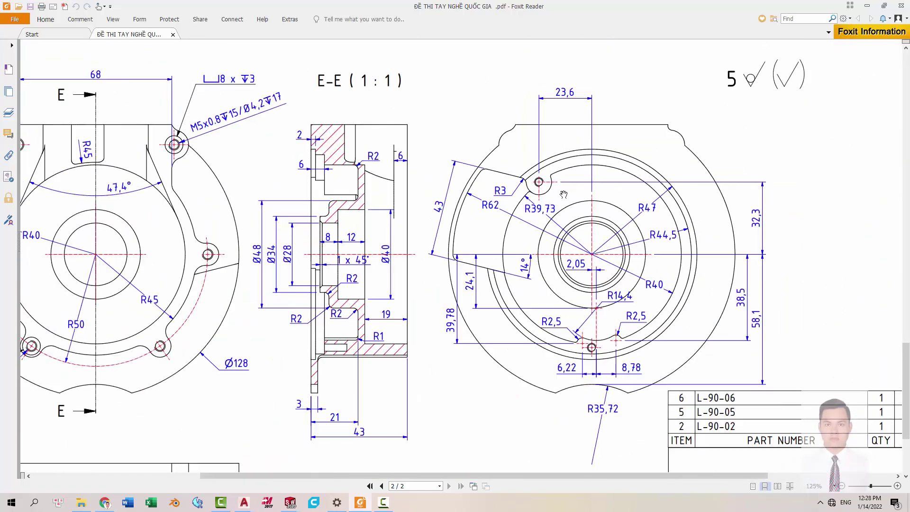
ctrl+scroll(448, 212, down, 1)
ctrl+scroll(448, 212, up, 2)
ctrl+scroll(448, 212, down, 3)
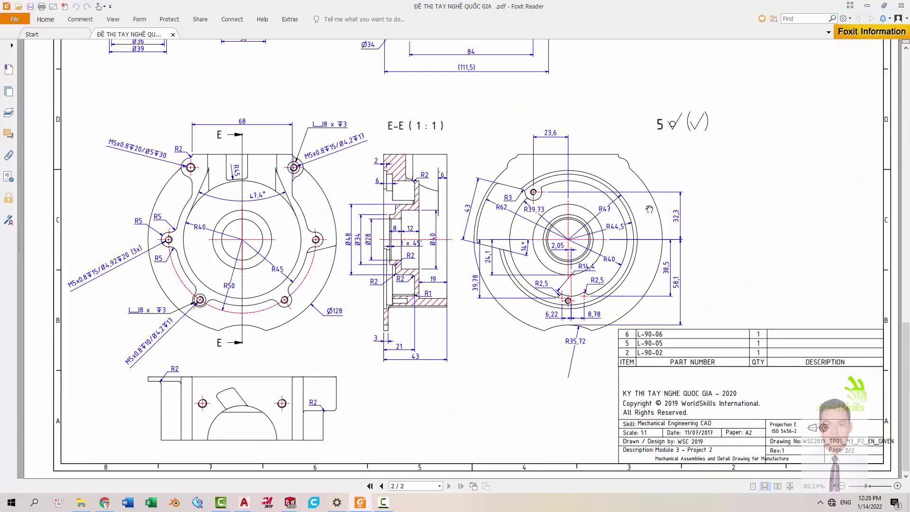
ctrl+scroll(623, 152, up, 1)
scroll(623, 152, up, 5)
scroll(437, 330, up, 3)
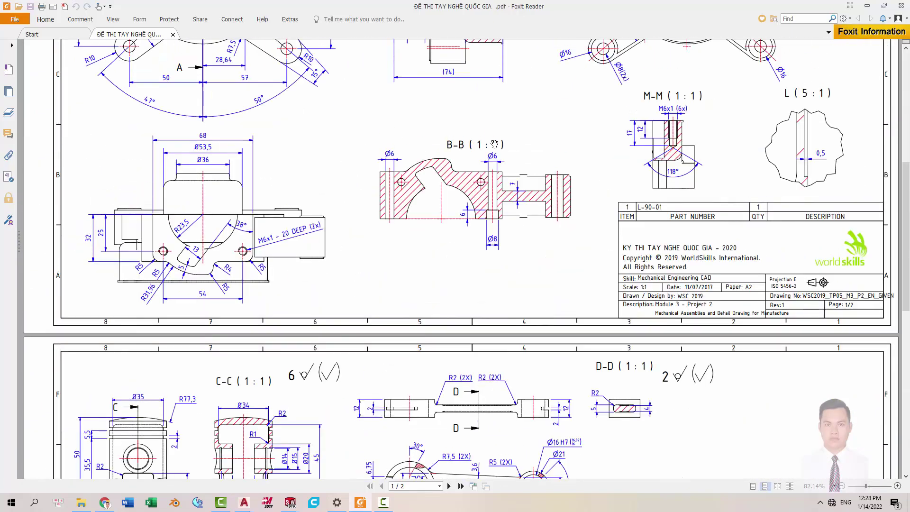
scroll(437, 330, up, 4)
ctrl+scroll(251, 262, up, 1)
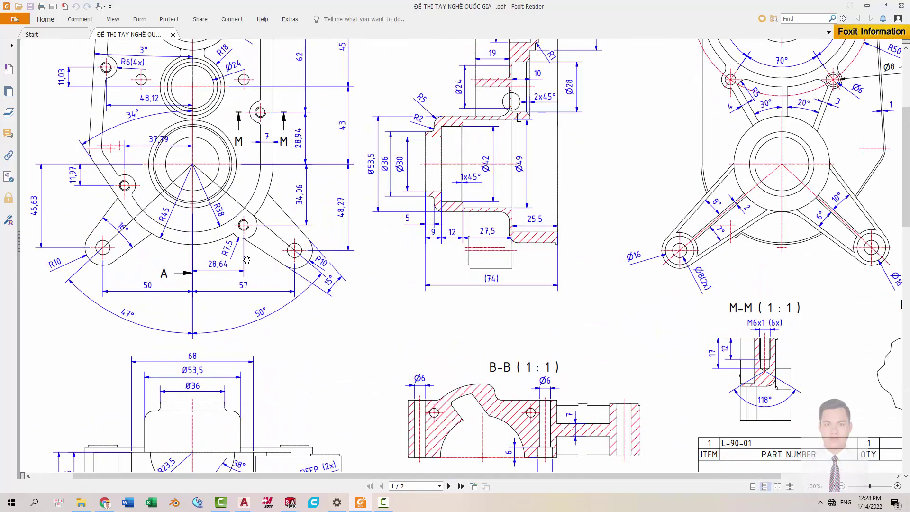
scroll(508, 196, right, 2)
scroll(521, 195, up, 3)
scroll(546, 189, up, 1)
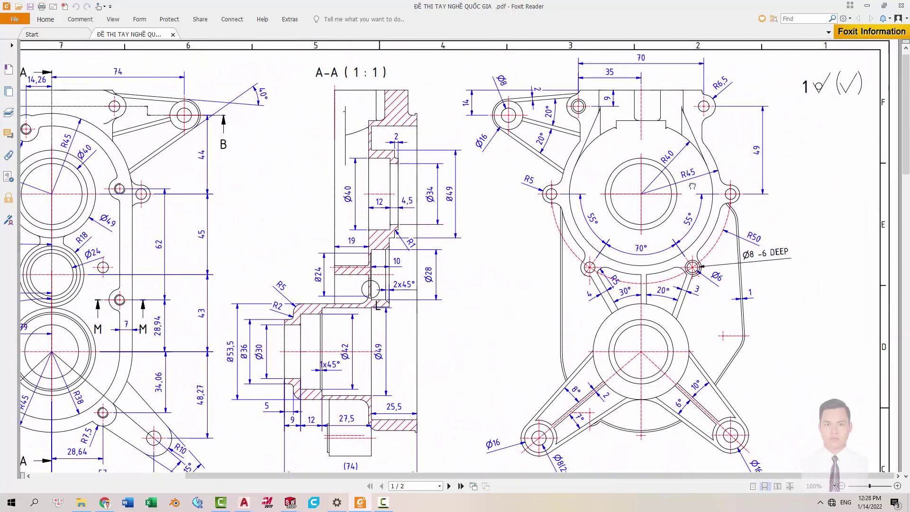
ctrl+scroll(537, 225, down, 1)
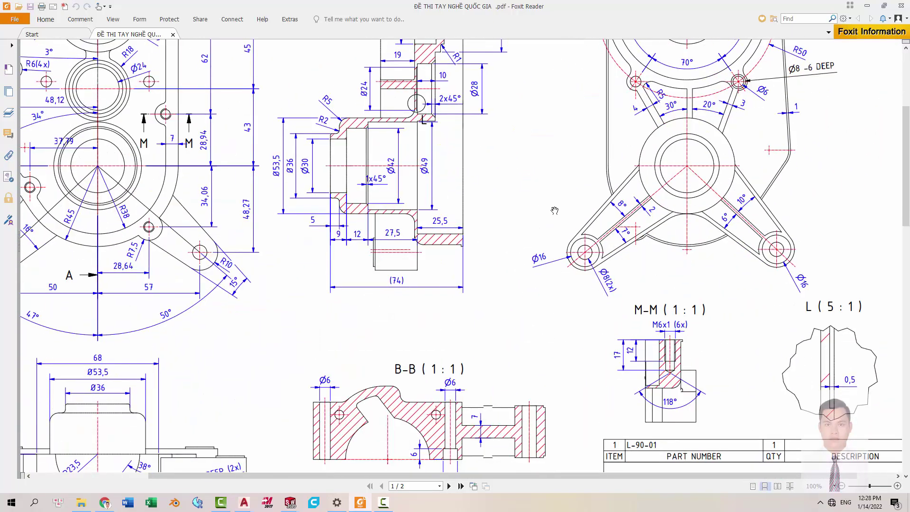
scroll(522, 230, down, 2)
scroll(502, 238, down, 5)
scroll(484, 245, down, 4)
scroll(485, 245, down, 2)
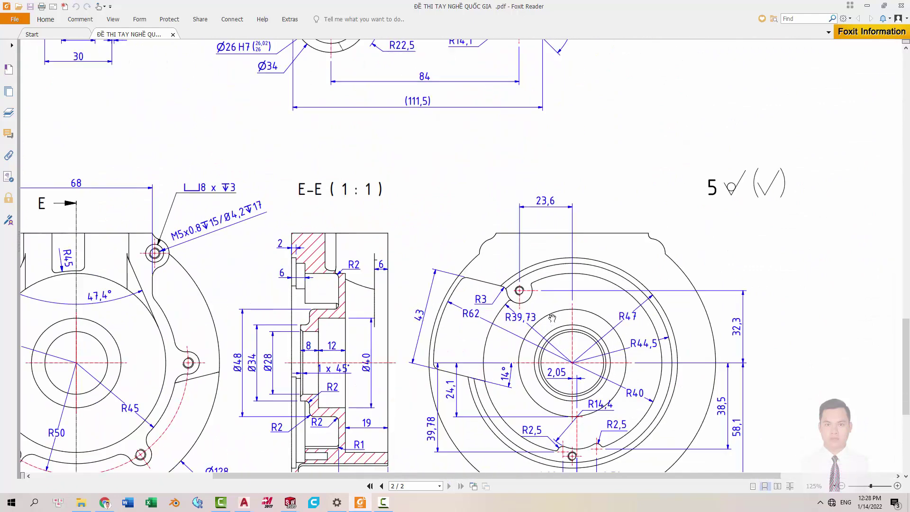
ctrl+scroll(308, 309, up, 3)
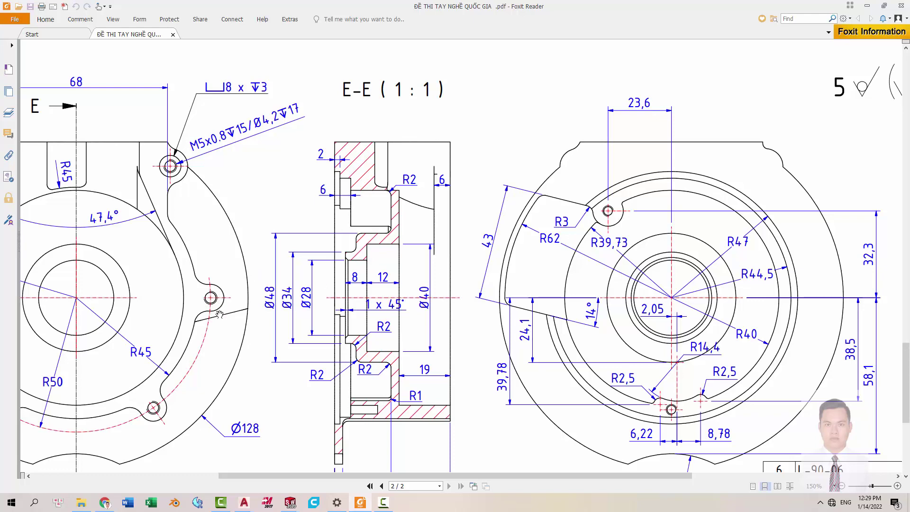
Pan the drawing to show the E-E section, the right view's notch and its lower hole.
drag(220, 314, 455, 290)
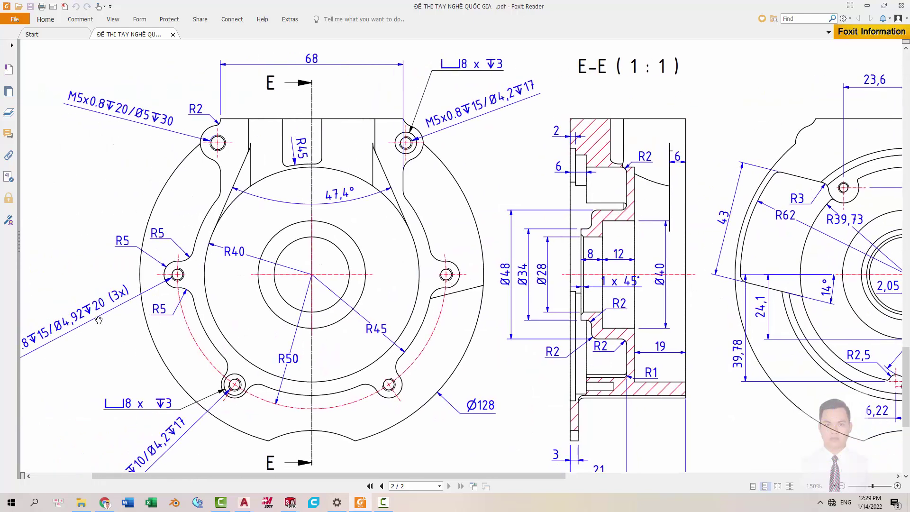
drag(99, 320, 87, 338)
drag(727, 232, 641, 258)
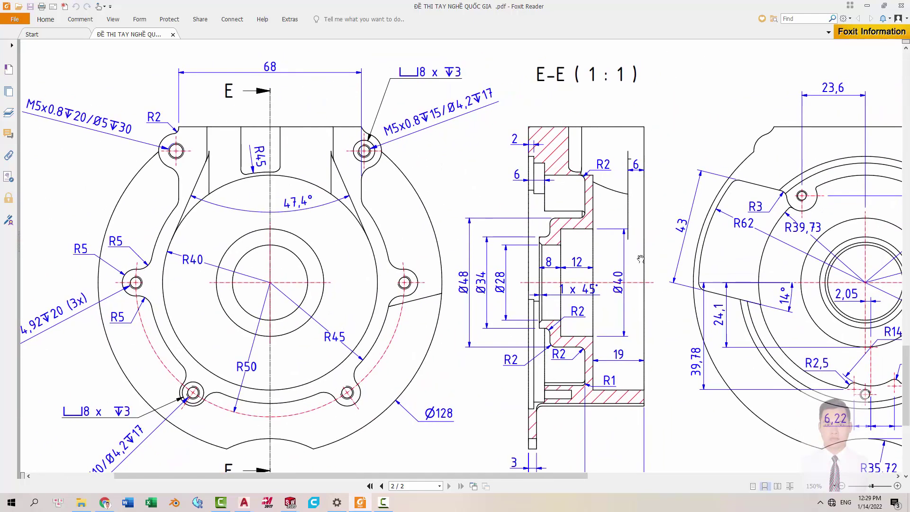
mouse_move(759, 232)
mouse_down()
mouse_move(663, 258)
mouse_move(709, 244)
mouse_move(657, 232)
mouse_move(713, 197)
mouse_up()
ctrl+scroll(656, 224, up, 1)
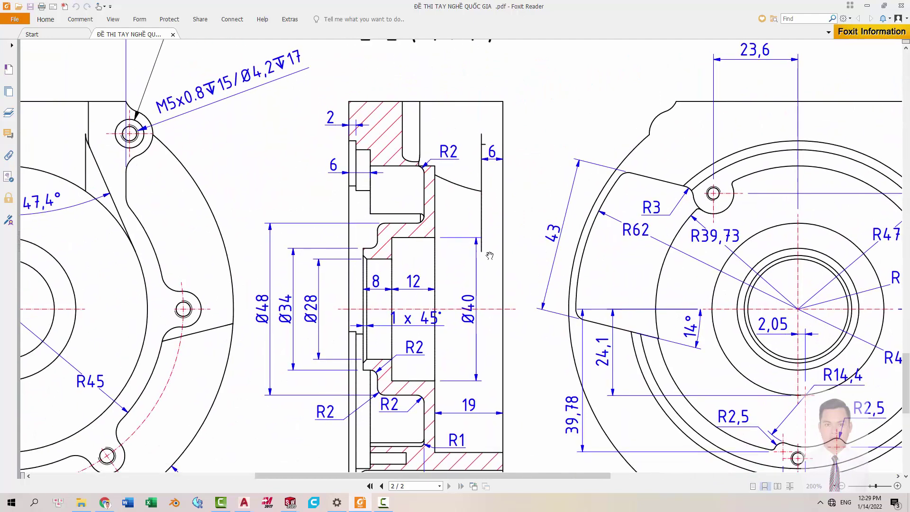
drag(186, 306, 242, 302)
drag(697, 240, 649, 249)
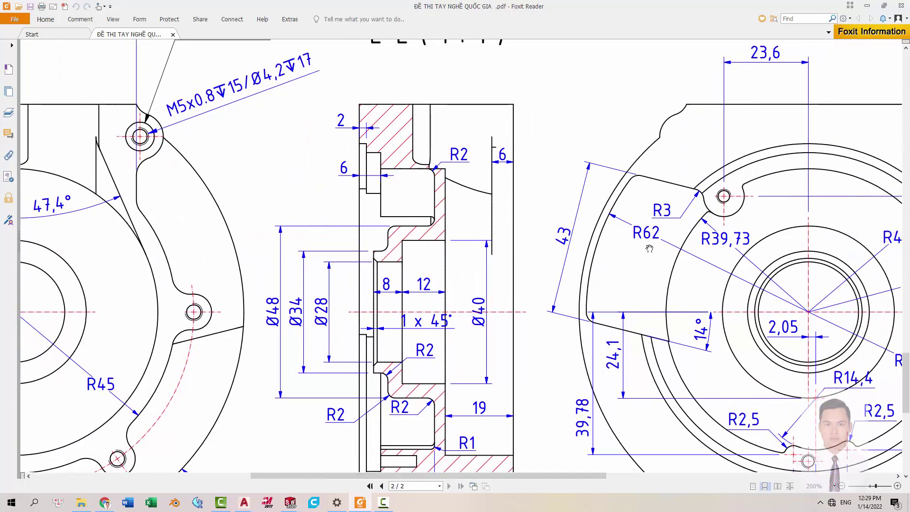
mouse_move(722, 199)
mouse_down()
mouse_move(622, 214)
mouse_move(606, 161)
mouse_up()
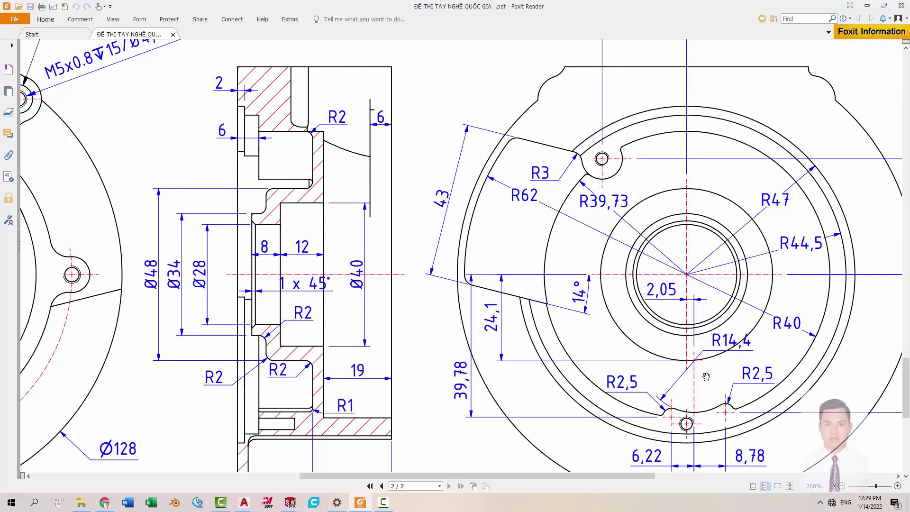
ctrl+scroll(688, 413, down, 2)
ctrl+scroll(675, 399, up, 1)
mouse_move(675, 399)
mouse_down()
mouse_move(636, 261)
mouse_move(754, 144)
mouse_move(689, 266)
mouse_up()
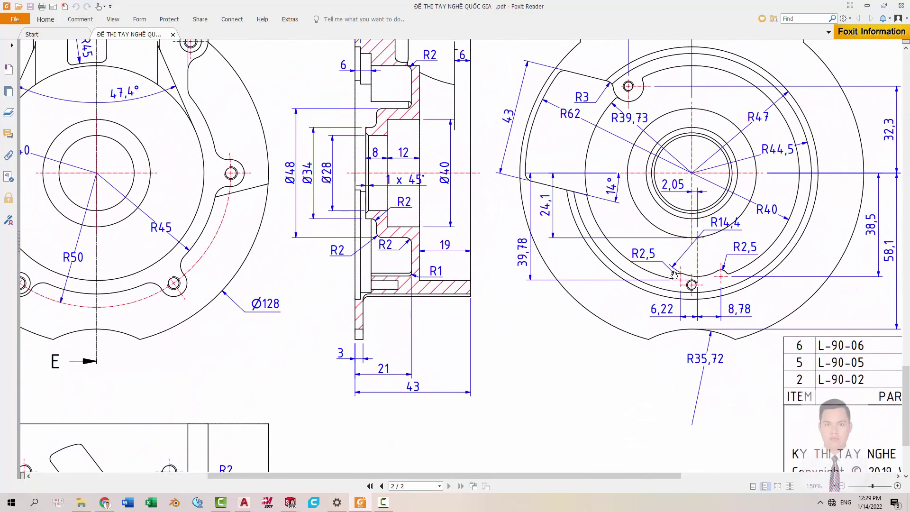
Zoom in on the R3 notch and R39,73 arc, then go back to SOLIDWORKS.
ctrl+scroll(379, 309, up, 1)
ctrl+scroll(799, 277, down, 3)
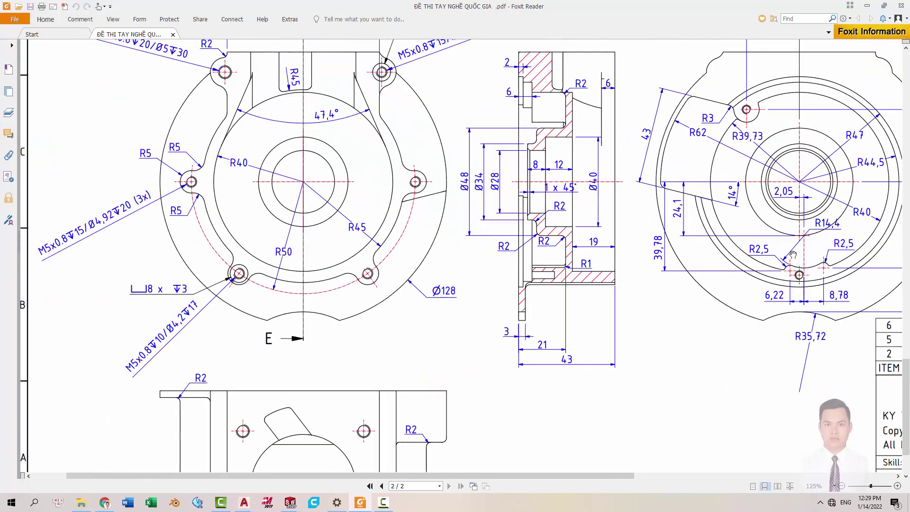
ctrl+scroll(571, 290, up, 1)
ctrl+scroll(549, 222, up, 2)
ctrl+scroll(541, 218, up, 1)
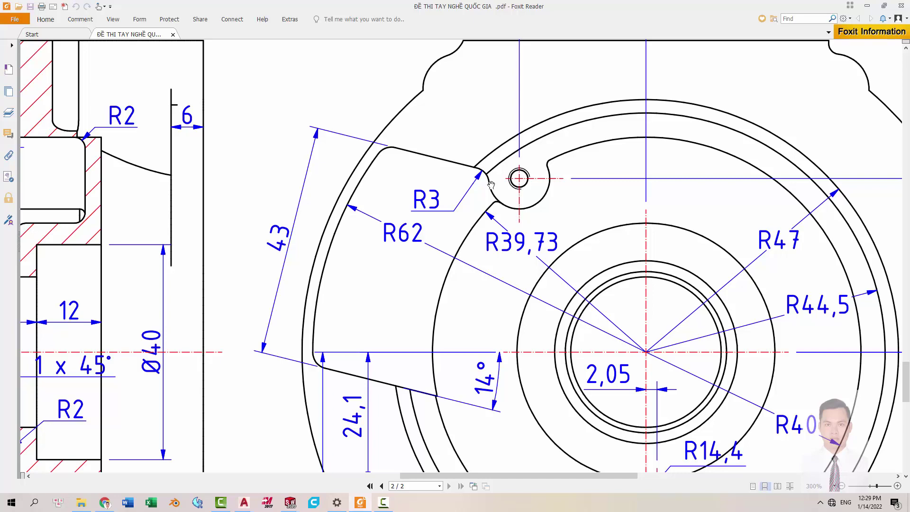
ctrl+scroll(491, 185, up, 1)
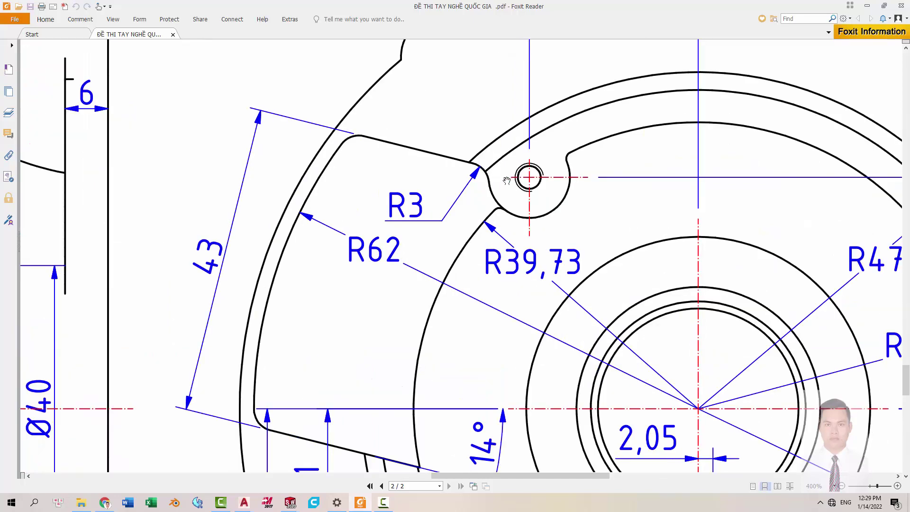
ctrl+scroll(531, 179, down, 2)
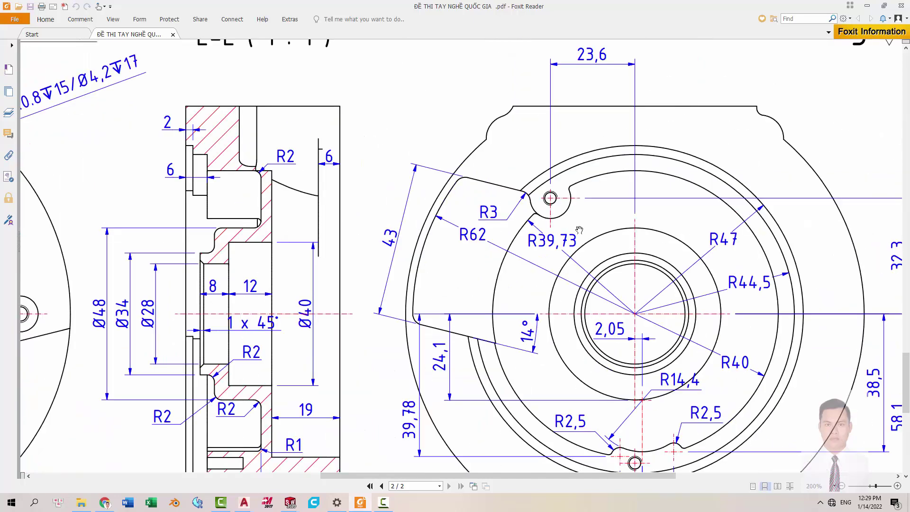
ctrl+scroll(583, 240, down, 2)
ctrl+scroll(509, 237, up, 2)
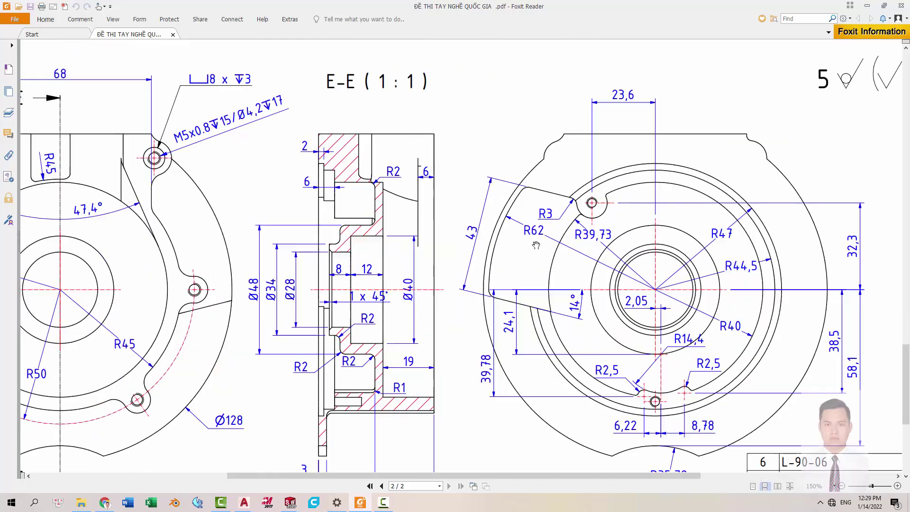
ctrl+scroll(604, 224, up, 2)
ctrl+scroll(587, 217, up, 2)
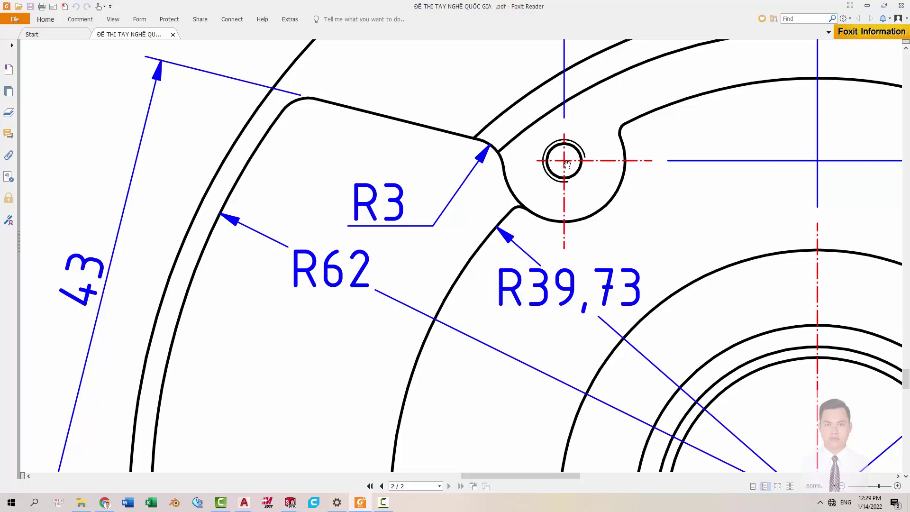
ctrl+scroll(585, 211, down, 2)
key(alt+Tab)
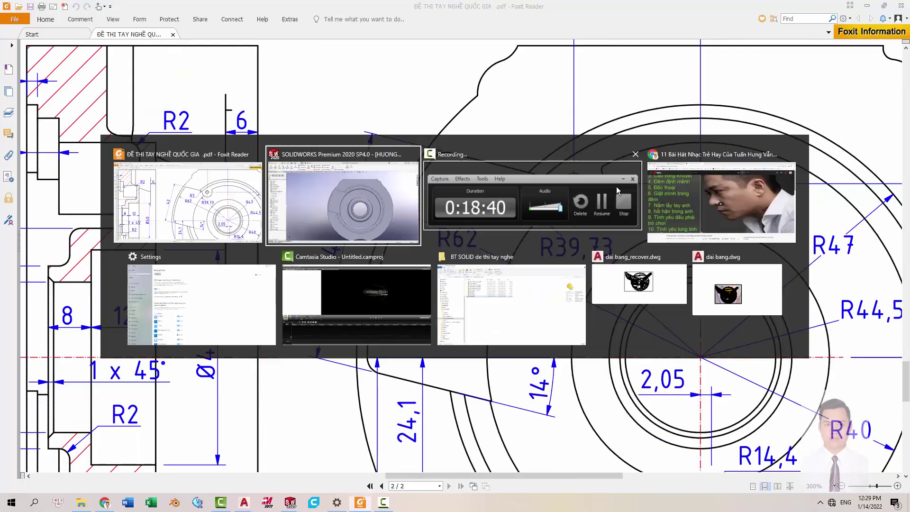
Rotate the part and start a new sketch on the recessed ring face.
scroll(546, 272, down, 3)
middle_drag(535, 241, 480, 180)
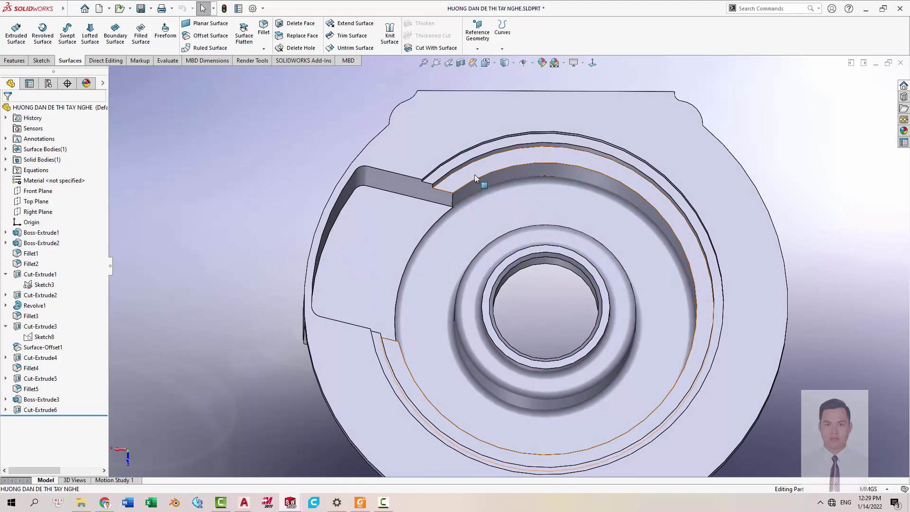
click(474, 174)
click(510, 166)
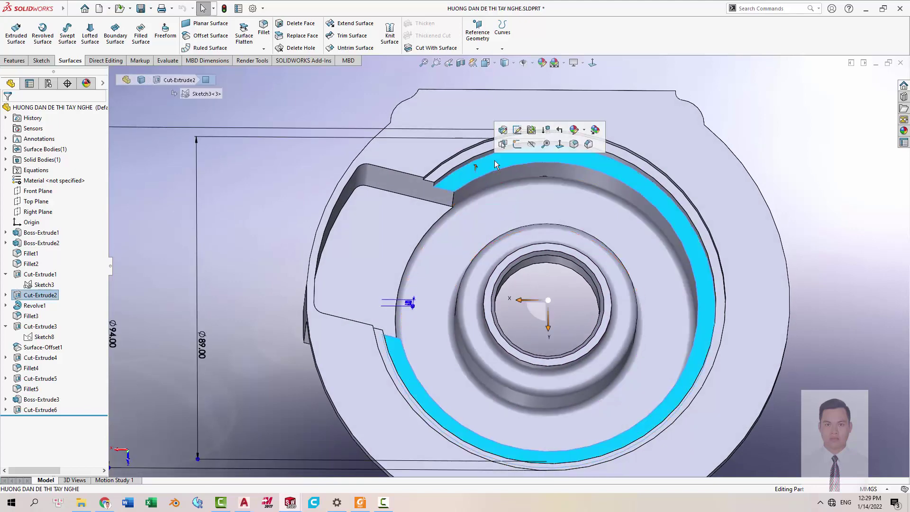
click(518, 143)
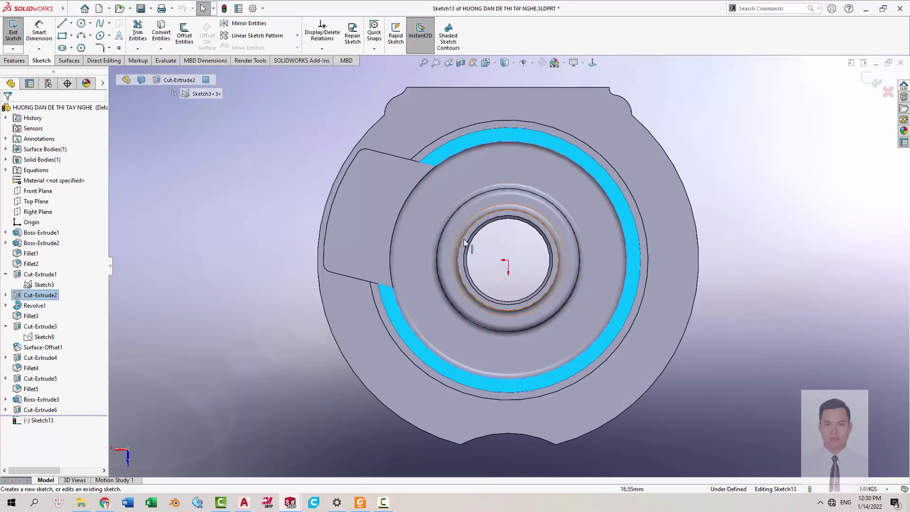
Check the drawing, then sketch a small circle near the notch.
key(alt+Tab)
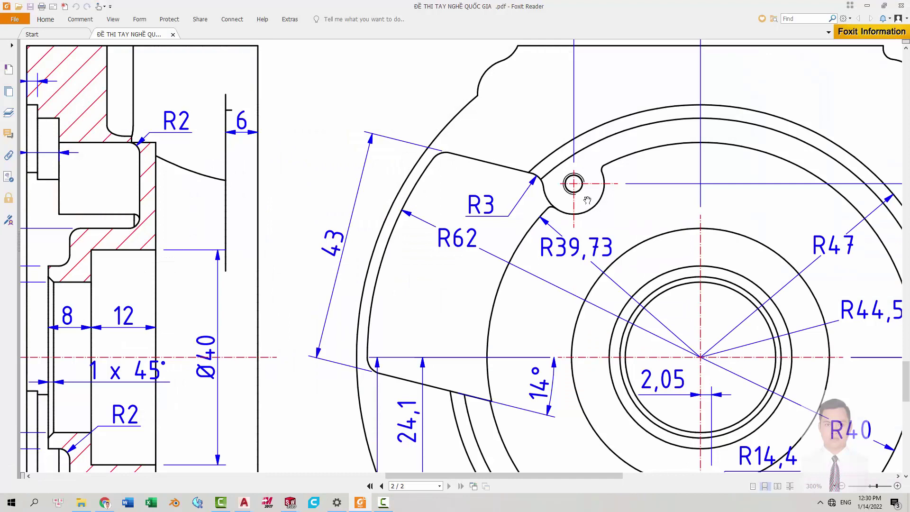
ctrl+scroll(587, 200, down, 1)
ctrl+scroll(500, 258, down, 1)
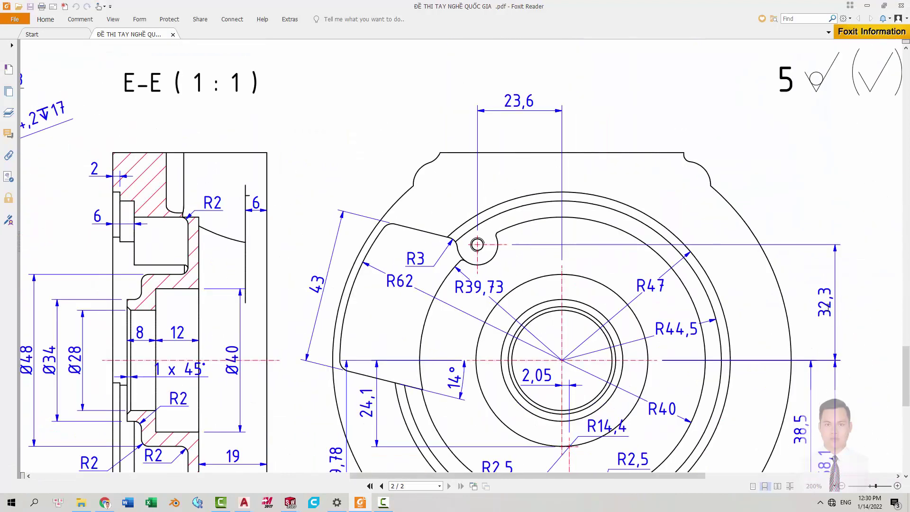
key(alt+Tab)
scroll(478, 223, down, 3)
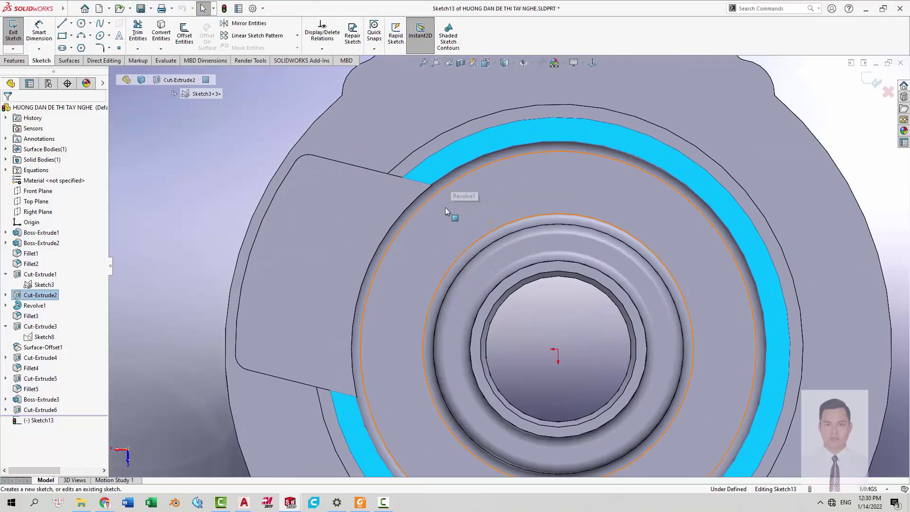
key(c)
click(433, 174)
click(469, 196)
Dimension the circle 32.3 mm vertically from the bore centre.
key(d)
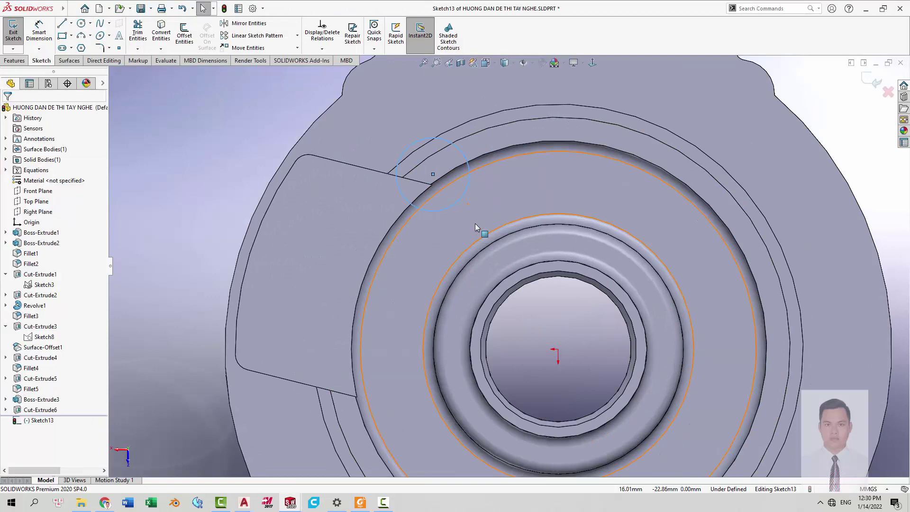
click(474, 180)
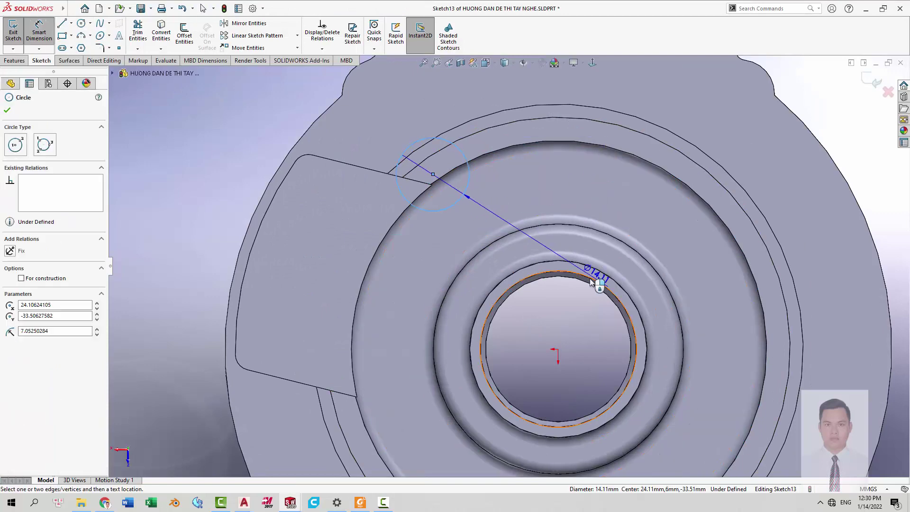
click(621, 308)
click(670, 215)
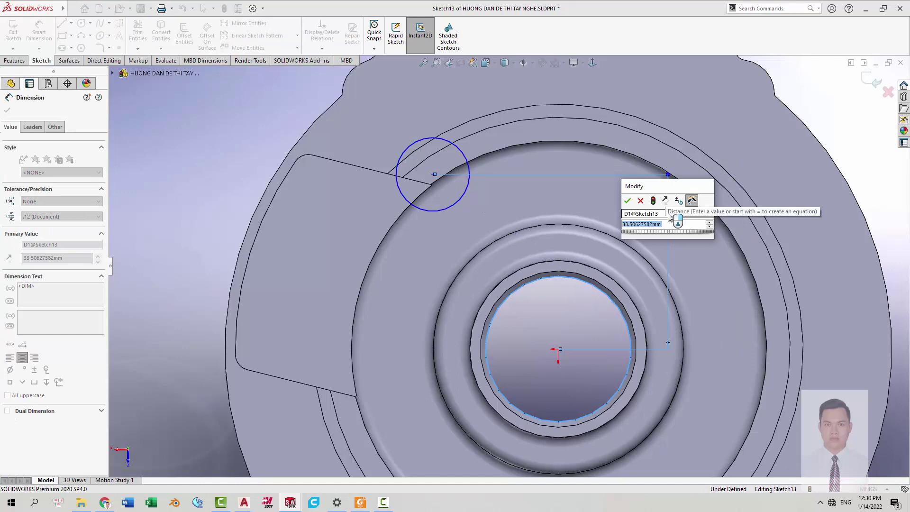
text(32.2)
key(alt+Tab)
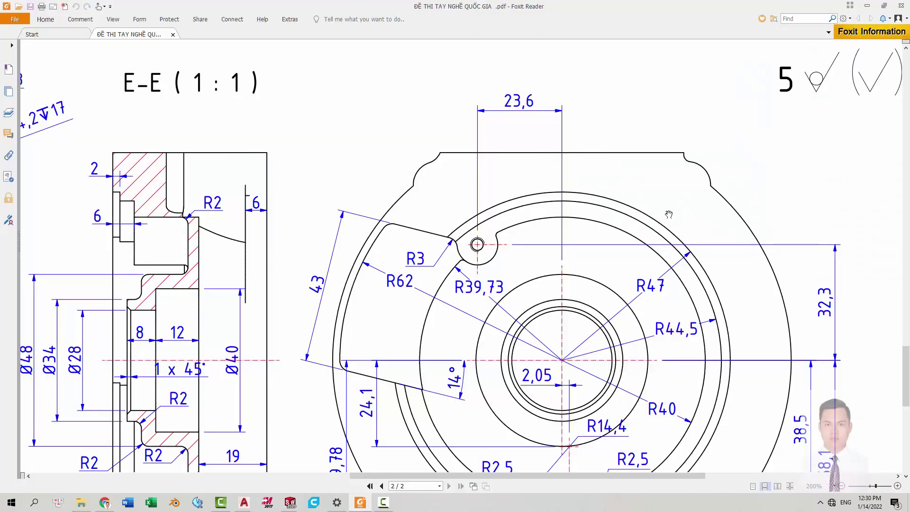
key(alt+Tab)
text(32.3)
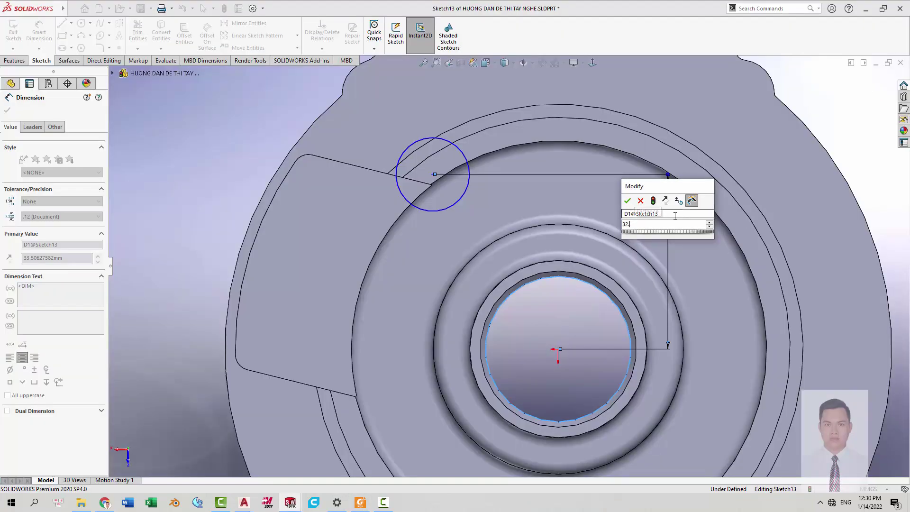
key(Return)
Add a 20 mm horizontal dimension between the small circle and the bore.
scroll(510, 272, up, 5)
click(485, 215)
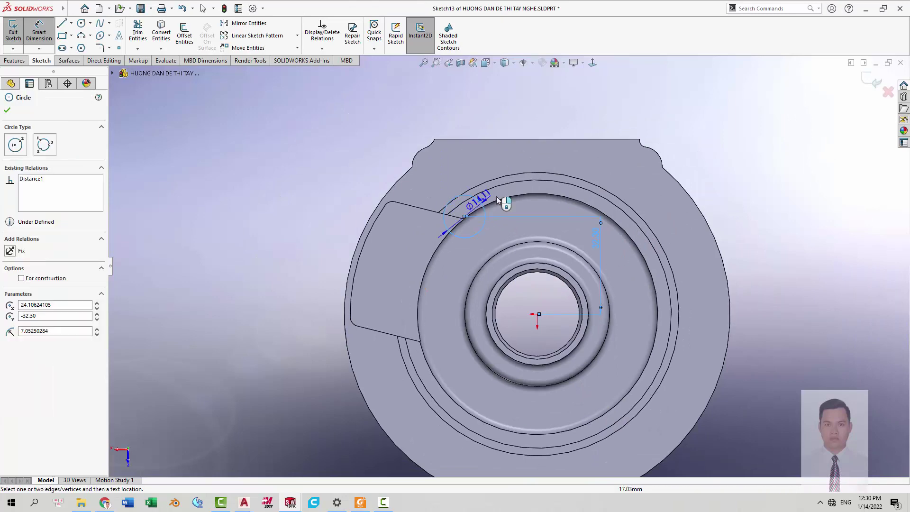
click(531, 195)
click(494, 115)
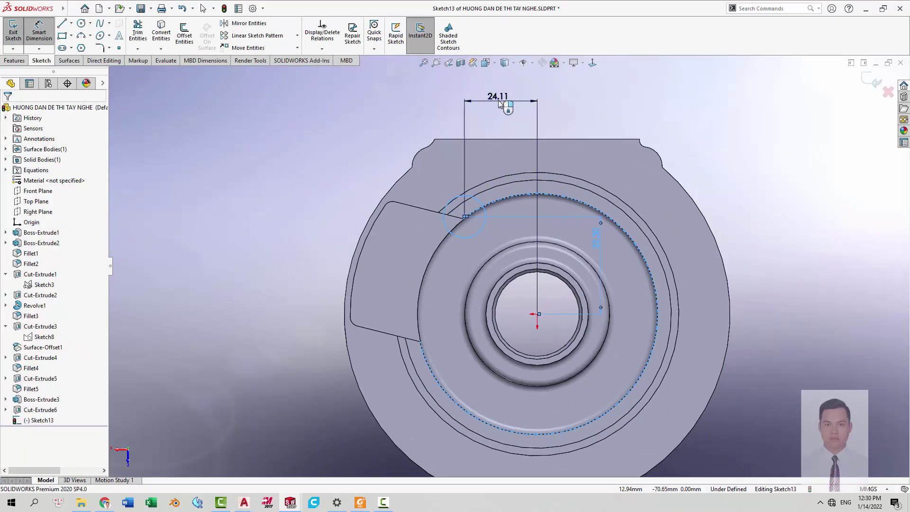
key(alt+Tab)
key(alt+Tab)
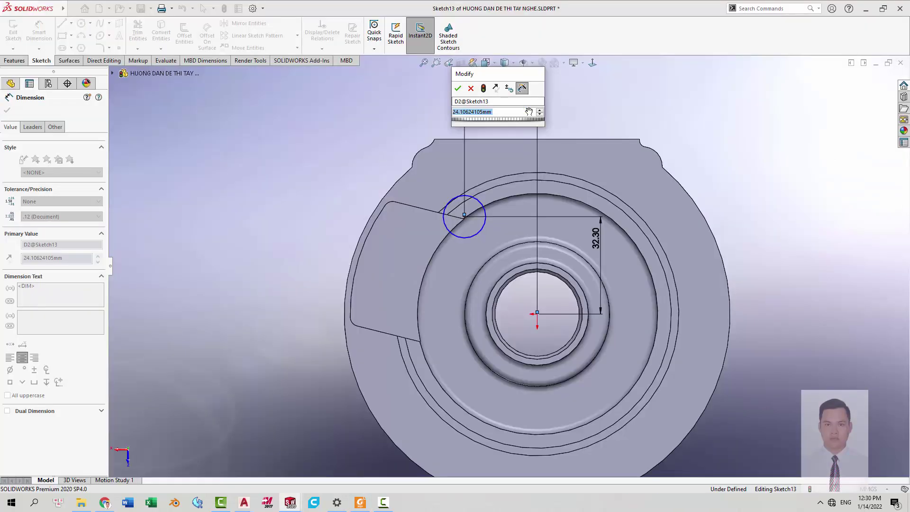
text(20)
key(Return)
scroll(514, 230, up, 2)
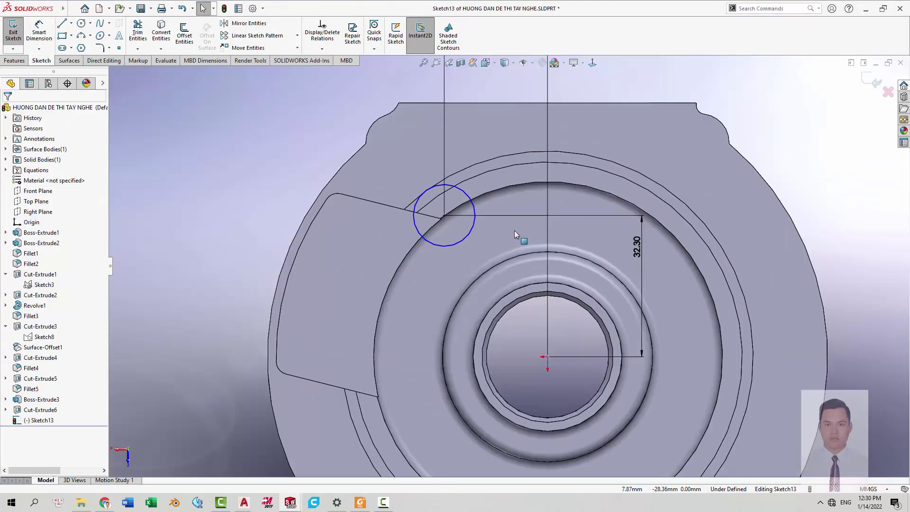
Dimension the circle's diameter as Ø12, making the sketch fully defined.
key(alt+Tab)
key(alt+Tab)
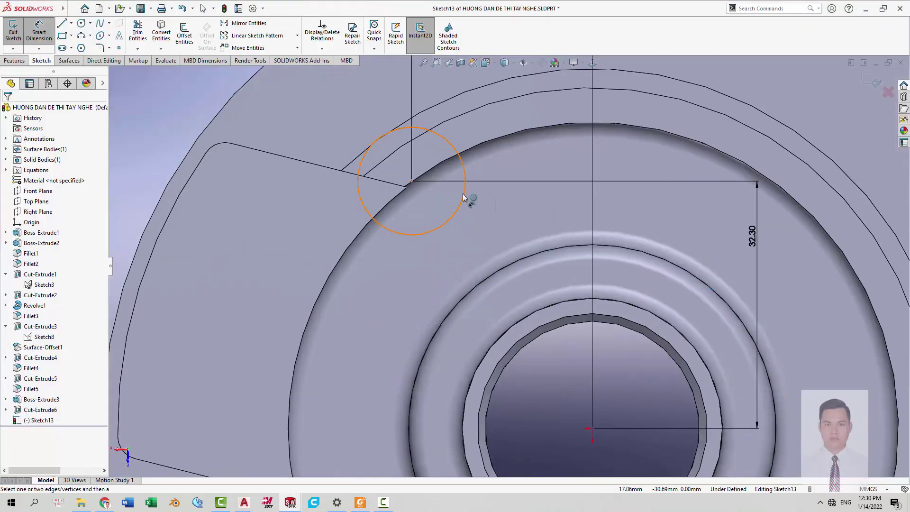
click(463, 193)
click(499, 213)
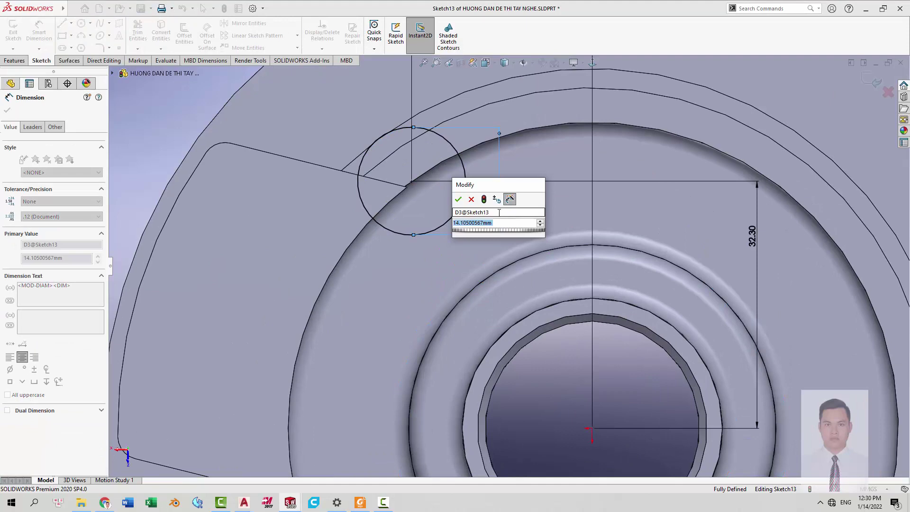
key(Return)
key(Escape)
key(alt+Tab)
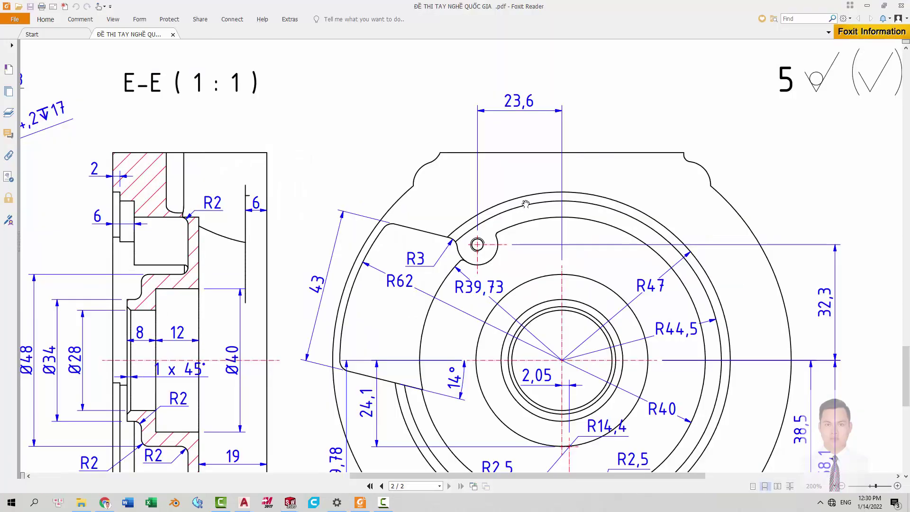
key(alt+Tab)
View the sketch face-on and convert the large bore arc into sketch geometry.
scroll(491, 261, down, 3)
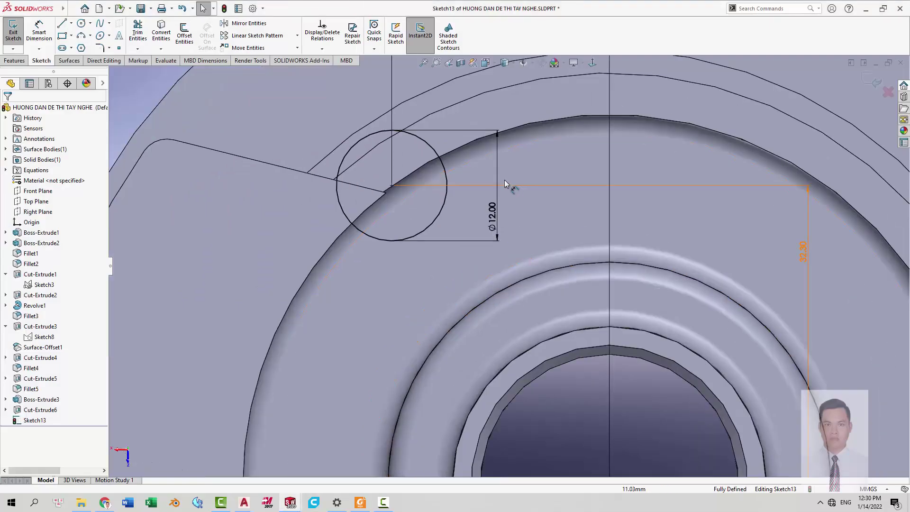
scroll(474, 170, down, 3)
click(442, 149)
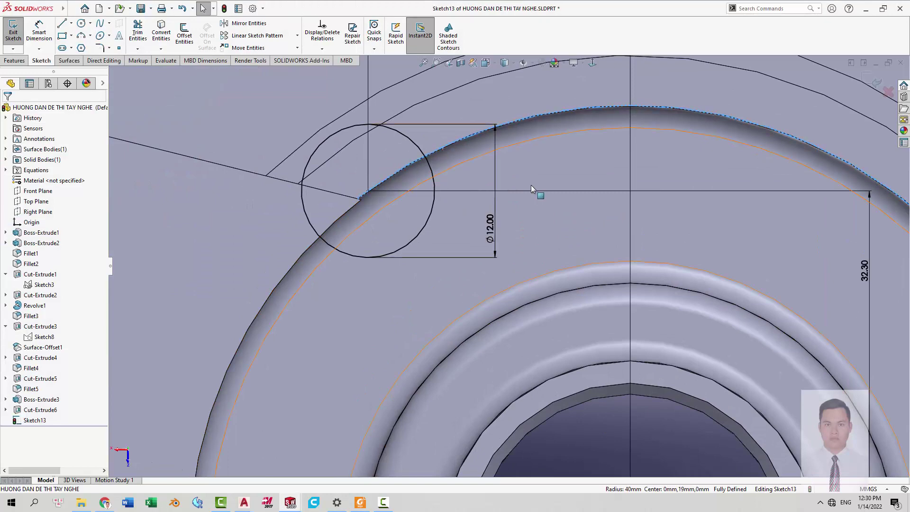
click(549, 191)
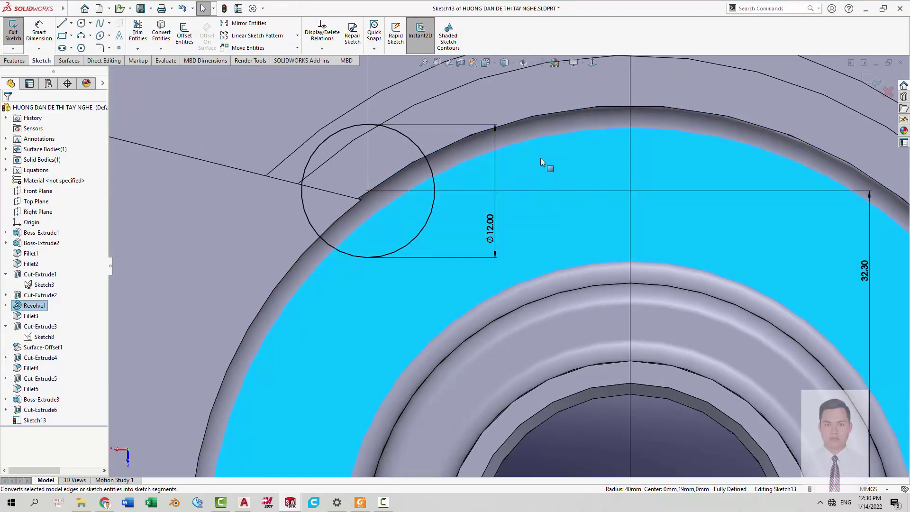
right_click(539, 158)
click(569, 239)
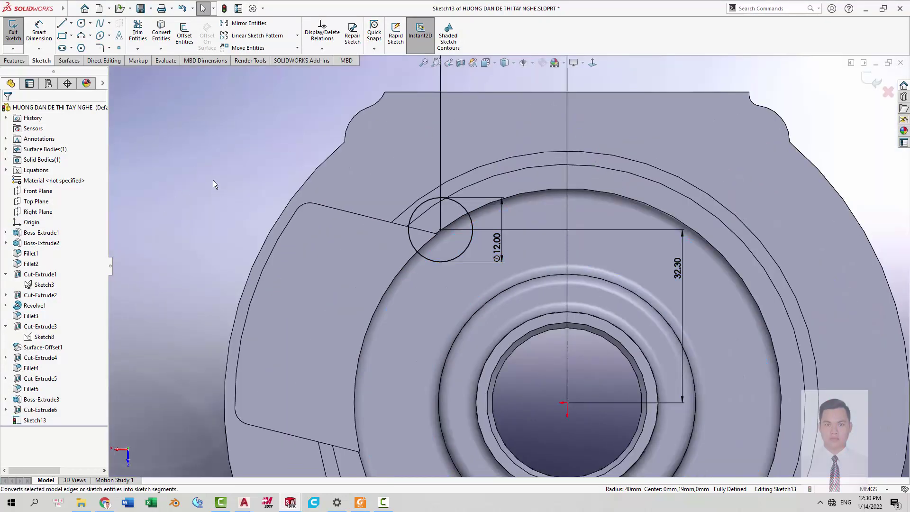
key(c)
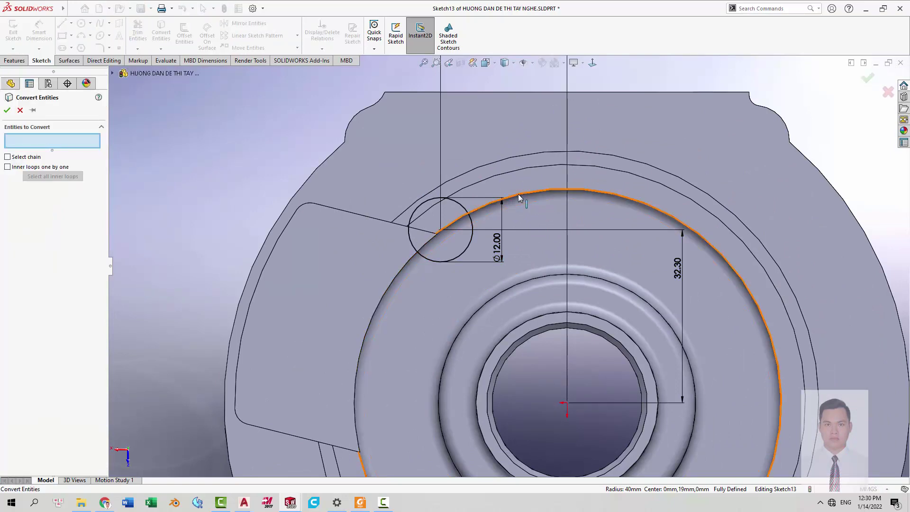
click(518, 194)
key(Return)
click(497, 248)
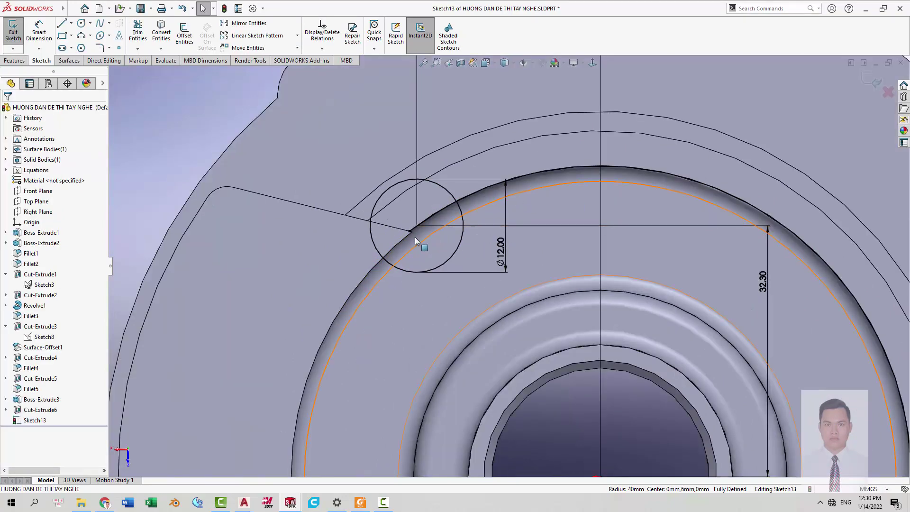
Convert the slanted notch edge into a sketch line and begin trimming.
key(alt+Tab)
key(alt+Tab)
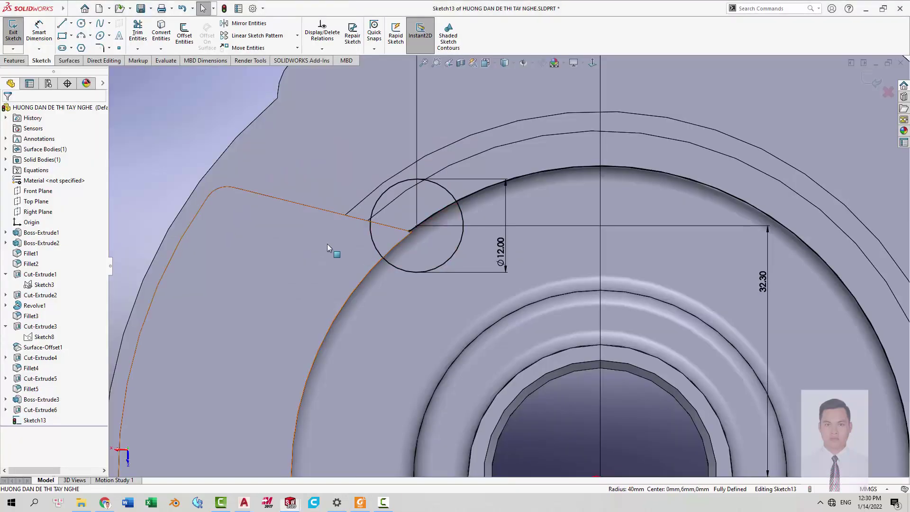
click(335, 215)
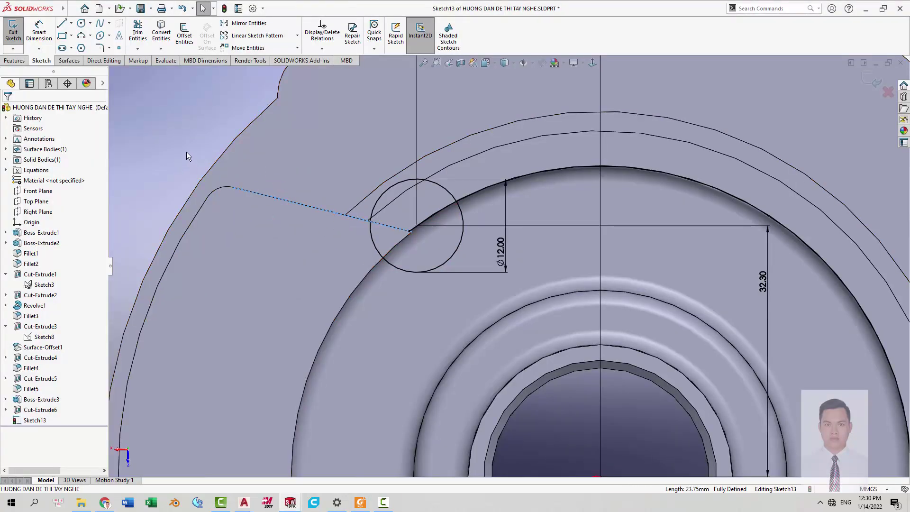
click(161, 36)
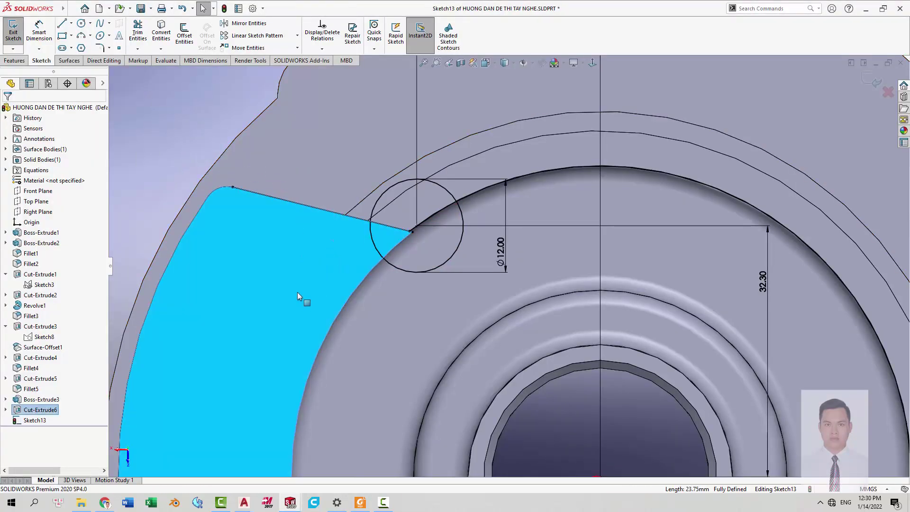
key(t)
scroll(402, 239, down, 2)
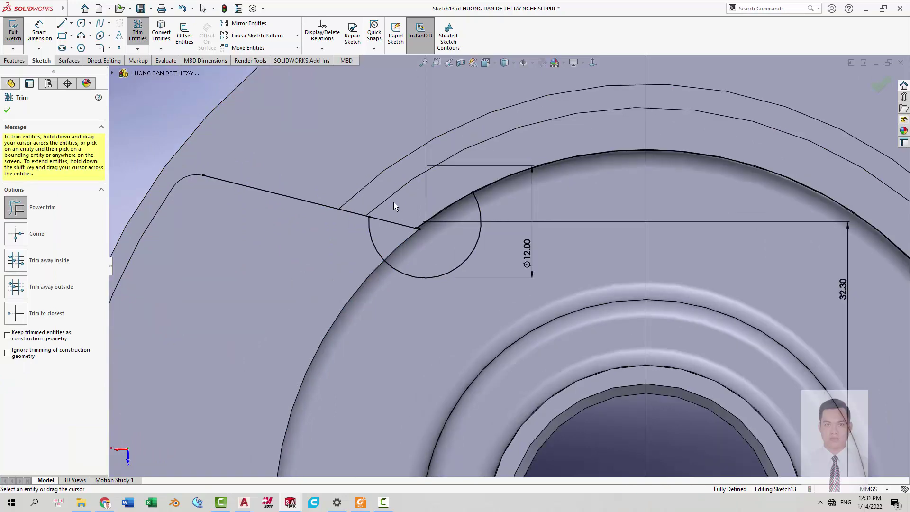
scroll(424, 238, down, 2)
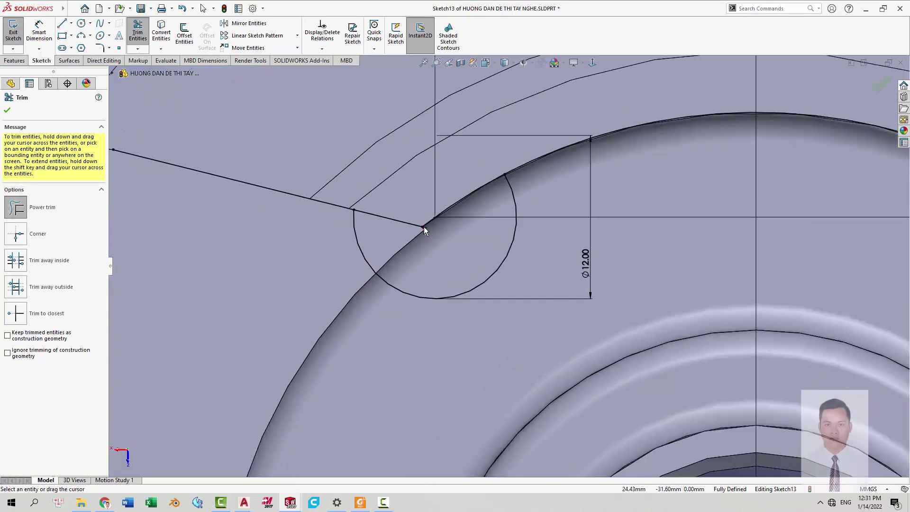
scroll(445, 248, up, 3)
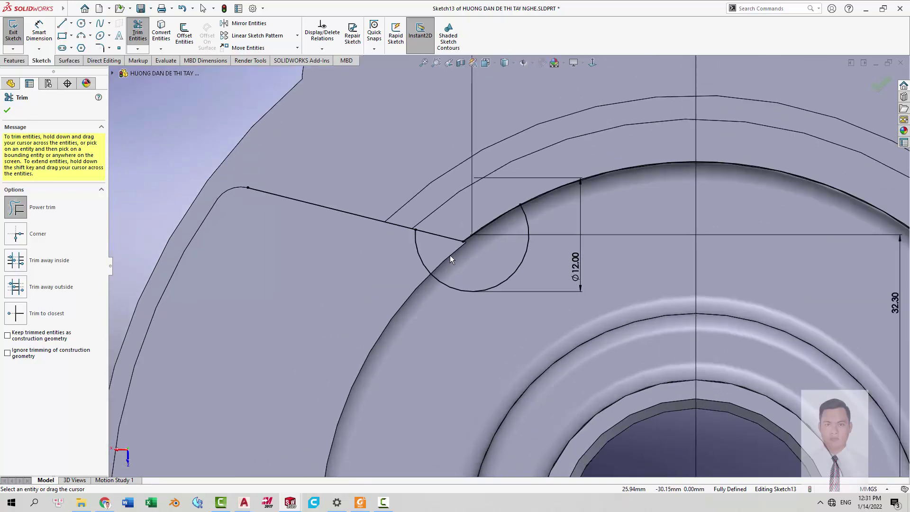
key(alt+Tab)
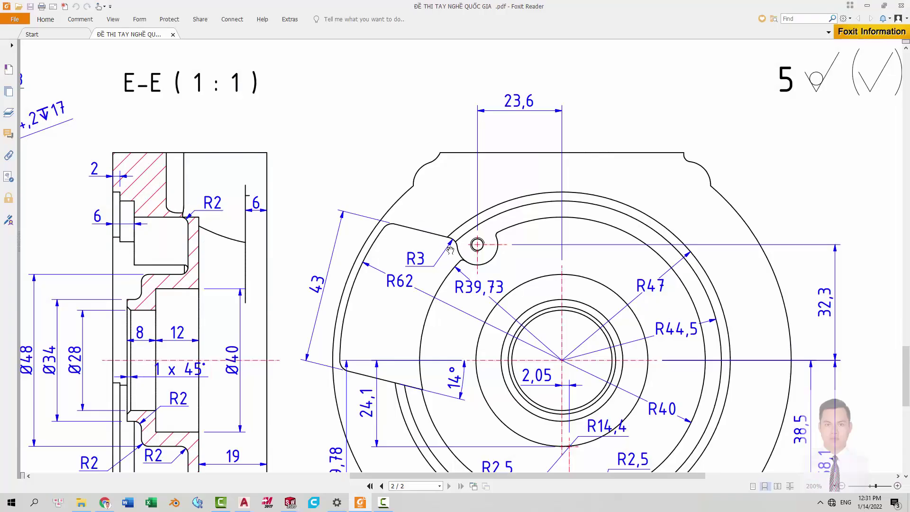
key(alt+Tab)
Add a 3 mm sketch fillet between the notch line and the Ø12 circle.
right_click(437, 237)
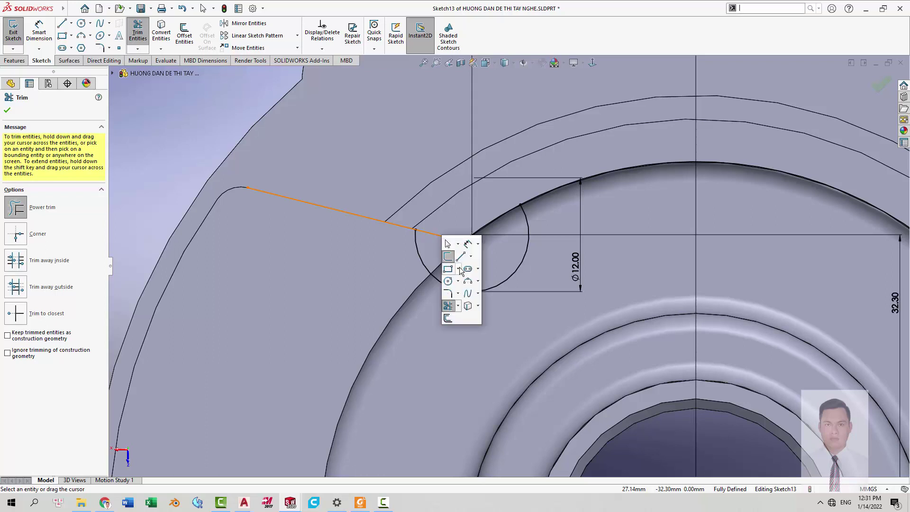
click(450, 292)
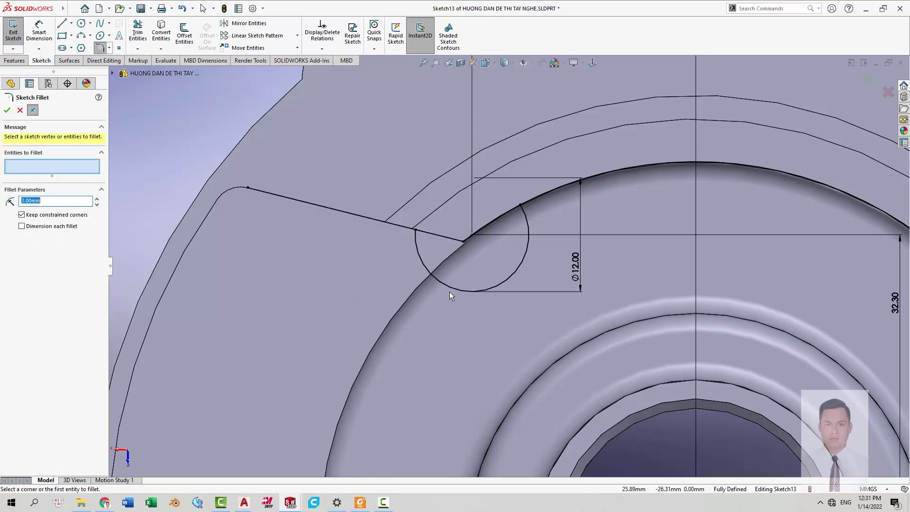
click(407, 230)
click(419, 244)
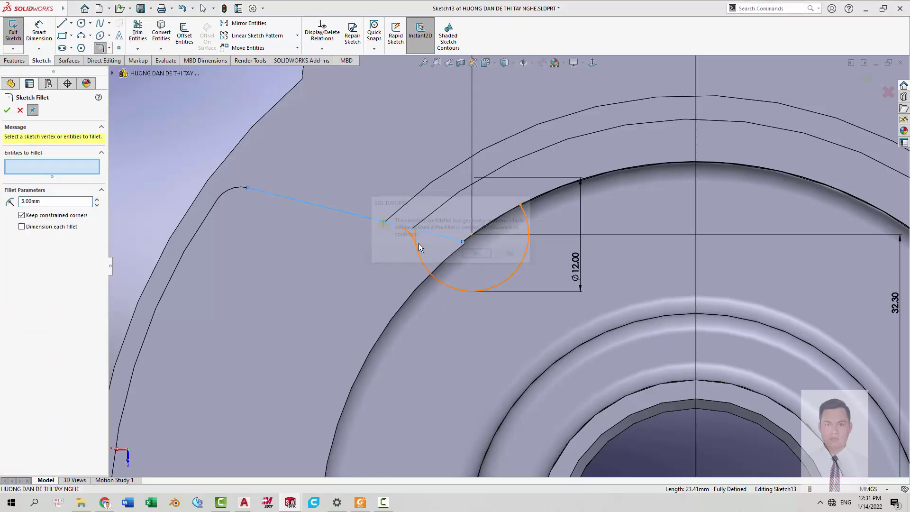
click(474, 257)
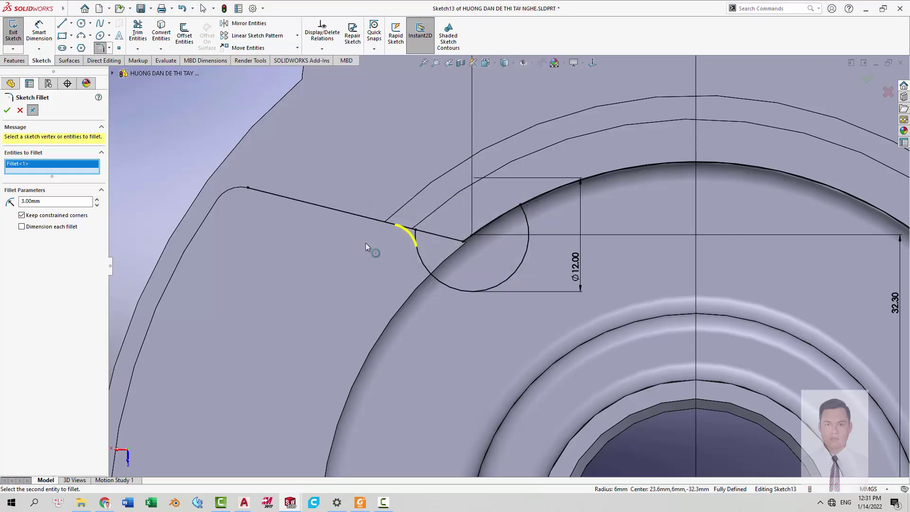
click(7, 110)
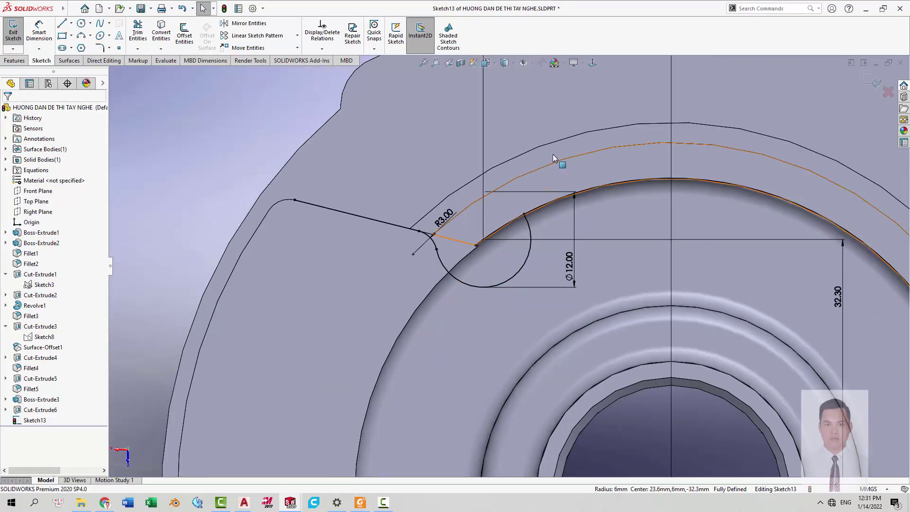
Zoom around the new fillet, then start and cancel Trim Entities.
scroll(552, 169, up, 2)
scroll(482, 277, down, 1)
scroll(485, 282, down, 1)
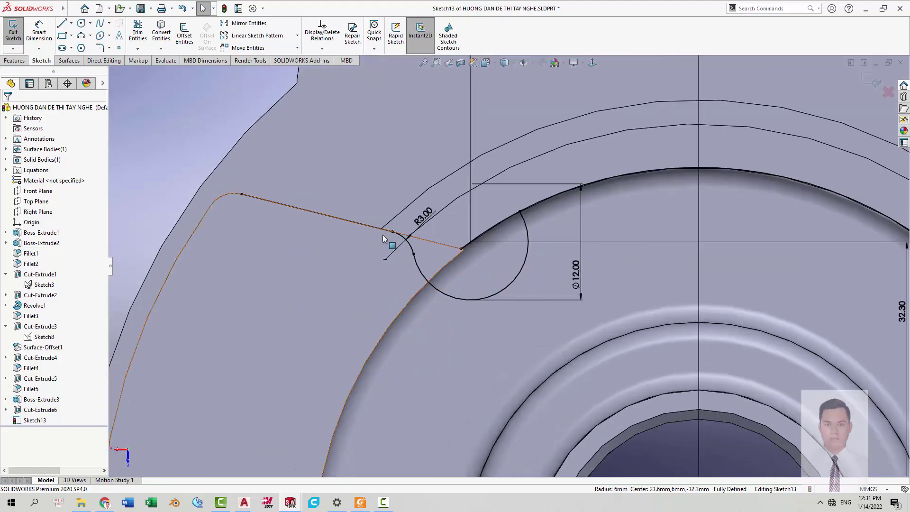
key(s)
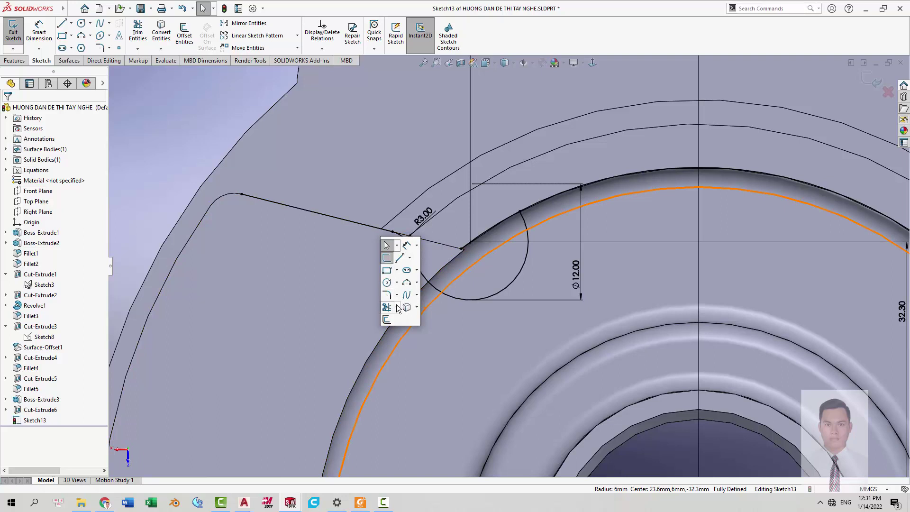
click(397, 307)
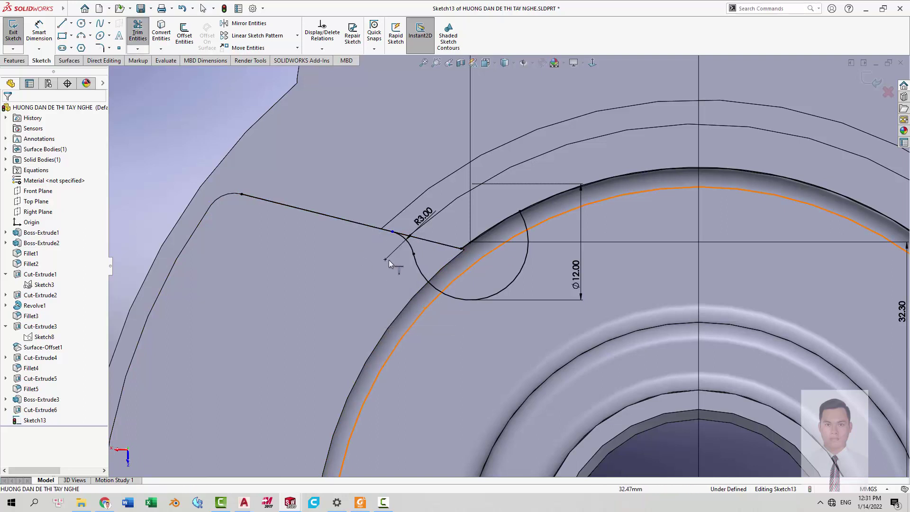
key(Escape)
Make the line-arc junction point coincident with the notch line.
click(393, 231)
ctrl+click(409, 233)
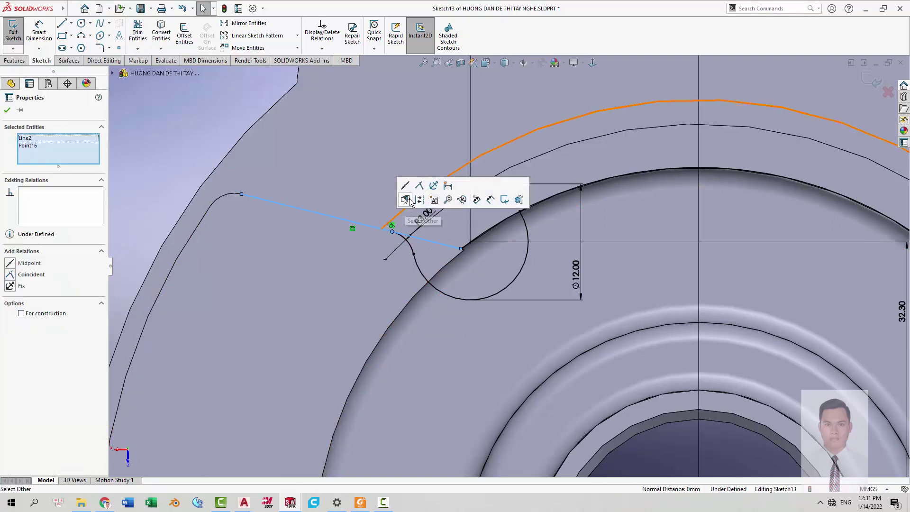
click(406, 187)
click(361, 192)
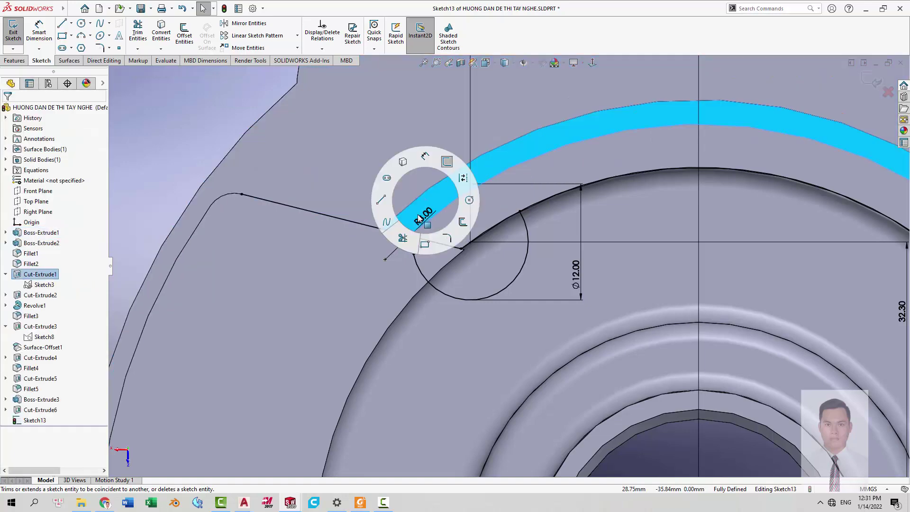
Toggle trimming with mouse gestures on the Ø12 arc and tilt the part to inspect the notch.
right_drag(409, 226, 421, 210)
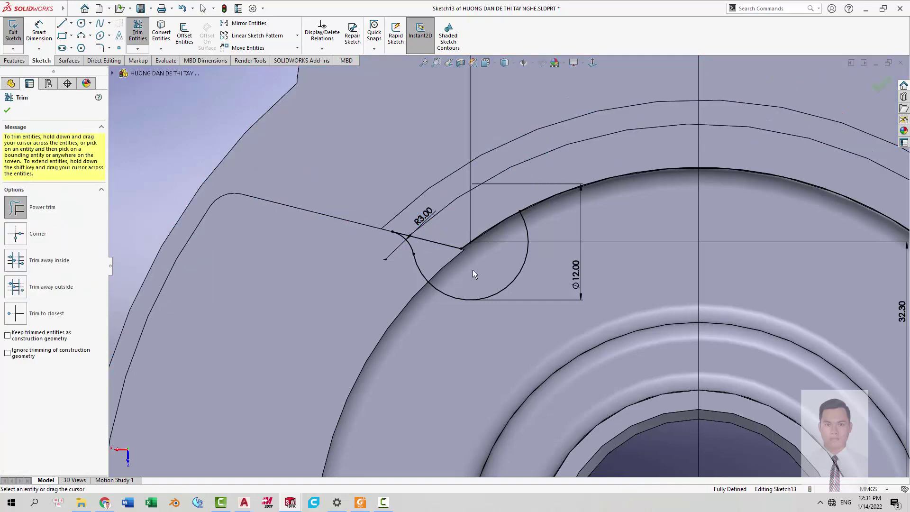
scroll(516, 286, up, 2)
scroll(569, 261, down, 1)
right_drag(637, 218, 547, 230)
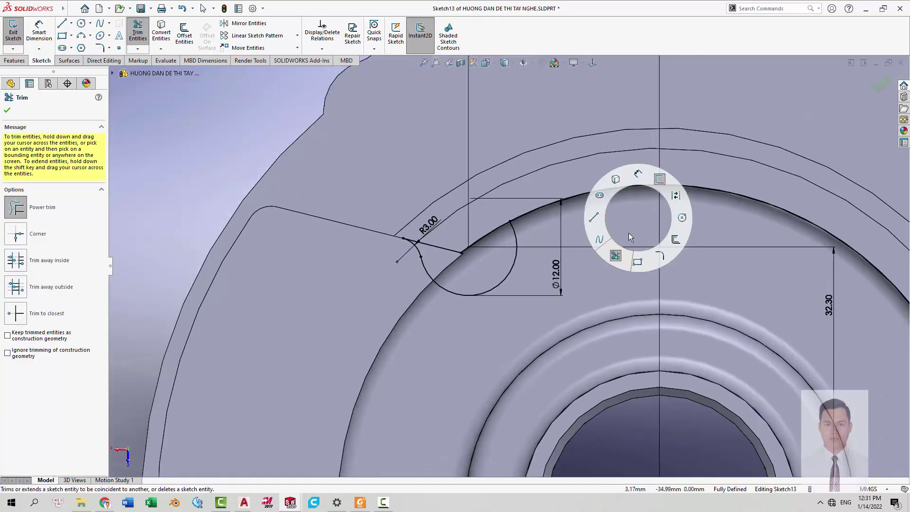
click(612, 208)
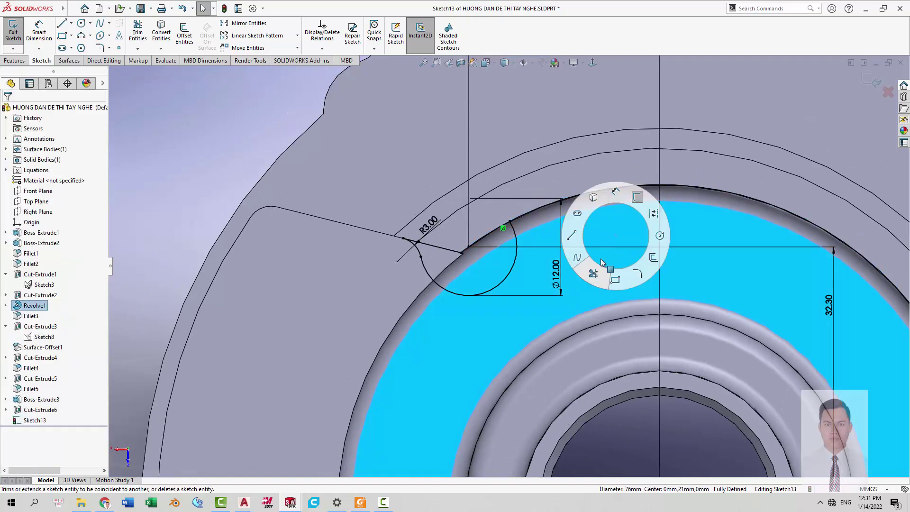
right_drag(611, 223, 543, 223)
scroll(513, 285, up, 2)
middle_drag(513, 284, 489, 168)
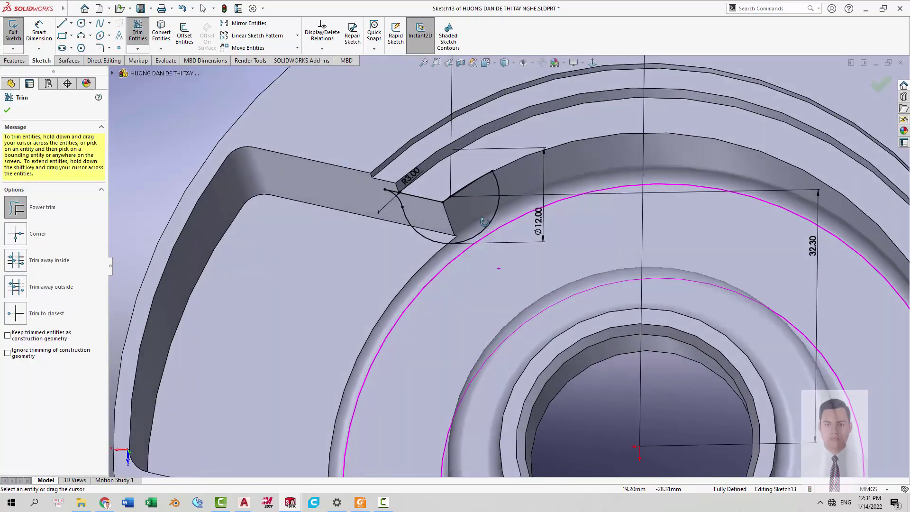
scroll(489, 168, down, 2)
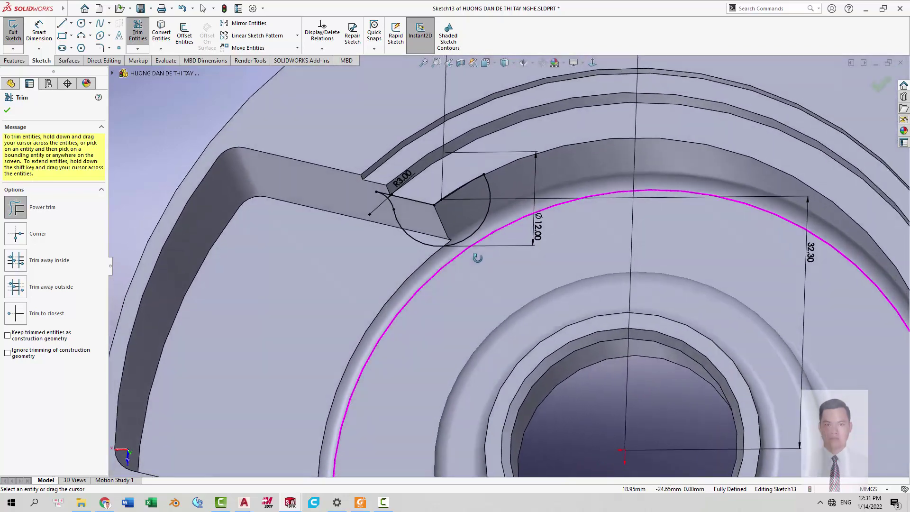
key(alt+Tab)
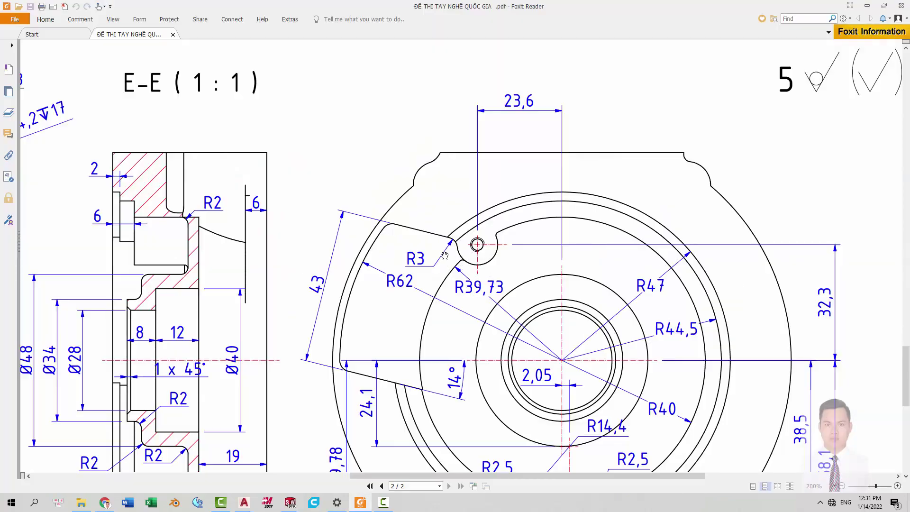
Compare the drawing with the notch sketch, viewing the sketch face-on.
key(alt+Tab)
middle_drag(471, 257, 479, 261)
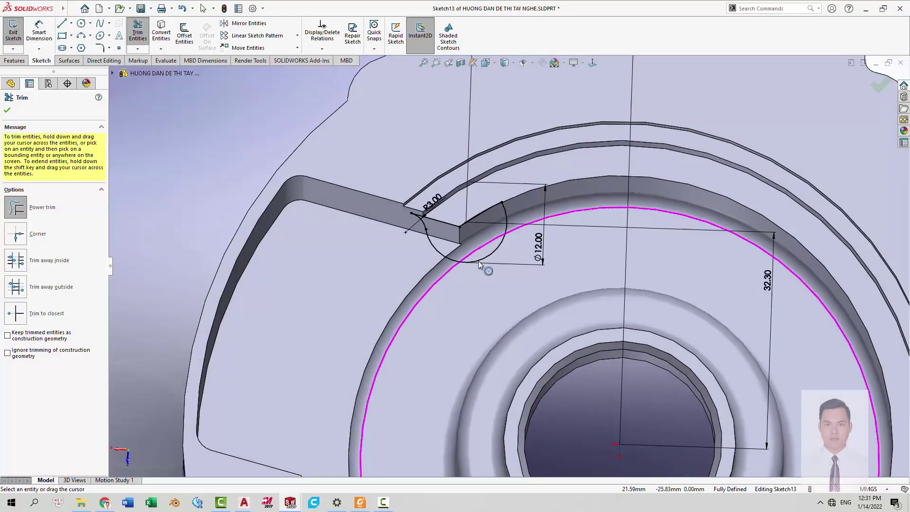
key(alt+Tab)
key(alt+Tab)
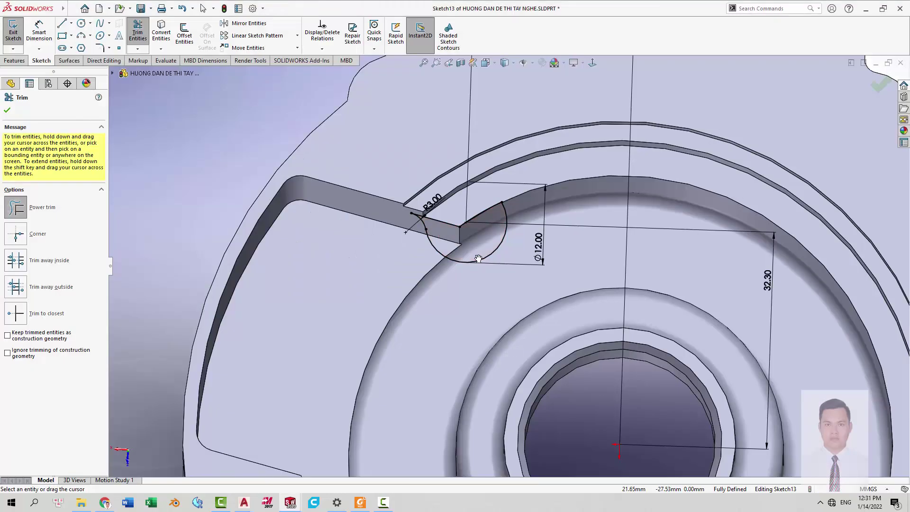
key(ctrl+8)
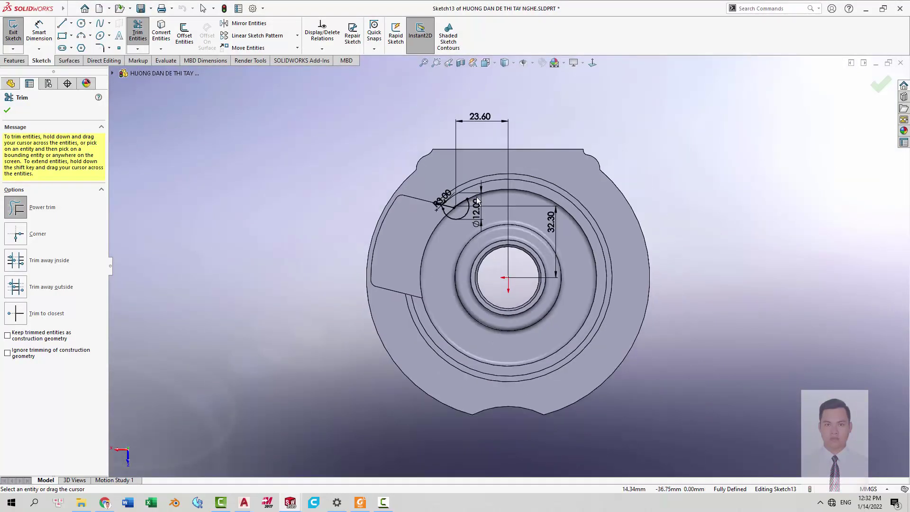
key(alt+Tab)
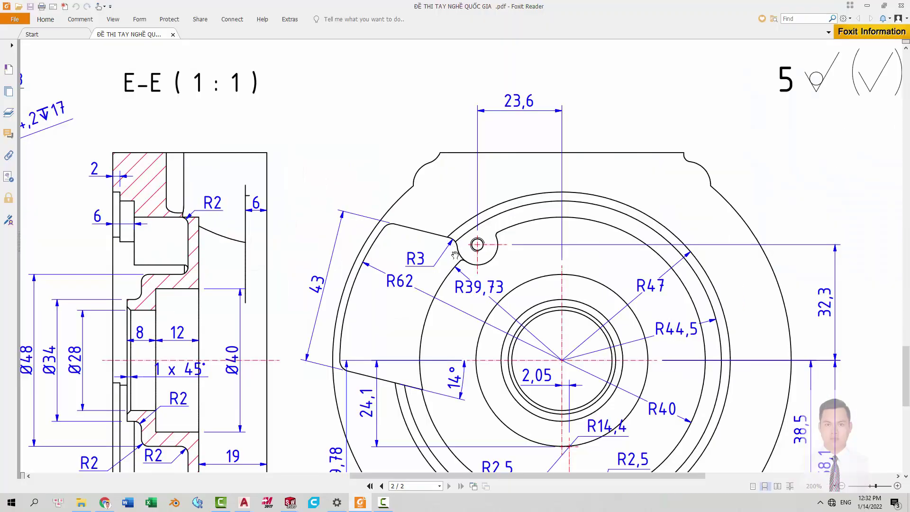
key(alt+Tab)
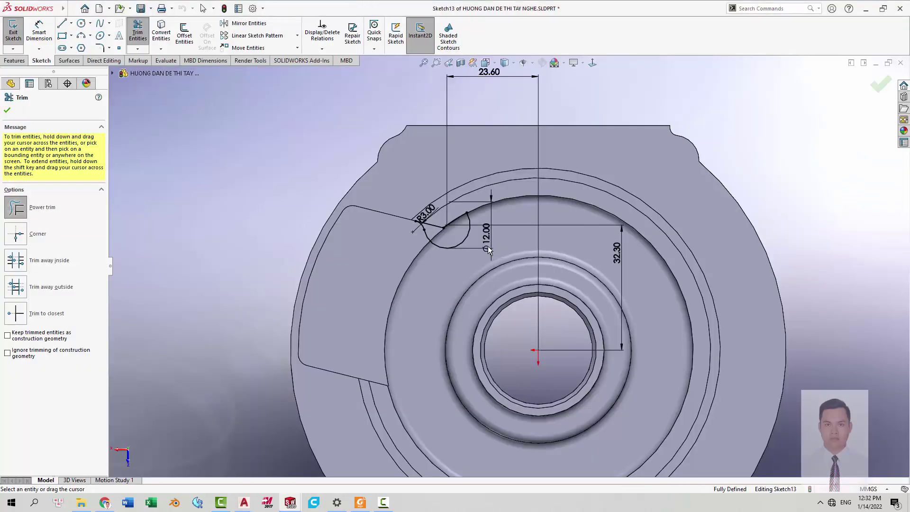
Recheck the R3 notch against the drawing, then tilt the sketch view into 3D.
key(alt+Tab)
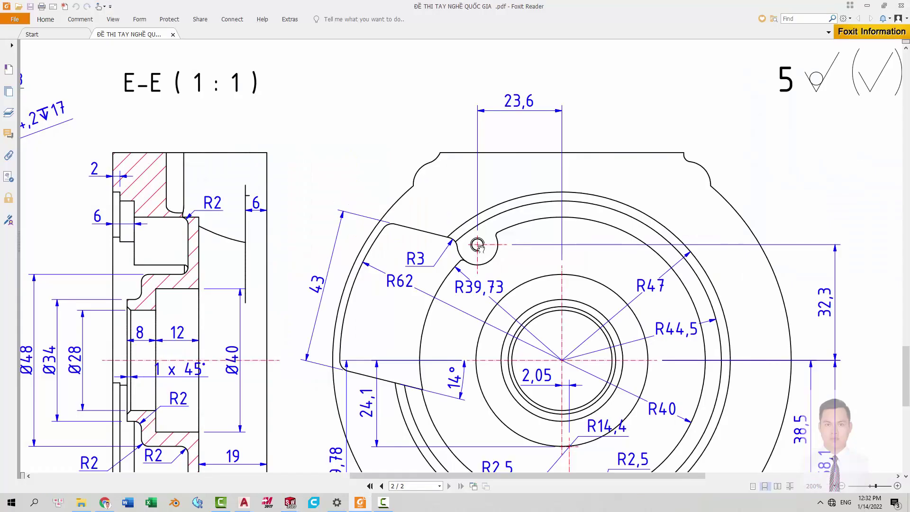
key(alt+Tab)
scroll(445, 243, down, 3)
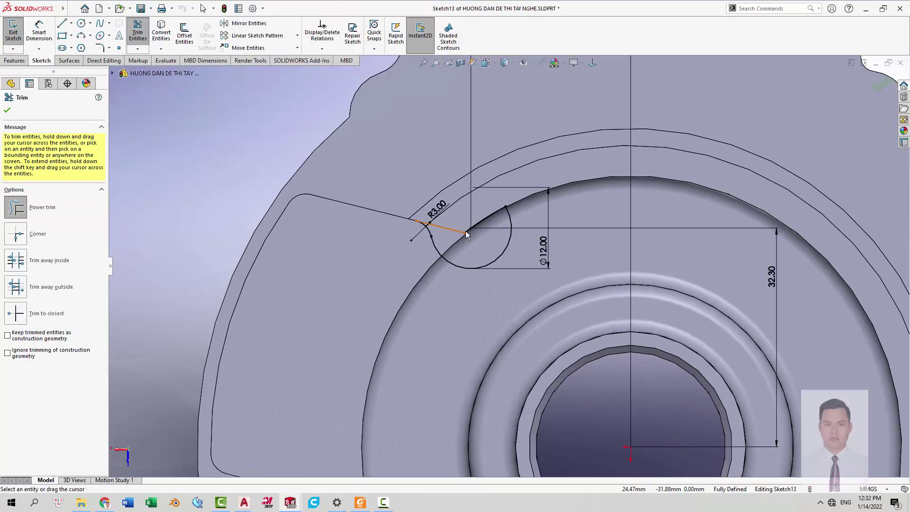
key(alt+Tab)
key(alt+Tab)
key(alt+Tab)
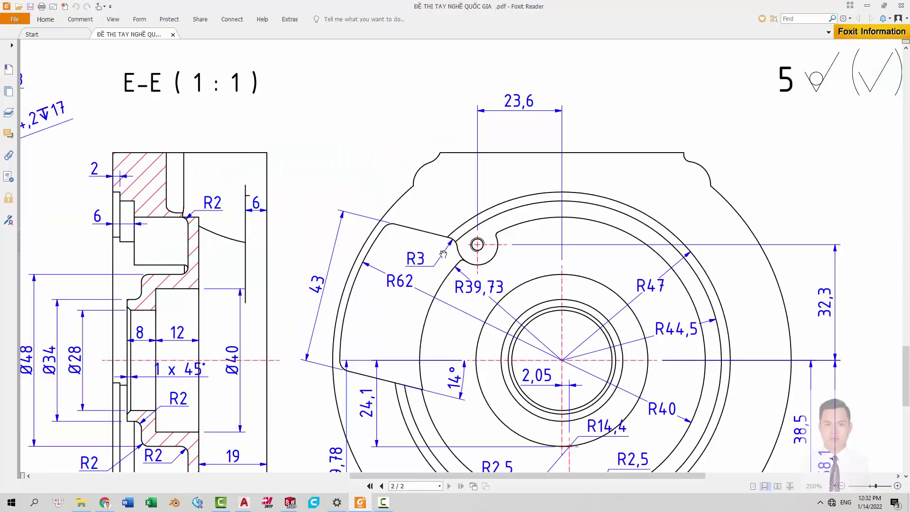
key(alt+Tab)
scroll(446, 237, down, 3)
mouse_move(446, 237)
middle_down()
mouse_move(446, 208)
mouse_move(426, 168)
mouse_move(284, 156)
middle_up()
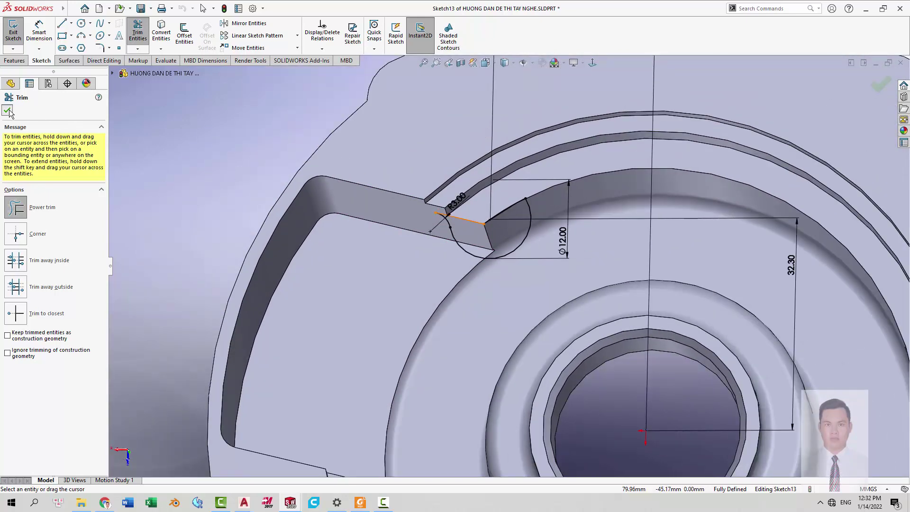
Extrude Sketch13 as a boss Up To Surface, ending at the neighbouring face.
click(9, 110)
click(477, 247)
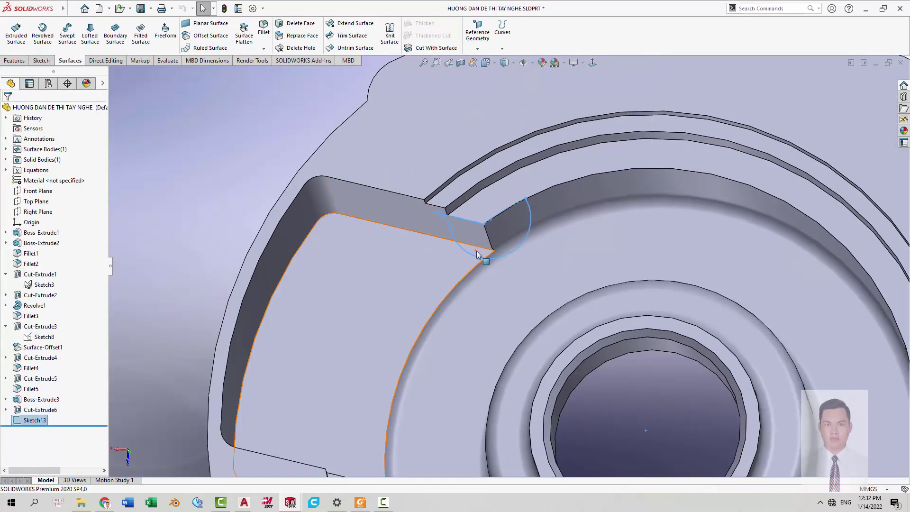
click(513, 260)
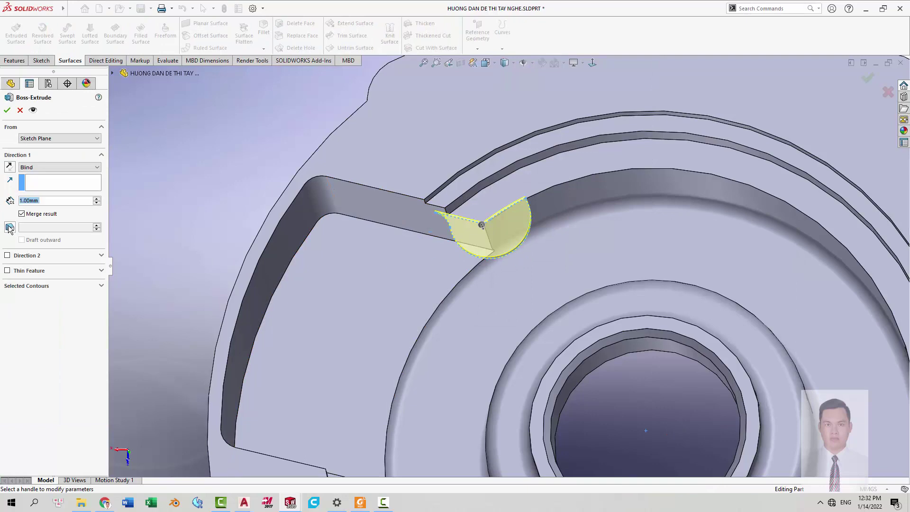
click(59, 166)
click(51, 199)
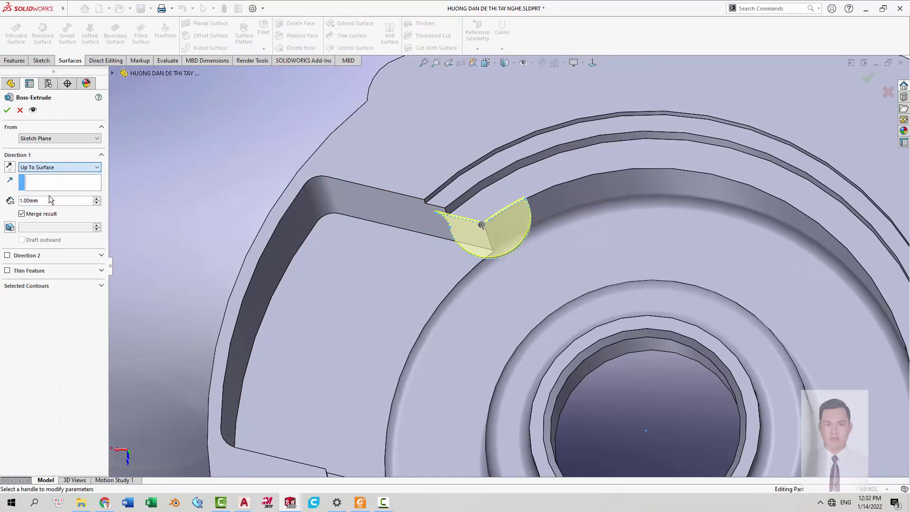
click(522, 291)
key(Return)
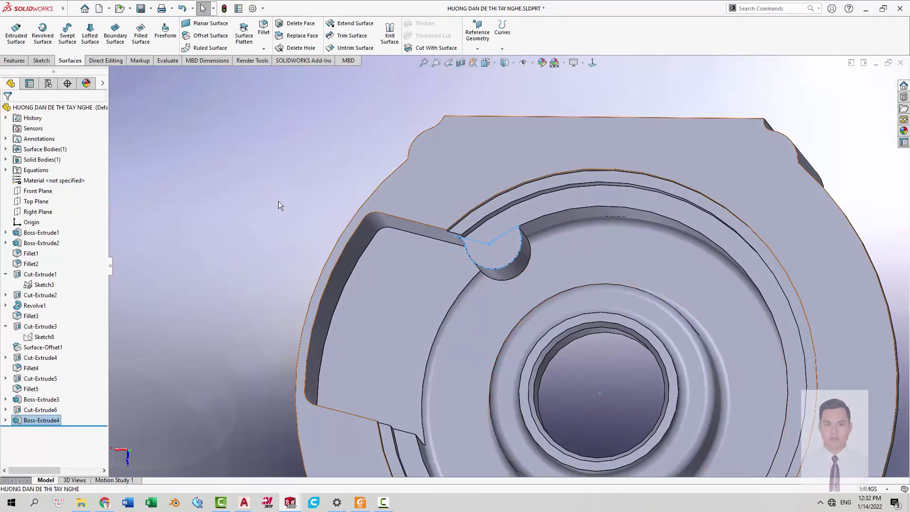
key(ctrl+1)
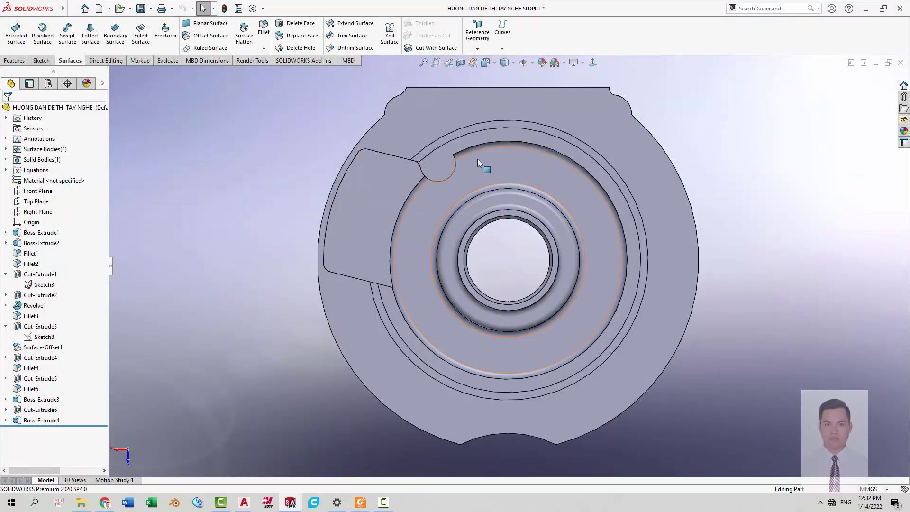
scroll(478, 162, down, 5)
key(alt+Tab)
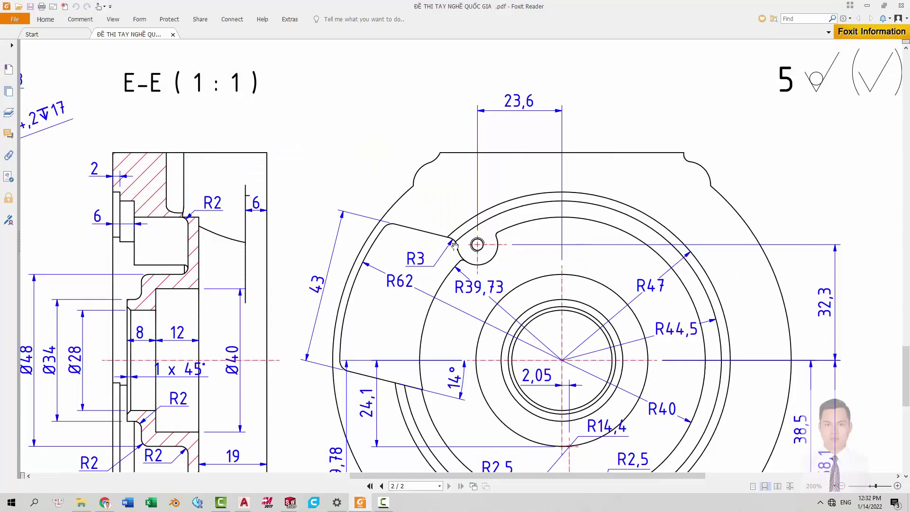
Zoom and orbit around the filled notch corner to inspect its R3 blend.
key(alt+Tab)
scroll(422, 214, down, 2)
scroll(428, 213, down, 2)
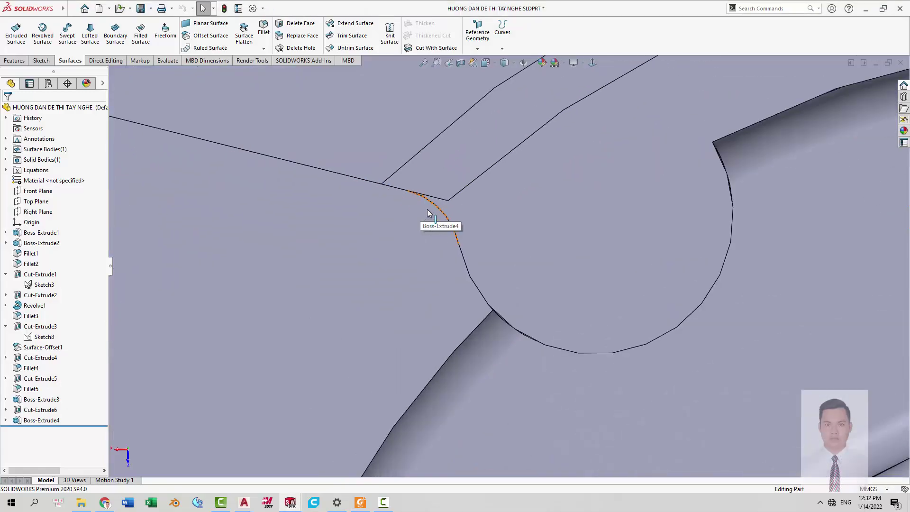
mouse_move(506, 249)
middle_down()
mouse_move(497, 217)
mouse_move(471, 204)
middle_up()
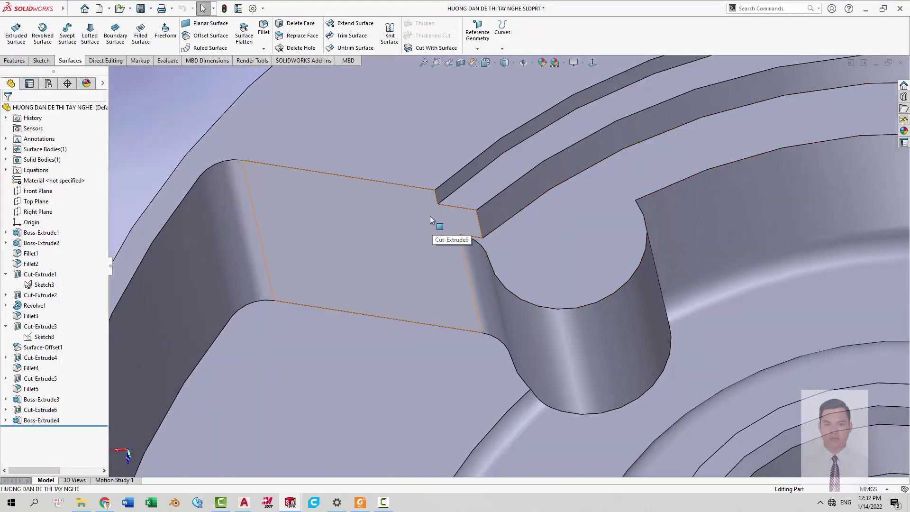
scroll(512, 222, up, 3)
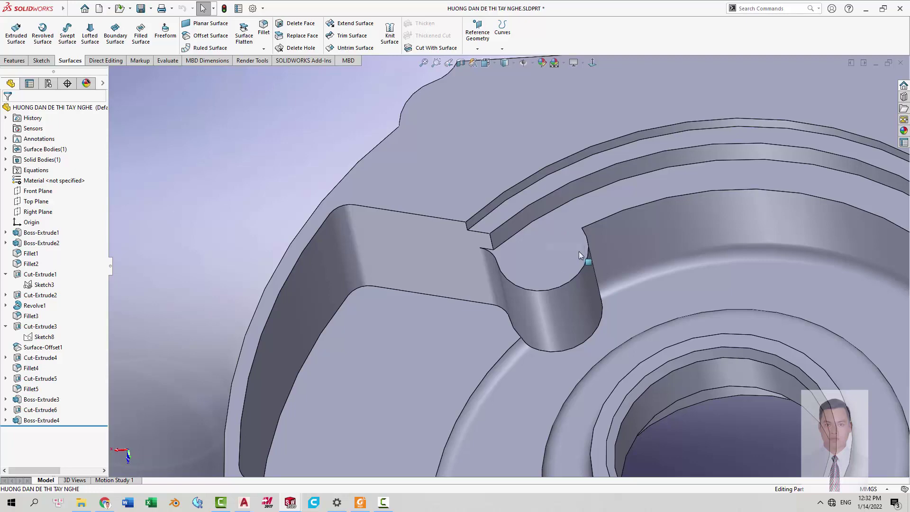
scroll(574, 256, up, 3)
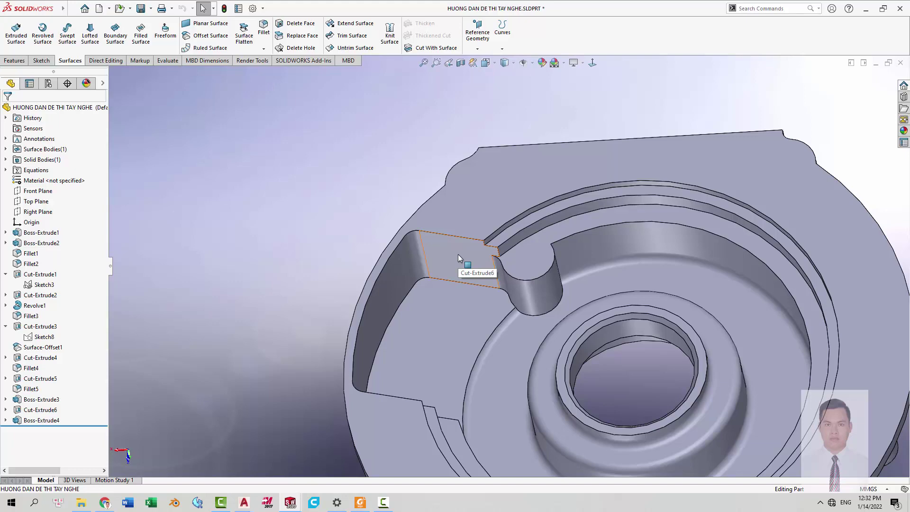
scroll(490, 265, down, 5)
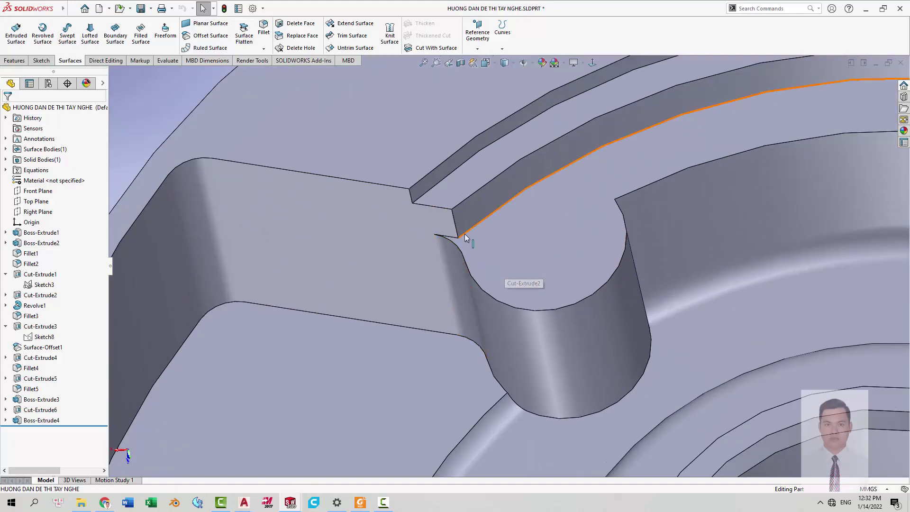
middle_drag(463, 233, 468, 316)
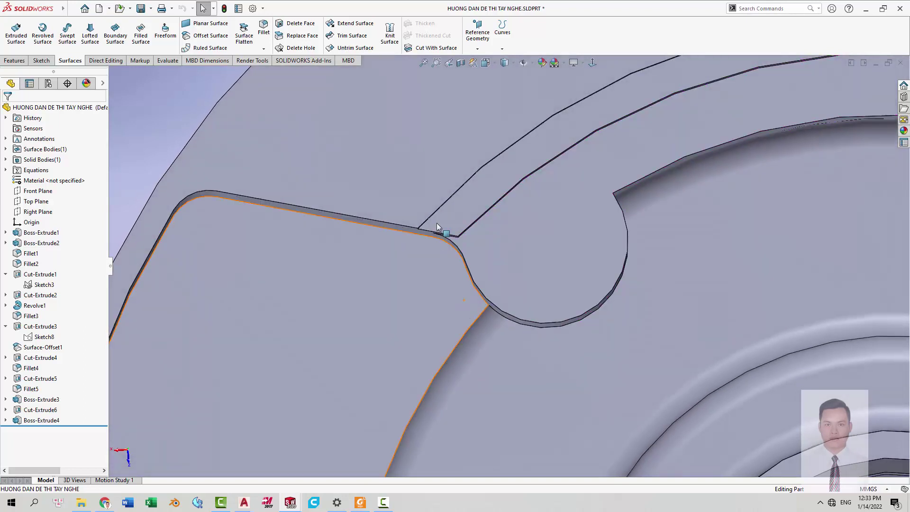
Start a new sketch on the notch face and view it Normal To.
click(483, 243)
click(510, 215)
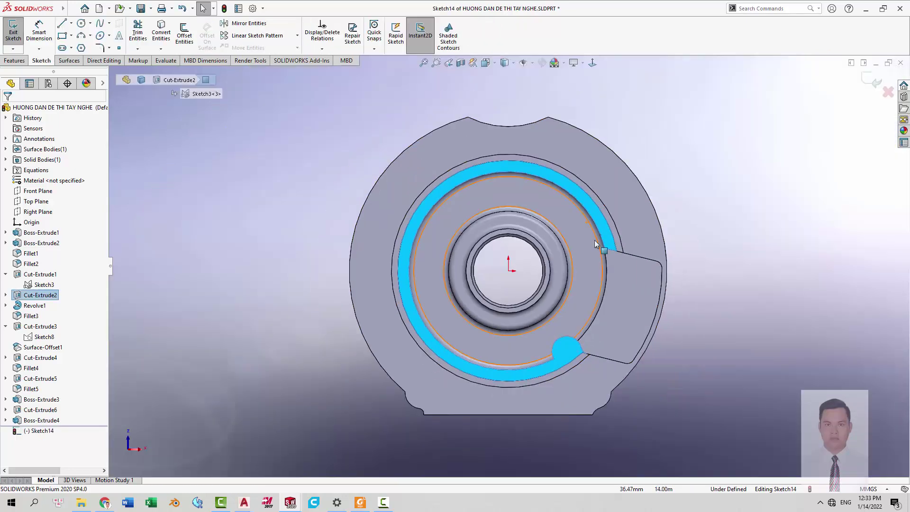
mouse_move(596, 244)
middle_down()
mouse_move(571, 228)
mouse_move(595, 325)
middle_up()
key(space)
click(414, 277)
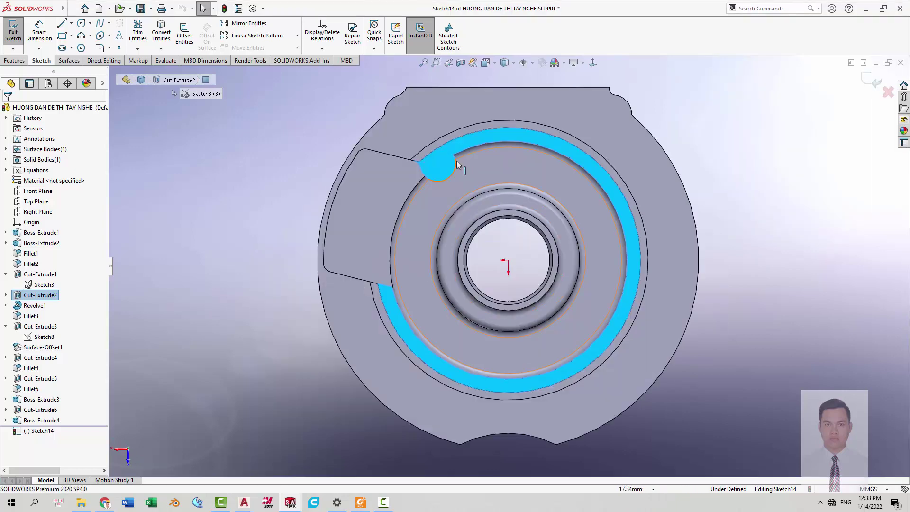
scroll(428, 212, down, 2)
scroll(440, 172, down, 2)
scroll(407, 220, down, 2)
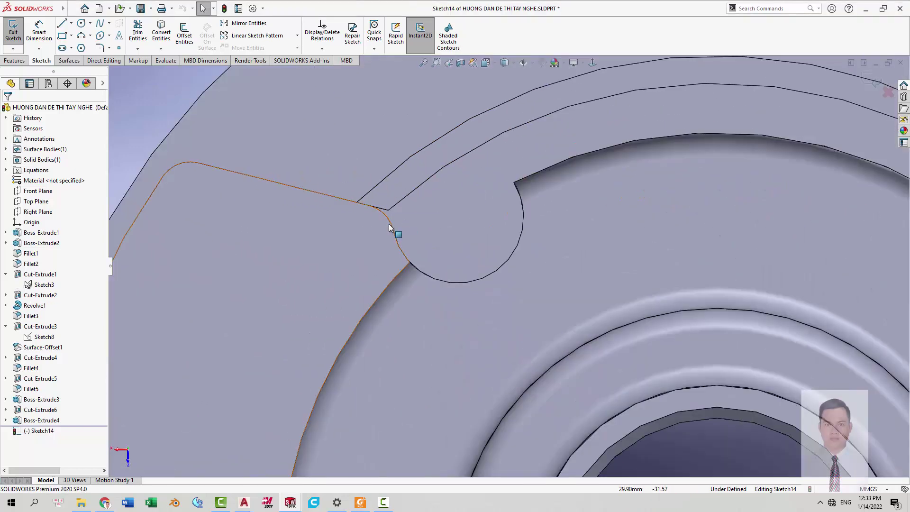
scroll(386, 220, up, 1)
Convert the slot's outer edge into sketch geometry.
right_drag(220, 144, 213, 125)
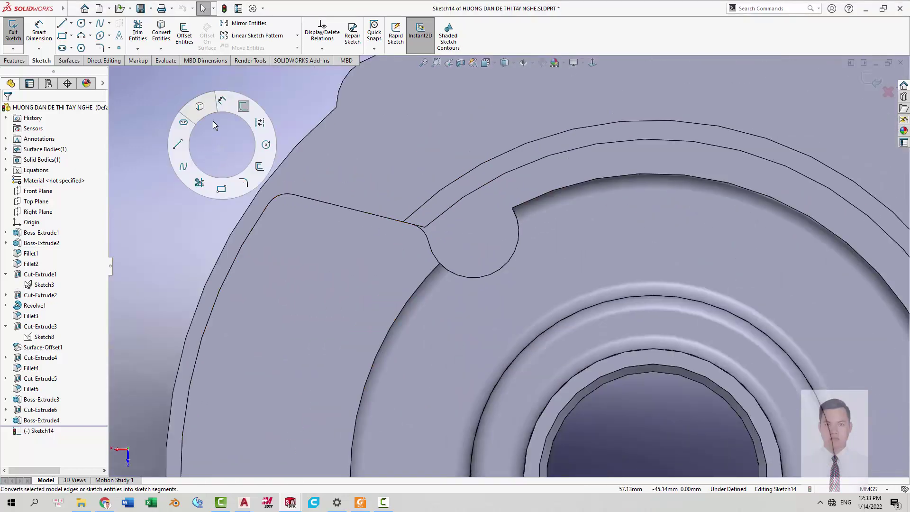
click(198, 159)
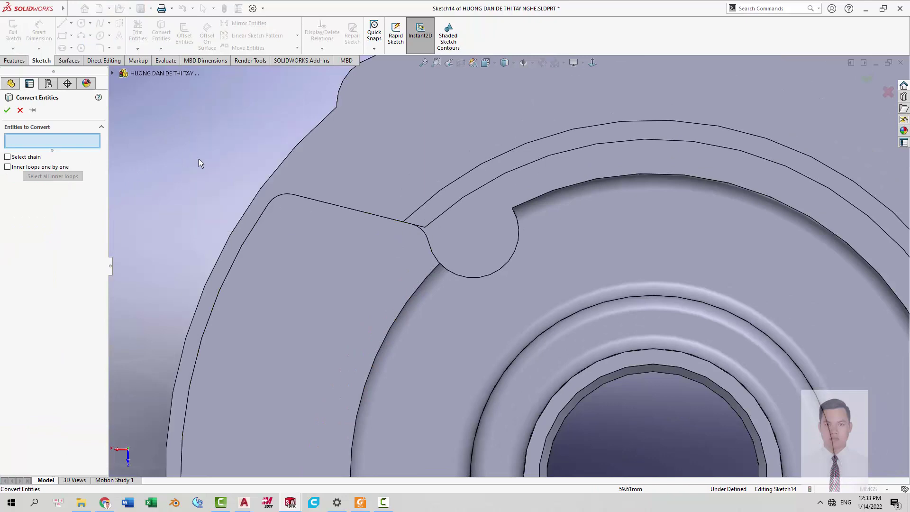
click(437, 219)
scroll(436, 223, down, 3)
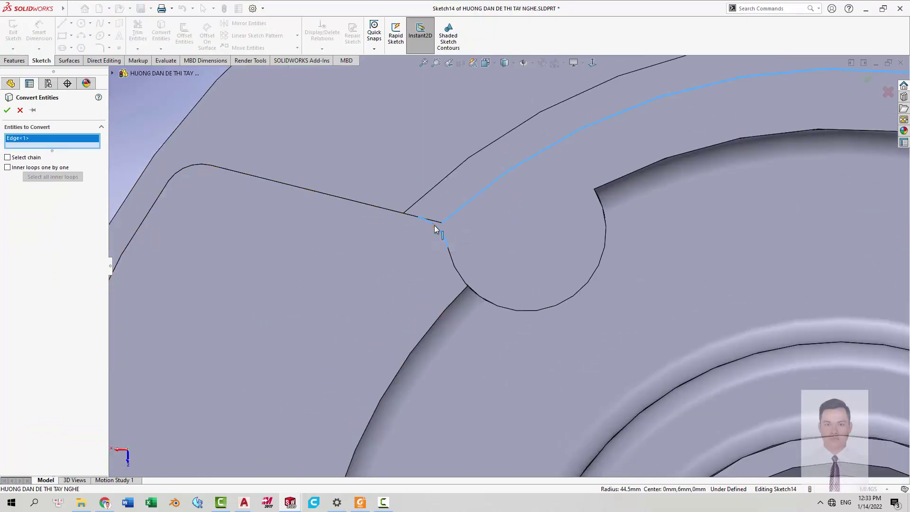
key(Return)
scroll(448, 225, down, 2)
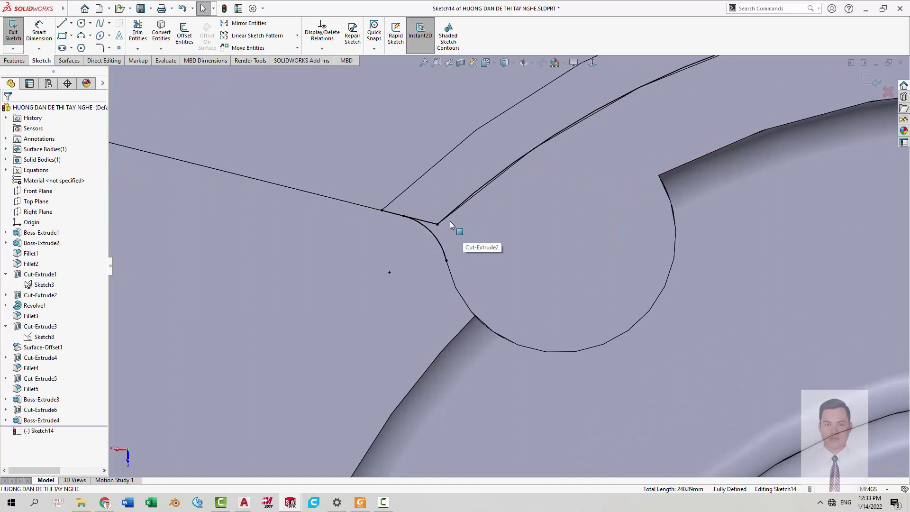
Power-trim the extra curves at the notch corner and exit Sketch14.
key(s)
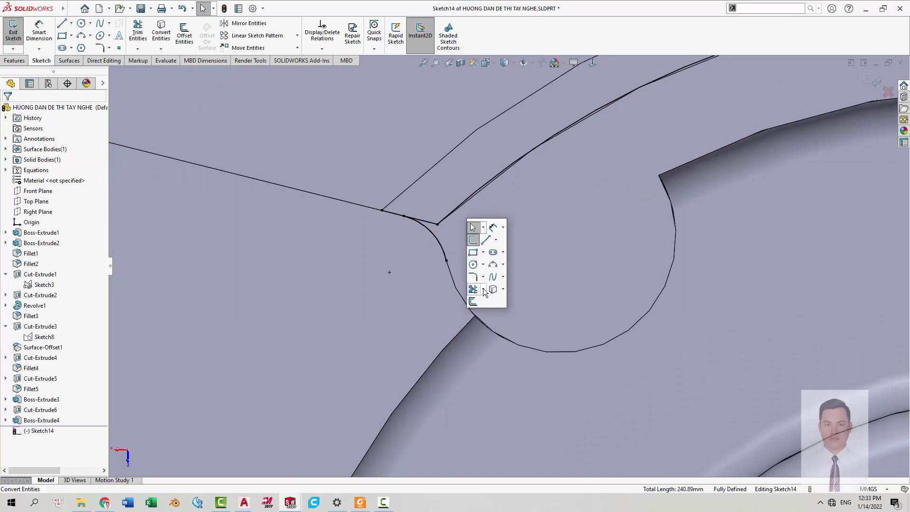
click(484, 293)
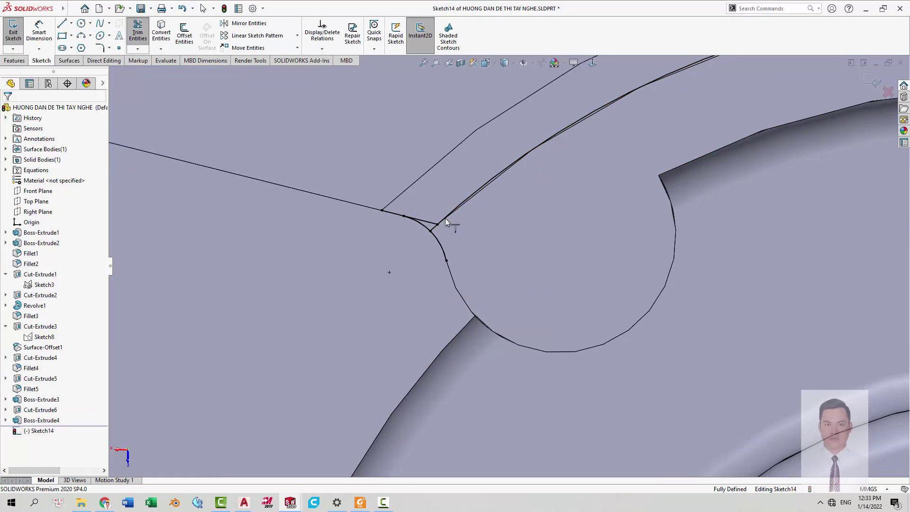
right_drag(485, 219, 480, 232)
drag(469, 208, 450, 195)
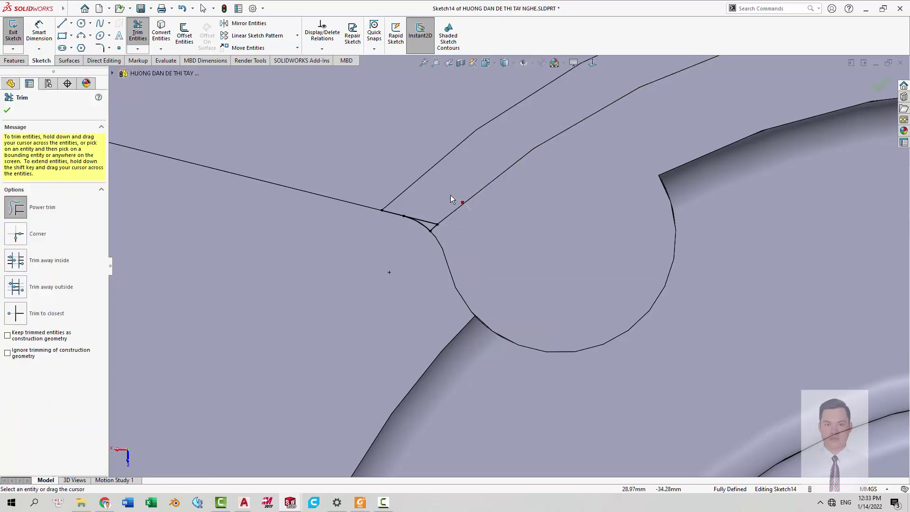
key(s)
click(508, 264)
key(s)
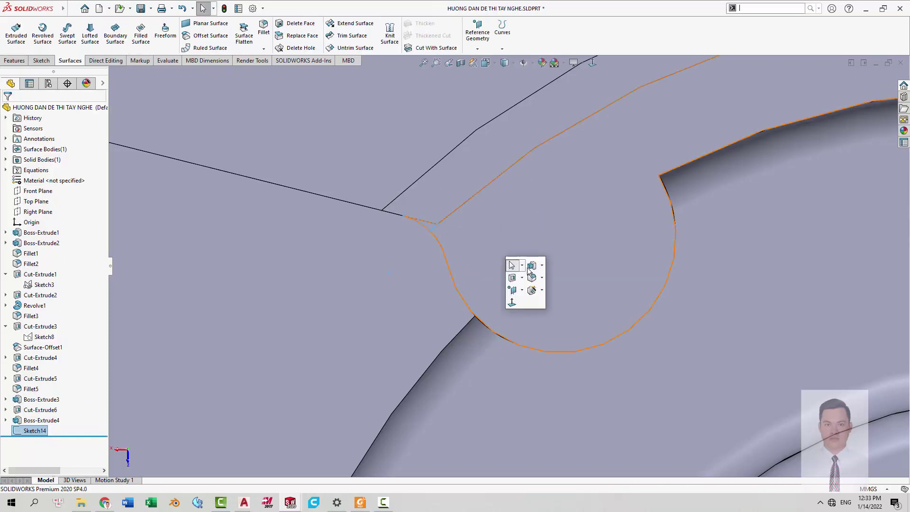
click(532, 266)
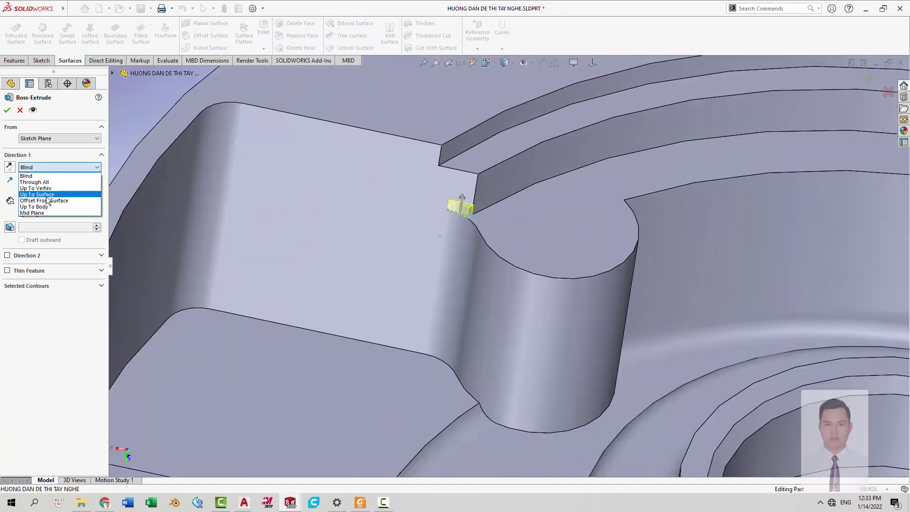
click(47, 196)
click(463, 163)
key(Return)
middle_drag(486, 184, 546, 223)
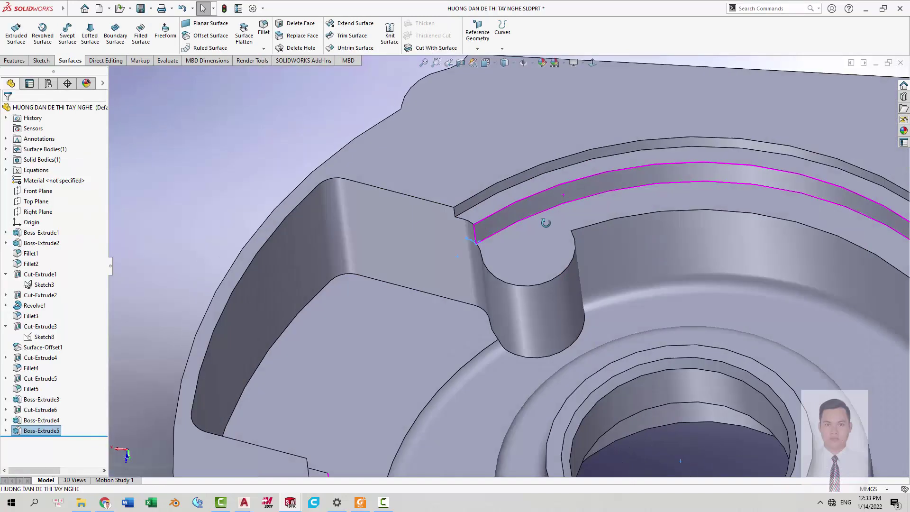
key(ctrl+8)
scroll(485, 173, down, 3)
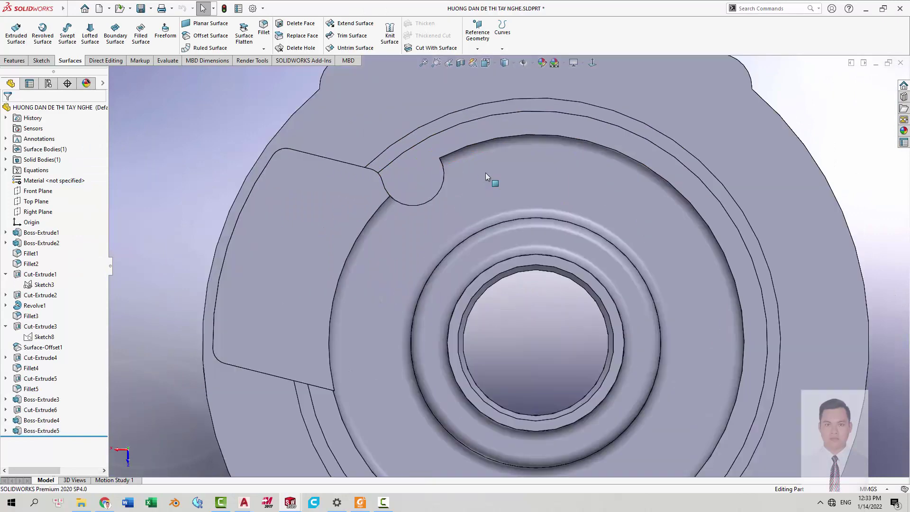
scroll(355, 208, down, 2)
scroll(421, 210, up, 5)
mouse_move(420, 209)
middle_down()
mouse_move(441, 195)
mouse_move(473, 232)
middle_up()
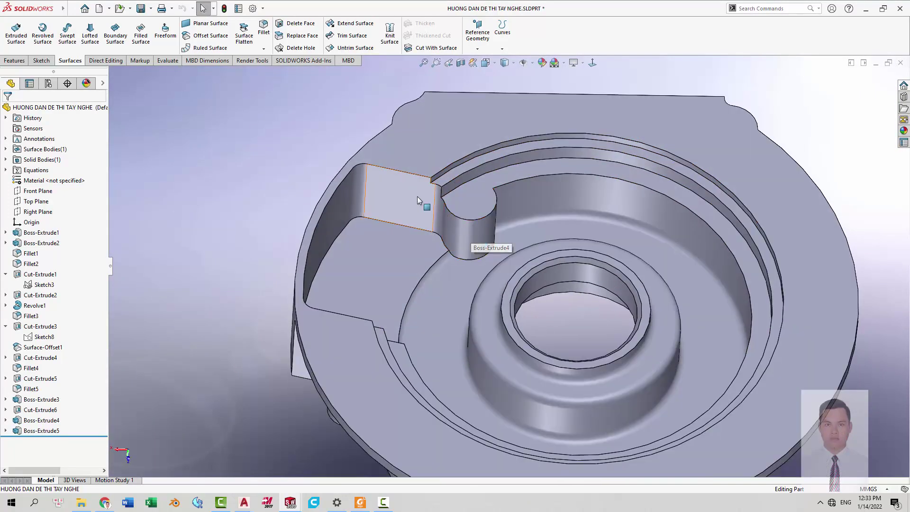
scroll(420, 197, down, 3)
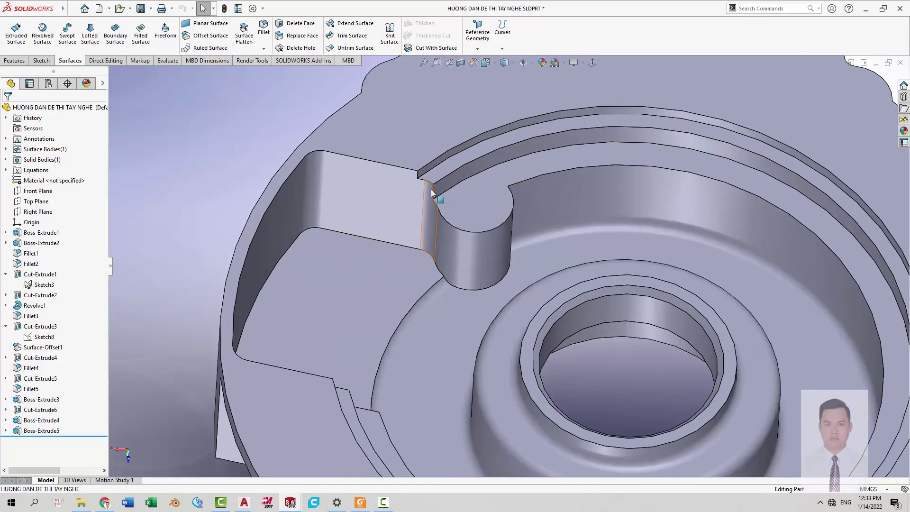
scroll(509, 244, up, 3)
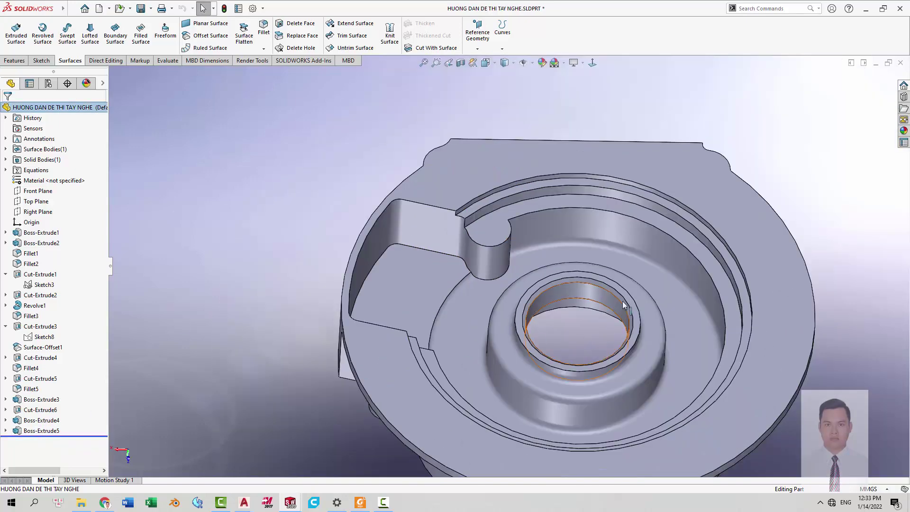
middle_drag(622, 301, 587, 377)
key(alt+Tab)
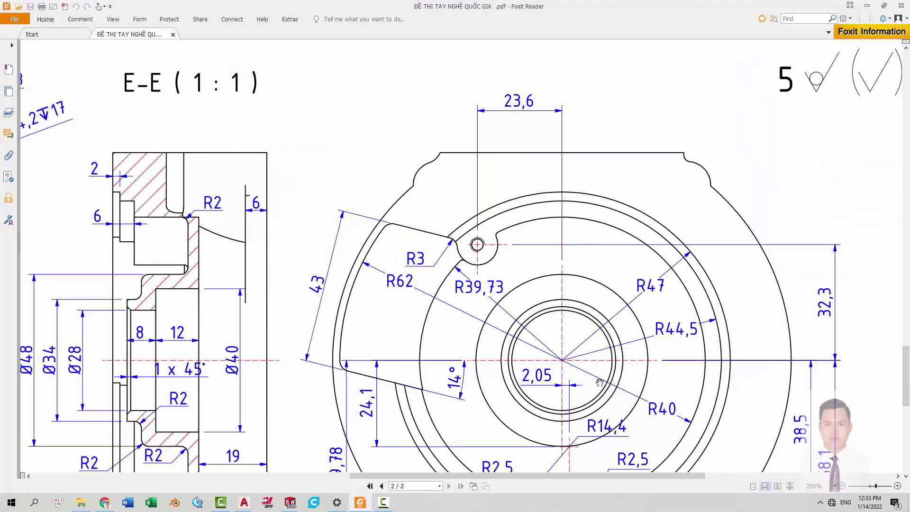
drag(535, 387, 531, 268)
drag(504, 218, 476, 157)
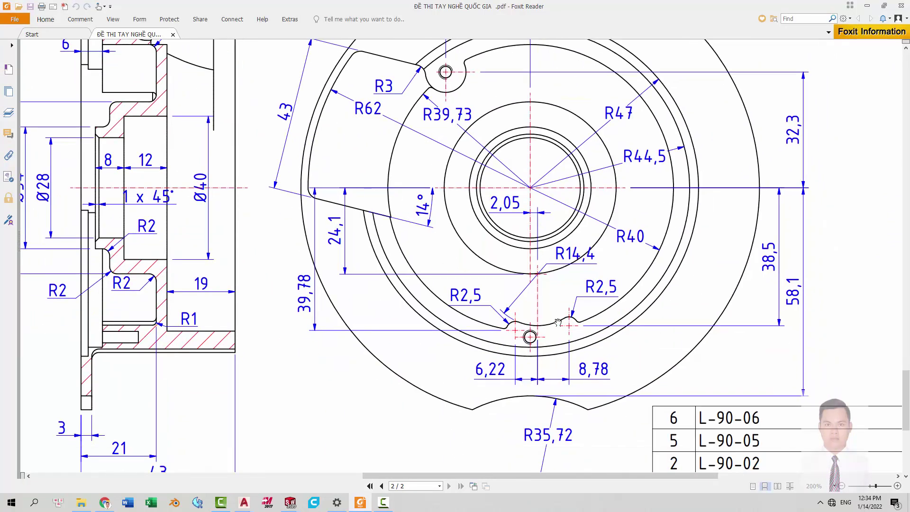
ctrl+scroll(522, 330, up, 2)
key(alt+Tab)
Edit the Boss-Extrude4 sketch and view it face-on.
middle_drag(477, 317, 490, 243)
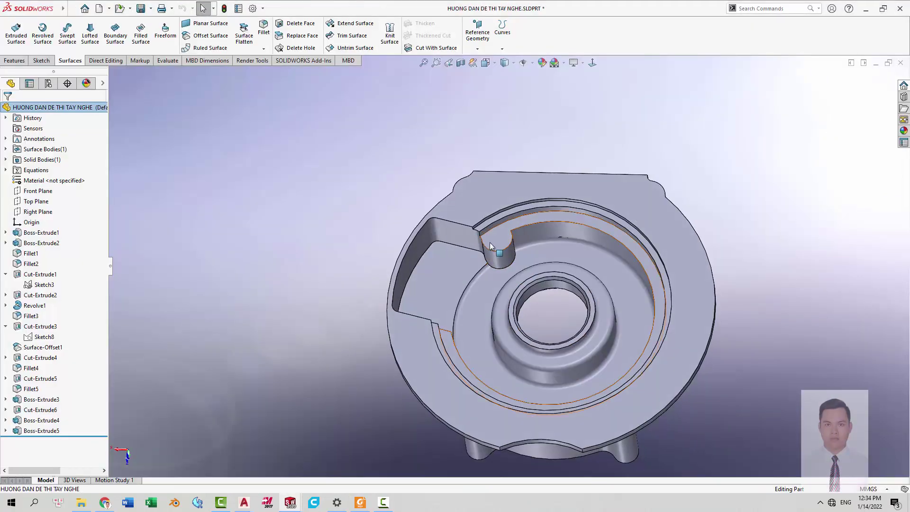
click(493, 249)
click(542, 217)
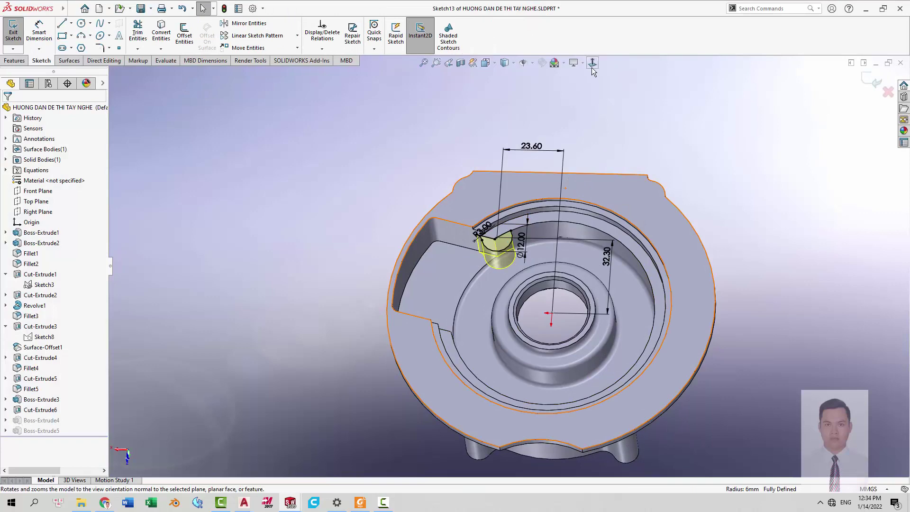
key(space)
key(ctrl+8)
scroll(588, 382, down, 1)
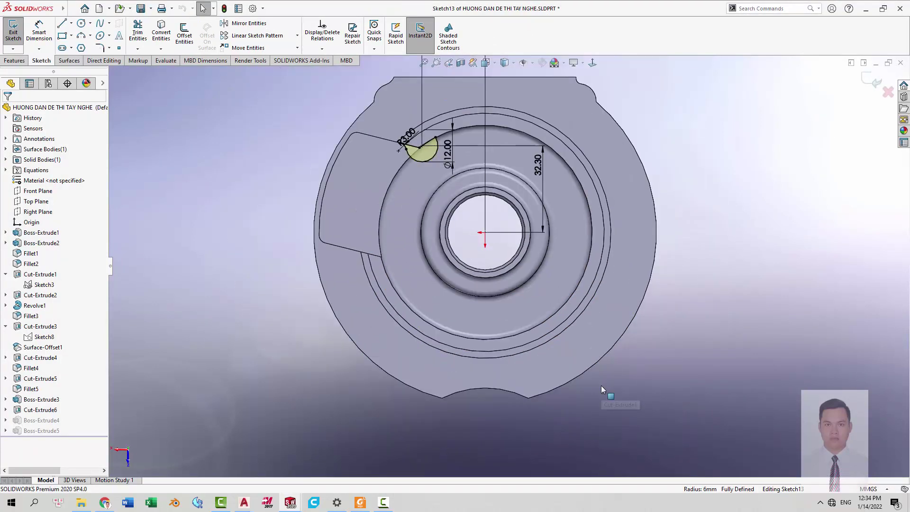
Draw a vertical construction centreline down from the origin, then check the PDF drawing.
key(l)
click(485, 232)
click(485, 357)
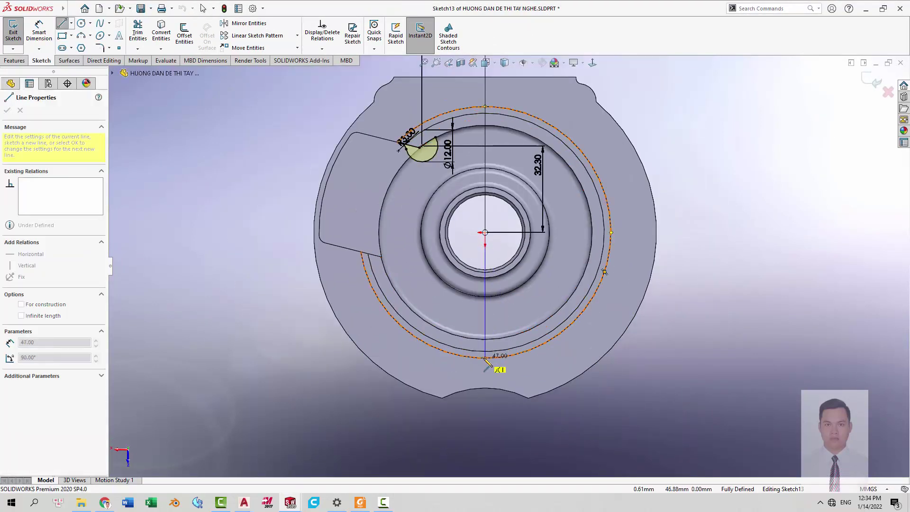
key(Escape)
click(486, 327)
key(Escape)
key(alt+Tab)
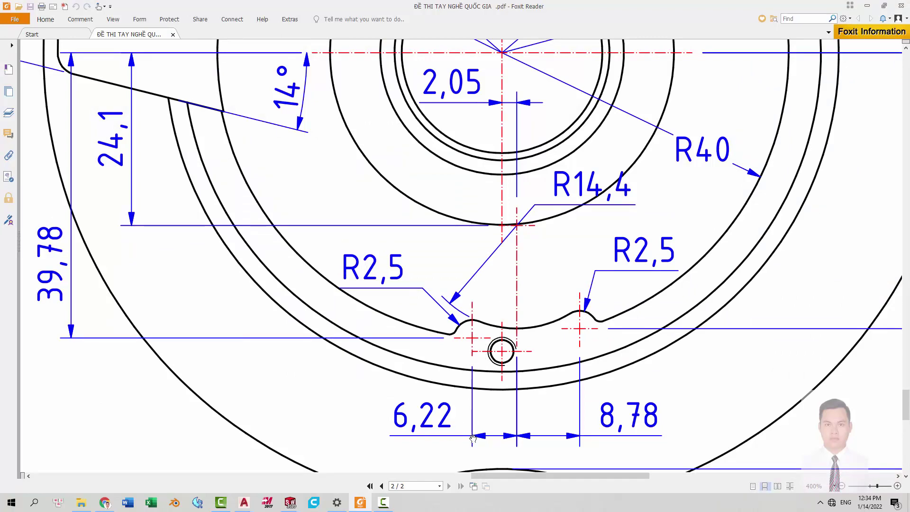
key(alt+Tab)
key(alt+Tab)
key(alt+Tab)
Draw two small circles on the lower arc and select both.
key(c)
click(459, 291)
click(473, 275)
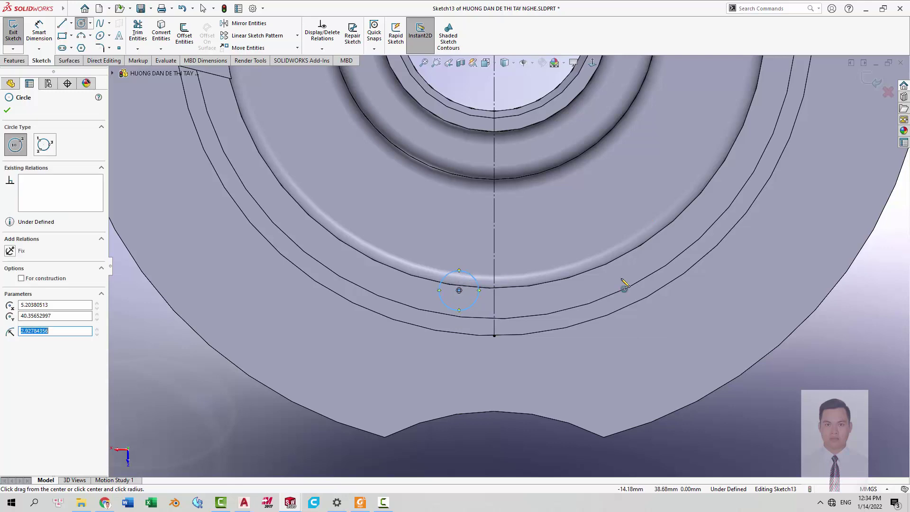
key(alt+Tab)
key(alt+Tab)
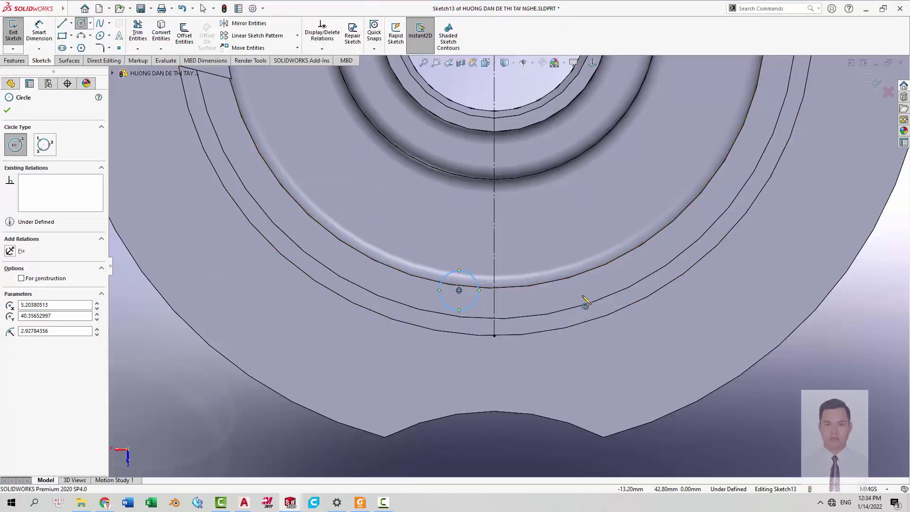
click(581, 280)
click(591, 268)
key(Escape)
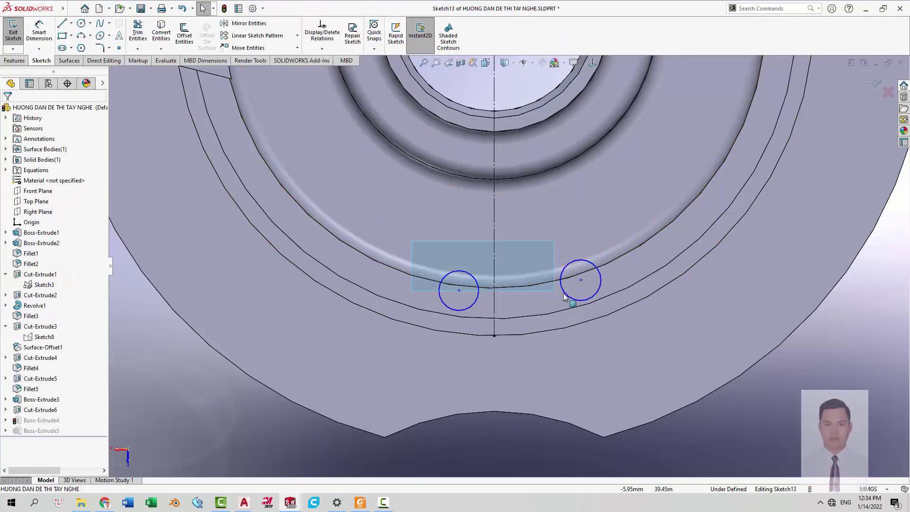
drag(417, 245, 611, 310)
Dimension the right circle's diameter to 5 mm.
right_drag(656, 373, 598, 283)
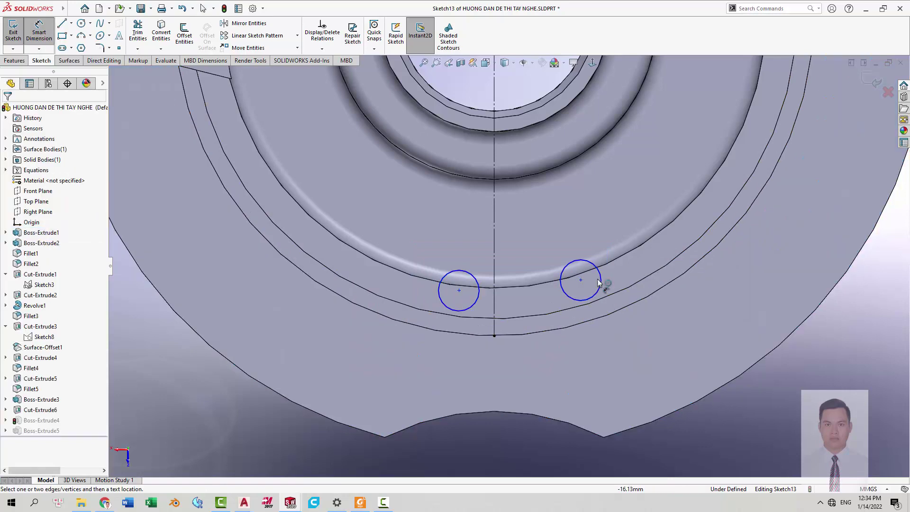
click(601, 280)
click(614, 227)
text(5.99510825mm)
key(Return)
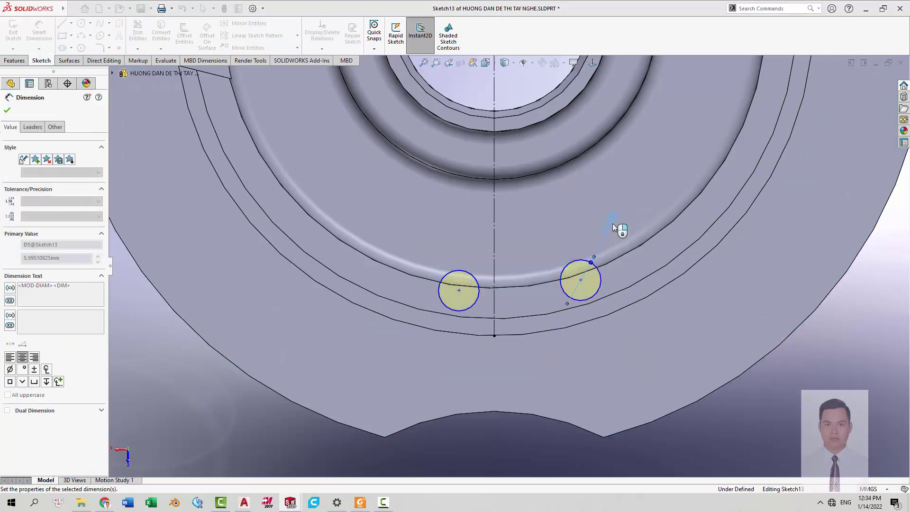
key(alt+Tab)
key(alt+Tab)
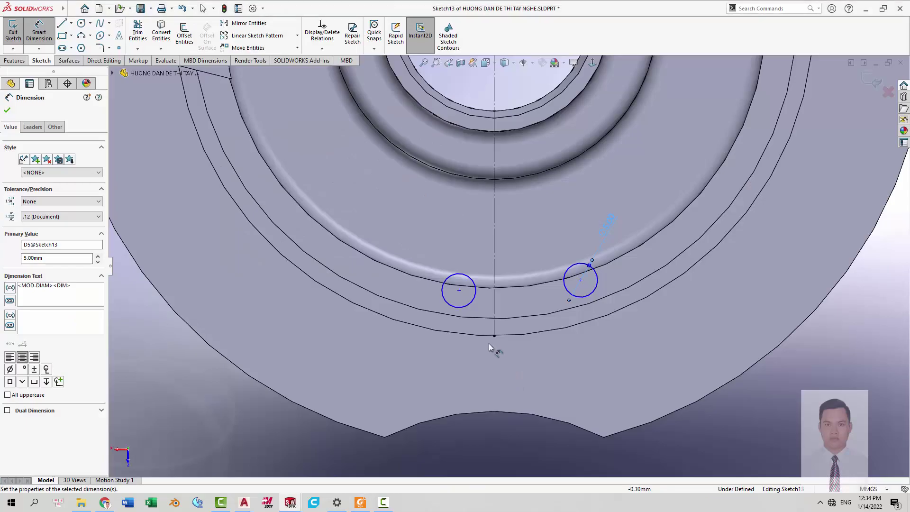
Add a horizontal dimension from the left circle's centre to the vertical centreline.
click(459, 290)
click(459, 317)
key(Escape)
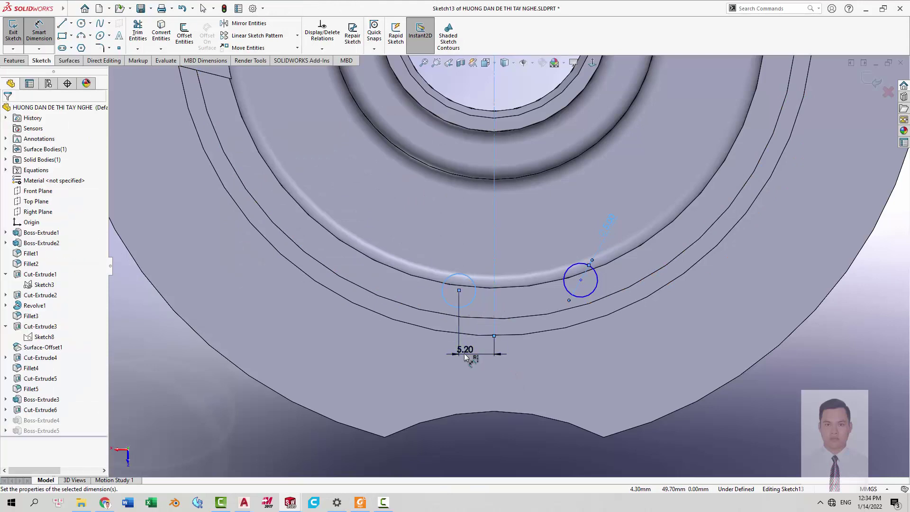
double_click(464, 353)
key(alt+Tab)
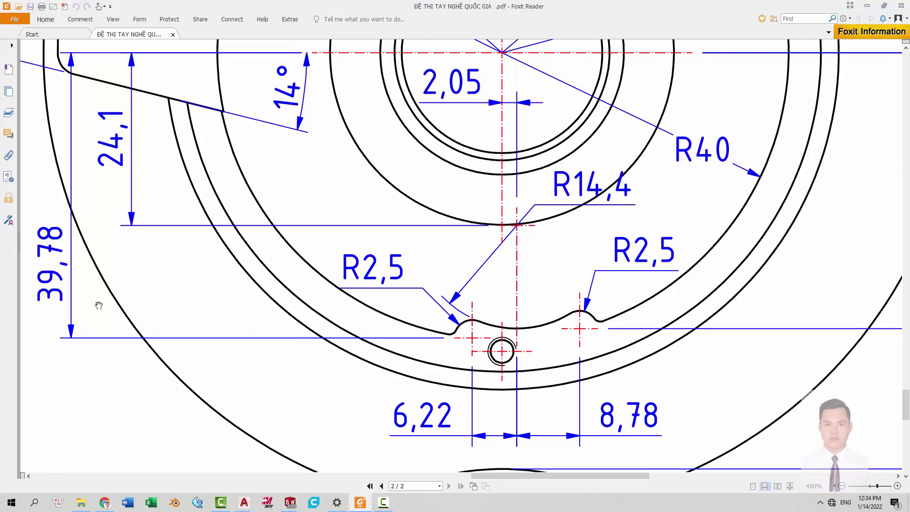
key(alt+Tab)
scroll(438, 292, up, 3)
Dimension the left circle 39.78 mm vertically below the main hole centre.
click(462, 289)
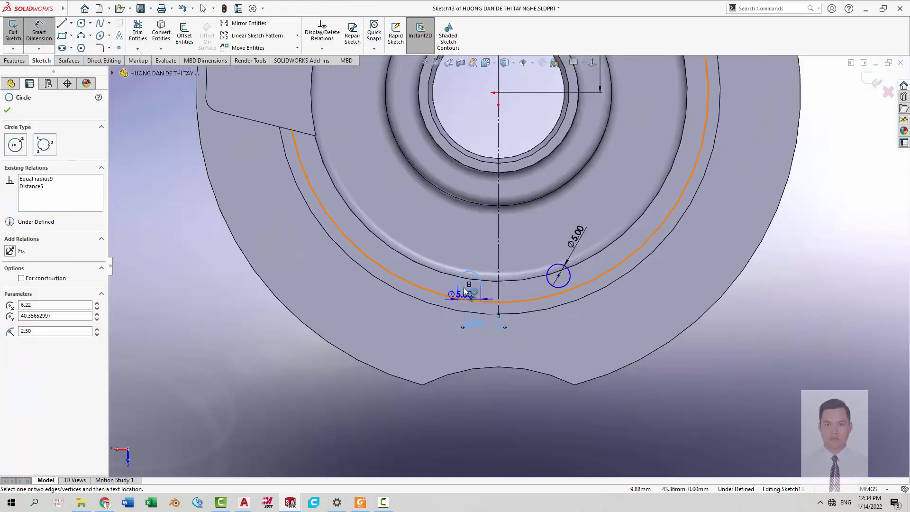
click(471, 167)
click(373, 196)
click(379, 191)
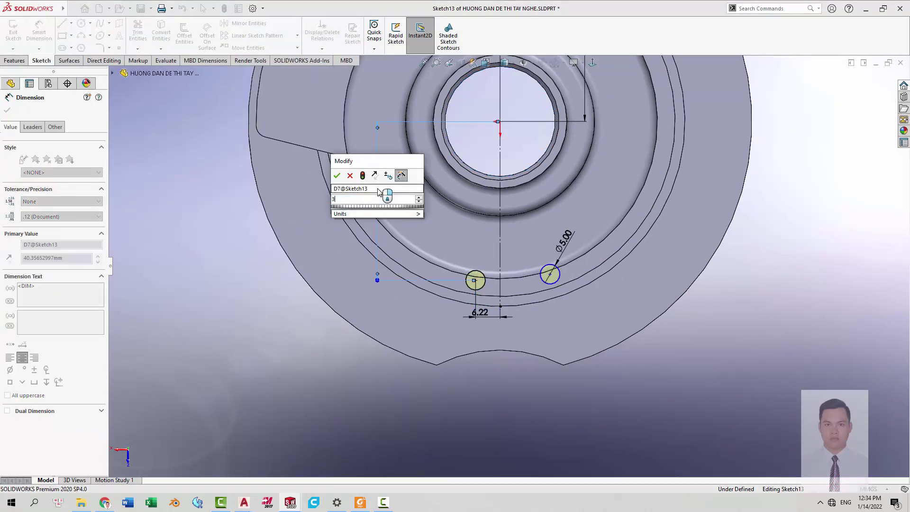
text(38.78)
key(Return)
key(alt+Tab)
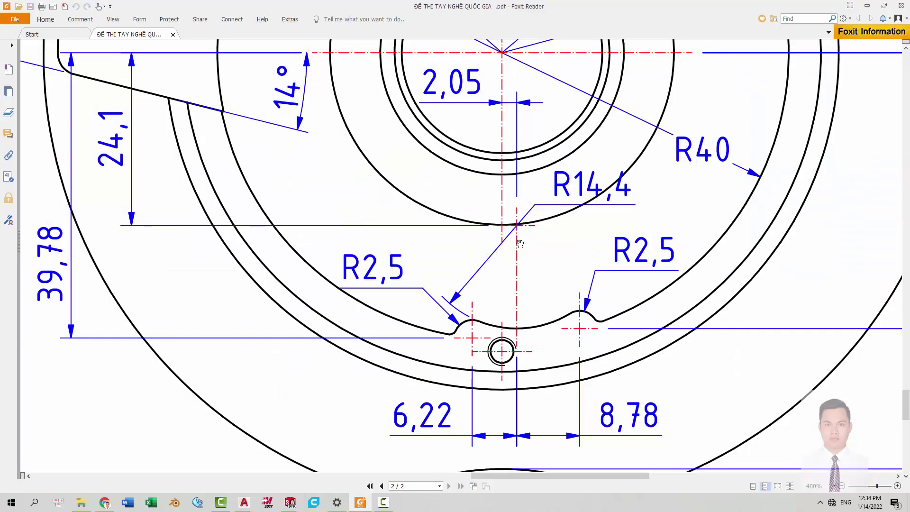
drag(598, 280, 397, 314)
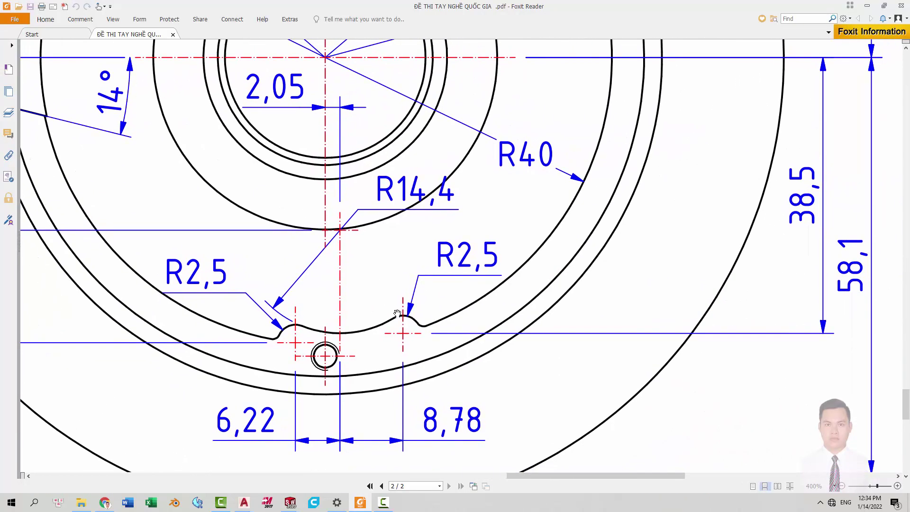
key(alt+Tab)
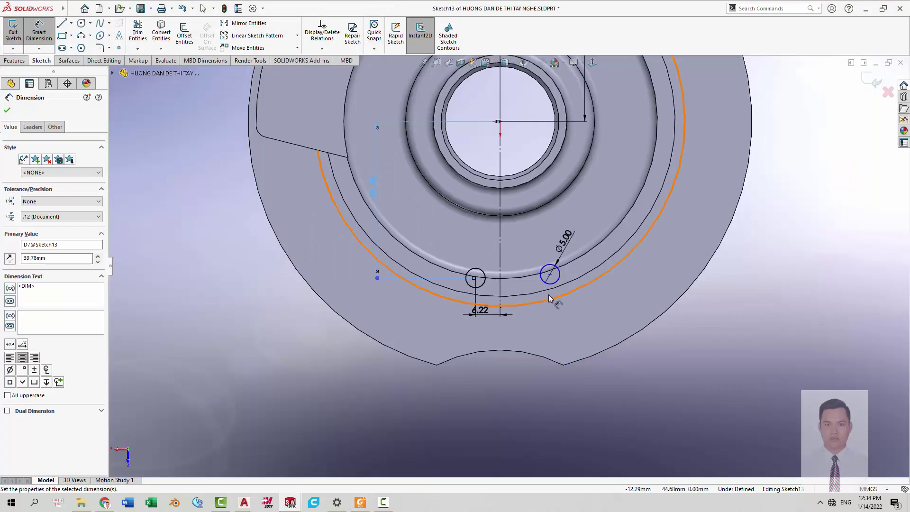
Dimension the right circle's centre 8.78 mm from the vertical centreline.
click(555, 268)
click(504, 273)
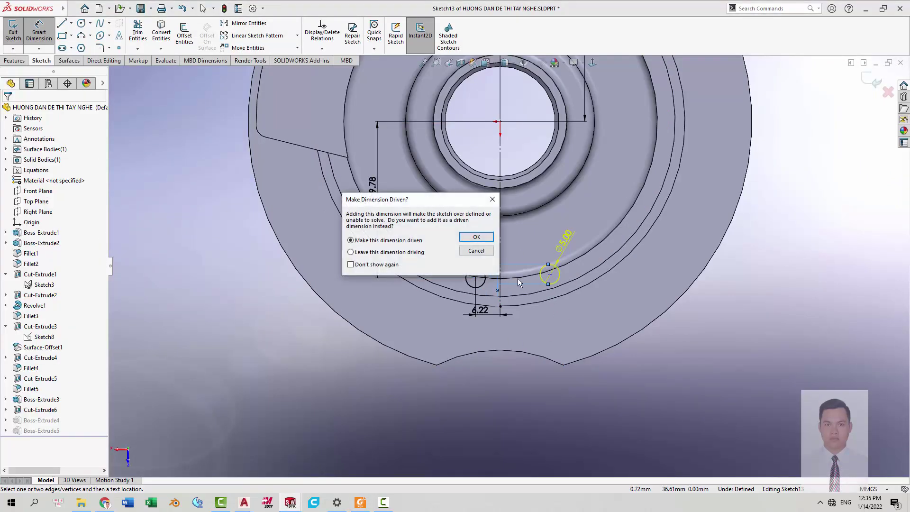
key(Escape)
right_drag(556, 352, 556, 302)
click(550, 274)
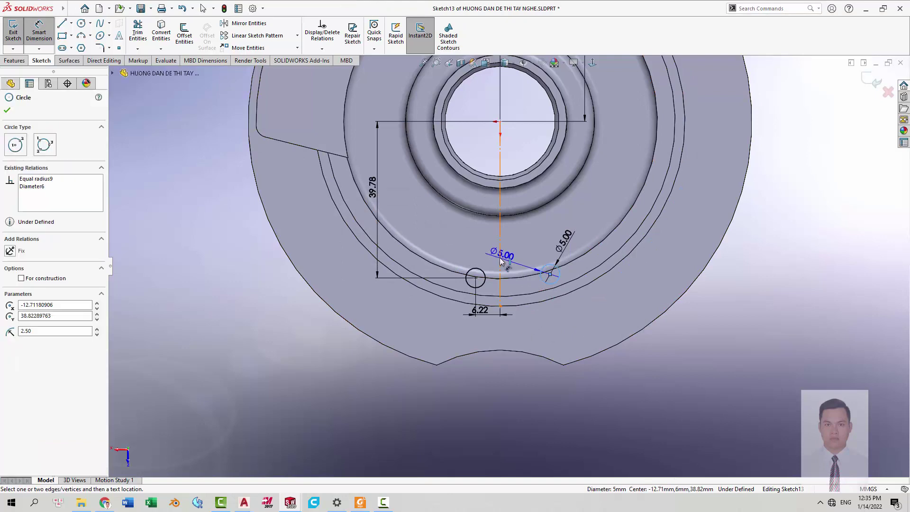
click(501, 284)
click(529, 329)
text(8.78)
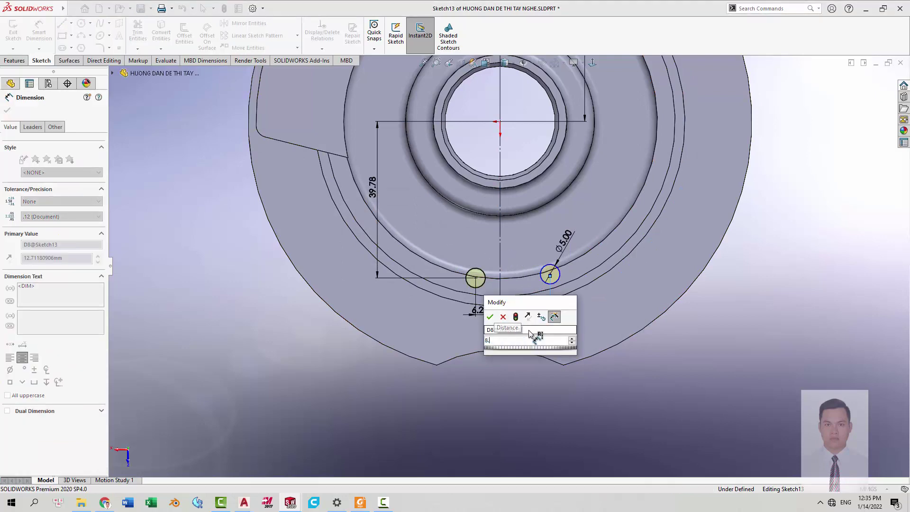
key(Return)
Recheck the notch dimensions on the PDF drawing.
scroll(536, 304, down, 2)
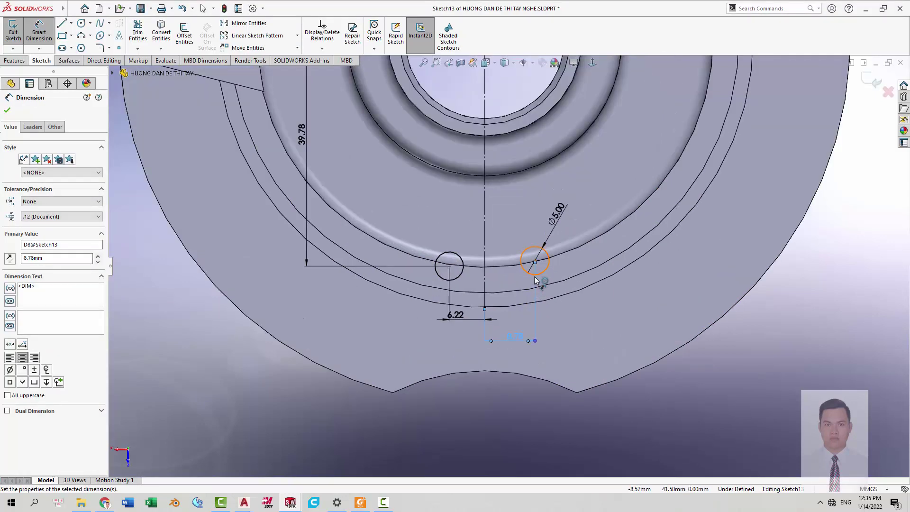
key(alt+Tab)
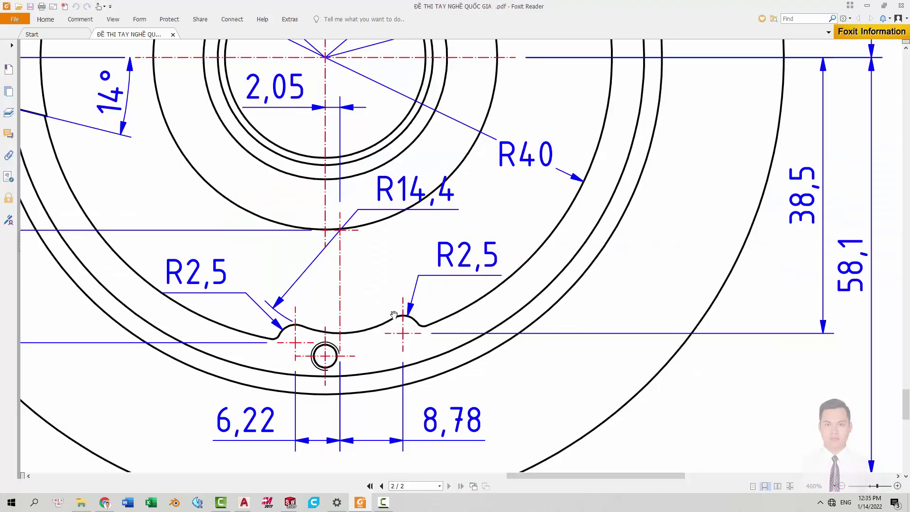
drag(389, 245, 424, 252)
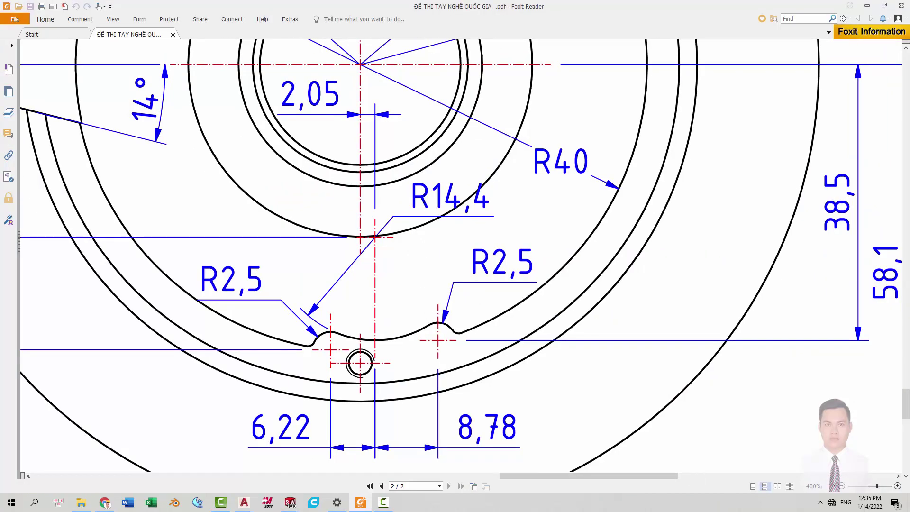
key(alt+Tab)
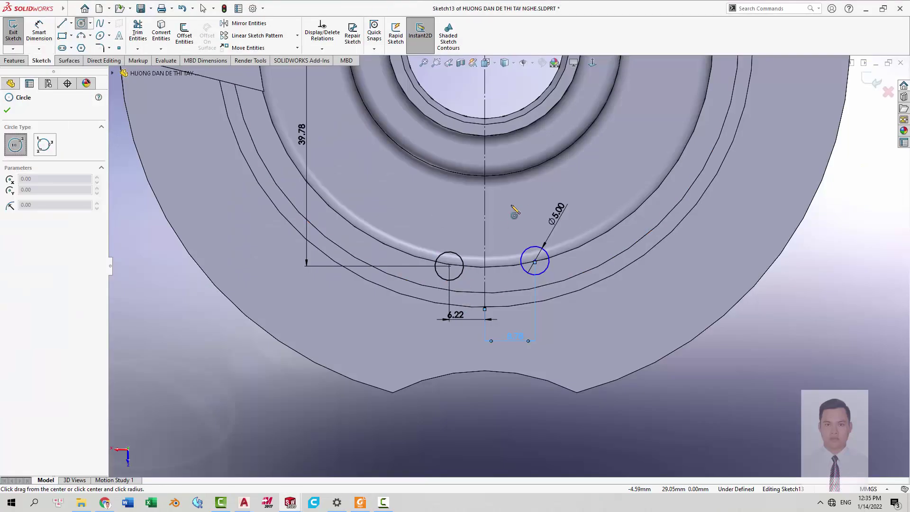
Draw a large circle above the arc, tangent to both small circles.
click(503, 209)
click(471, 249)
key(Escape)
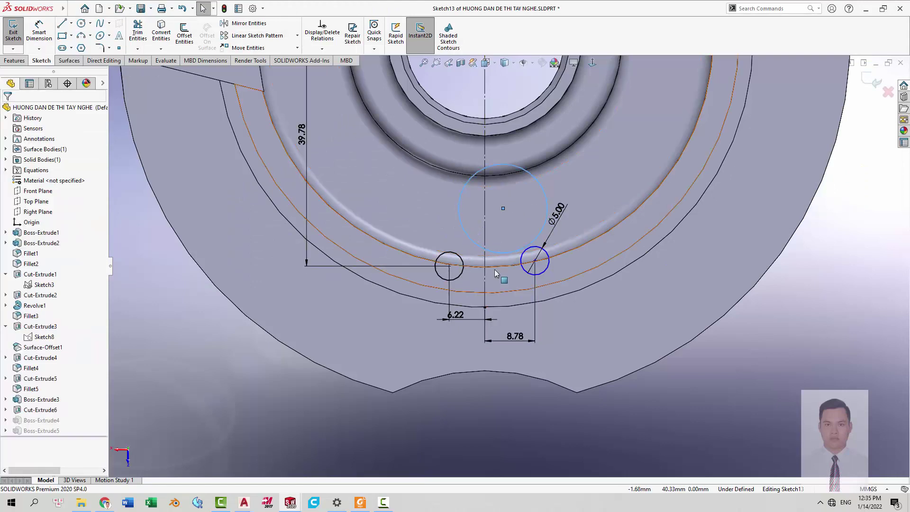
scroll(494, 270, down, 3)
click(561, 246)
ctrl+click(567, 215)
click(588, 165)
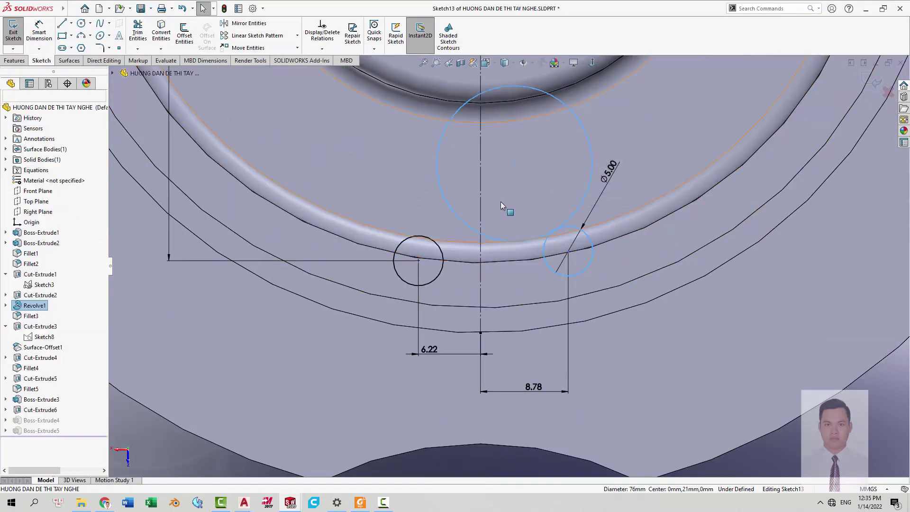
drag(463, 203, 393, 238)
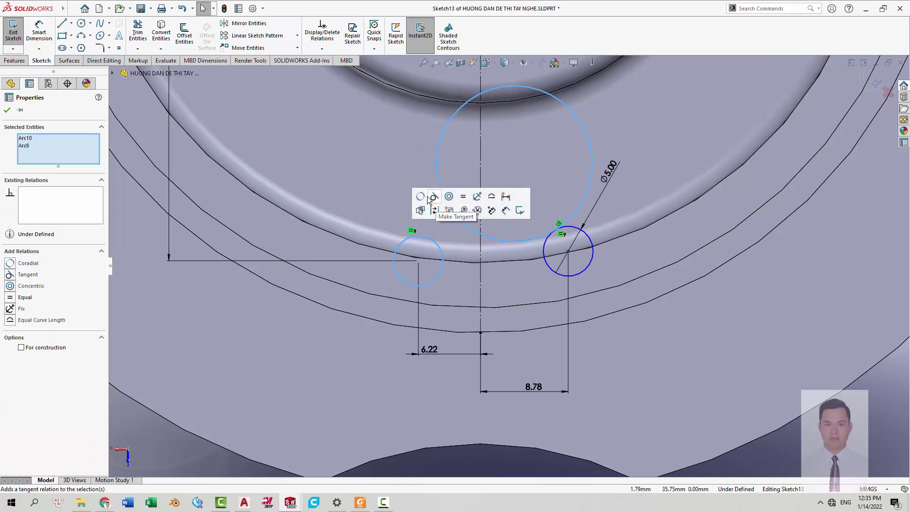
click(446, 211)
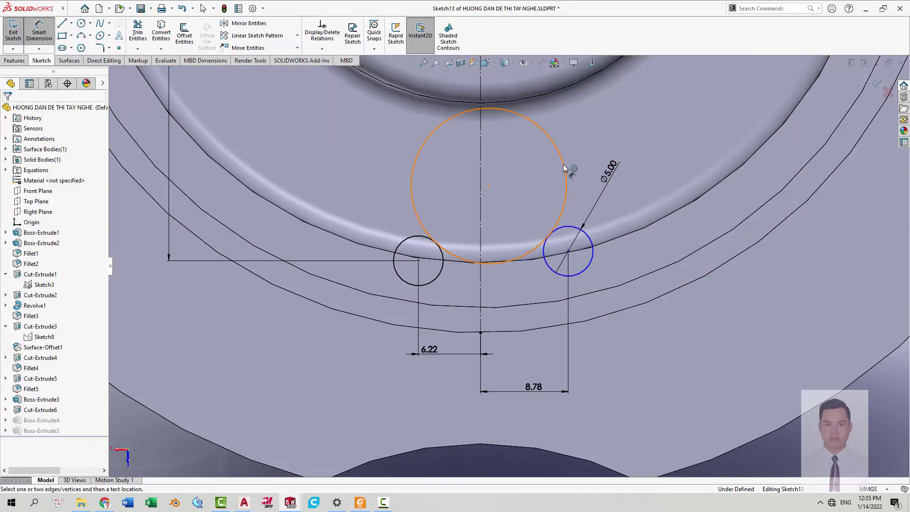
Trim away the large circle's upper arc and set the remaining arc's radius to 14.4.
right_drag(728, 128, 599, 142)
mouse_move(600, 142)
mouse_down()
mouse_move(535, 166)
mouse_move(440, 171)
mouse_up()
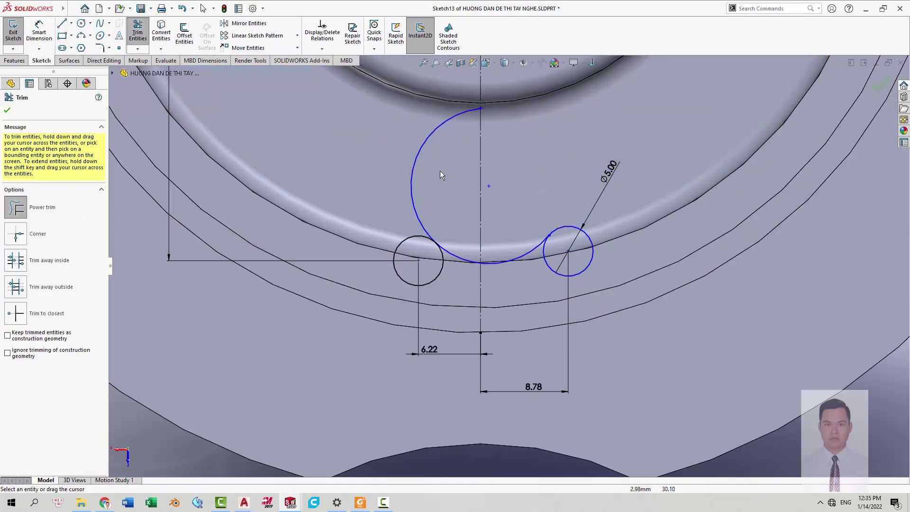
right_drag(440, 170, 441, 142)
click(529, 256)
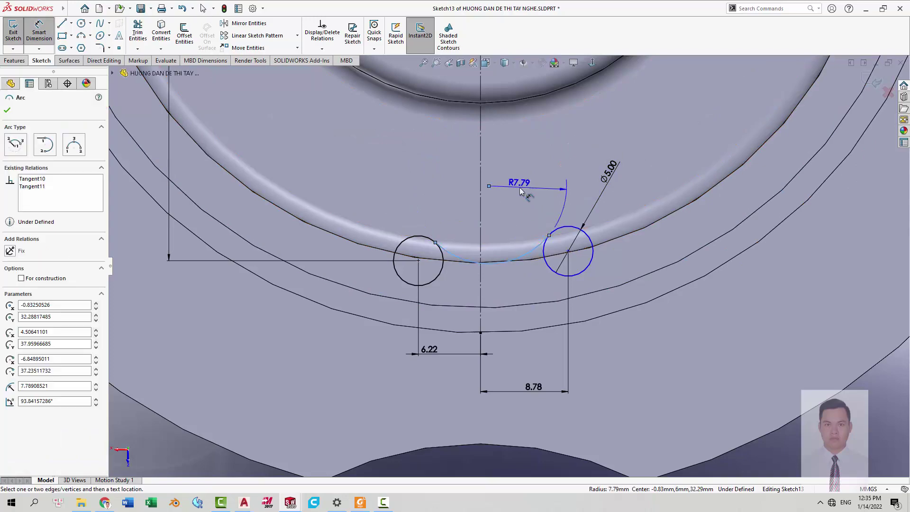
key(alt+Tab)
key(alt+Tab)
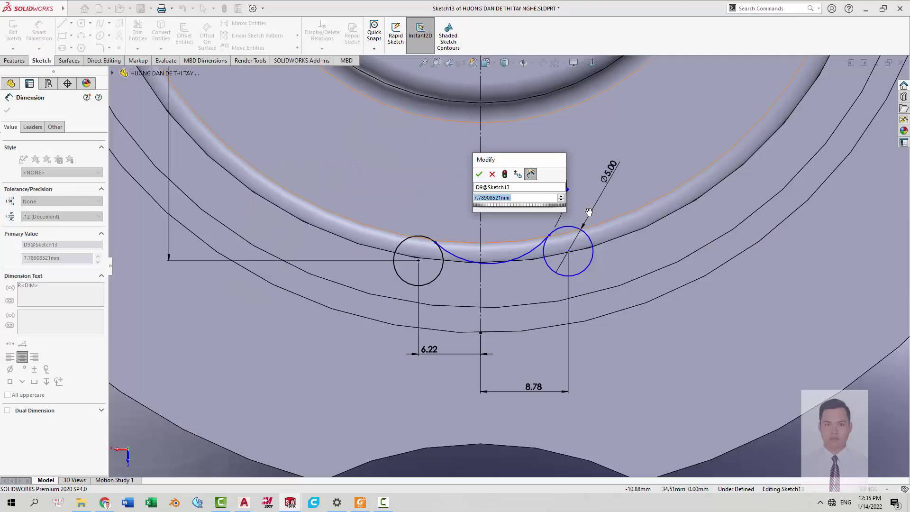
text(14.4)
key(Return)
key(Escape)
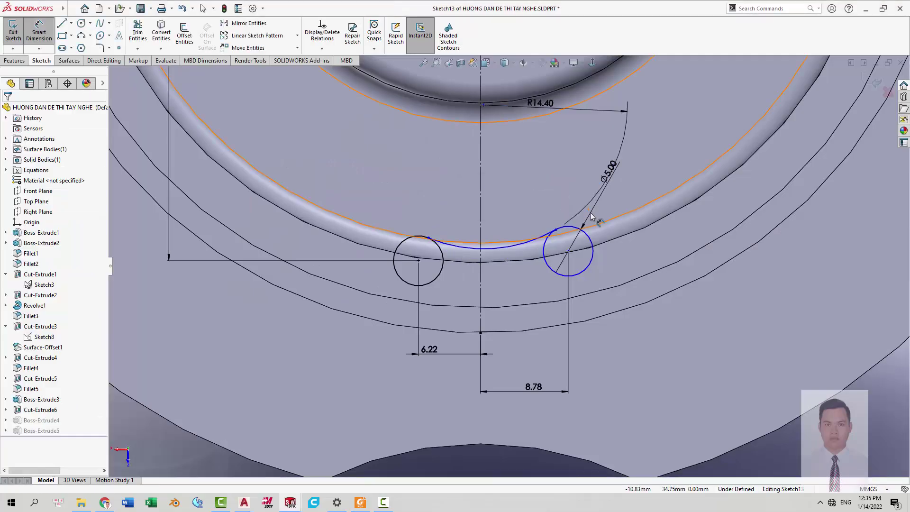
key(Escape)
key(alt+Tab)
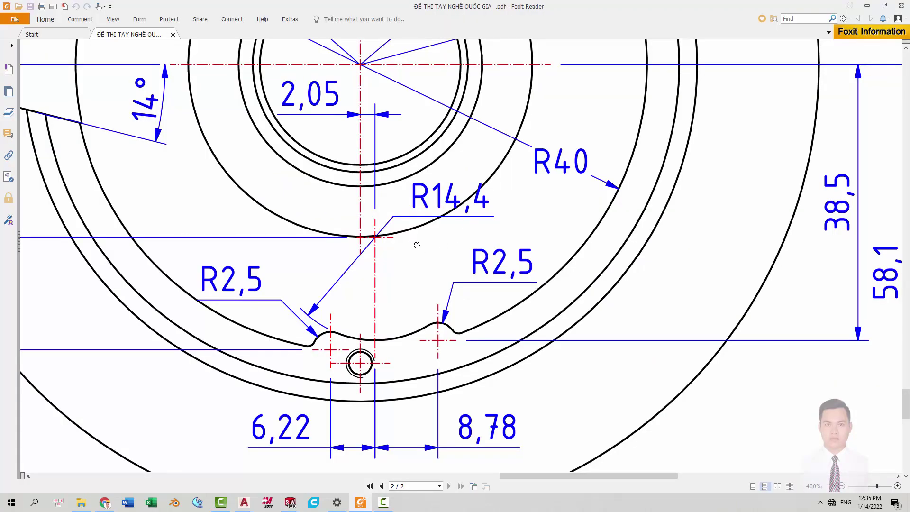
Pan the PDF to the R14,4 and notch dimensions, then select the sketch's 6.22 dimension.
drag(417, 245, 467, 223)
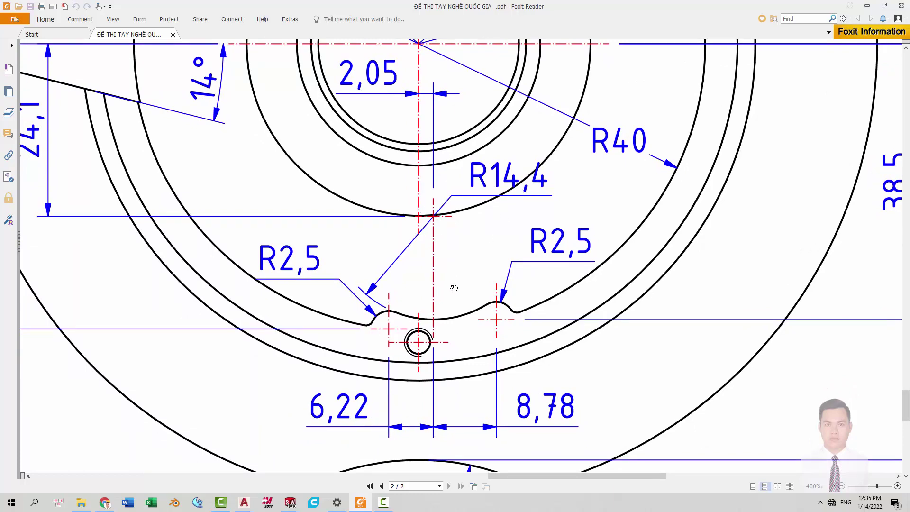
key(alt+Tab)
click(426, 296)
Delete the 6.22 dimension and offset the arc centre 2.05 from the centreline.
key(Delete)
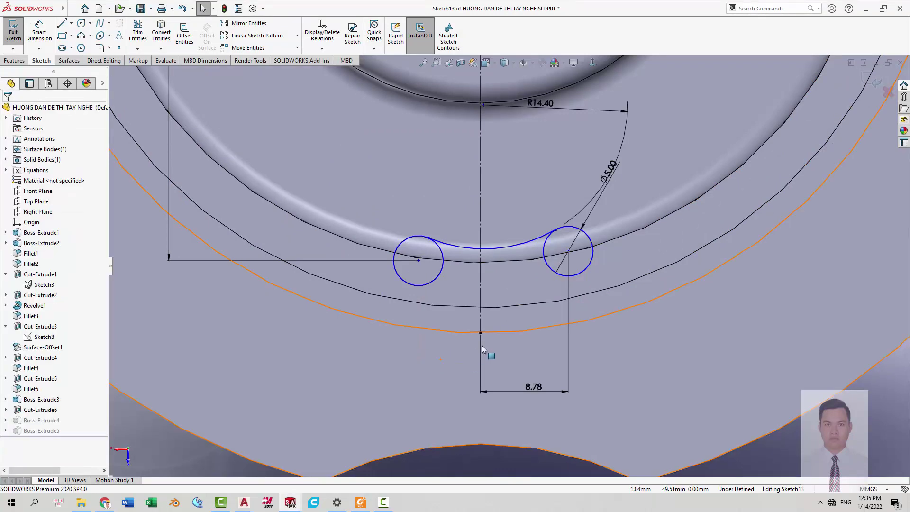
scroll(530, 271, down, 2)
right_drag(519, 255, 515, 166)
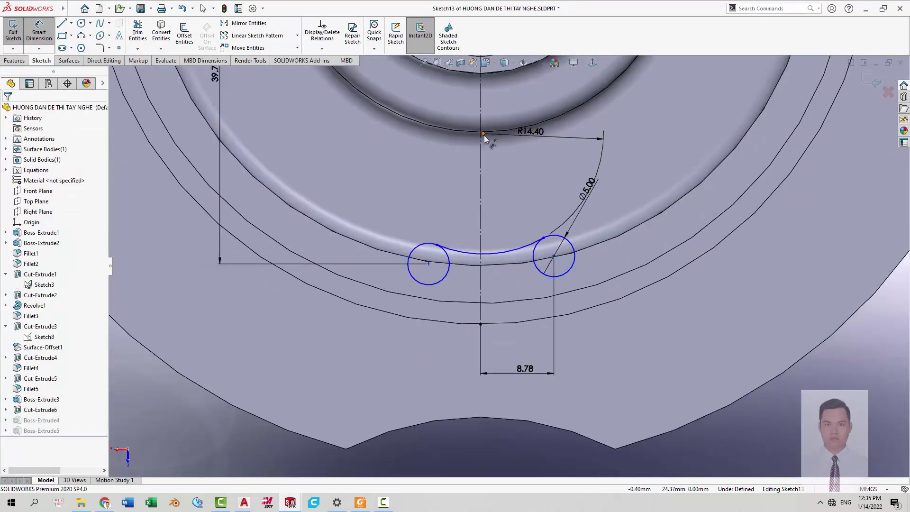
click(483, 133)
click(481, 116)
click(488, 95)
key(Return)
key(alt+Tab)
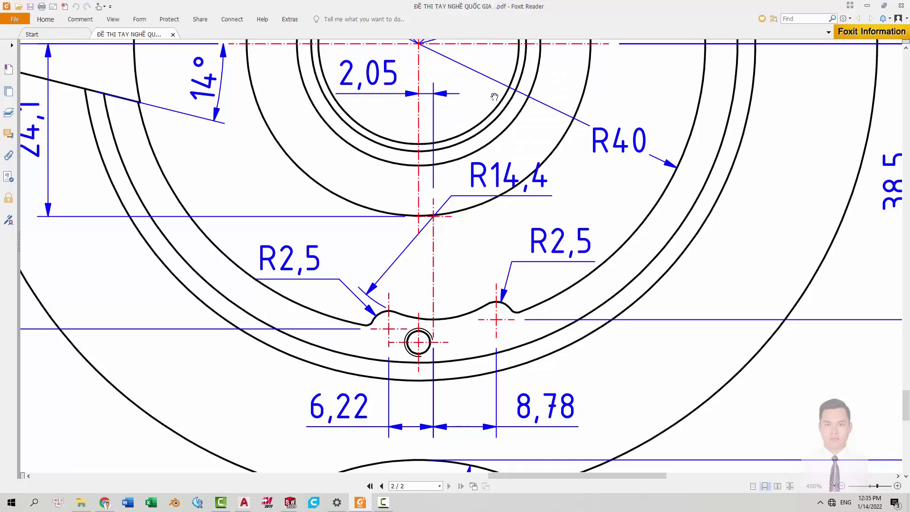
key(alt+Tab)
text(2.05)
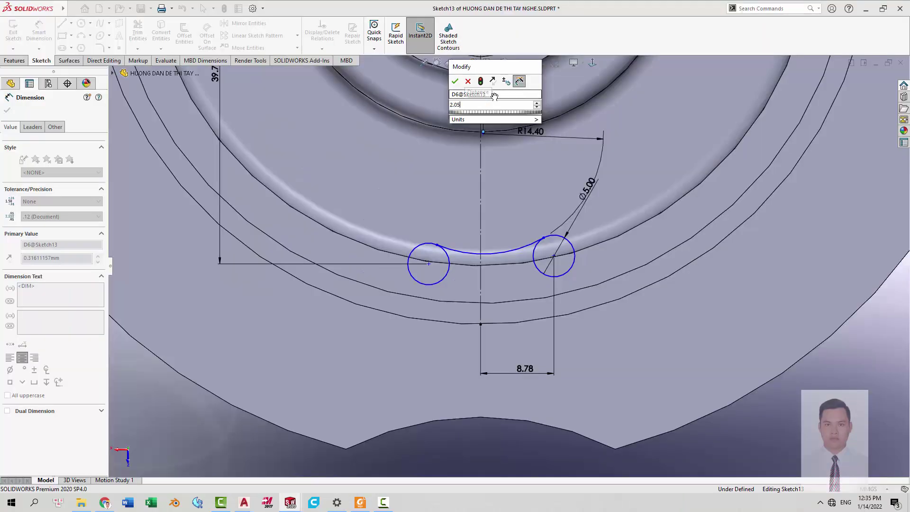
key(Return)
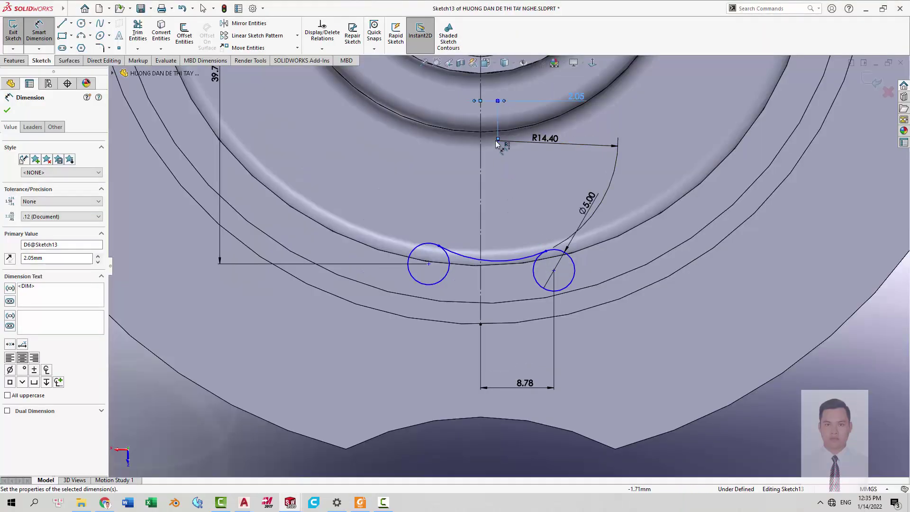
Dimension the left circle 6.22 from the arc centre.
click(498, 141)
click(430, 284)
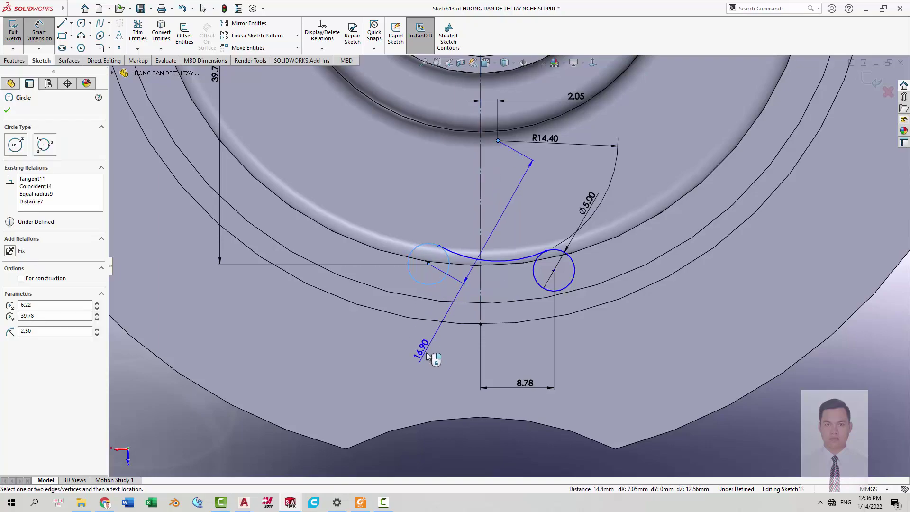
click(444, 356)
key(alt+Tab)
key(alt+Tab)
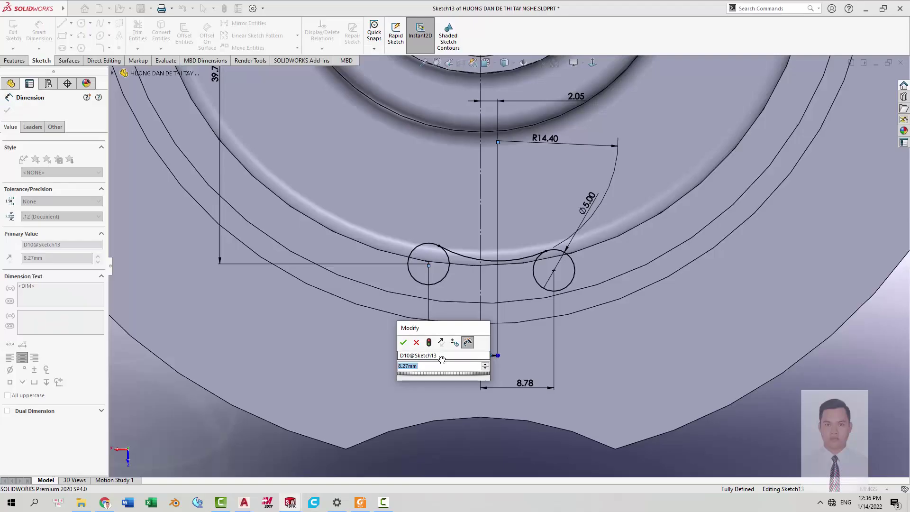
text(6.22)
key(Return)
scroll(594, 241, up, 2)
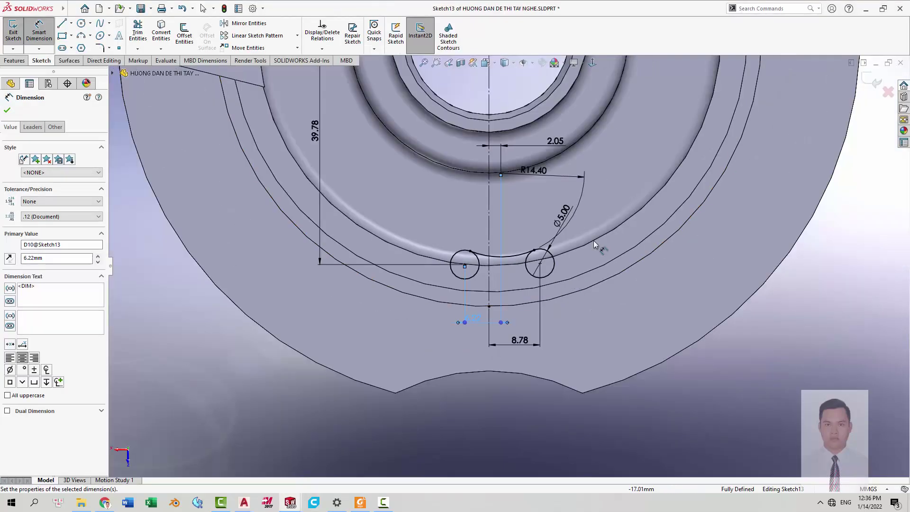
scroll(582, 246, down, 1)
Zoom out and pan the PDF to show the 39,78 and 38,5 notch dimensions.
key(alt+Tab)
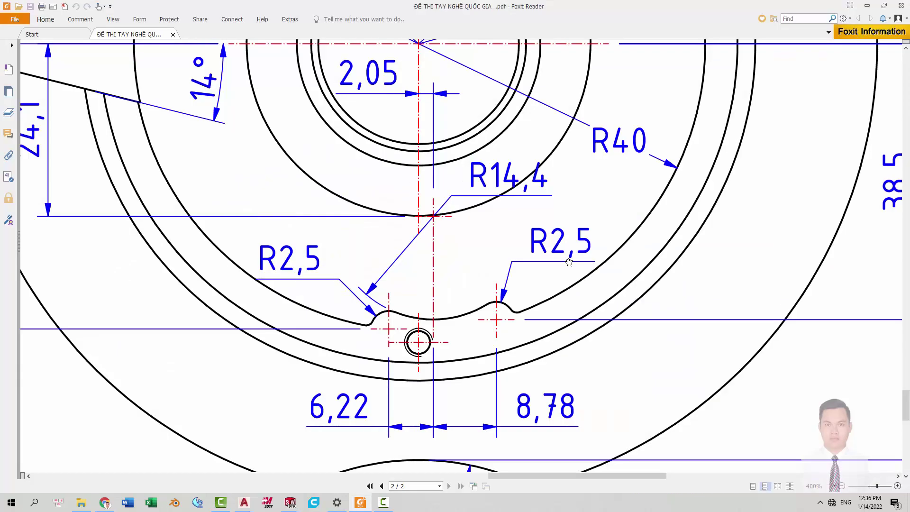
ctrl+scroll(657, 305, down, 1)
drag(835, 263, 789, 273)
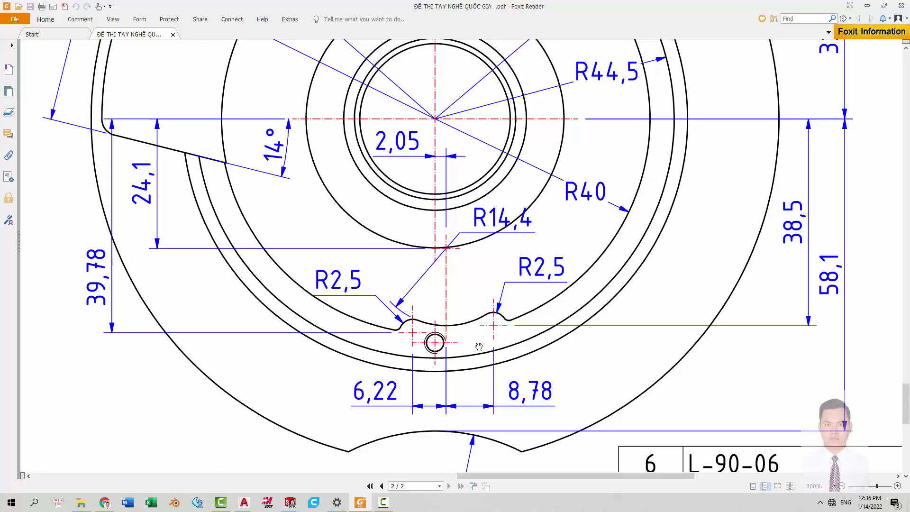
key(alt+Tab)
key(alt+Tab)
key(alt+Tab)
key(alt+Tab)
key(alt+Tab)
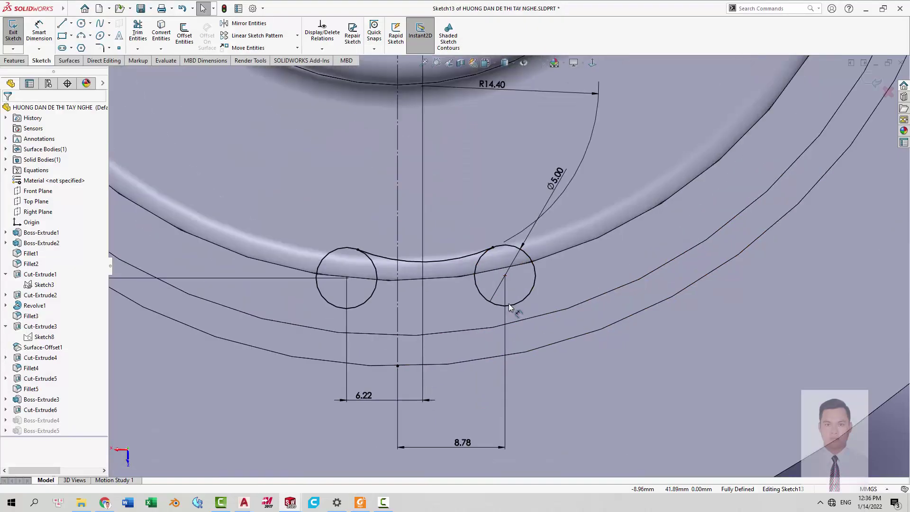
Convert the groove's outer circular edge into sketch geometry.
right_drag(691, 325, 679, 345)
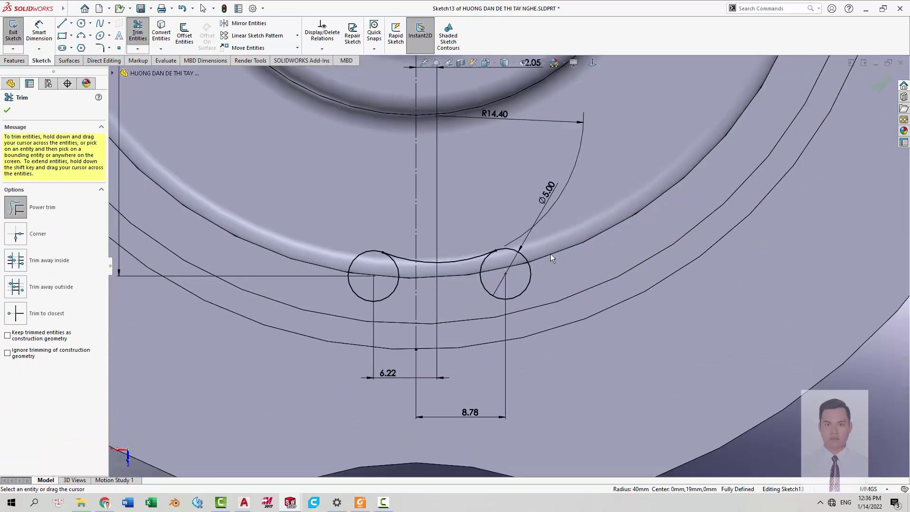
key(Escape)
scroll(664, 337, up, 3)
right_drag(730, 366, 709, 345)
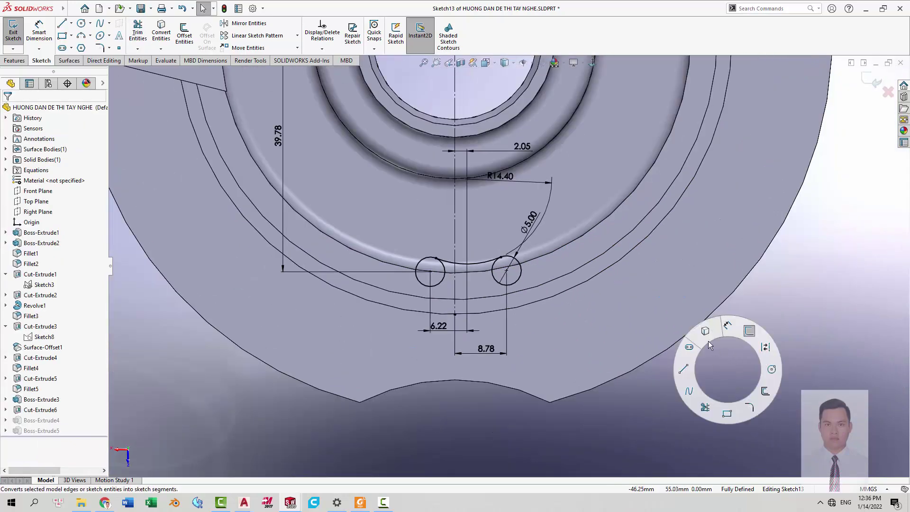
click(540, 259)
key(Return)
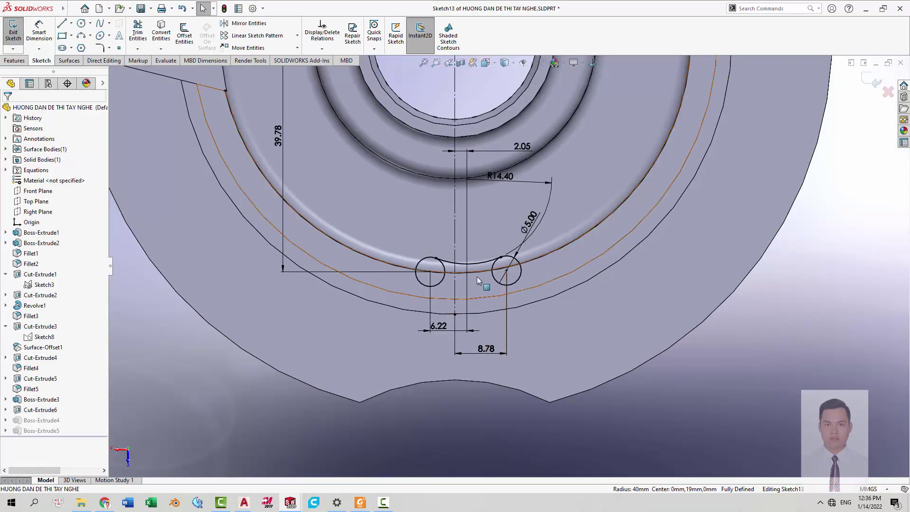
scroll(587, 262, down, 3)
Trim the lower parts of both small circles, leaving only their notch arcs.
key(t)
scroll(561, 271, down, 2)
drag(561, 271, 359, 275)
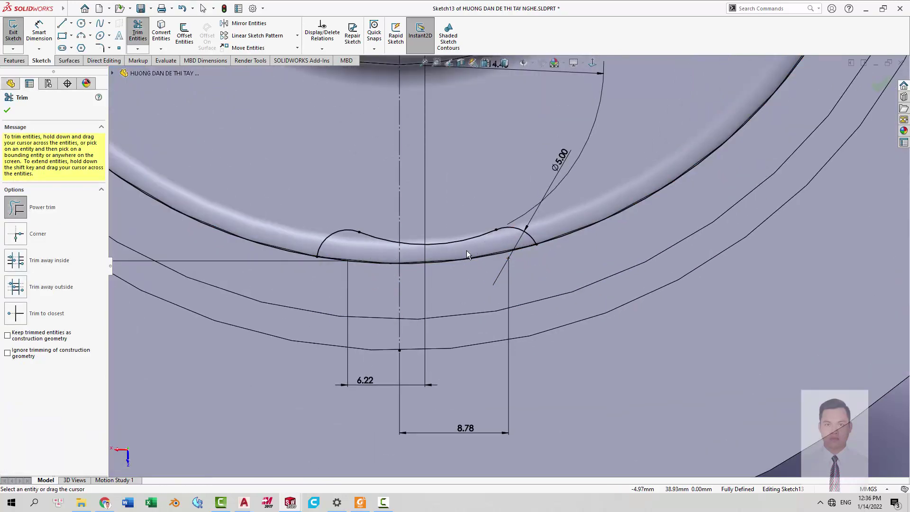
scroll(530, 261, up, 3)
key(alt+Tab)
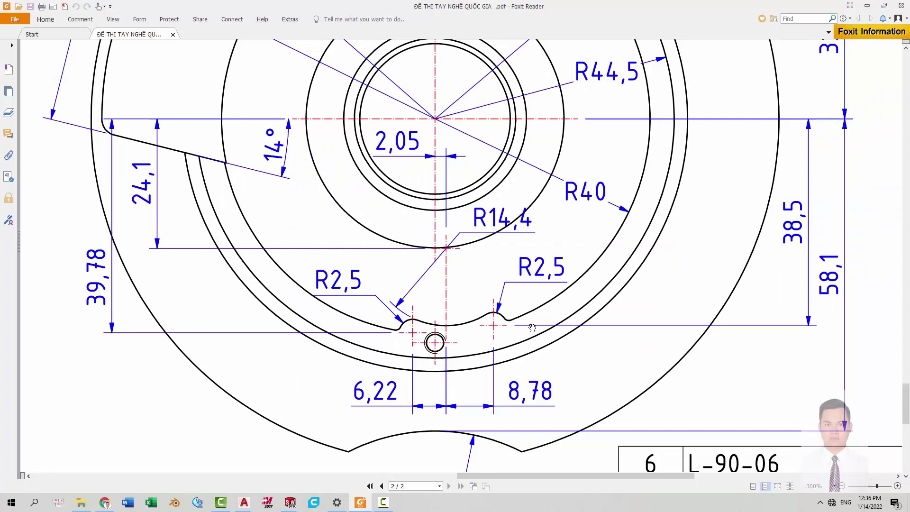
Review the R2,5 notch dimensions in the PDF, then return to the sketch.
key(alt+Tab)
key(alt+Tab)
key(alt+Tab)
key(alt+Tab)
key(alt)
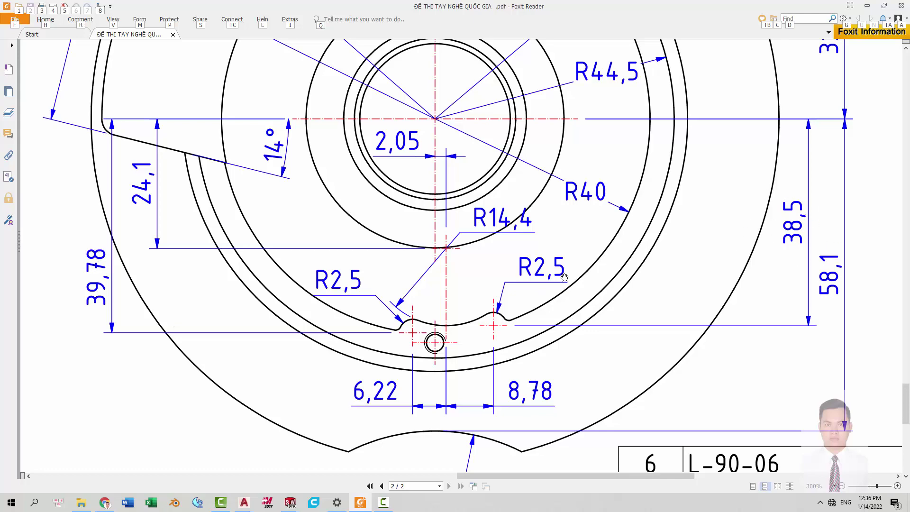
key(alt+Tab)
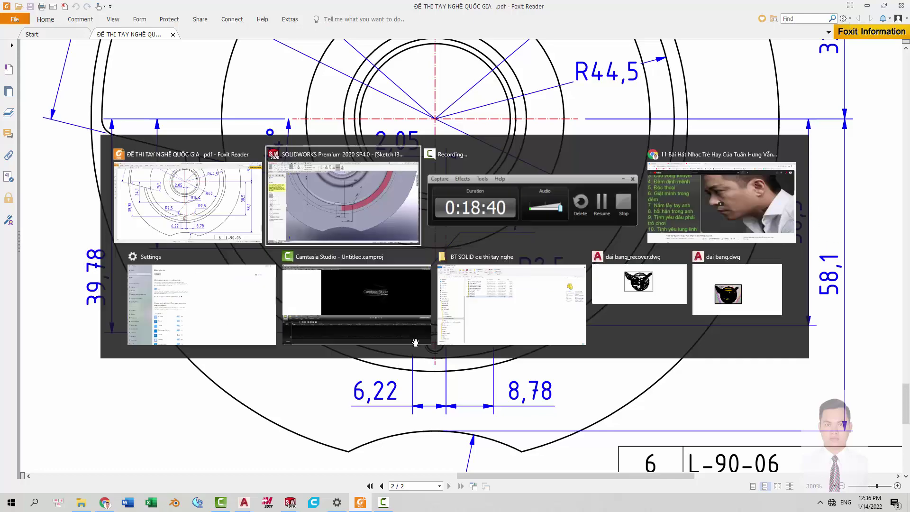
scroll(360, 189, down, 3)
Replace the 39.78 dimension with a 38.5 vertical distance from the right notch arc to the bore circle.
click(361, 176)
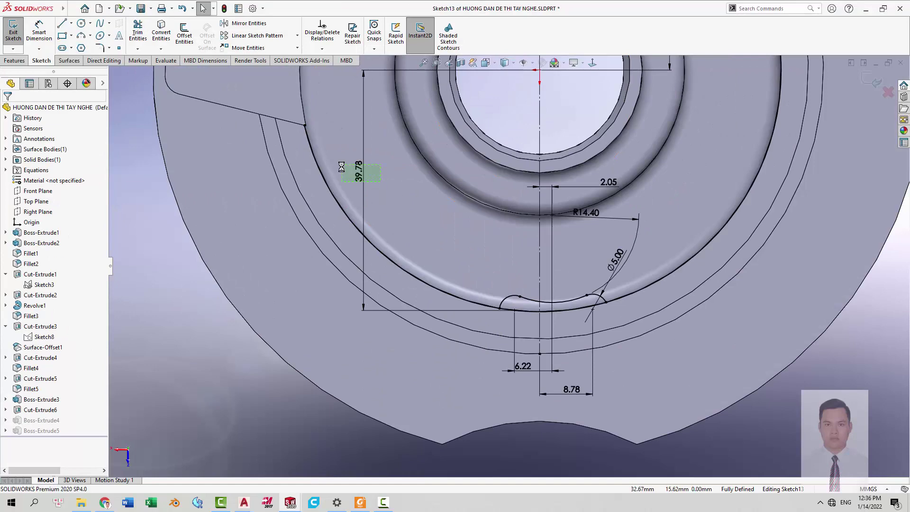
key(Delete)
key(d)
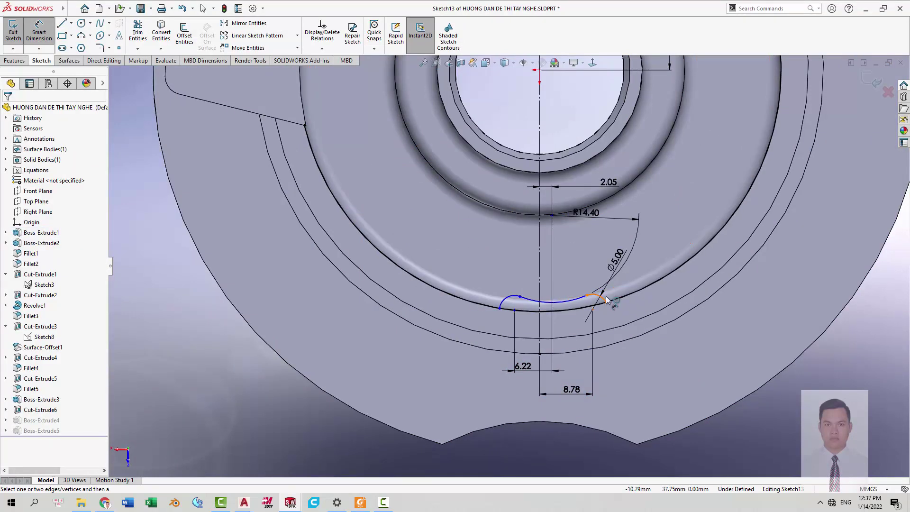
click(598, 296)
scroll(509, 255, up, 1)
click(610, 144)
key(Escape)
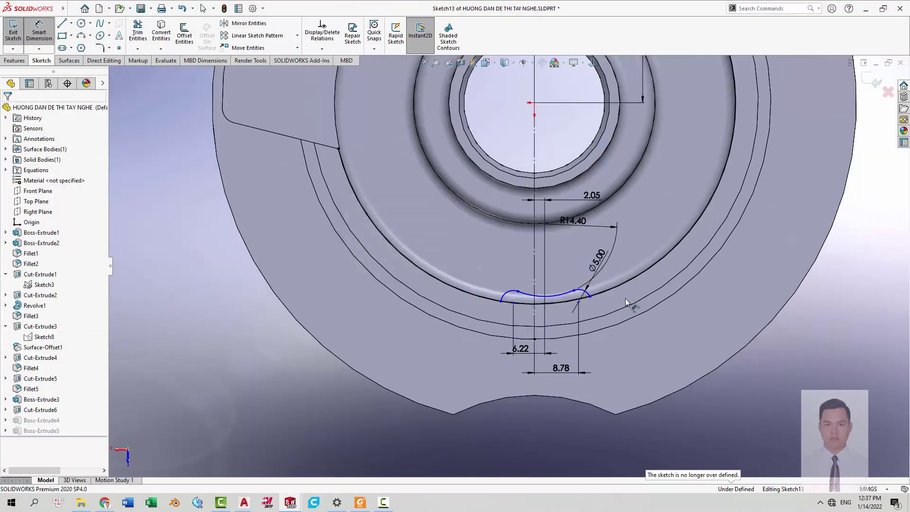
click(589, 297)
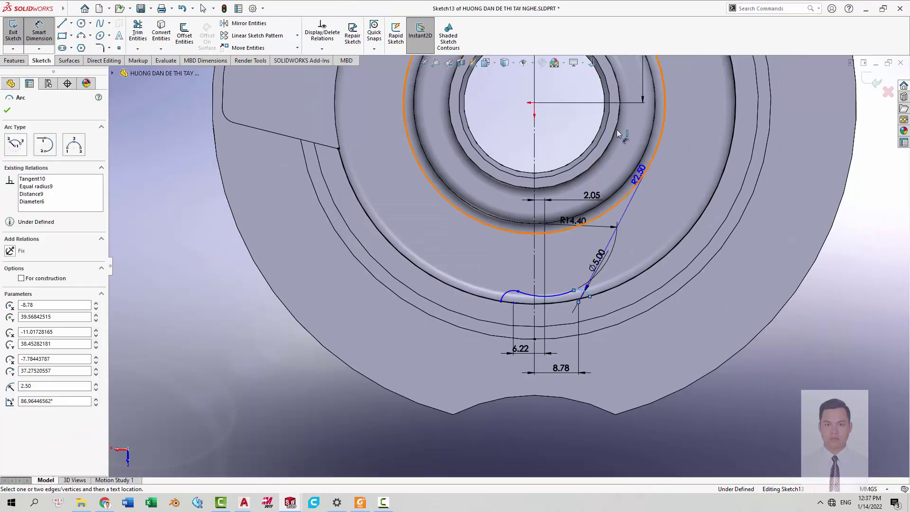
click(613, 134)
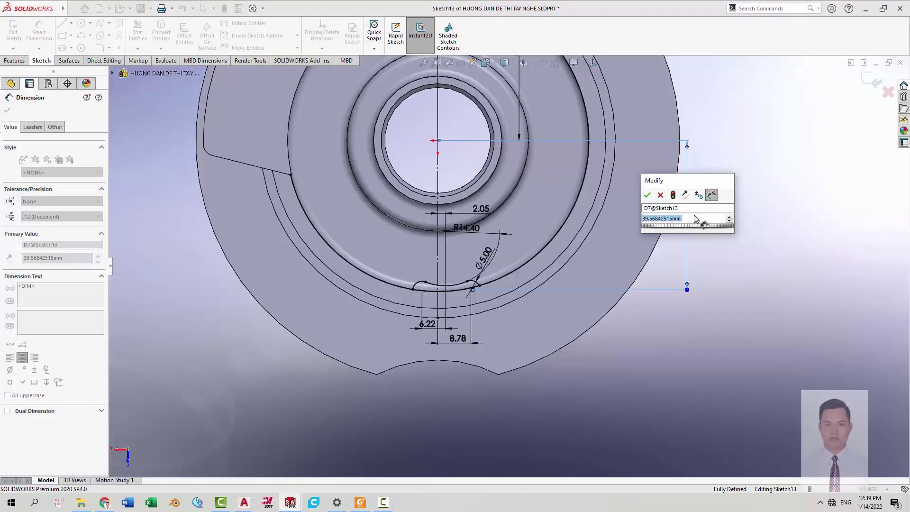
text(38.5)
key(Return)
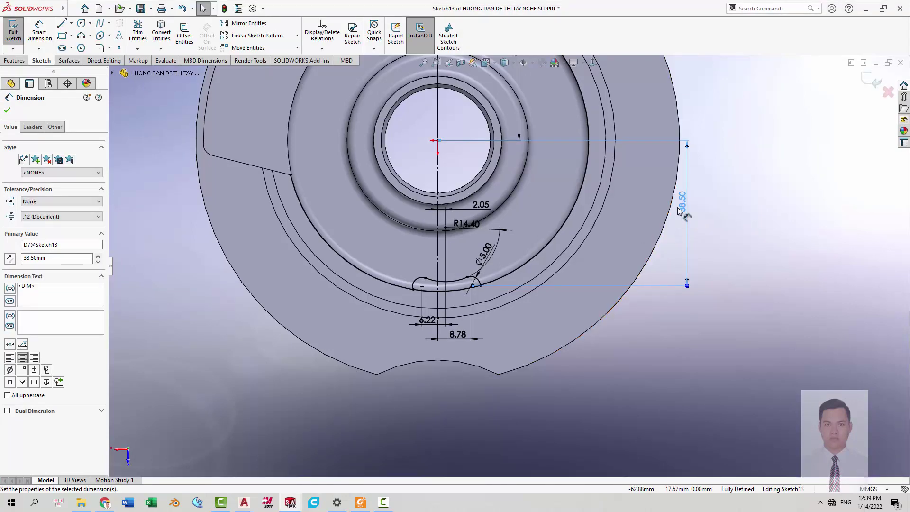
key(Escape)
Trim away the leftover arc segment in the notch sketch and briefly check the PDF drawing.
scroll(562, 241, down, 3)
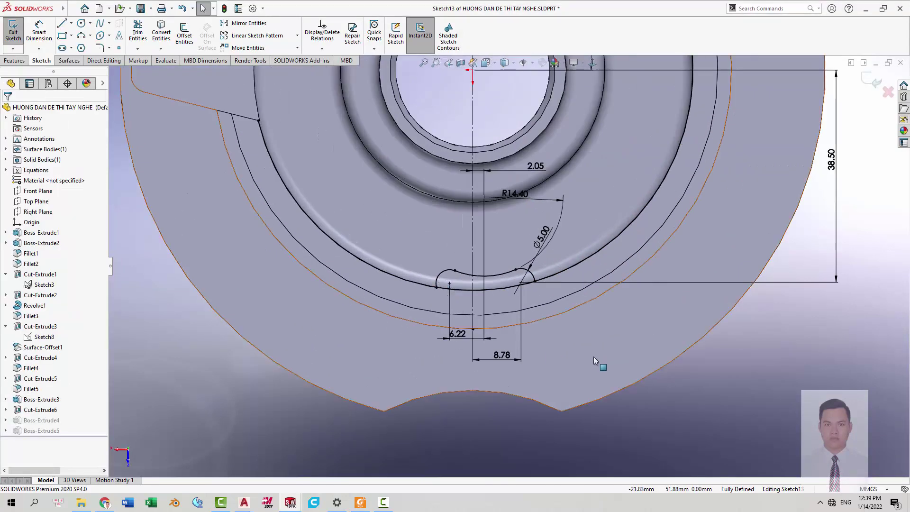
scroll(594, 360, up, 2)
right_drag(698, 338, 668, 379)
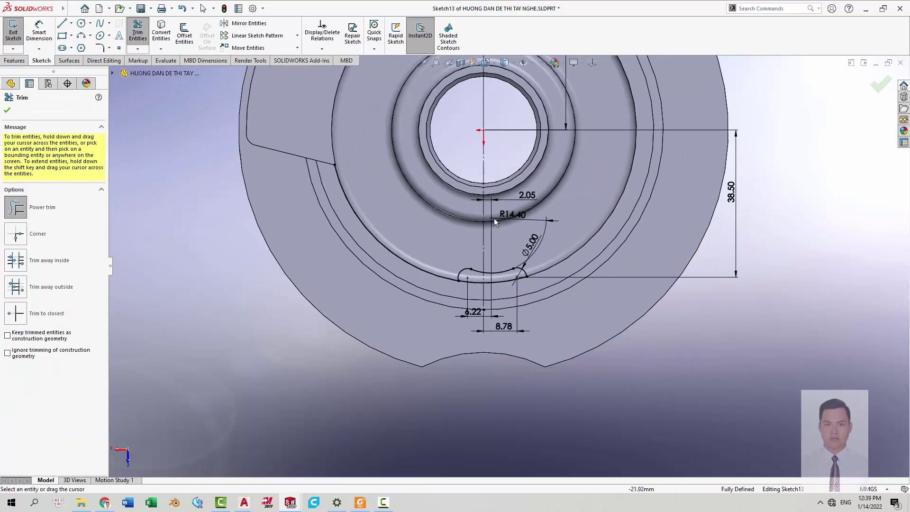
drag(494, 218, 390, 298)
scroll(527, 291, down, 3)
key(Escape)
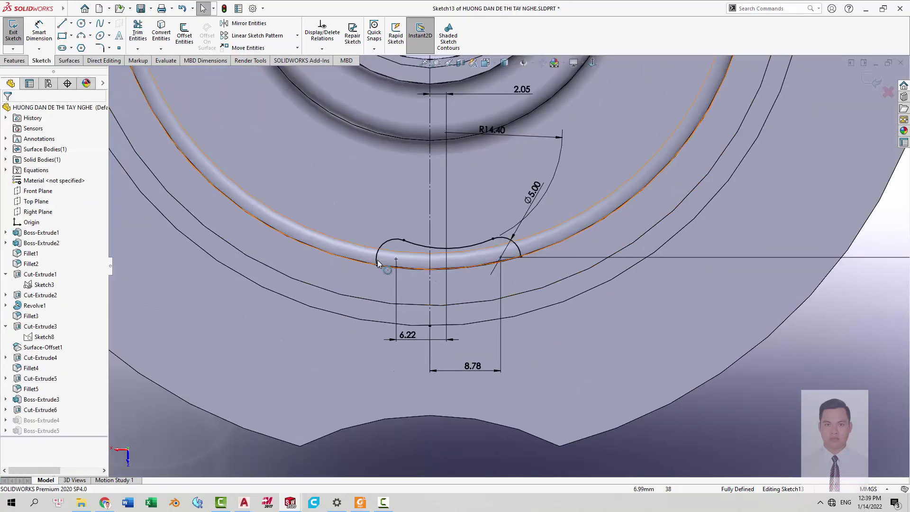
scroll(553, 315, up, 1)
scroll(502, 216, up, 2)
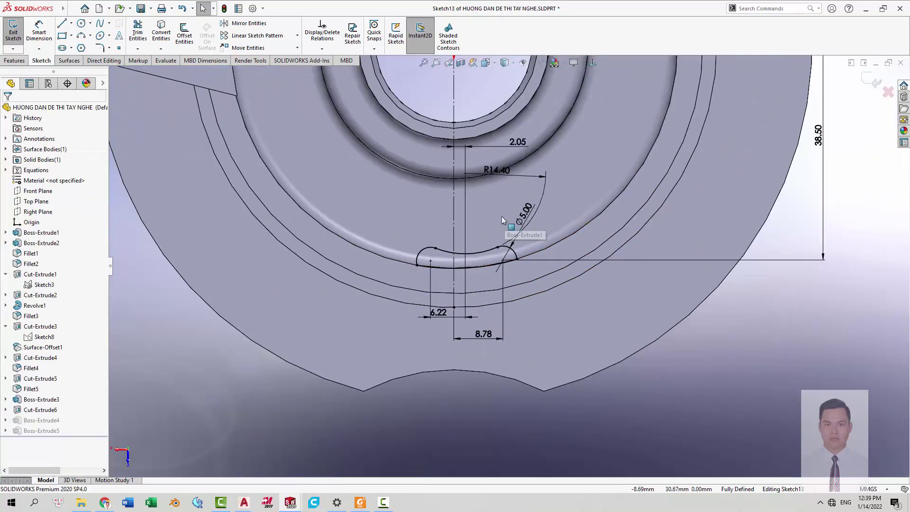
key(alt+Tab)
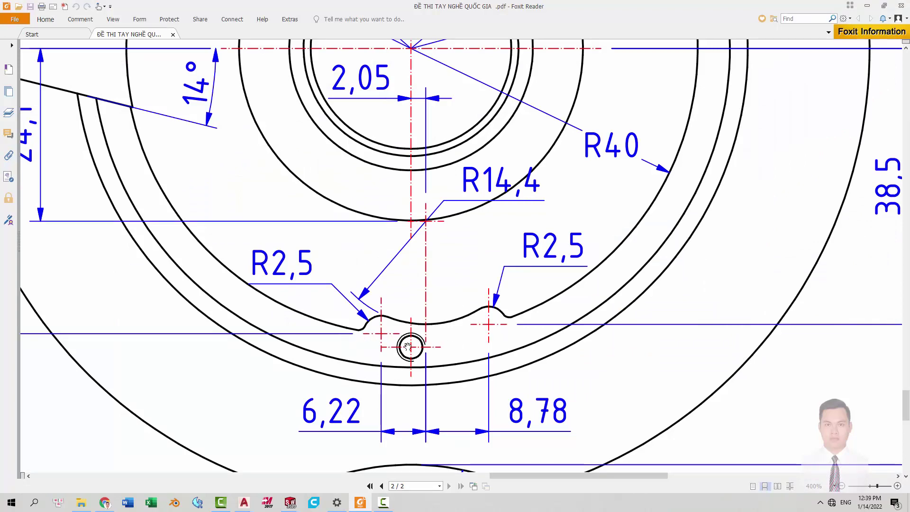
key(alt+Tab)
Exit the notch sketch, rebuild despite the error, and dismiss the error report.
right_click(550, 346)
click(559, 354)
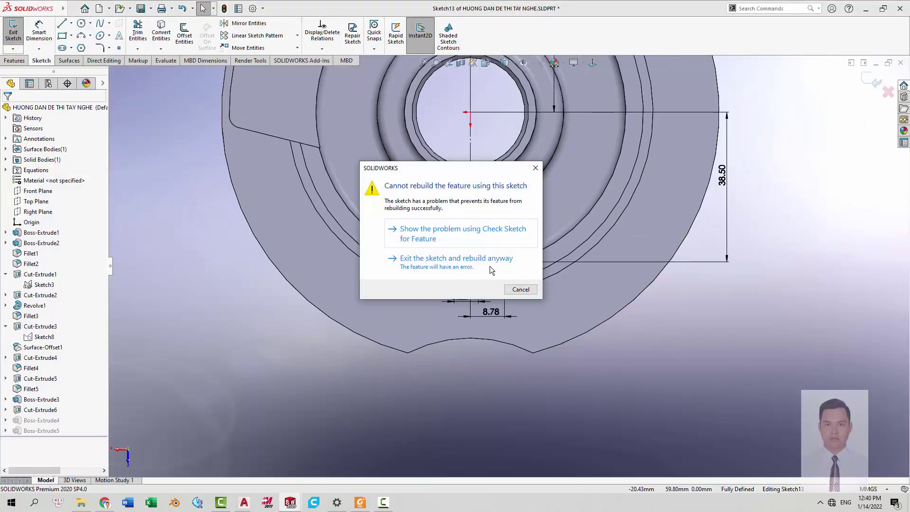
click(447, 261)
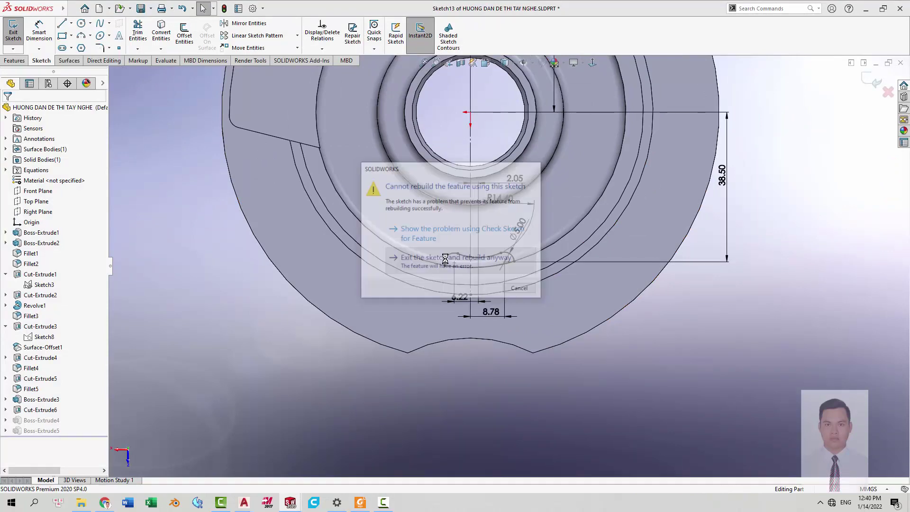
click(463, 255)
scroll(464, 259, up, 2)
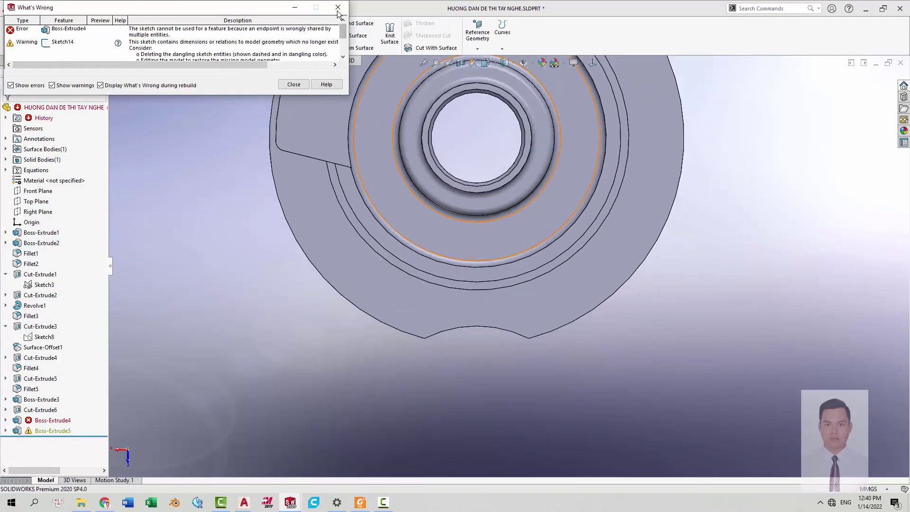
key(Escape)
scroll(444, 229, down, 3)
Expand Boss-Extrude5 in the feature tree and edit its Sketch14.
click(52, 430)
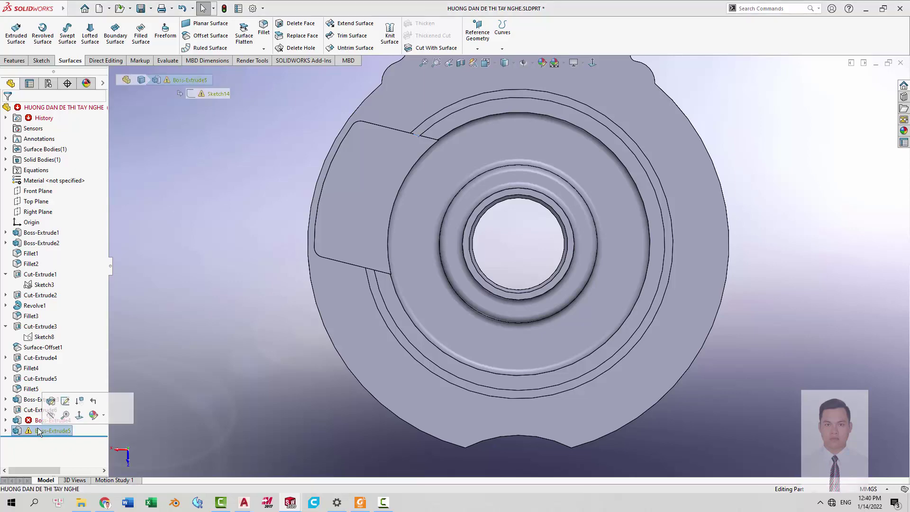
click(6, 420)
click(6, 440)
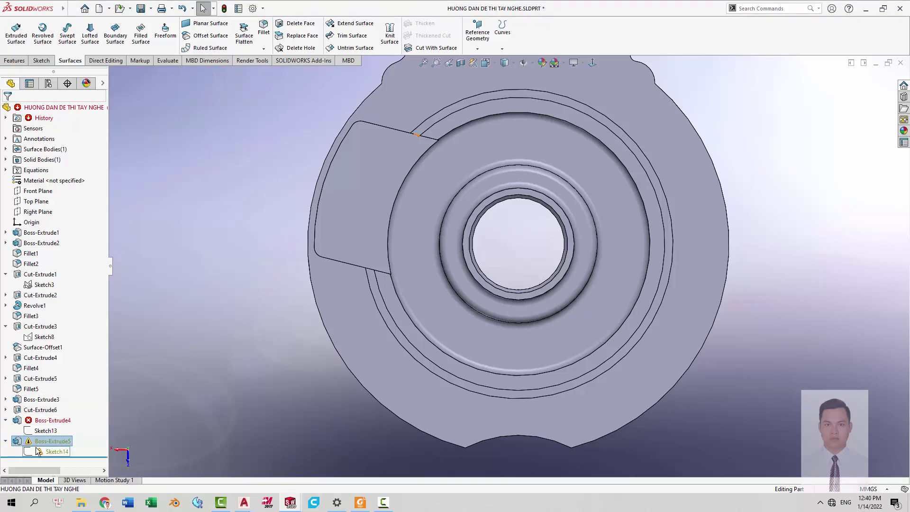
click(52, 451)
click(57, 420)
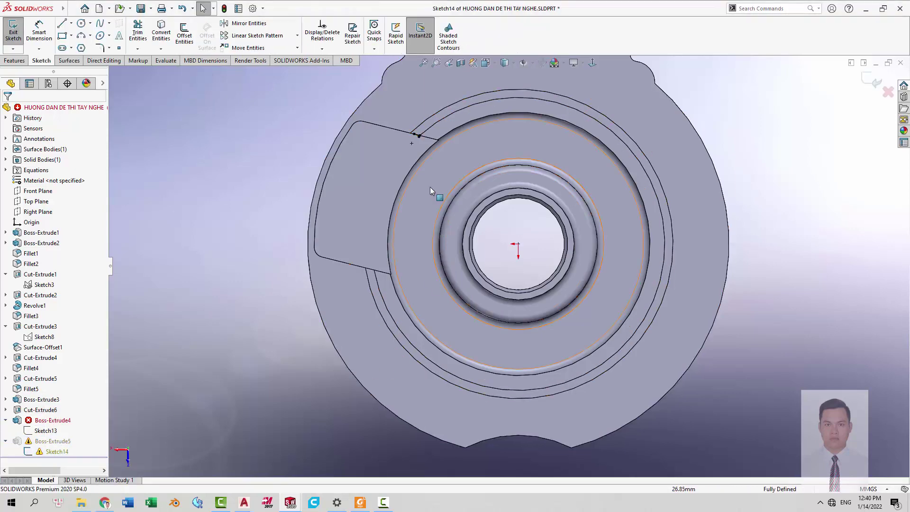
scroll(430, 187, down, 3)
scroll(431, 175, down, 3)
scroll(430, 178, down, 2)
Delete the small arc's broken On Edge1 relation, drag its lower endpoint onto the edge, and rebuild.
click(416, 179)
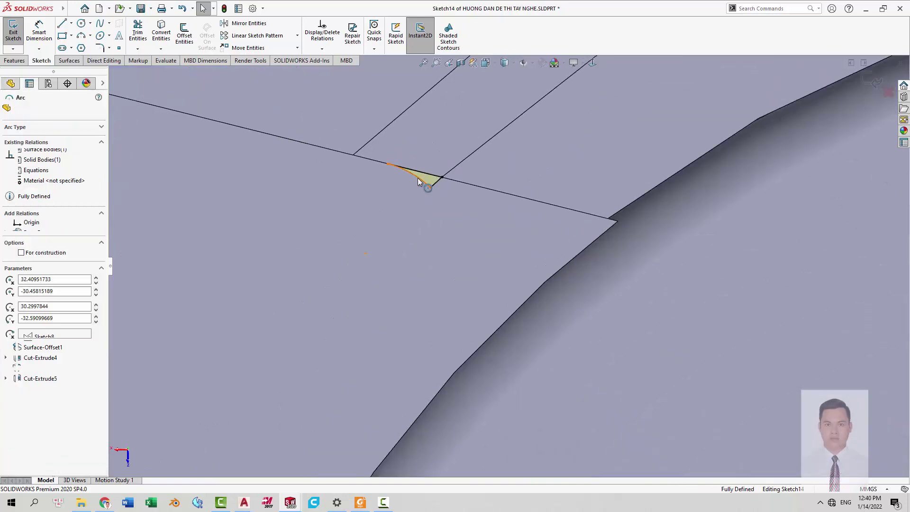
click(60, 138)
right_click(59, 148)
click(85, 154)
click(402, 195)
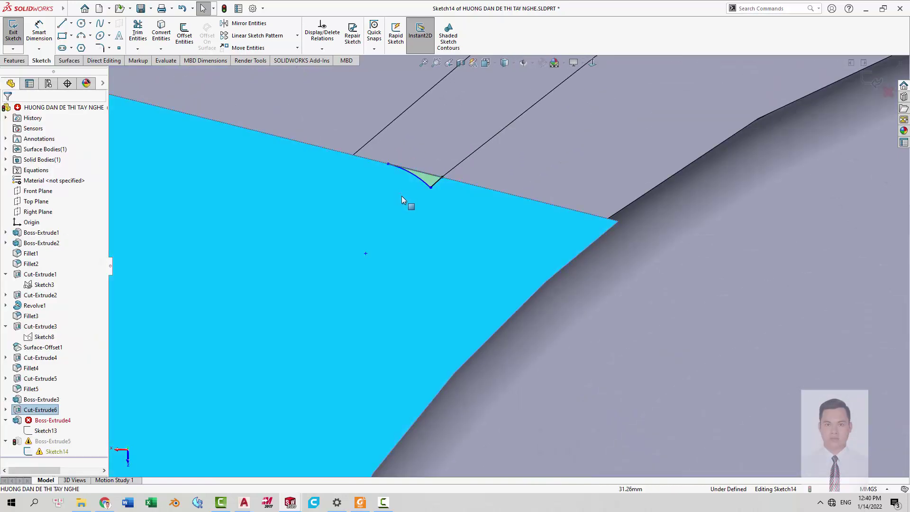
scroll(412, 209, up, 3)
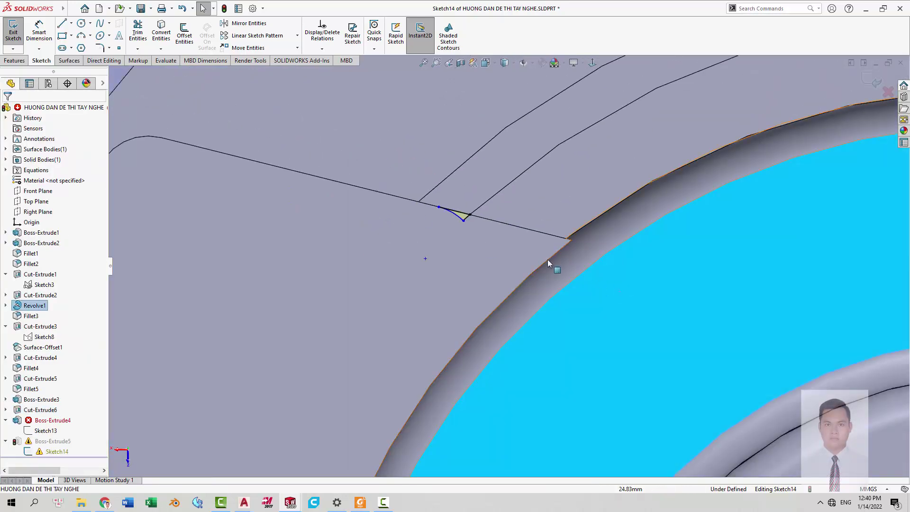
scroll(560, 261, up, 2)
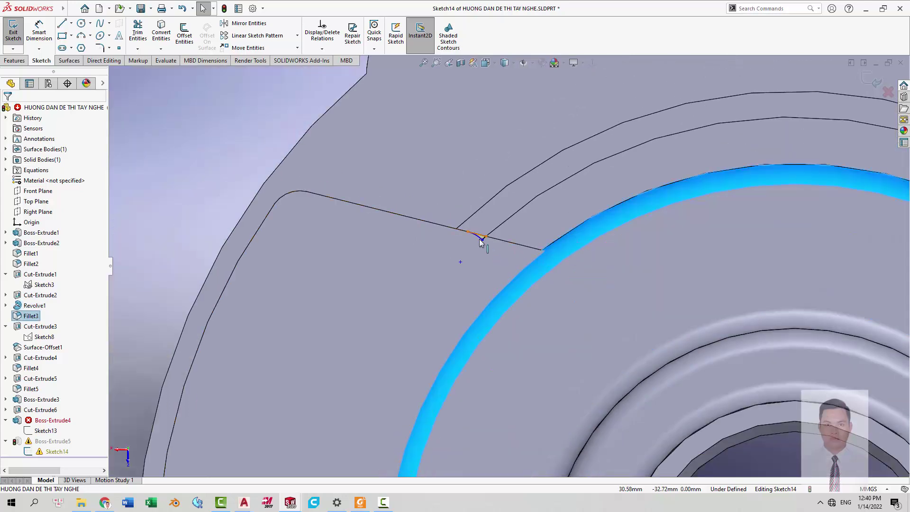
mouse_move(482, 239)
mouse_down()
mouse_move(473, 249)
mouse_move(487, 256)
mouse_up()
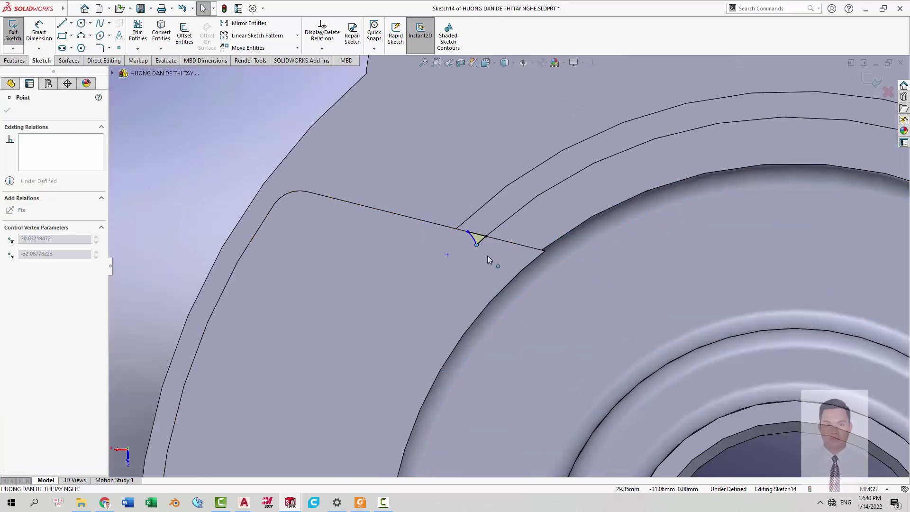
click(491, 257)
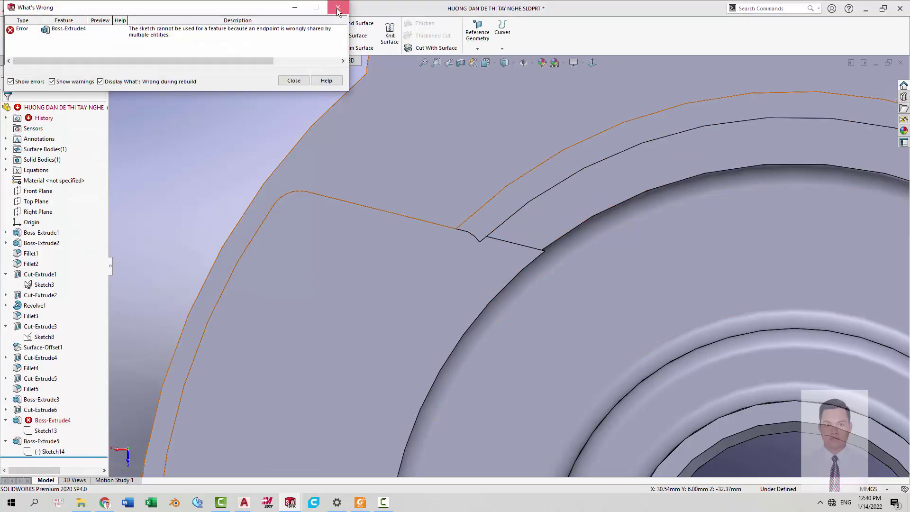
click(338, 8)
click(40, 420)
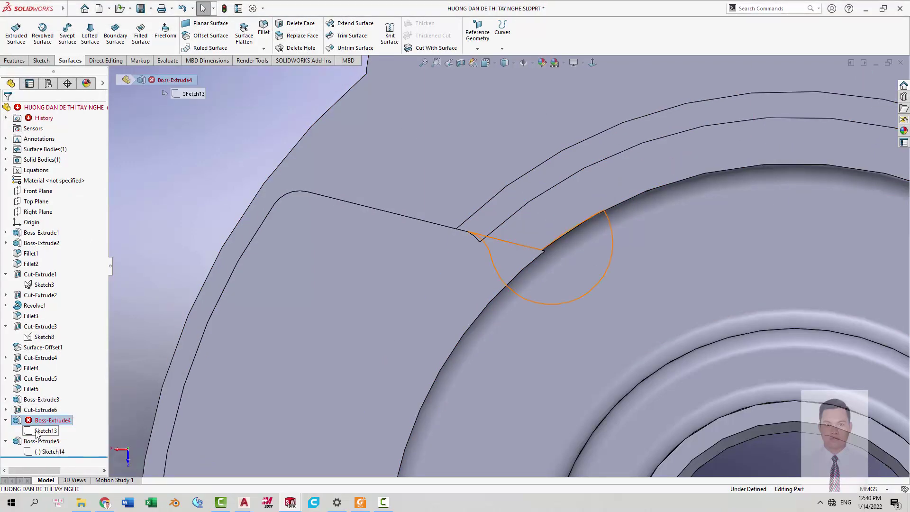
Re-edit Sketch13, check the arc along the circular edge, and exit to rebuild Boss-Extrude4.
click(38, 432)
click(42, 406)
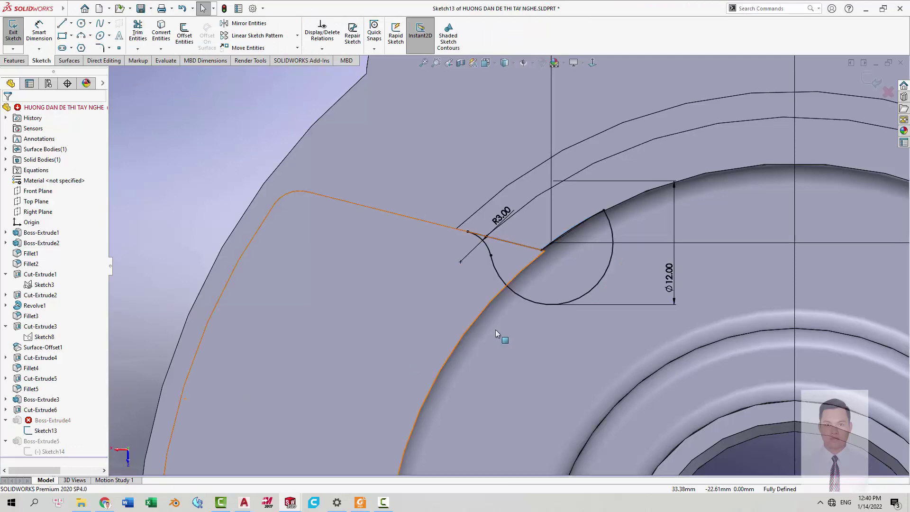
click(584, 227)
key(Escape)
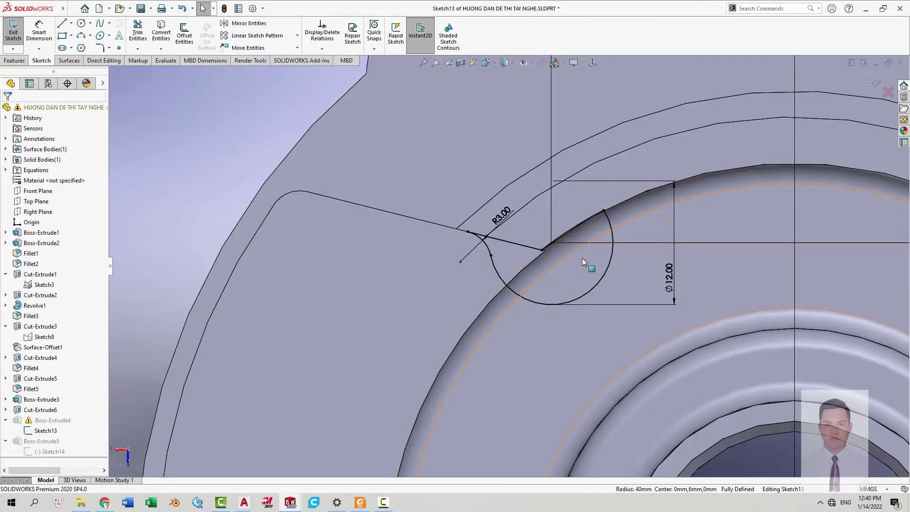
scroll(643, 275, up, 2)
scroll(633, 304, up, 2)
scroll(616, 307, up, 2)
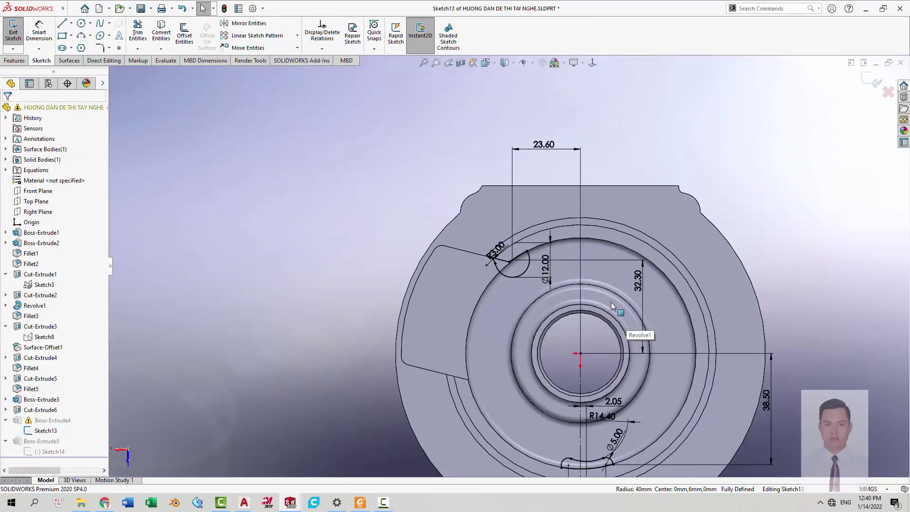
scroll(611, 306, down, 1)
scroll(576, 399, down, 2)
scroll(488, 184, down, 1)
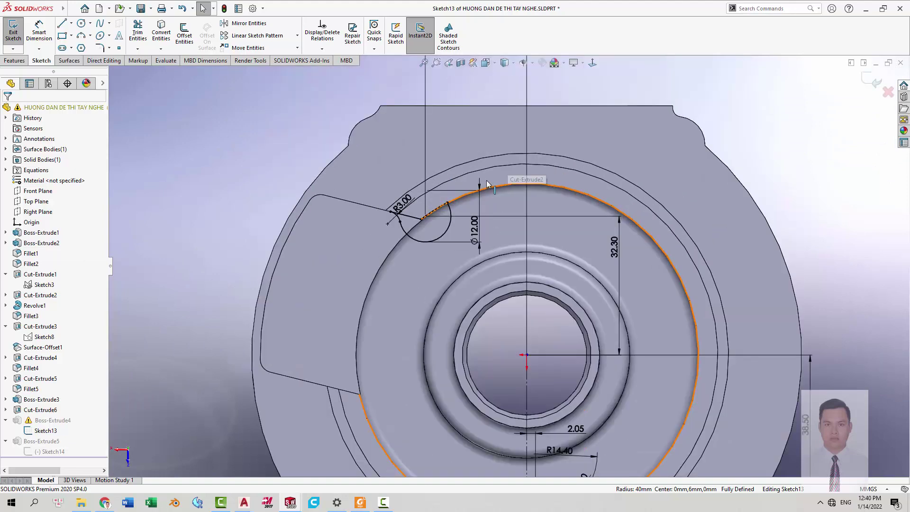
scroll(450, 216, down, 2)
scroll(413, 258, down, 2)
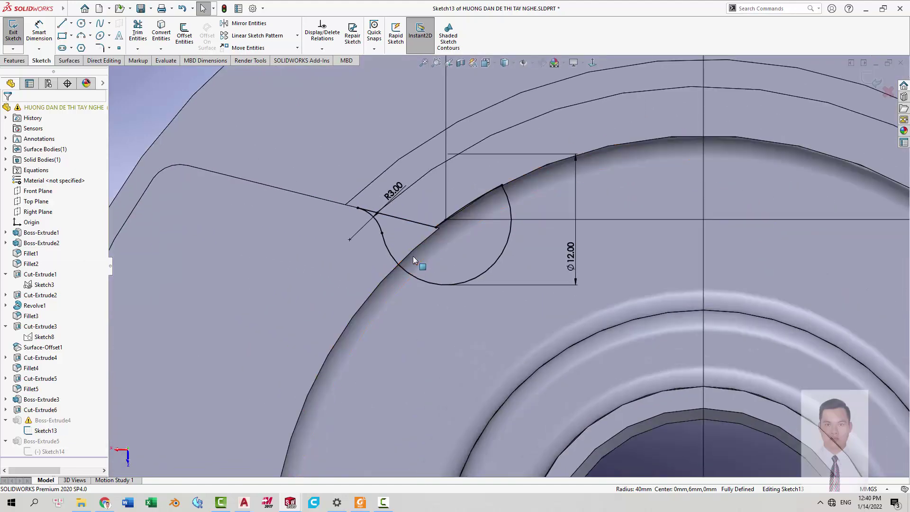
click(872, 81)
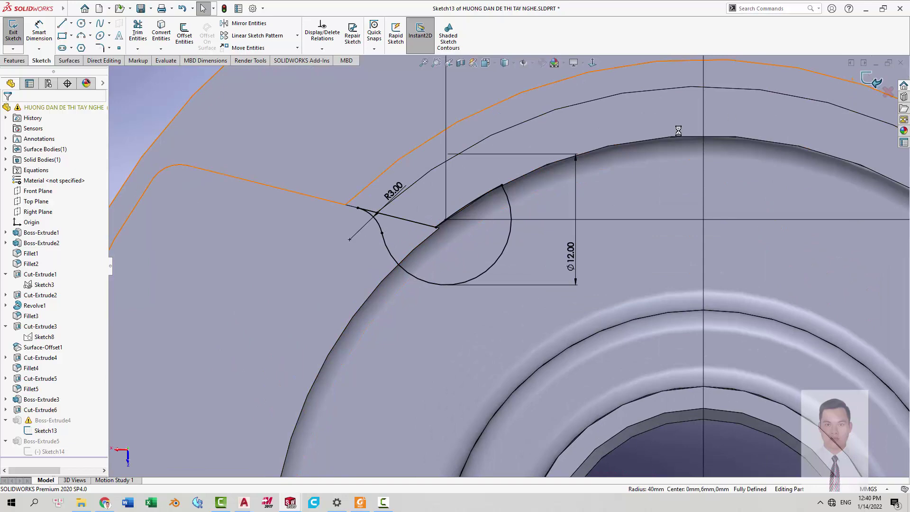
scroll(382, 230, down, 1)
scroll(386, 209, down, 2)
scroll(383, 197, down, 2)
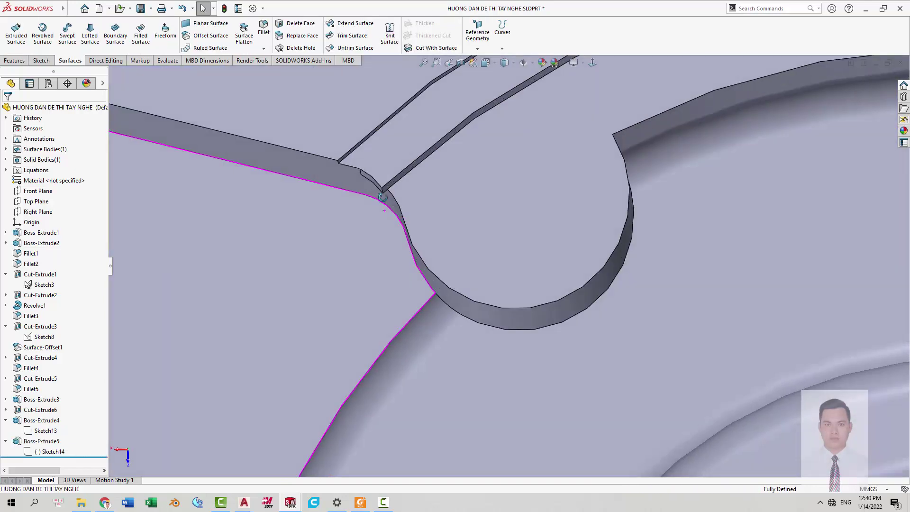
Edit Sketch14 and make its small corner arc concentric with the adjoining circular edge.
click(379, 167)
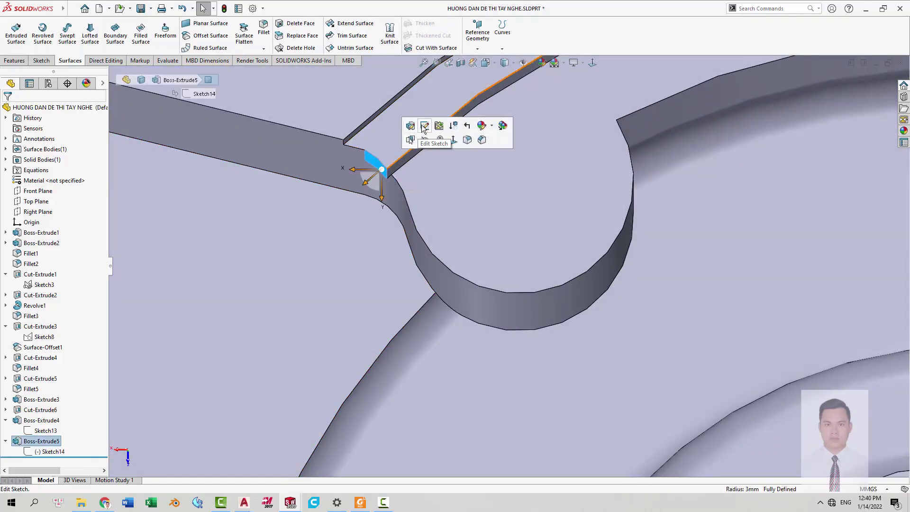
click(423, 126)
click(385, 172)
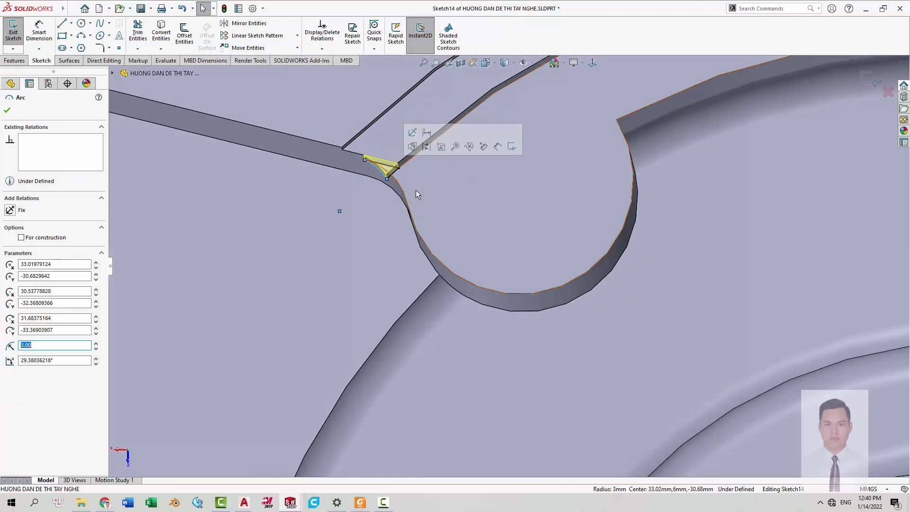
ctrl+click(401, 190)
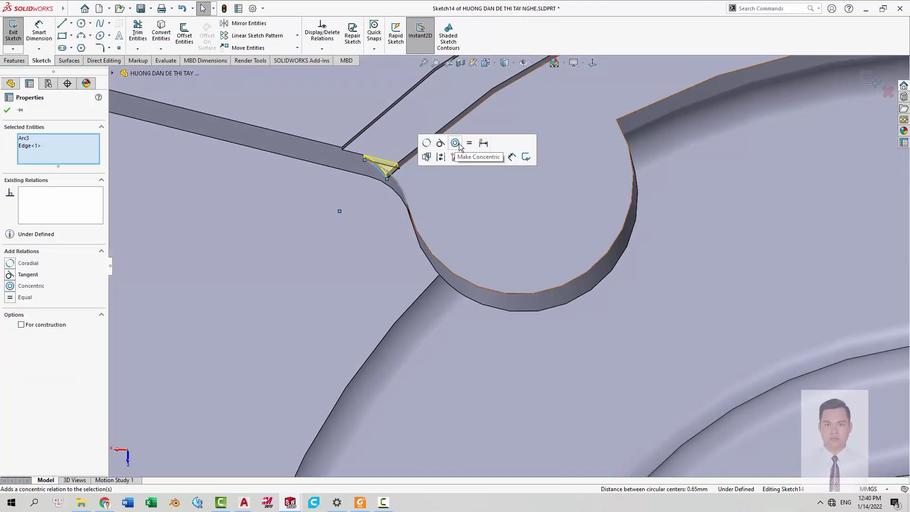
click(454, 146)
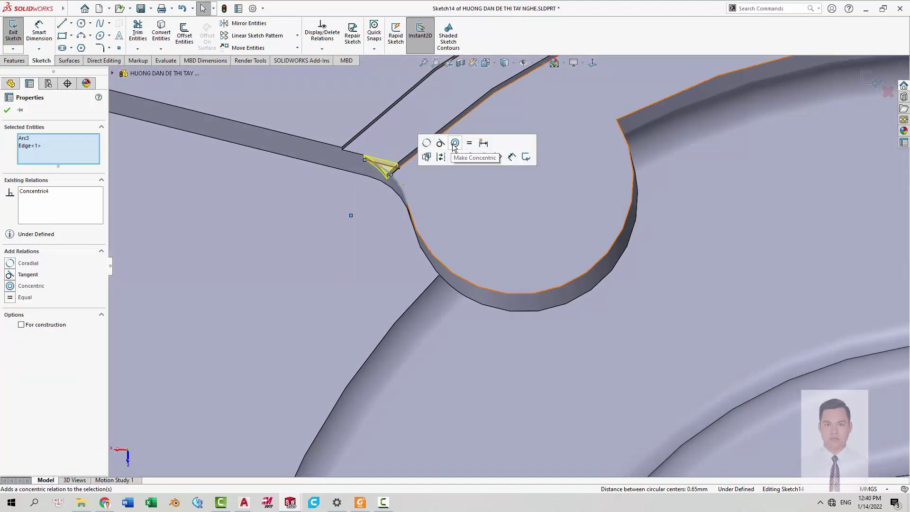
scroll(414, 183, down, 1)
click(391, 204)
scroll(398, 188, down, 1)
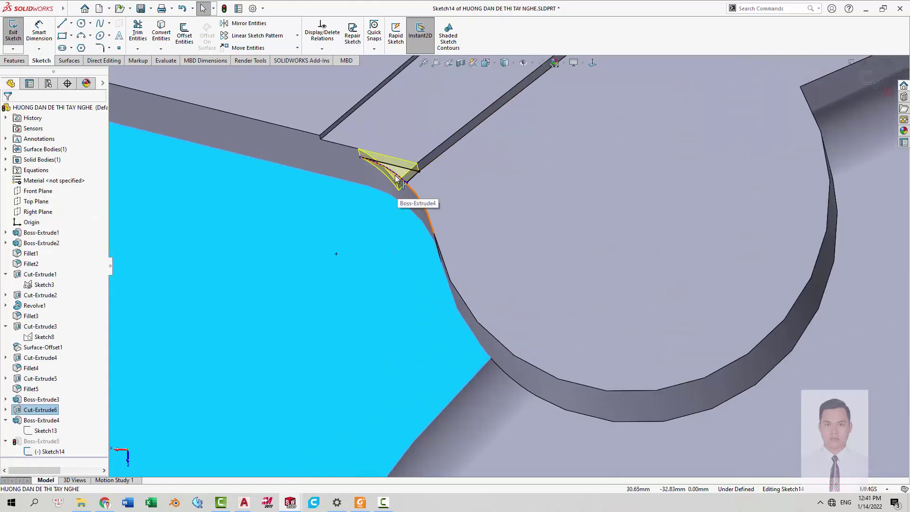
Check the arc's relations, then exit Sketch14 to rebuild the part.
click(399, 180)
scroll(400, 178, down, 2)
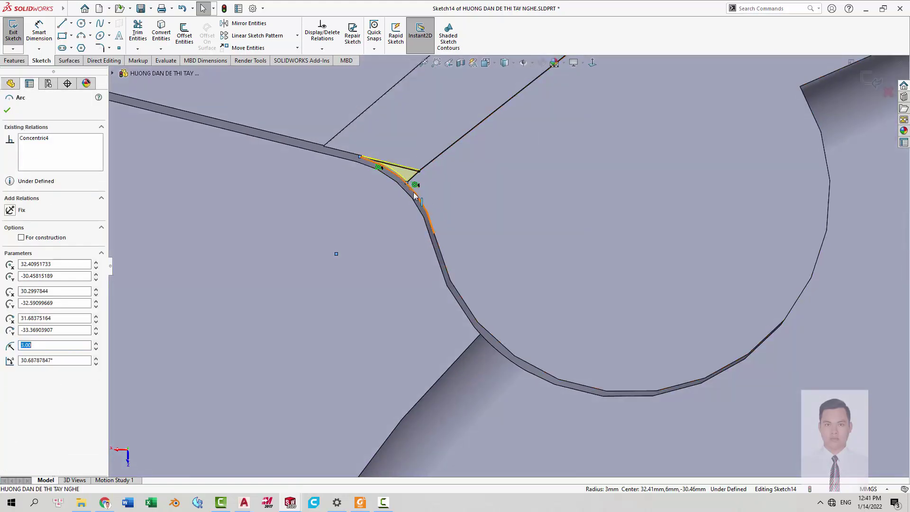
click(412, 187)
key(Escape)
scroll(489, 236, up, 1)
scroll(490, 235, up, 2)
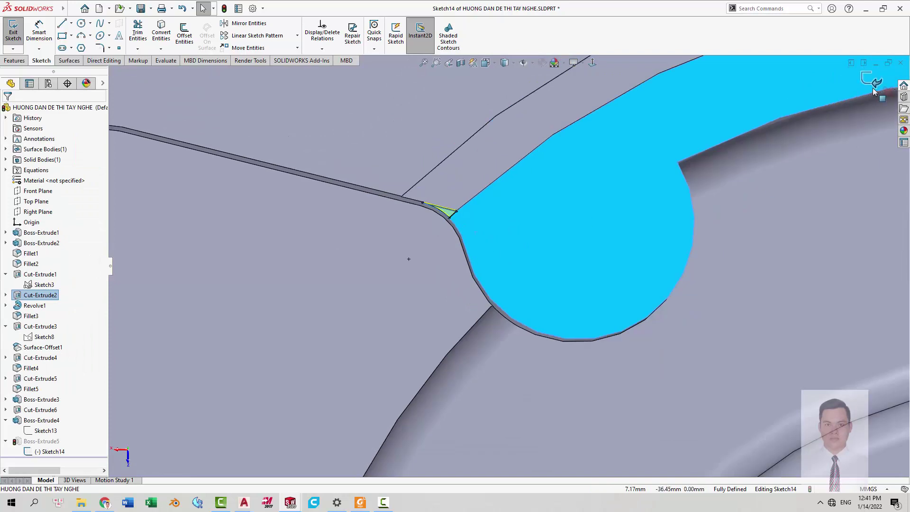
click(874, 81)
scroll(596, 188, up, 3)
scroll(576, 296, down, 2)
Round the lower notch edge with a 1 mm fillet (Fillet6), then fit the whole part in view.
scroll(580, 303, up, 3)
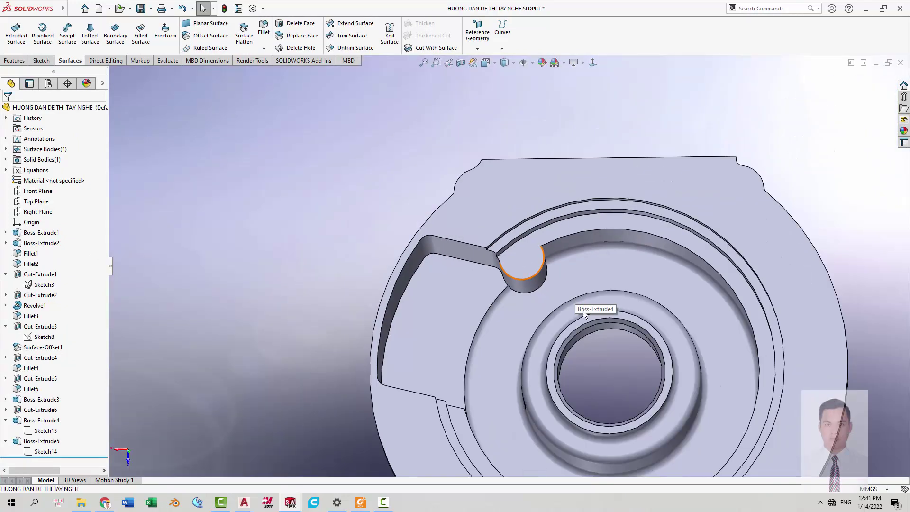
scroll(535, 254, down, 3)
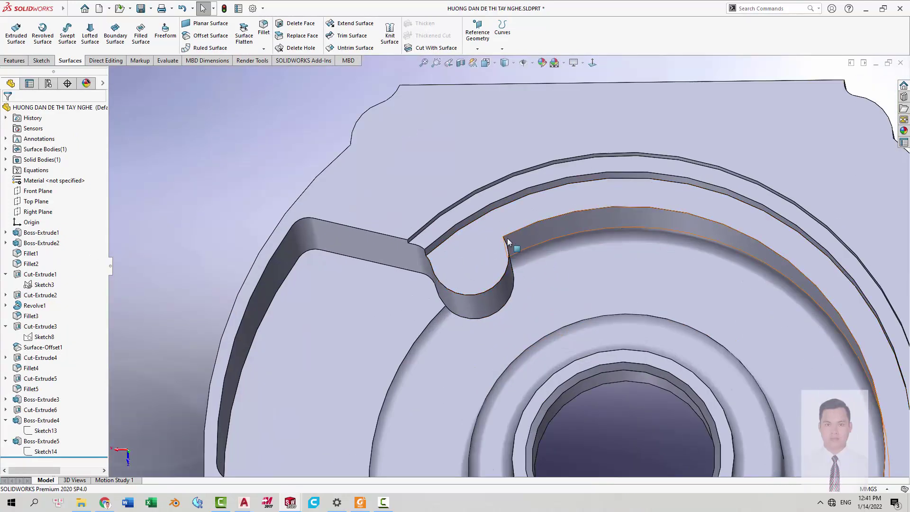
scroll(457, 285, up, 3)
scroll(562, 328, down, 1)
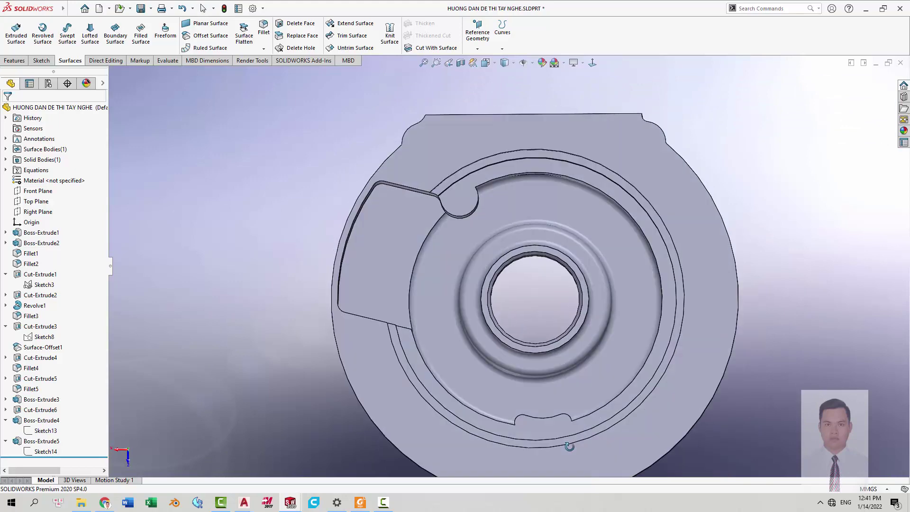
scroll(564, 424, down, 1)
scroll(545, 403, down, 1)
scroll(520, 372, down, 2)
middle_drag(520, 372, 497, 374)
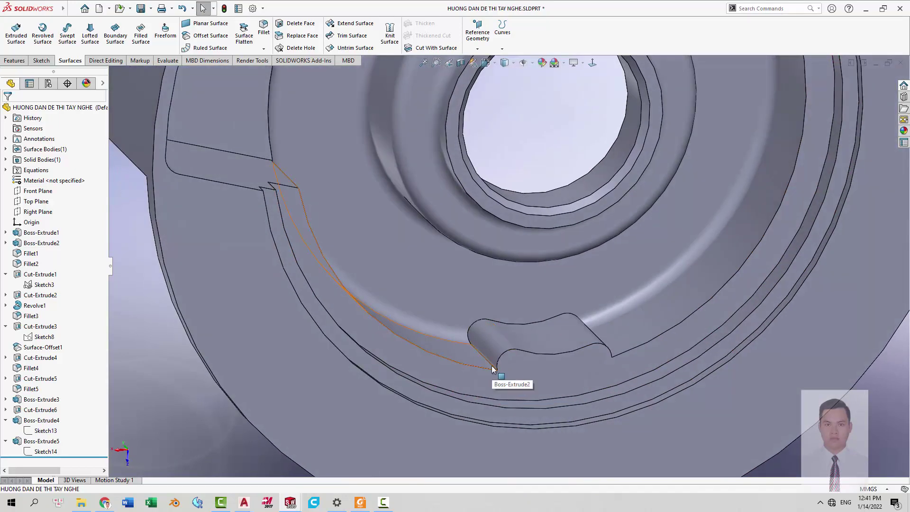
click(493, 369)
click(581, 340)
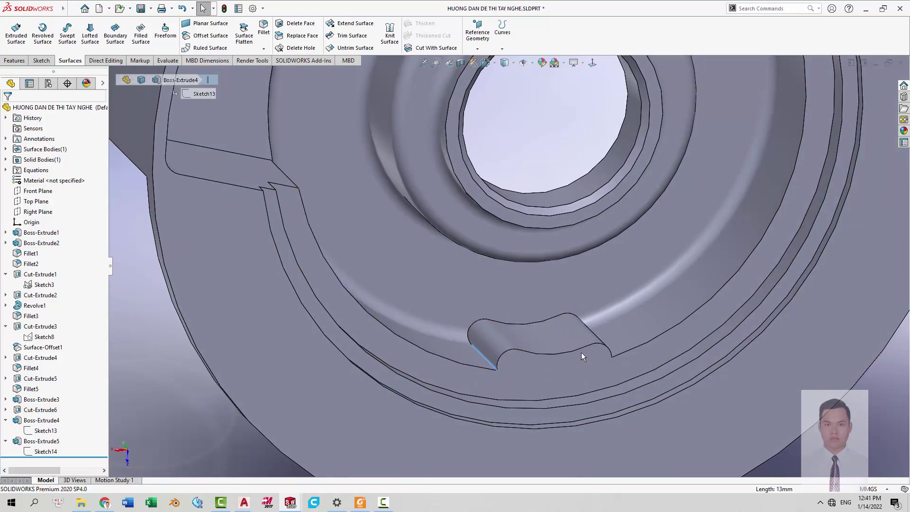
key(Return)
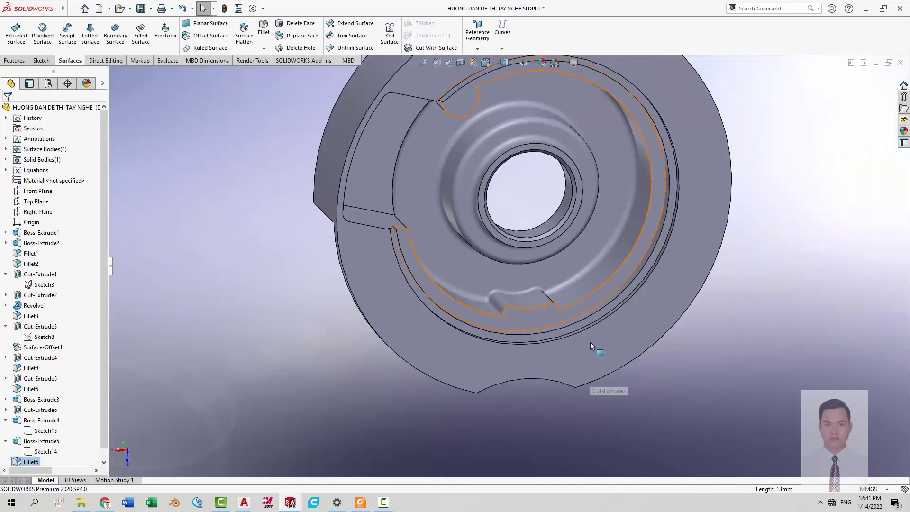
mouse_move(590, 366)
middle_down()
mouse_move(564, 295)
mouse_move(585, 266)
middle_up()
key(f)
key(alt+Tab)
Pan and zoom the Foxit drawing to the upper-left M5x0.8 tapped-hole callout at 300%.
scroll(576, 251, up, 3)
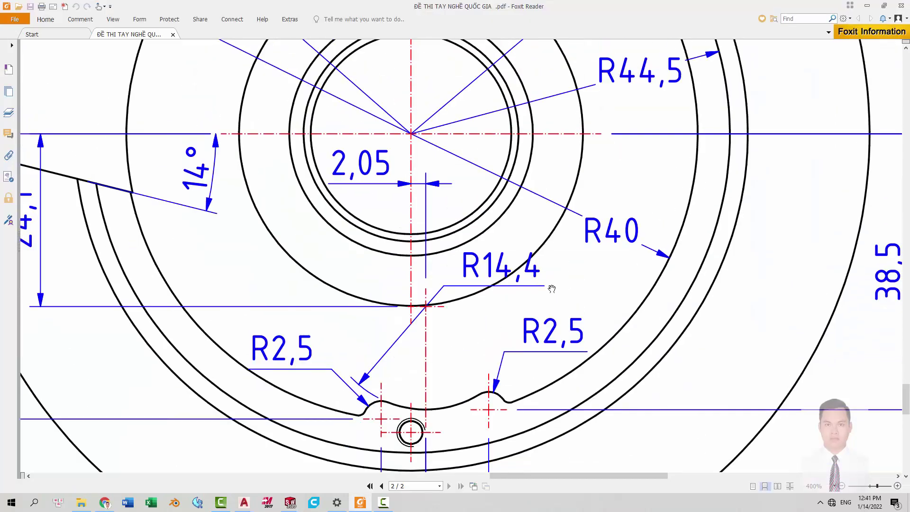
ctrl+scroll(555, 301, down, 3)
mouse_move(453, 203)
mouse_down()
mouse_move(581, 211)
mouse_move(621, 175)
mouse_up()
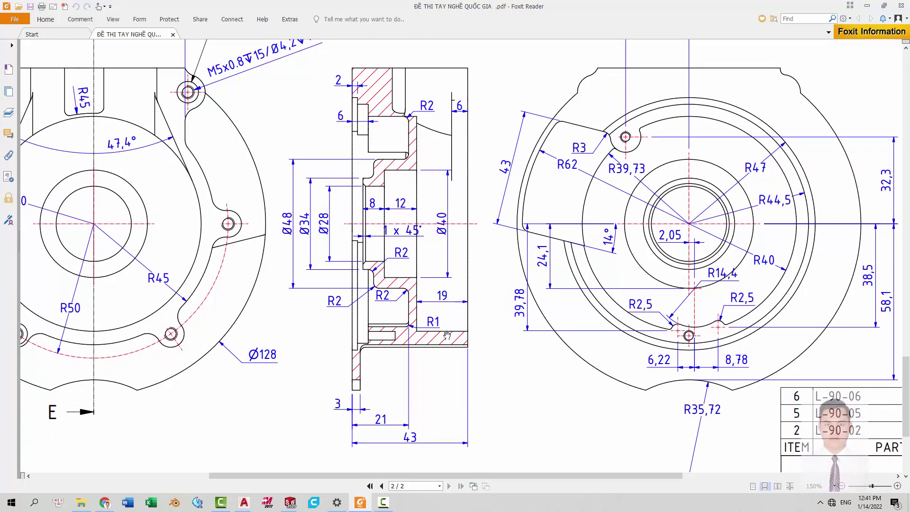
ctrl+scroll(447, 335, up, 2)
scroll(521, 327, right, 1)
scroll(678, 338, right, 3)
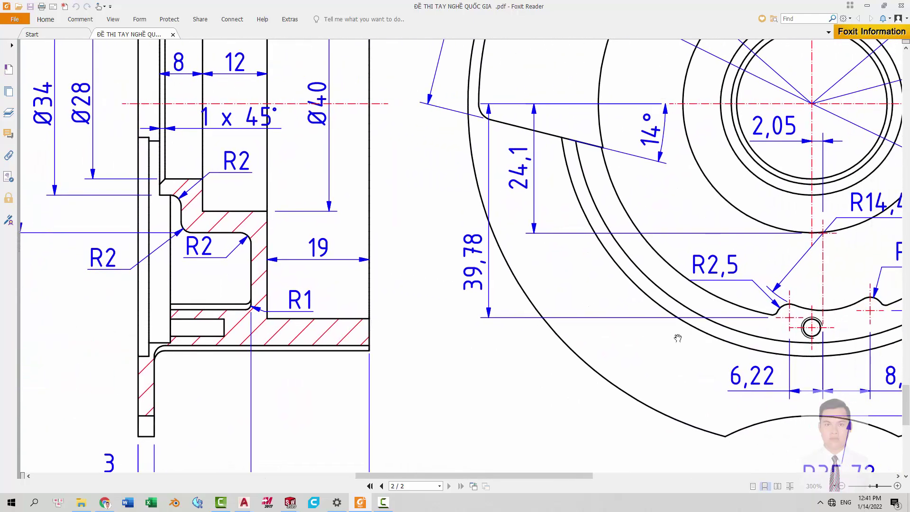
ctrl+scroll(300, 301, down, 5)
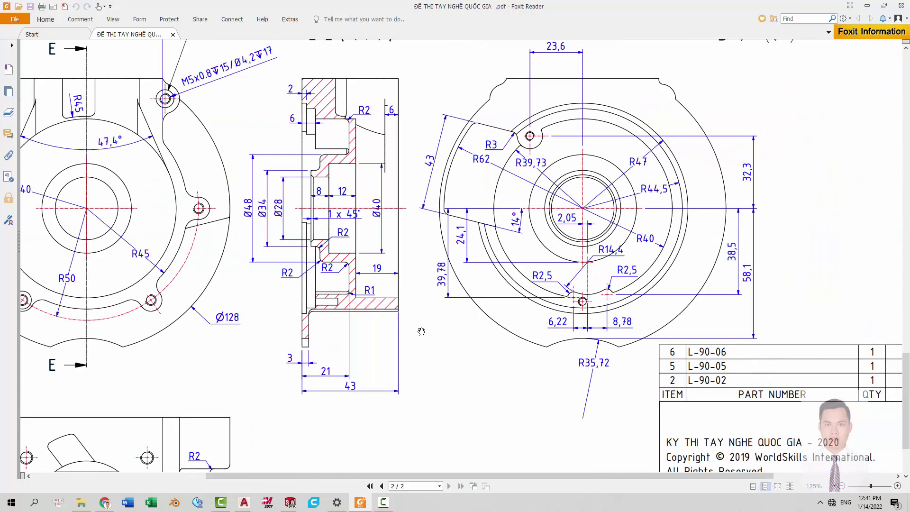
drag(299, 301, 617, 342)
drag(320, 231, 397, 260)
scroll(287, 256, up, 1)
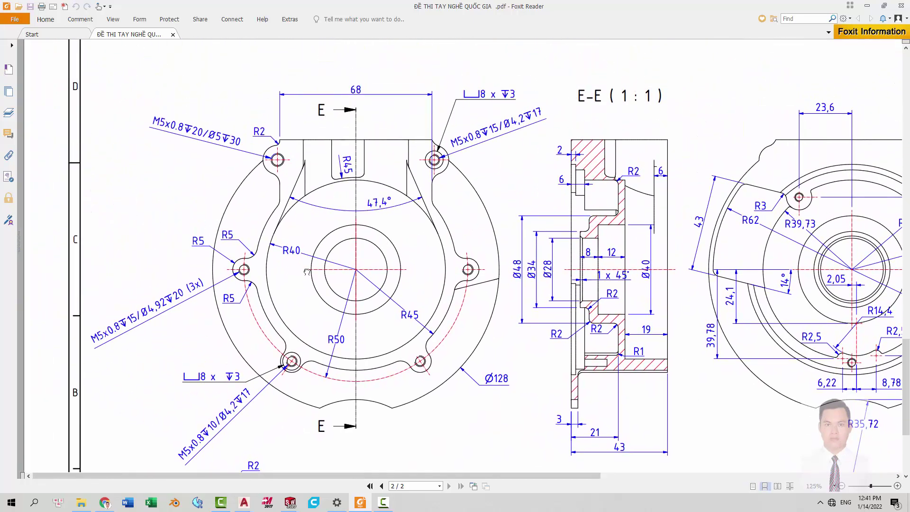
scroll(203, 143, up, 1)
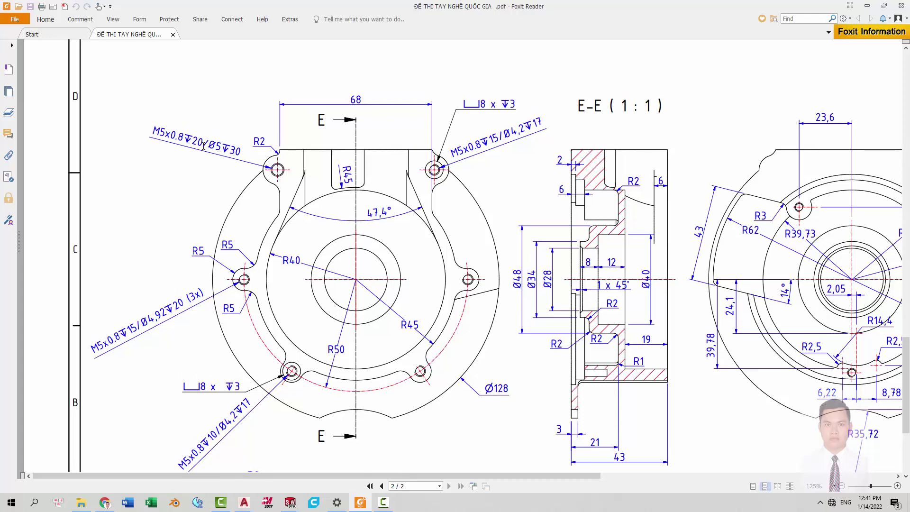
ctrl+scroll(211, 153, up, 3)
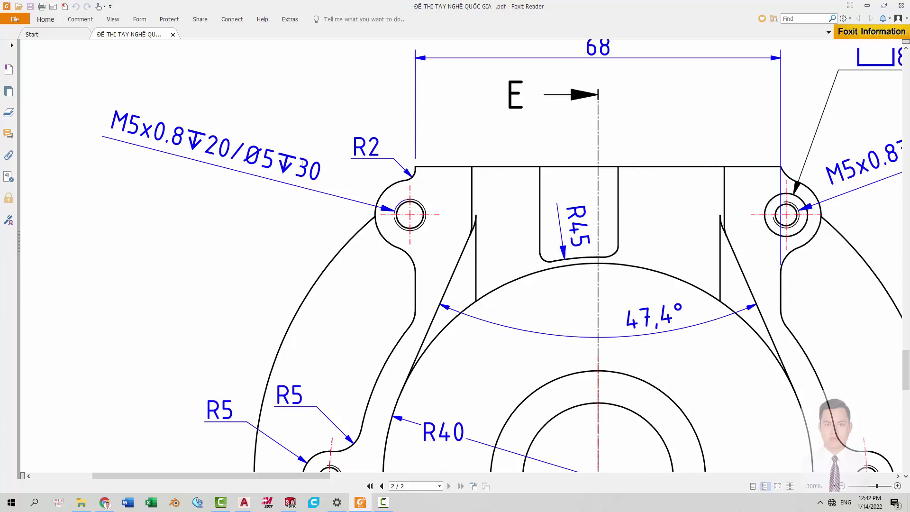
Select the Ø5 text in the M5 hole callout on the Foxit drawing.
mouse_move(246, 151)
mouse_down()
mouse_move(275, 162)
mouse_move(243, 156)
mouse_up()
click(255, 172)
click(303, 223)
ctrl+scroll(391, 247, down, 3)
ctrl+scroll(492, 220, up, 3)
right_click(489, 213)
click(466, 192)
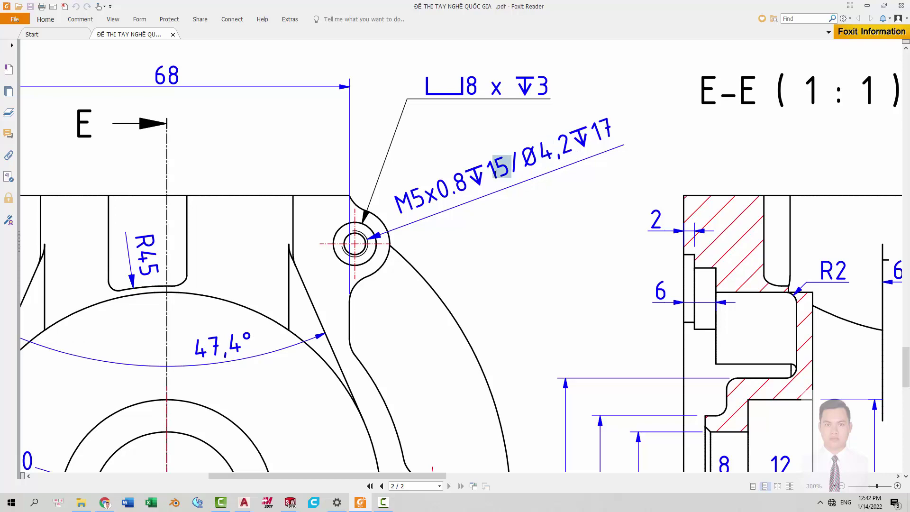
ctrl+scroll(484, 260, down, 3)
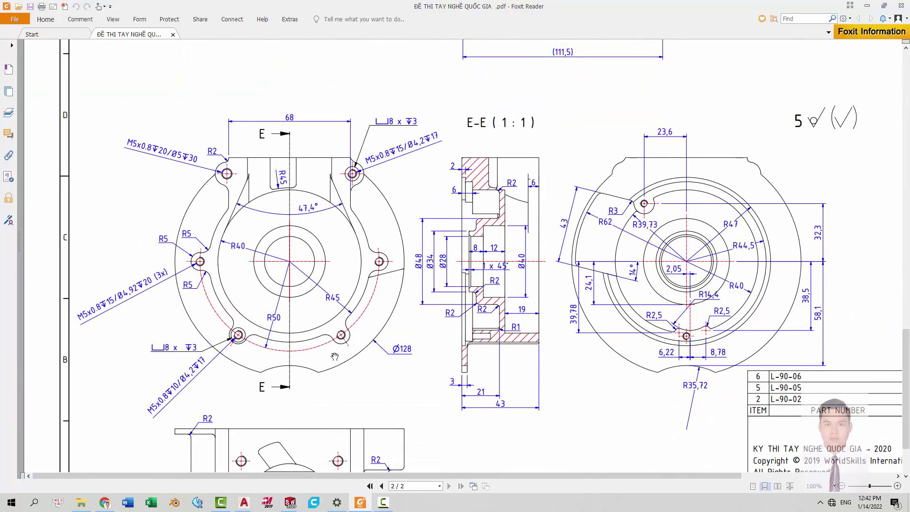
ctrl+scroll(353, 297, up, 2)
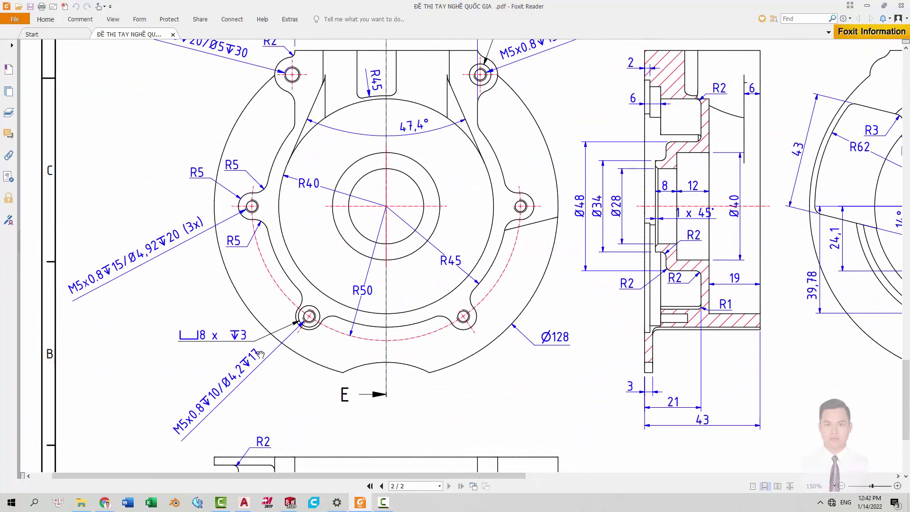
Pan and zoom around the front view's remaining M5x0.8 hole callouts, then return to SOLIDWORKS.
drag(313, 341, 364, 223)
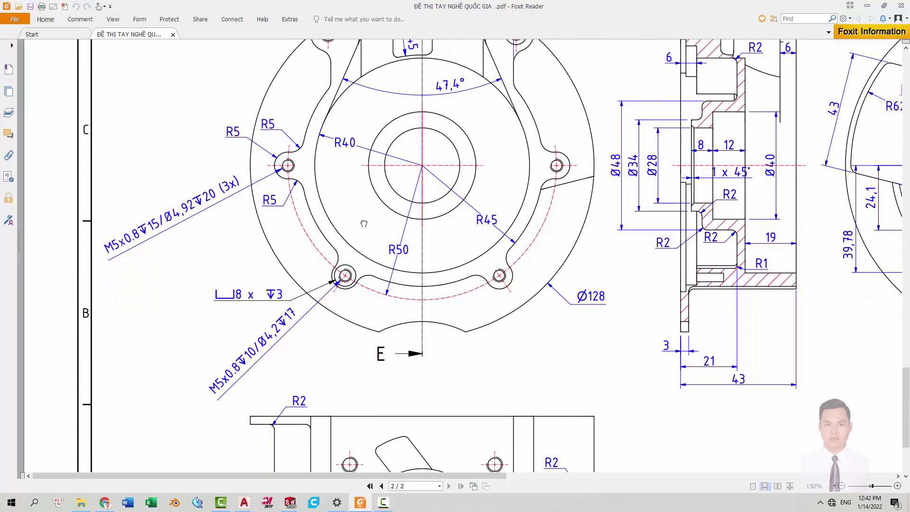
scroll(232, 185, up, 2)
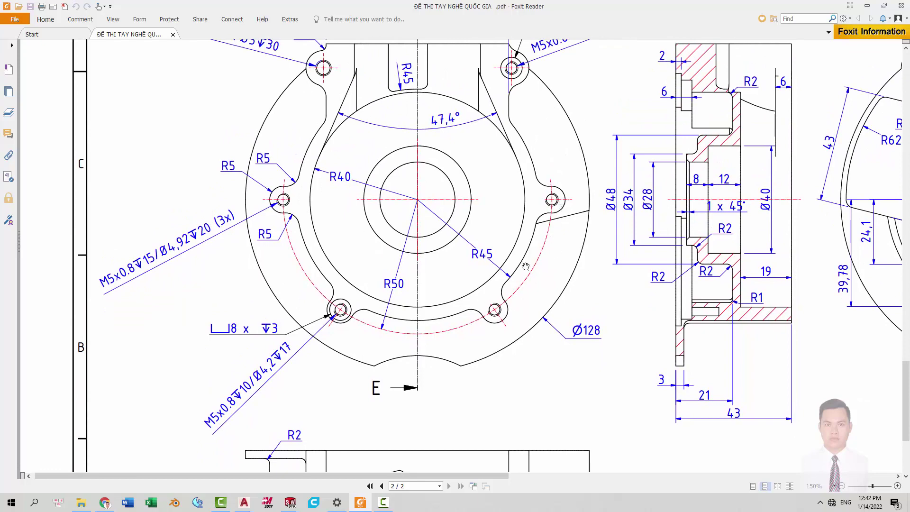
drag(381, 289, 403, 292)
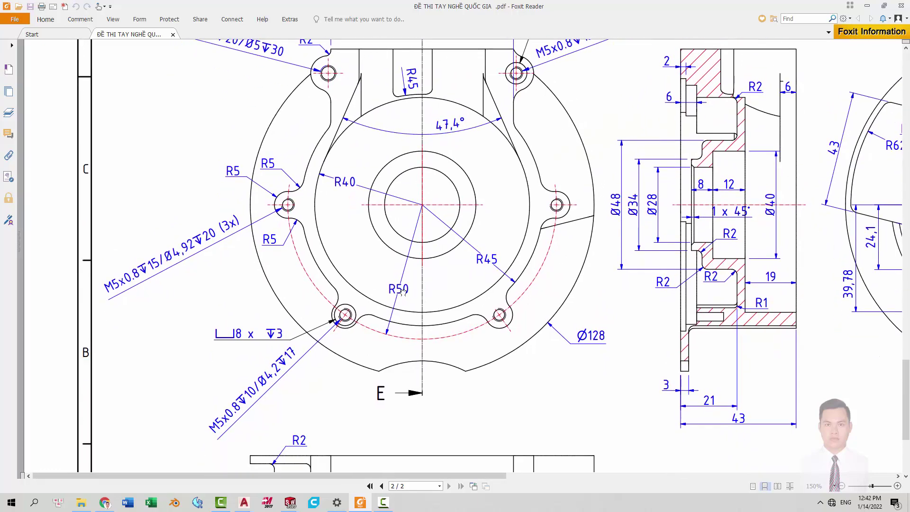
scroll(403, 292, up, 6)
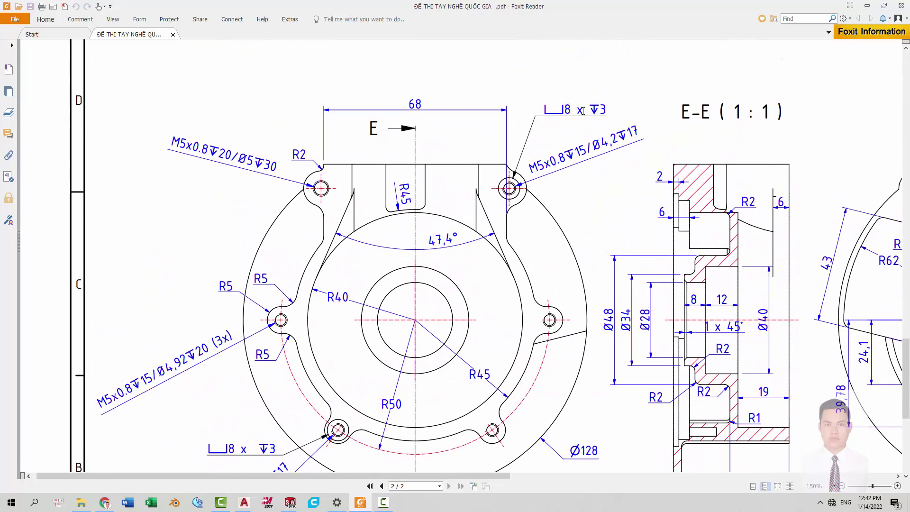
scroll(540, 242, down, 2)
scroll(332, 380, down, 3)
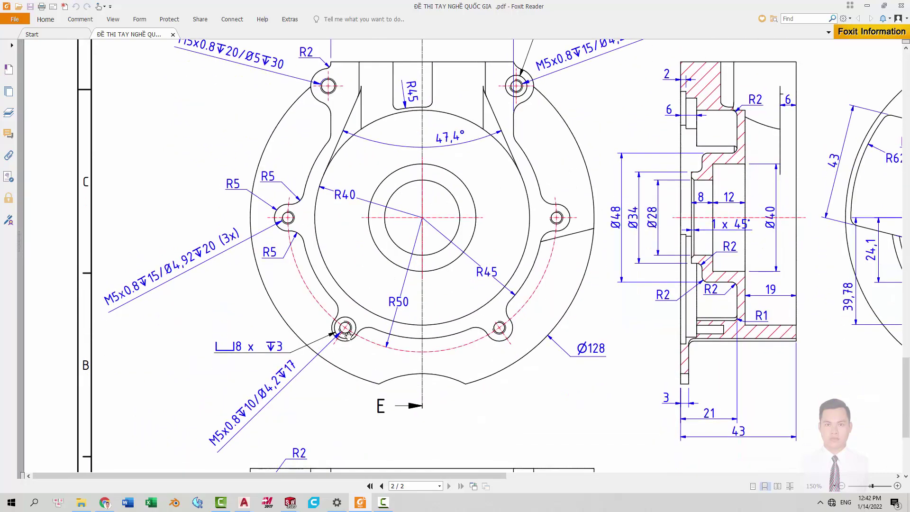
scroll(282, 378, up, 3)
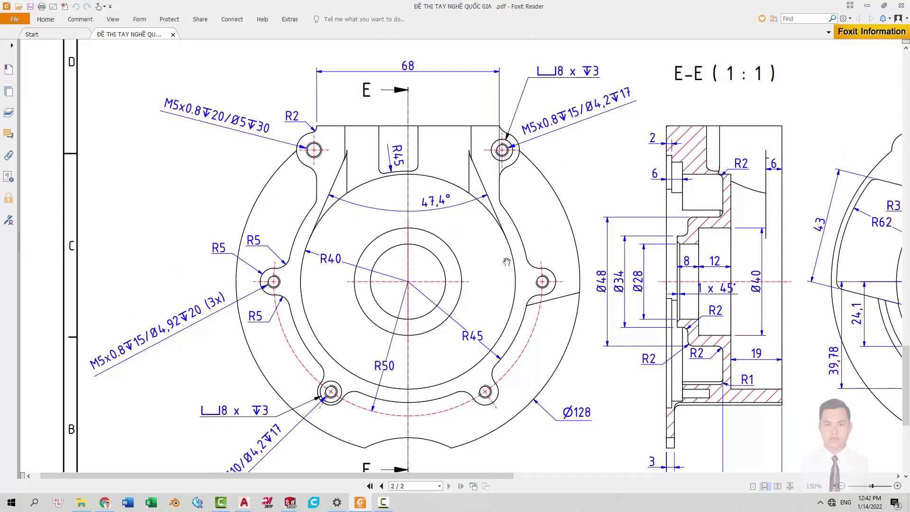
drag(506, 261, 488, 91)
drag(305, 53, 338, 198)
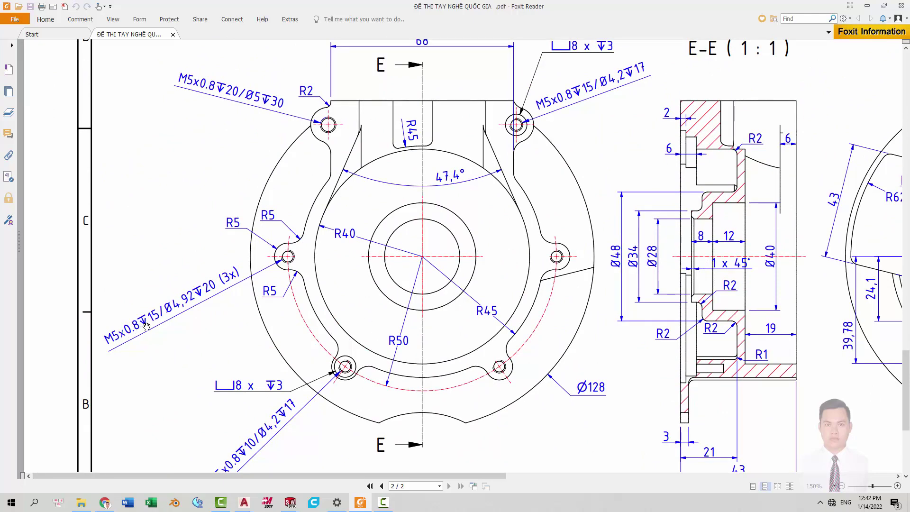
key(alt+Tab)
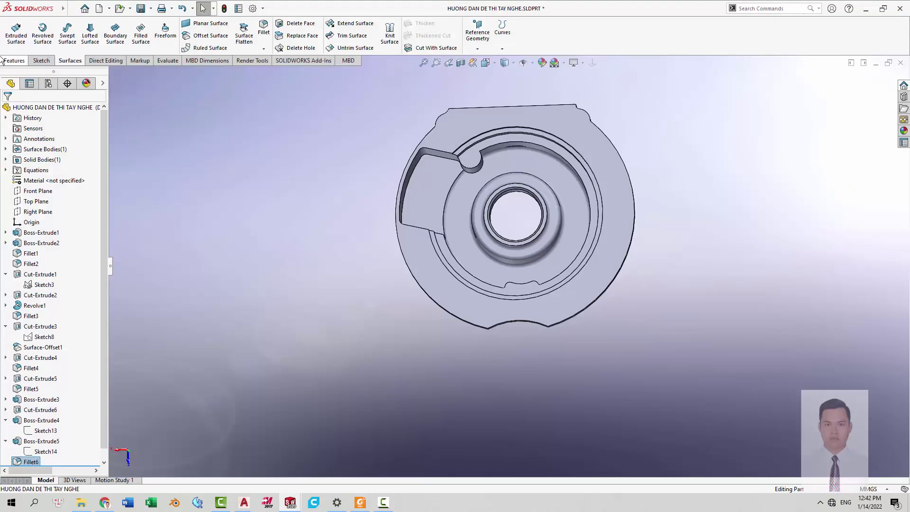
Begin a Hole Wizard bottoming tapped hole with ISO size M5, then switch to the drawing PDF.
click(167, 33)
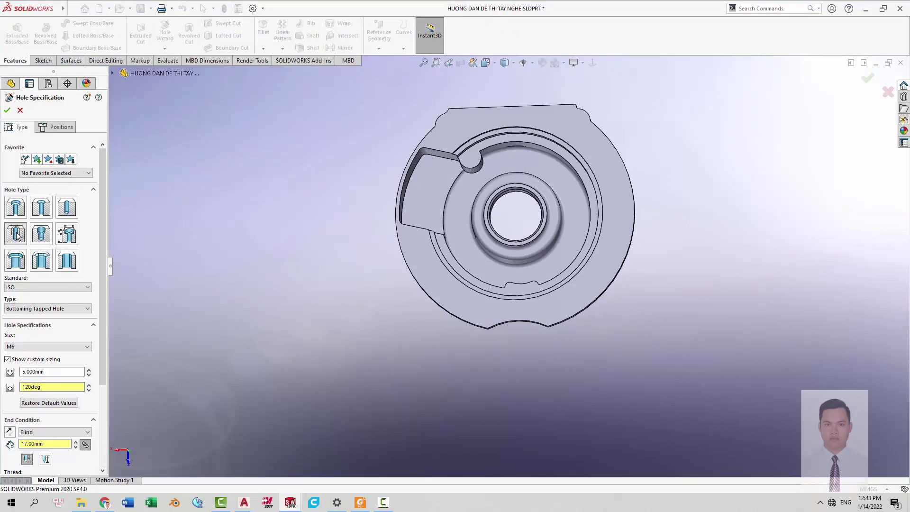
scroll(71, 251, down, 1)
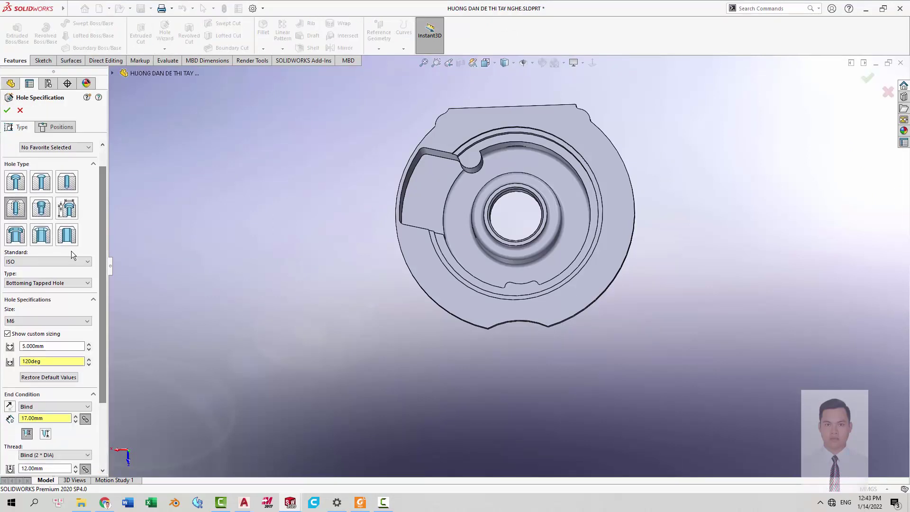
click(31, 321)
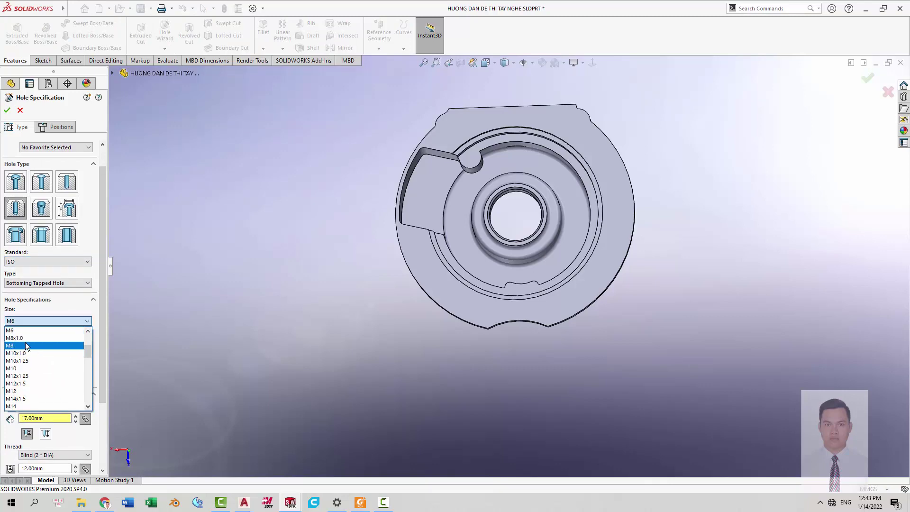
click(19, 366)
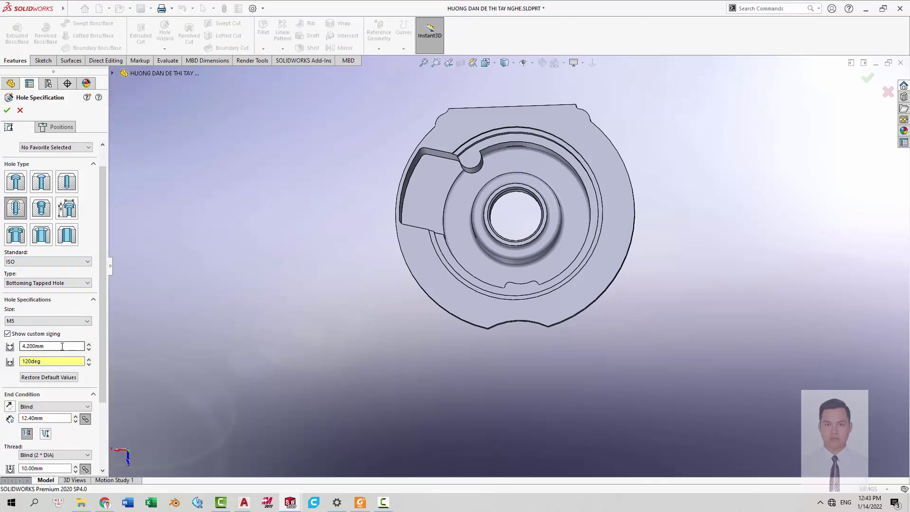
key(alt+Tab)
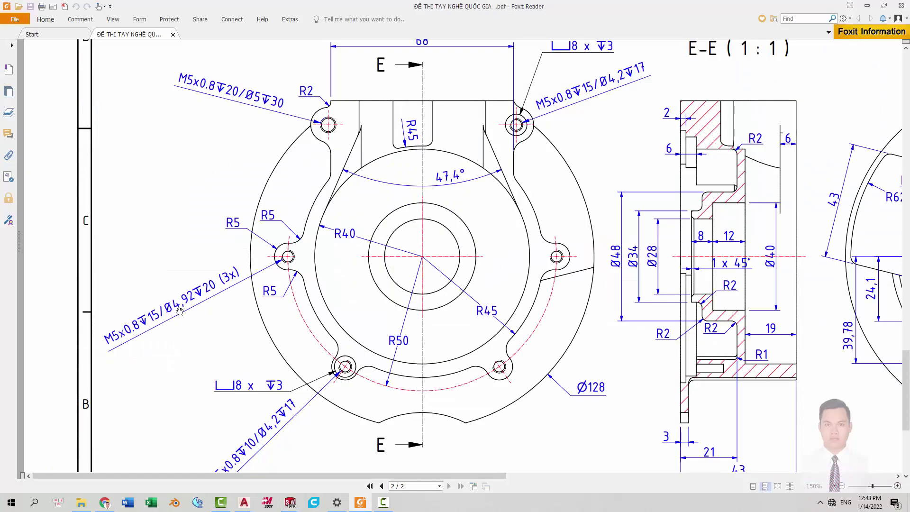
key(alt)
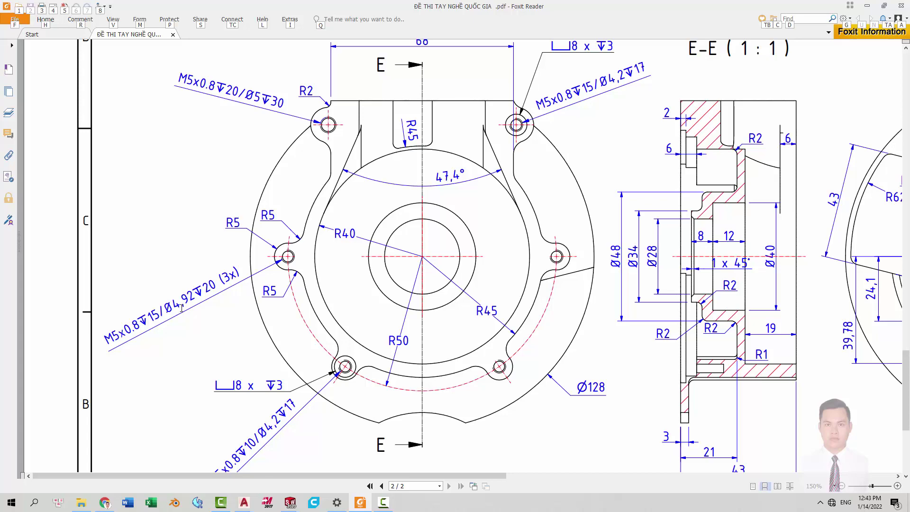
Check the drill angle and hole depth values against the PDF hole callouts.
drag(496, 152, 485, 170)
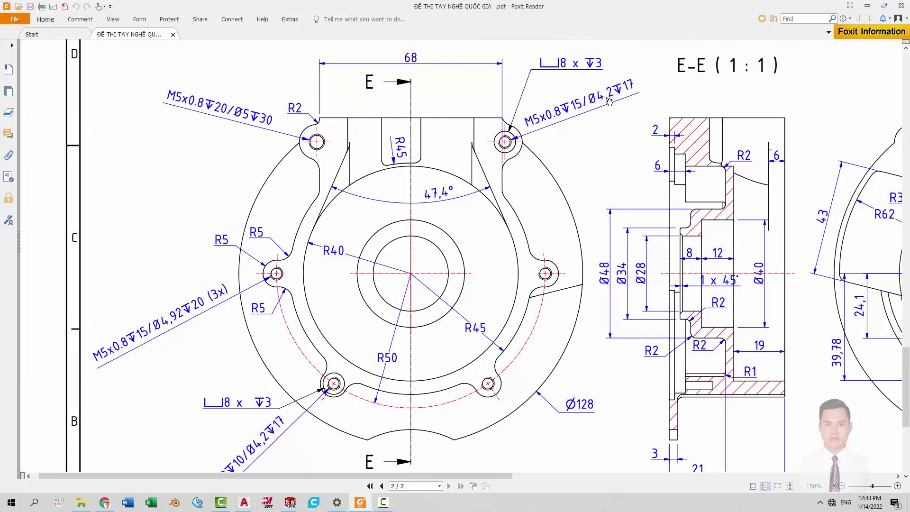
key(alt+Tab)
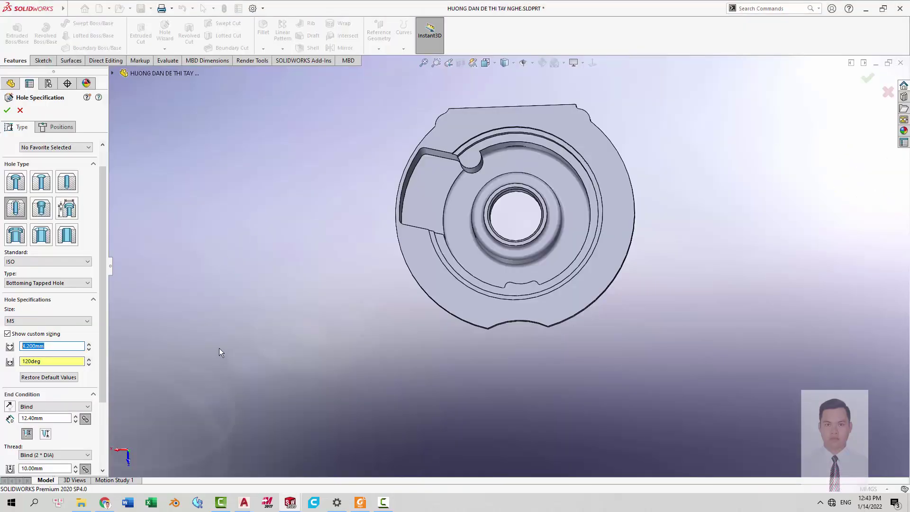
click(48, 361)
drag(23, 362, 48, 361)
scroll(97, 387, down, 3)
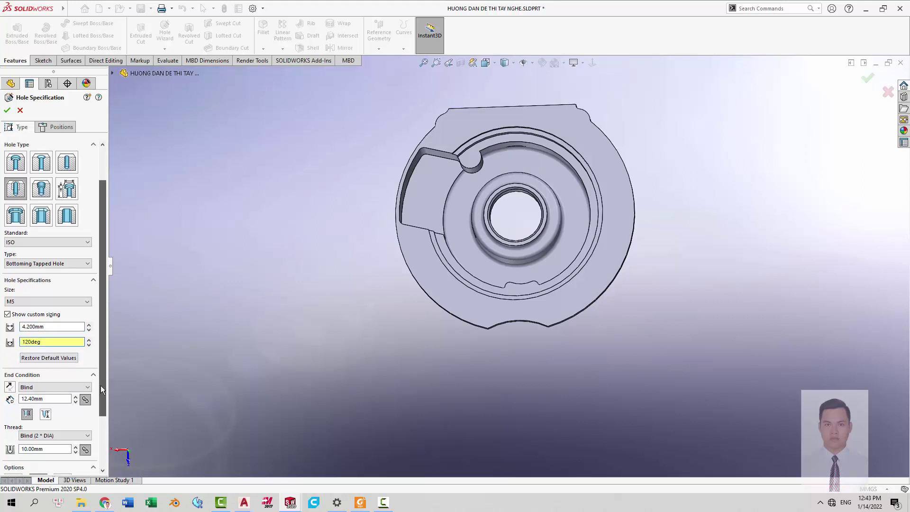
click(52, 375)
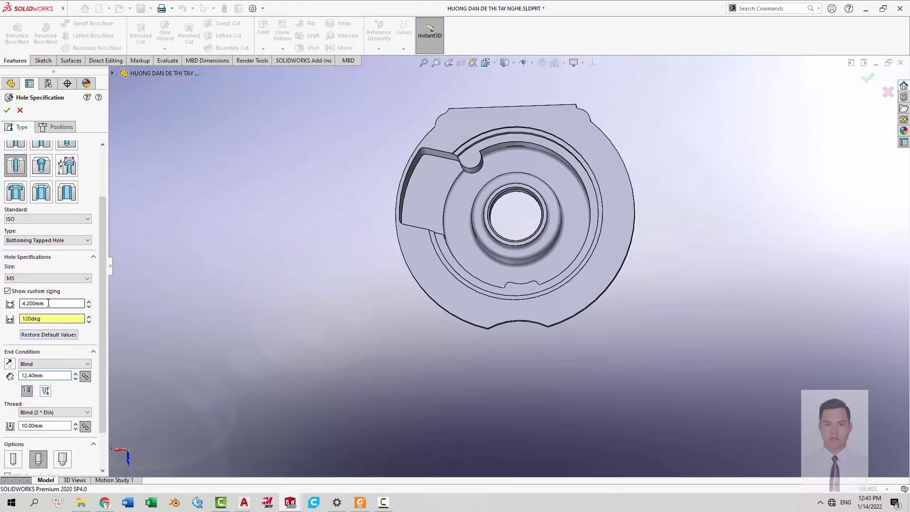
double_click(52, 376)
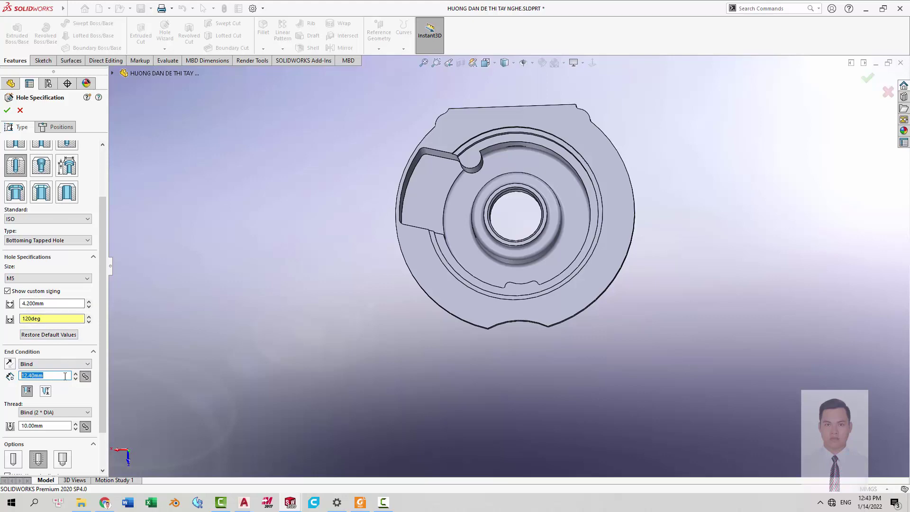
key(alt+Tab)
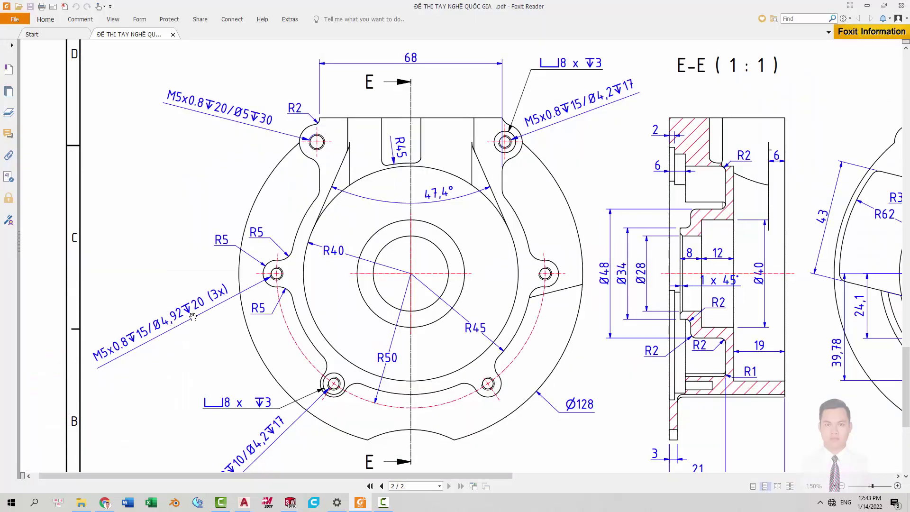
key(alt+Tab)
double_click(61, 376)
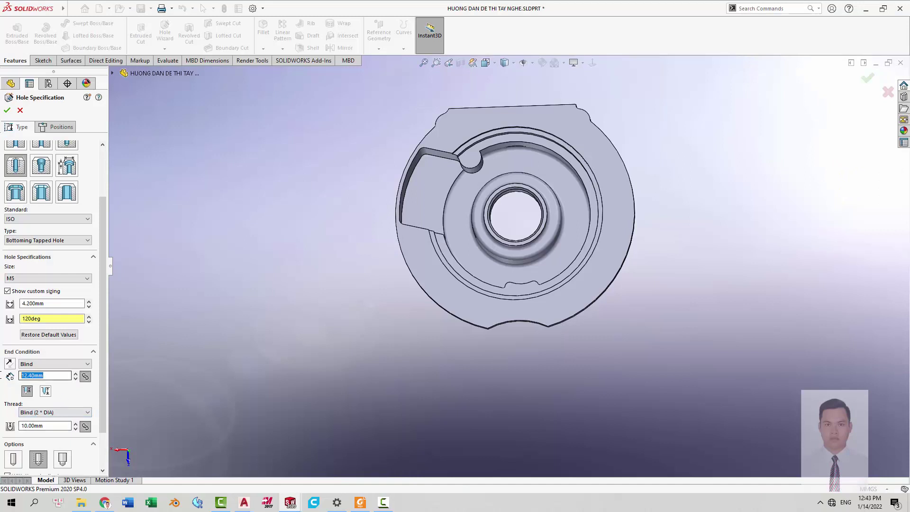
Set the M5 hole depth to 20 mm and the thread depth to 15 mm.
scroll(103, 365, down, 2)
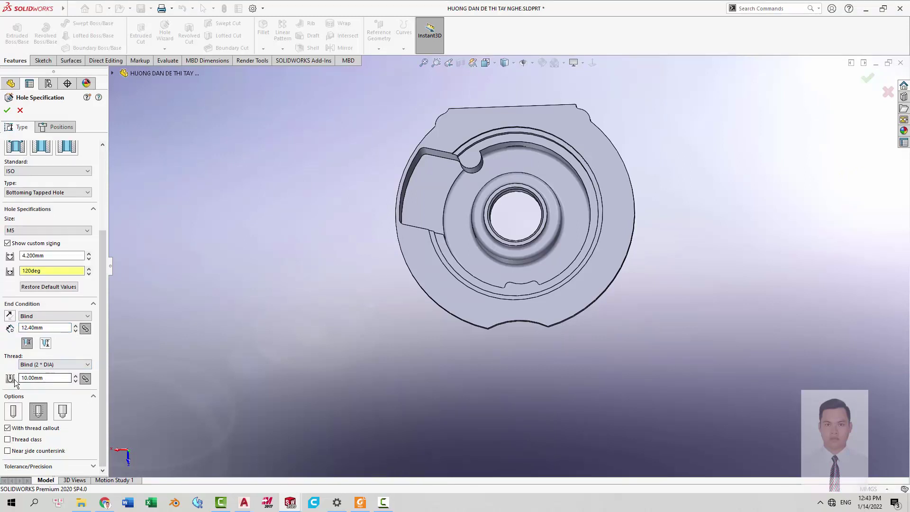
key(alt+Tab)
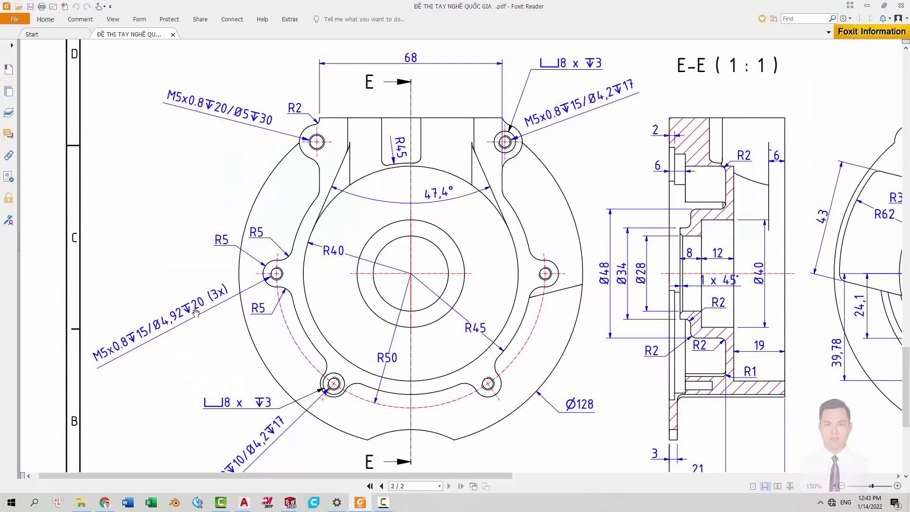
key(alt+Tab)
double_click(52, 328)
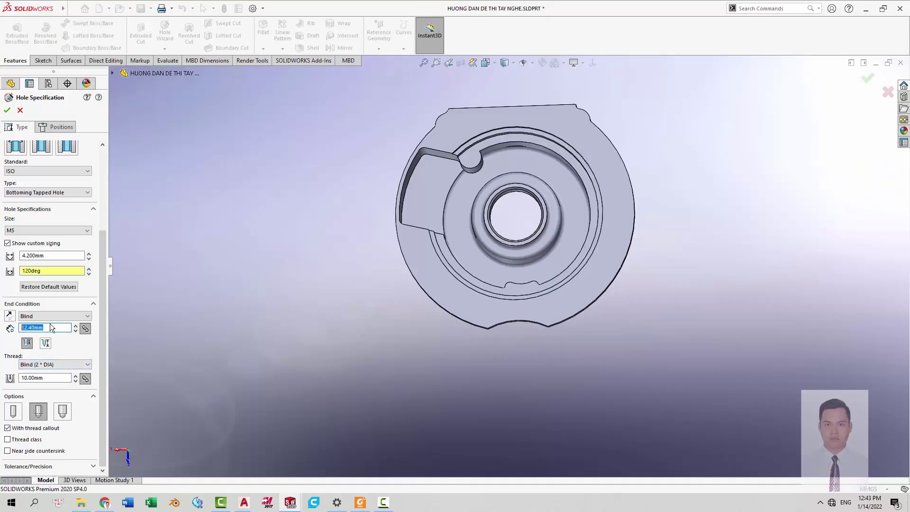
text(20)
double_click(47, 377)
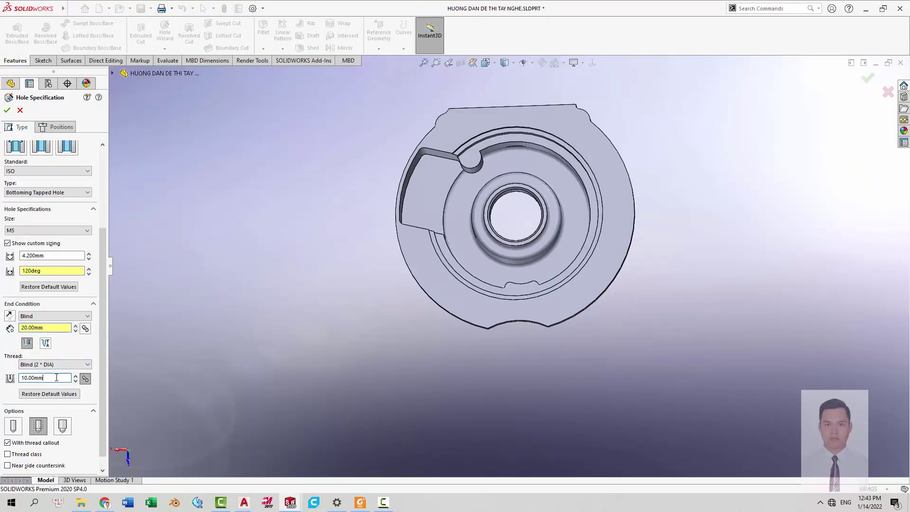
text(15)
key(Return)
Switch to hole positions with 3D Sketch and orient the part toward the lobe faces.
click(63, 128)
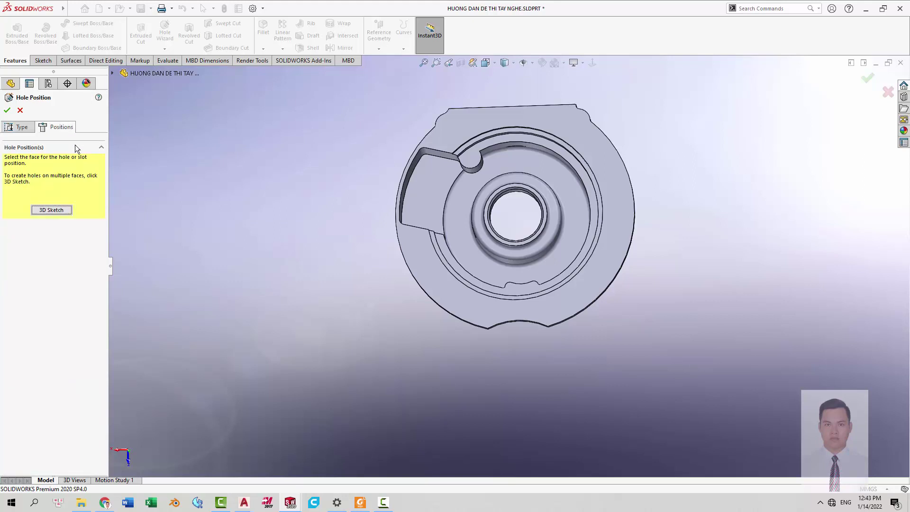
click(55, 210)
mouse_move(337, 340)
middle_down()
mouse_move(417, 189)
mouse_move(525, 321)
mouse_move(563, 212)
mouse_move(583, 315)
middle_up()
key(ctrl+1)
key(alt+Tab)
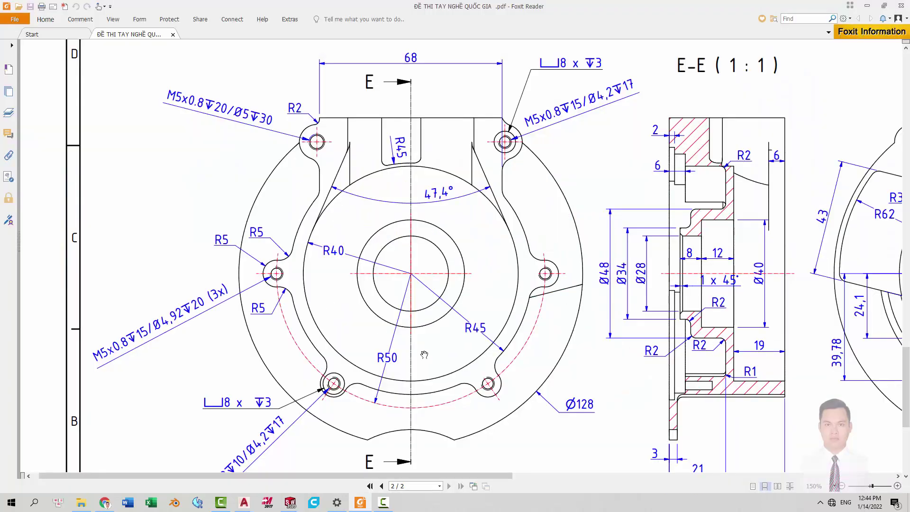
key(alt+Tab)
middle_drag(588, 248, 376, 204)
scroll(376, 203, down, 3)
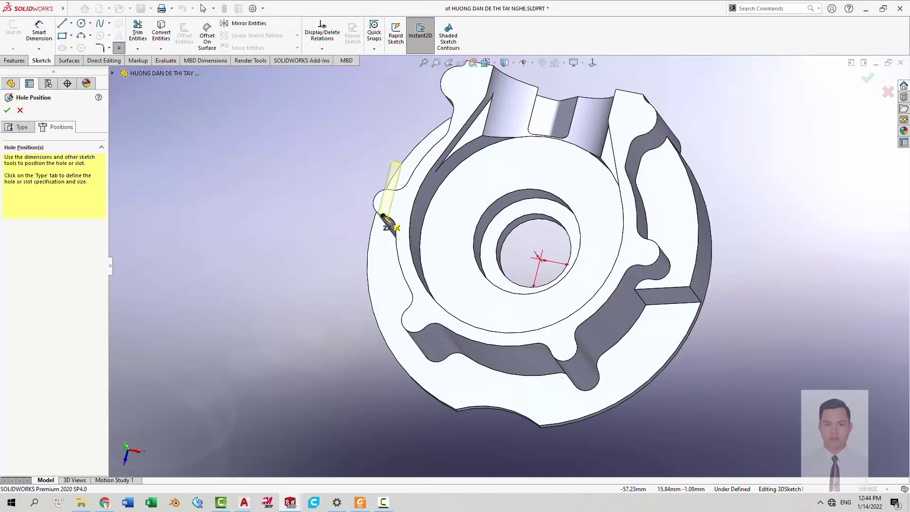
Place hole points at the left, right and bottom lobe centres and confirm.
click(387, 203)
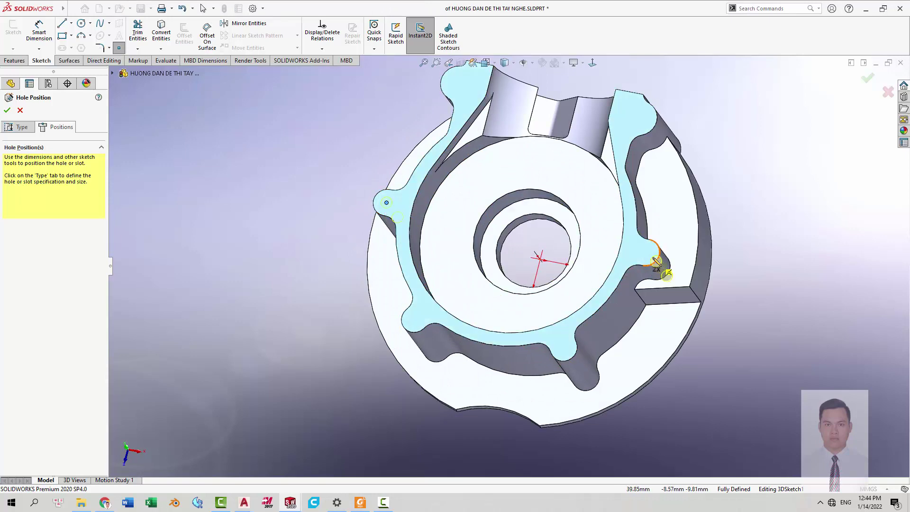
click(647, 253)
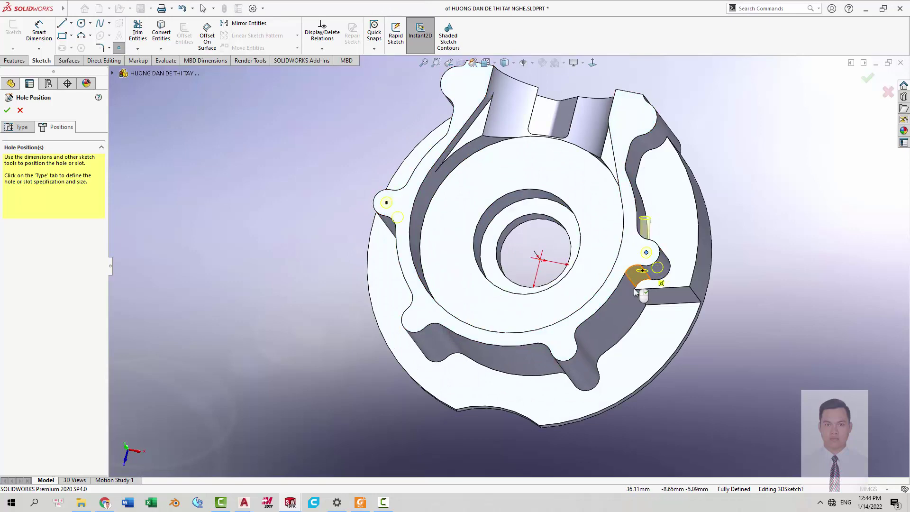
click(564, 348)
key(Return)
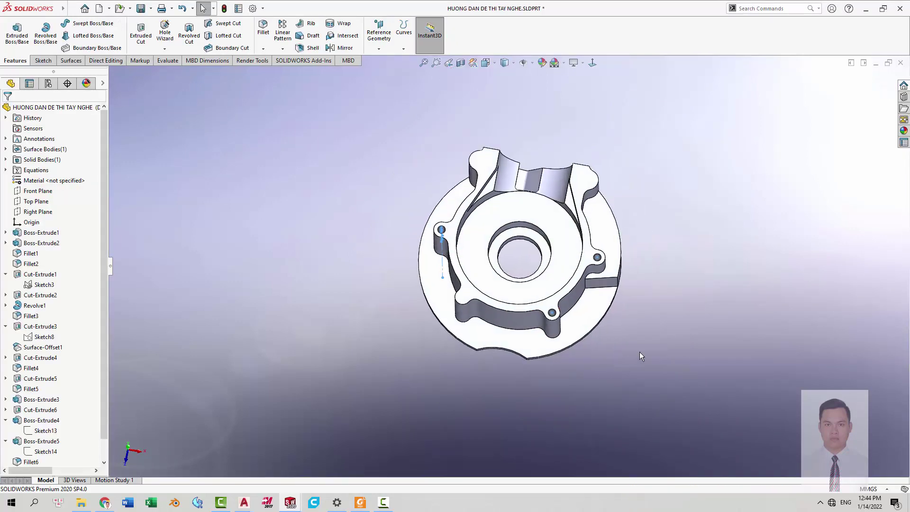
Pan around the PDF front view to read the M5 and counterbore hole callouts and section E-E.
middle_drag(639, 352, 553, 312)
key(alt+Tab)
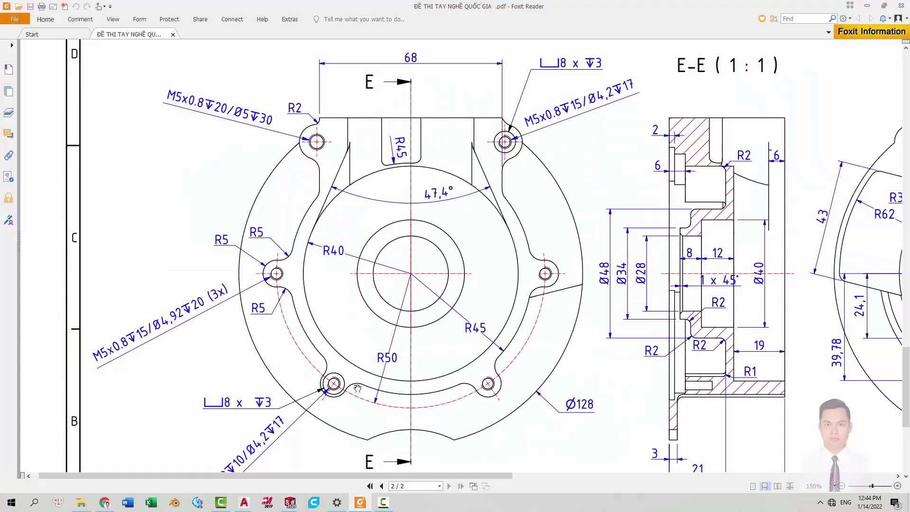
scroll(358, 389, down, 3)
scroll(289, 372, up, 3)
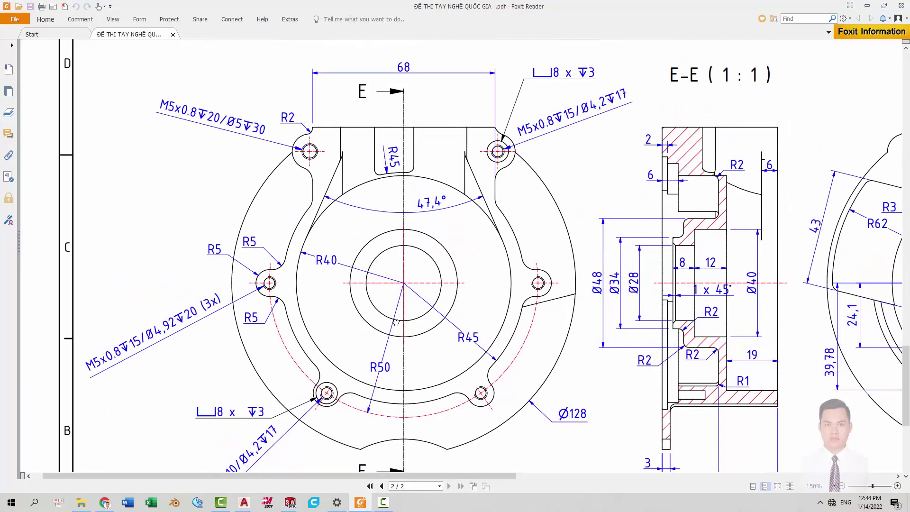
scroll(435, 203, down, 3)
scroll(436, 203, down, 1)
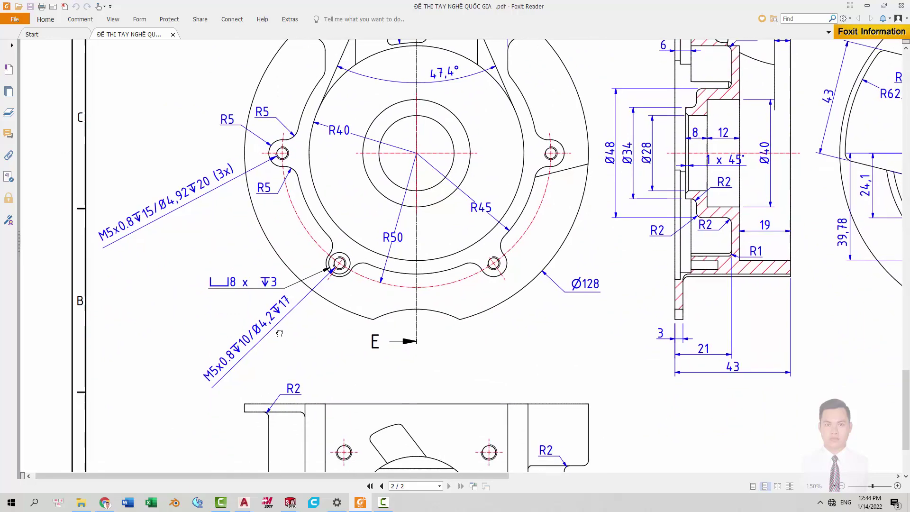
mouse_move(322, 291)
mouse_down()
mouse_move(291, 332)
mouse_move(310, 330)
mouse_move(307, 351)
mouse_up()
mouse_move(278, 317)
mouse_down()
mouse_move(301, 276)
mouse_move(285, 274)
mouse_up()
drag(252, 378, 285, 345)
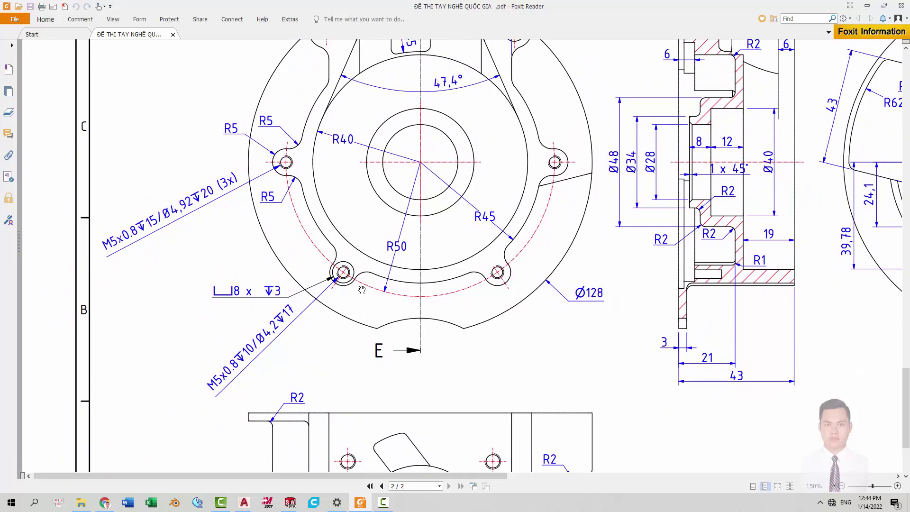
drag(362, 290, 326, 398)
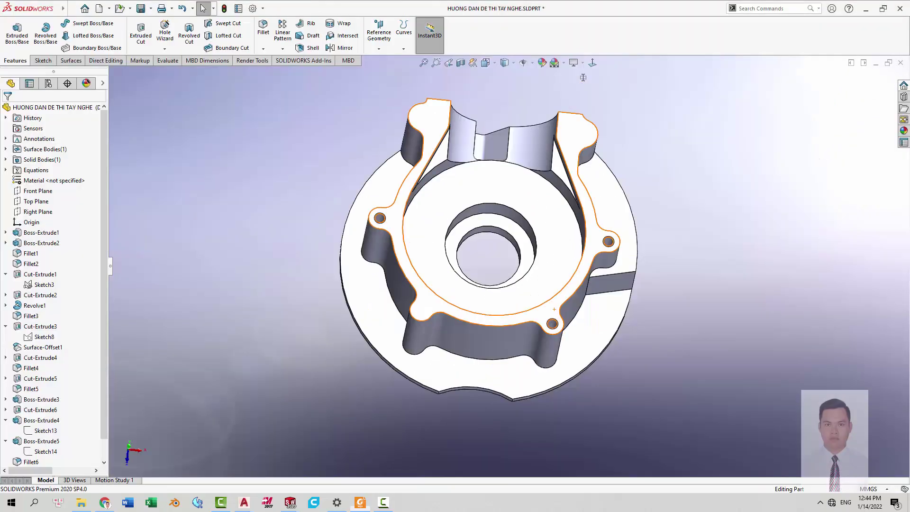
Sketch circles on the lobe face at the top-right and bottom lobe holes.
key(alt+Tab)
click(578, 148)
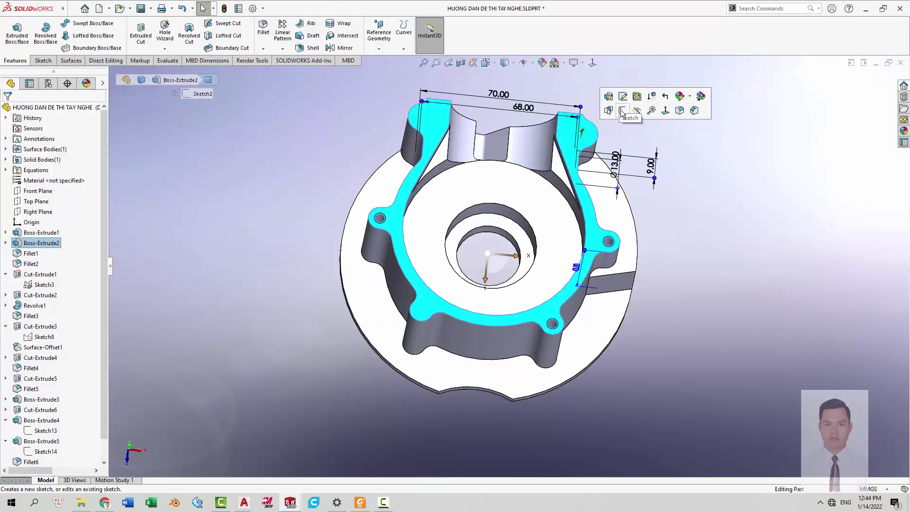
click(633, 111)
key(c)
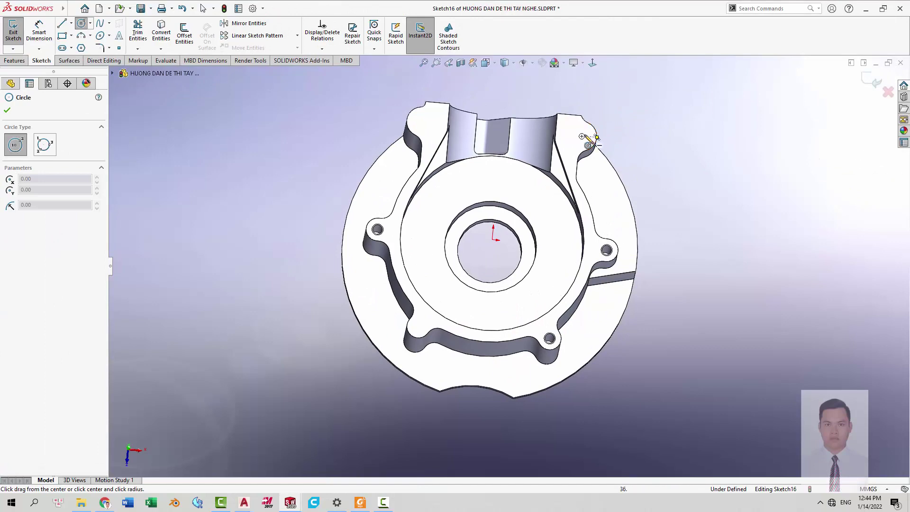
click(582, 137)
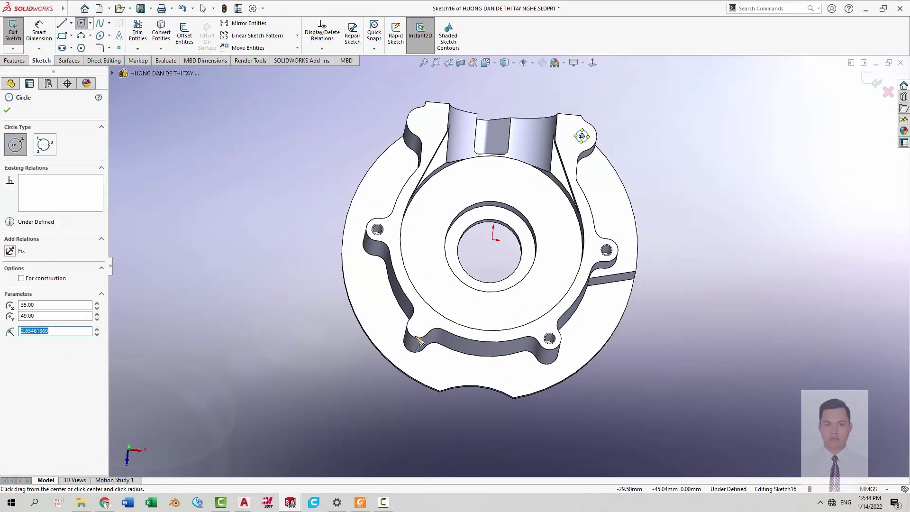
click(418, 326)
key(Escape)
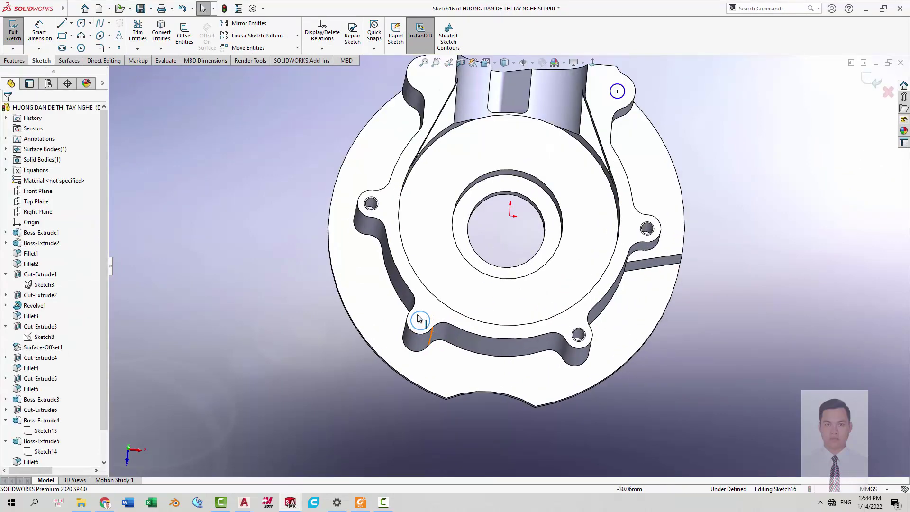
Make the two circles equal and dimension them to Ø8 mm.
scroll(335, 136, up, 3)
drag(336, 136, 618, 351)
click(664, 322)
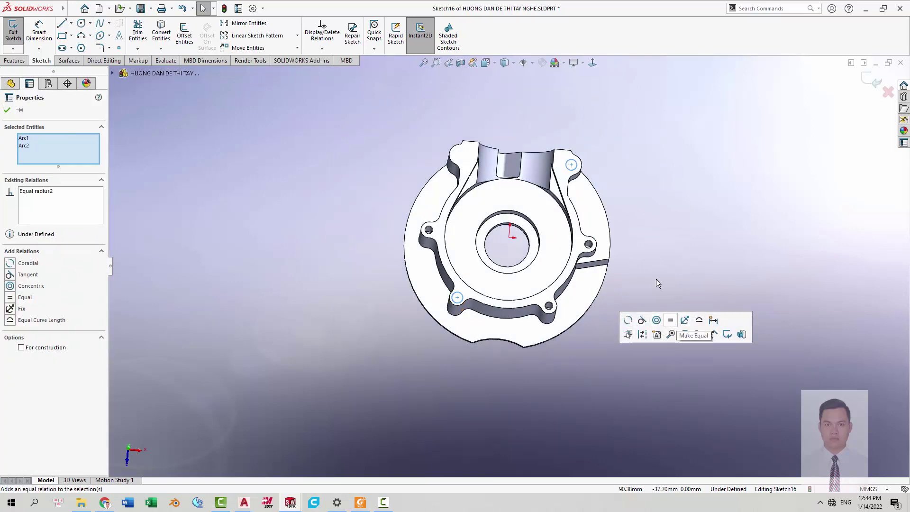
right_drag(642, 244, 642, 204)
click(574, 164)
click(612, 164)
text(8)
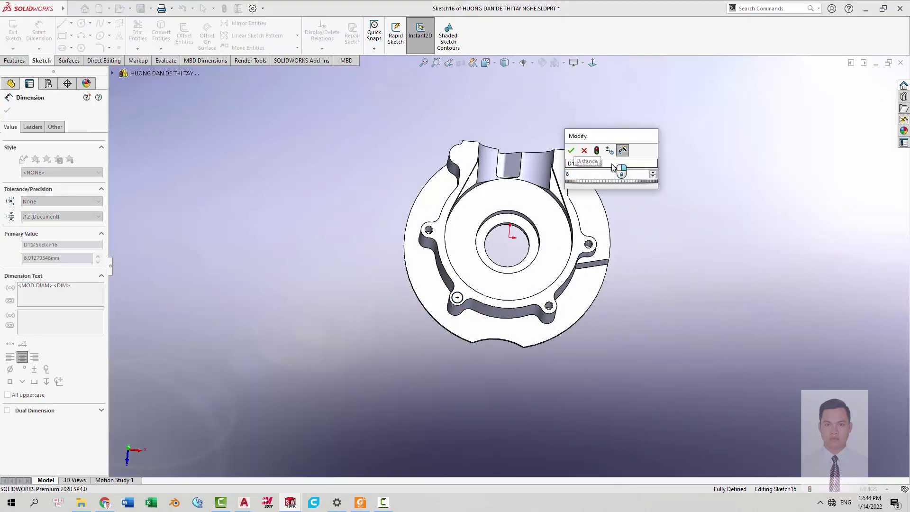
key(Return)
key(Escape)
Cut the Ø8 circles into the part as a blind extruded cut, Cut-Extrude7.
key(s)
click(625, 255)
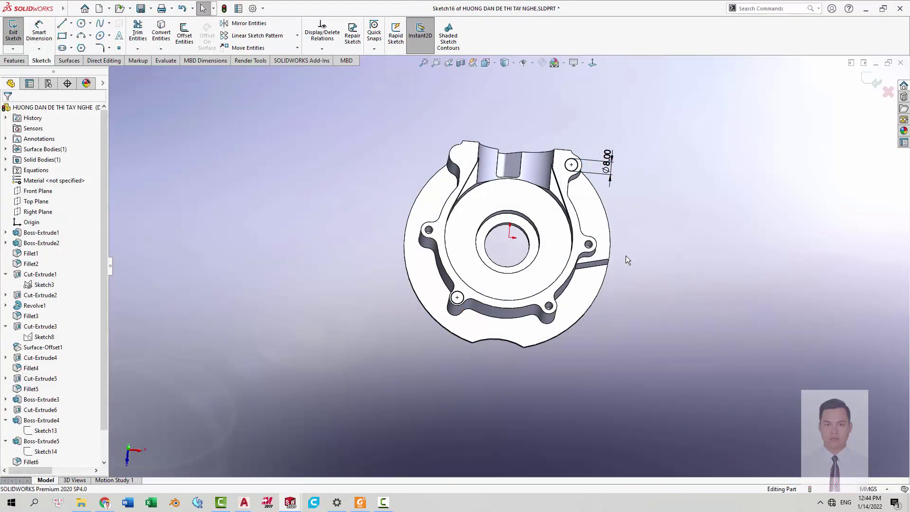
key(s)
click(680, 276)
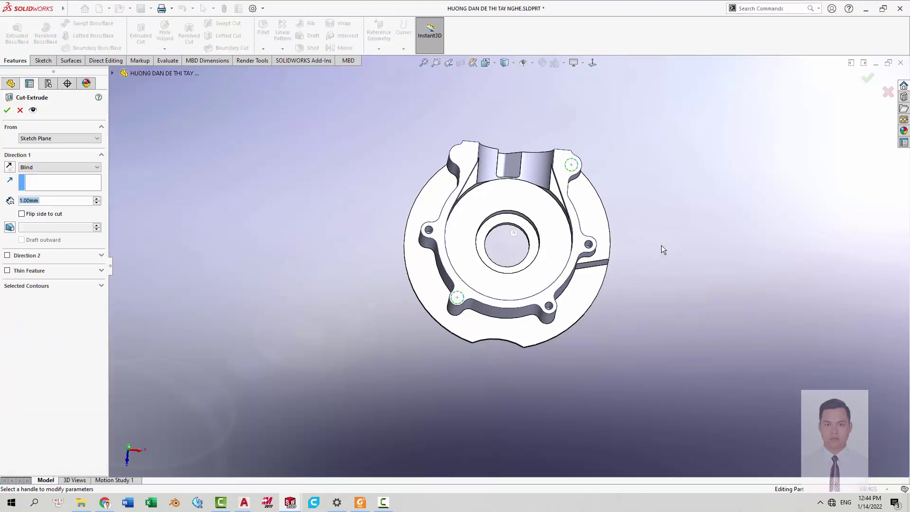
key(Return)
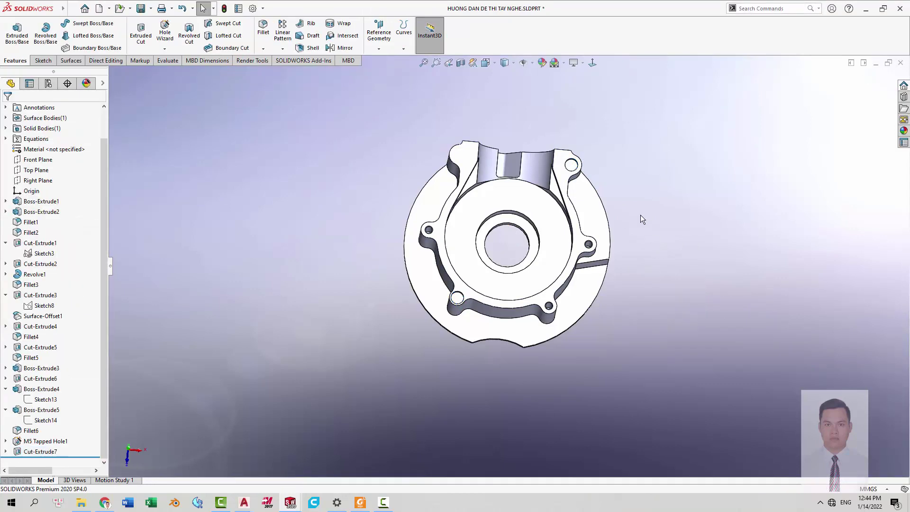
scroll(611, 218, down, 3)
key(alt+Tab)
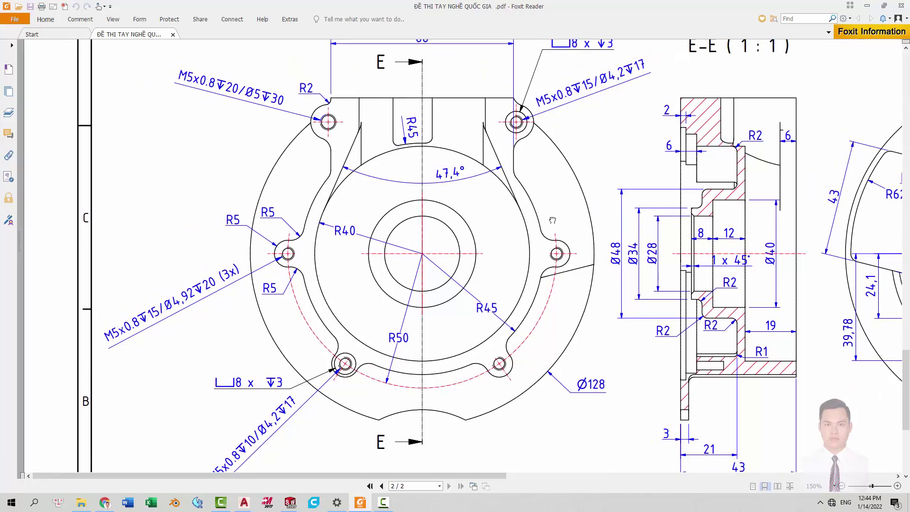
Start an M5 bottoming tapped hole in Hole Wizard, dismissing the location warning.
drag(510, 217, 549, 226)
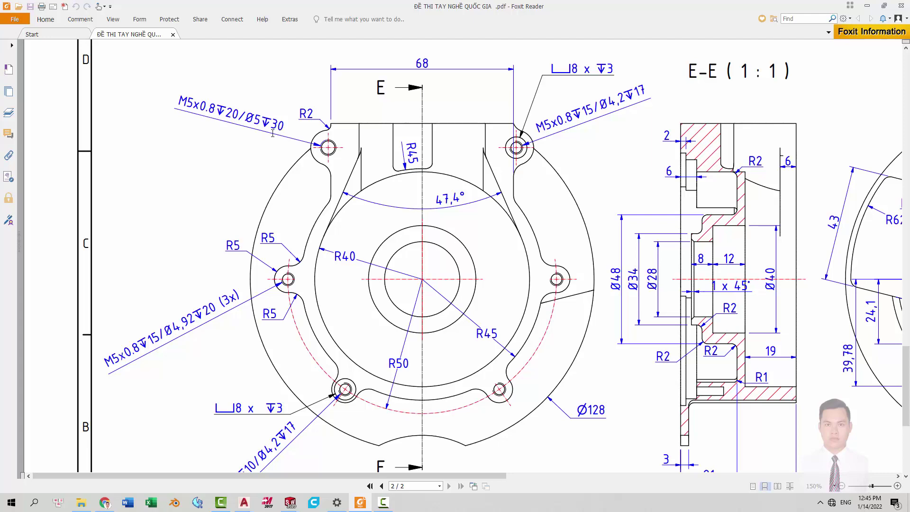
key(alt+Tab)
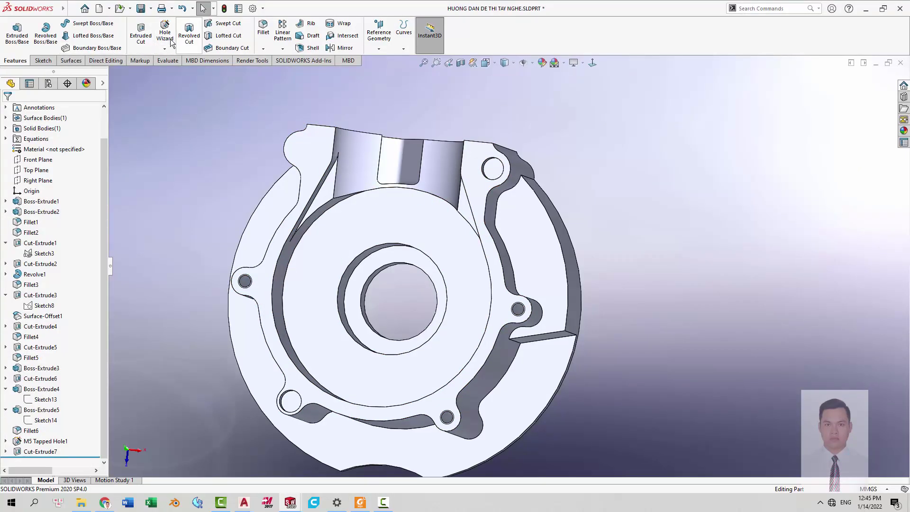
click(168, 38)
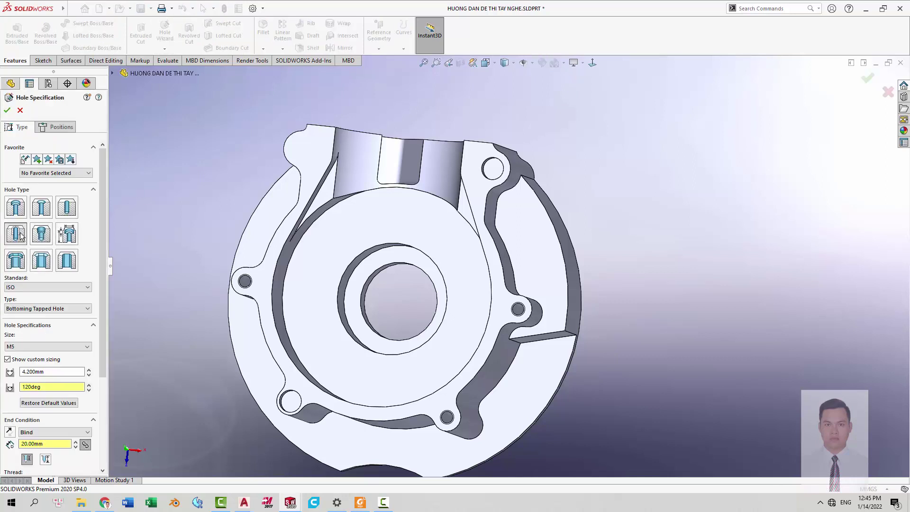
scroll(42, 294, down, 2)
scroll(38, 312, down, 1)
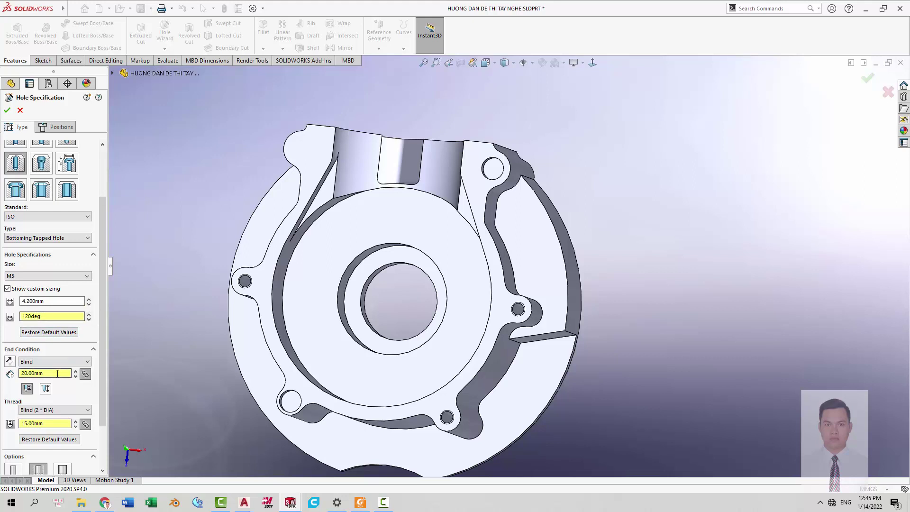
drag(103, 365, 103, 388)
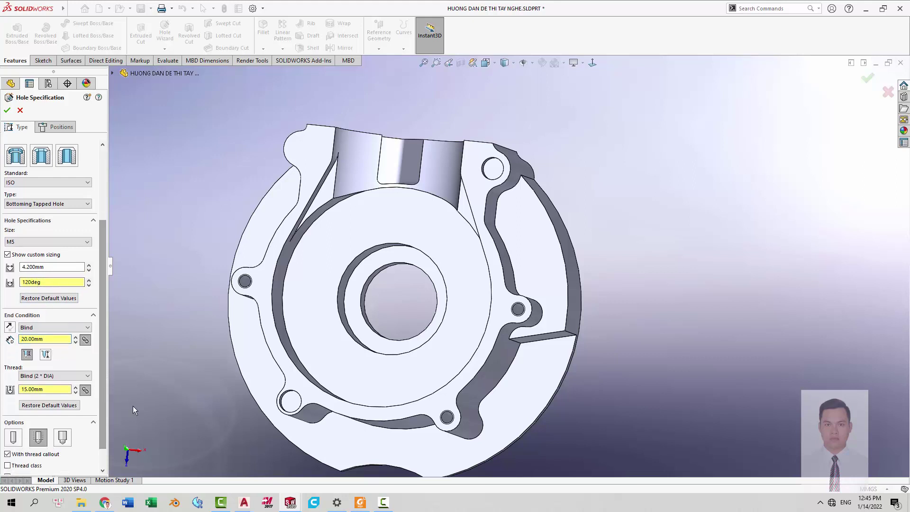
click(185, 440)
click(527, 208)
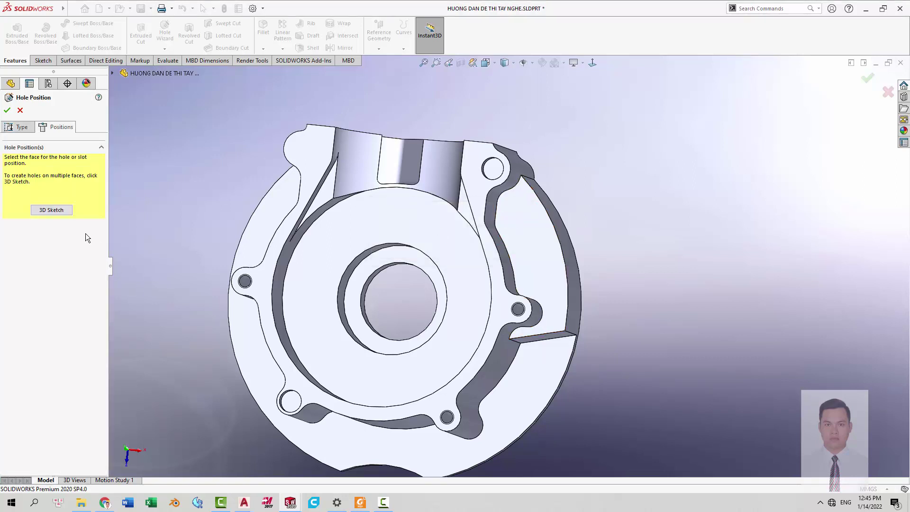
click(14, 130)
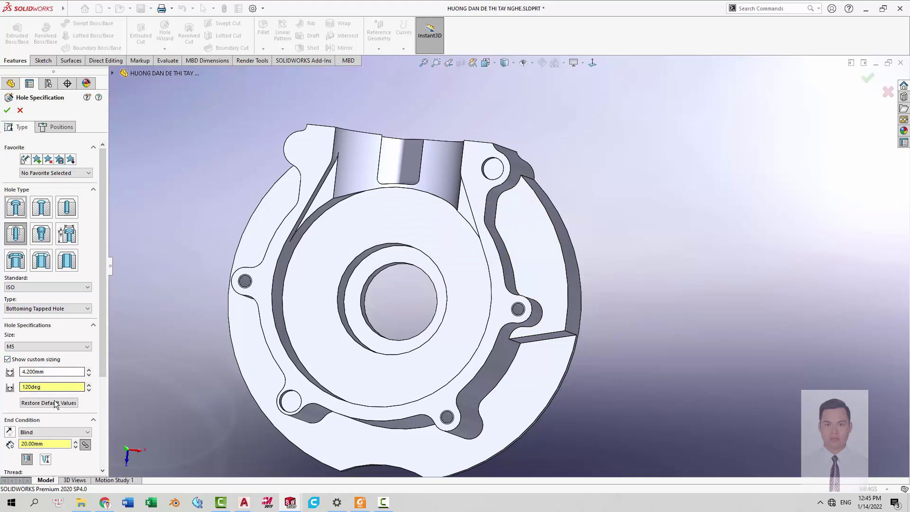
scroll(56, 403, down, 3)
Set the hole depth to 30 mm and the thread depth to 20 mm.
double_click(47, 313)
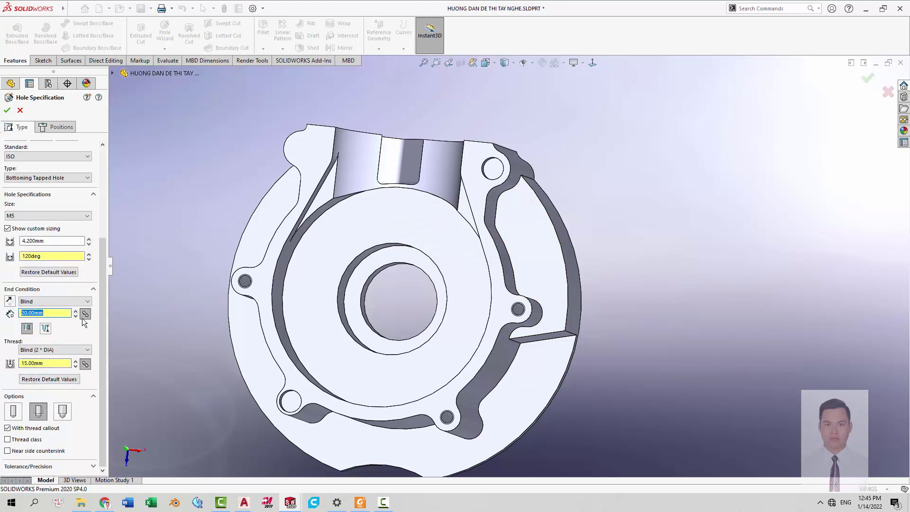
text(30)
key(Return)
double_click(47, 363)
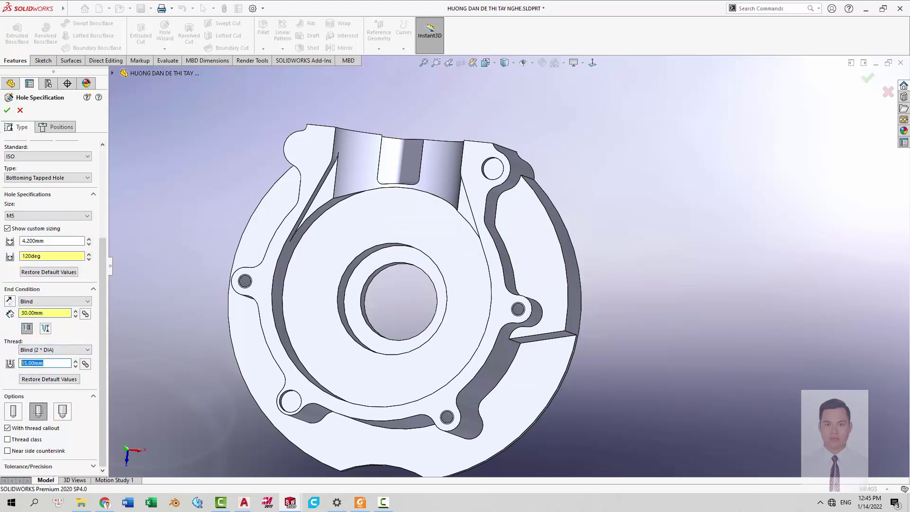
text(20)
key(Return)
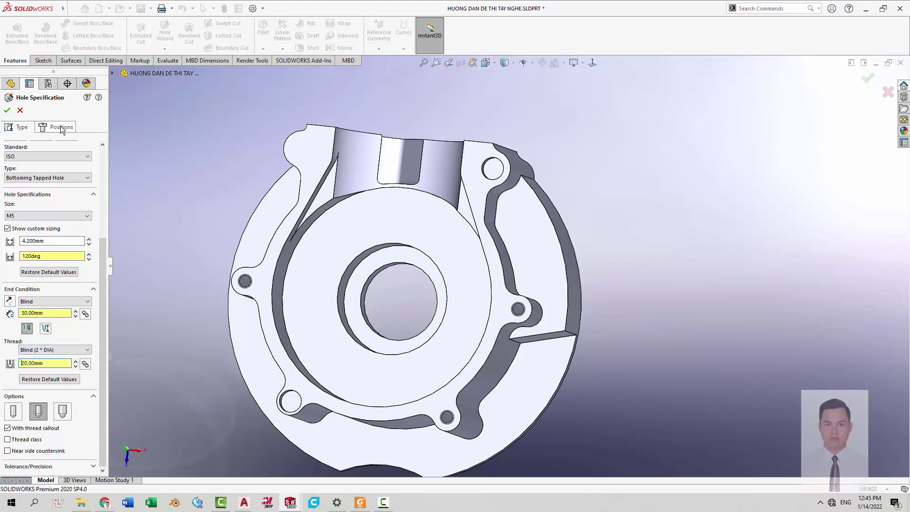
Place the tapped hole on the upper-left lug and finish M5 Tapped Hole2.
click(59, 126)
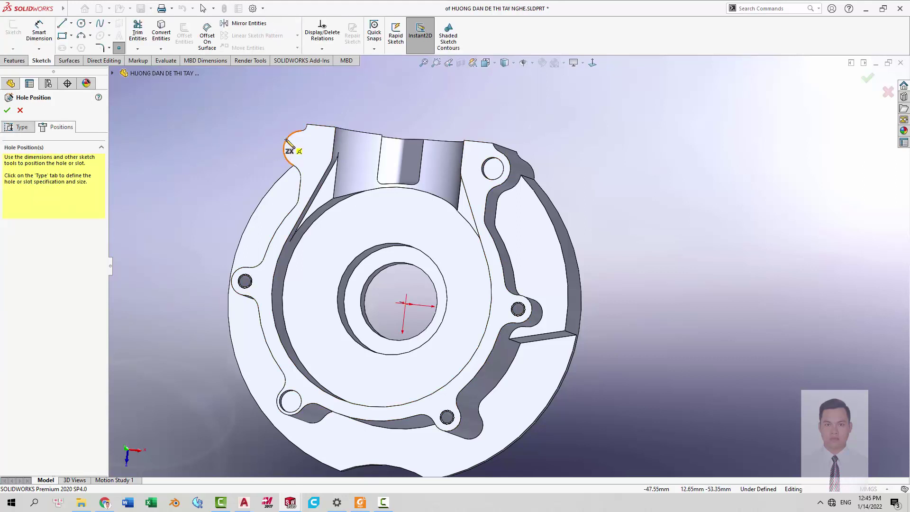
click(302, 151)
key(Return)
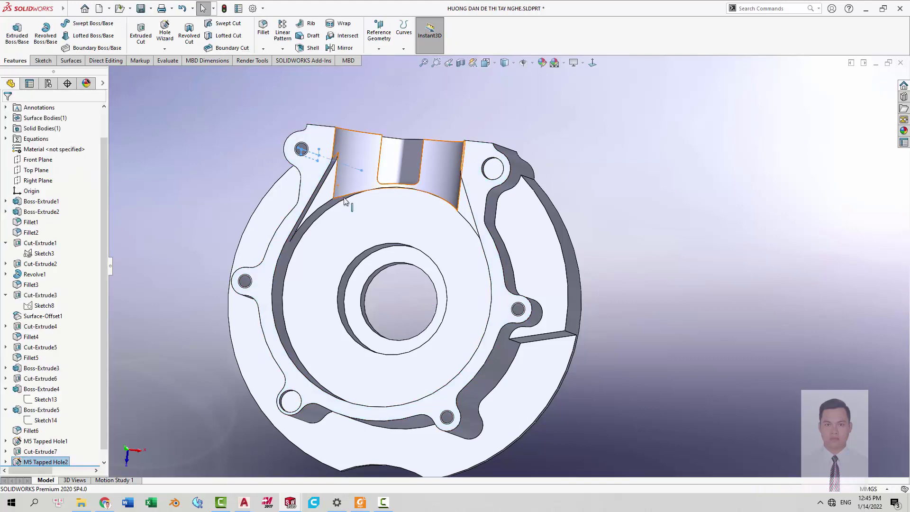
key(alt+Tab)
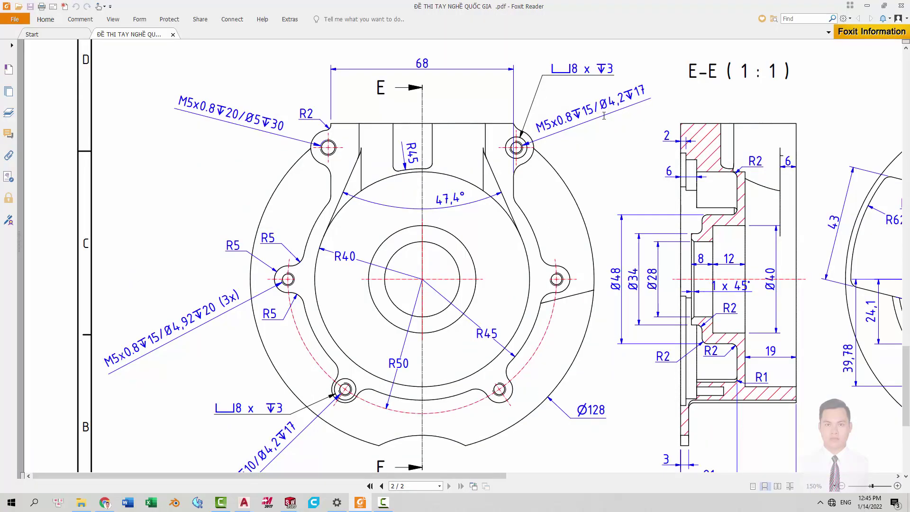
Start another M5 tapped hole with 17 mm depth and begin placing it at the upper-right lug.
key(alt+Tab)
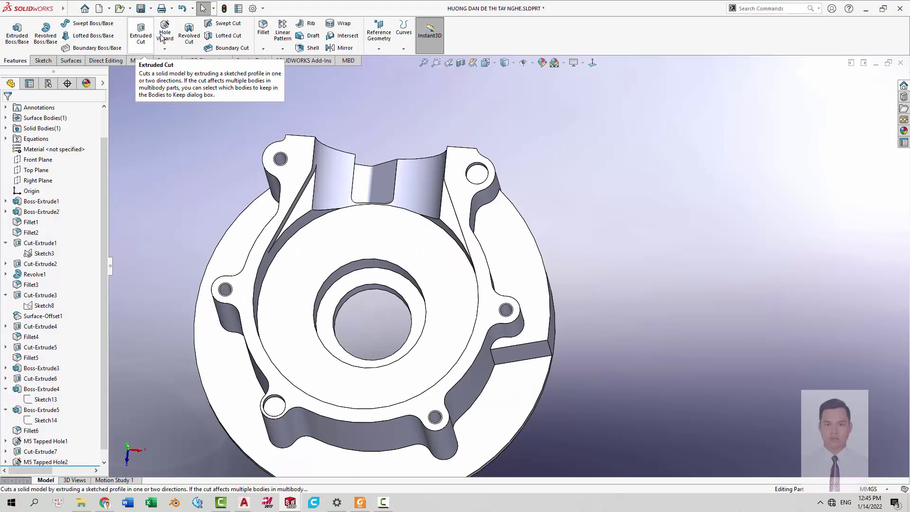
click(166, 38)
scroll(100, 399, down, 3)
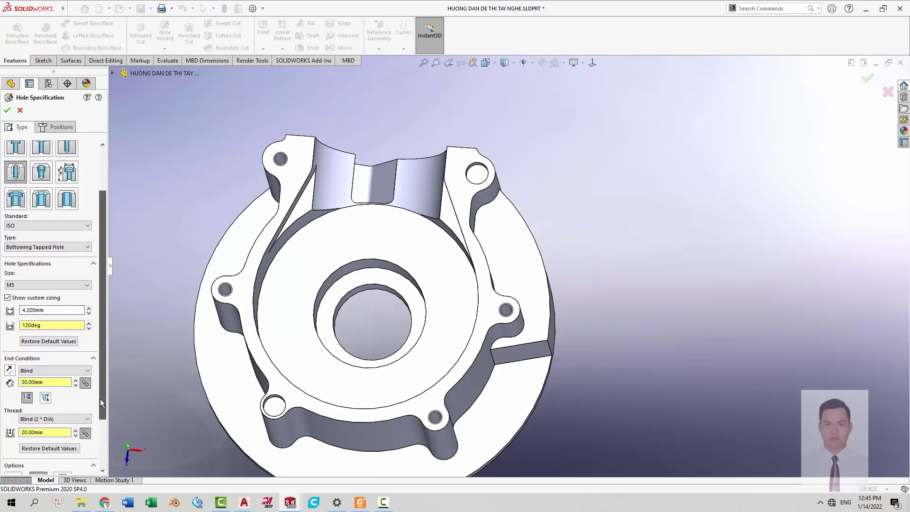
double_click(44, 373)
text(17)
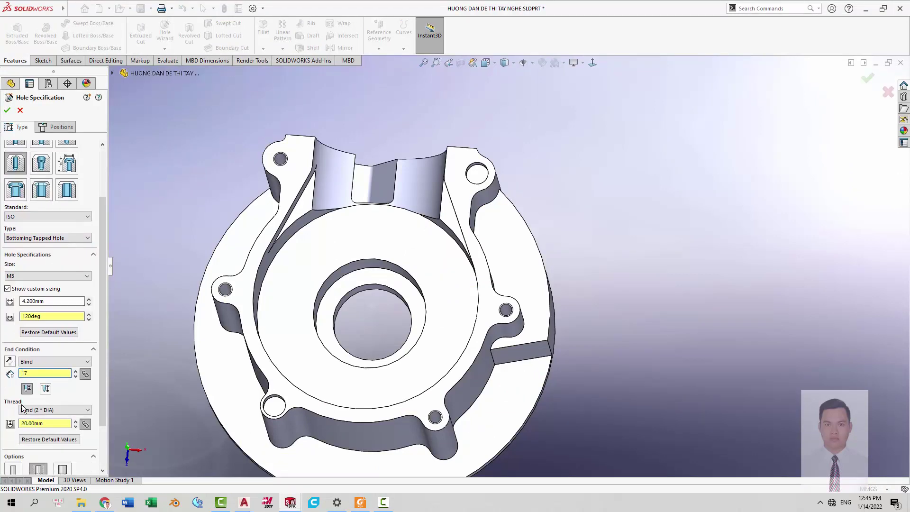
double_click(48, 424)
text(15)
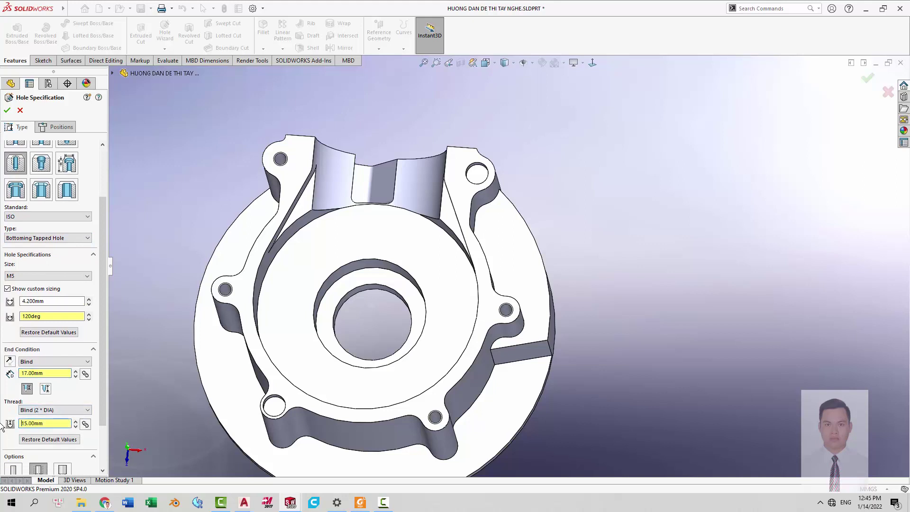
click(60, 126)
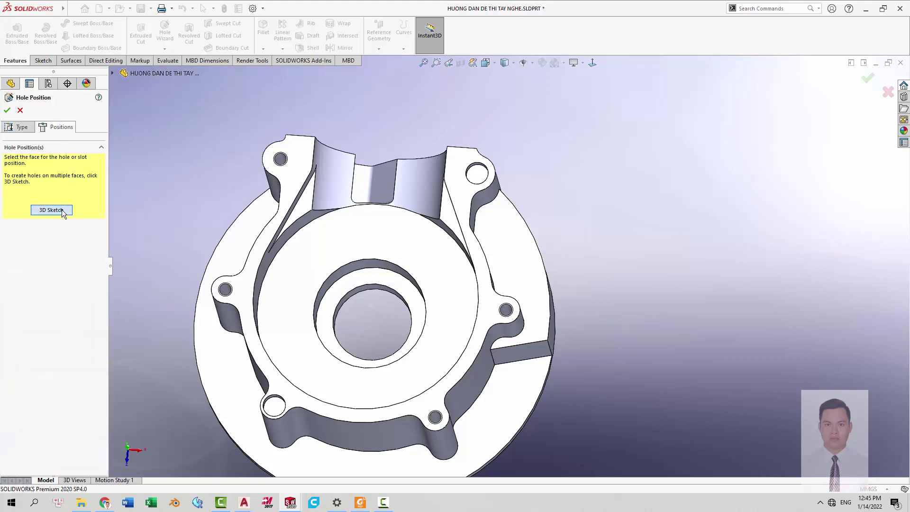
click(477, 175)
Snap hole points to the upper-right and lower-left hole centres and finish the holes.
scroll(478, 181, up, 2)
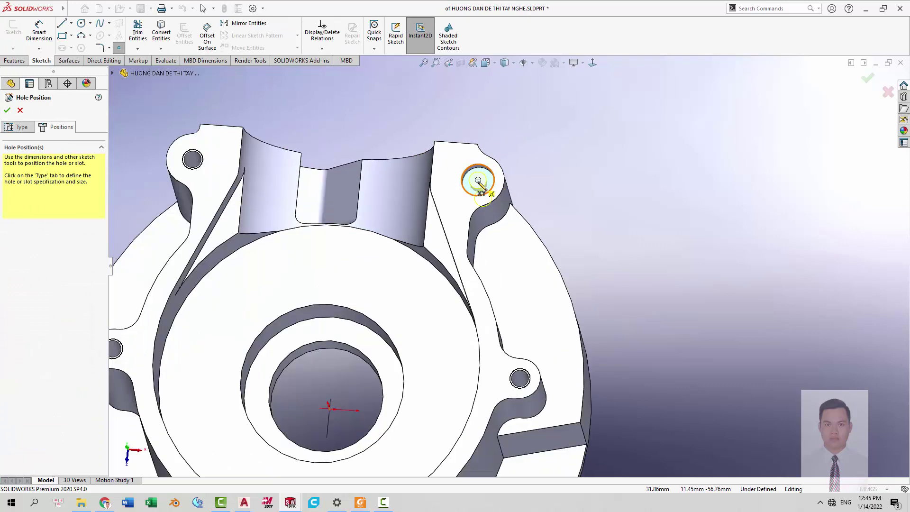
scroll(478, 181, up, 2)
scroll(493, 161, up, 2)
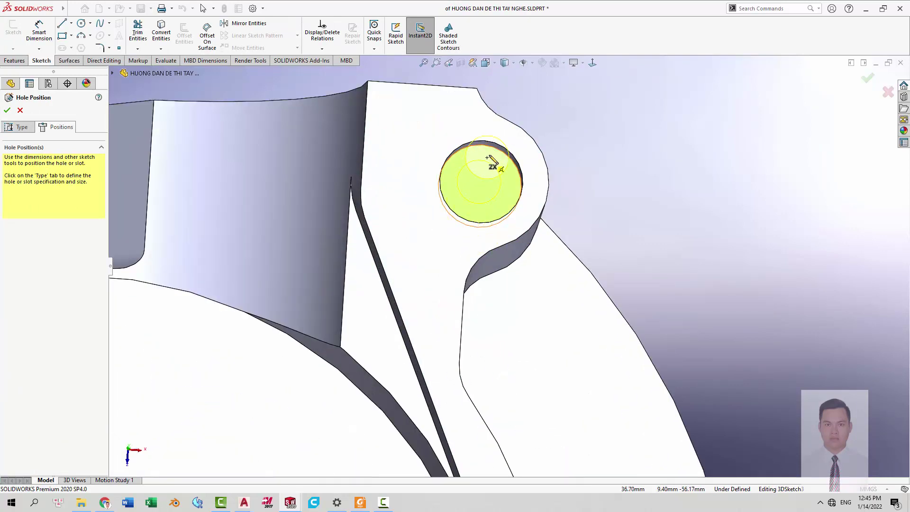
drag(480, 186, 481, 190)
scroll(481, 189, down, 3)
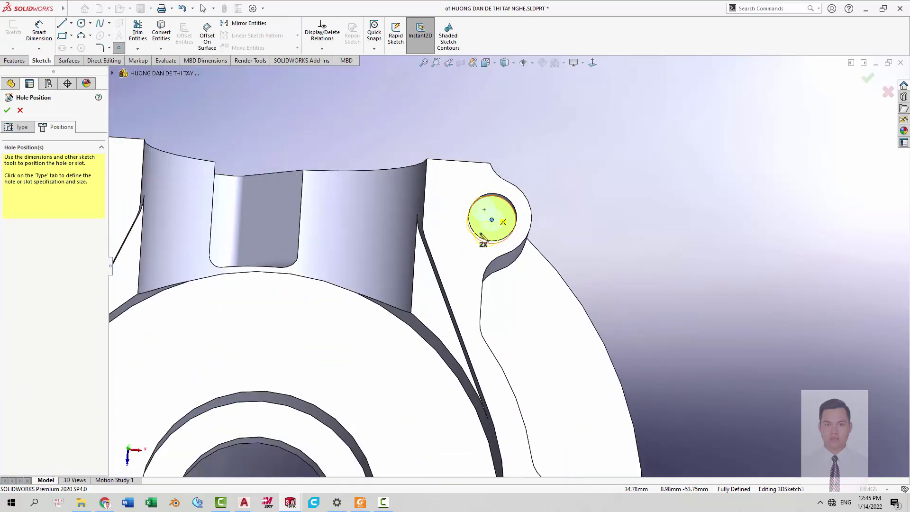
scroll(479, 246, down, 2)
scroll(478, 280, down, 3)
mouse_move(477, 279)
middle_down()
mouse_move(457, 362)
mouse_move(376, 433)
middle_up()
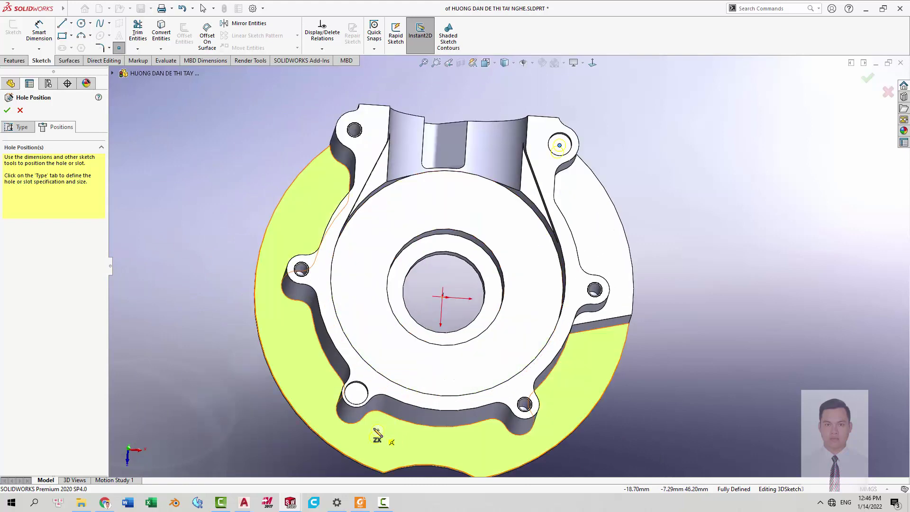
scroll(388, 332, up, 5)
middle_drag(388, 332, 393, 232)
drag(392, 232, 392, 257)
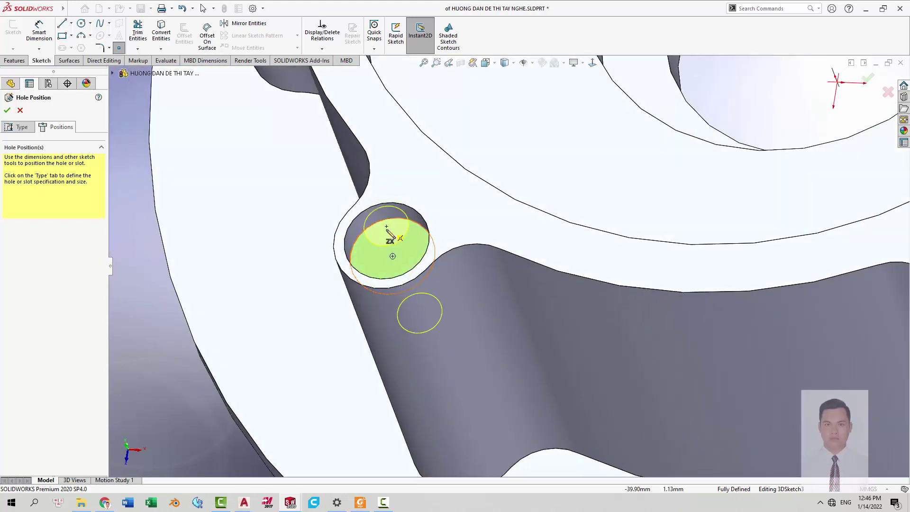
key(Return)
Orbit the model to inspect and select the new tapped hole.
scroll(392, 254, down, 3)
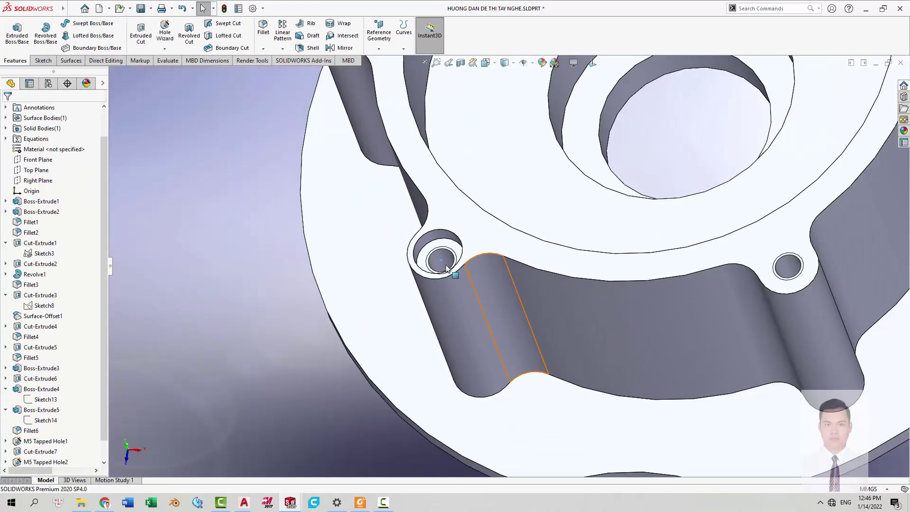
middle_drag(393, 254, 543, 290)
scroll(544, 290, down, 3)
scroll(588, 204, up, 4)
middle_drag(465, 270, 437, 264)
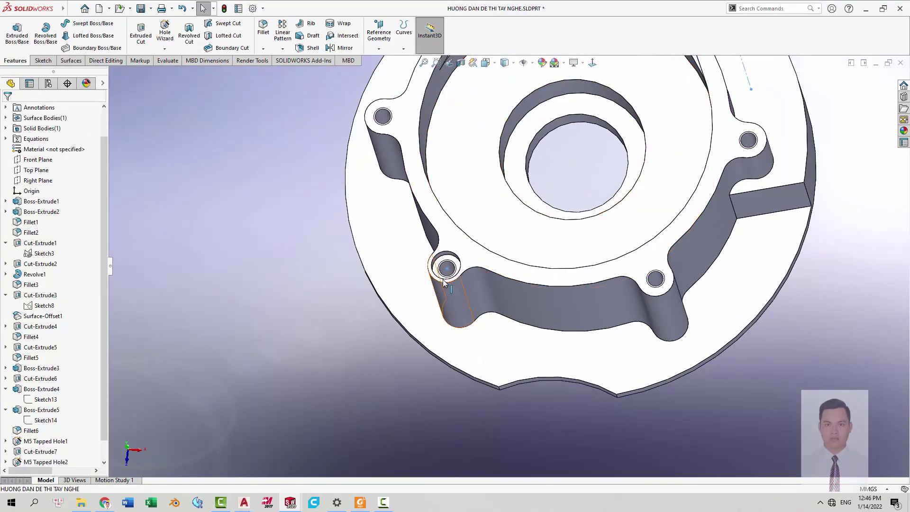
click(447, 270)
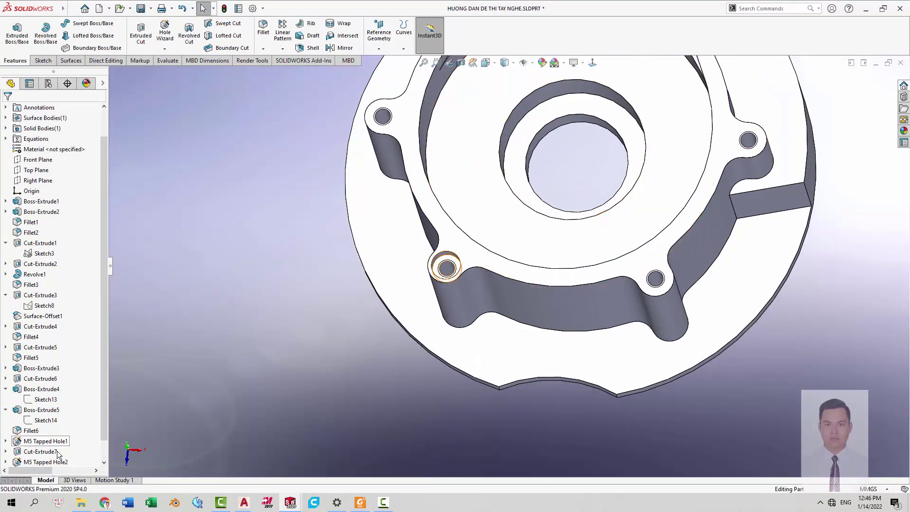
Re-edit the hole positions, confirm M5 Tapped Hole3, and compare it with the PDF.
click(46, 440)
click(351, 345)
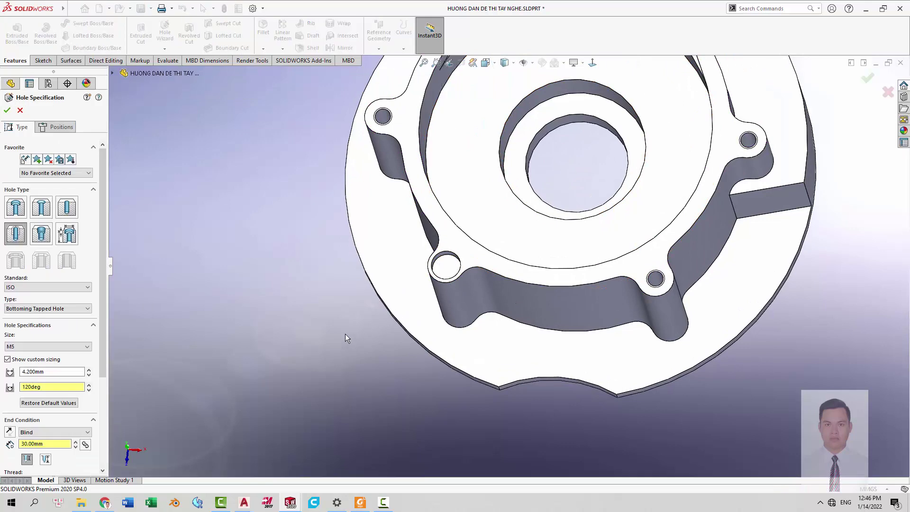
click(56, 127)
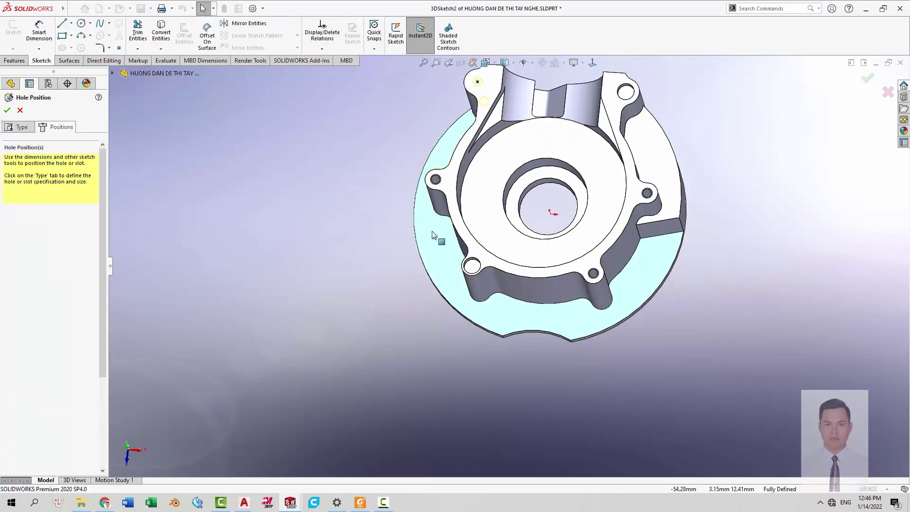
click(8, 110)
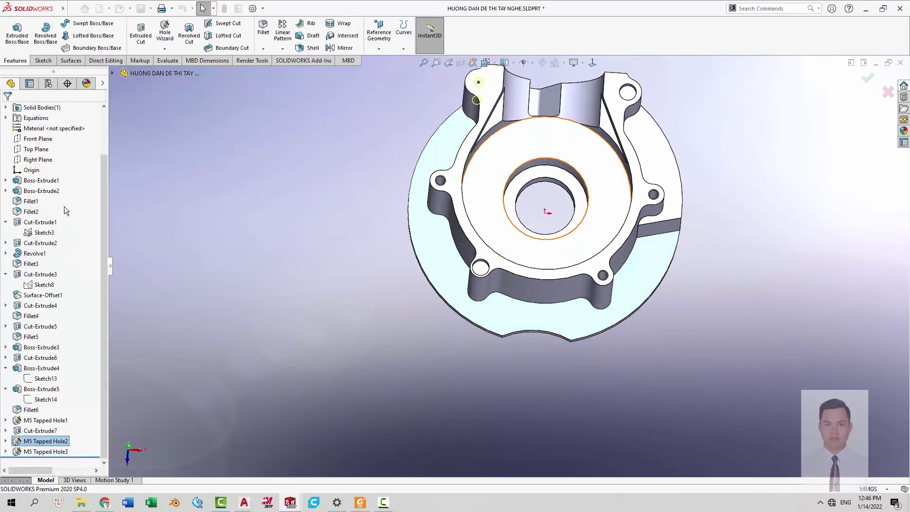
click(34, 451)
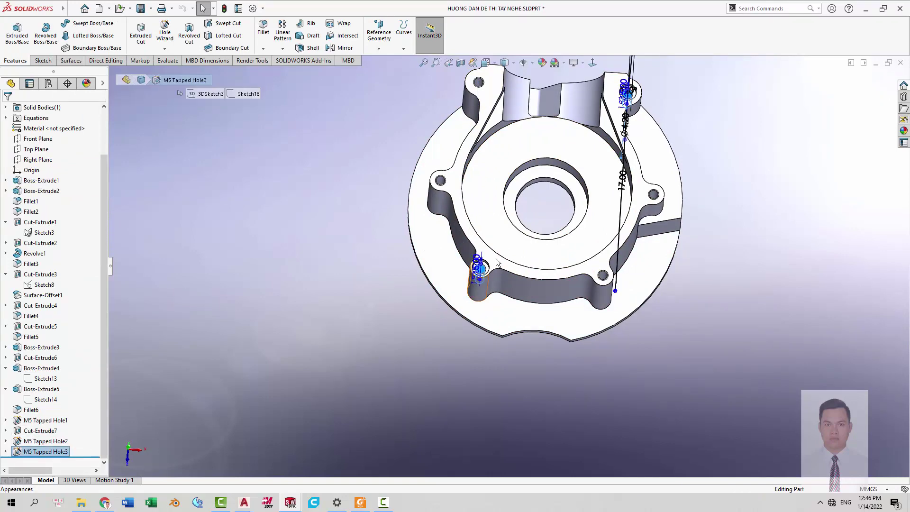
key(alt+Tab)
scroll(375, 274, down, 3)
scroll(374, 273, up, 2)
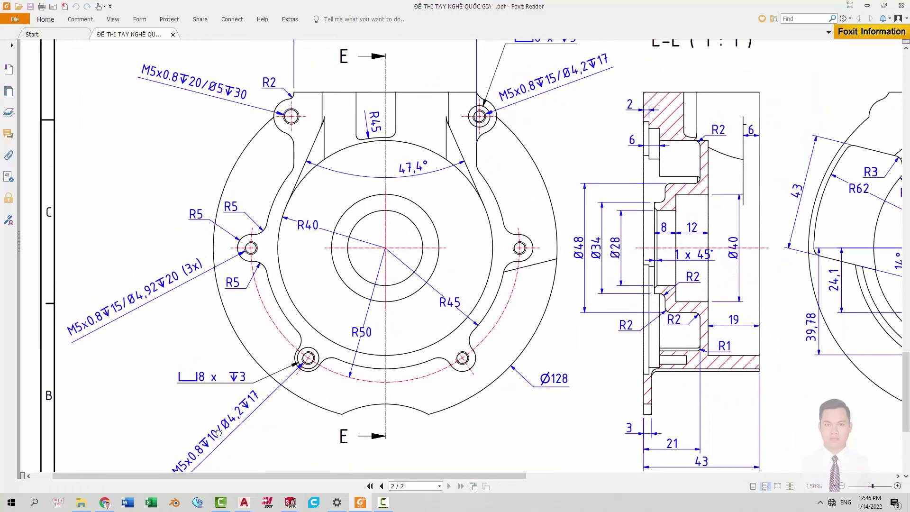
Glance at the PDF, briefly orbit the SOLIDWORKS model, then return to the drawing.
scroll(212, 383, down, 3)
scroll(431, 225, up, 3)
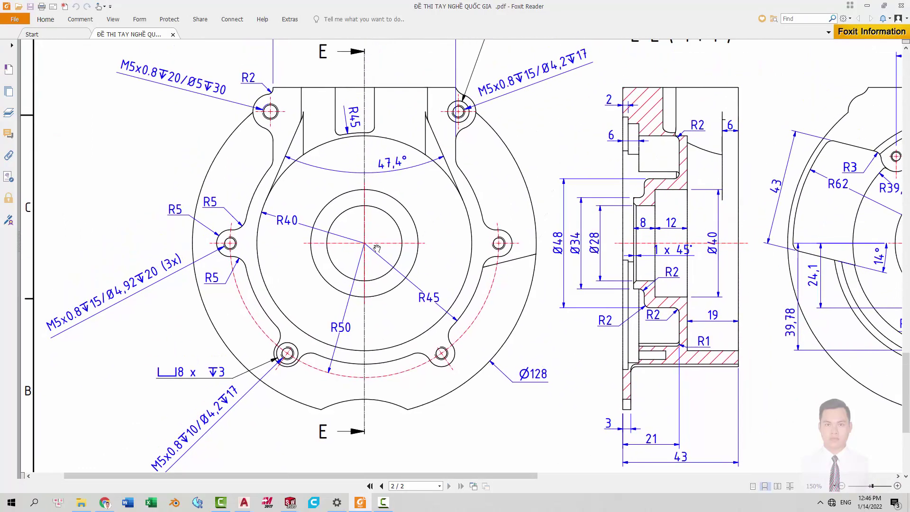
scroll(479, 117, up, 1)
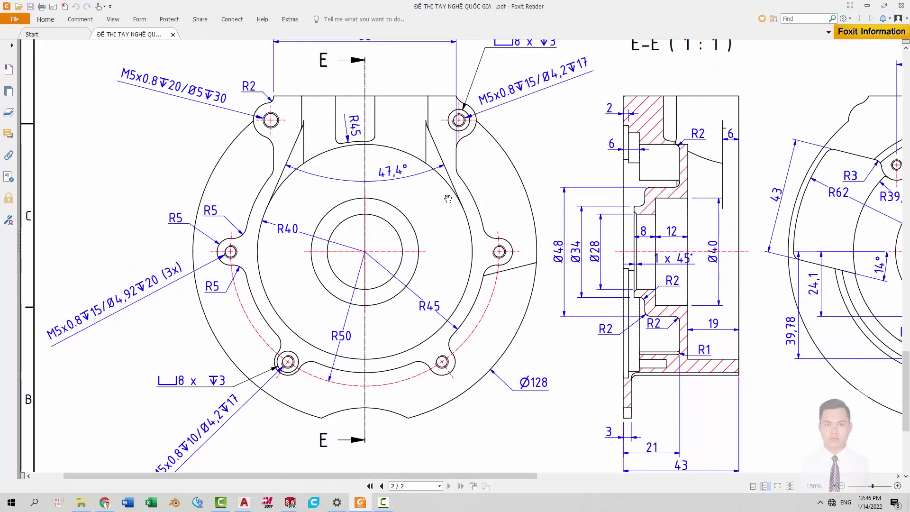
key(alt+Tab)
key(Escape)
middle_drag(617, 210, 604, 207)
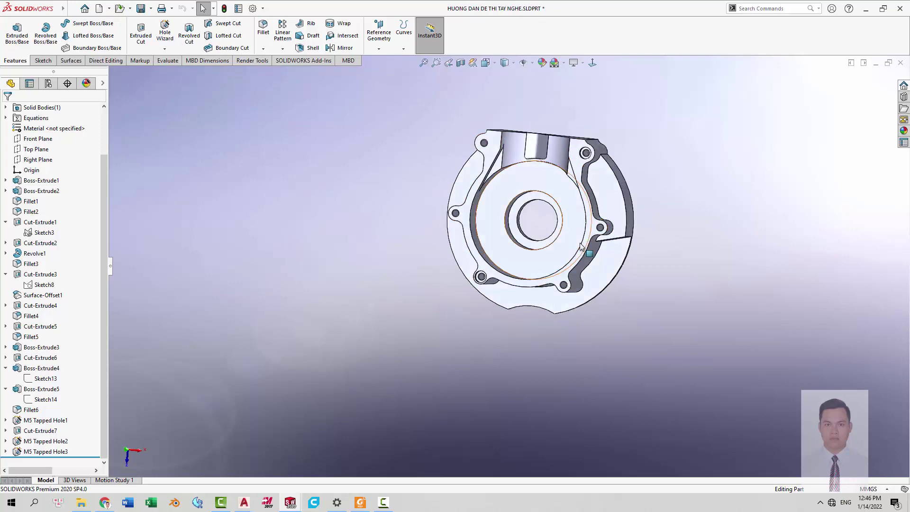
key(alt+Tab)
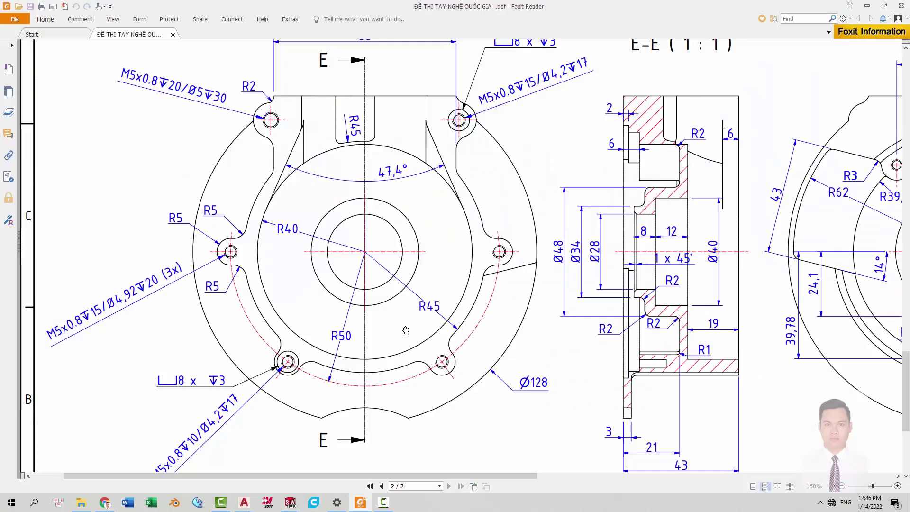
Centre the PDF on the cover's section view, showing its Ø48, Ø34 and Ø28 dimensions.
drag(505, 379, 202, 368)
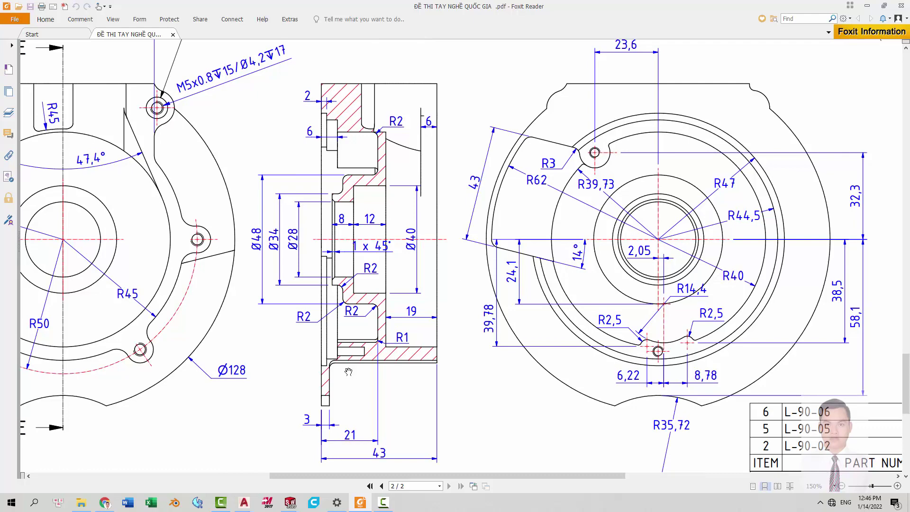
ctrl+scroll(369, 380, up, 2)
mouse_move(366, 372)
mouse_down()
mouse_move(401, 270)
mouse_move(470, 276)
mouse_up()
ctrl+scroll(470, 280, down, 4)
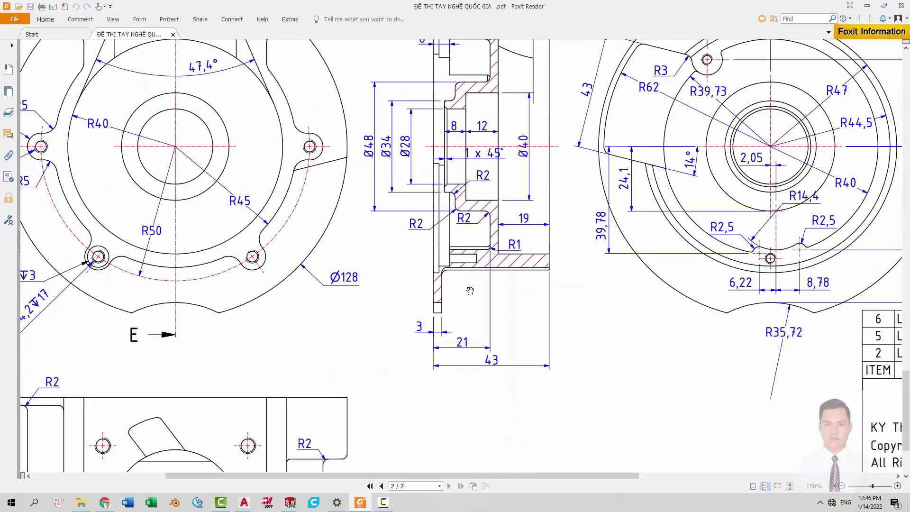
ctrl+scroll(489, 260, up, 5)
ctrl+scroll(460, 247, down, 2)
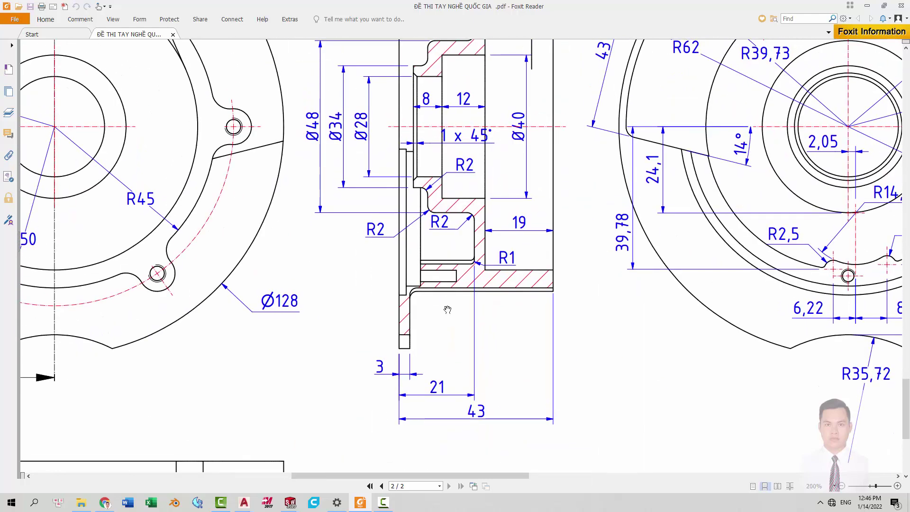
ctrl+scroll(445, 306, up, 1)
drag(445, 306, 452, 258)
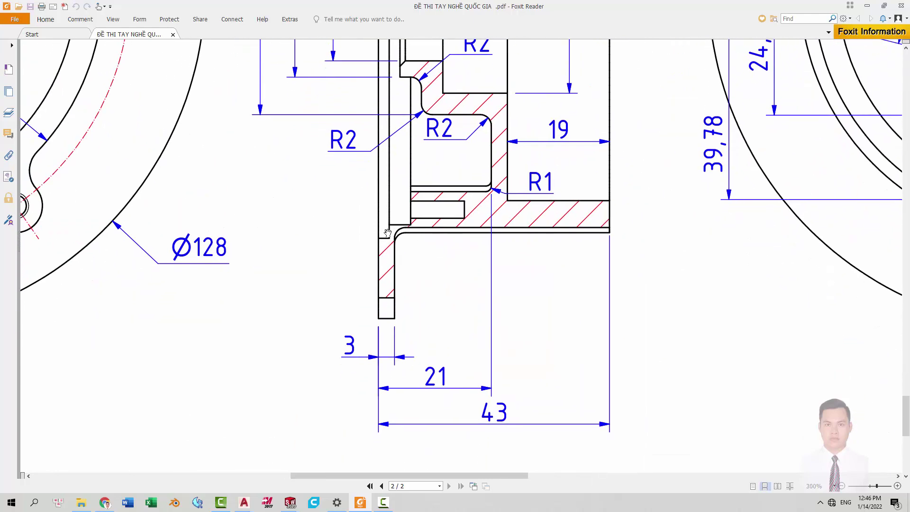
drag(408, 188, 452, 281)
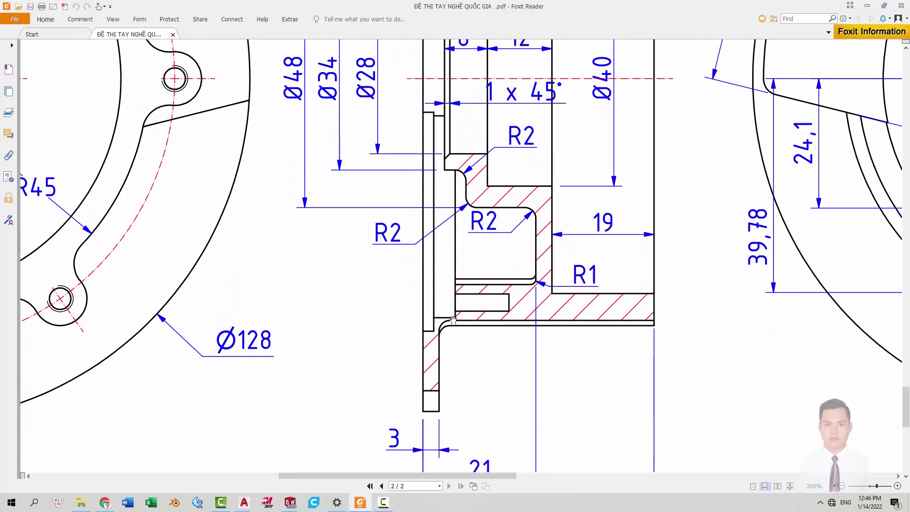
ctrl+scroll(471, 332, down, 1)
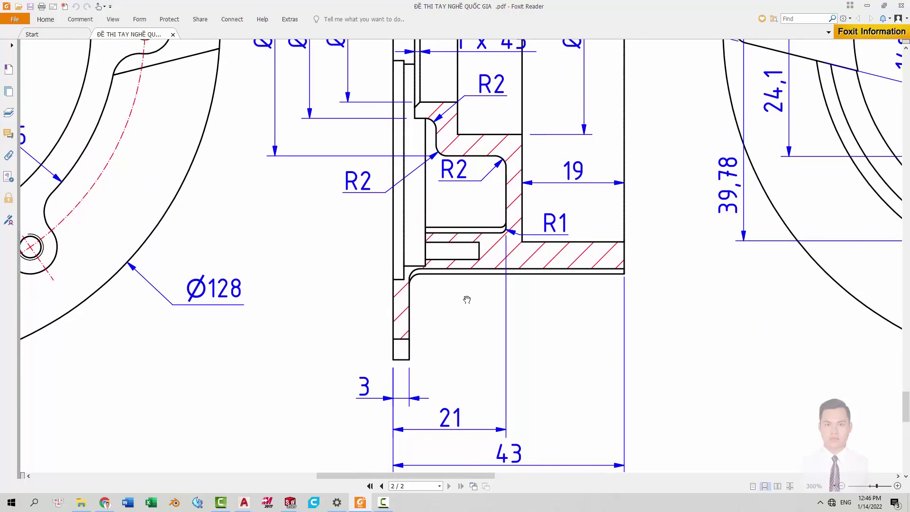
ctrl+scroll(465, 299, up, 2)
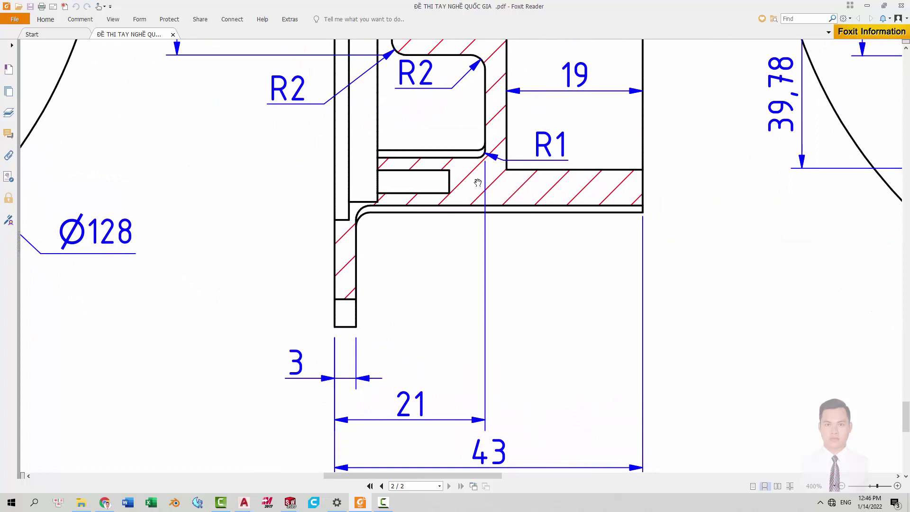
Read the section's R2, 21, 43 and 39,78 dimensions, then the 6,22/R14,4 small-hole detail.
mouse_move(478, 182)
mouse_down()
mouse_move(463, 260)
mouse_move(443, 276)
mouse_move(436, 215)
mouse_up()
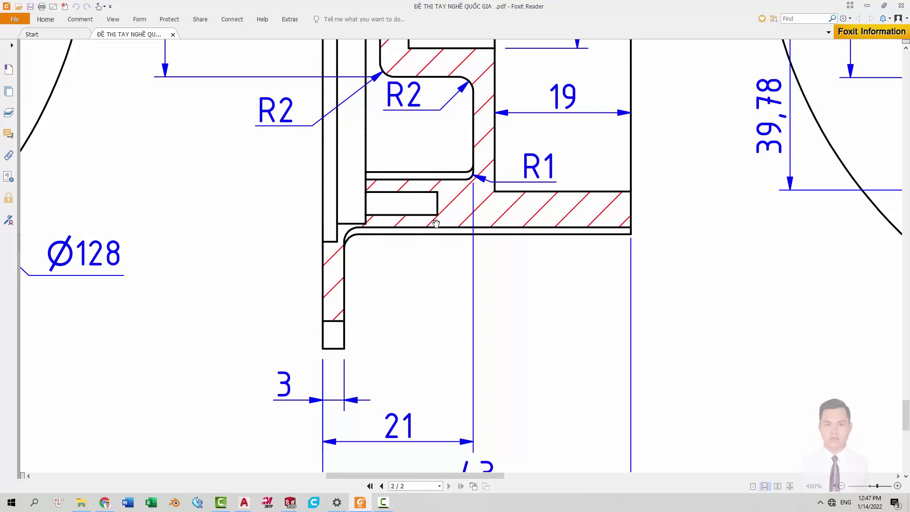
drag(438, 304, 429, 192)
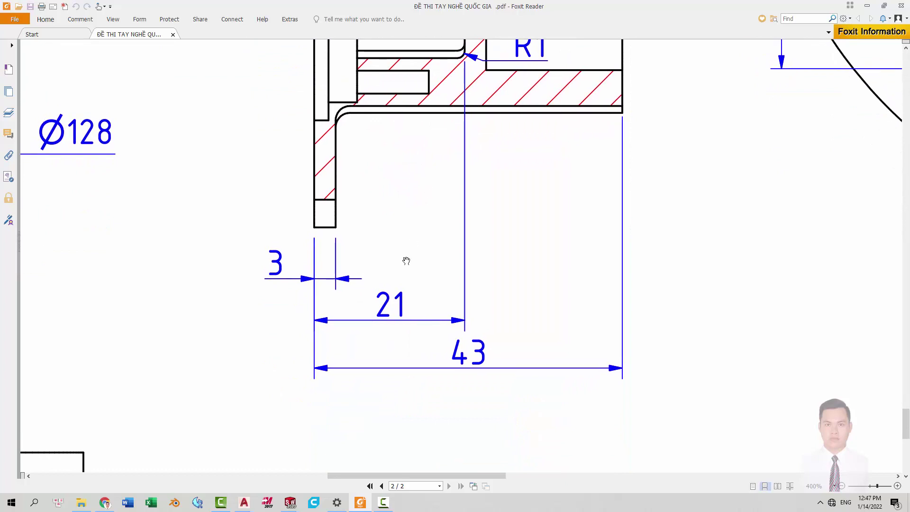
scroll(398, 220, up, 2)
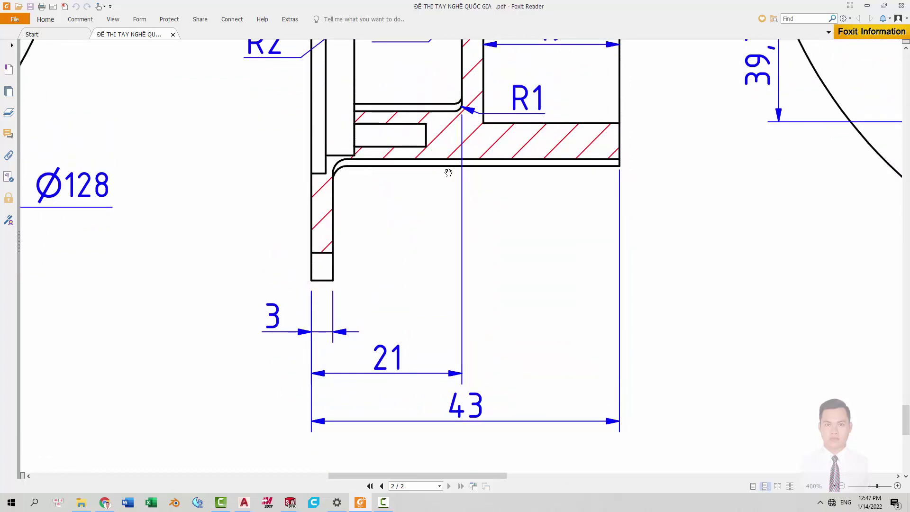
mouse_move(409, 227)
mouse_down()
mouse_move(451, 259)
mouse_move(492, 249)
mouse_up()
ctrl+scroll(486, 259, down, 1)
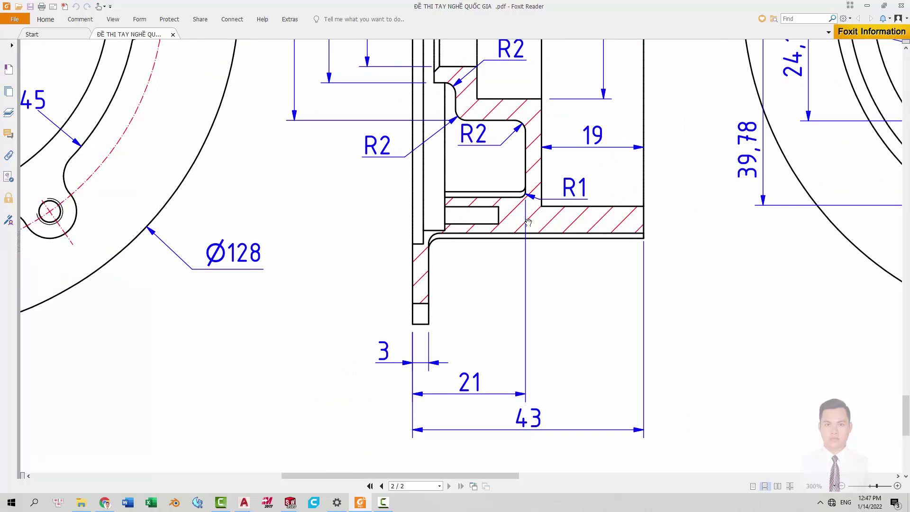
scroll(501, 280, down, 1)
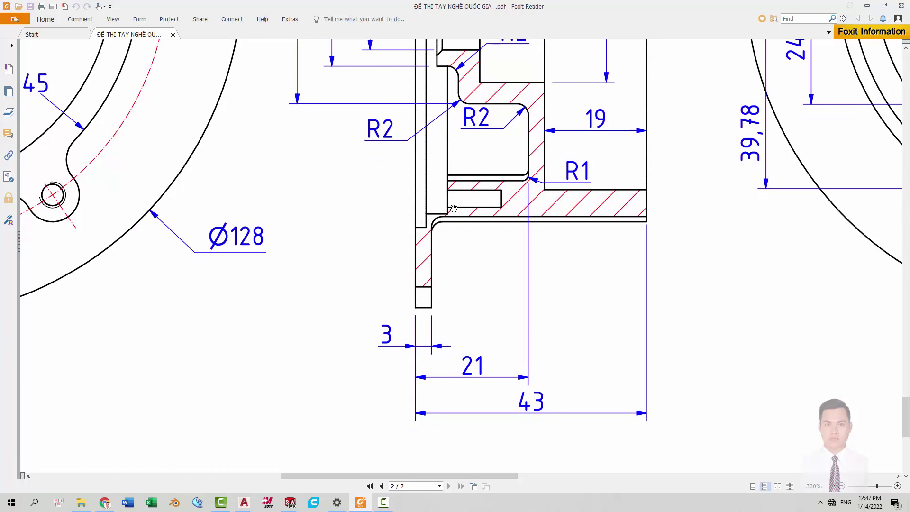
drag(525, 207, 300, 300)
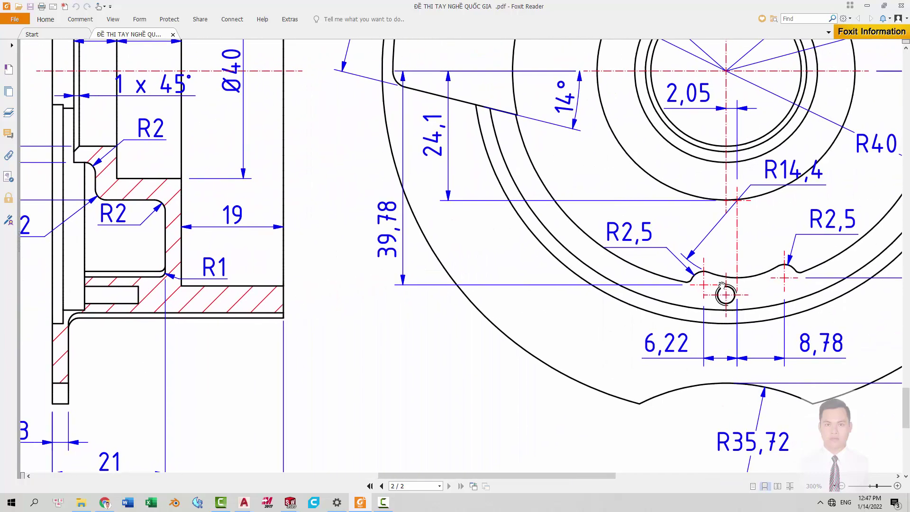
drag(721, 286, 850, 286)
drag(615, 287, 465, 280)
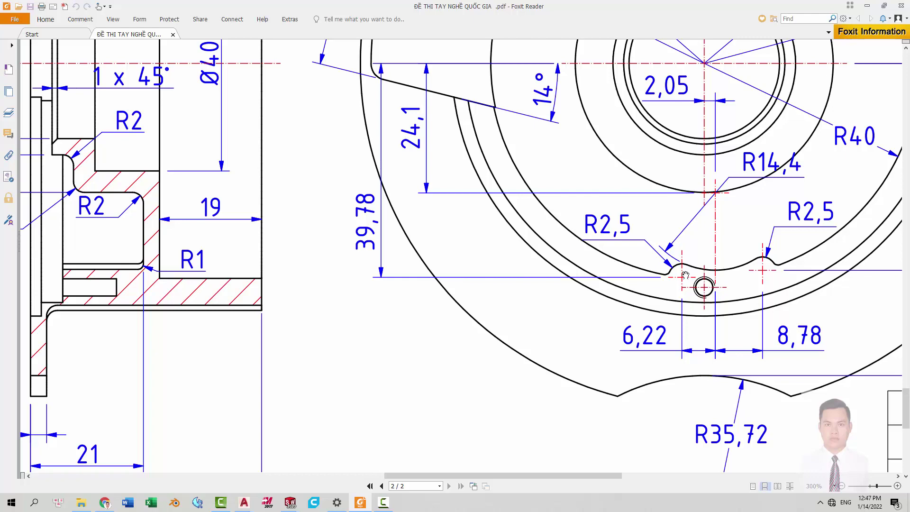
Start a Hole Wizard tapped hole sized M4 with a 12 mm blind depth.
key(alt+Tab)
right_click(262, 45)
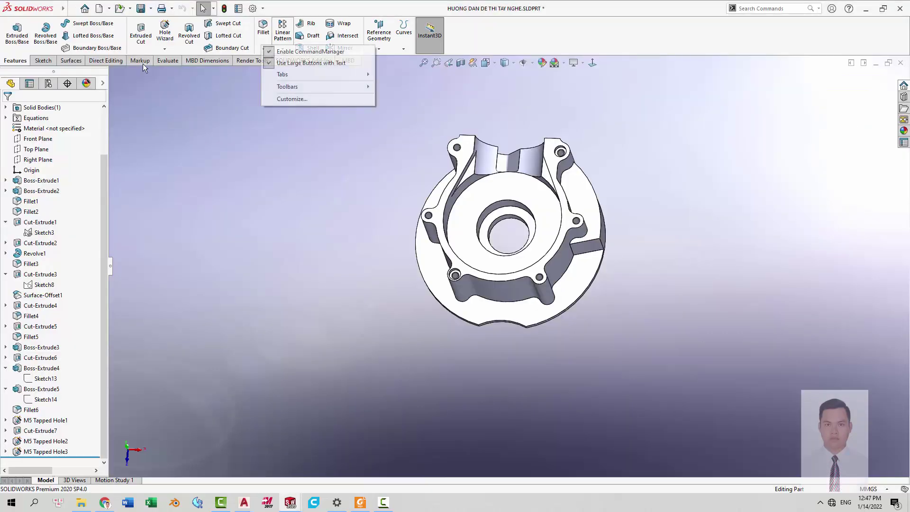
click(167, 40)
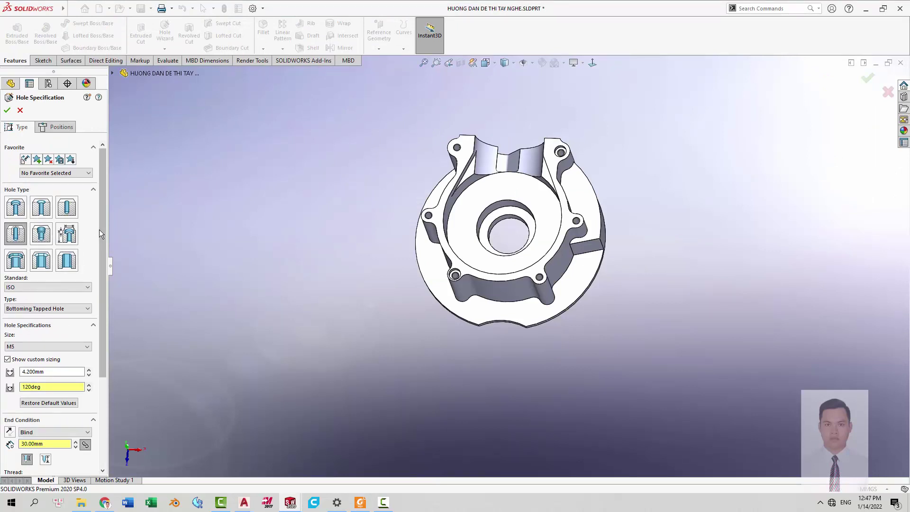
drag(99, 229, 106, 317)
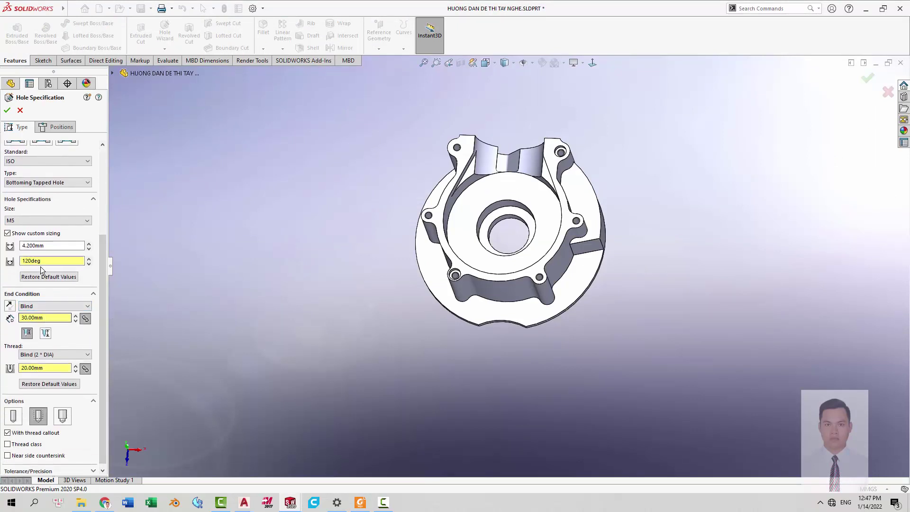
click(42, 221)
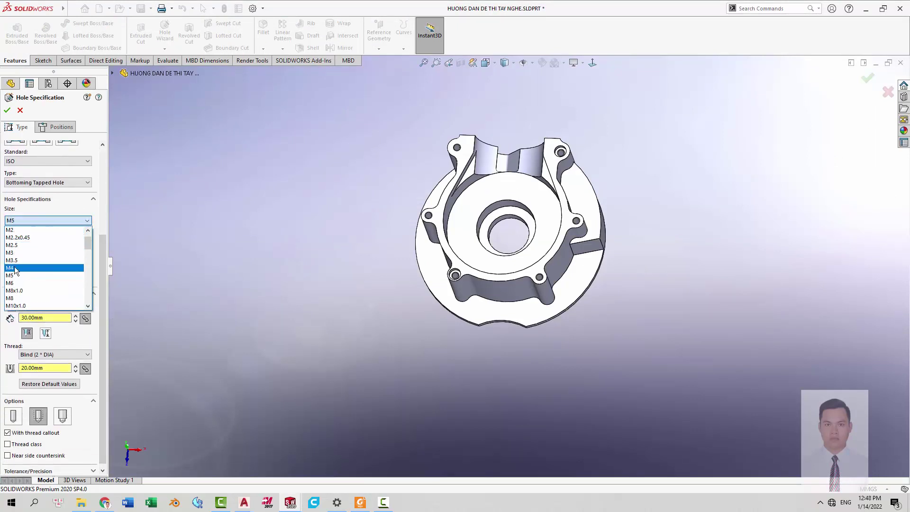
click(19, 269)
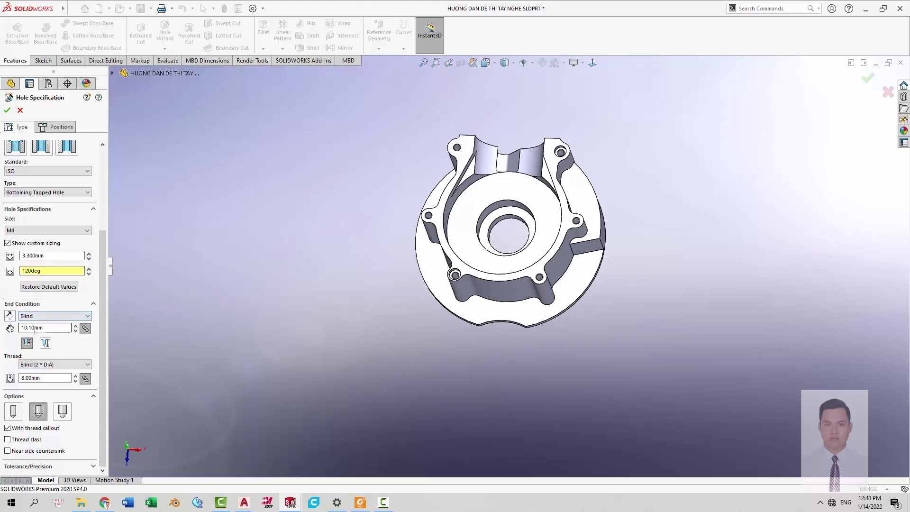
text(12)
click(32, 378)
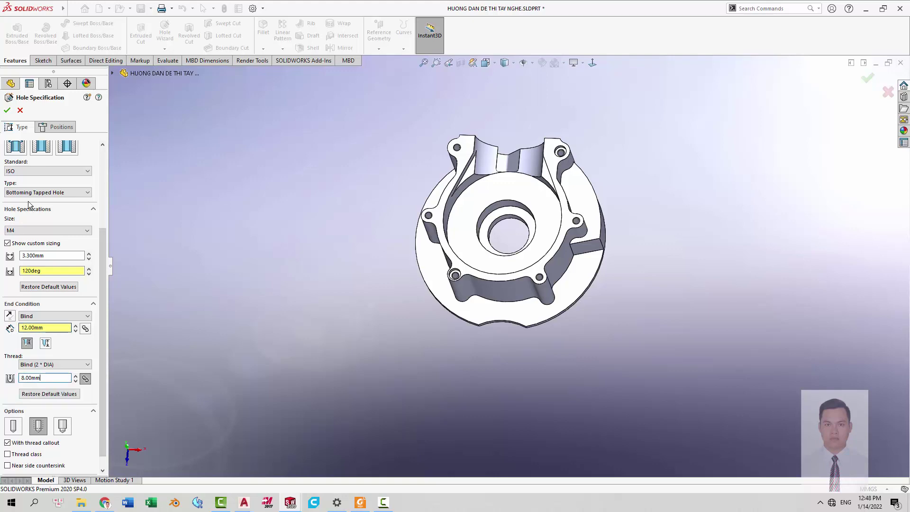
Place the hole point on the back-face outer flange and finish placing points.
click(53, 127)
mouse_move(518, 247)
middle_down()
mouse_move(551, 250)
mouse_move(483, 248)
middle_up()
scroll(484, 242, down, 3)
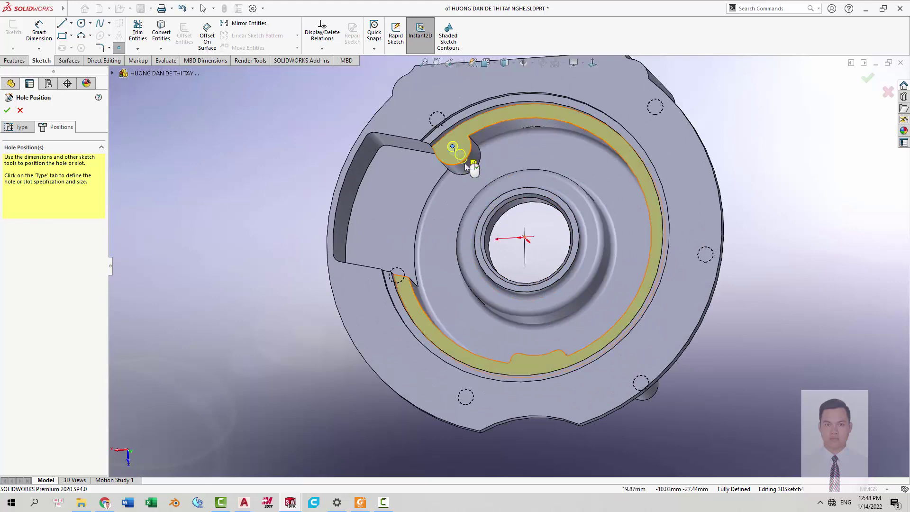
scroll(509, 265, up, 3)
scroll(546, 331, down, 2)
click(613, 244)
scroll(614, 244, up, 2)
key(Escape)
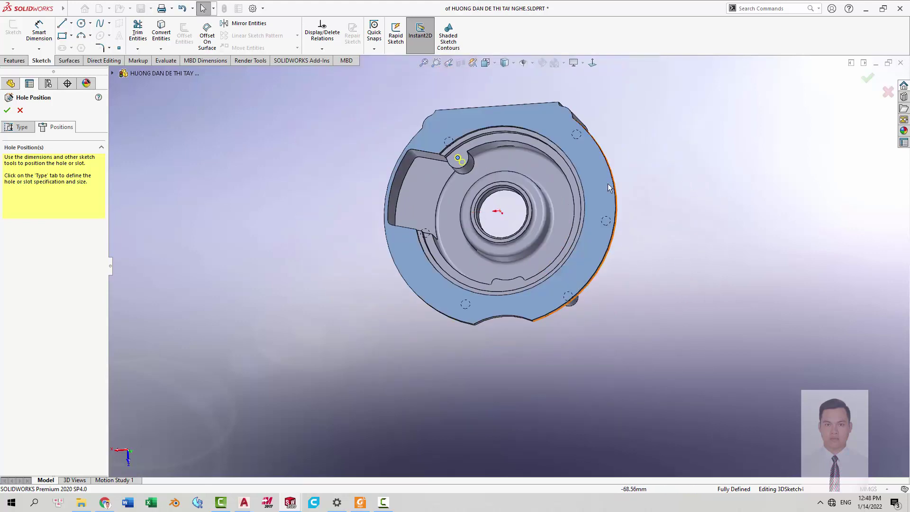
click(19, 111)
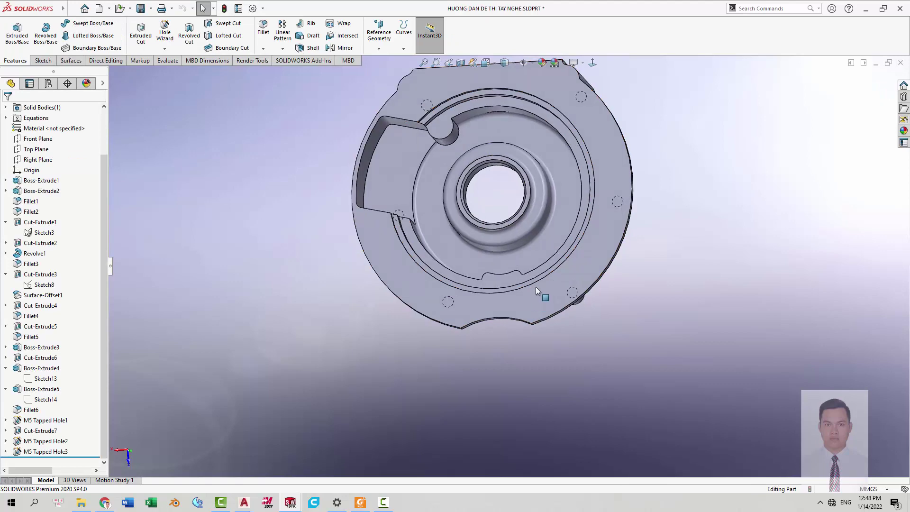
Edit the lower slot boss sketch (Sketch13) and view it face-on.
key(alt+Tab)
key(alt+Tab)
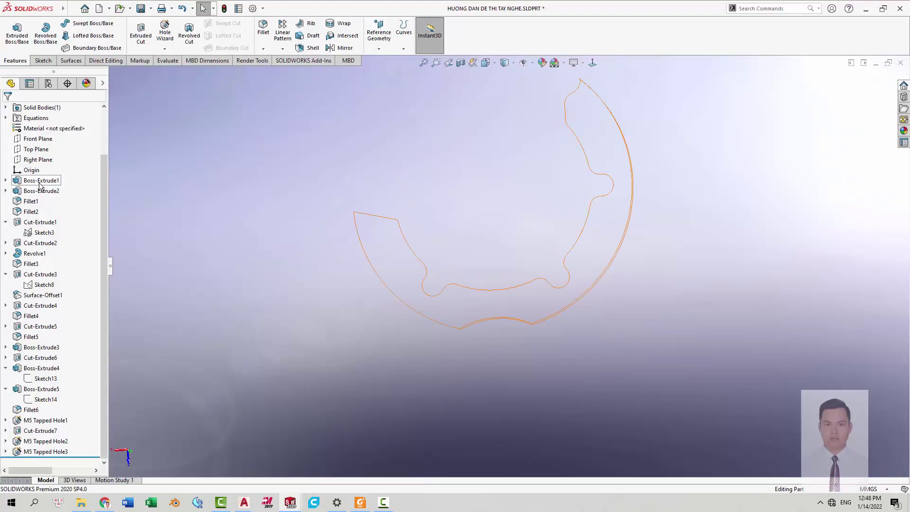
click(43, 180)
click(547, 315)
key(alt+Tab)
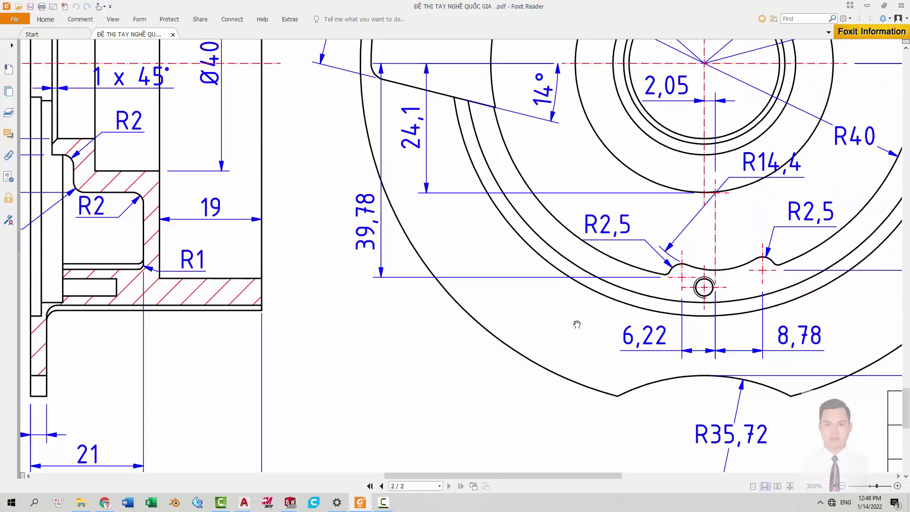
key(alt+Tab)
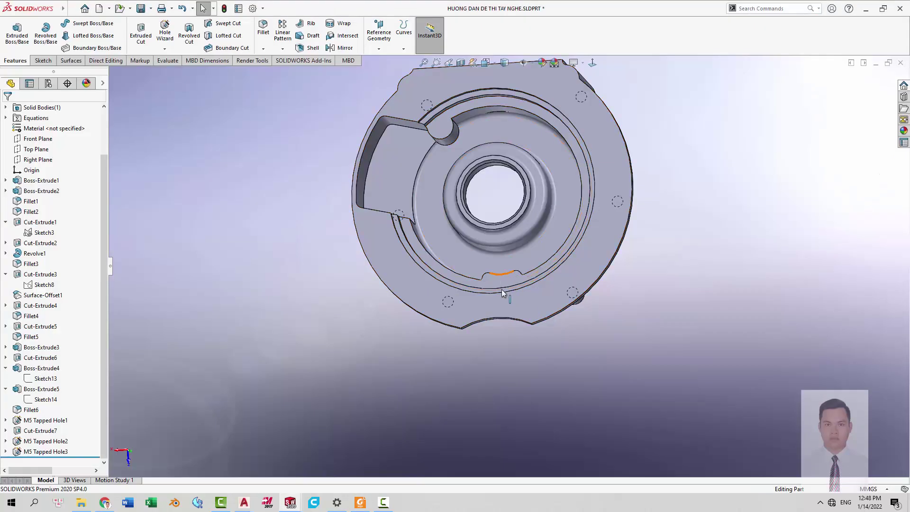
scroll(502, 278, down, 3)
scroll(489, 289, down, 3)
click(489, 290)
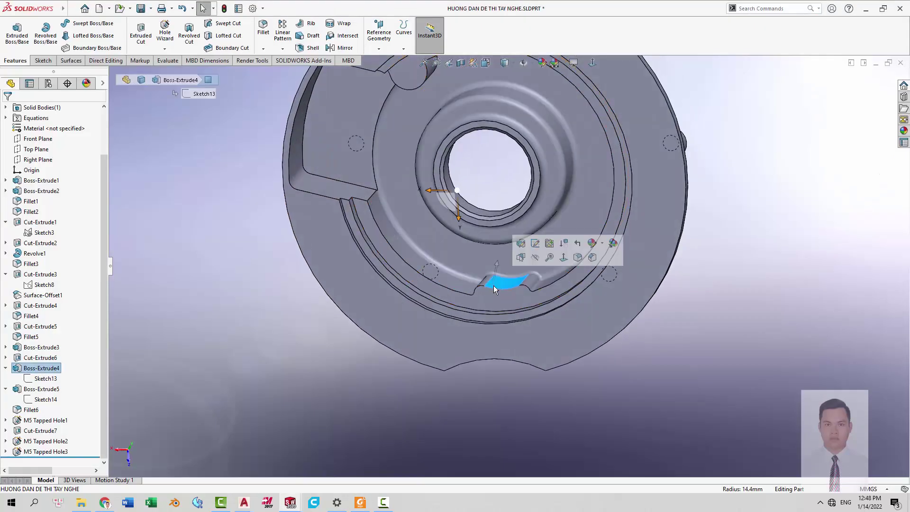
click(532, 260)
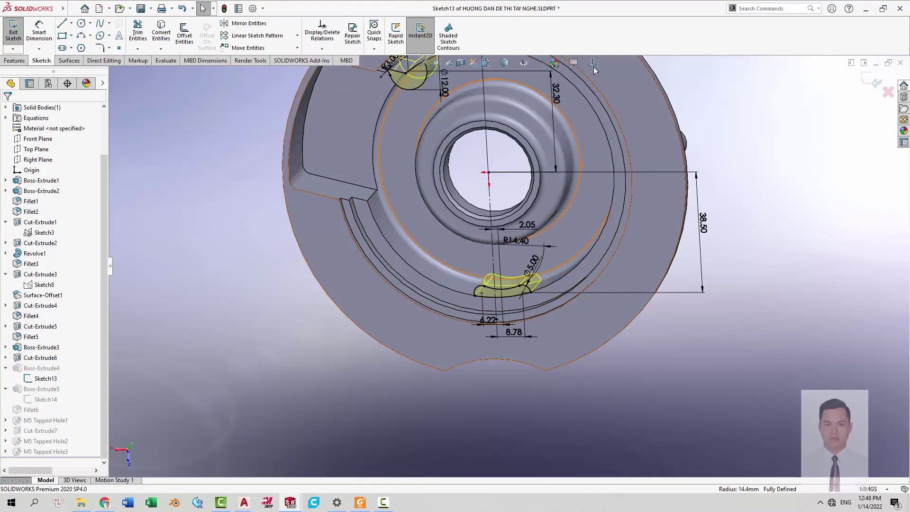
key(space)
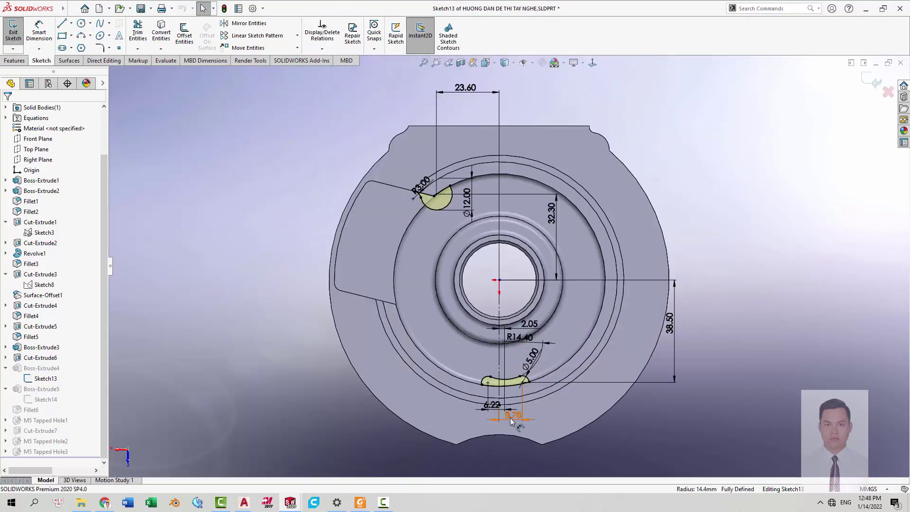
scroll(535, 366, down, 3)
Compare the slot with the drawing and add a point on the slot centreline.
key(alt+Tab)
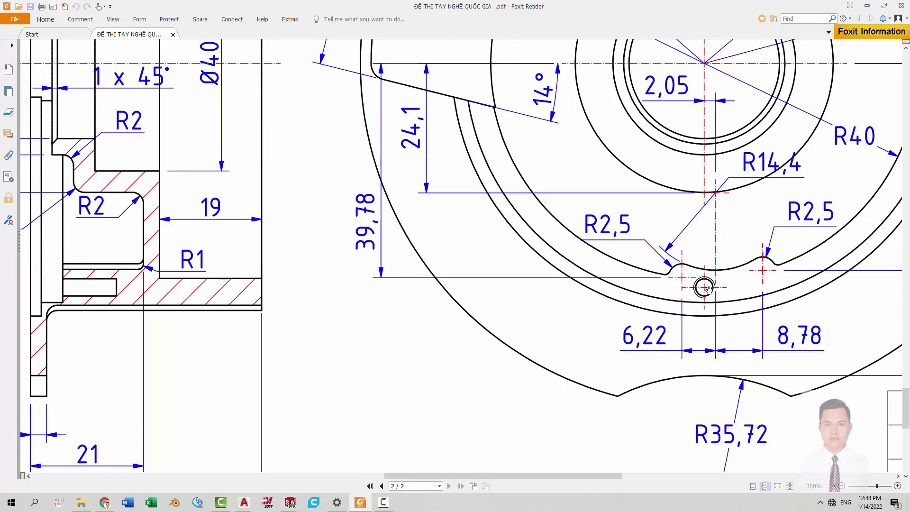
key(alt+Tab)
scroll(508, 357, down, 3)
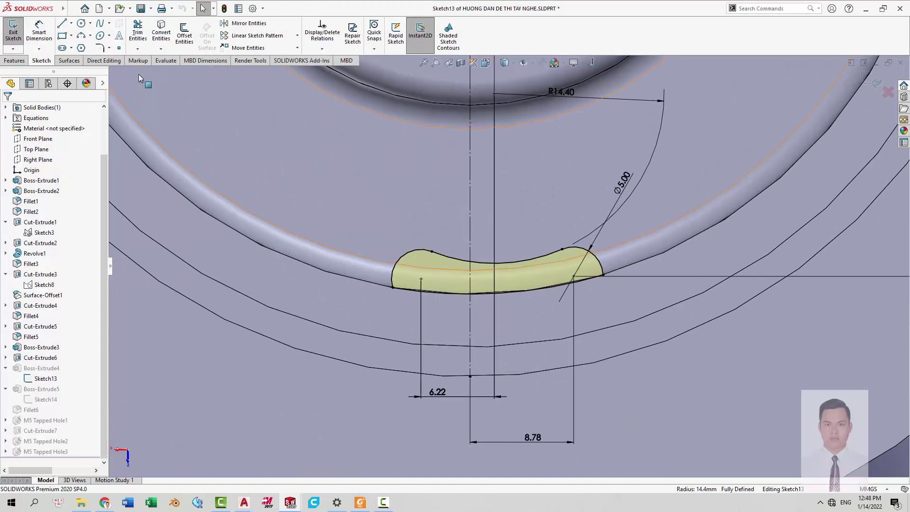
scroll(478, 311, up, 2)
key(alt+Tab)
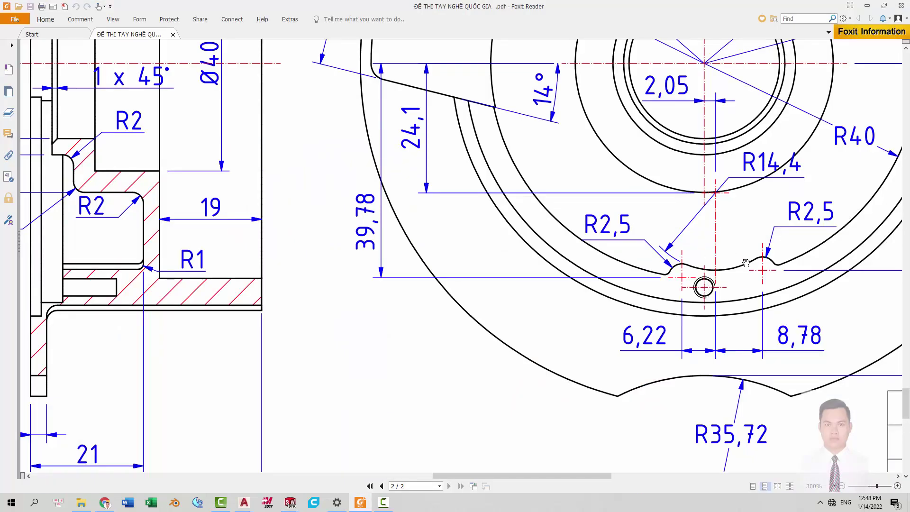
ctrl+scroll(707, 210, up, 3)
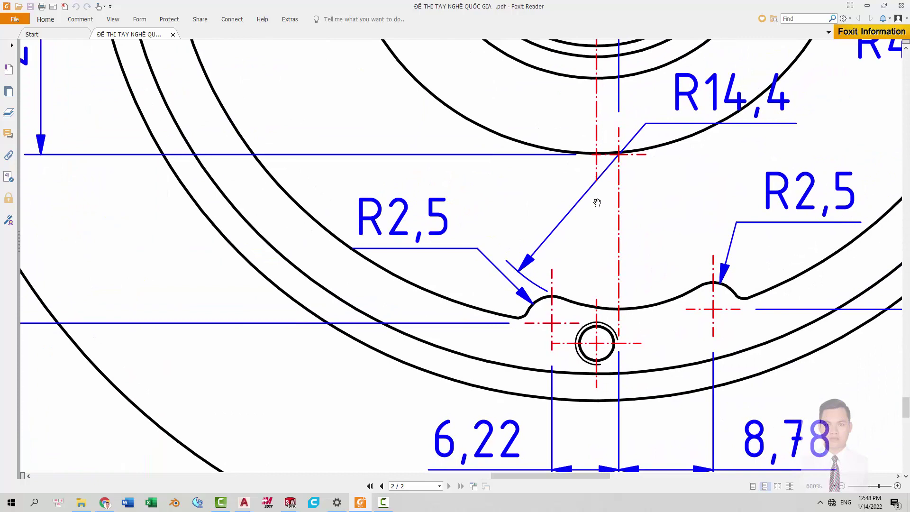
ctrl+scroll(608, 314, down, 2)
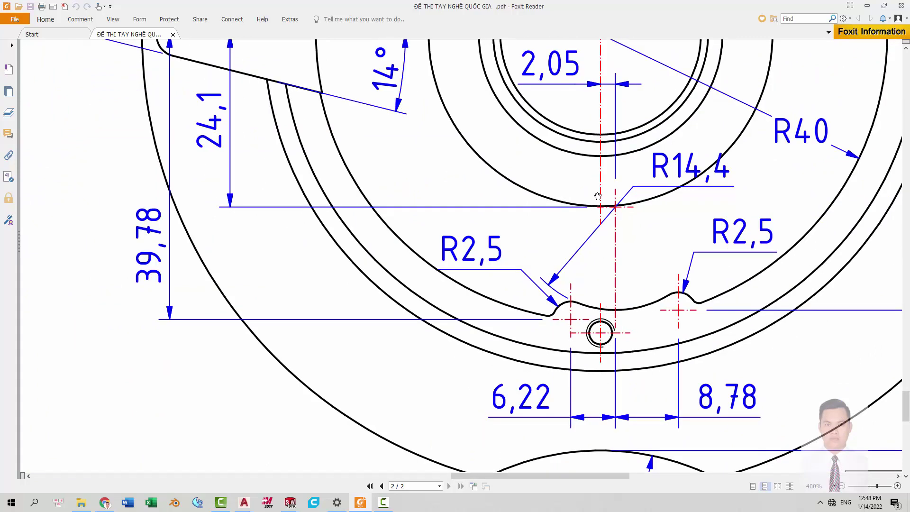
key(alt+Tab)
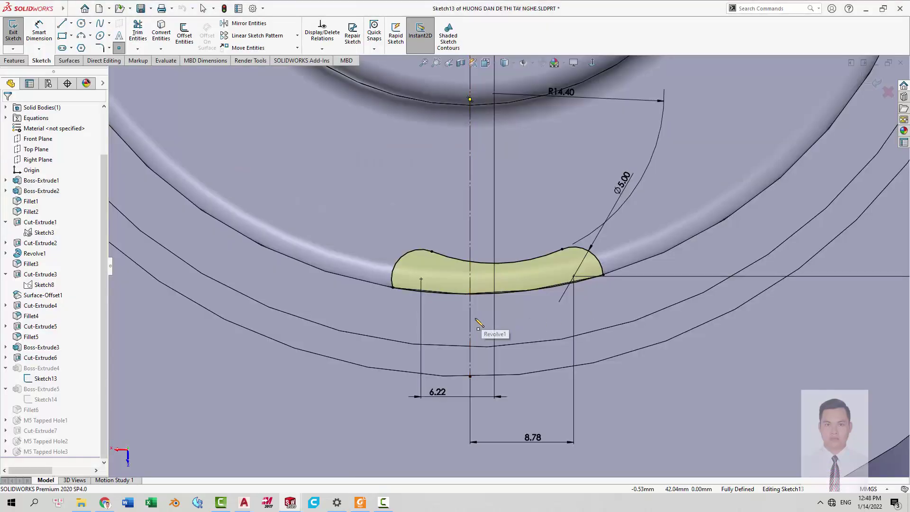
click(470, 311)
key(alt+Tab)
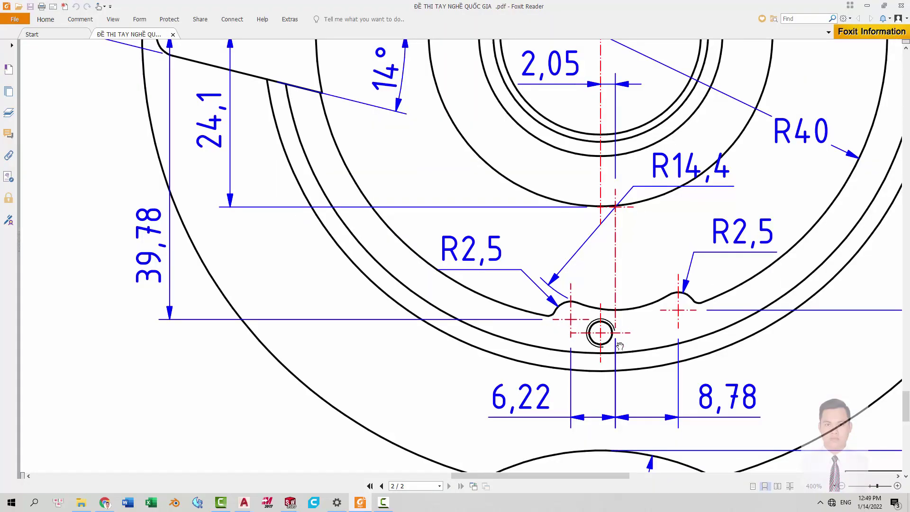
key(alt+Tab)
key(Escape)
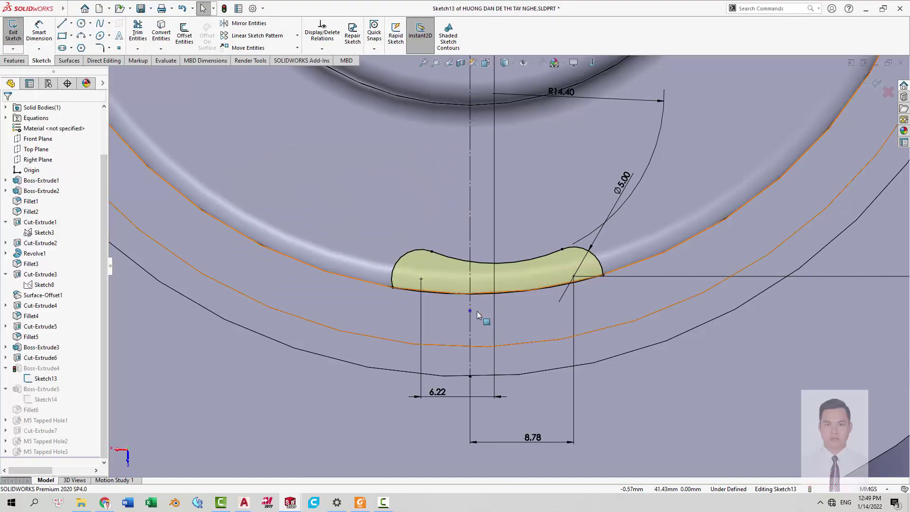
key(alt+Tab)
key(alt+Tab)
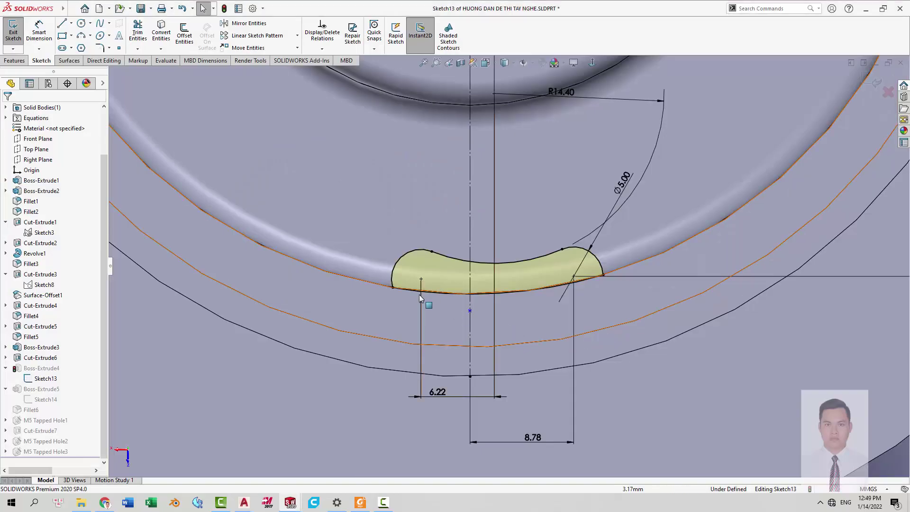
Dimension the centreline point to the slot's lower arc at 1.00 mm.
click(470, 311)
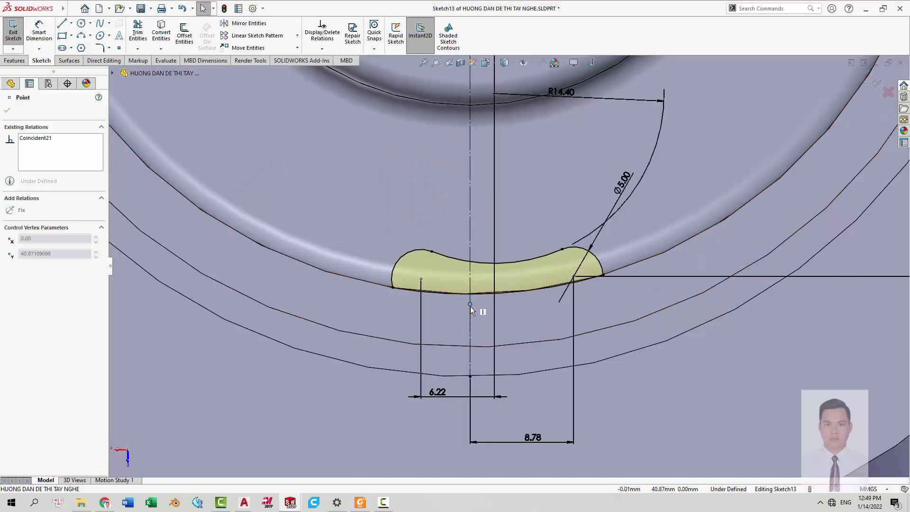
key(d)
click(470, 304)
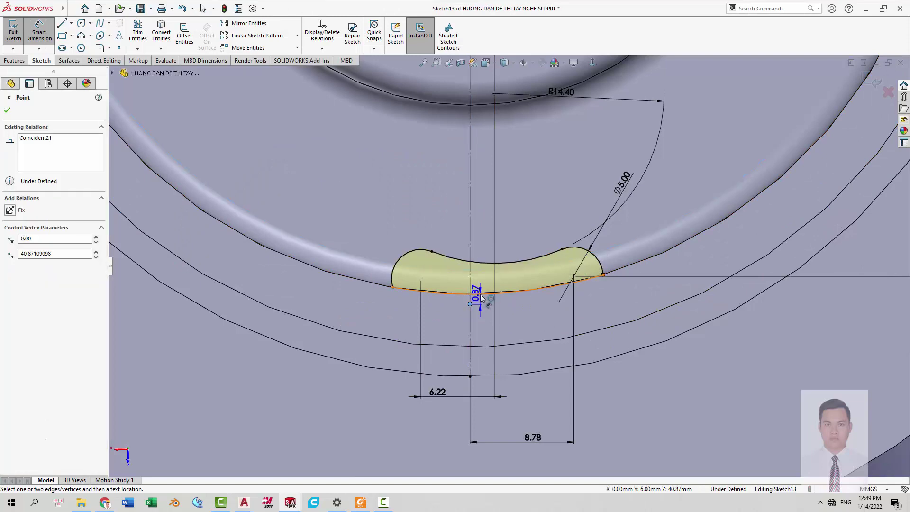
click(474, 292)
key(alt+Tab)
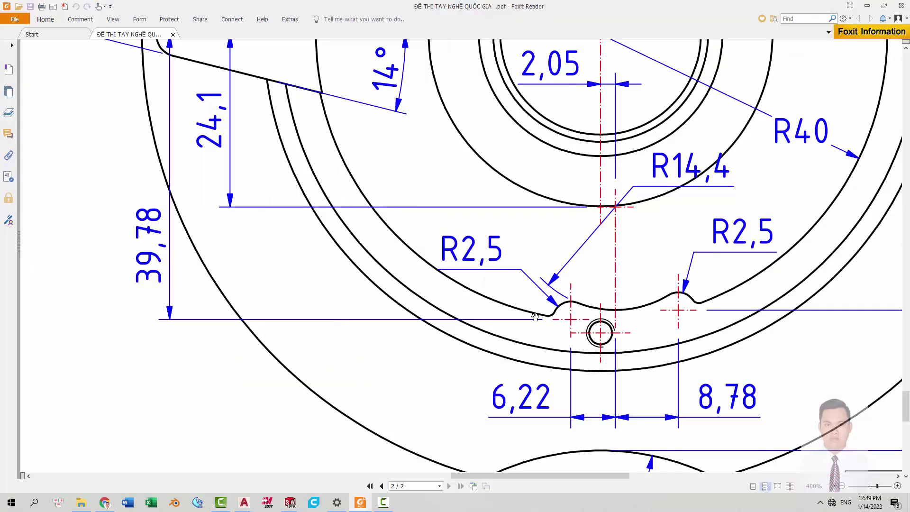
key(alt+Tab)
click(588, 326)
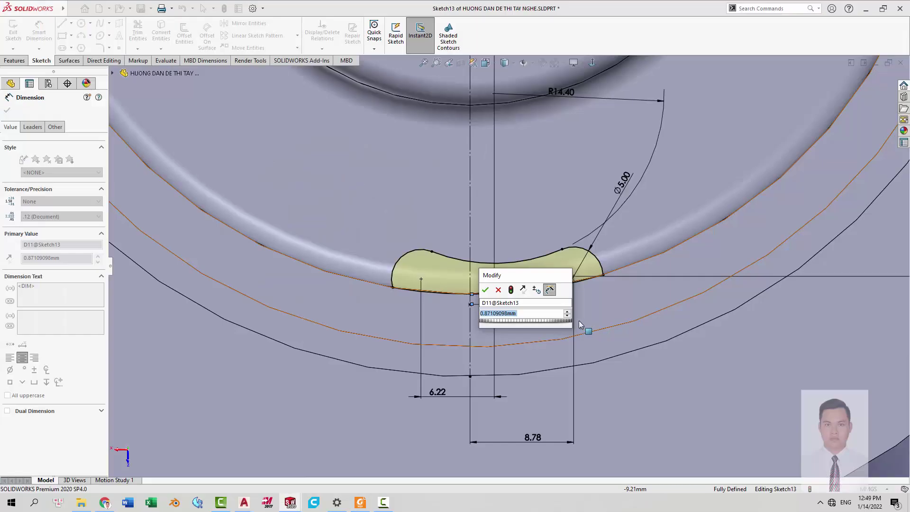
text(1)
key(Return)
key(Escape)
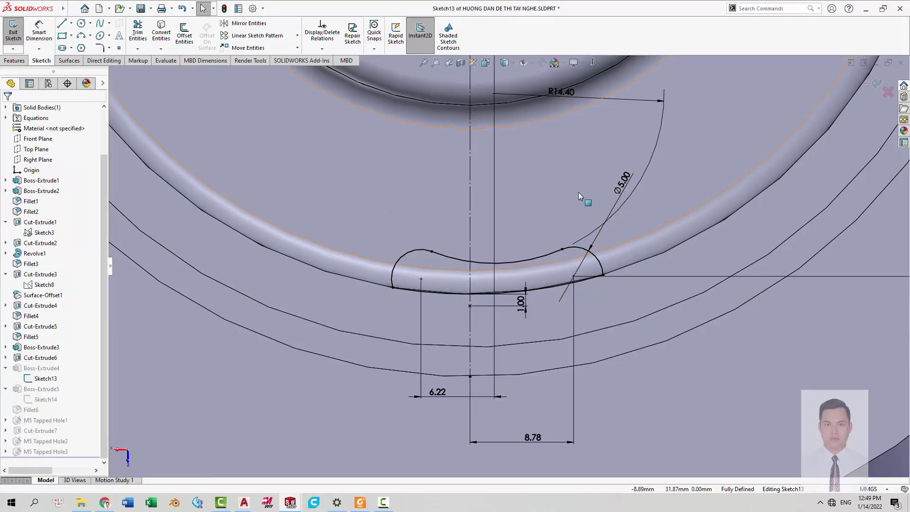
Exit the sketch to rebuild the part and check the slot sketch's dimensions.
click(874, 81)
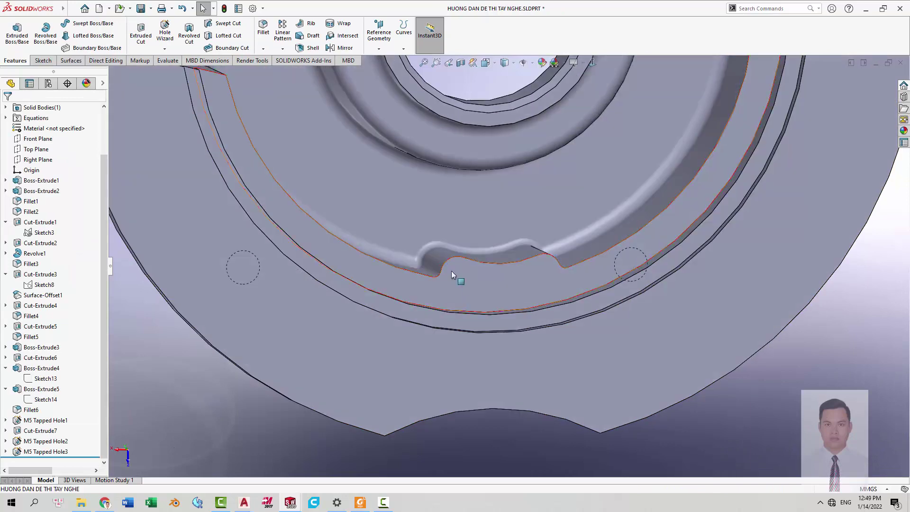
click(448, 270)
click(41, 374)
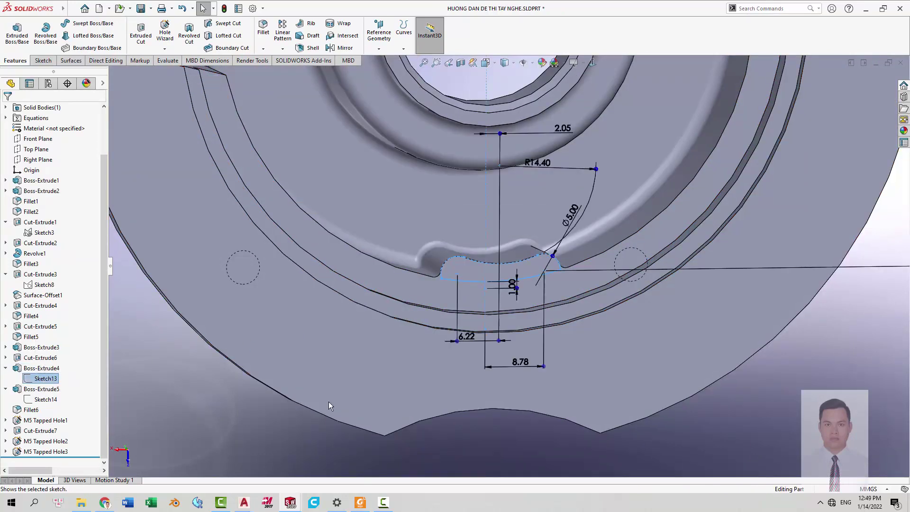
click(721, 392)
scroll(556, 215, up, 5)
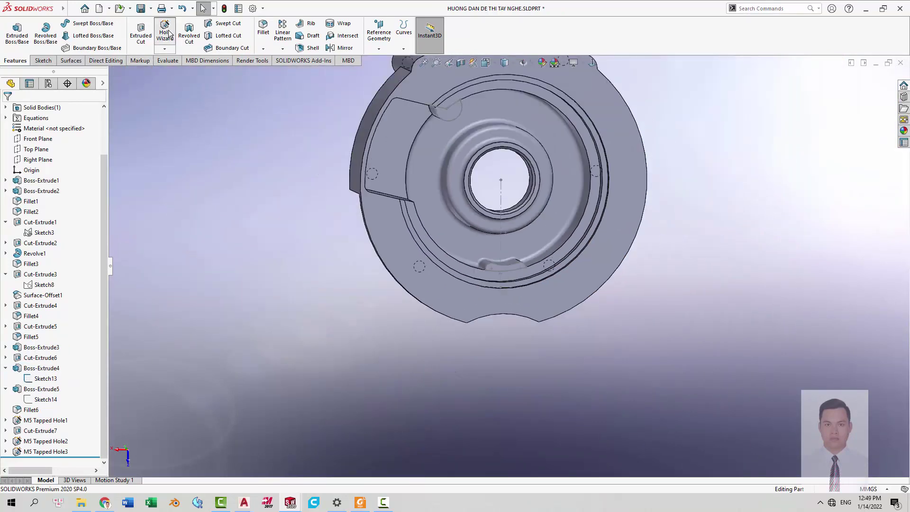
Place the M4 tapped hole (12 mm deep, 8 mm thread) at the lower slot centre and inspect it.
click(165, 31)
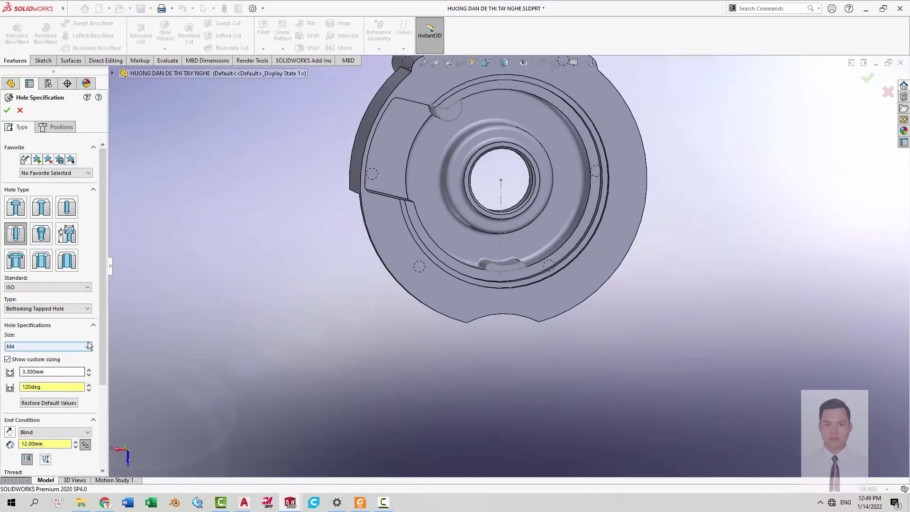
scroll(99, 376, down, 3)
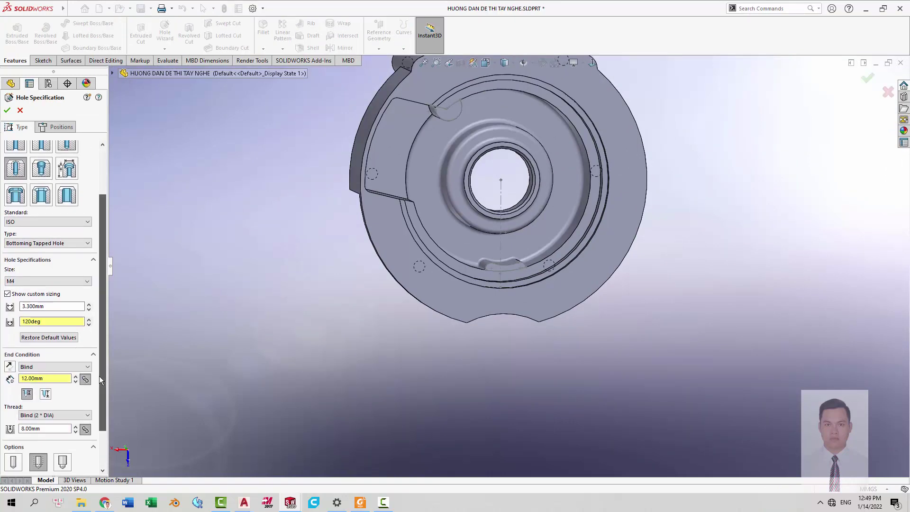
click(57, 126)
scroll(531, 269, down, 2)
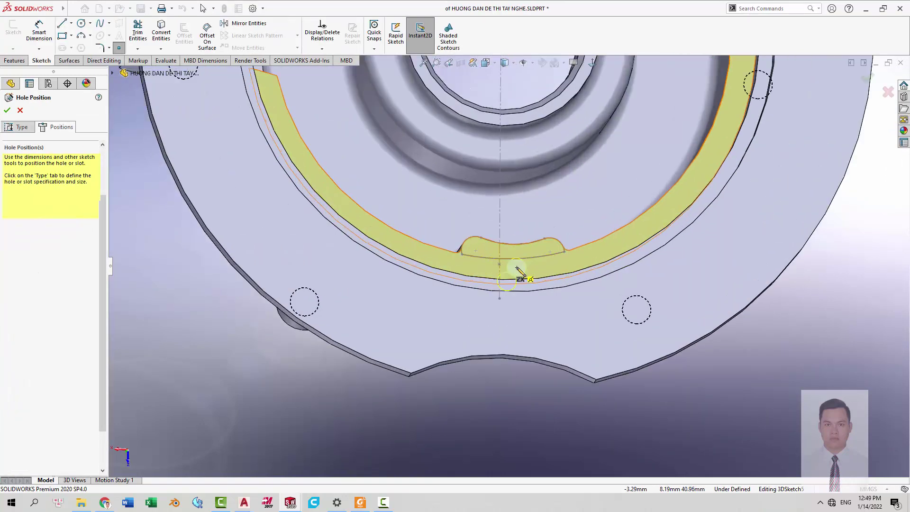
click(503, 265)
scroll(542, 258, up, 3)
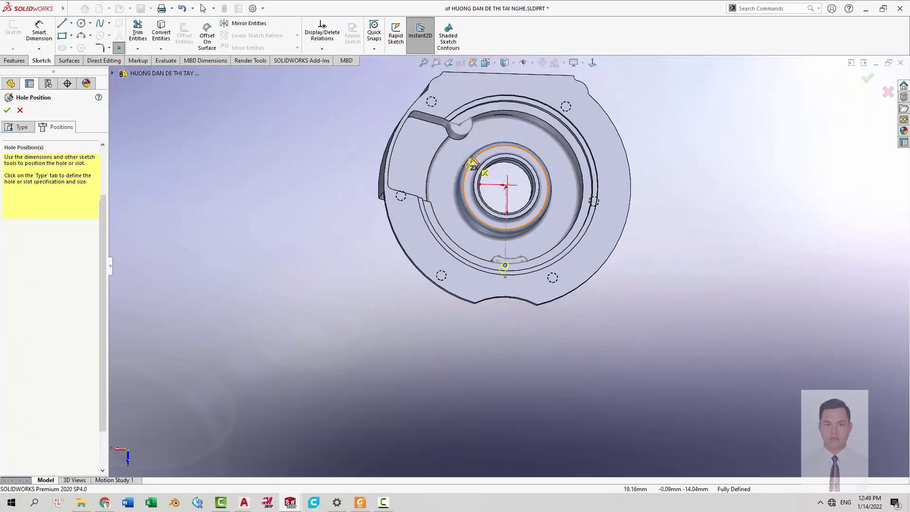
middle_drag(542, 257, 493, 200)
scroll(493, 201, down, 5)
key(Return)
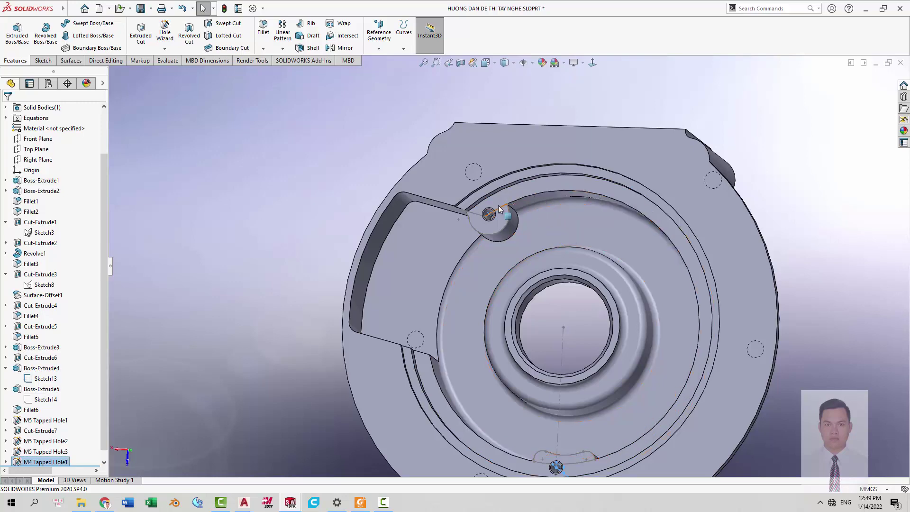
click(501, 207)
scroll(562, 275, up, 3)
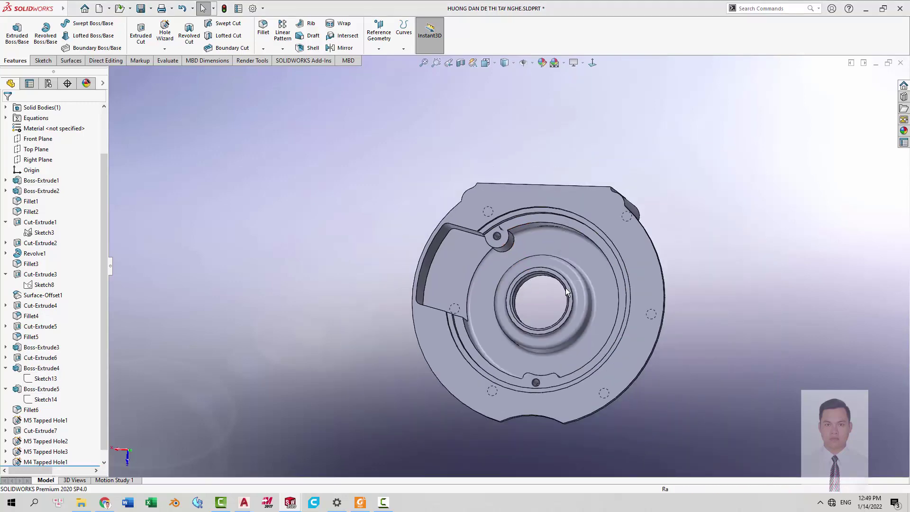
scroll(691, 304, up, 3)
mouse_move(605, 321)
middle_down()
mouse_move(652, 292)
mouse_move(645, 242)
middle_up()
Check the R2 corner on the PDF section and orbit the part to locate that edge.
key(alt+Tab)
ctrl+scroll(603, 302, down, 5)
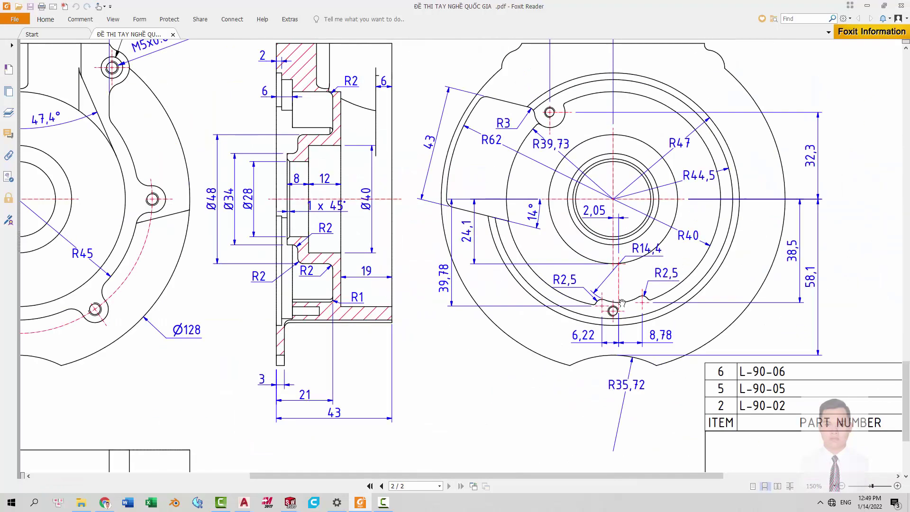
ctrl+scroll(606, 97, up, 1)
ctrl+scroll(606, 96, up, 1)
scroll(606, 97, down, 1)
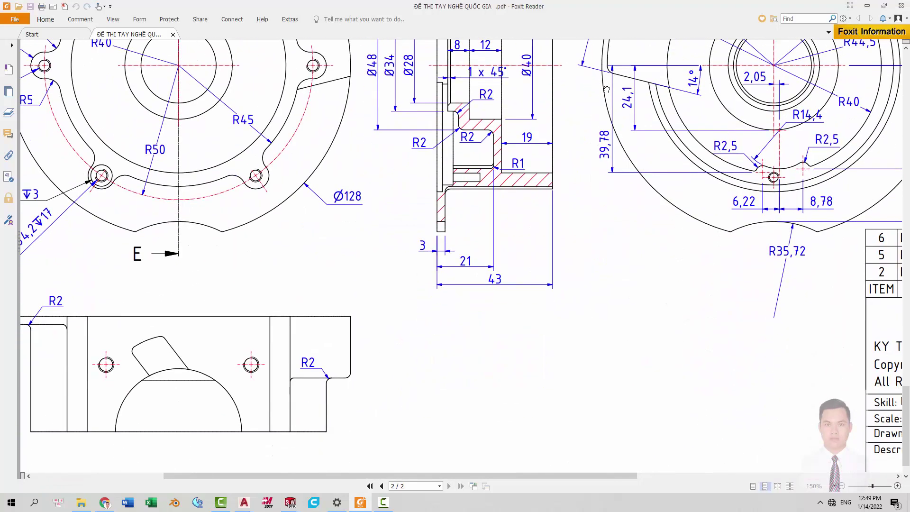
ctrl+scroll(324, 404, up, 2)
ctrl+scroll(342, 369, down, 2)
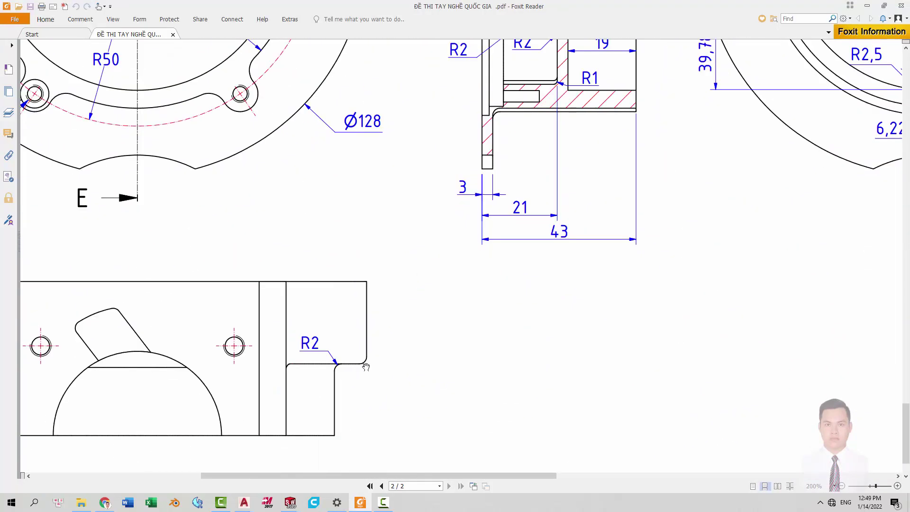
key(alt+Tab)
mouse_move(550, 326)
middle_down()
mouse_move(613, 205)
mouse_move(581, 203)
mouse_move(427, 240)
mouse_move(575, 365)
mouse_move(561, 354)
mouse_move(561, 218)
mouse_move(526, 396)
middle_up()
key(alt+Tab)
key(alt+Tab)
scroll(531, 284, down, 3)
scroll(538, 268, down, 1)
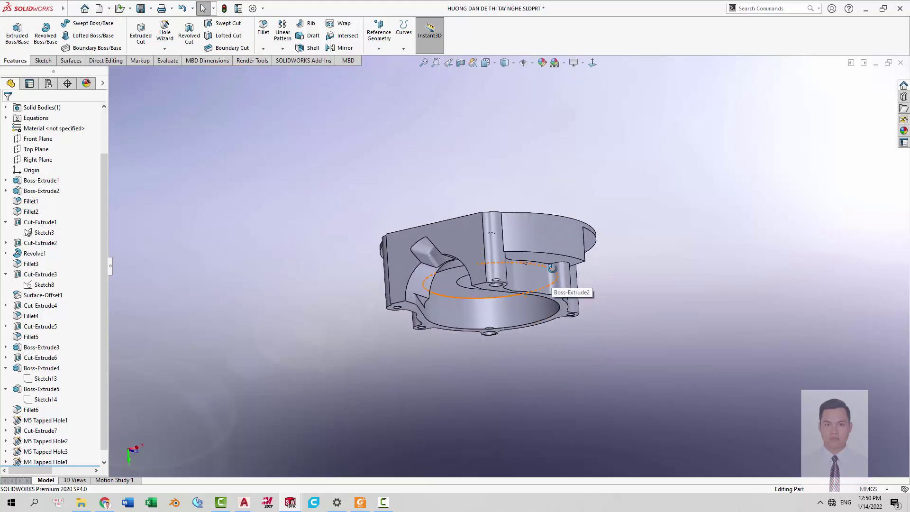
scroll(538, 266, down, 1)
scroll(546, 264, down, 2)
Apply a 2 mm fillet to the inner curved edge and orbit to check it.
click(549, 263)
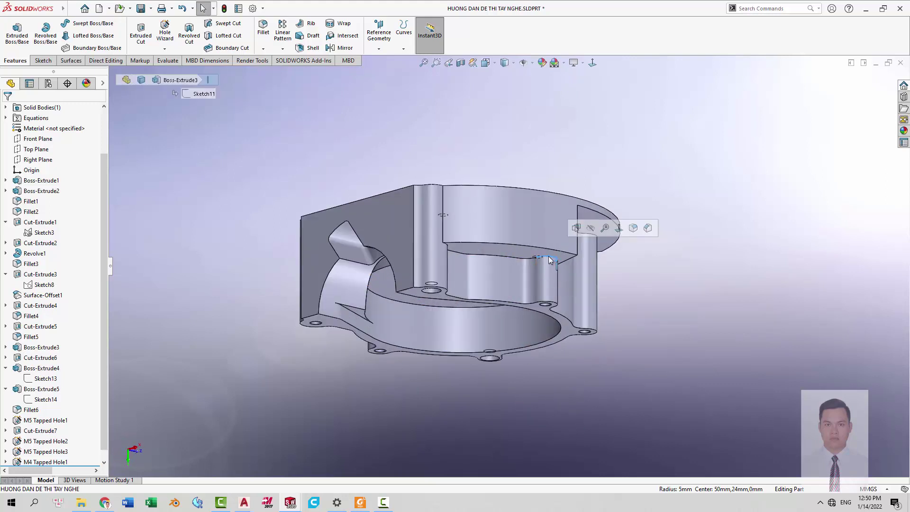
click(636, 228)
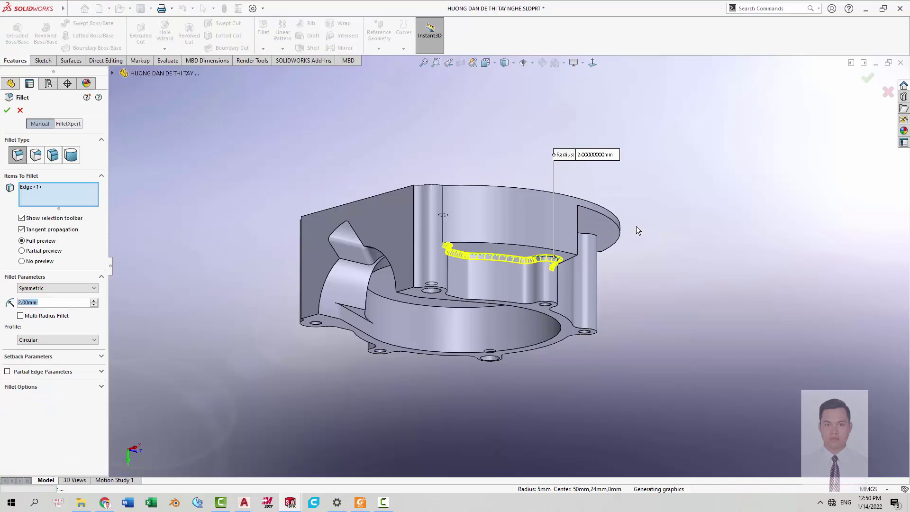
key(Return)
mouse_move(620, 294)
middle_down()
mouse_move(560, 124)
mouse_move(611, 174)
middle_up()
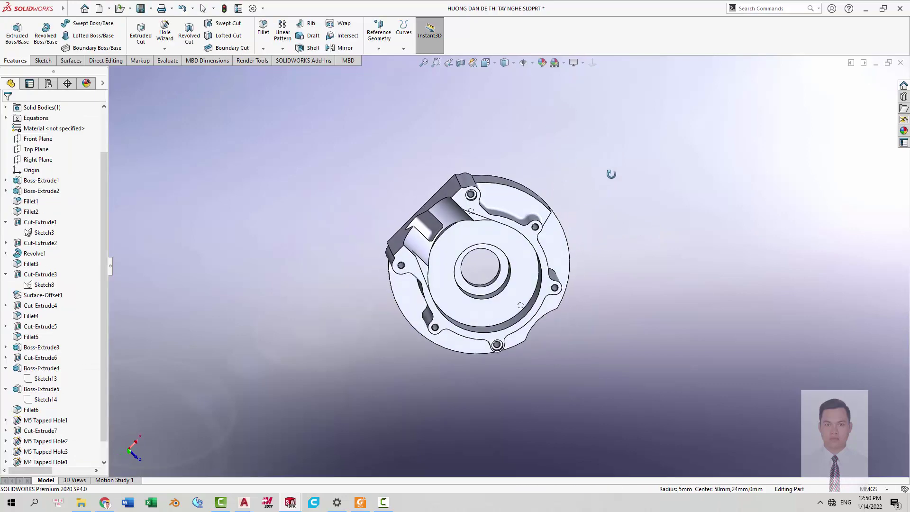
middle_drag(410, 239, 550, 141)
Compare the part's back view against the bottom view on the drawing.
key(alt+Tab)
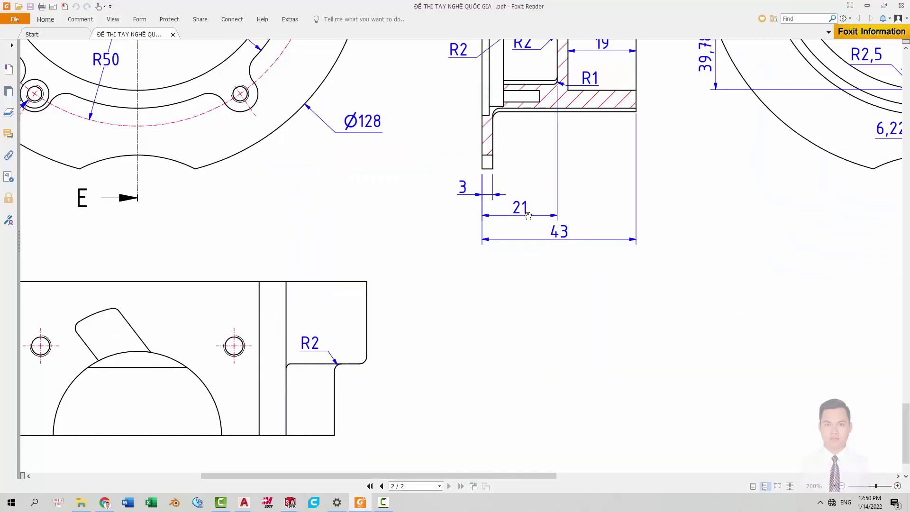
ctrl+scroll(522, 254, down, 2)
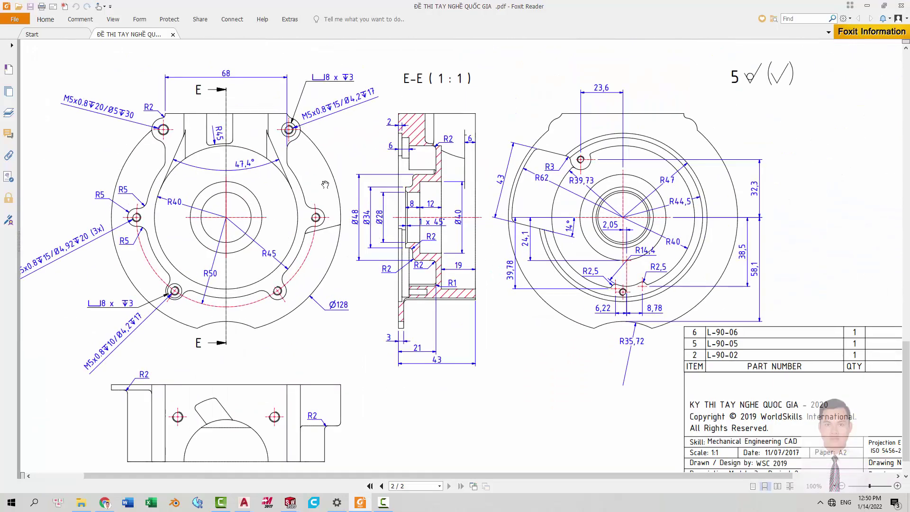
drag(308, 196, 349, 175)
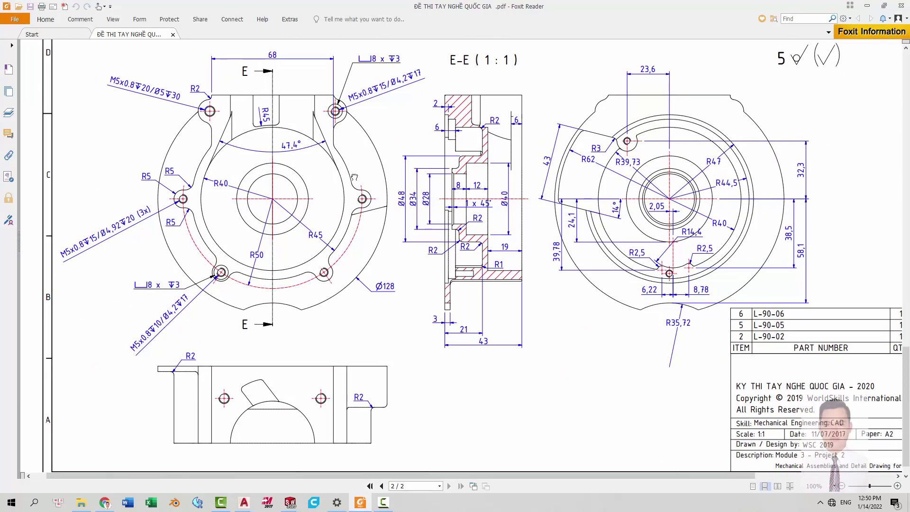
key(alt+Tab)
middle_drag(538, 271, 544, 172)
key(space)
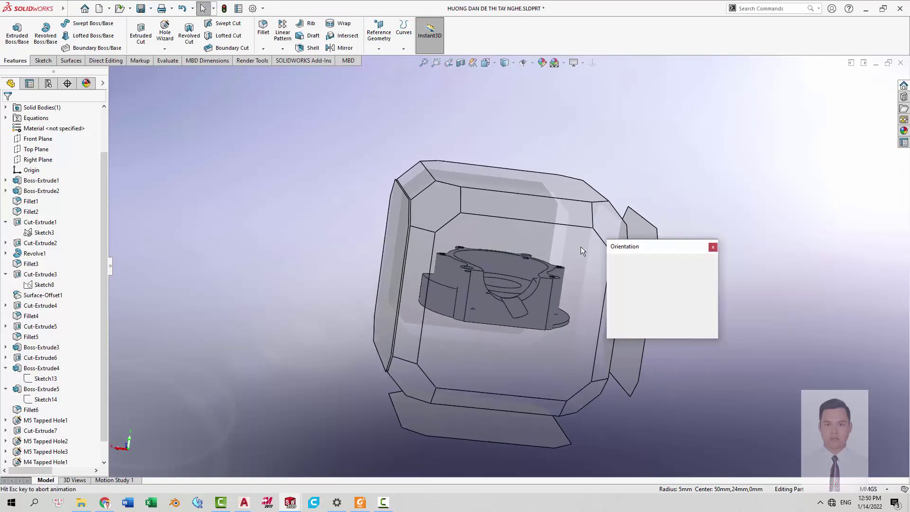
click(411, 331)
key(alt+Tab)
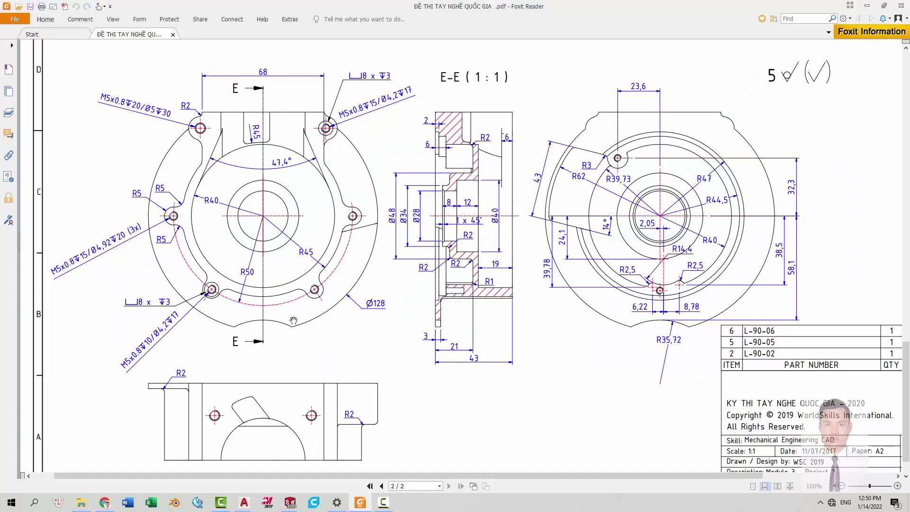
drag(294, 321, 235, 409)
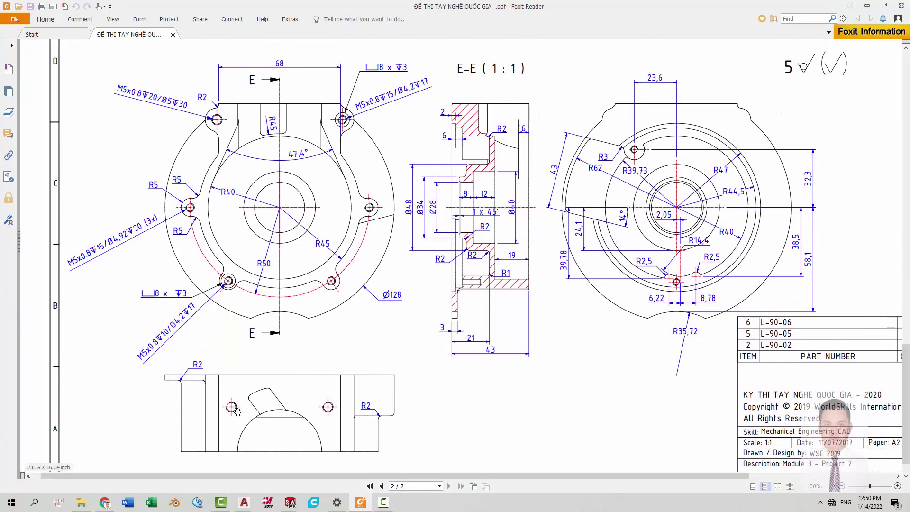
key(alt+Tab)
mouse_move(510, 320)
middle_down()
mouse_move(487, 197)
mouse_move(497, 258)
mouse_move(546, 223)
middle_up()
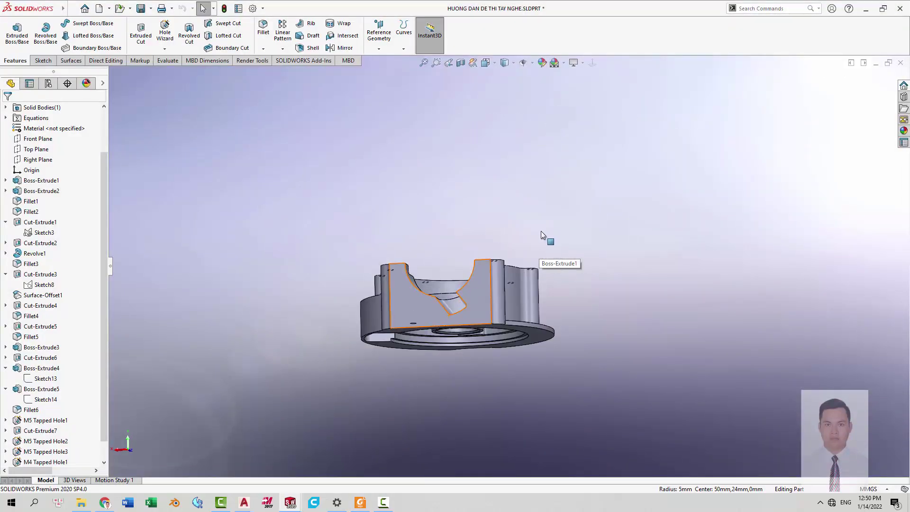
Read the two M6x1 – 20 DEEP holes spaced 54 apart in section B-B, then return to the part.
key(alt+Tab)
ctrl+scroll(619, 264, down, 1)
scroll(607, 251, up, 8)
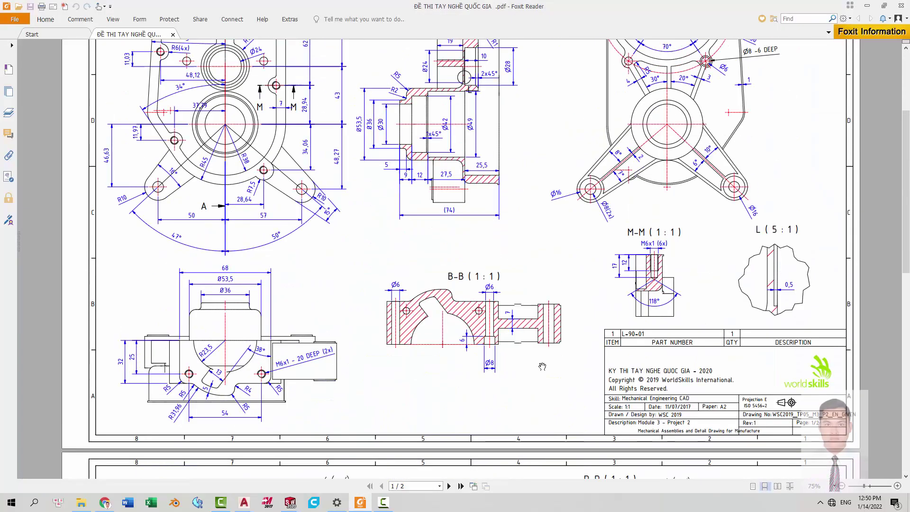
scroll(582, 232, up, 3)
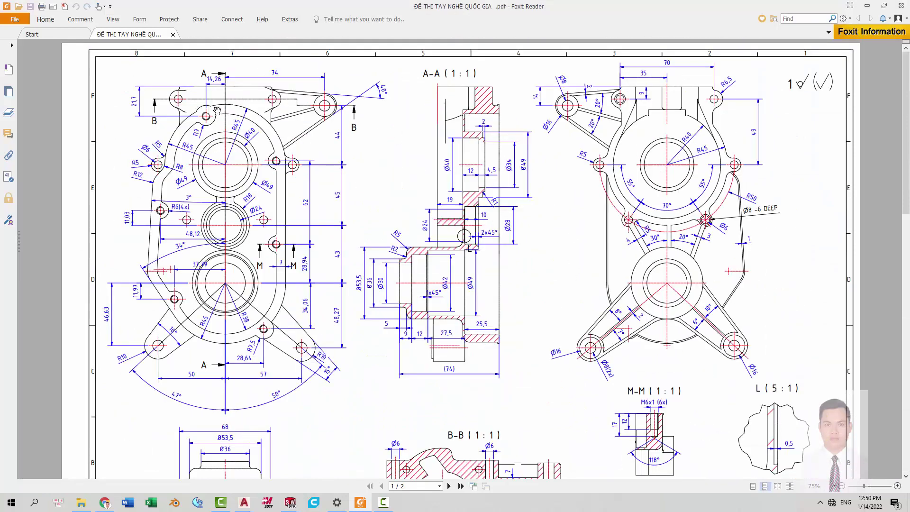
scroll(534, 137, down, 1)
scroll(426, 180, down, 1)
ctrl+scroll(237, 261, up, 1)
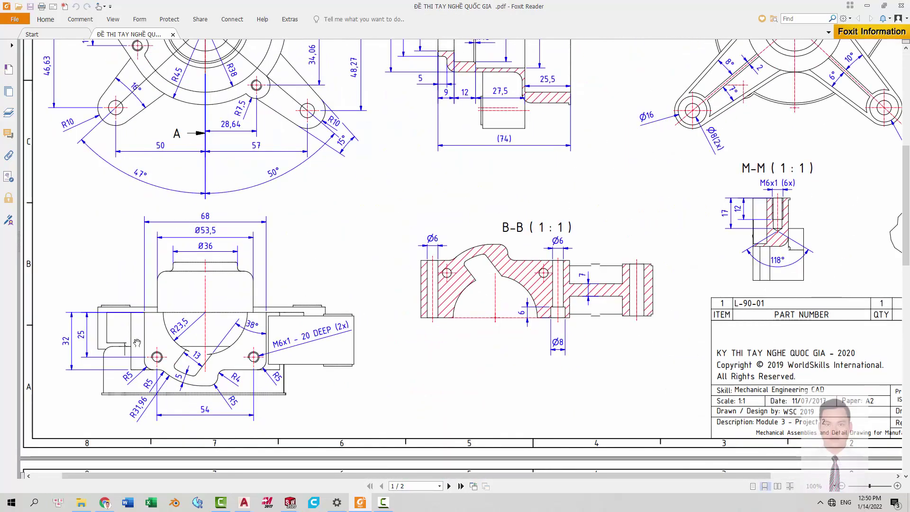
ctrl+scroll(115, 307, up, 1)
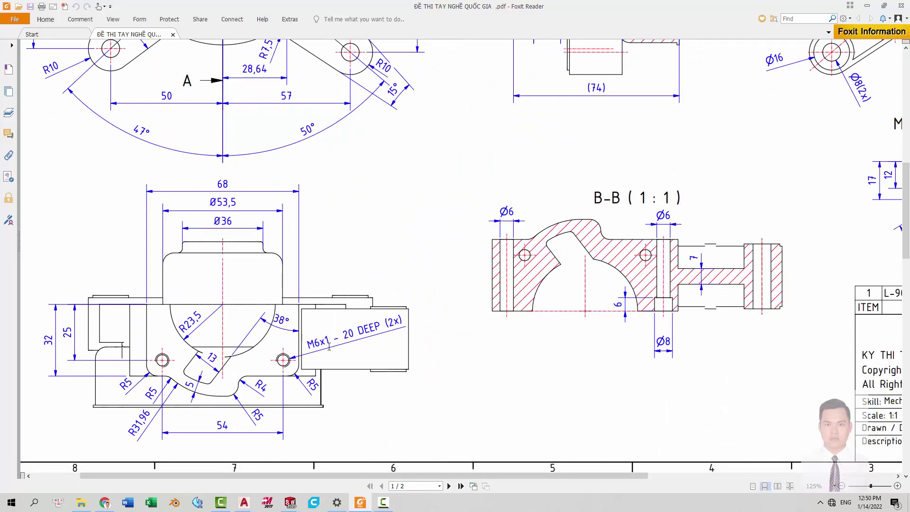
drag(273, 345, 299, 306)
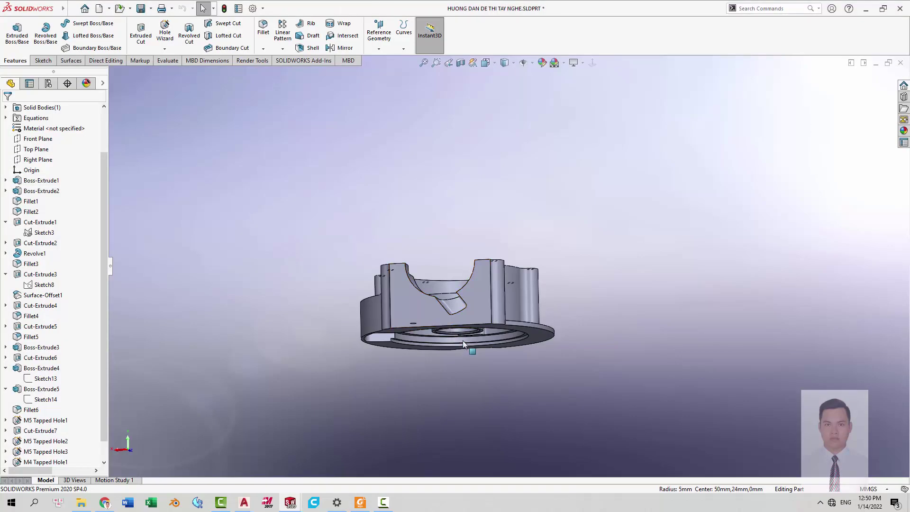
key(ctrl+2)
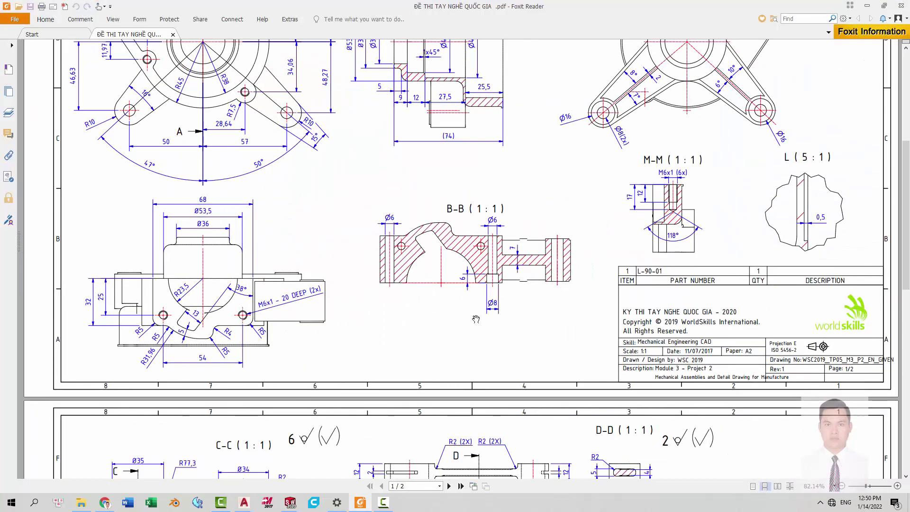
scroll(379, 332, down, 5)
scroll(348, 177, down, 5)
scroll(348, 177, down, 3)
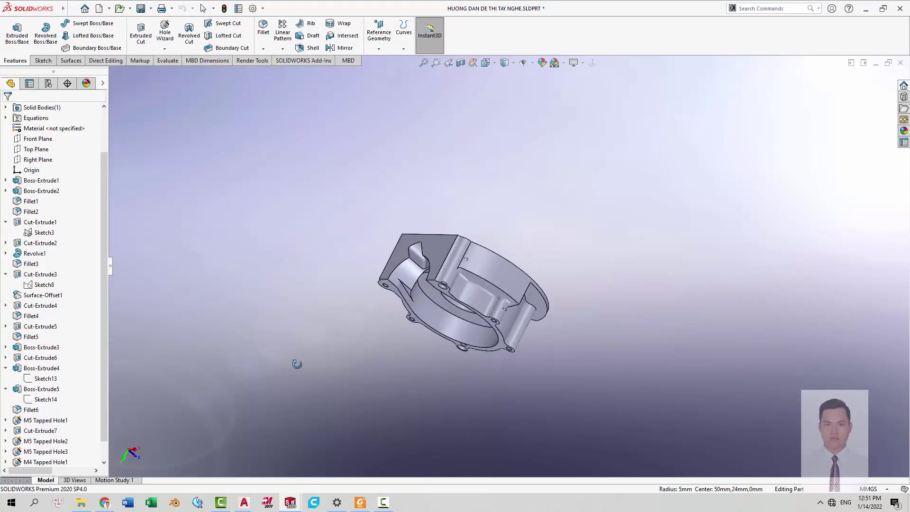
middle_drag(297, 364, 463, 324)
Start a new sketch on the flat side face, viewed normal to it.
click(502, 282)
click(520, 267)
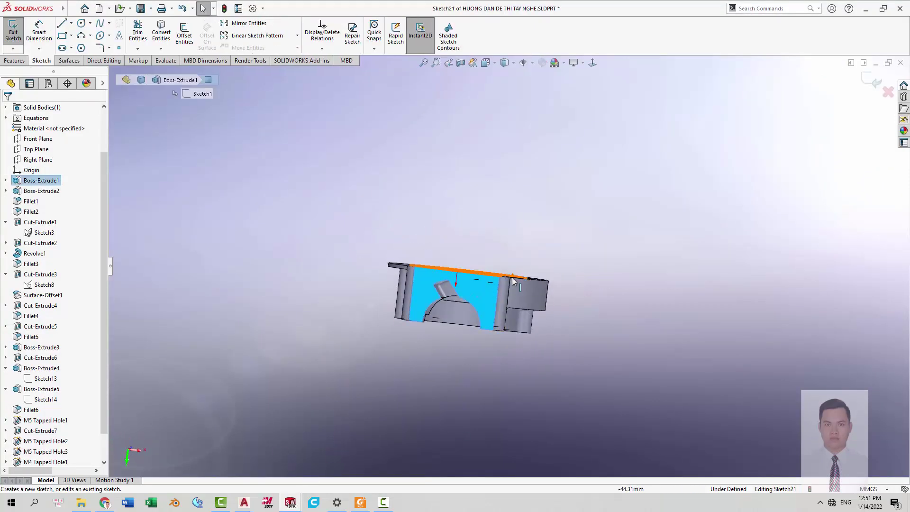
key(space)
click(512, 280)
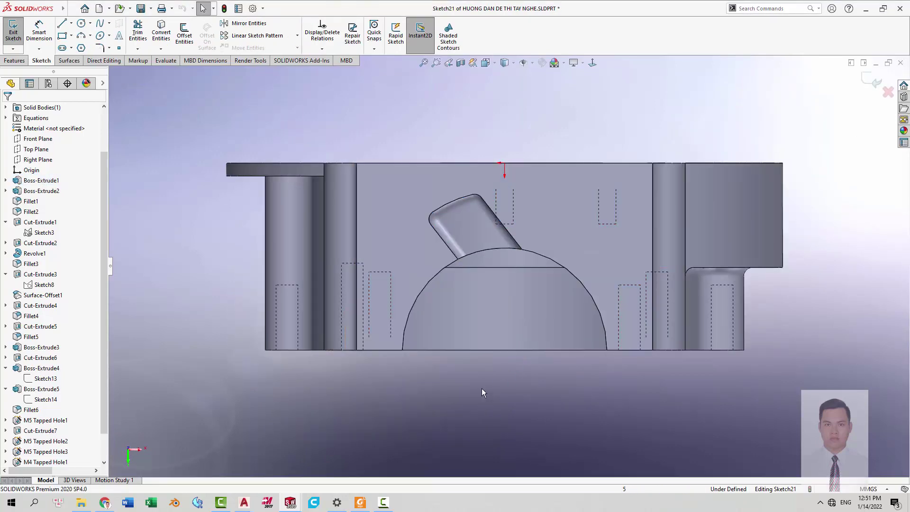
key(alt+Tab)
key(alt+Tab)
Place two hole-centre points and a vertical centerline from the top edge to the bottom edge.
click(406, 239)
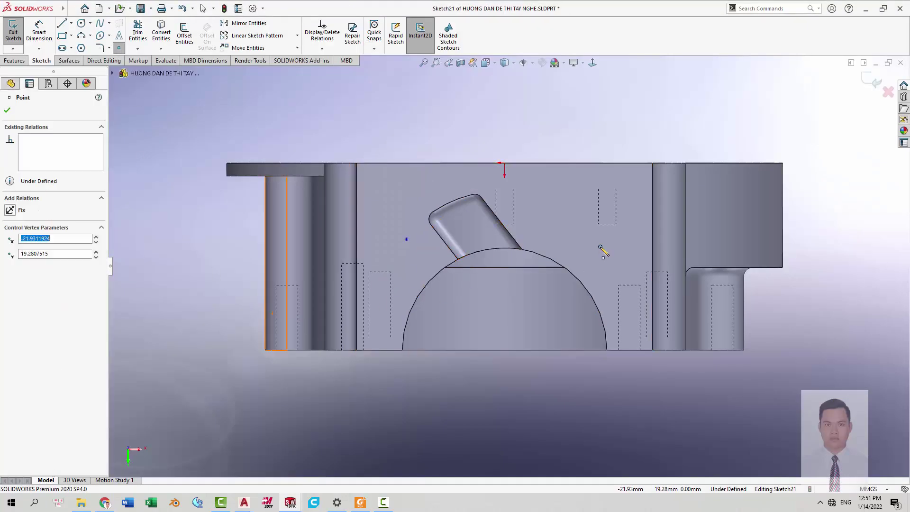
click(600, 247)
key(Escape)
key(l)
click(504, 163)
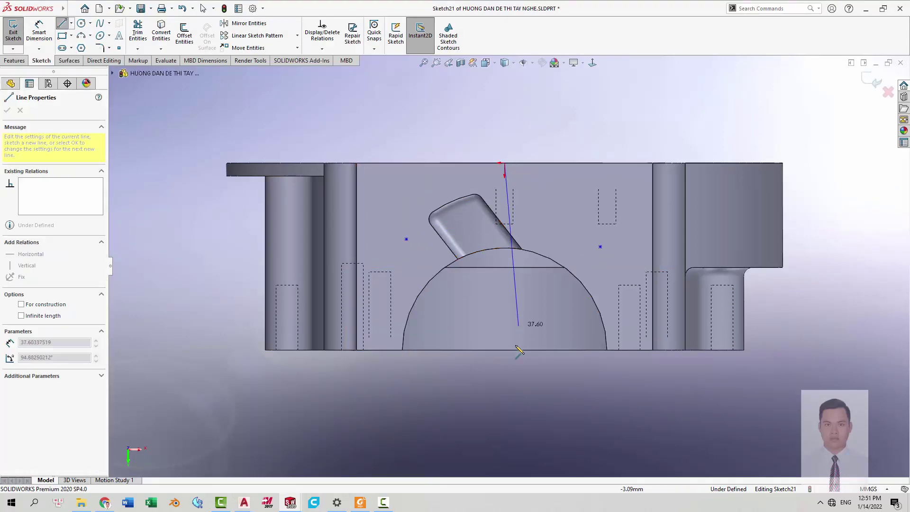
click(519, 350)
key(Escape)
Make the centerline construction geometry and the two points symmetric about it.
click(504, 285)
click(419, 239)
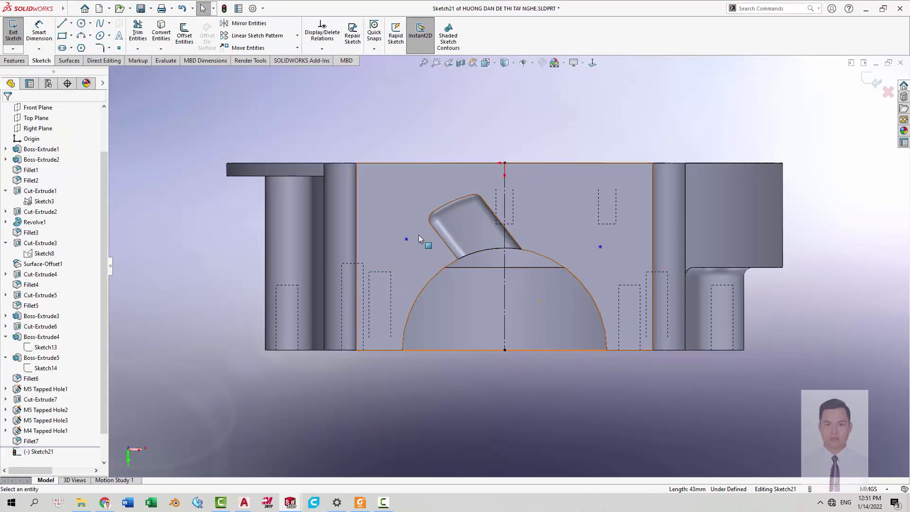
drag(384, 197, 609, 263)
ctrl+click(505, 255)
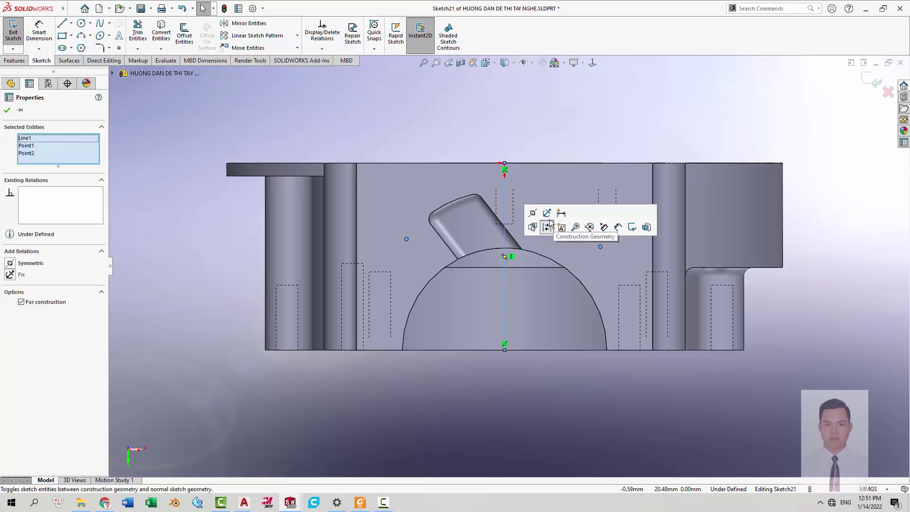
click(533, 213)
Dimension the spacing between the two hole points as 54 mm.
key(Escape)
click(39, 33)
click(406, 239)
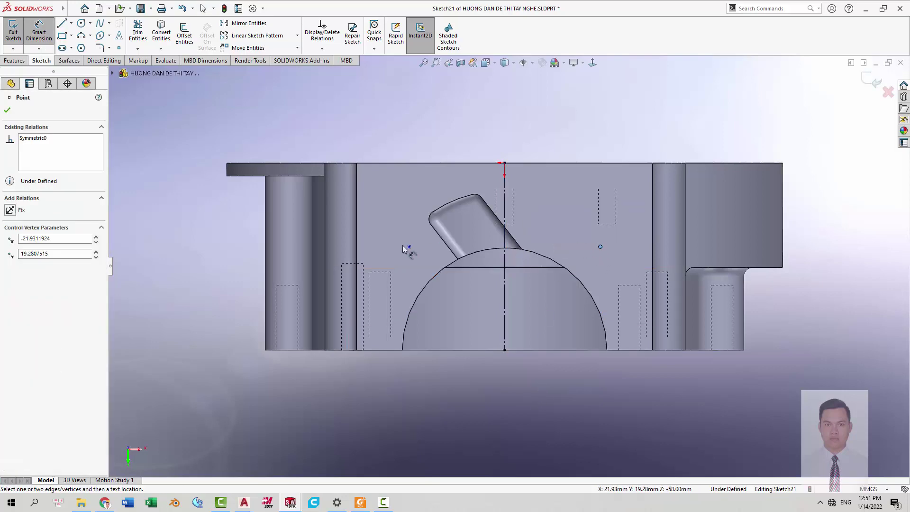
click(433, 125)
text(54)
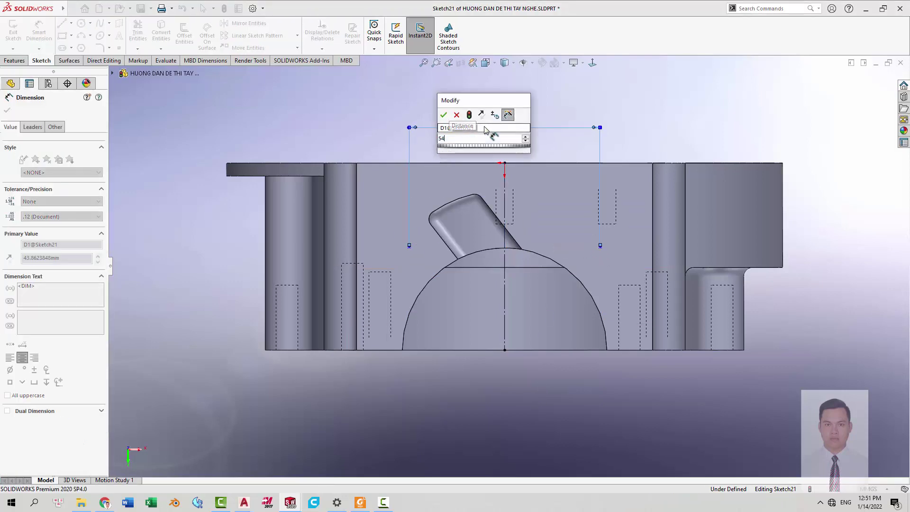
key(Return)
Select the left hole point and check its height on the PDF drawing.
click(388, 247)
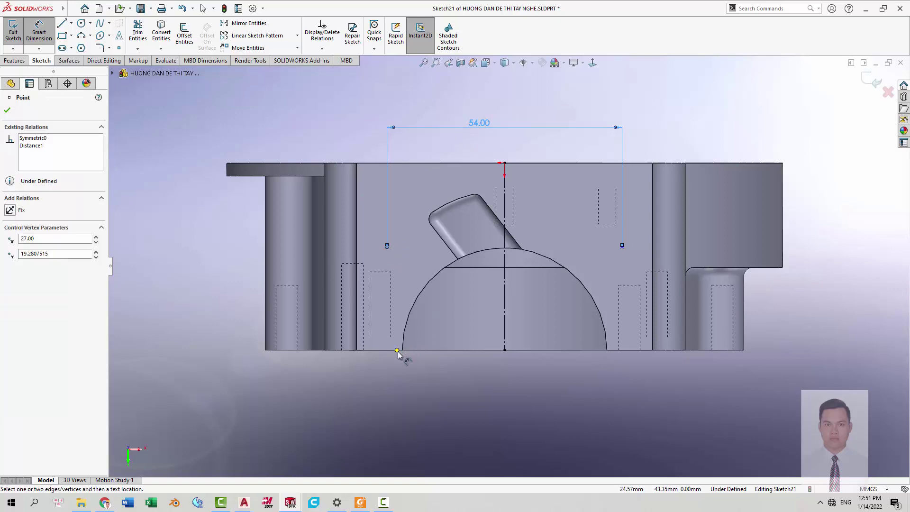
key(alt+Tab)
scroll(248, 196, up, 5)
scroll(248, 196, up, 5)
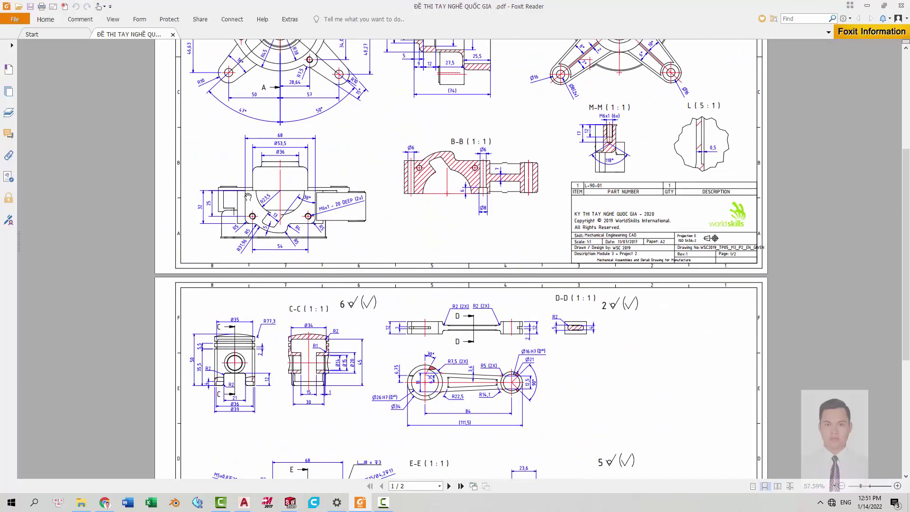
key(alt+Tab)
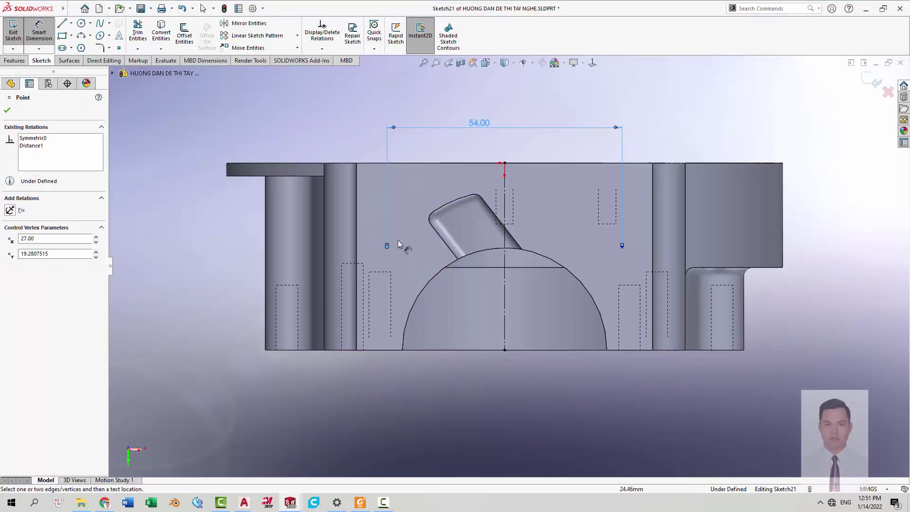
key(alt+Tab)
key(alt+Tab)
Dimension the left point's height above the bottom edge, then exit the fully defined sketch.
key(ctrl+z)
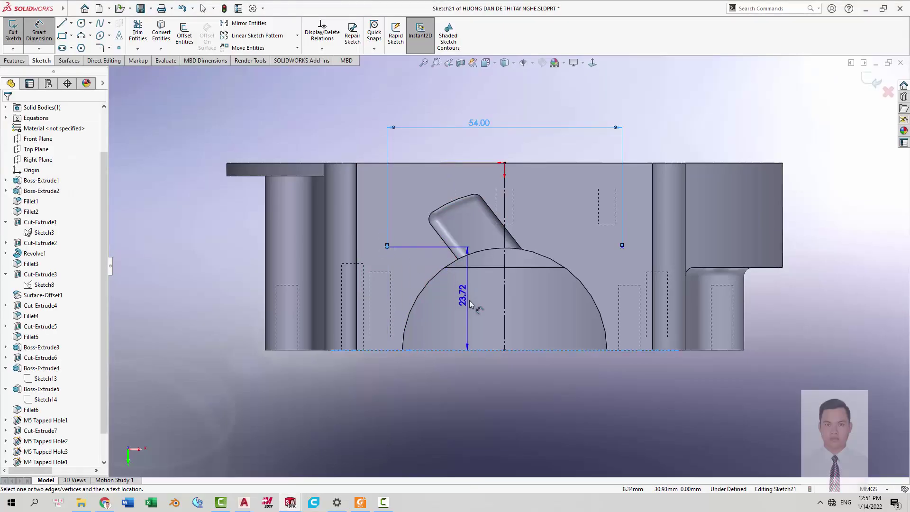
click(469, 310)
key(Return)
key(Escape)
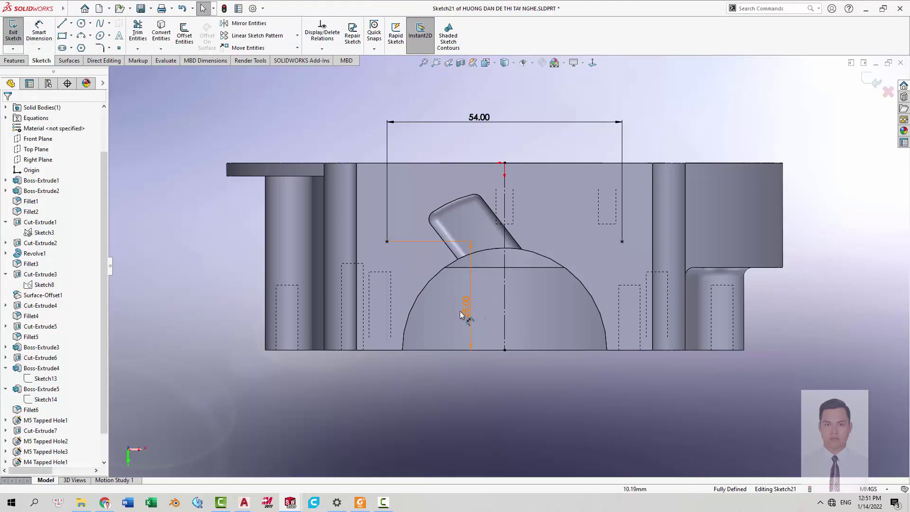
right_click(469, 311)
click(476, 321)
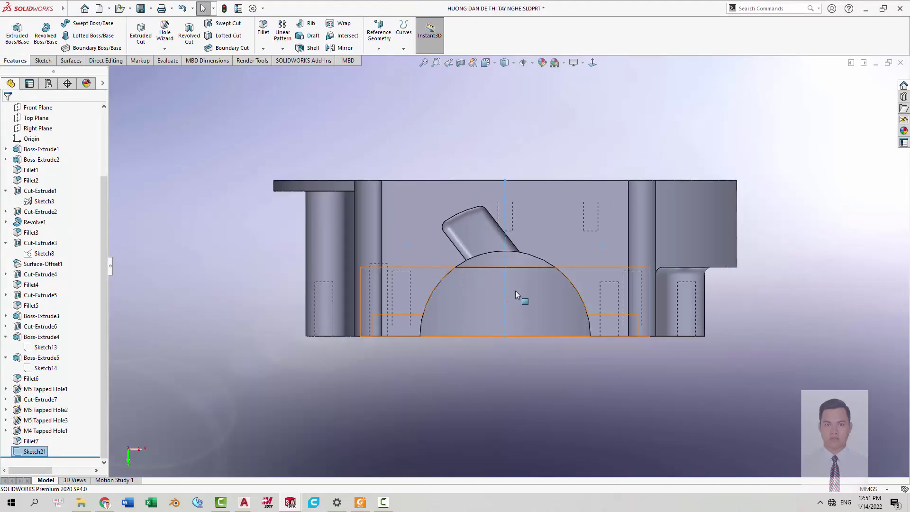
Start a tapped hole on the front face and check the hole specs in the PDF.
click(516, 291)
click(159, 34)
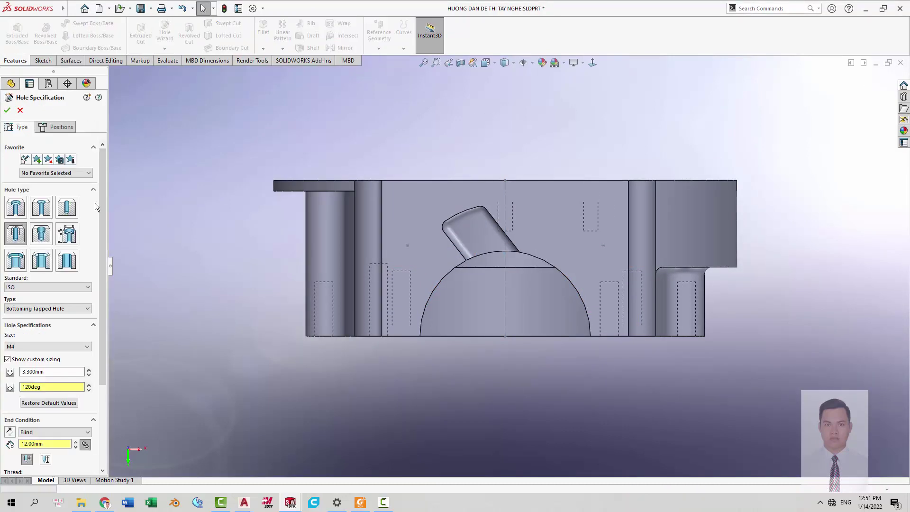
scroll(66, 286, down, 3)
click(361, 502)
ctrl+scroll(333, 217, up, 1)
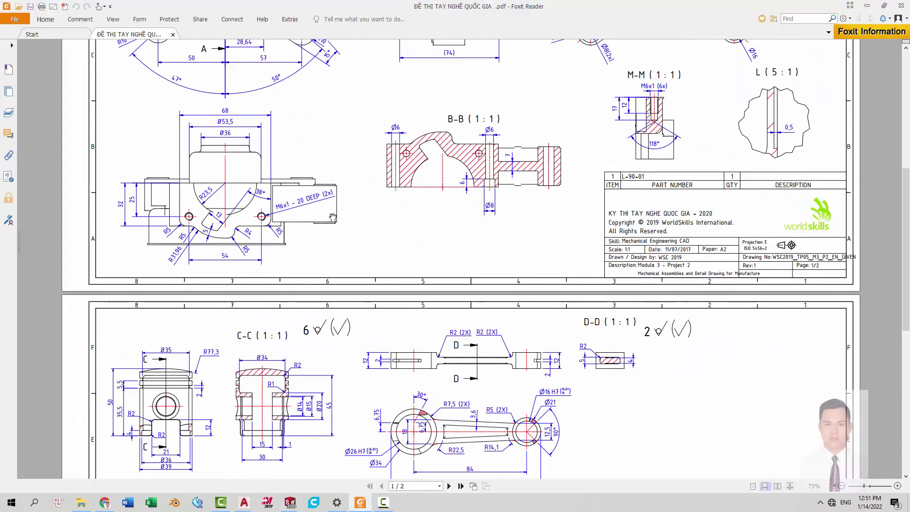
key(alt+Tab)
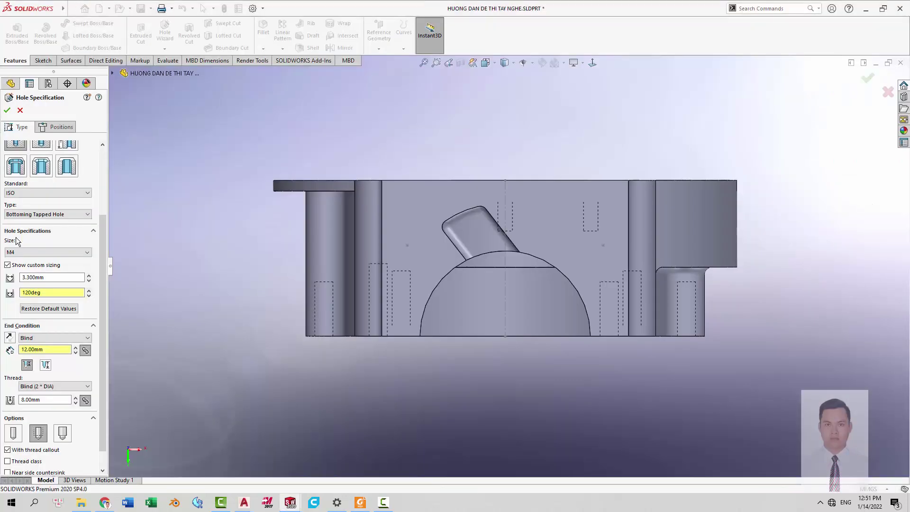
Set the tapped hole size to M6 with a 20 mm depth.
click(35, 252)
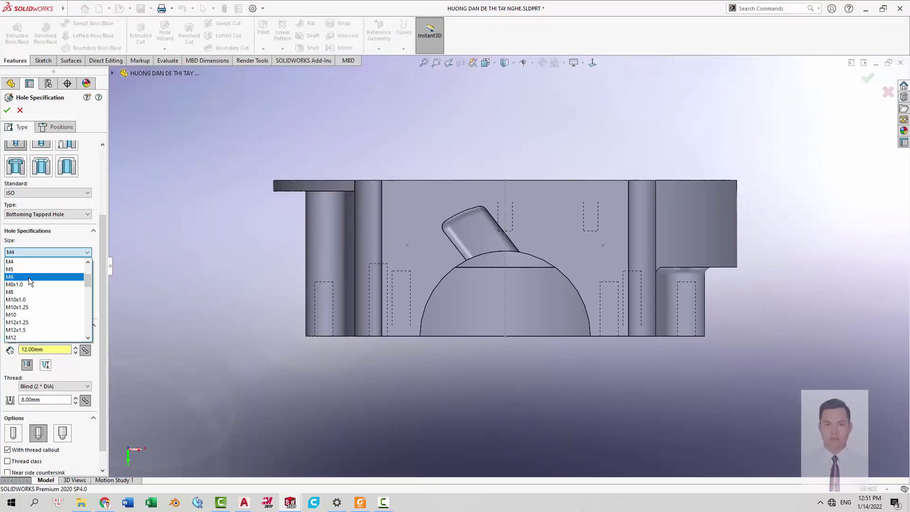
click(29, 277)
scroll(98, 294, down, 1)
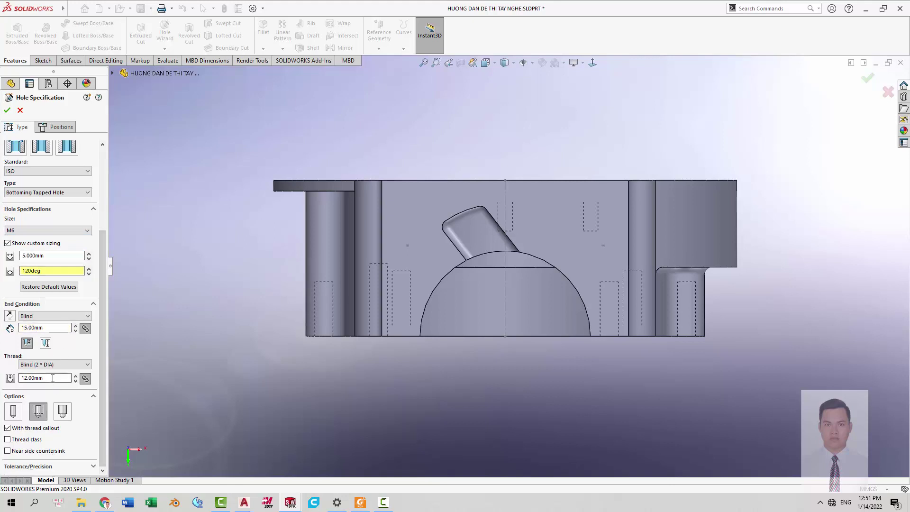
text(20)
key(Return)
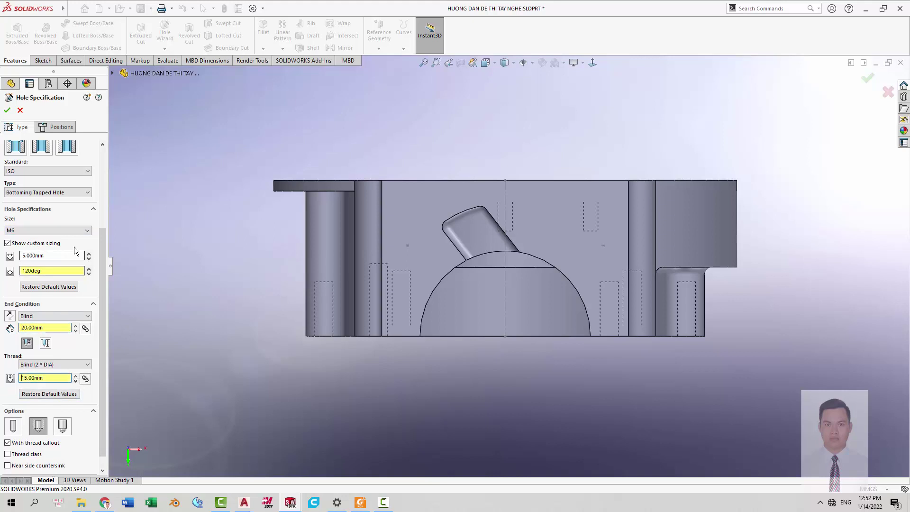
Position the holes at the left and right sketch points and finish the feature.
click(57, 128)
click(56, 210)
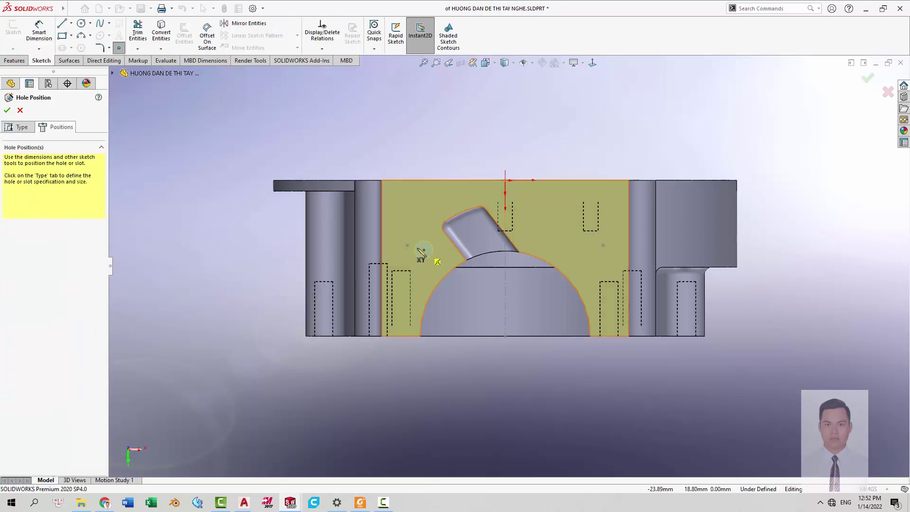
click(407, 245)
click(610, 245)
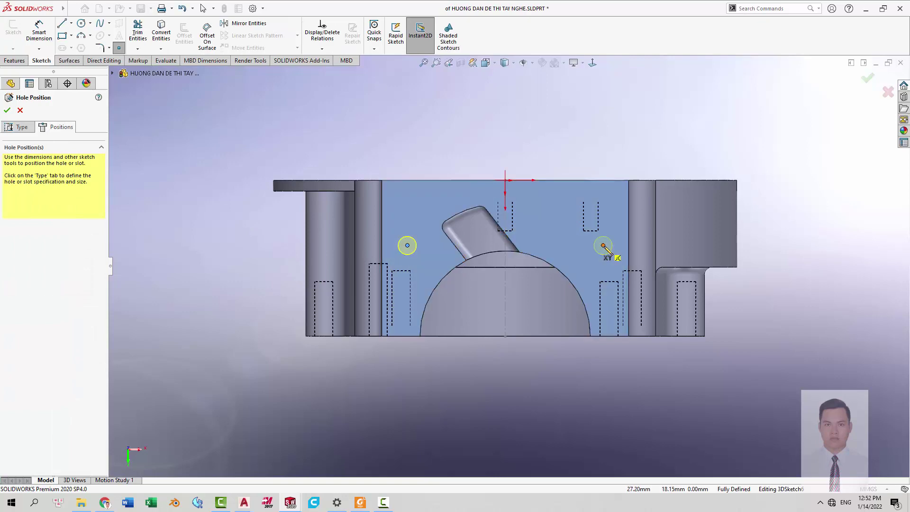
key(Return)
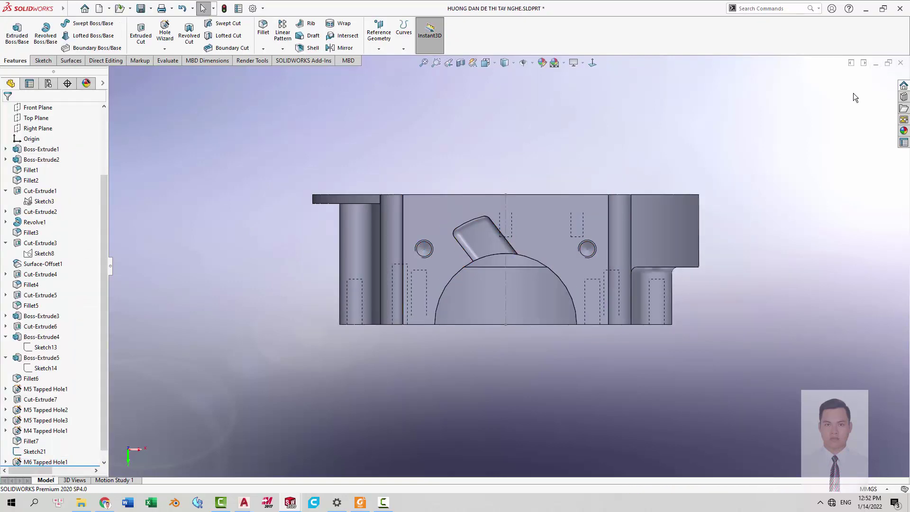
Orbit the part and select its top face.
mouse_move(855, 97)
middle_down()
mouse_move(644, 176)
mouse_move(504, 340)
middle_up()
scroll(376, 305, down, 5)
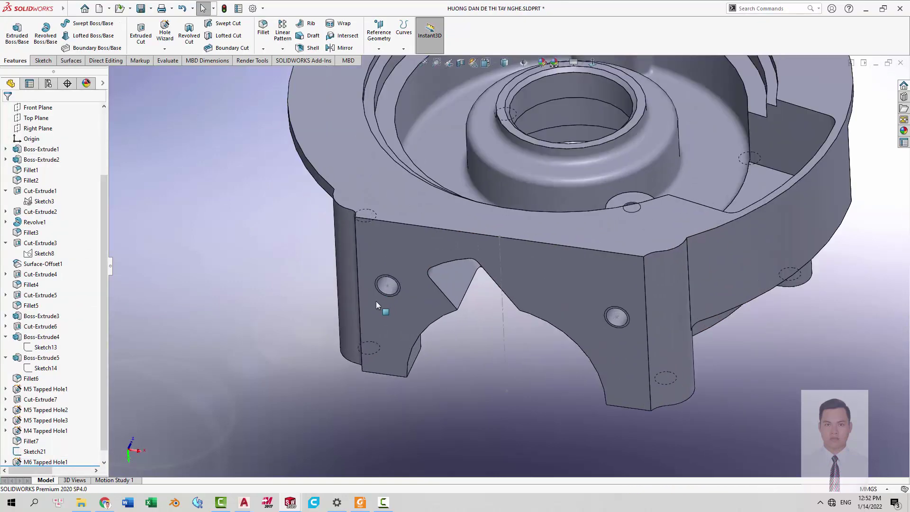
click(439, 267)
middle_drag(463, 300, 385, 230)
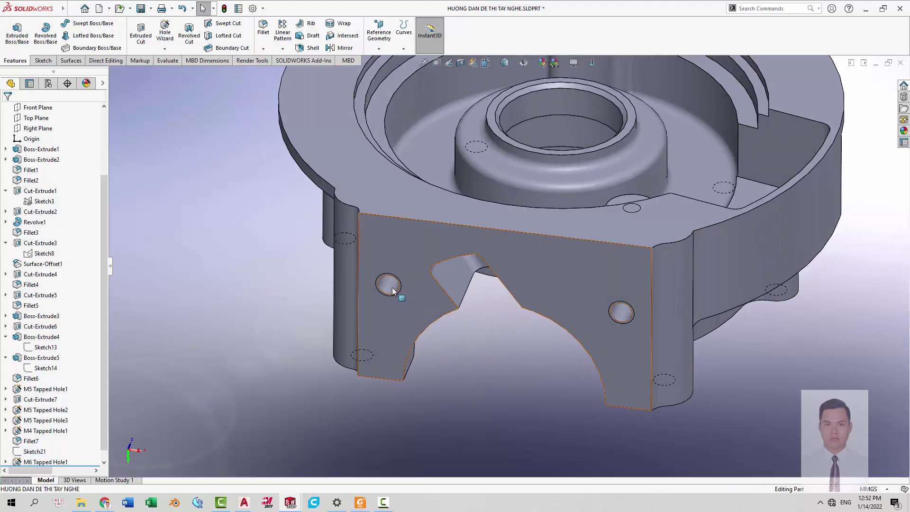
click(386, 230)
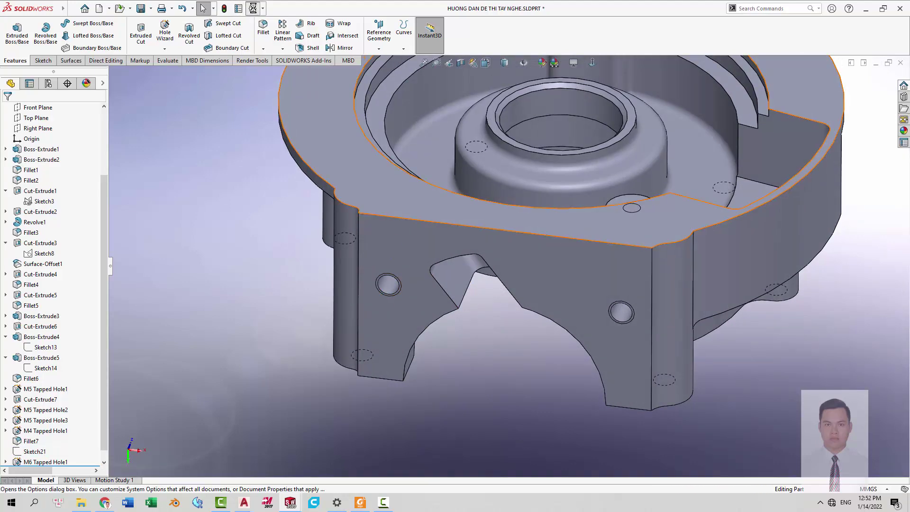
Enable shaded cosmetic threads under Document Properties > Detailing.
click(255, 8)
click(585, 95)
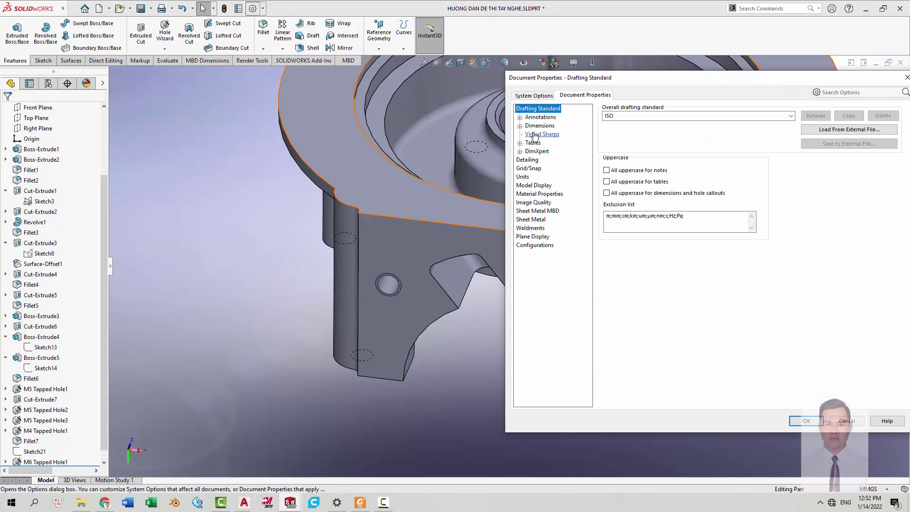
click(527, 160)
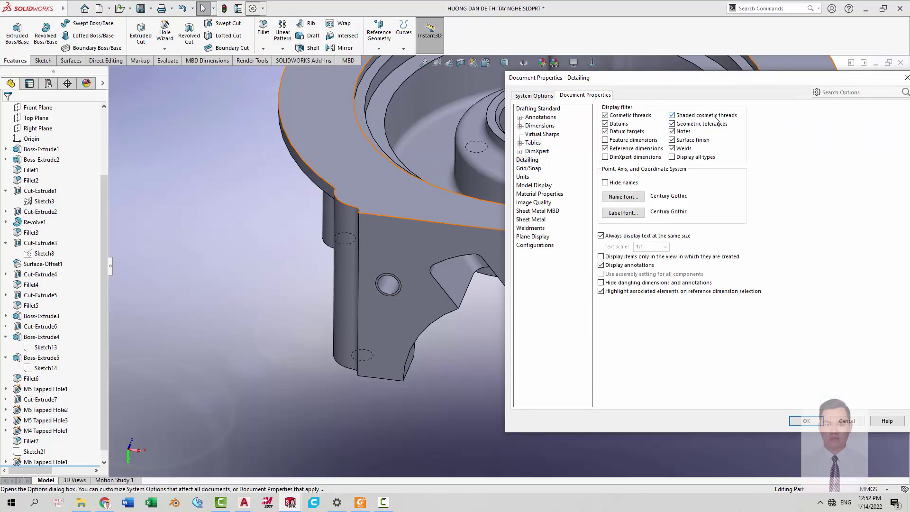
click(811, 422)
Orbit the part to inspect its underside, opposite face and flanged face with tabs.
scroll(401, 295, up, 3)
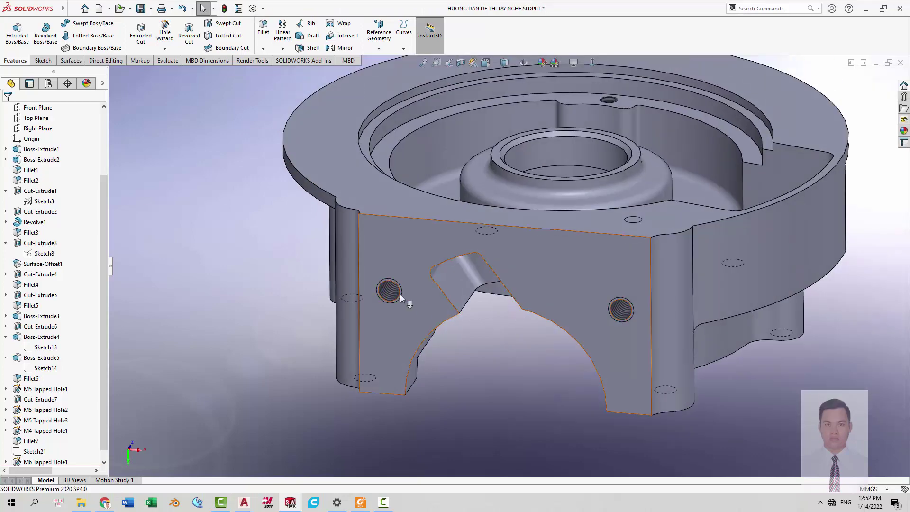
scroll(450, 315, down, 5)
scroll(606, 332, up, 5)
middle_drag(606, 332, 620, 128)
scroll(522, 275, up, 2)
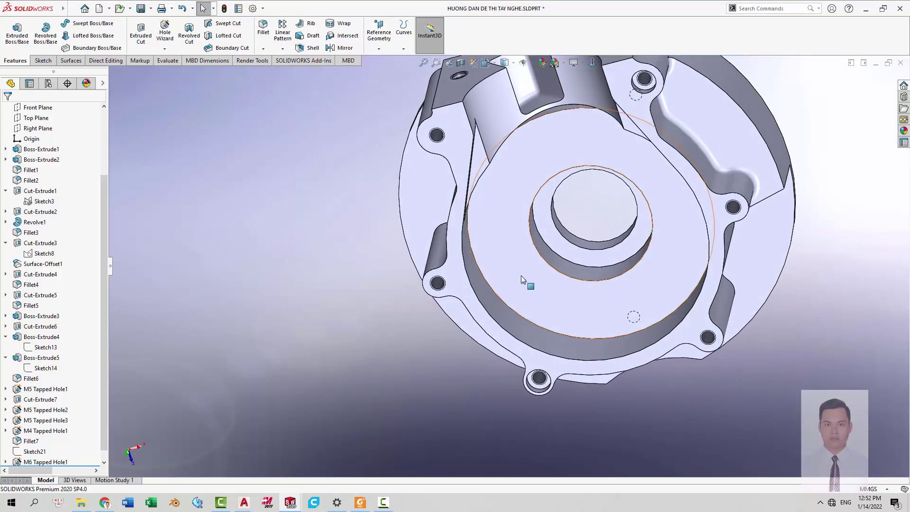
scroll(594, 306, down, 4)
scroll(593, 306, up, 5)
middle_drag(593, 306, 730, 198)
scroll(570, 357, down, 3)
mouse_move(569, 357)
middle_down()
mouse_move(639, 231)
mouse_move(547, 311)
mouse_move(499, 303)
mouse_move(451, 259)
mouse_move(443, 187)
mouse_move(408, 220)
mouse_move(503, 324)
mouse_move(418, 310)
middle_up()
View PDF page 2 zoomed on section E-E and the R14,4 notch, then return to SOLIDWORKS.
key(alt+Tab)
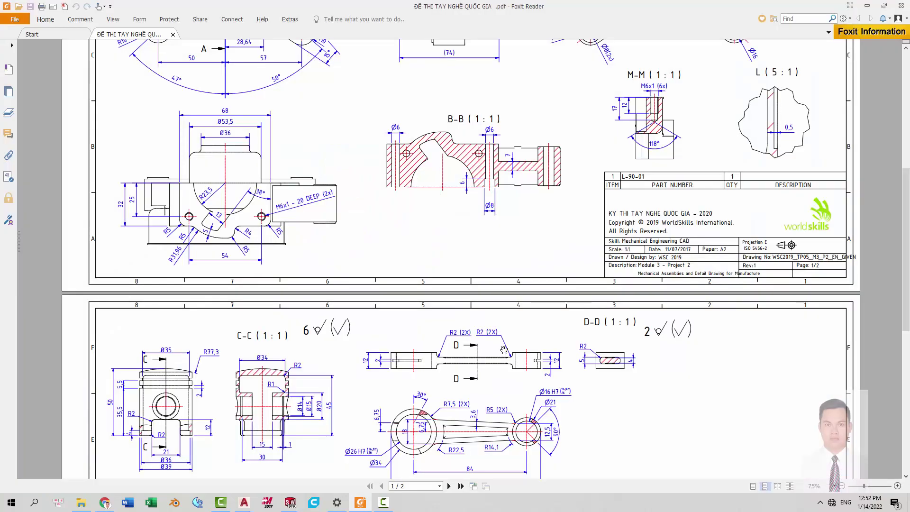
ctrl+scroll(502, 349, down, 2)
scroll(446, 396, down, 1)
scroll(351, 435, down, 3)
ctrl+scroll(385, 317, up, 2)
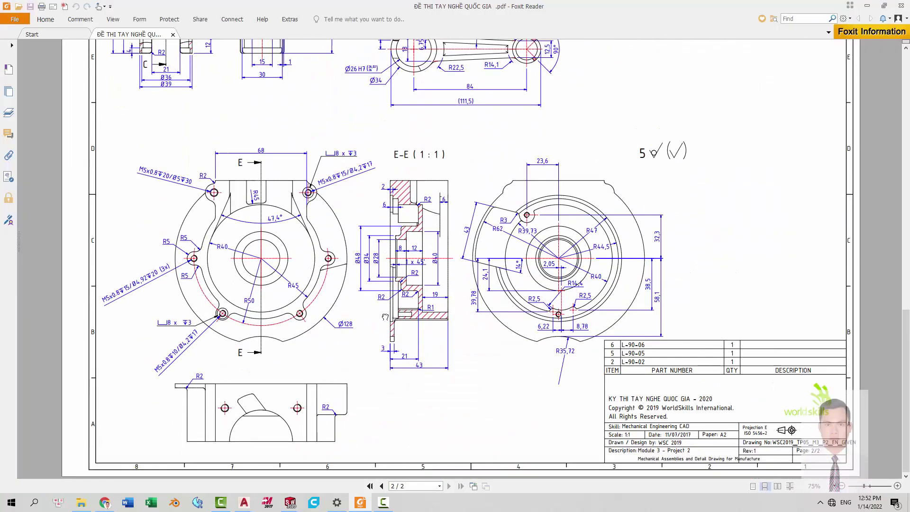
ctrl+scroll(383, 413, up, 1)
ctrl+scroll(385, 394, up, 1)
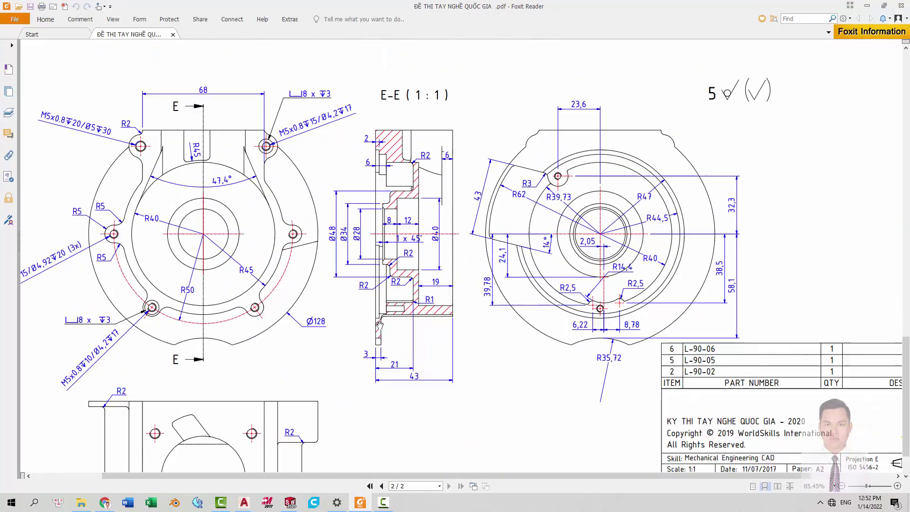
ctrl+scroll(390, 327, up, 3)
ctrl+scroll(382, 310, down, 3)
ctrl+scroll(207, 238, up, 1)
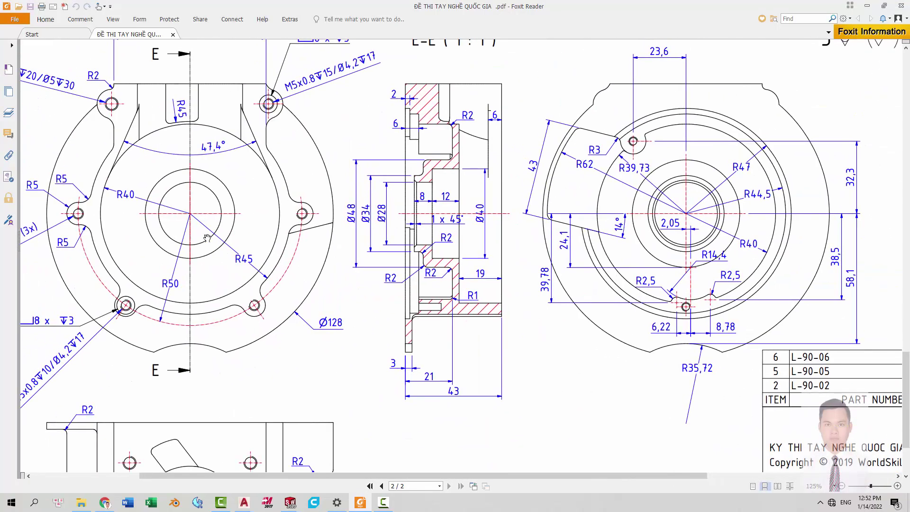
ctrl+scroll(419, 328, up, 3)
ctrl+scroll(398, 310, down, 3)
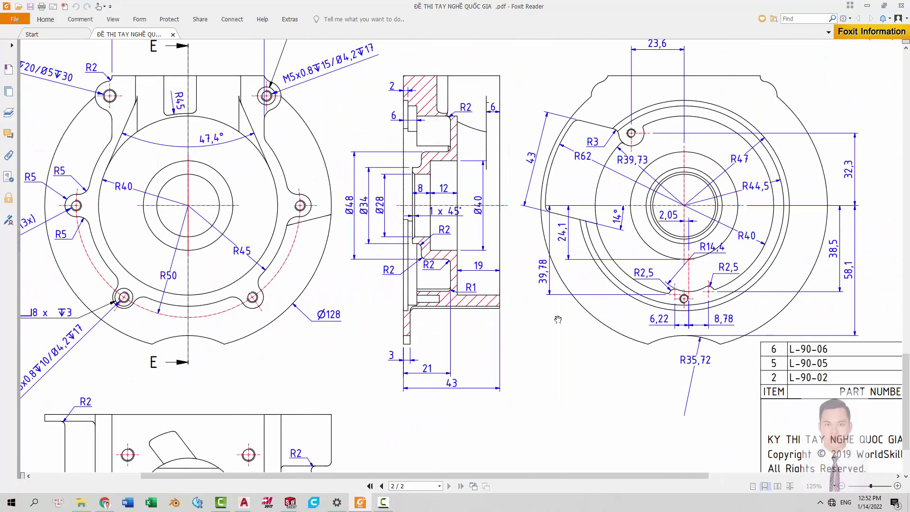
key(alt+Tab)
Fillet the edge where the outer wall meets the base flange with a 2 mm radius.
click(393, 339)
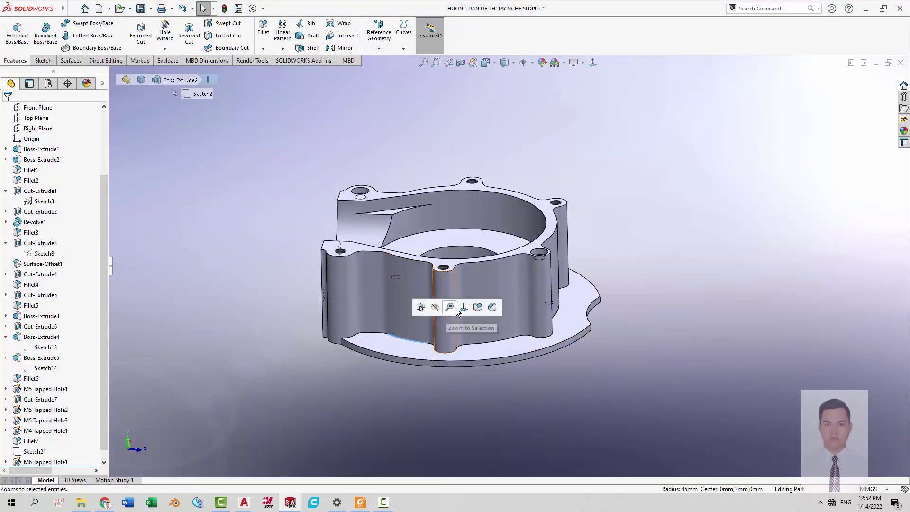
click(456, 308)
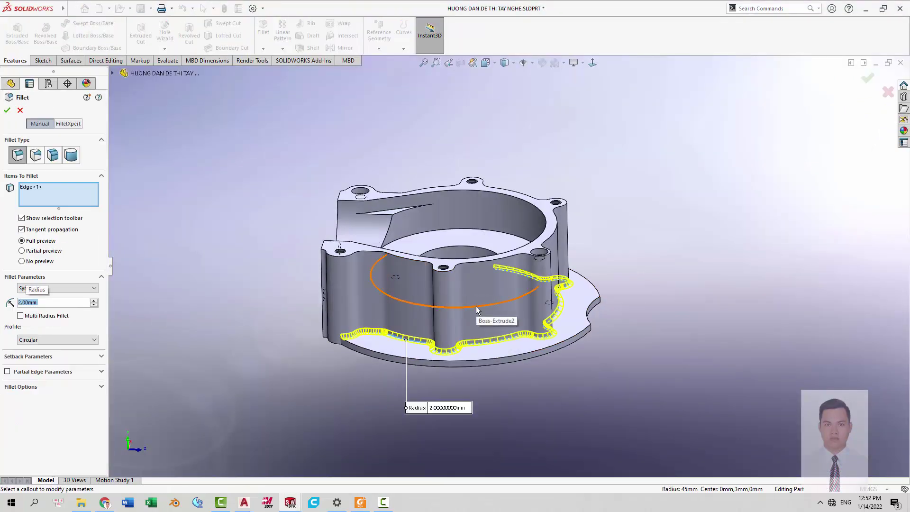
key(Return)
mouse_move(682, 236)
middle_down()
mouse_move(506, 303)
mouse_move(439, 282)
mouse_move(487, 246)
mouse_move(498, 306)
middle_up()
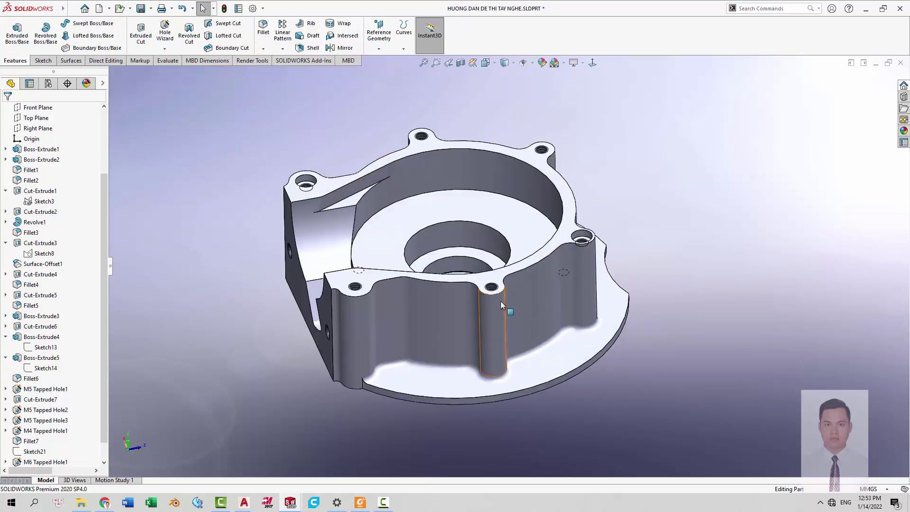